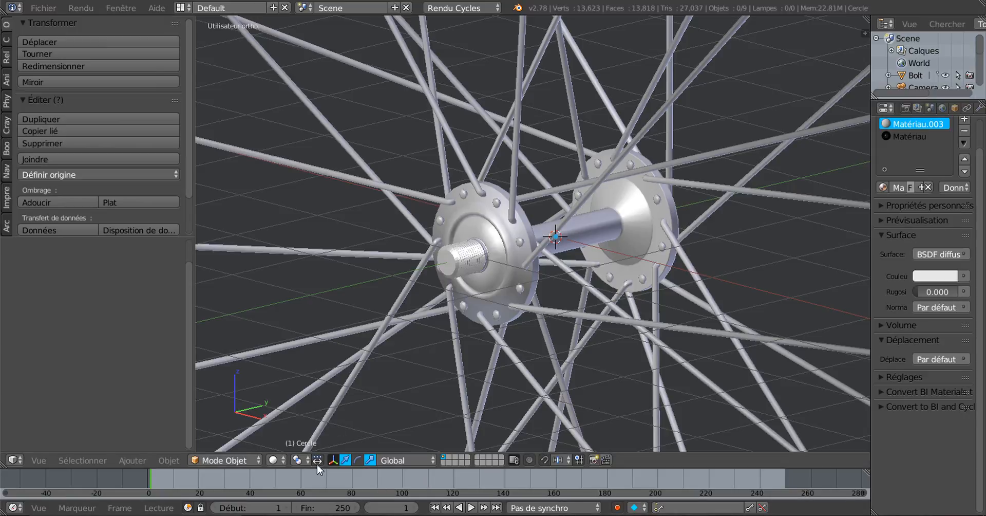
Switch to File Explorer and look through the Textures Roues de Vélo and ref folders of Support Roue de Vélo SVM6
{"action": "left_click", "coordinate": [319, 515]}
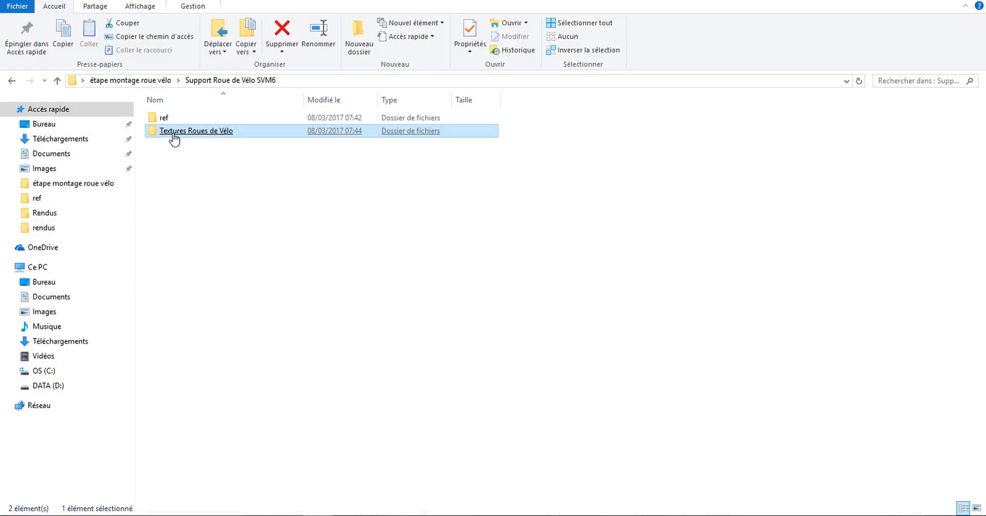
{"action": "double_click", "coordinate": [174, 131]}
{"action": "left_click", "coordinate": [176, 133]}
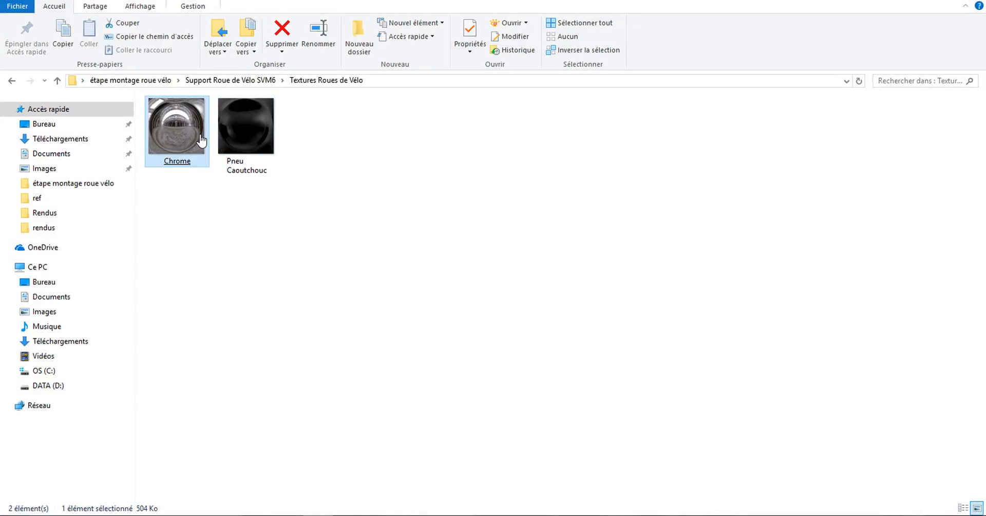
{"action": "left_click", "coordinate": [259, 127]}
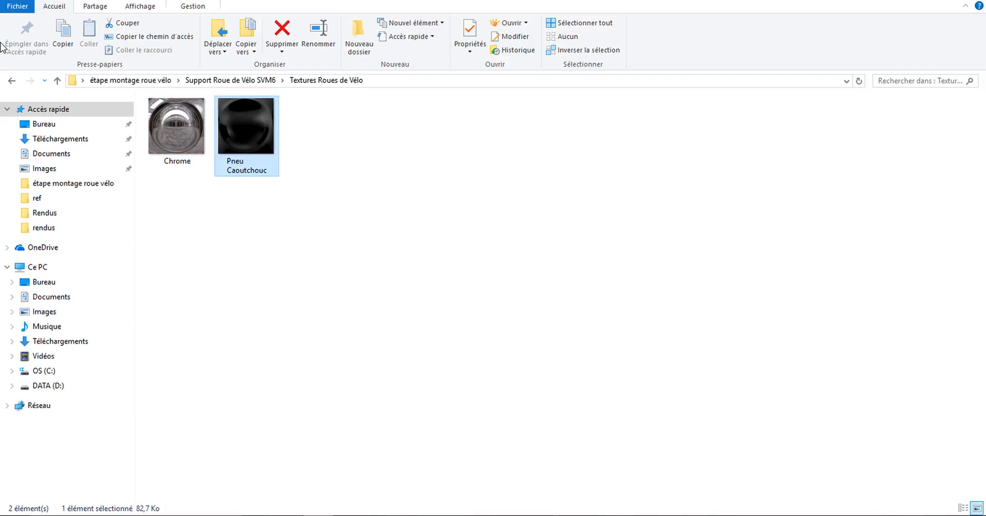
{"action": "left_click", "coordinate": [12, 81]}
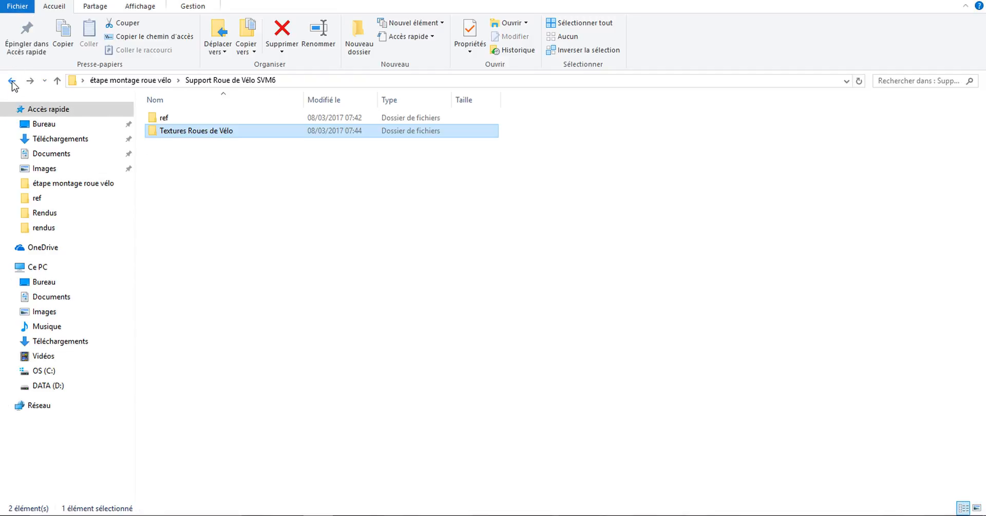
{"action": "left_click", "coordinate": [164, 120]}
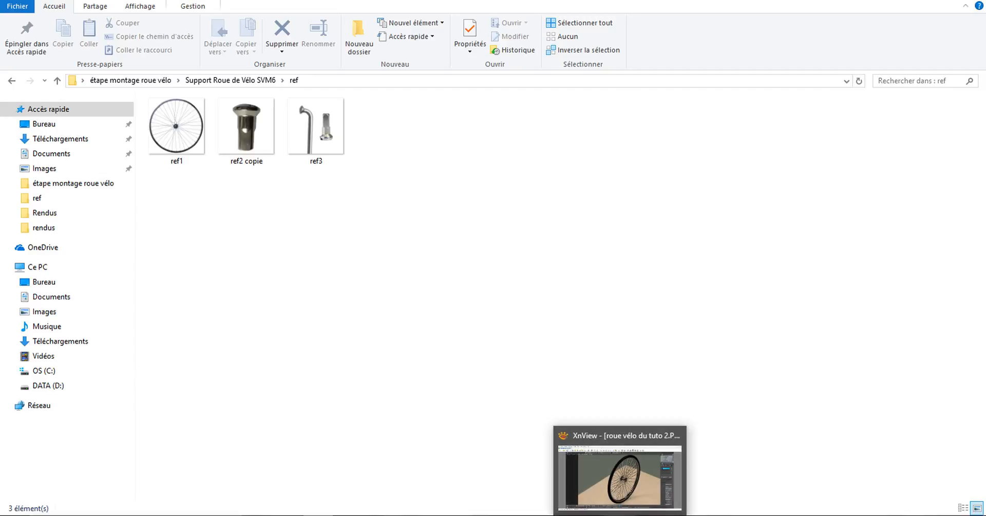
Switch to XnView and examine the wheel render roue vélo du tuto 2.PNG in full screen, then leave the viewer
{"action": "left_click", "coordinate": [620, 514]}
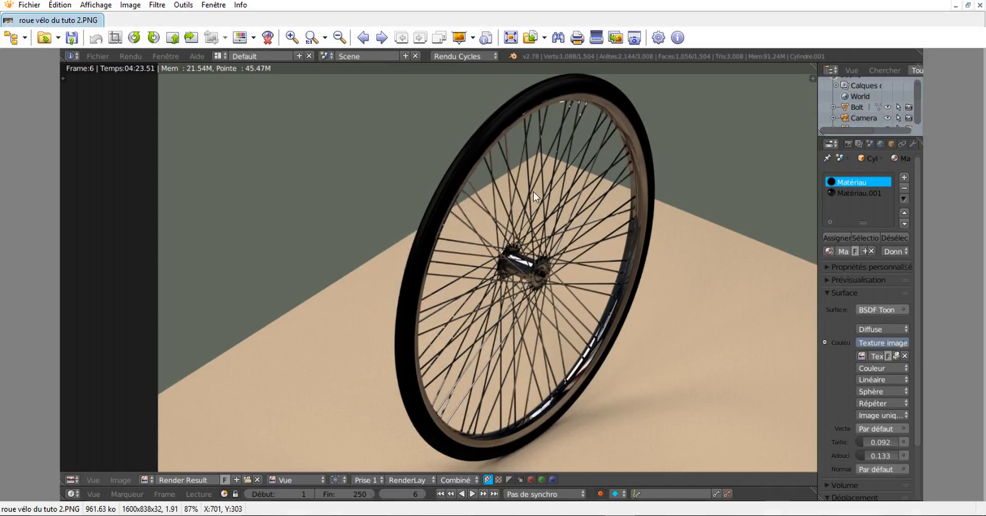
{"action": "double_click", "coordinate": [720, 235]}
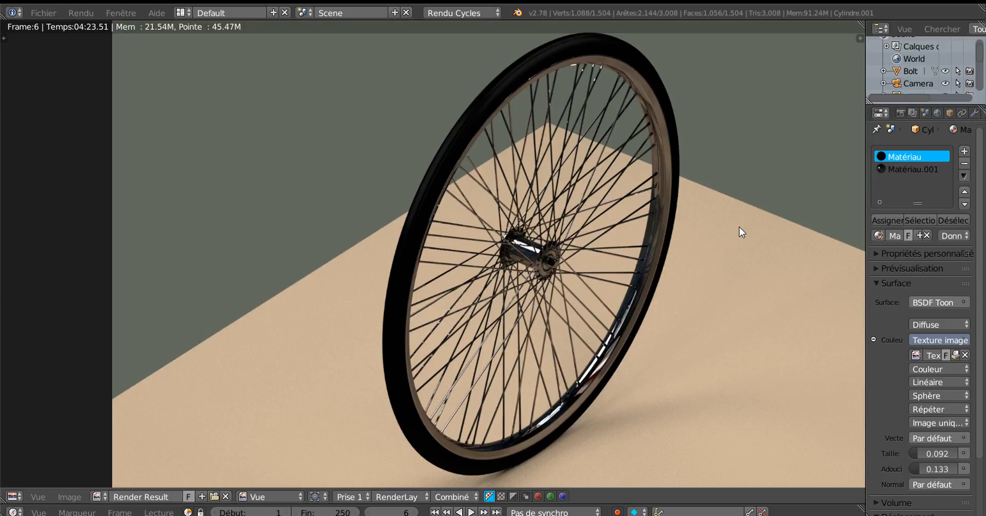
{"action": "key", "text": "Escape"}
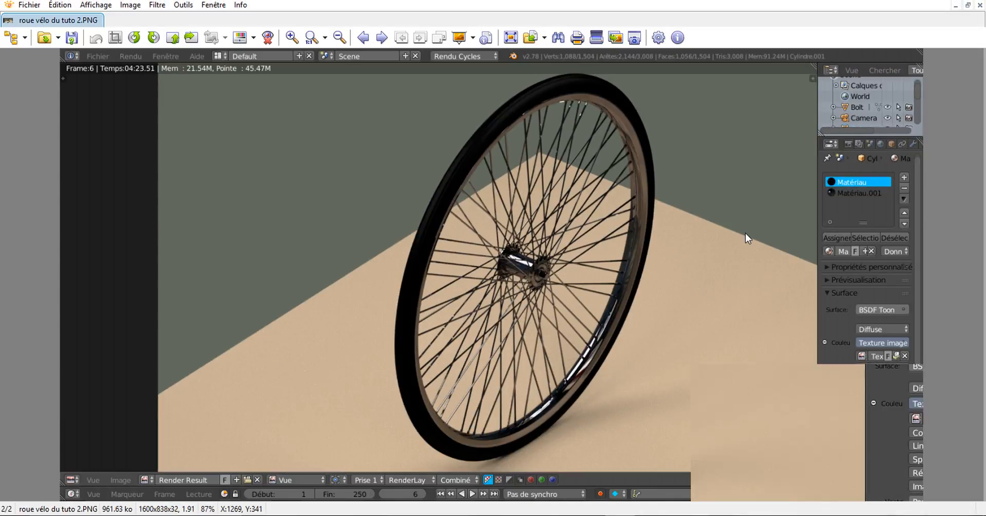
{"action": "left_click", "coordinate": [969, 0]}
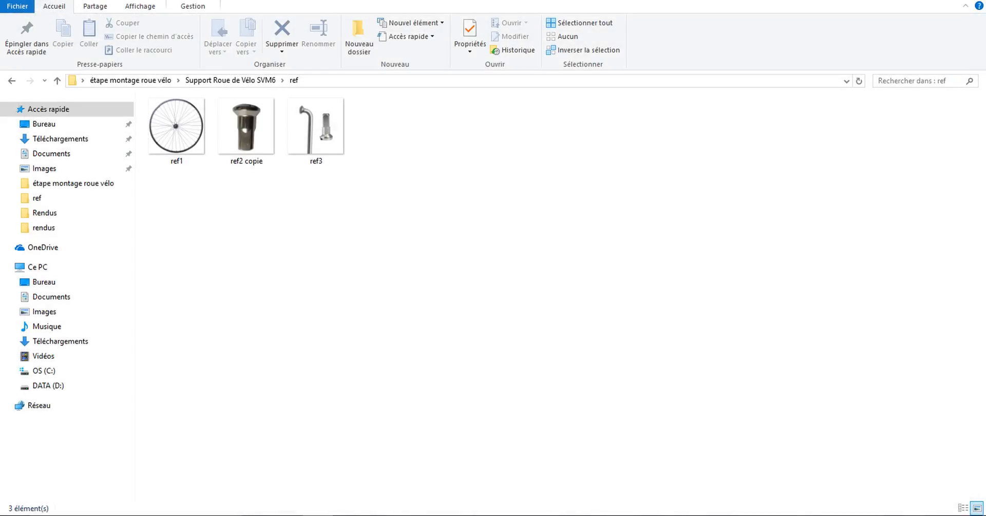
Switch to the empty Blender scene and enable the scale manipulator alongside the translate manipulator
{"action": "left_click", "coordinate": [752, 476]}
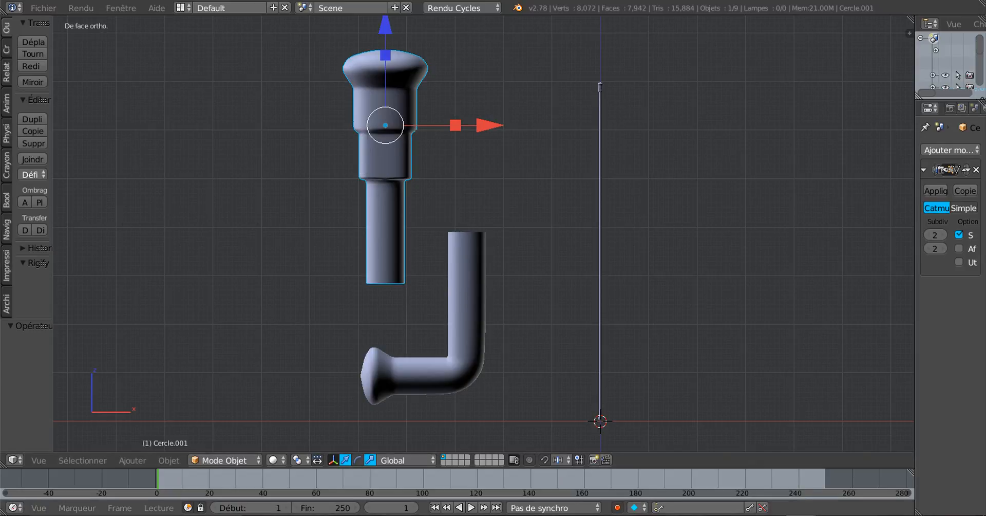
{"action": "left_click", "coordinate": [840, 479]}
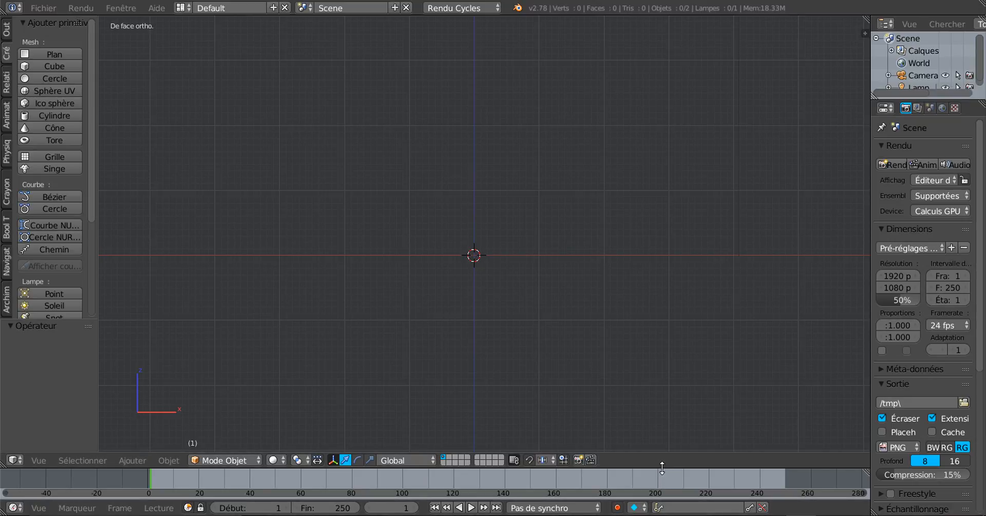
{"action": "left_click_drag", "start_coordinate": [662, 467], "coordinate": [671, 428]}
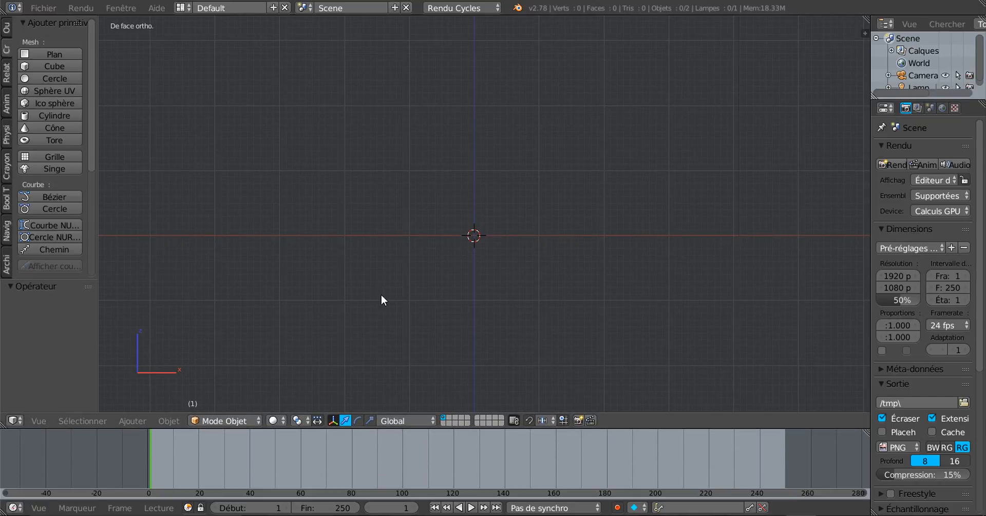
{"action": "left_click", "coordinate": [298, 420]}
{"action": "middle_click_drag", "start_coordinate": [522, 304], "coordinate": [506, 277], "text": "shift"}
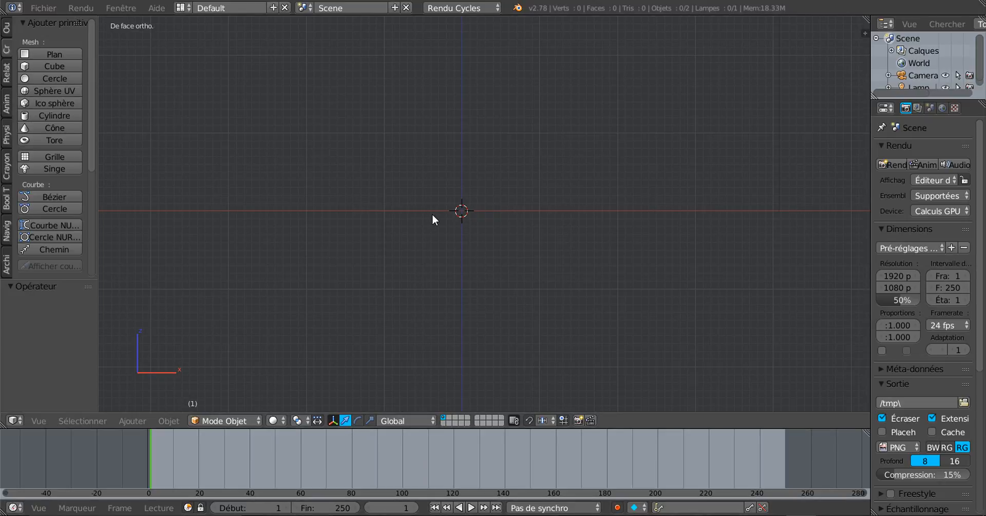
{"action": "left_click", "coordinate": [370, 419], "text": "shift"}
Add a mesh circle at the scene origin and set its vertex count to 8
{"action": "left_click_drag", "start_coordinate": [98, 228], "coordinate": [139, 221]}
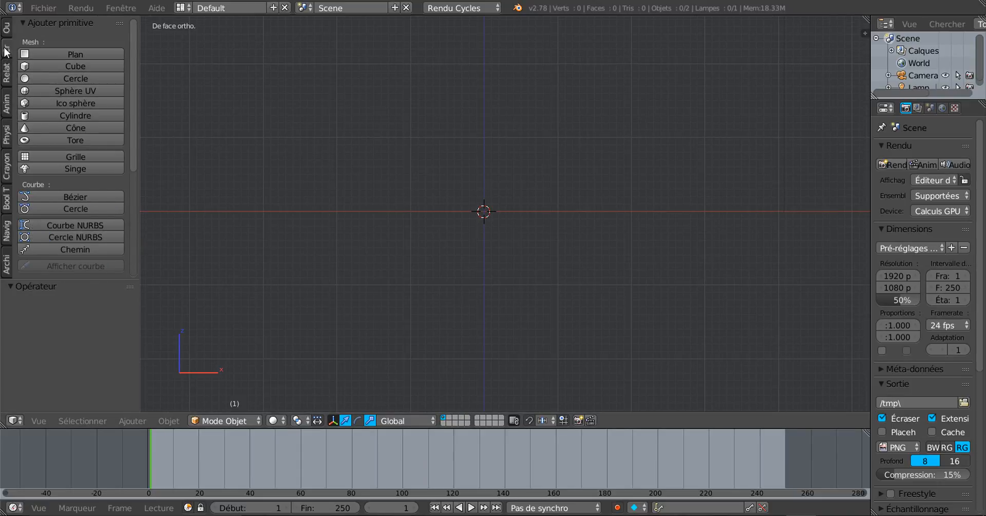
{"action": "left_click", "coordinate": [70, 76]}
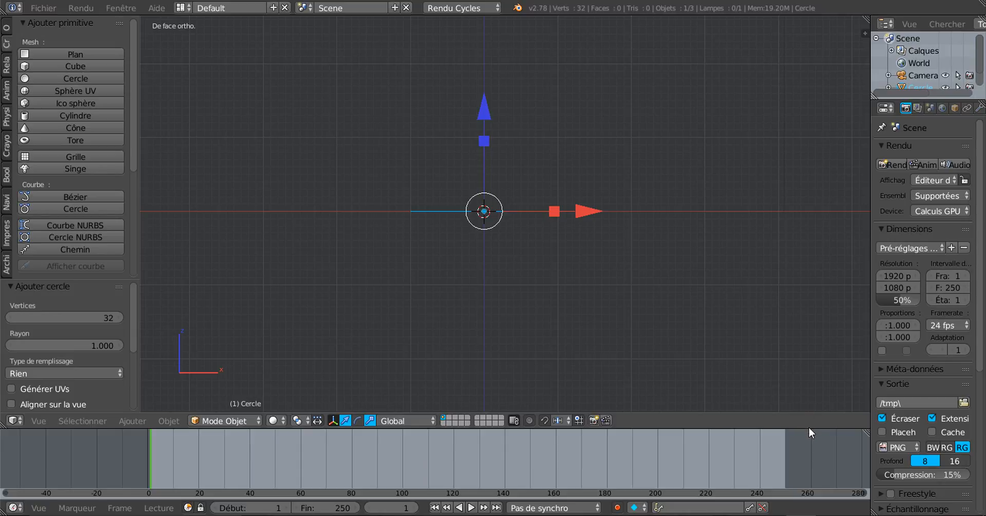
{"action": "left_click_drag", "start_coordinate": [808, 427], "coordinate": [809, 471]}
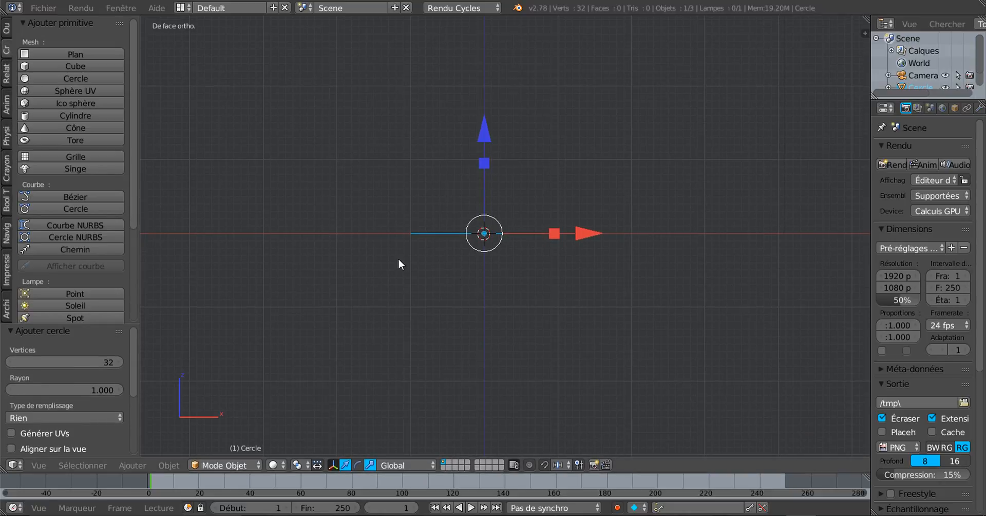
{"action": "scroll", "coordinate": [410, 273], "scroll_direction": "up", "scroll_amount": 3}
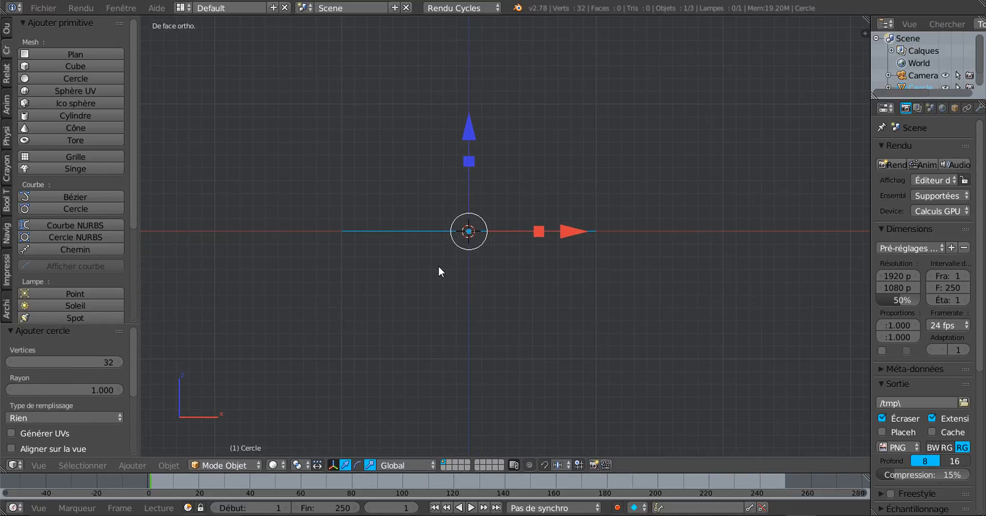
{"action": "left_click", "coordinate": [110, 362]}
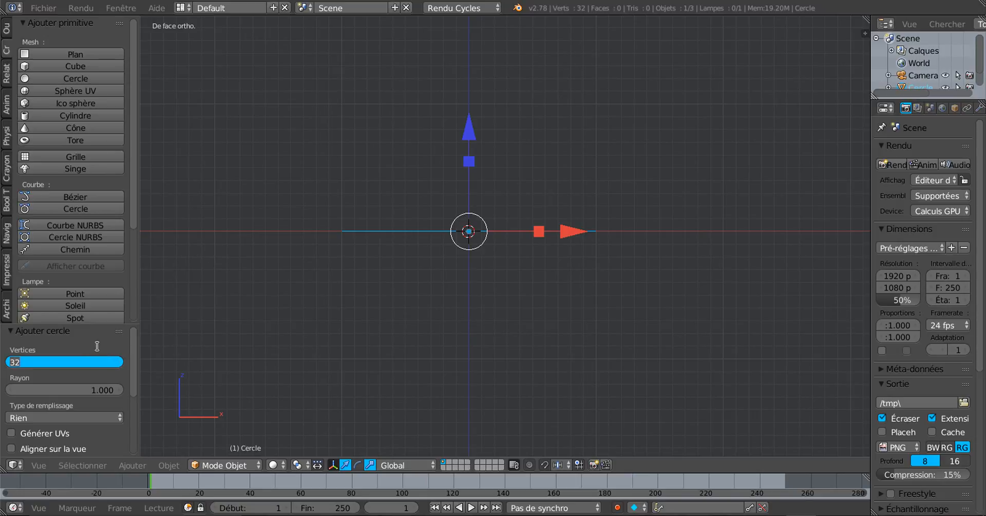
{"action": "type", "text": "8"}
{"action": "key", "text": "Return"}
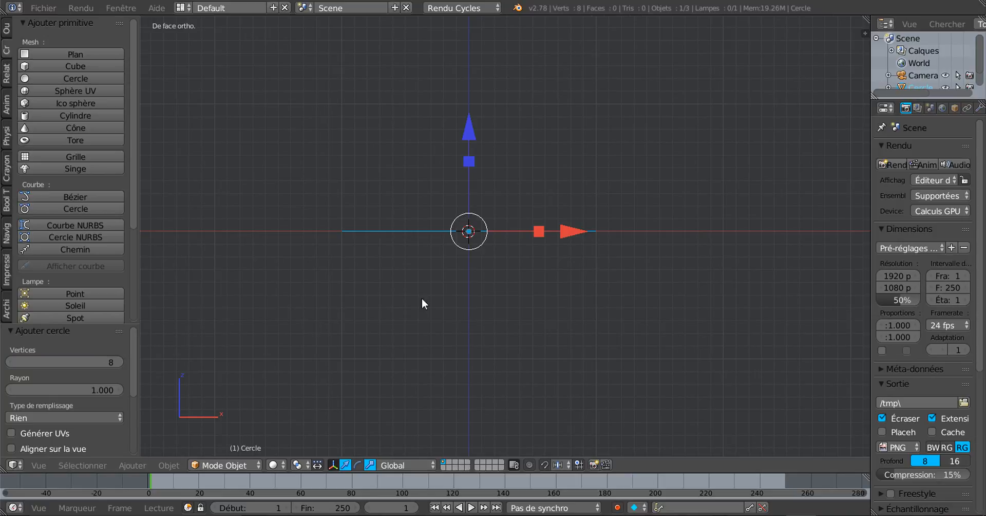
Scale the circle down uniformly around its centre by a factor of about 0.122, working in the top view
{"action": "middle_click_drag", "start_coordinate": [421, 297], "coordinate": [483, 334]}
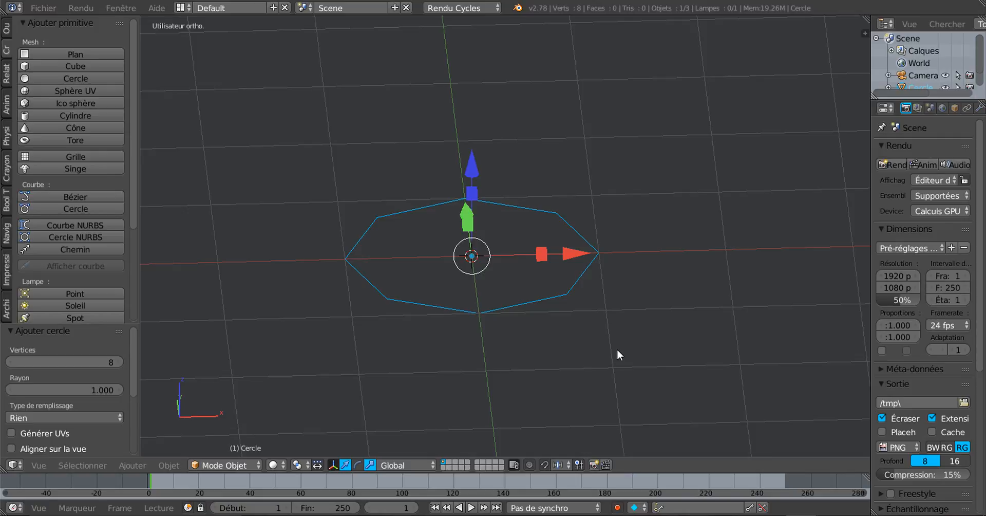
{"action": "key", "text": "KP_3"}
{"action": "key", "text": "KP_7"}
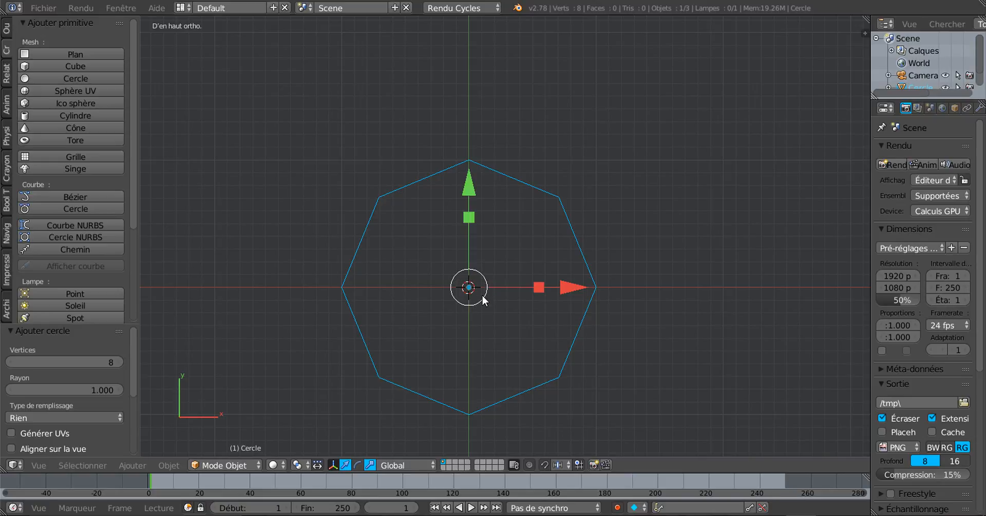
{"action": "scroll", "coordinate": [473, 303], "scroll_direction": "up", "scroll_amount": 3}
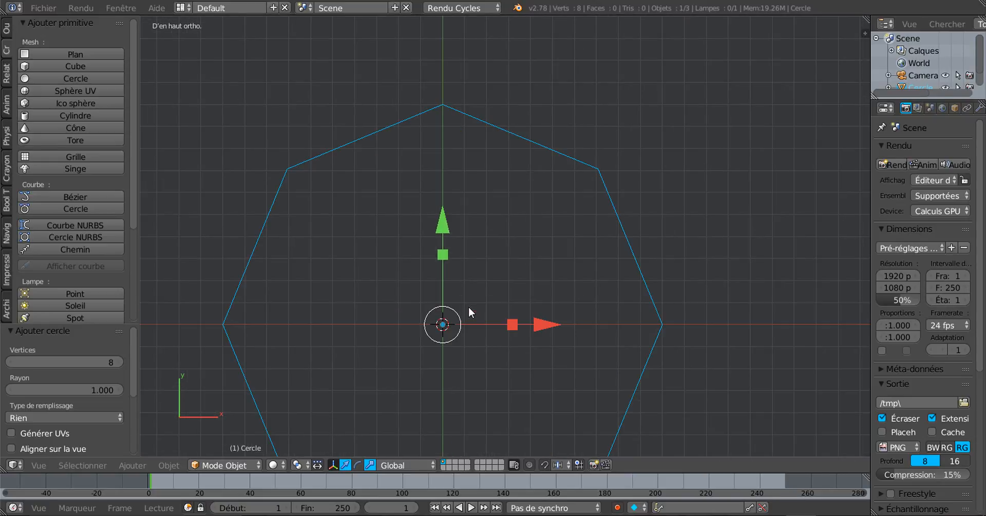
{"action": "scroll", "coordinate": [456, 327], "scroll_direction": "up", "scroll_amount": 2}
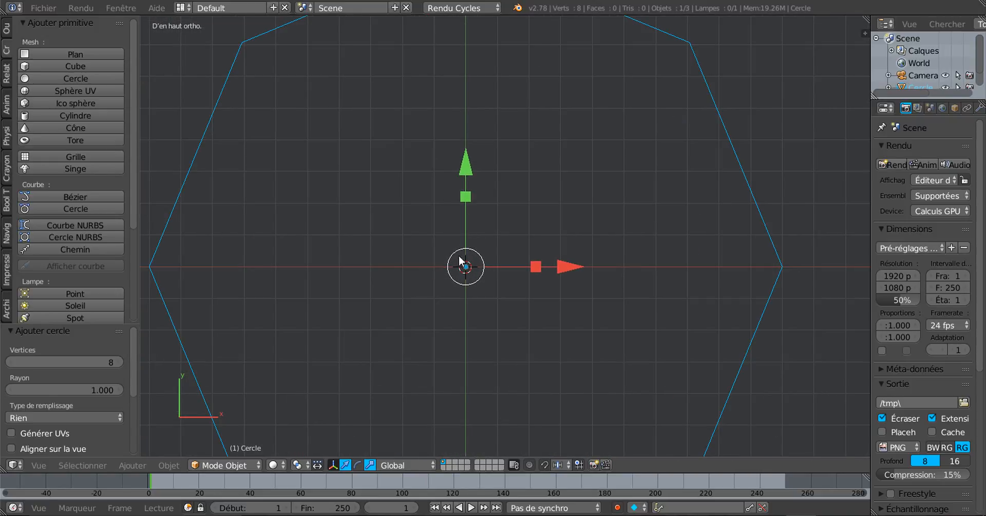
{"action": "scroll", "coordinate": [466, 269], "scroll_direction": "up", "scroll_amount": 3}
{"action": "scroll", "coordinate": [515, 222], "scroll_direction": "up", "scroll_amount": 1}
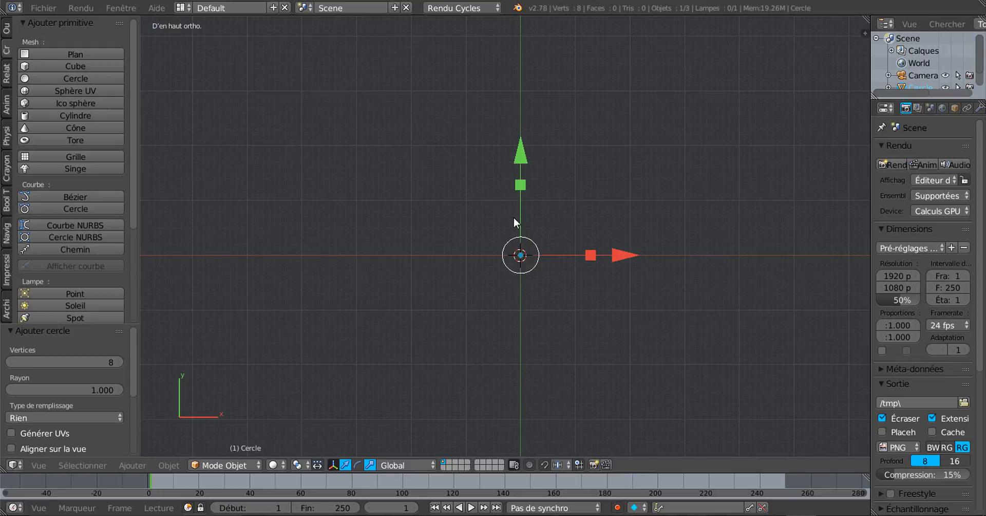
{"action": "mouse_move", "coordinate": [559, 251]}
{"action": "middle_mouse_down", "text": "shift"}
{"action": "mouse_move", "coordinate": [519, 211]}
{"action": "mouse_move", "coordinate": [550, 237]}
{"action": "middle_mouse_up", "text": "shift"}
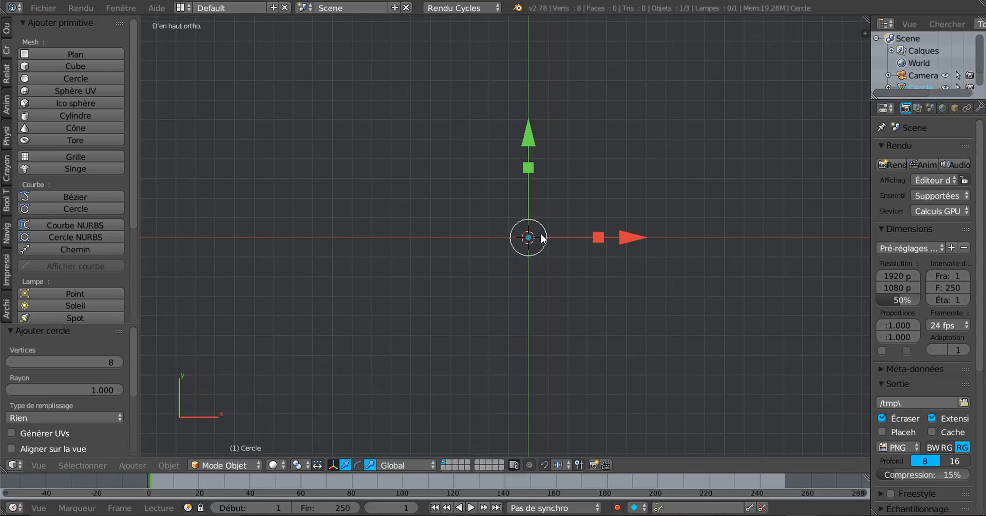
{"action": "scroll", "coordinate": [541, 233], "scroll_direction": "up", "scroll_amount": 1}
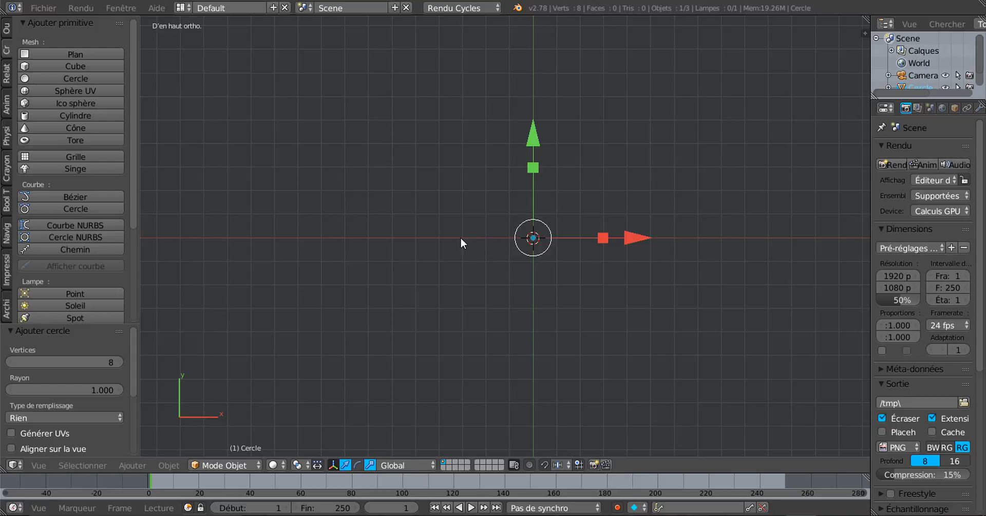
{"action": "scroll", "coordinate": [578, 251], "scroll_direction": "down", "scroll_amount": 10}
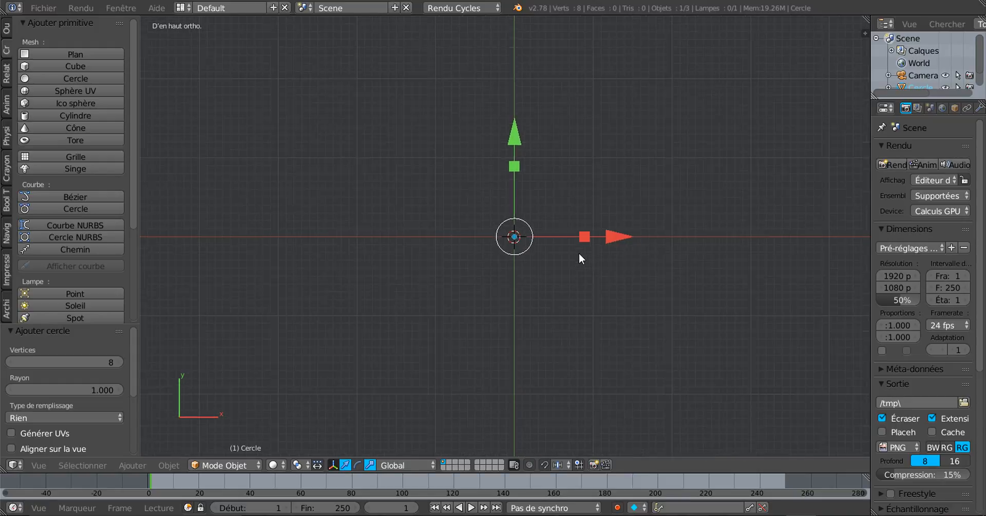
{"action": "scroll", "coordinate": [663, 254], "scroll_direction": "down", "scroll_amount": 2}
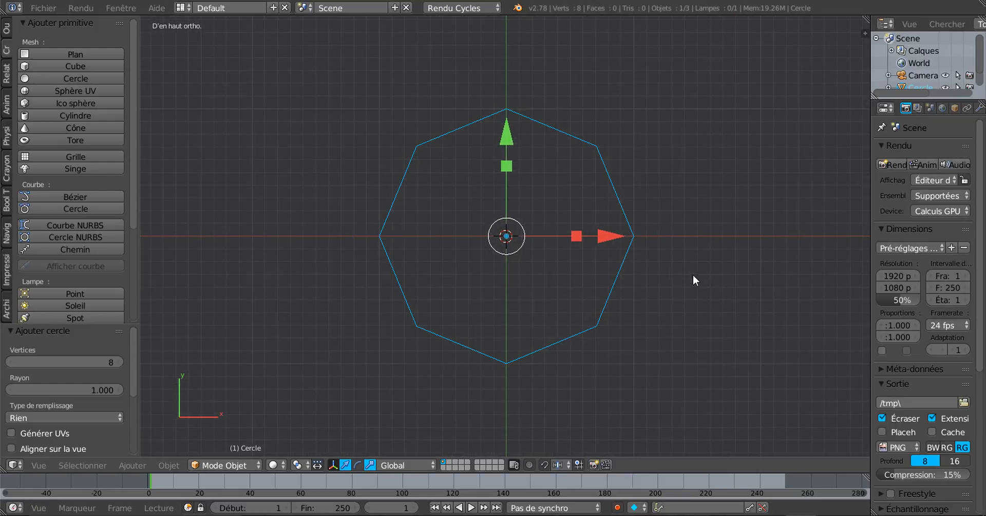
{"action": "key", "text": "s"}
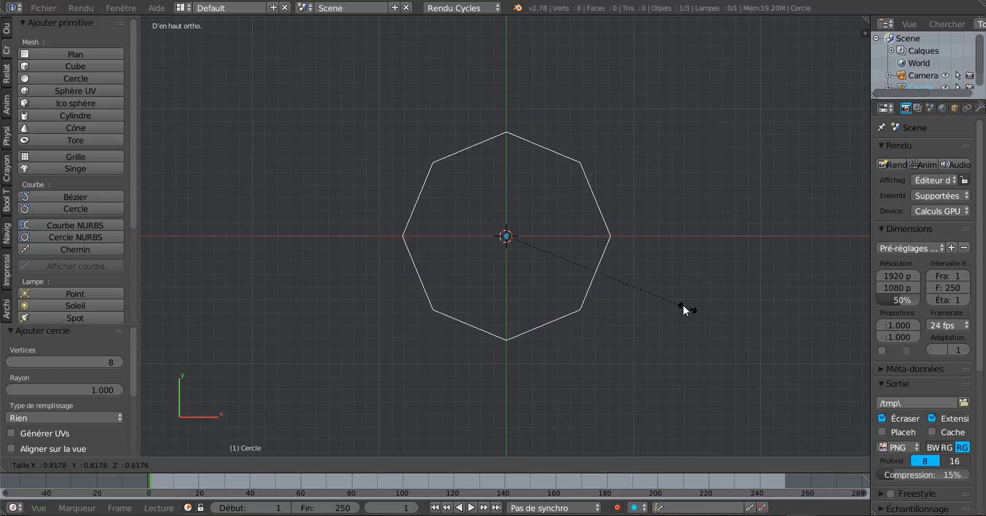
{"action": "left_click", "coordinate": [535, 238]}
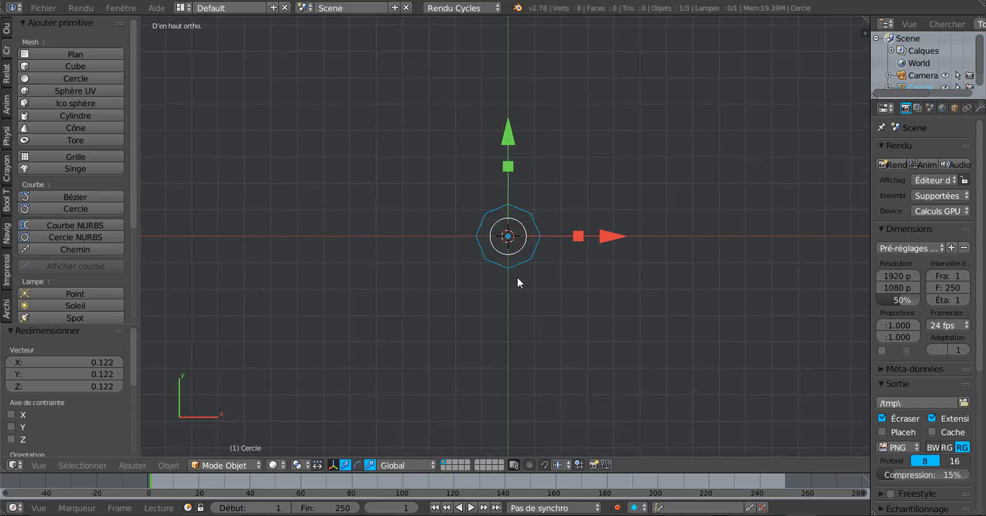
Shrink the circle uniformly once more, by a factor of about 0.253
{"action": "scroll", "coordinate": [517, 277], "scroll_direction": "up", "scroll_amount": 12}
{"action": "scroll", "coordinate": [518, 278], "scroll_direction": "up", "scroll_amount": 2}
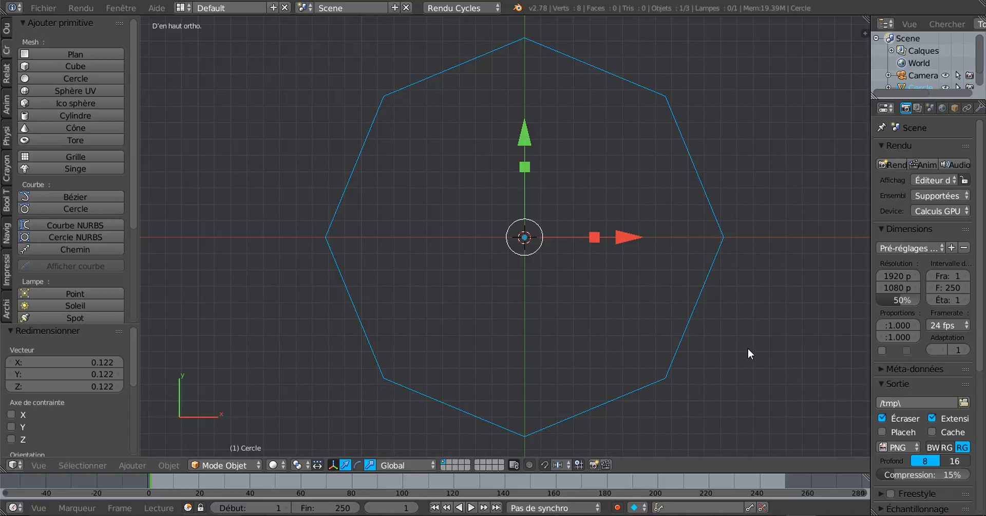
{"action": "key", "text": "s"}
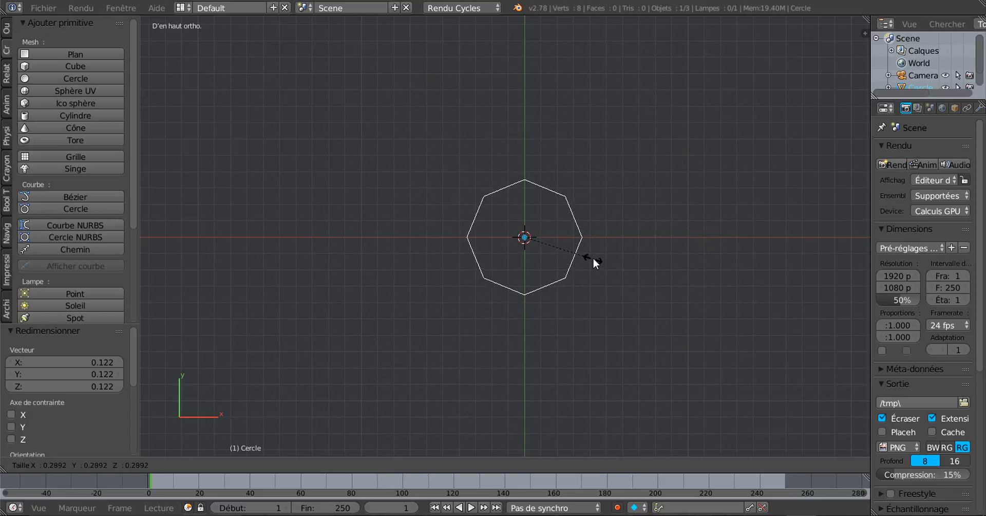
{"action": "left_click", "coordinate": [587, 248]}
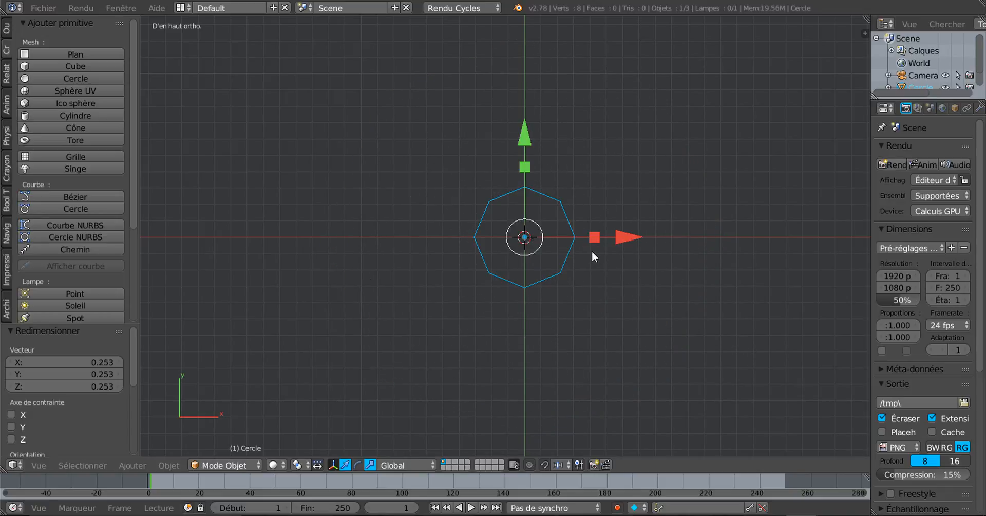
Scale the circle down slightly and uniformly around its centre by a factor of about 0.960
{"action": "scroll", "coordinate": [592, 251], "scroll_direction": "up", "scroll_amount": 3}
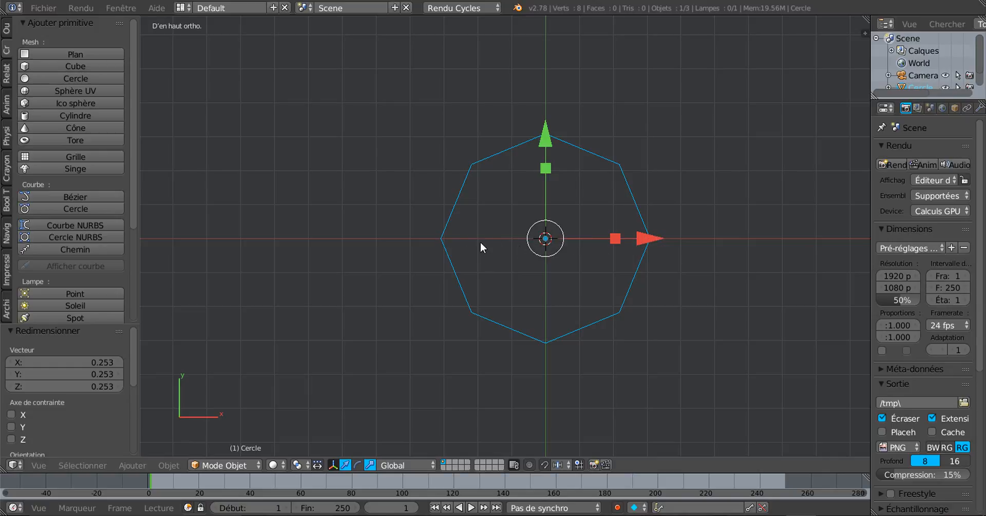
{"action": "key", "text": "s"}
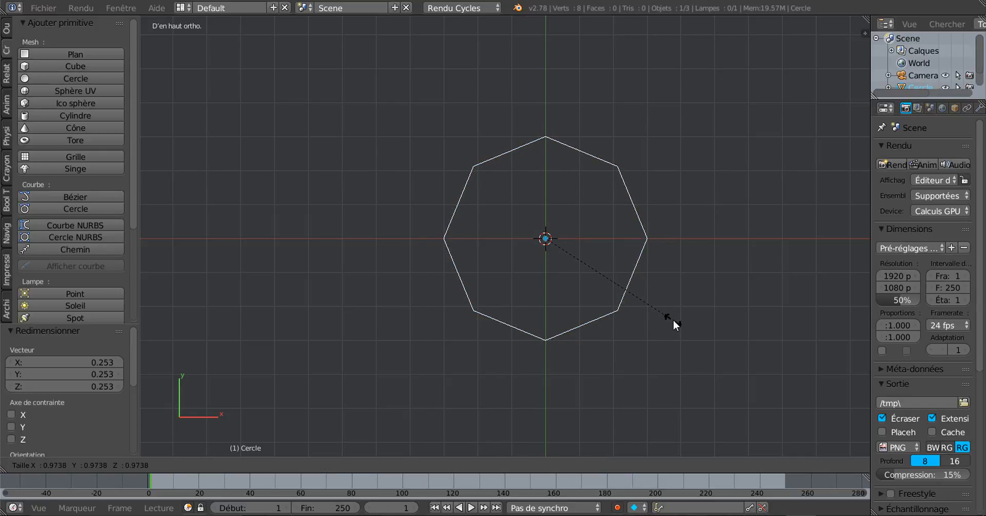
{"action": "left_click", "coordinate": [673, 316]}
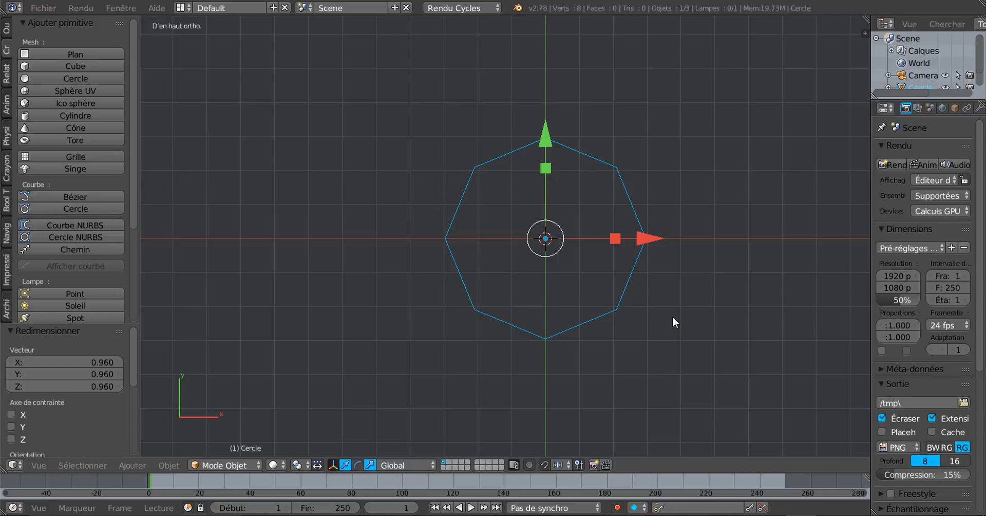
{"action": "scroll", "coordinate": [673, 322], "scroll_direction": "down", "scroll_amount": 3}
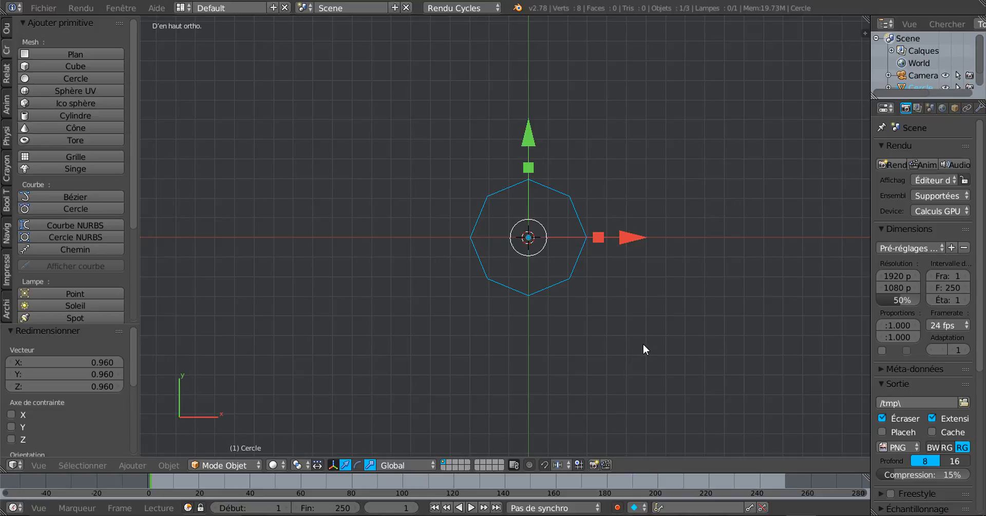
In the right view, extrude the circle's vertices in Edit Mode and raise the new ring about 1.005 along Z
{"action": "key", "text": "KP_3"}
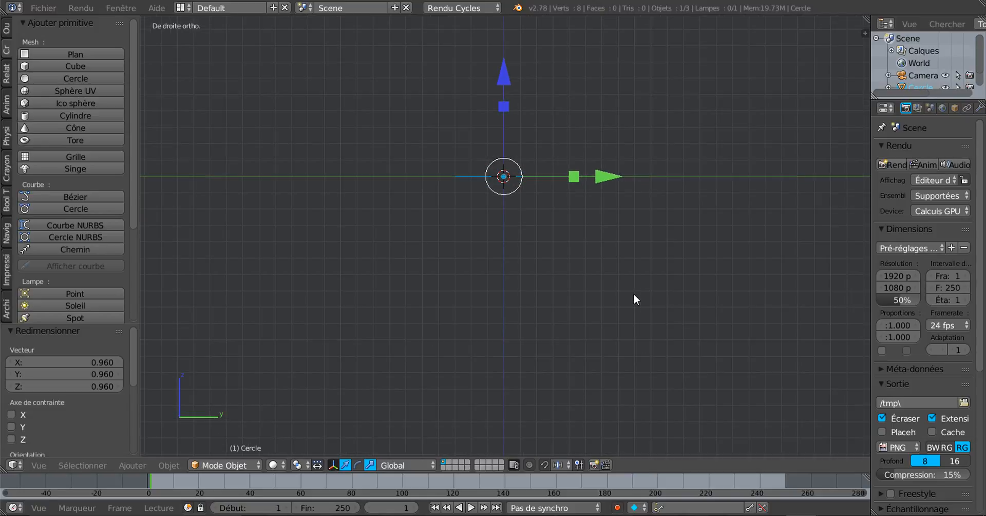
{"action": "scroll", "coordinate": [634, 294], "scroll_direction": "down", "scroll_amount": 17}
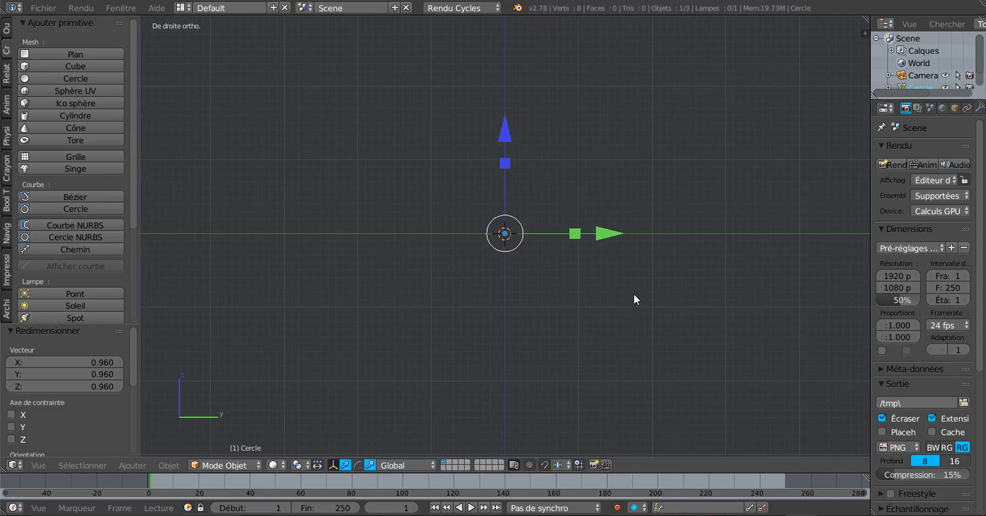
{"action": "scroll", "coordinate": [634, 294], "scroll_direction": "down", "scroll_amount": 1}
{"action": "scroll", "coordinate": [513, 286], "scroll_direction": "up", "scroll_amount": 1}
{"action": "scroll", "coordinate": [518, 192], "scroll_direction": "up", "scroll_amount": 1}
{"action": "scroll", "coordinate": [520, 192], "scroll_direction": "down", "scroll_amount": 1}
{"action": "middle_click_drag", "start_coordinate": [552, 187], "coordinate": [543, 240], "text": "shift"}
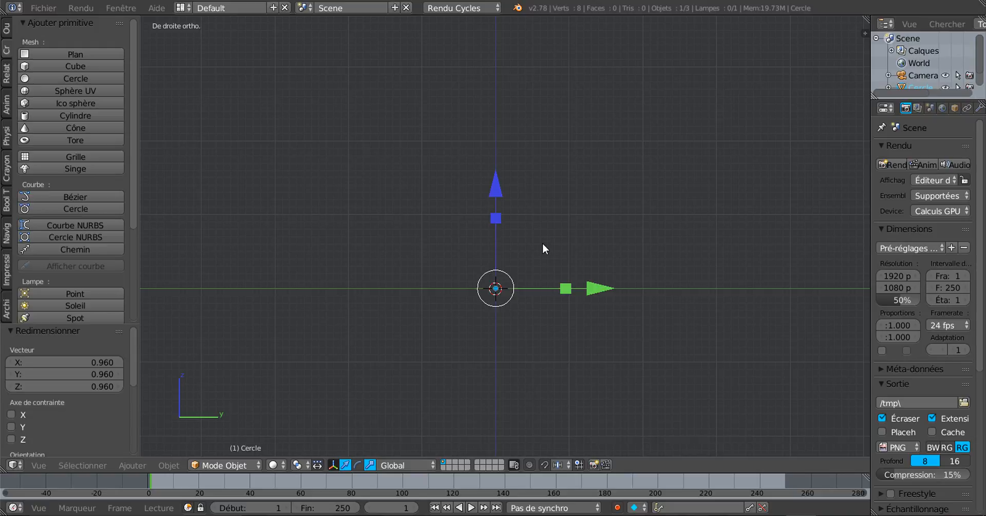
{"action": "key", "text": "Tab"}
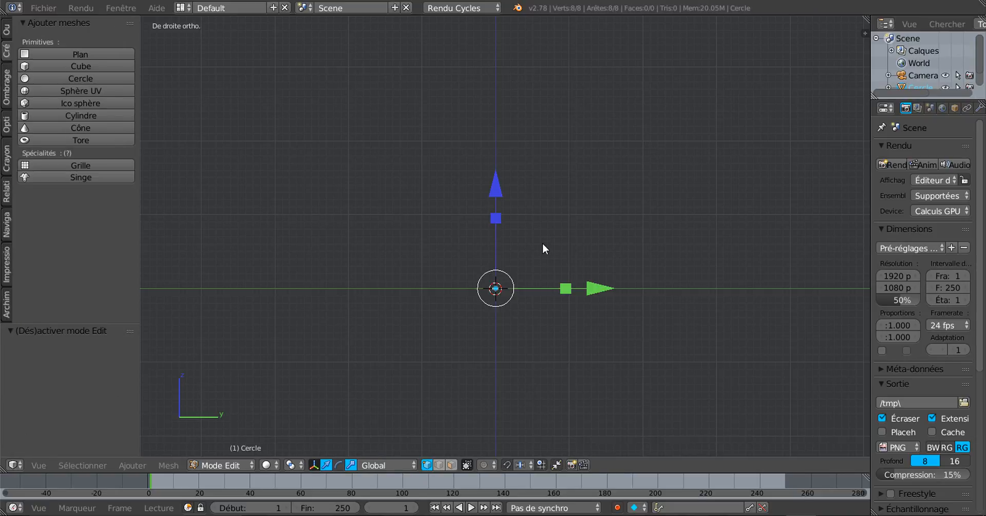
{"action": "key", "text": "e"}
{"action": "right_click", "coordinate": [543, 243]}
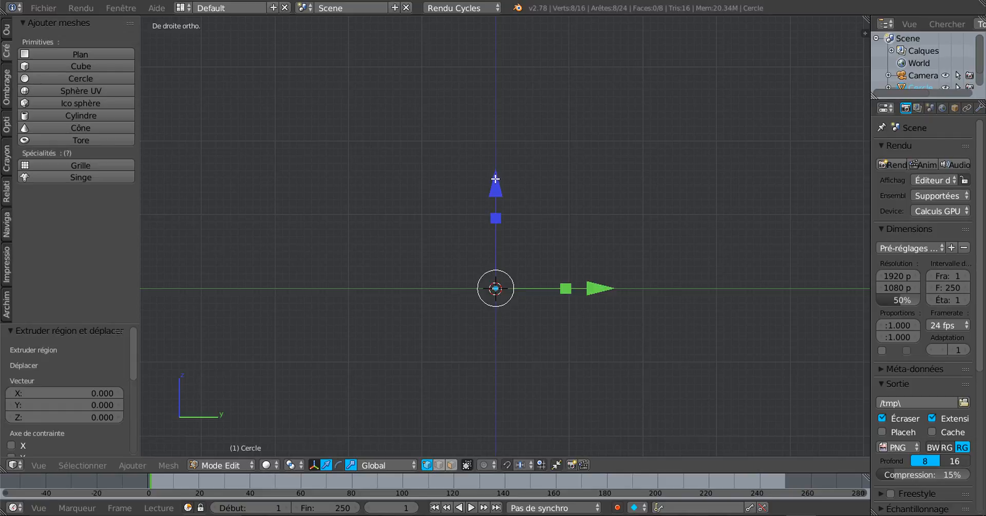
{"action": "left_click_drag", "start_coordinate": [497, 184], "coordinate": [504, 111]}
Lengthen the tube by raising its upper ring further along Z in three moves of about 1.984, 3.003 and 0.955
{"action": "middle_click_drag", "start_coordinate": [543, 186], "coordinate": [541, 269], "text": "shift"}
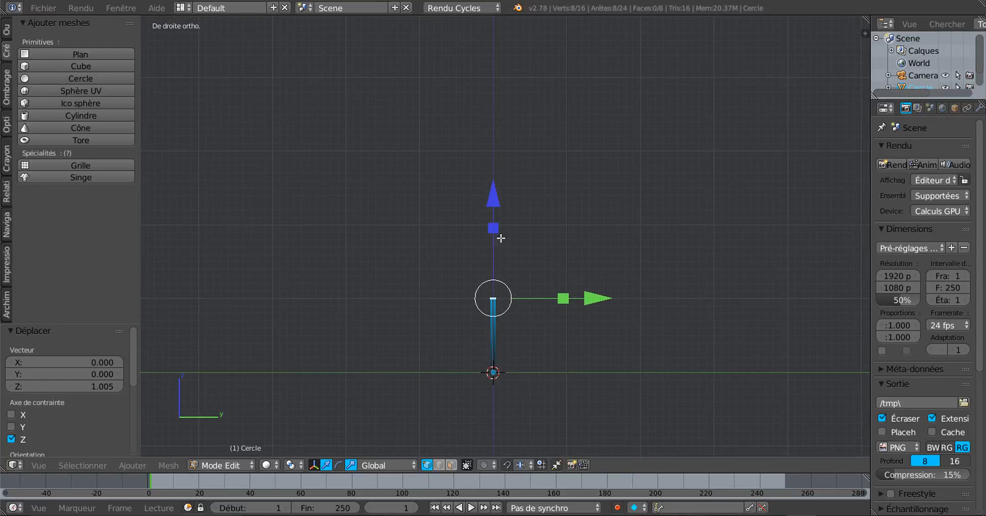
{"action": "left_click_drag", "start_coordinate": [493, 200], "coordinate": [500, 54]}
{"action": "scroll", "coordinate": [535, 134], "scroll_direction": "down", "scroll_amount": 4}
{"action": "middle_click_drag", "start_coordinate": [535, 137], "coordinate": [535, 202], "text": "shift"}
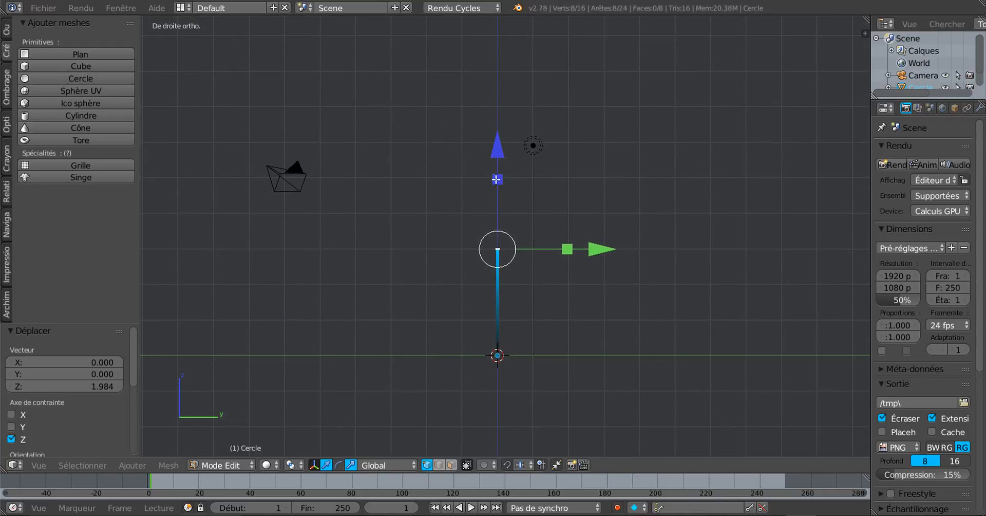
{"action": "left_click_drag", "start_coordinate": [502, 152], "coordinate": [512, 48]}
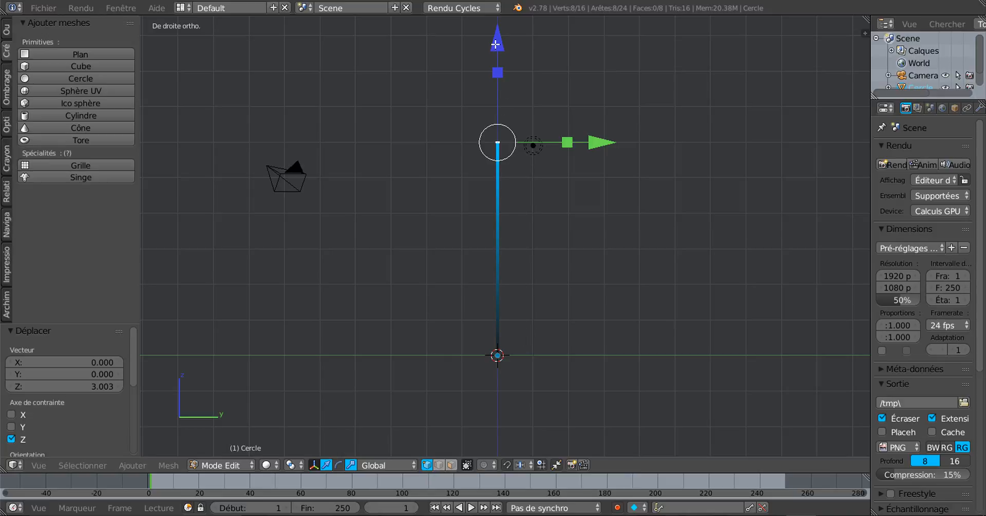
{"action": "left_click_drag", "start_coordinate": [495, 45], "coordinate": [507, 448]}
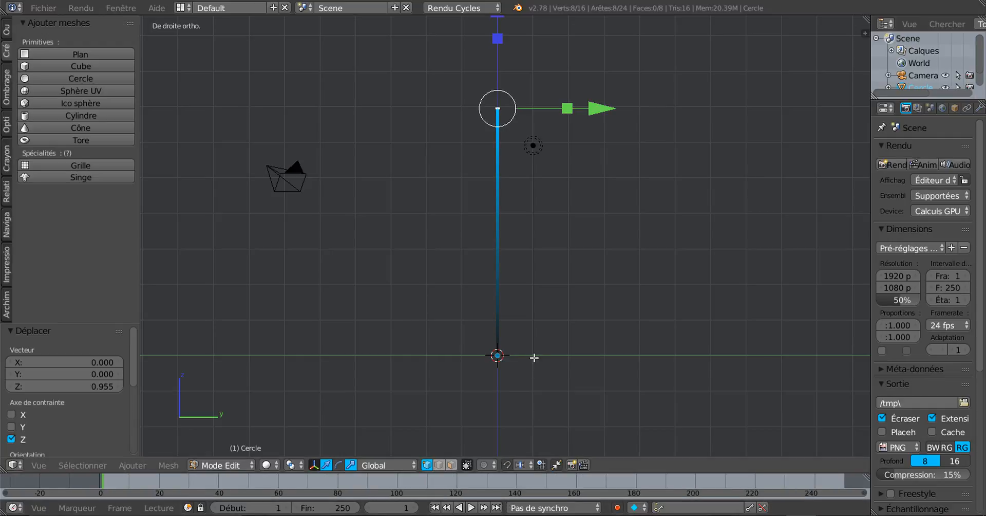
Return to Object Mode and delete the lamp beside the tube
{"action": "key", "text": "Tab"}
{"action": "right_click", "coordinate": [536, 154]}
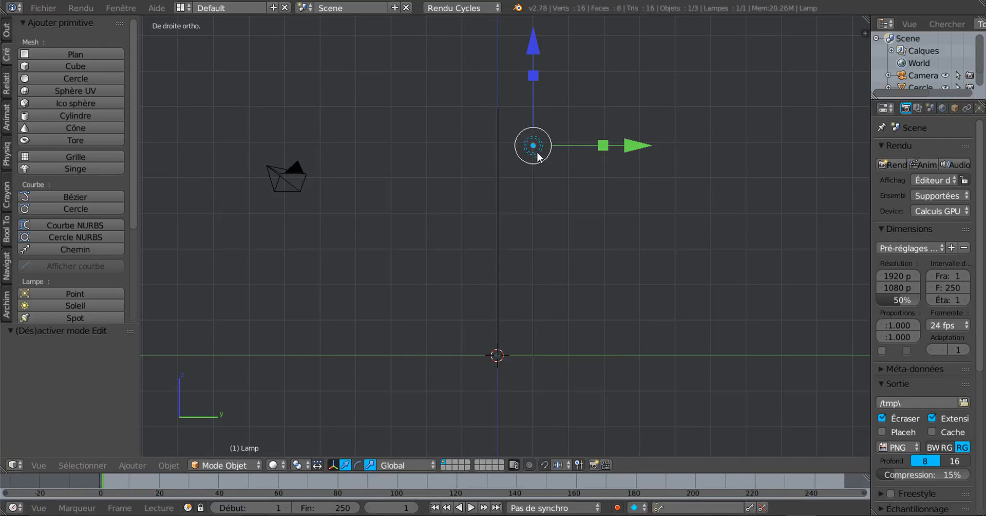
{"action": "key", "text": "x"}
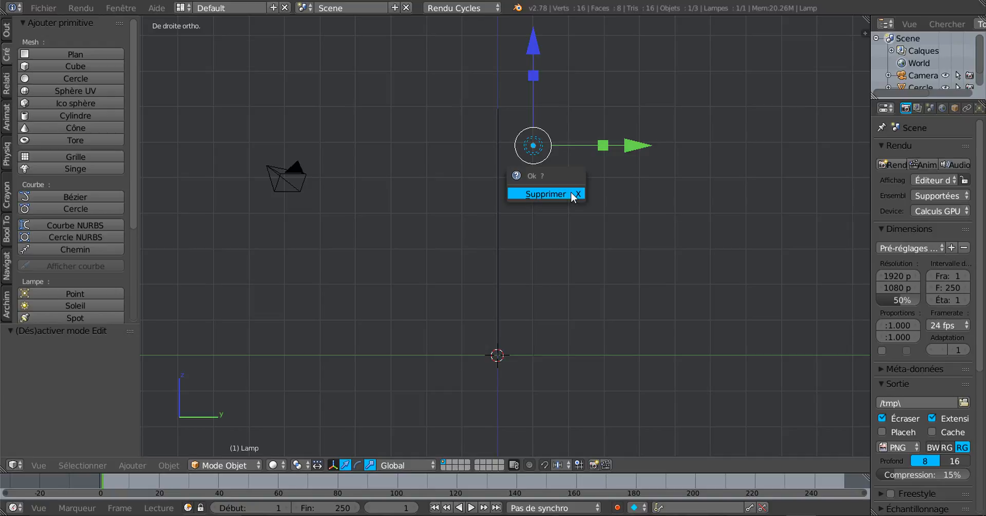
{"action": "left_click", "coordinate": [572, 194]}
Reopen the tube in Edit Mode and select the edge loop at its lower end
{"action": "scroll", "coordinate": [537, 251], "scroll_direction": "up", "scroll_amount": 1}
{"action": "right_click", "coordinate": [491, 273]}
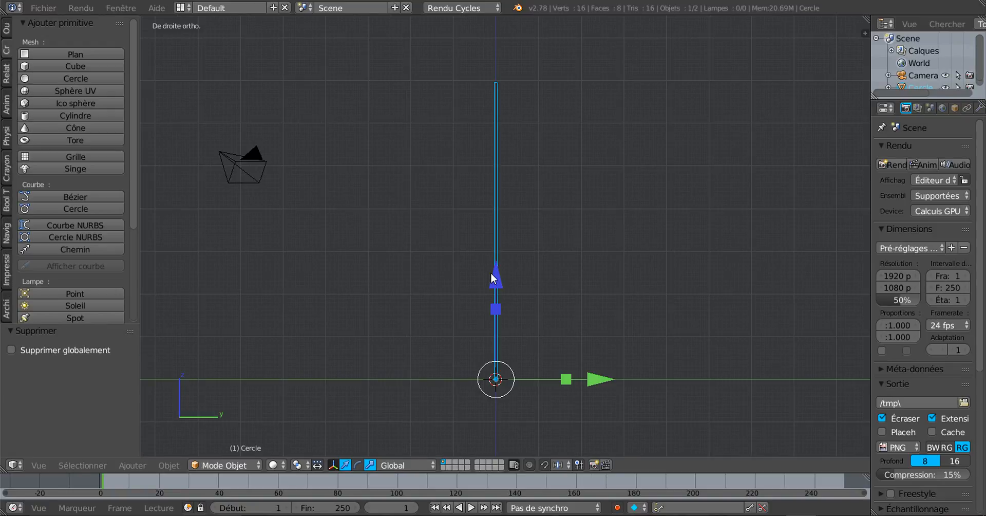
{"action": "key", "text": "Tab"}
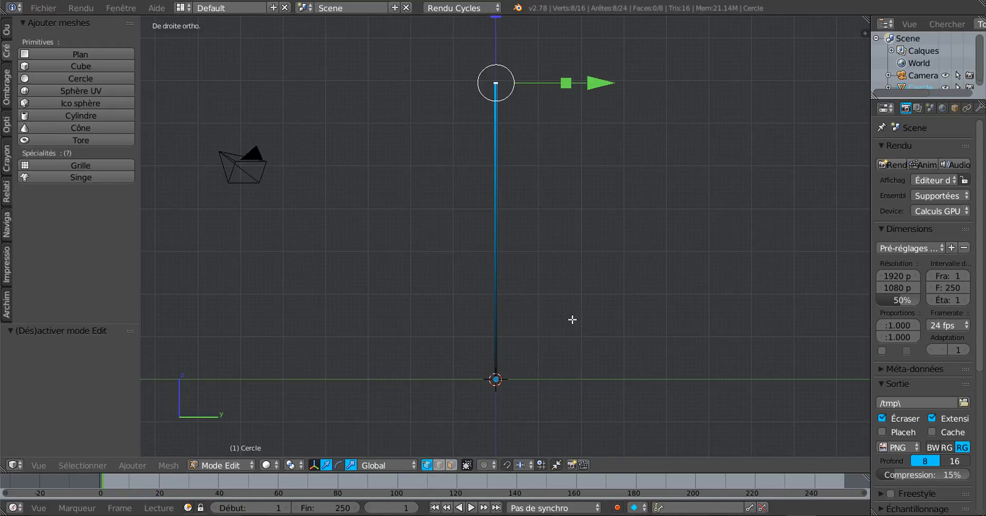
{"action": "middle_click_drag", "start_coordinate": [574, 316], "coordinate": [581, 198], "text": "shift"}
{"action": "scroll", "coordinate": [573, 273], "scroll_direction": "up", "scroll_amount": 4}
{"action": "middle_click_drag", "start_coordinate": [582, 298], "coordinate": [592, 201], "text": "shift"}
{"action": "scroll", "coordinate": [553, 241], "scroll_direction": "up", "scroll_amount": 4}
{"action": "middle_click_drag", "start_coordinate": [554, 239], "coordinate": [526, 275], "text": "shift"}
{"action": "scroll", "coordinate": [537, 308], "scroll_direction": "up", "scroll_amount": 4}
{"action": "scroll", "coordinate": [526, 278], "scroll_direction": "up", "scroll_amount": 5}
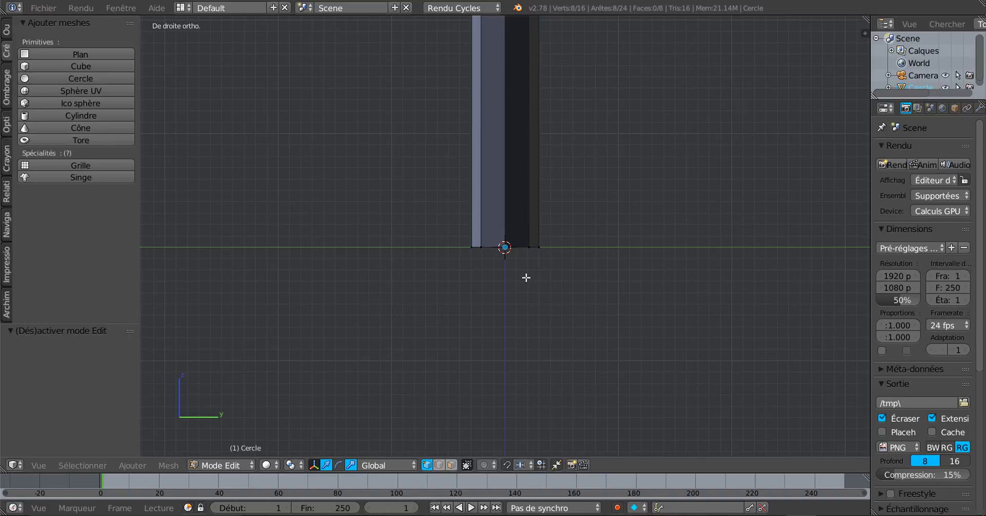
{"action": "right_click", "coordinate": [521, 243], "text": "alt"}
Set the pivot point to the 3D cursor and place the cursor on the Y axis just outside the tube's lower edge, on the +Y side
{"action": "scroll", "coordinate": [527, 281], "scroll_direction": "down", "scroll_amount": 3}
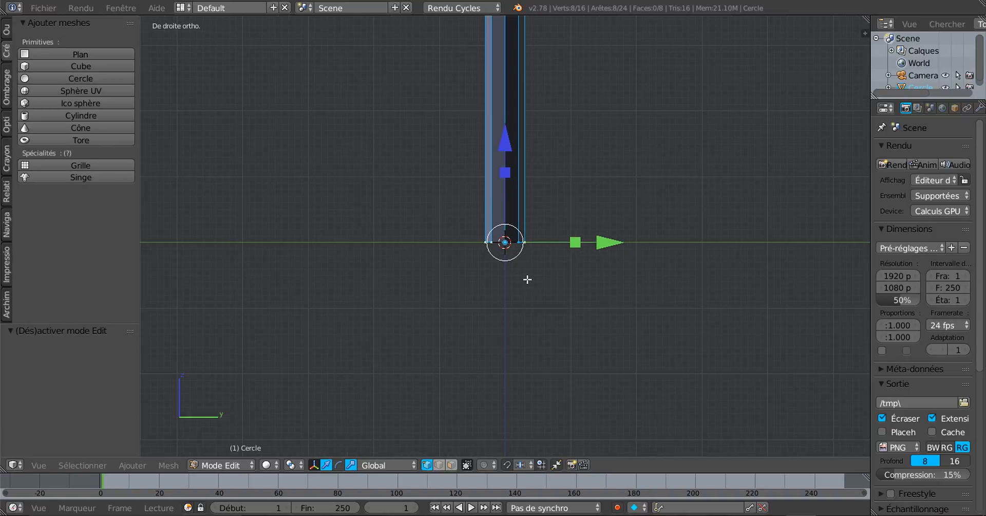
{"action": "scroll", "coordinate": [529, 286], "scroll_direction": "down", "scroll_amount": 6}
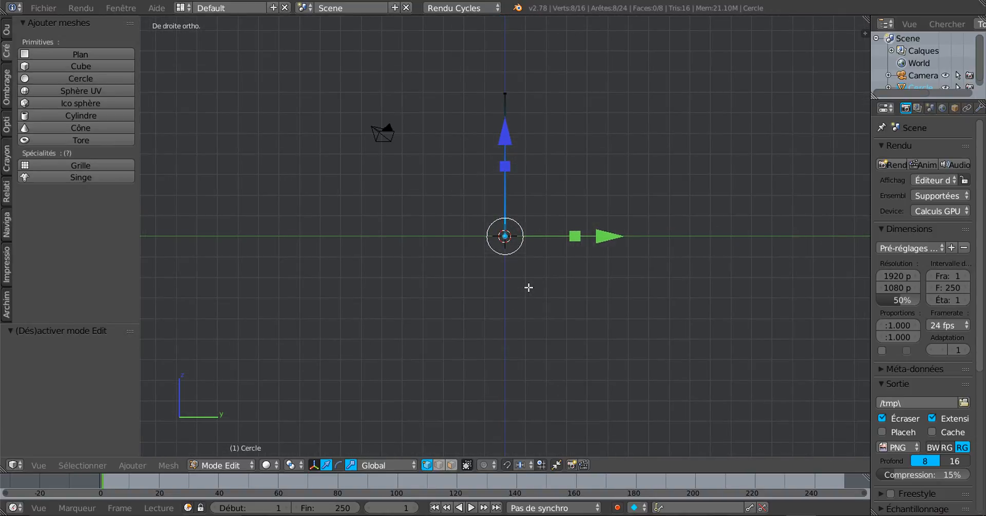
{"action": "scroll", "coordinate": [528, 287], "scroll_direction": "up", "scroll_amount": 6}
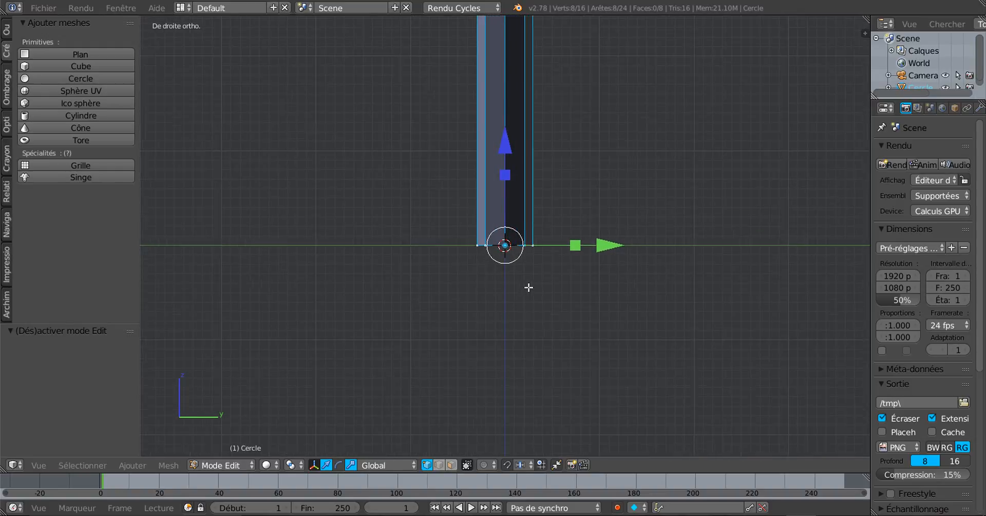
{"action": "scroll", "coordinate": [528, 287], "scroll_direction": "up", "scroll_amount": 3}
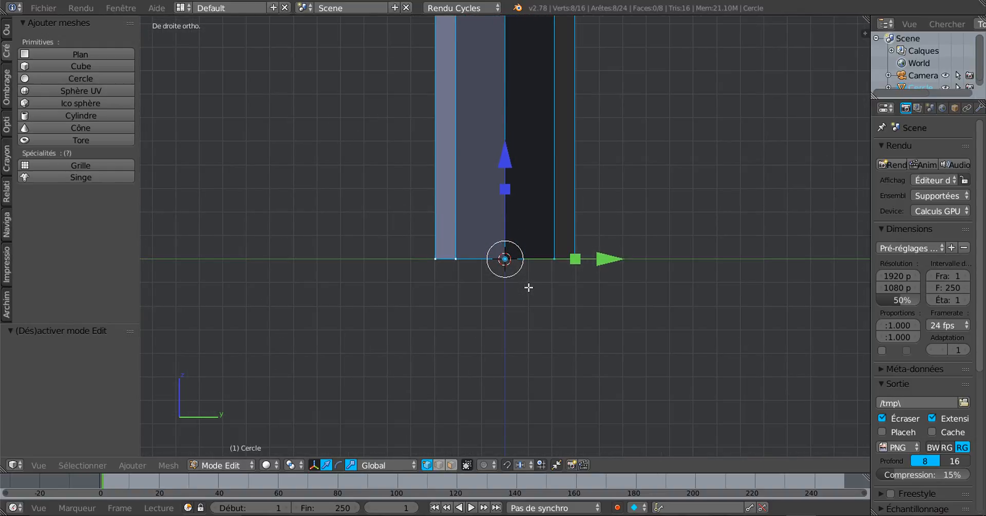
{"action": "left_click", "coordinate": [291, 465]}
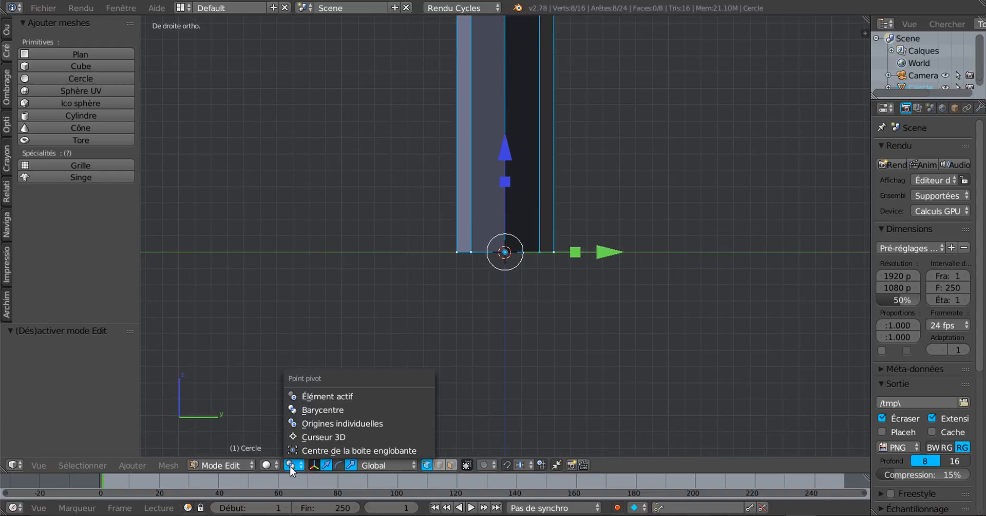
{"action": "left_click", "coordinate": [317, 436]}
{"action": "left_click", "coordinate": [728, 345]}
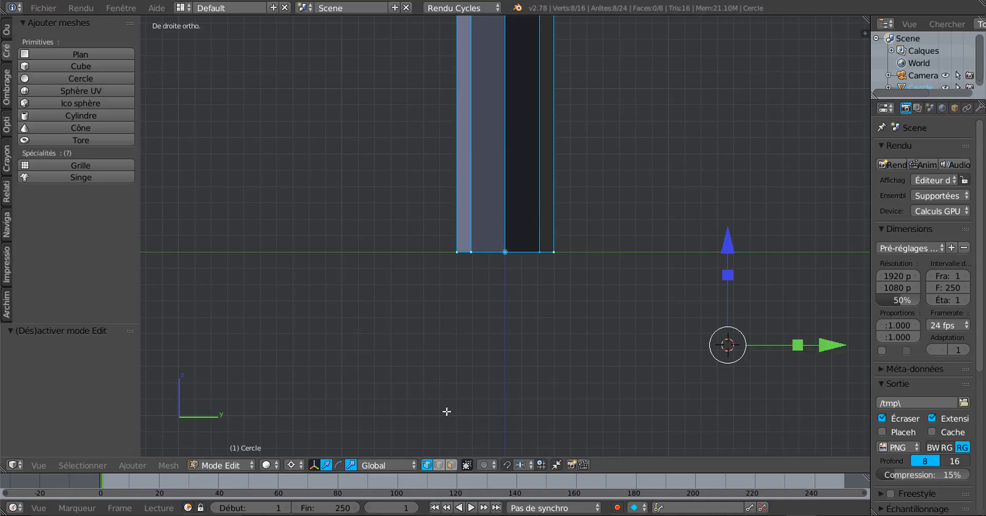
{"action": "middle_click_drag", "start_coordinate": [663, 359], "coordinate": [635, 390], "text": "shift"}
{"action": "scroll", "coordinate": [606, 378], "scroll_direction": "up", "scroll_amount": 4}
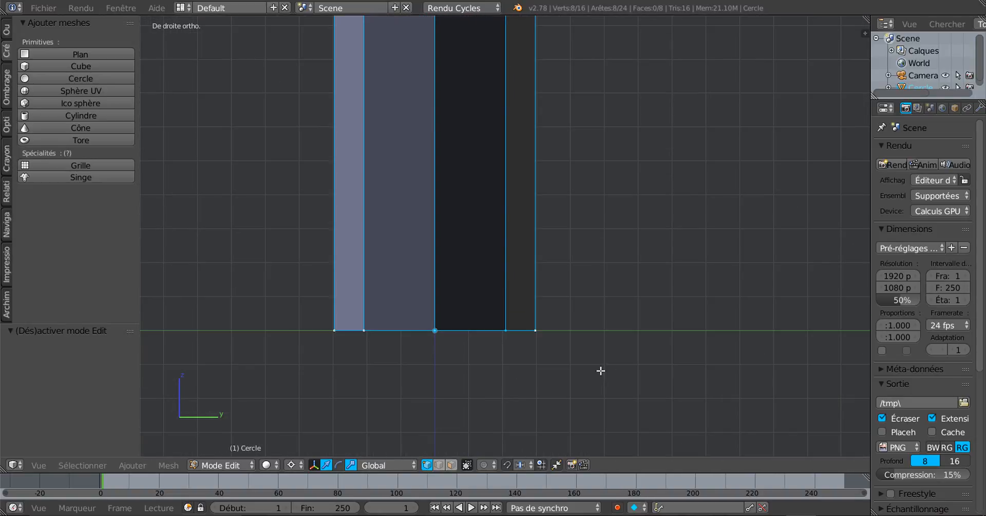
{"action": "left_click", "coordinate": [543, 330]}
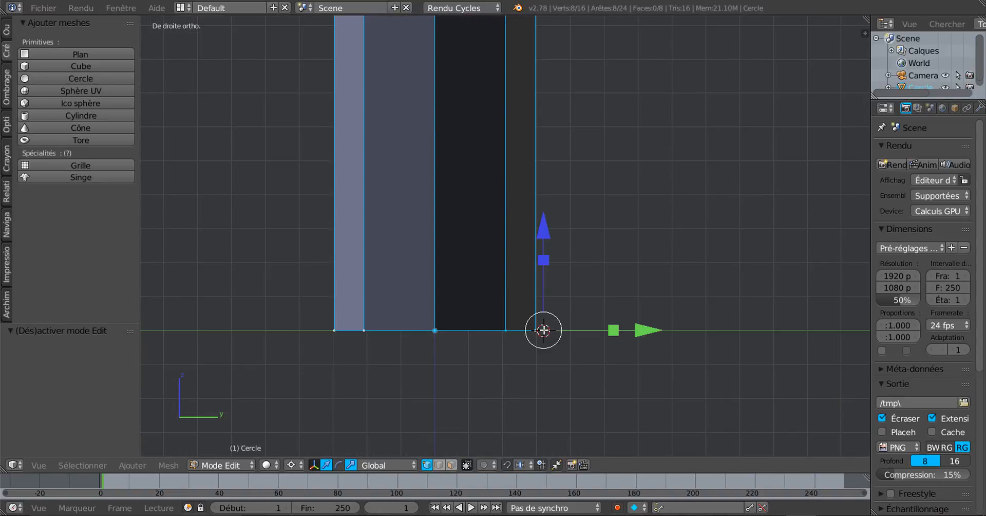
Spin the selected lower ring around the 3D cursor with 9 steps and a 90° angle
{"action": "scroll", "coordinate": [481, 392], "scroll_direction": "down", "scroll_amount": 5}
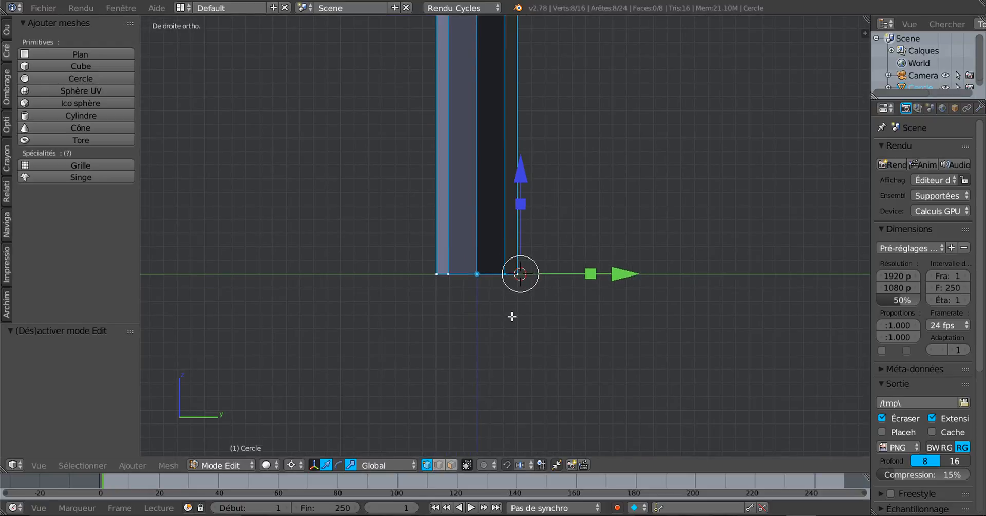
{"action": "scroll", "coordinate": [484, 392], "scroll_direction": "down", "scroll_amount": 3}
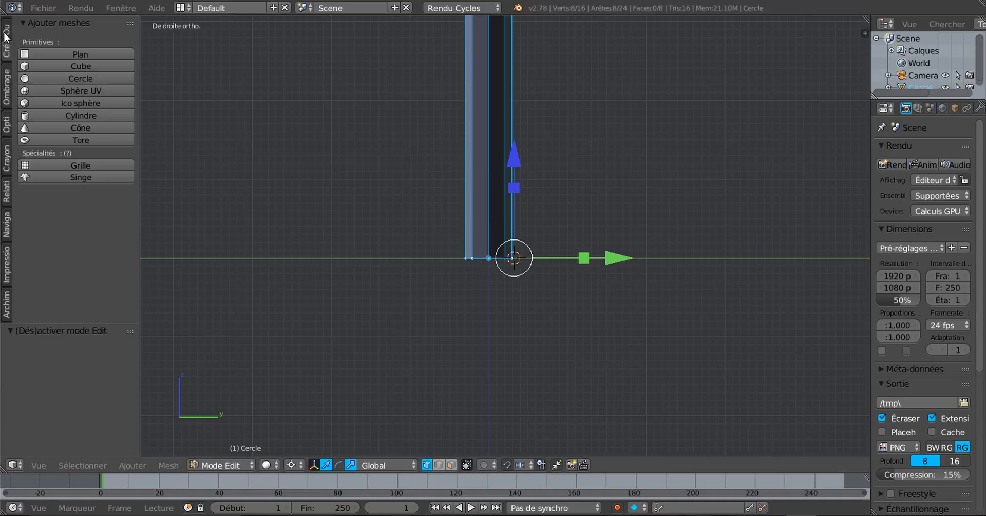
{"action": "left_click_drag", "start_coordinate": [140, 79], "coordinate": [146, 77]}
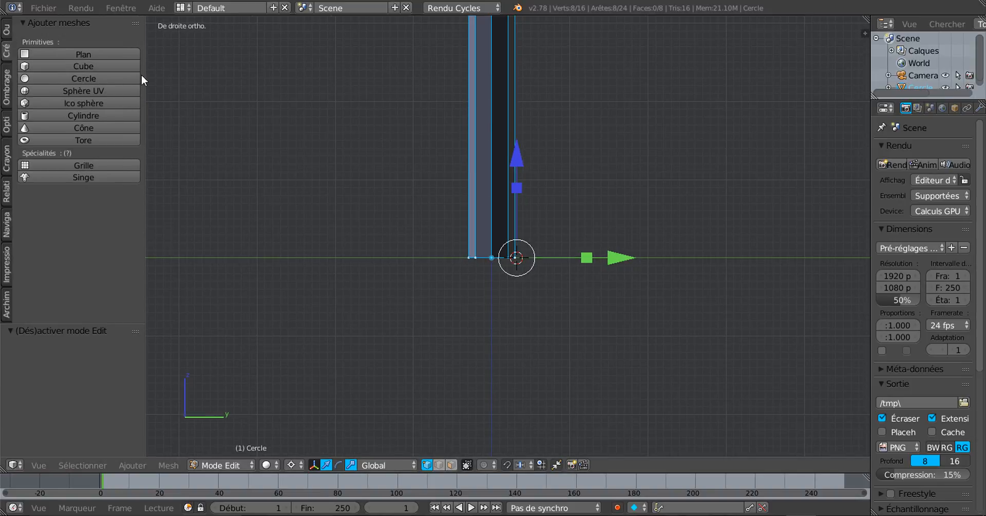
{"action": "left_click", "coordinate": [8, 29]}
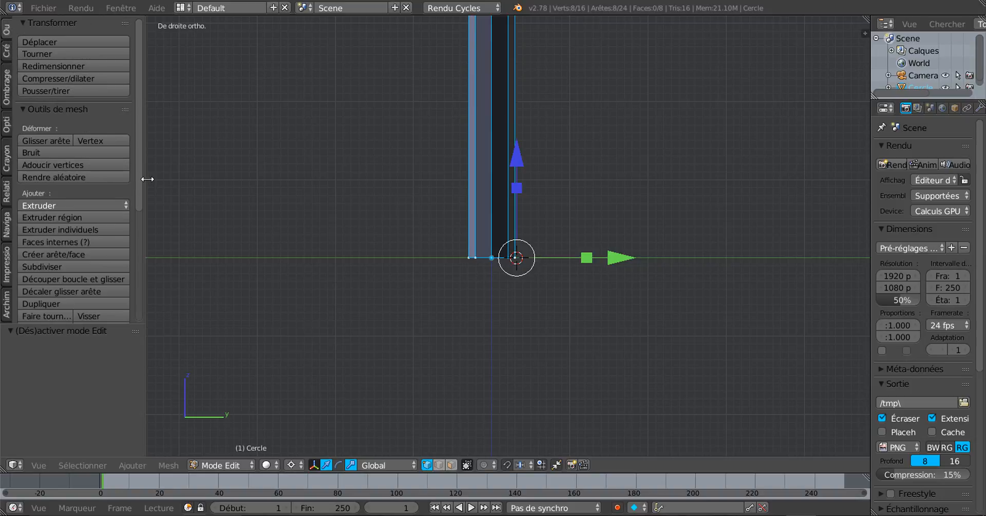
{"action": "left_click_drag", "start_coordinate": [147, 176], "coordinate": [171, 286]}
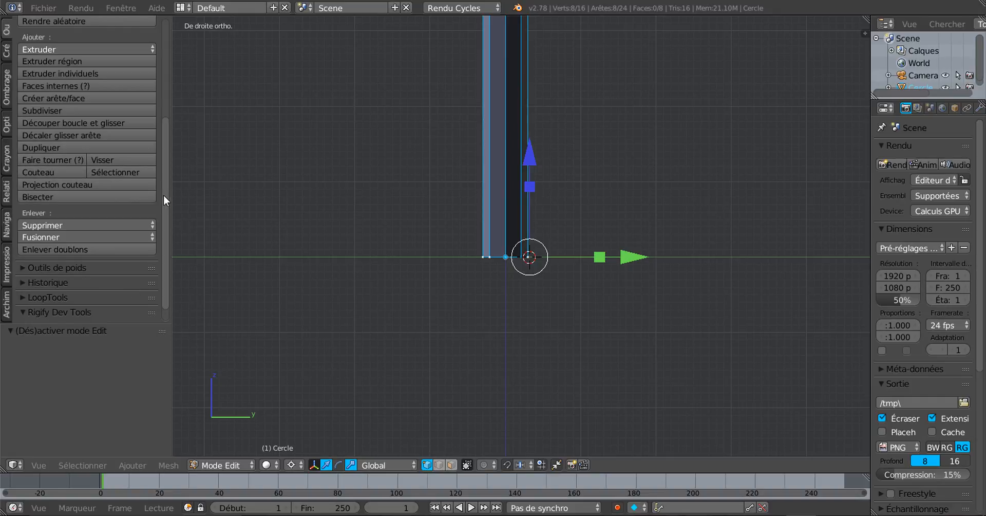
{"action": "mouse_move", "coordinate": [163, 195]}
{"action": "left_mouse_down"}
{"action": "mouse_move", "coordinate": [169, 110]}
{"action": "mouse_move", "coordinate": [179, 198]}
{"action": "left_mouse_up"}
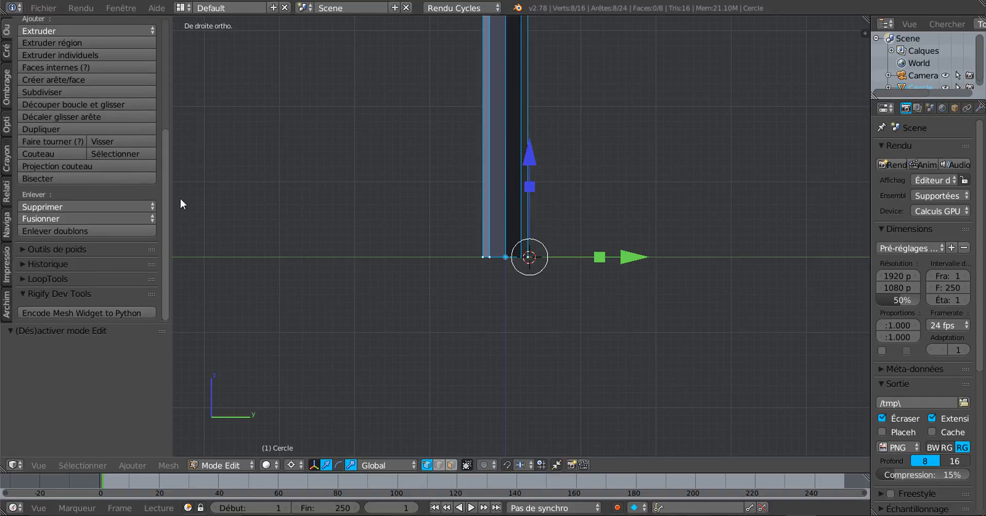
{"action": "left_click", "coordinate": [39, 140]}
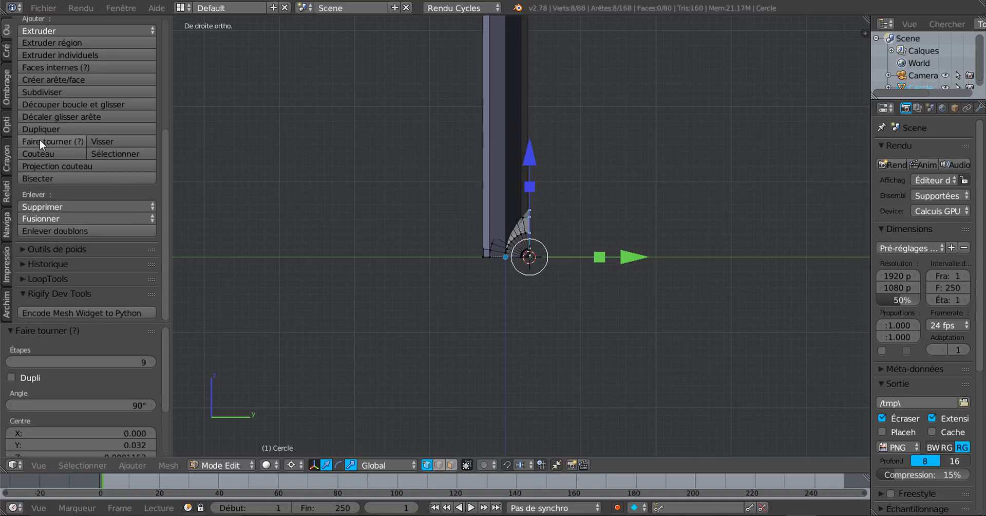
{"action": "scroll", "coordinate": [527, 281], "scroll_direction": "up", "scroll_amount": 3}
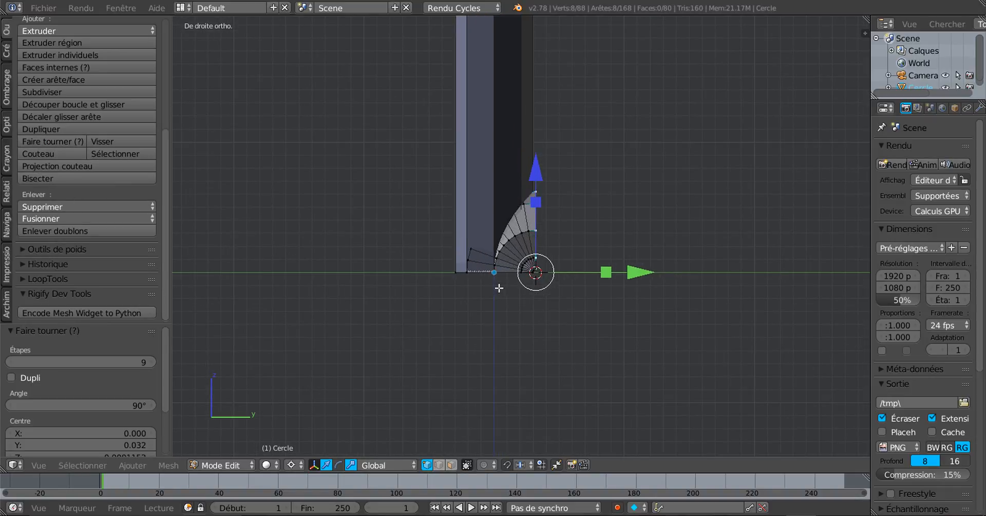
{"action": "scroll", "coordinate": [516, 222], "scroll_direction": "up", "scroll_amount": 2}
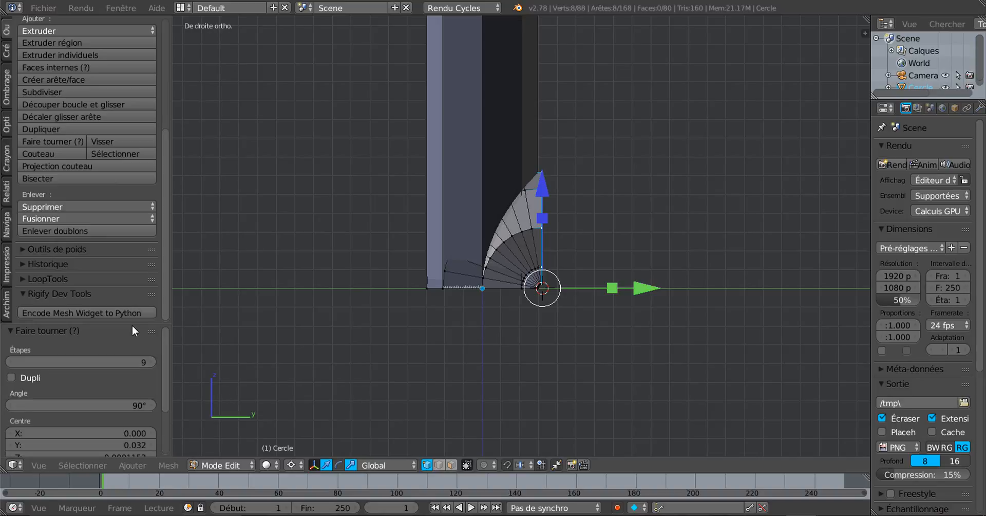
Change the spin to 4 steps and an angle of -90° so the bend curves down from the tube
{"action": "left_click_drag", "start_coordinate": [132, 315], "coordinate": [132, 169]}
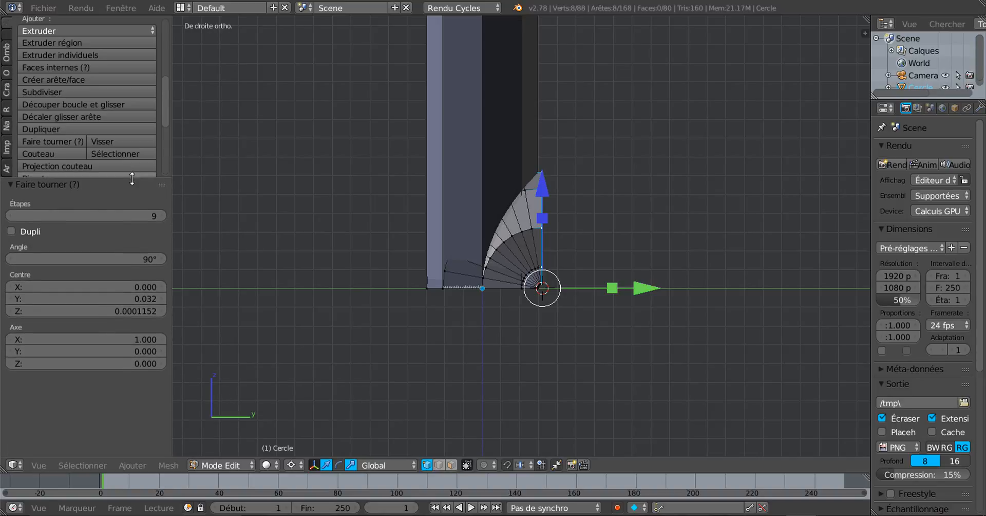
{"action": "left_click", "coordinate": [157, 215]}
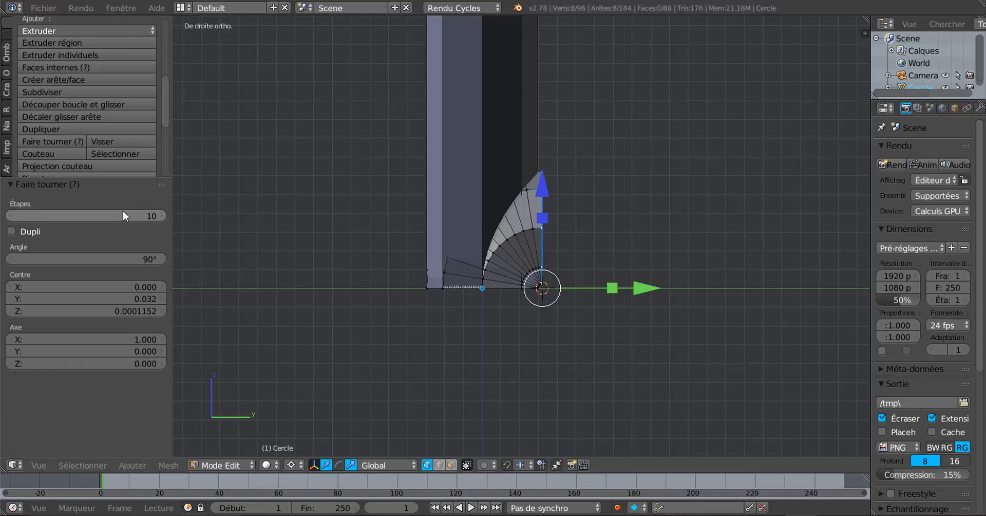
{"action": "left_click", "coordinate": [151, 215]}
{"action": "type", "text": "4"}
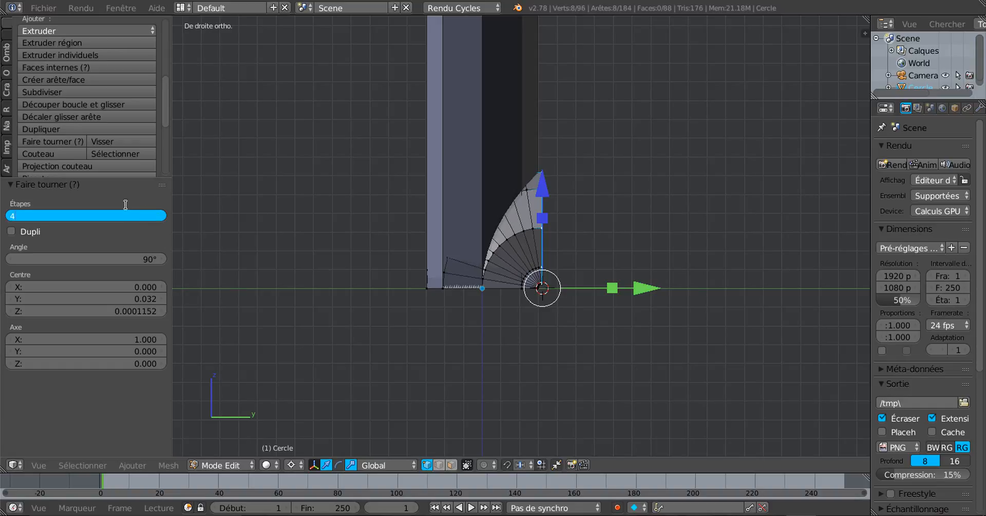
{"action": "key", "text": "Return"}
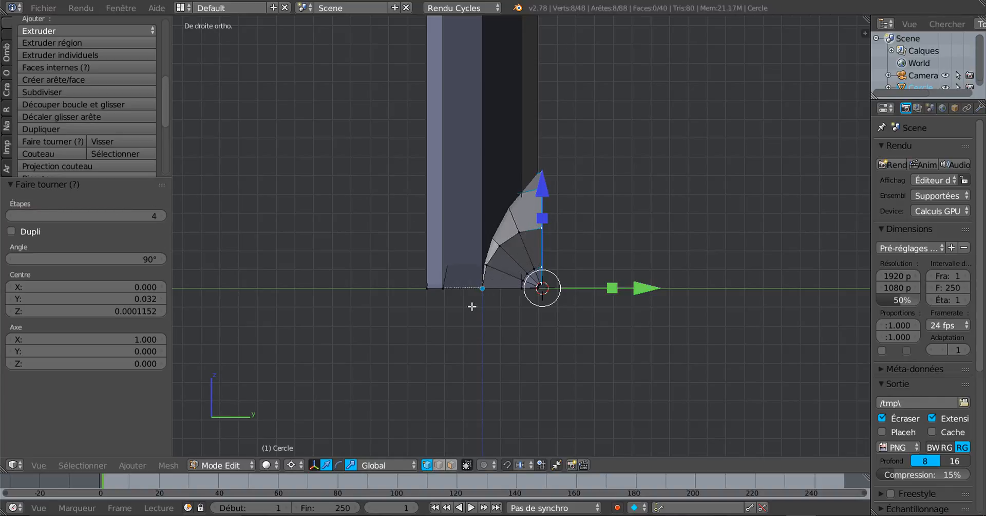
{"action": "left_click", "coordinate": [147, 258]}
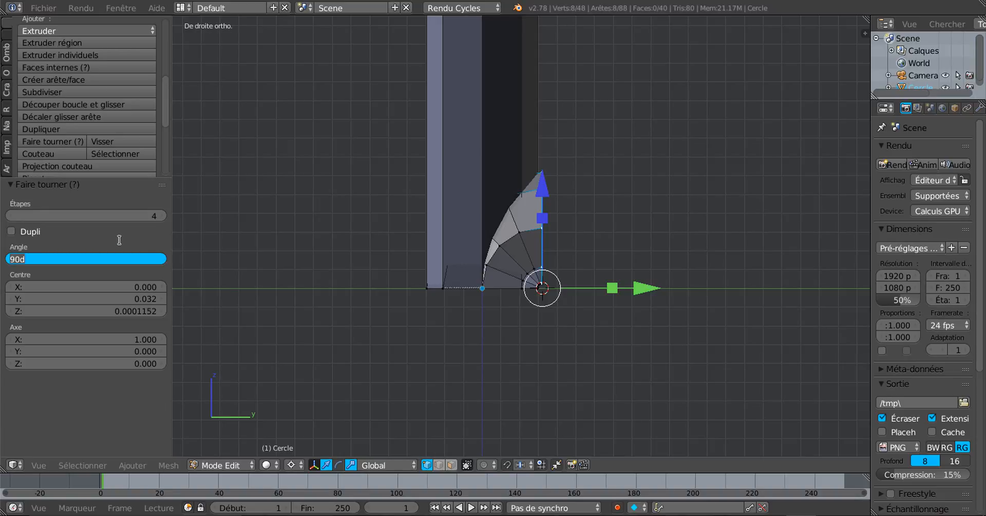
{"action": "type", "text": "-90"}
{"action": "key", "text": "Return"}
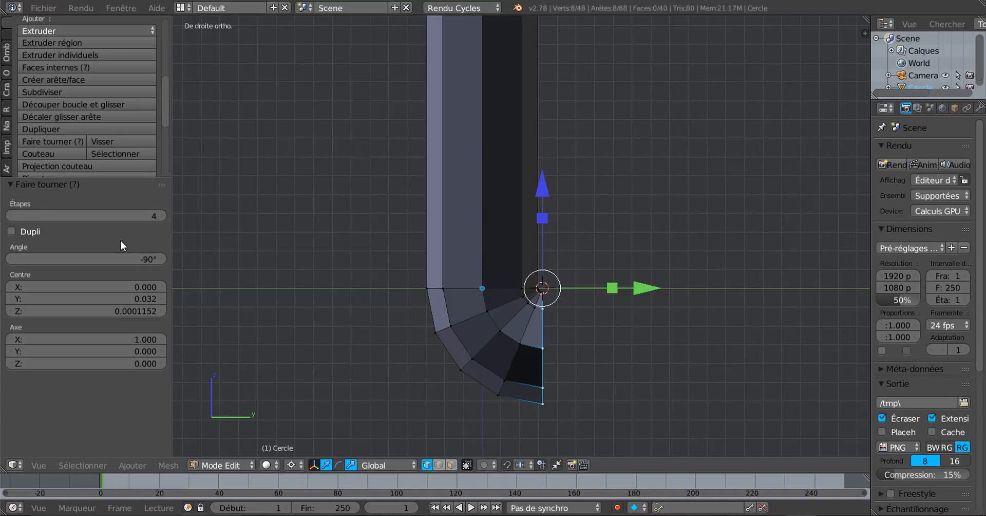
Set the pivot point to Barycentre and extrude the bend's open end ring about 0.077 along the Y axis
{"action": "middle_click_drag", "start_coordinate": [494, 318], "coordinate": [409, 225], "text": "shift"}
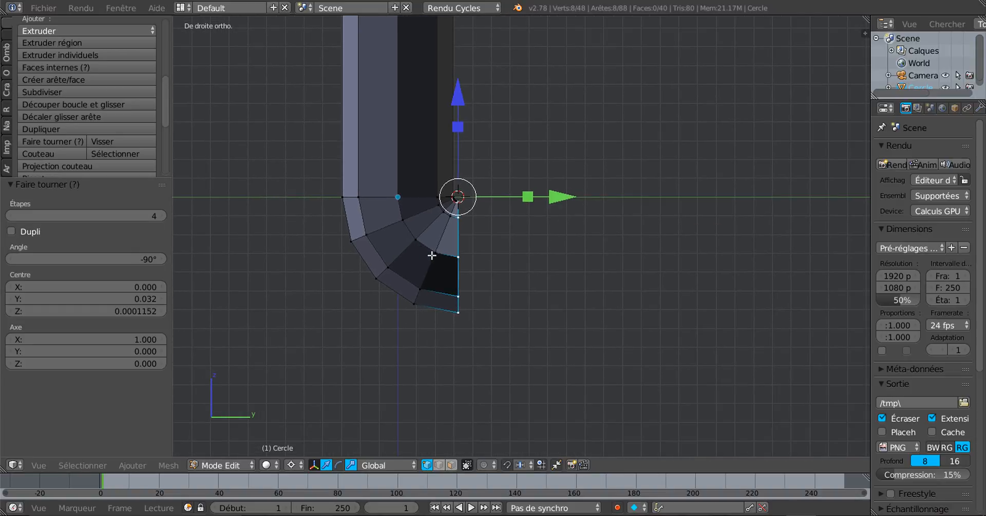
{"action": "scroll", "coordinate": [433, 255], "scroll_direction": "up", "scroll_amount": 1}
{"action": "middle_click_drag", "start_coordinate": [475, 256], "coordinate": [488, 257], "text": "shift"}
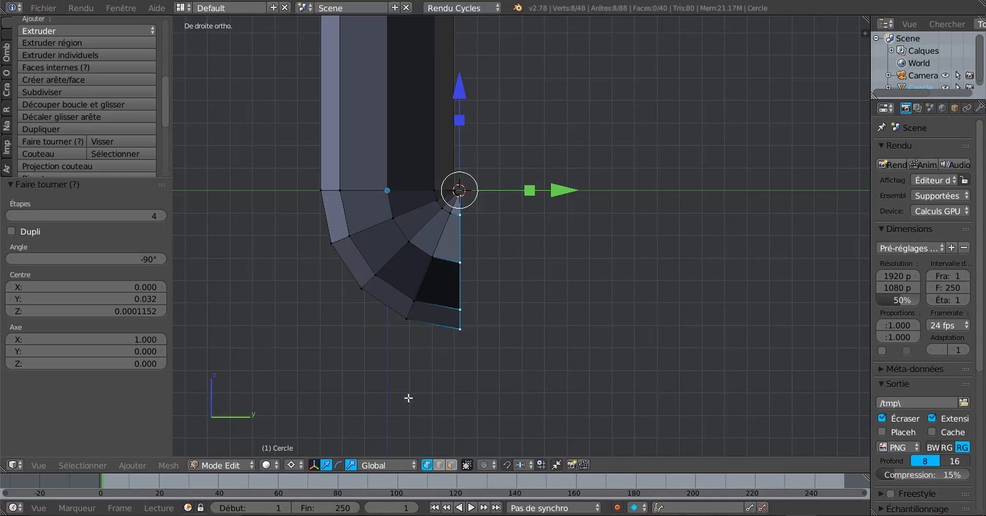
{"action": "left_click", "coordinate": [290, 463]}
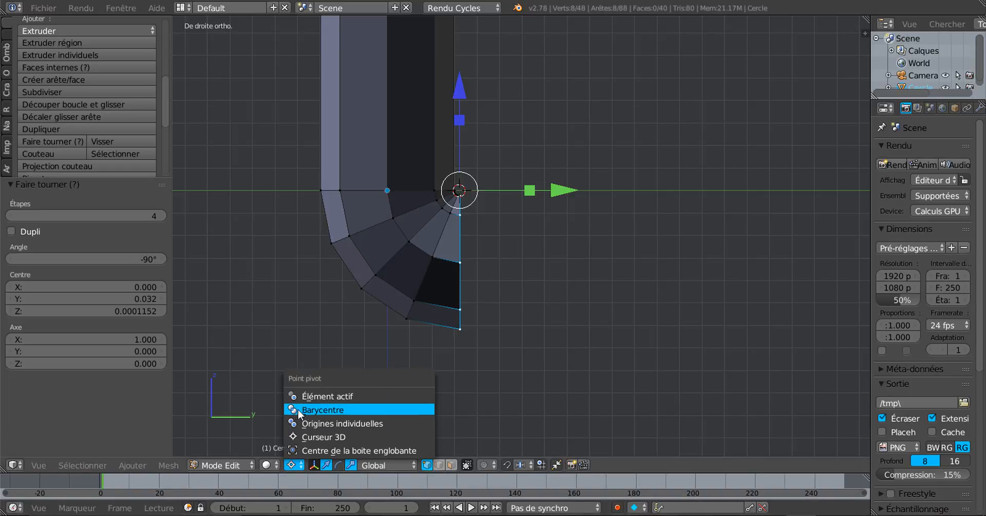
{"action": "left_click", "coordinate": [314, 411]}
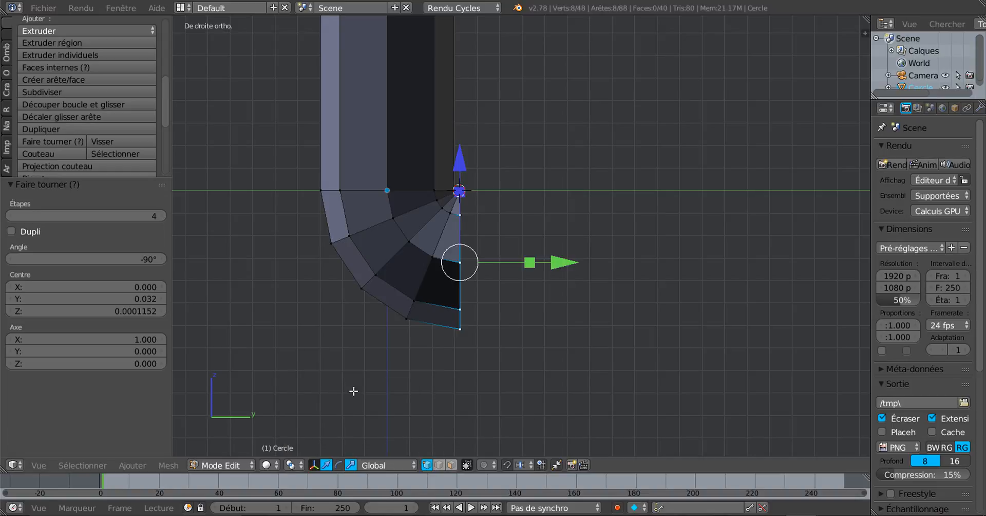
{"action": "key", "text": "e"}
{"action": "right_click", "coordinate": [519, 343]}
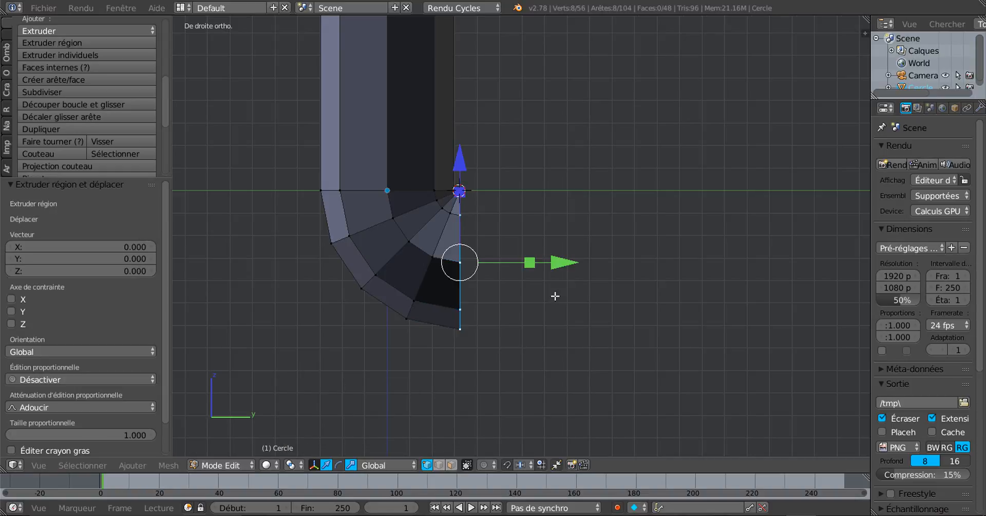
{"action": "key", "text": "g"}
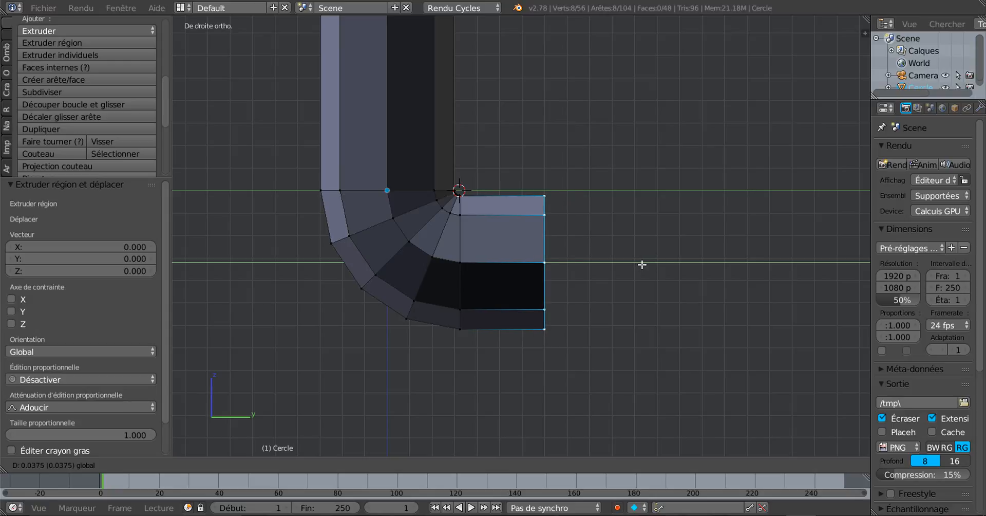
{"action": "left_click", "coordinate": [730, 272]}
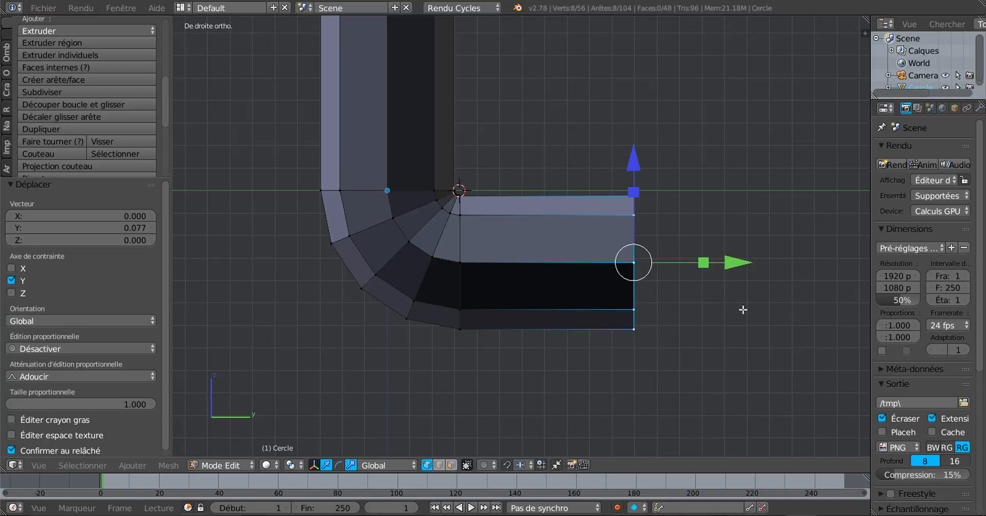
Extrude the end ring once more as a short section about 0.030 long along the Y axis
{"action": "middle_click_drag", "start_coordinate": [741, 309], "coordinate": [643, 307], "text": "shift"}
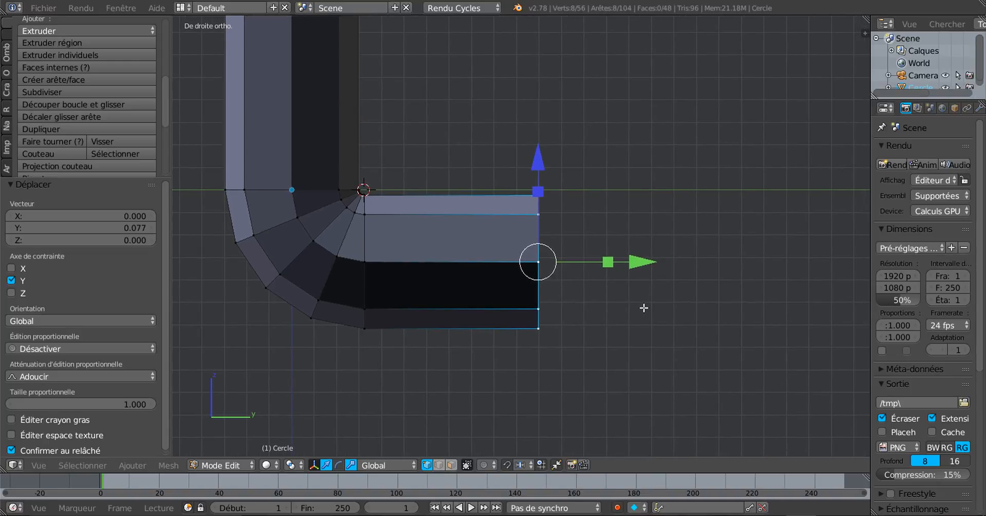
{"action": "key", "text": "e"}
{"action": "right_click", "coordinate": [599, 302]}
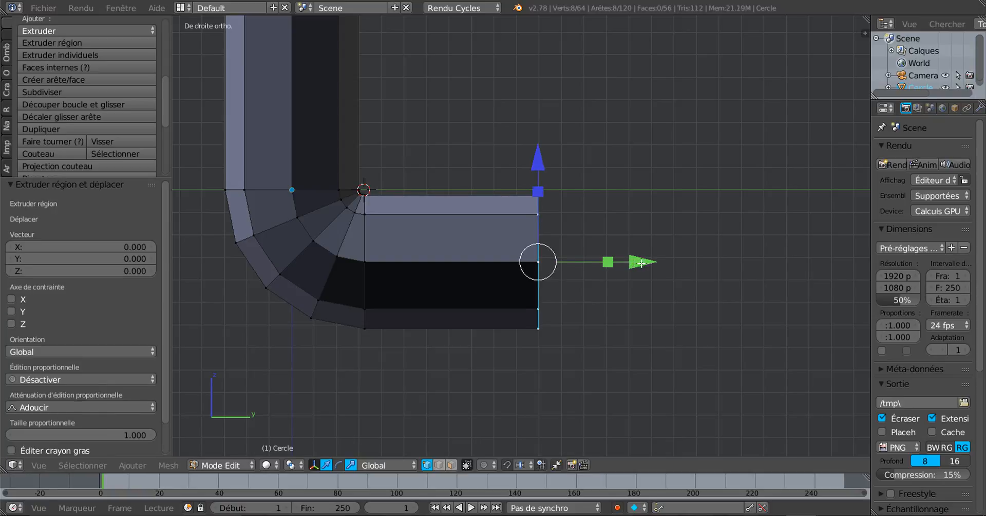
{"action": "left_click_drag", "start_coordinate": [641, 263], "coordinate": [706, 259]}
Close the open end by extruding the ring scaled to 0, and move the collapsed tip outward about 0.009 along Y
{"action": "middle_click_drag", "start_coordinate": [611, 359], "coordinate": [610, 368]}
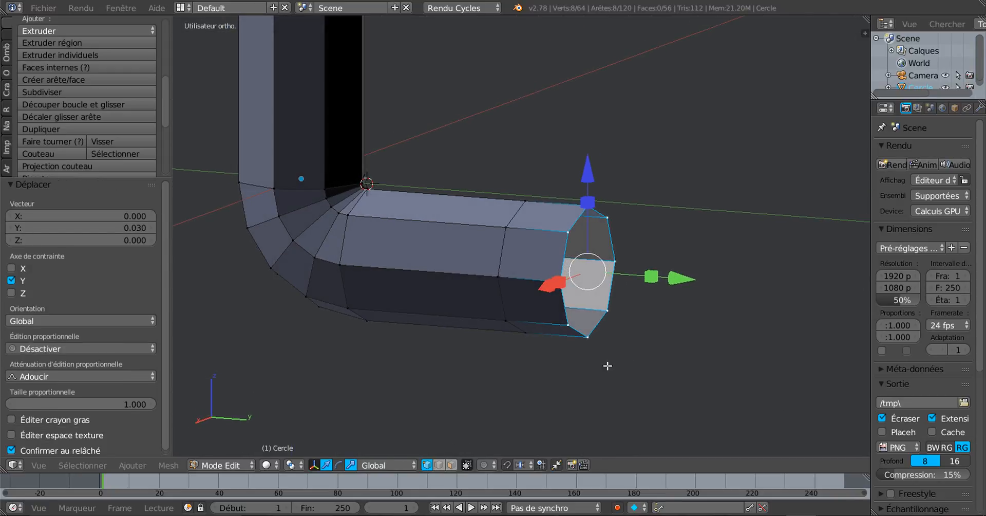
{"action": "key", "text": "s"}
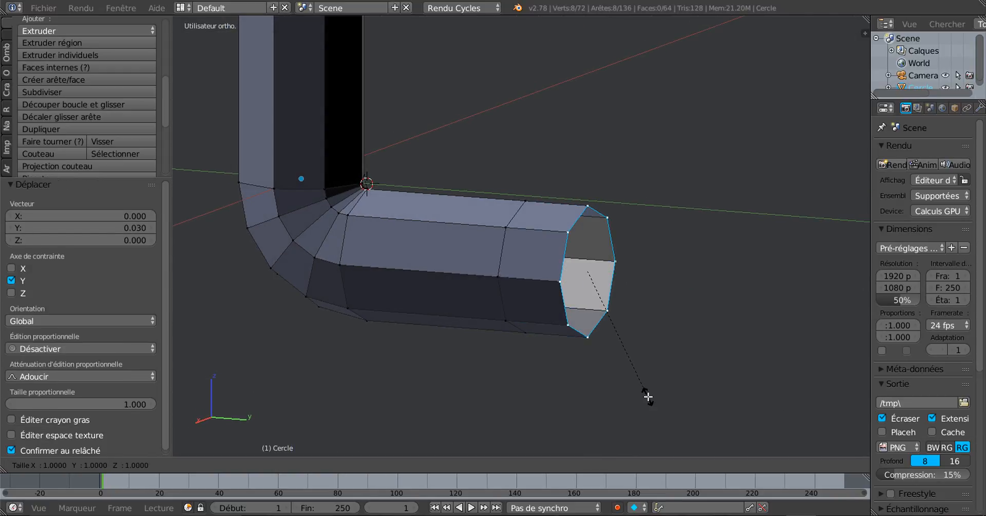
{"action": "type", "text": "0"}
{"action": "key", "text": "Return"}
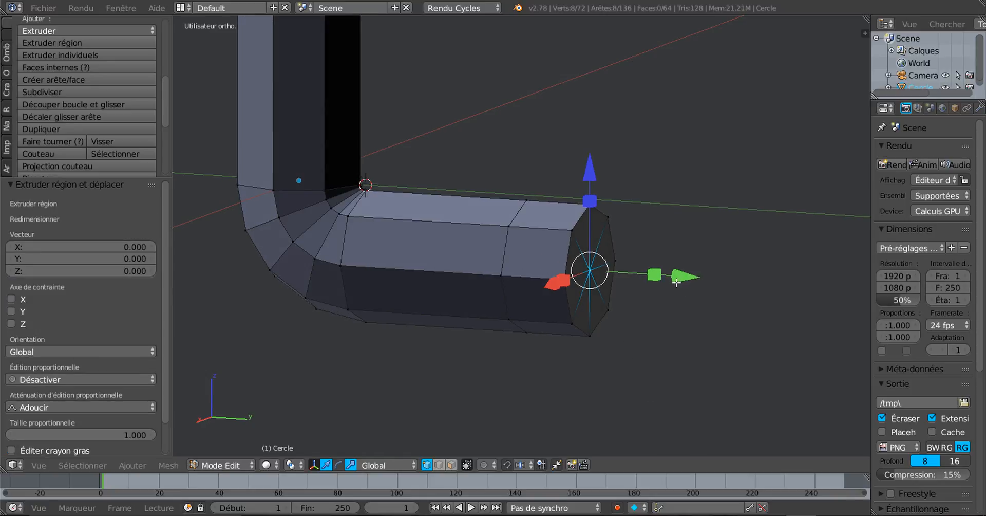
{"action": "key", "text": "g"}
{"action": "key", "text": "y"}
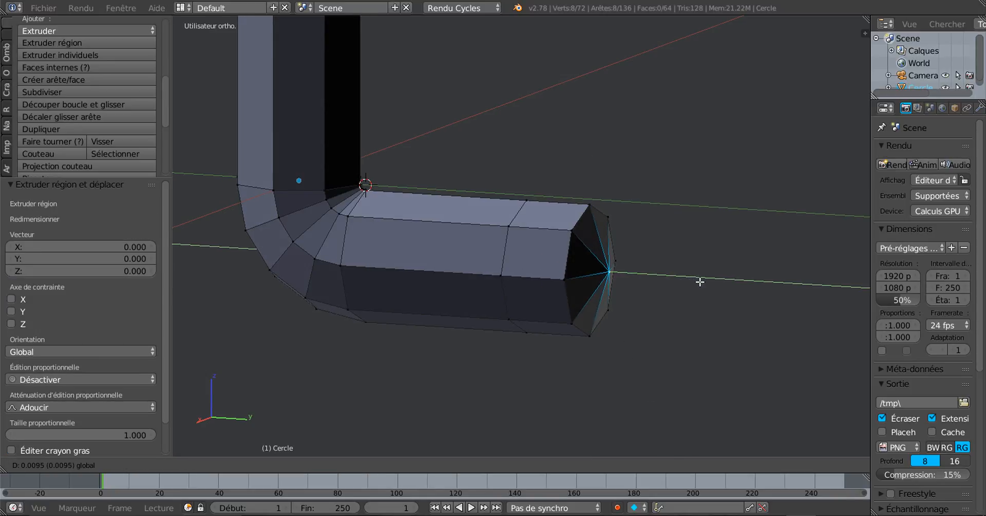
{"action": "left_click", "coordinate": [698, 282]}
Add two centred loop cuts to the short end section and scale them up by about 1.232
{"action": "mouse_move", "coordinate": [658, 317]}
{"action": "middle_mouse_down"}
{"action": "mouse_move", "coordinate": [667, 317]}
{"action": "mouse_move", "coordinate": [659, 317]}
{"action": "middle_mouse_up"}
{"action": "key", "text": "KP_1"}
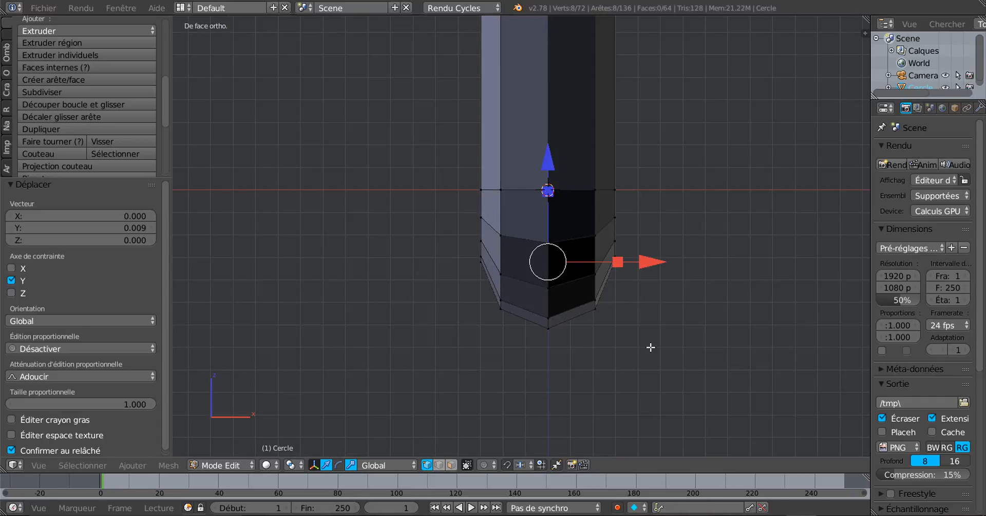
{"action": "key", "text": "KP_3"}
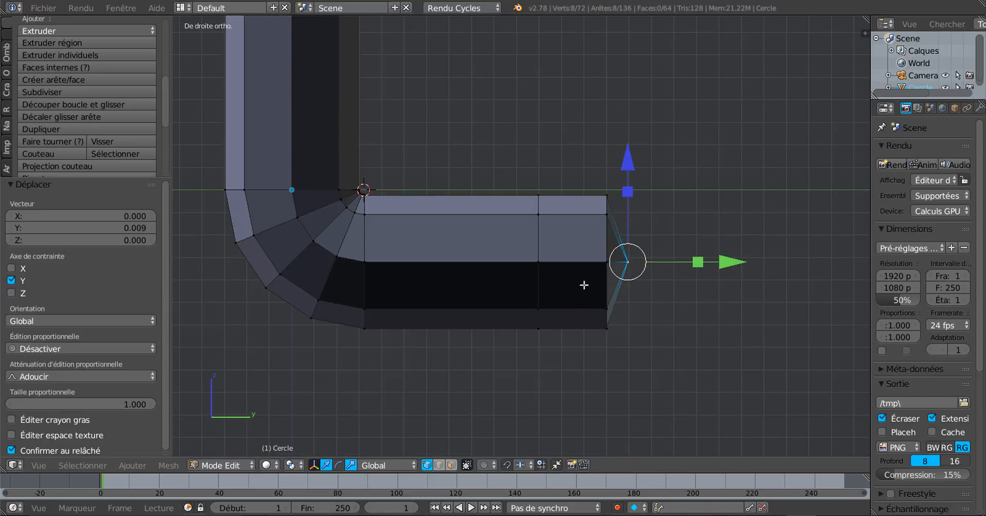
{"action": "key", "text": "ctrl+r"}
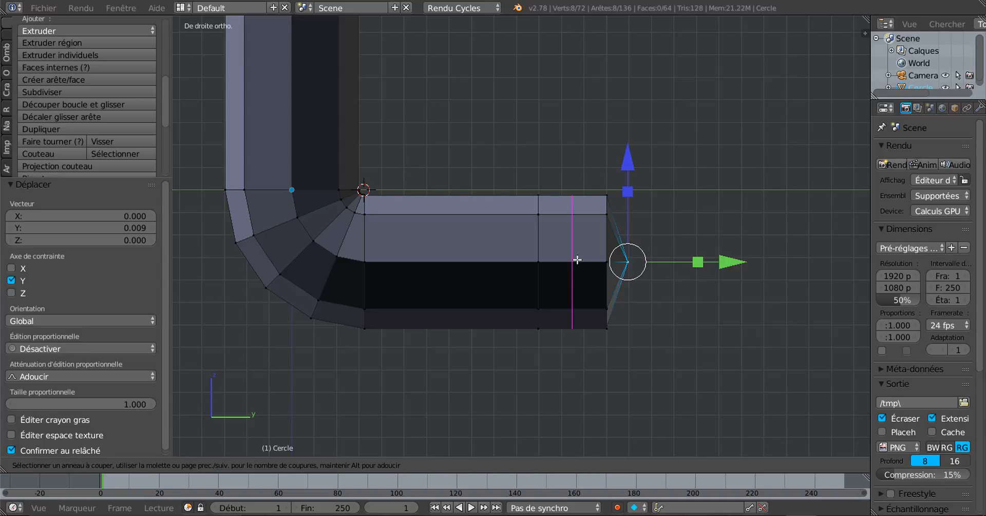
{"action": "scroll", "coordinate": [577, 260], "scroll_direction": "up", "scroll_amount": 1}
{"action": "left_click", "coordinate": [578, 259]}
{"action": "right_click", "coordinate": [577, 259]}
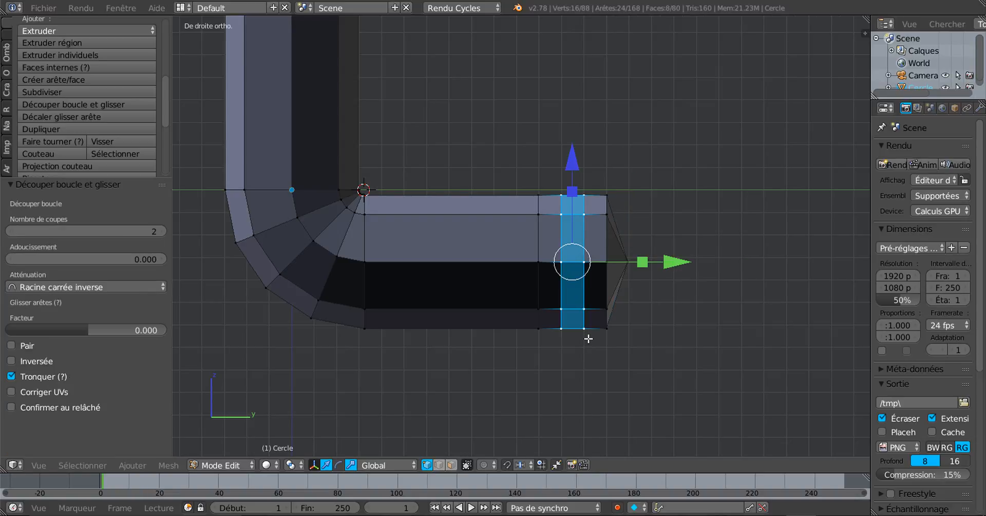
{"action": "key", "text": "s"}
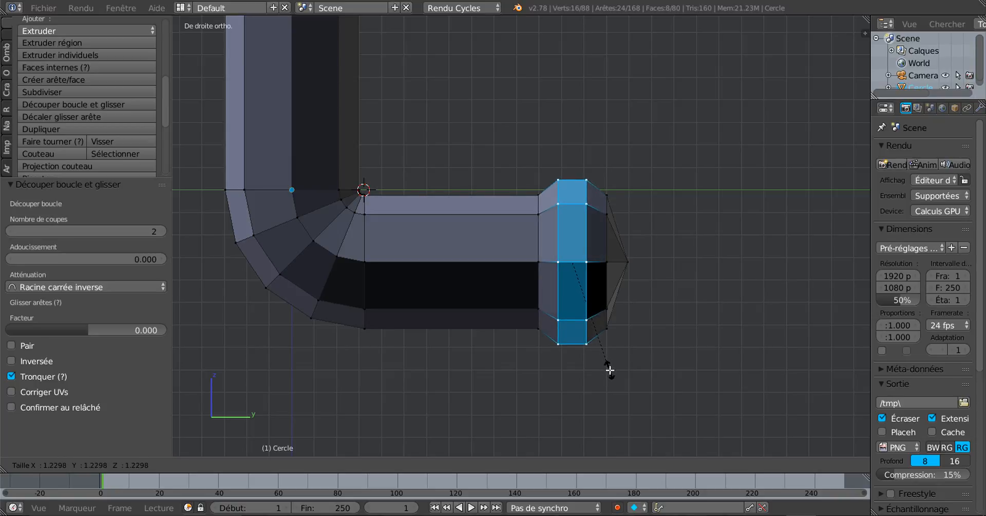
{"action": "left_click", "coordinate": [610, 370]}
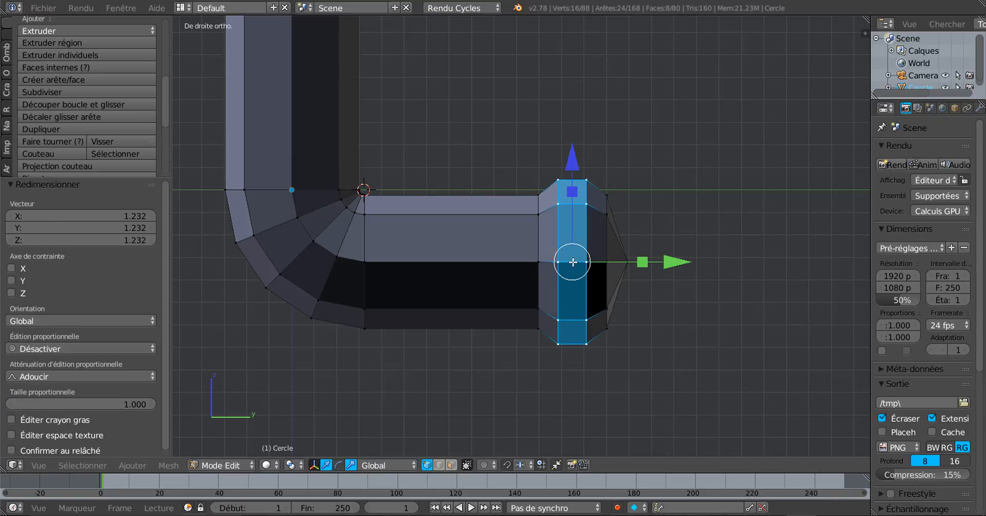
Add a centred loop cut between the two enlarged rings and scale it up by about 1.045
{"action": "key", "text": "ctrl+r"}
{"action": "left_click", "coordinate": [572, 262]}
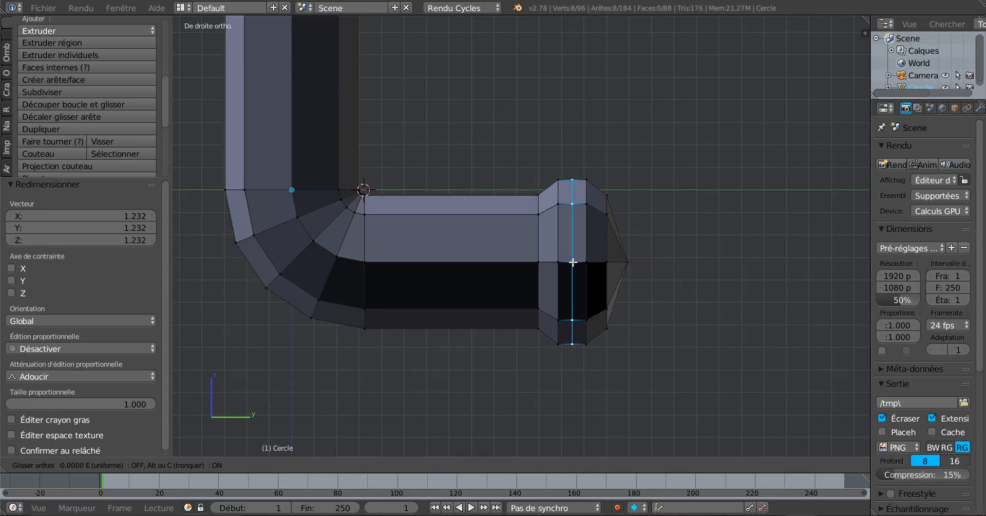
{"action": "right_click", "coordinate": [575, 277]}
{"action": "key", "text": "s"}
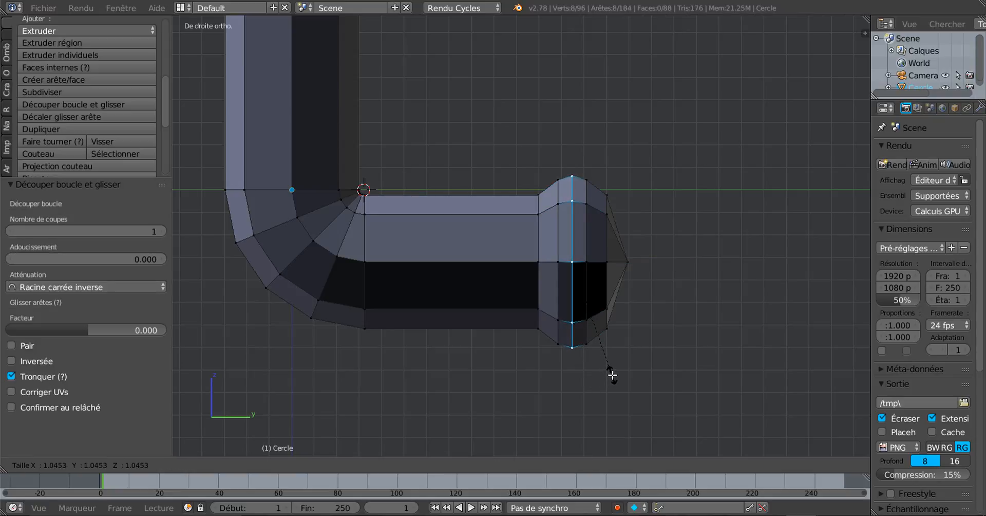
{"action": "left_click", "coordinate": [609, 371]}
Add a loop cut on the conical end cap with a slide factor of about 0.329, and move it outward about 0.002 along Y
{"action": "middle_click_drag", "start_coordinate": [611, 362], "coordinate": [596, 281]}
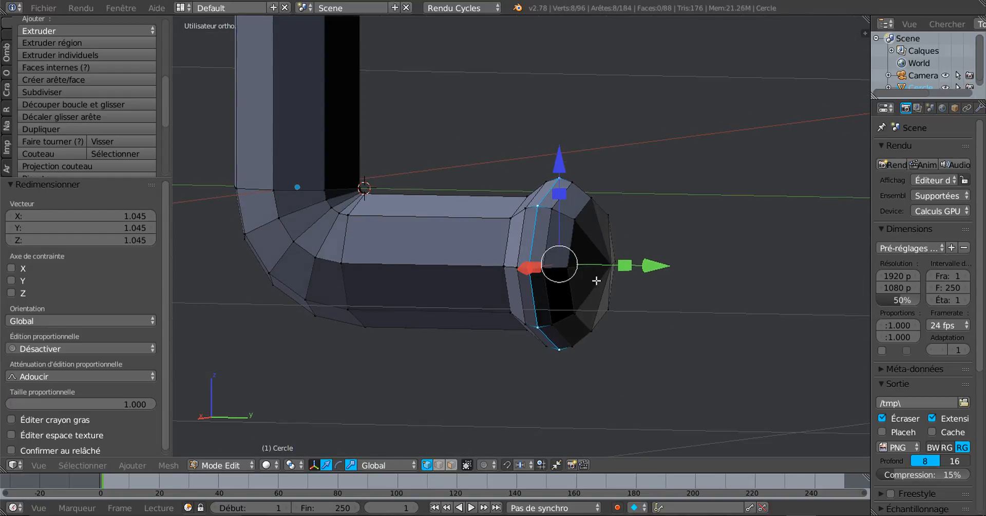
{"action": "key", "text": "ctrl+r"}
{"action": "left_click", "coordinate": [596, 249]}
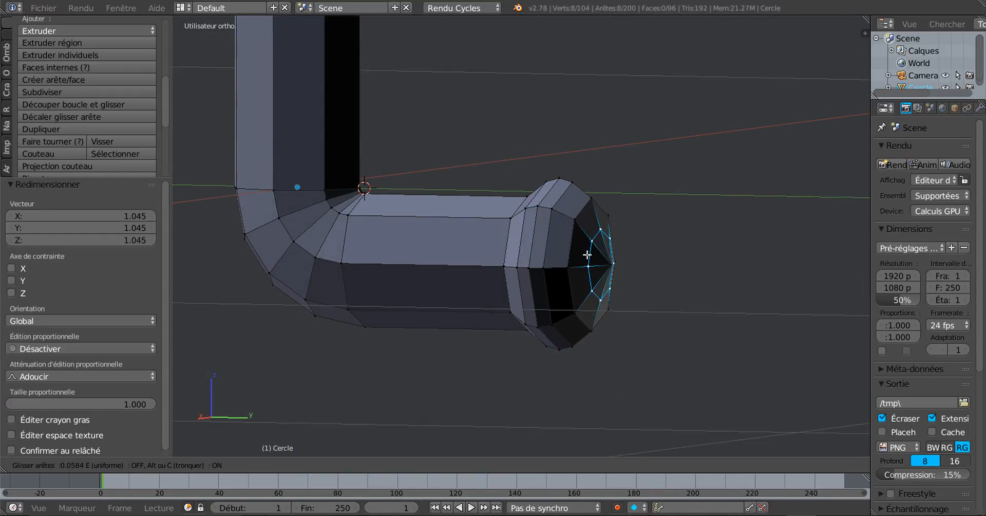
{"action": "left_click", "coordinate": [590, 242]}
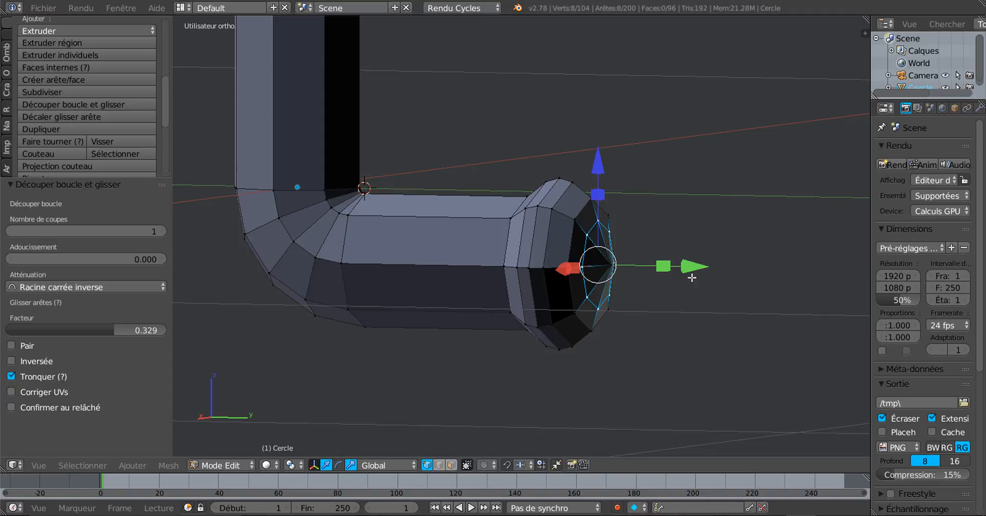
{"action": "left_click_drag", "start_coordinate": [702, 270], "coordinate": [704, 271]}
In wireframe side view, circle-select all vertices of the spoke head except its base ring, and return to solid shading
{"action": "middle_click_drag", "start_coordinate": [704, 271], "coordinate": [743, 266]}
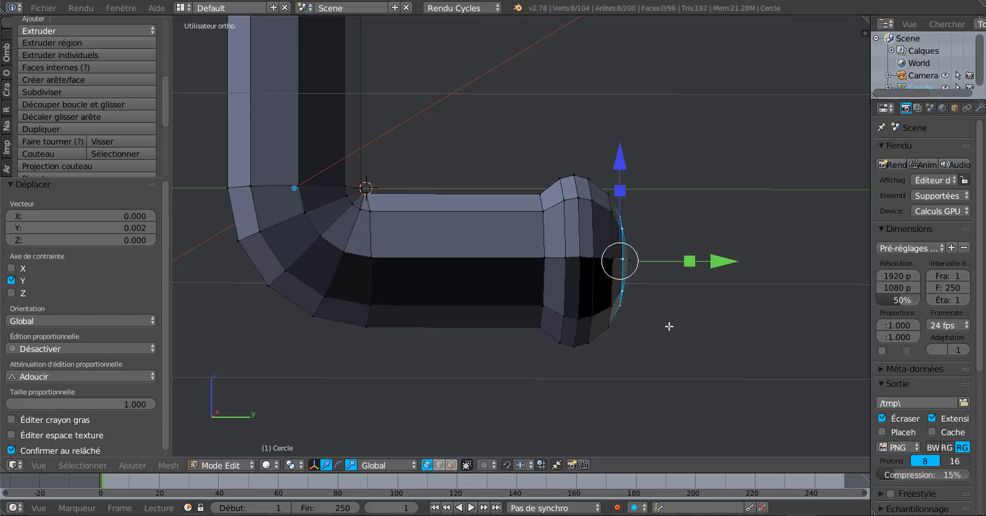
{"action": "key", "text": "KP_3"}
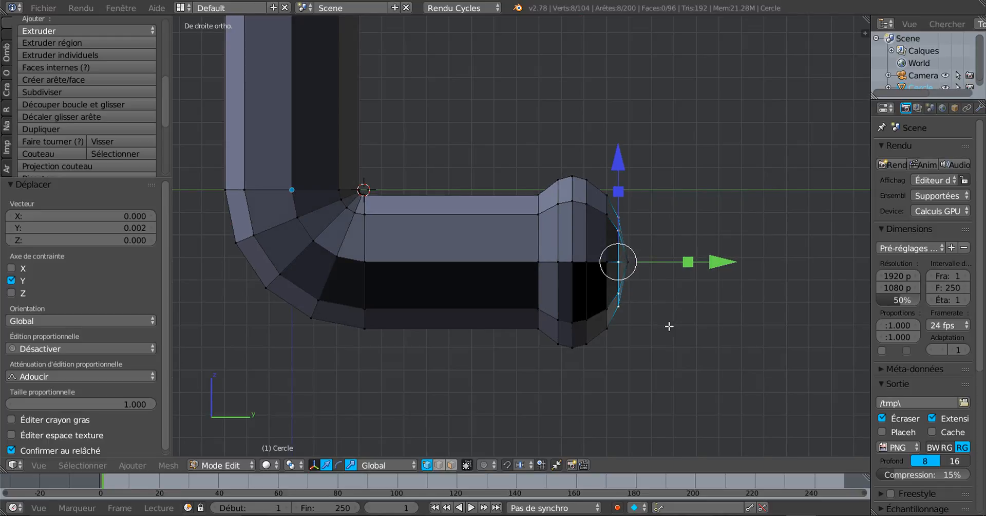
{"action": "key", "text": "z"}
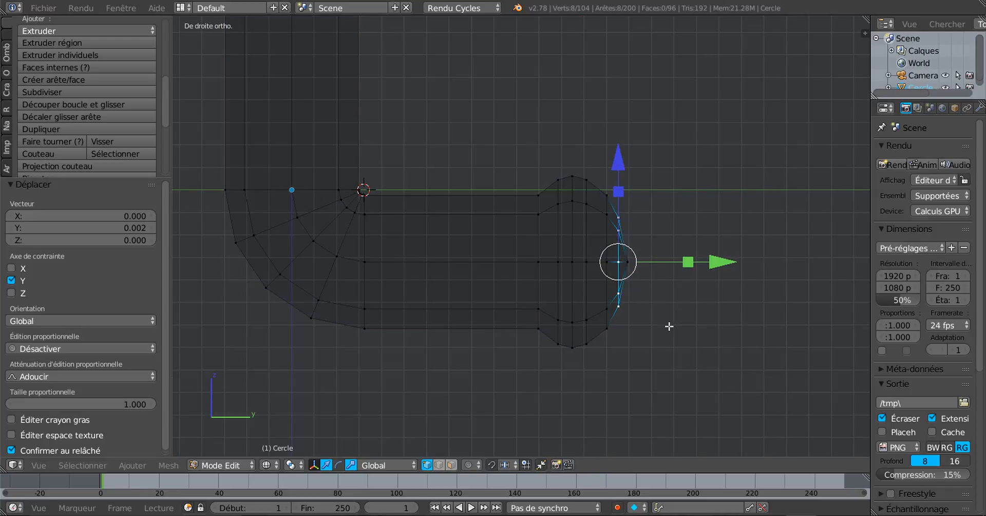
{"action": "key", "text": "c"}
{"action": "mouse_move", "coordinate": [578, 181]}
{"action": "left_mouse_down"}
{"action": "mouse_move", "coordinate": [572, 168]}
{"action": "mouse_move", "coordinate": [572, 357]}
{"action": "mouse_move", "coordinate": [569, 261]}
{"action": "mouse_move", "coordinate": [605, 169]}
{"action": "mouse_move", "coordinate": [609, 352]}
{"action": "left_mouse_up"}
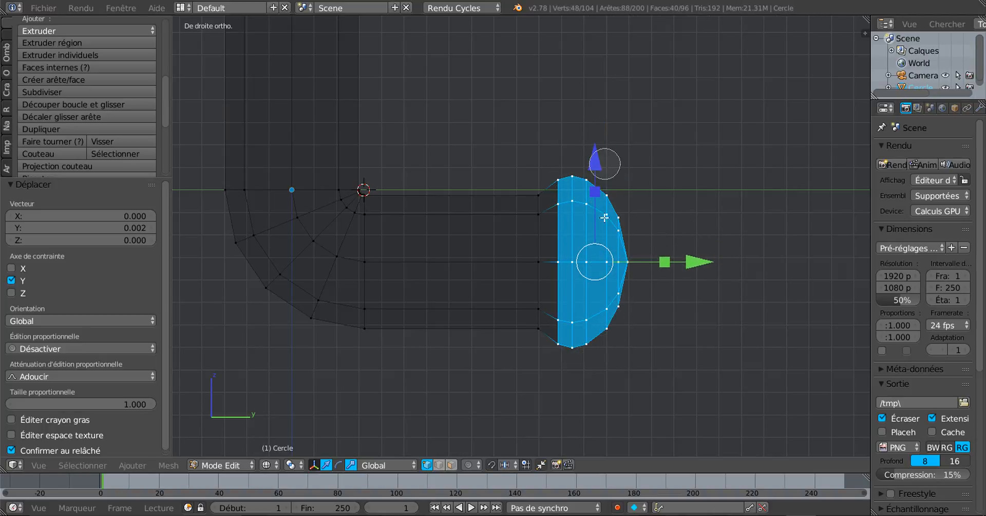
{"action": "right_click", "coordinate": [686, 357]}
{"action": "key", "text": "z"}
{"action": "scroll", "coordinate": [552, 303], "scroll_direction": "up", "scroll_amount": 1}
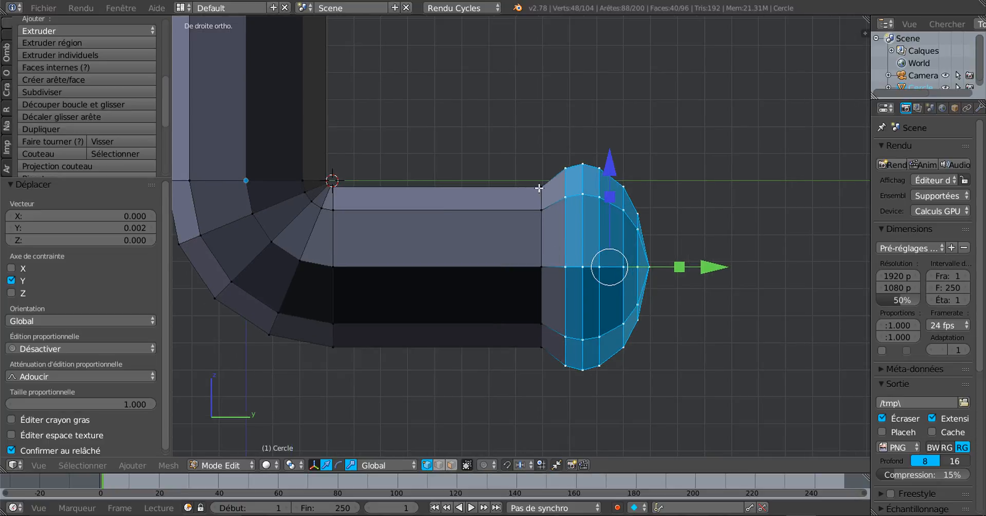
Scale the selected spoke head along Y by about 0.603 and move it about -0.006 along Y
{"action": "scroll", "coordinate": [615, 341], "scroll_direction": "down", "scroll_amount": 2}
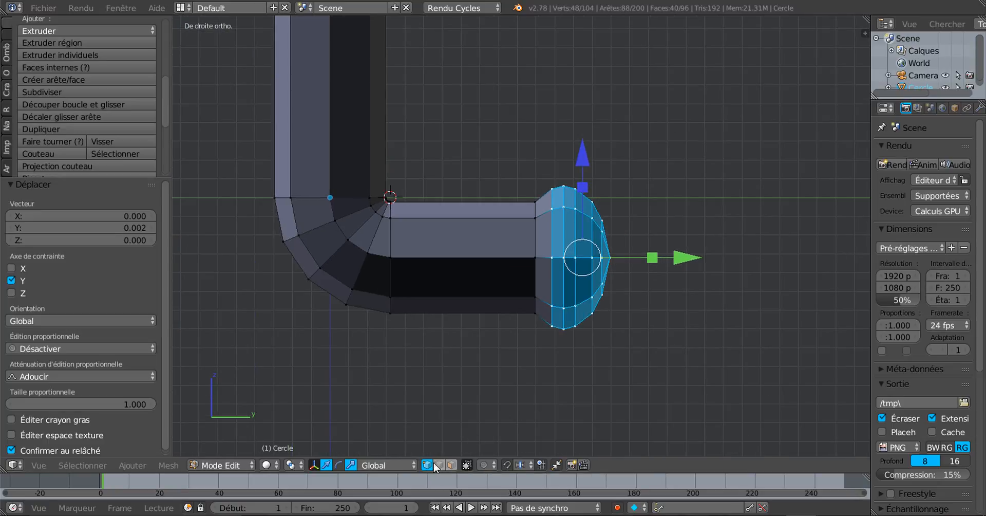
{"action": "left_click_drag", "start_coordinate": [651, 259], "coordinate": [624, 262]}
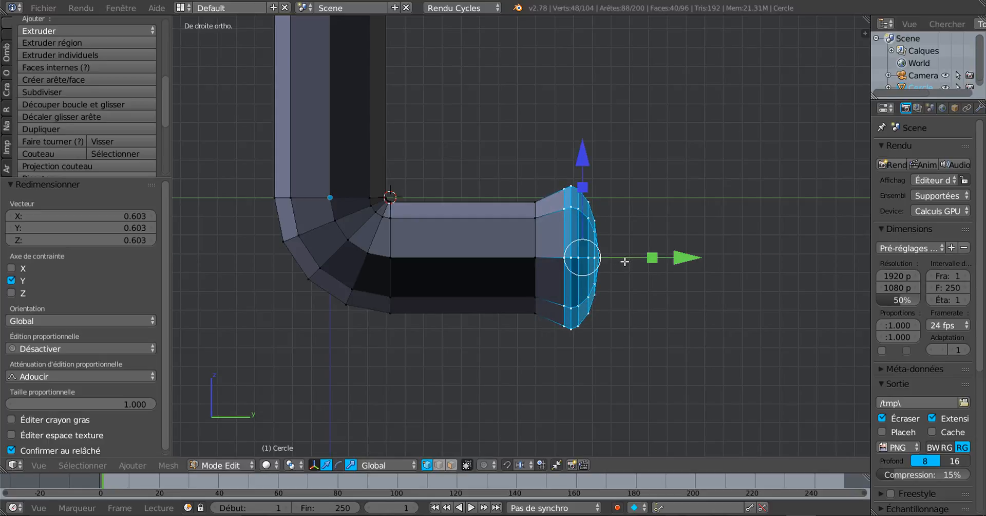
{"action": "left_click_drag", "start_coordinate": [688, 258], "coordinate": [676, 261]}
{"action": "scroll", "coordinate": [651, 294], "scroll_direction": "down", "scroll_amount": 2}
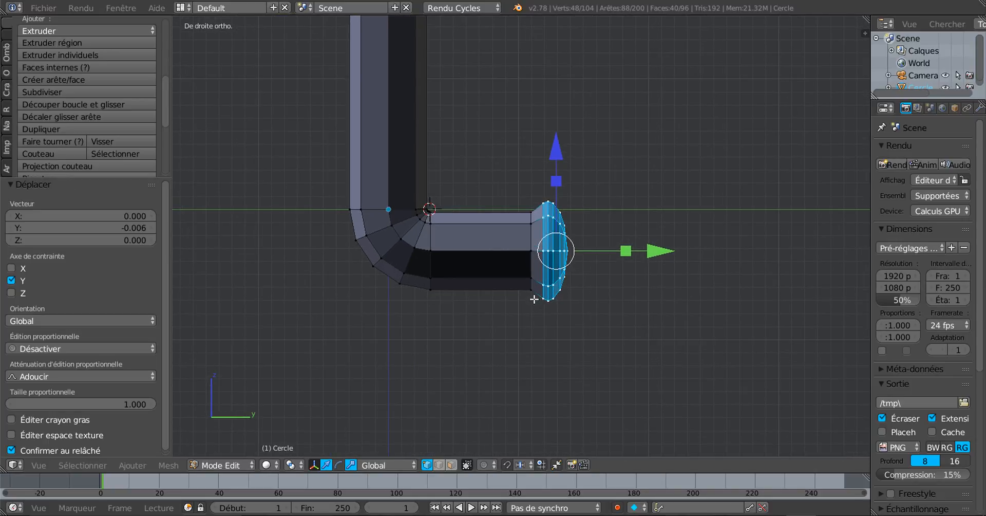
Scale the spoke head up uniformly by about 1.187 and return to Object Mode
{"action": "key", "text": "Tab"}
{"action": "key", "text": "Tab"}
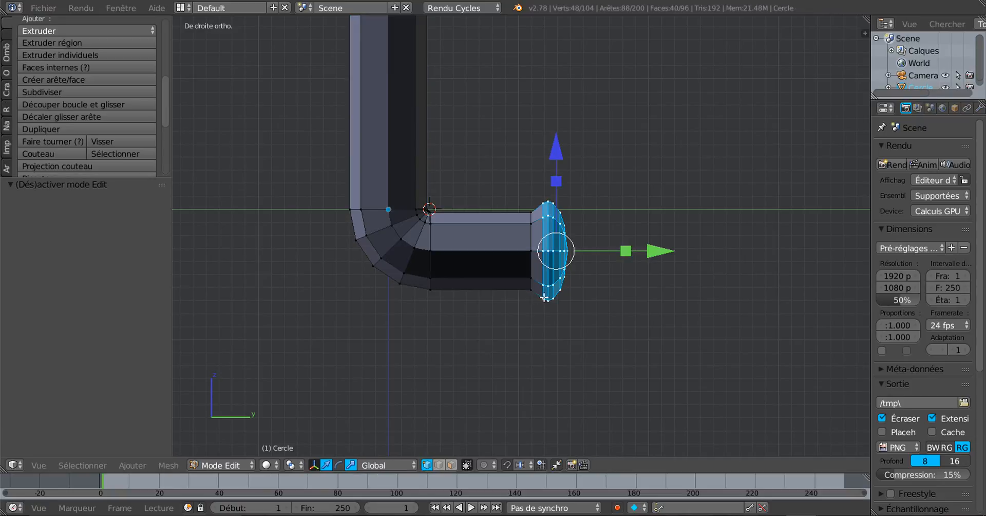
{"action": "key", "text": "s"}
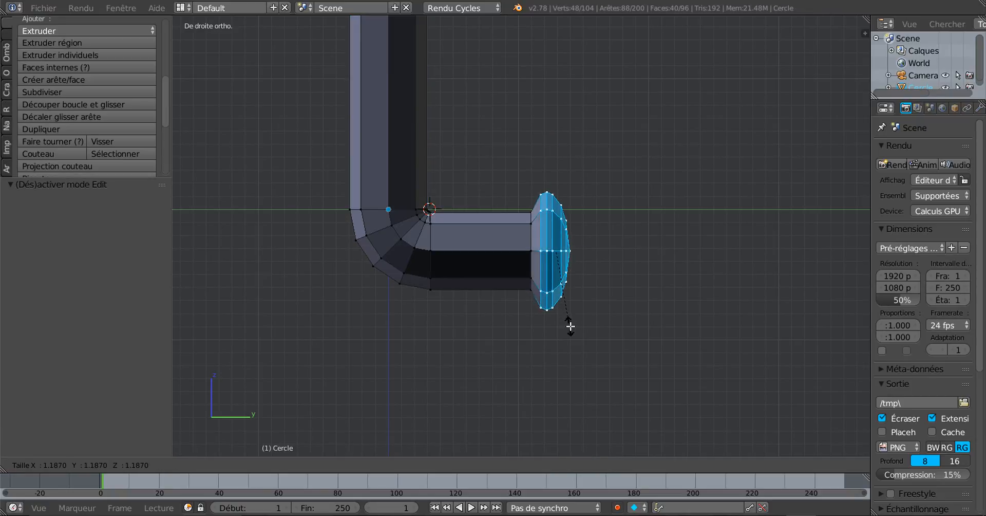
{"action": "left_click", "coordinate": [571, 325]}
{"action": "key", "text": "Tab"}
{"action": "middle_click_drag", "start_coordinate": [545, 319], "coordinate": [562, 300]}
{"action": "scroll", "coordinate": [563, 299], "scroll_direction": "down", "scroll_amount": 2}
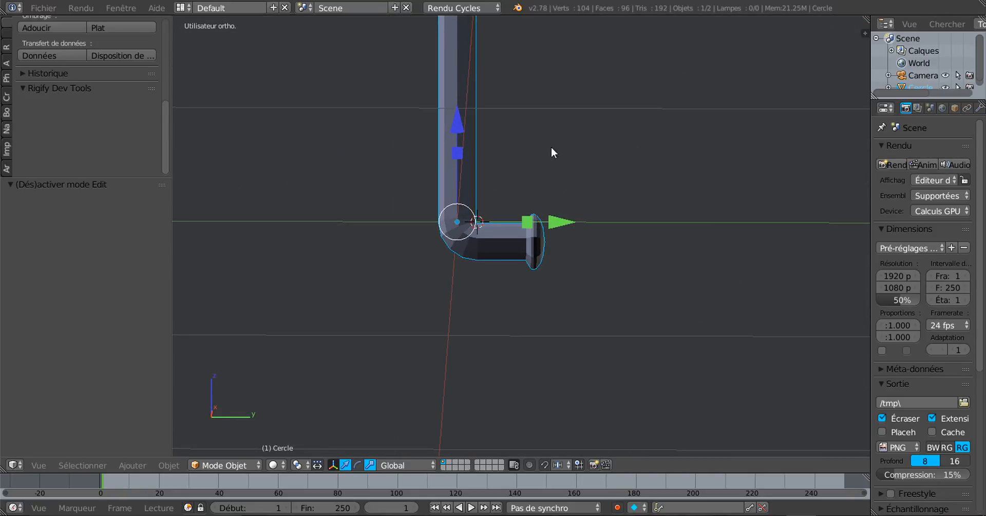
In Edit Mode, extrude the open edge ring at the spoke's top end and scale it outward by about 1.512
{"action": "middle_click_drag", "start_coordinate": [551, 147], "coordinate": [555, 216], "text": "shift"}
{"action": "mouse_move", "coordinate": [539, 186]}
{"action": "middle_mouse_down"}
{"action": "mouse_move", "coordinate": [562, 242]}
{"action": "mouse_move", "coordinate": [585, 200]}
{"action": "mouse_move", "coordinate": [588, 315]}
{"action": "mouse_move", "coordinate": [592, 132]}
{"action": "mouse_move", "coordinate": [618, 315]}
{"action": "mouse_move", "coordinate": [590, 227]}
{"action": "mouse_move", "coordinate": [618, 212]}
{"action": "mouse_move", "coordinate": [563, 280]}
{"action": "mouse_move", "coordinate": [575, 241]}
{"action": "mouse_move", "coordinate": [612, 383]}
{"action": "mouse_move", "coordinate": [598, 272]}
{"action": "mouse_move", "coordinate": [595, 306]}
{"action": "middle_mouse_up"}
{"action": "scroll", "coordinate": [600, 355], "scroll_direction": "up", "scroll_amount": 5}
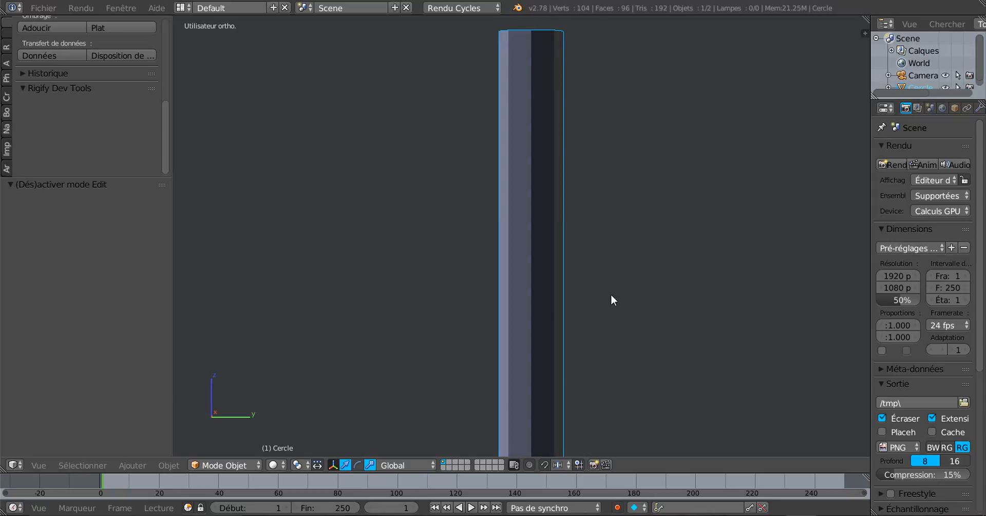
{"action": "scroll", "coordinate": [620, 294], "scroll_direction": "down", "scroll_amount": 6}
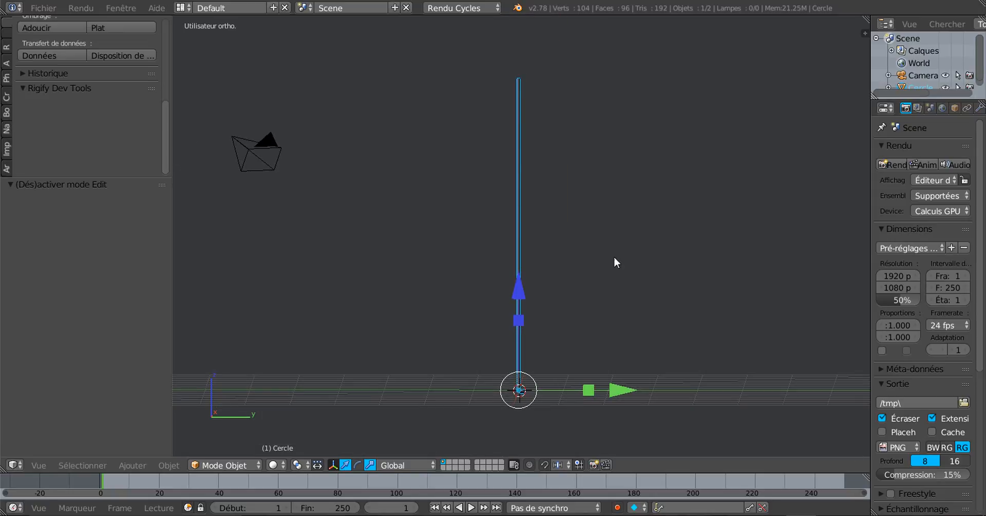
{"action": "scroll", "coordinate": [605, 228], "scroll_direction": "up", "scroll_amount": 8, "text": "shift"}
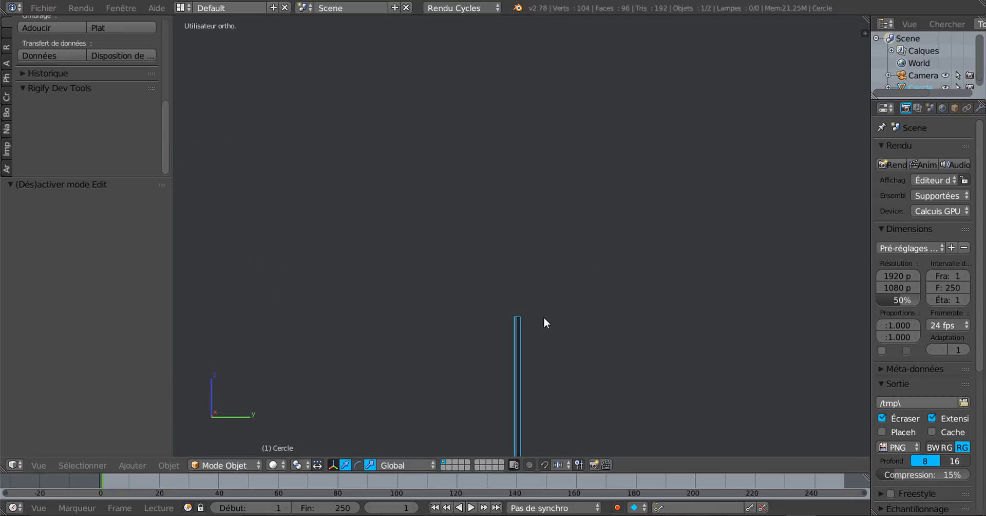
{"action": "scroll", "coordinate": [545, 321], "scroll_direction": "up", "scroll_amount": 2}
{"action": "middle_click_drag", "start_coordinate": [572, 226], "coordinate": [566, 310]}
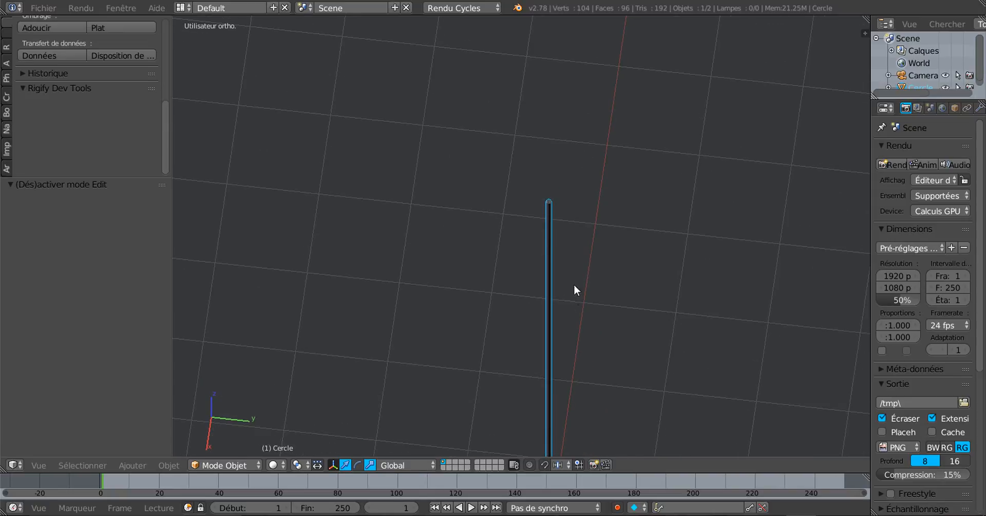
{"action": "scroll", "coordinate": [596, 270], "scroll_direction": "up", "scroll_amount": 2}
{"action": "scroll", "coordinate": [614, 218], "scroll_direction": "up", "scroll_amount": 8}
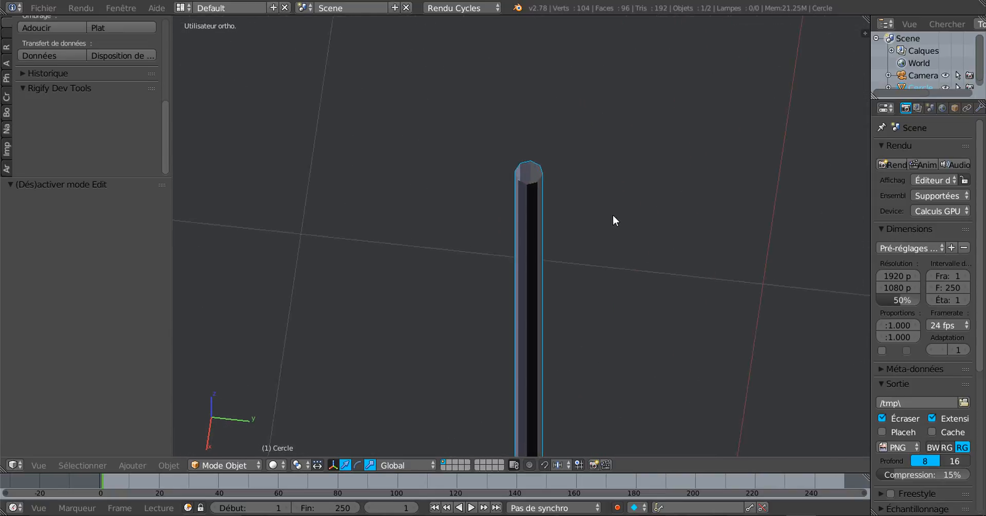
{"action": "middle_click_drag", "start_coordinate": [617, 200], "coordinate": [570, 390], "text": "shift"}
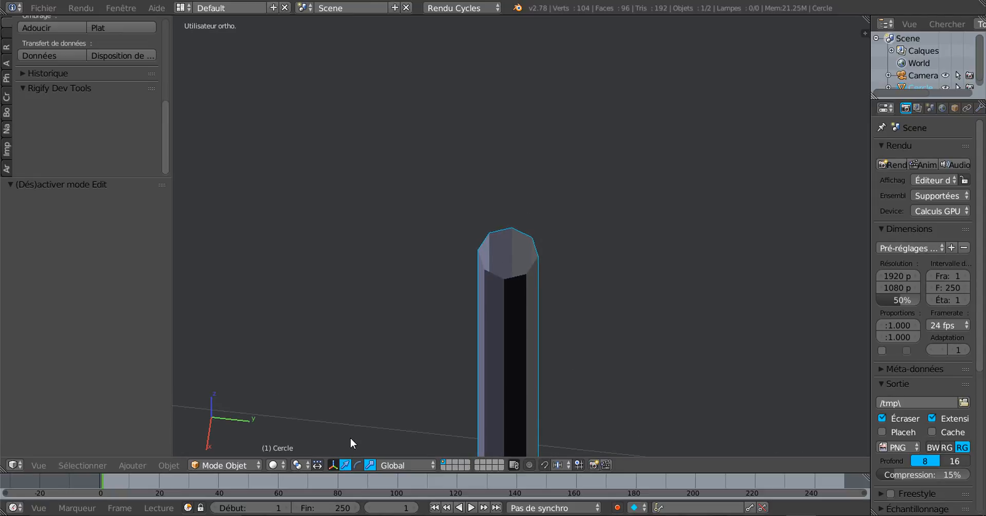
{"action": "key", "text": "Tab"}
{"action": "scroll", "coordinate": [493, 369], "scroll_direction": "up", "scroll_amount": 3}
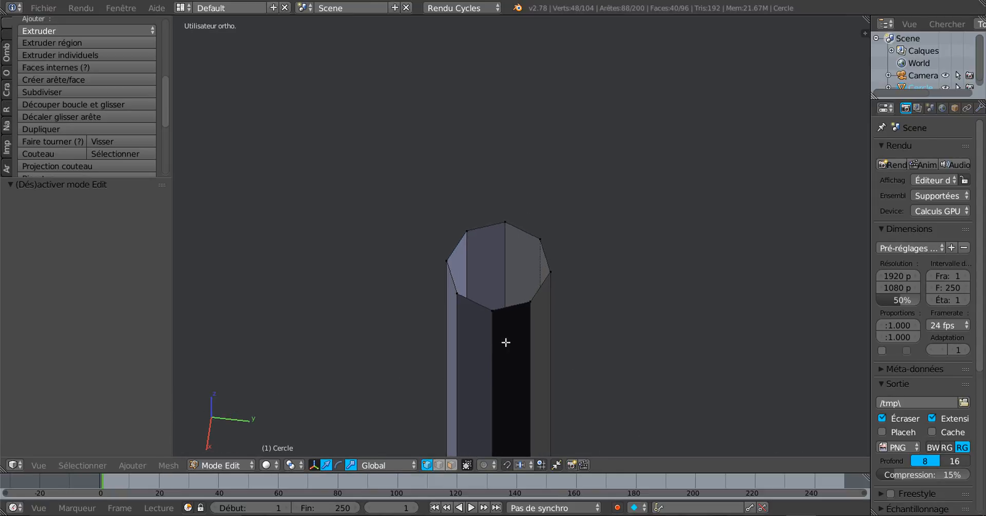
{"action": "right_click", "coordinate": [506, 311], "text": "alt"}
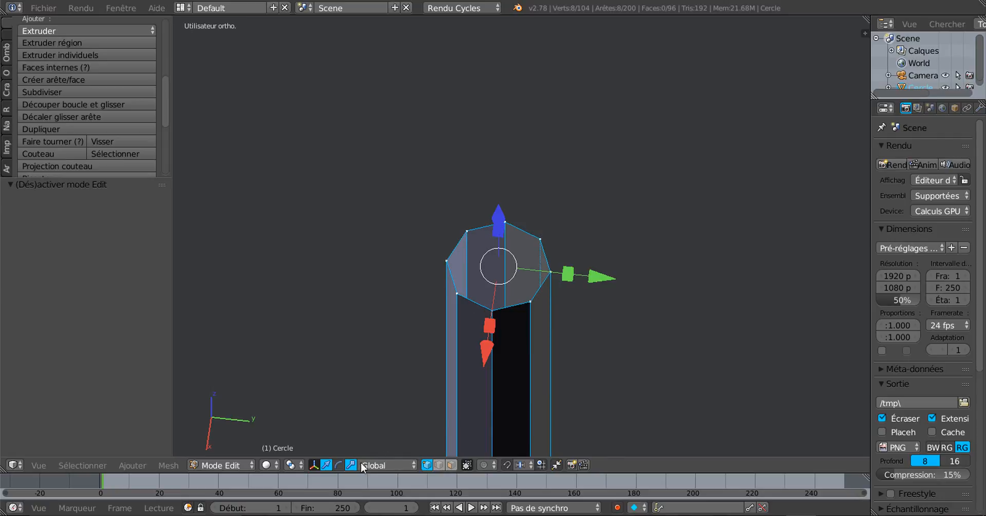
{"action": "left_click", "coordinate": [298, 463]}
{"action": "left_click", "coordinate": [321, 421]}
{"action": "key", "text": "e"}
{"action": "key", "text": "s"}
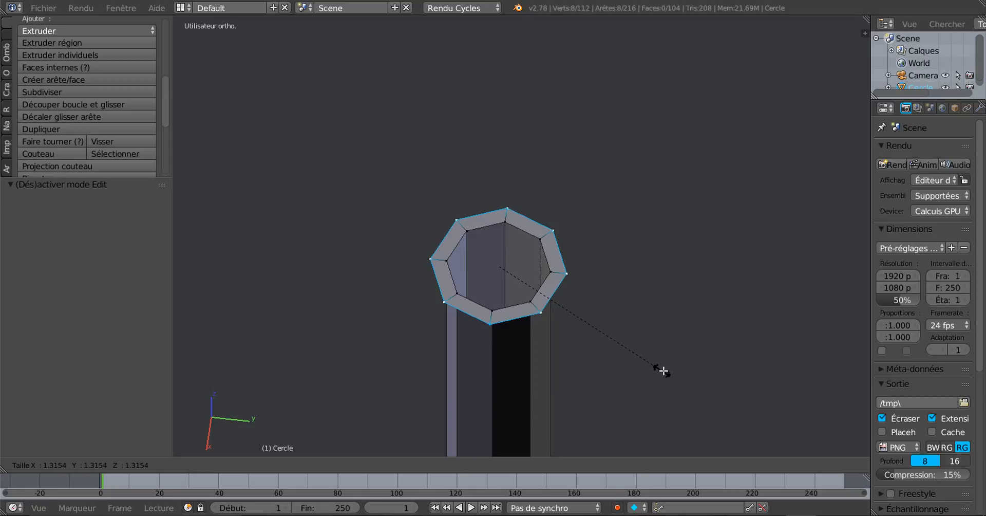
{"action": "left_click", "coordinate": [692, 373]}
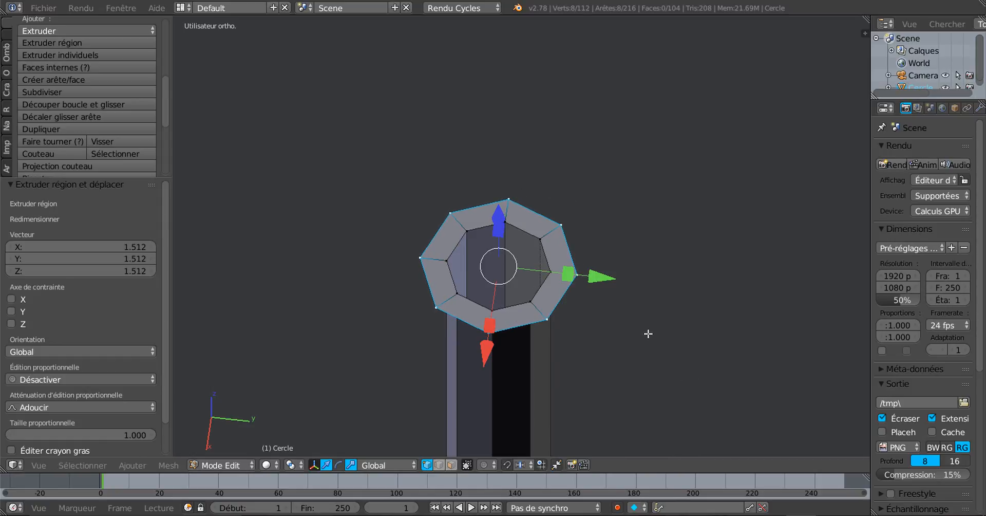
In top view, select the outer ring's two extreme X vertices and scale them inward along X by about 0.713
{"action": "key", "text": "KP_7"}
{"action": "scroll", "coordinate": [649, 333], "scroll_direction": "down", "scroll_amount": 5}
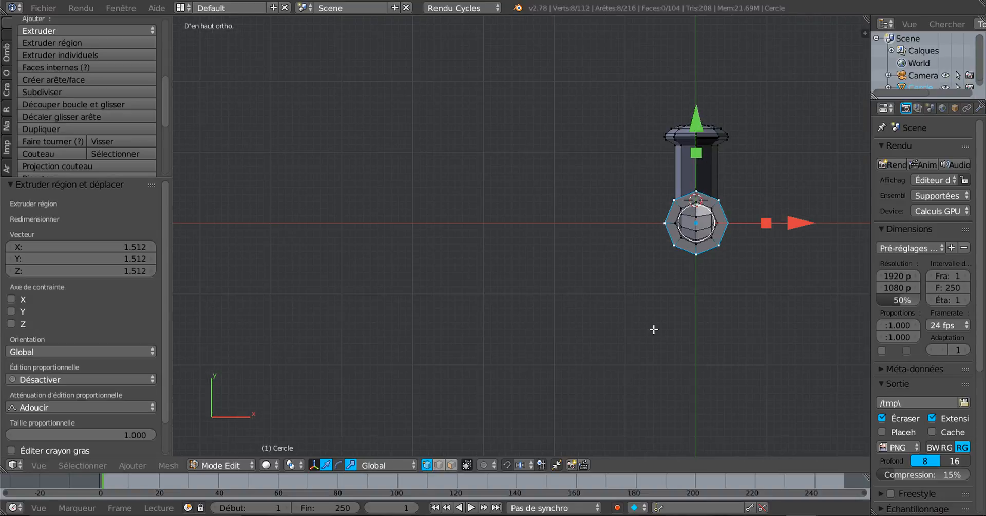
{"action": "middle_click_drag", "start_coordinate": [659, 325], "coordinate": [466, 341], "text": "shift"}
{"action": "scroll", "coordinate": [468, 287], "scroll_direction": "up", "scroll_amount": 5}
{"action": "scroll", "coordinate": [472, 262], "scroll_direction": "up", "scroll_amount": 2}
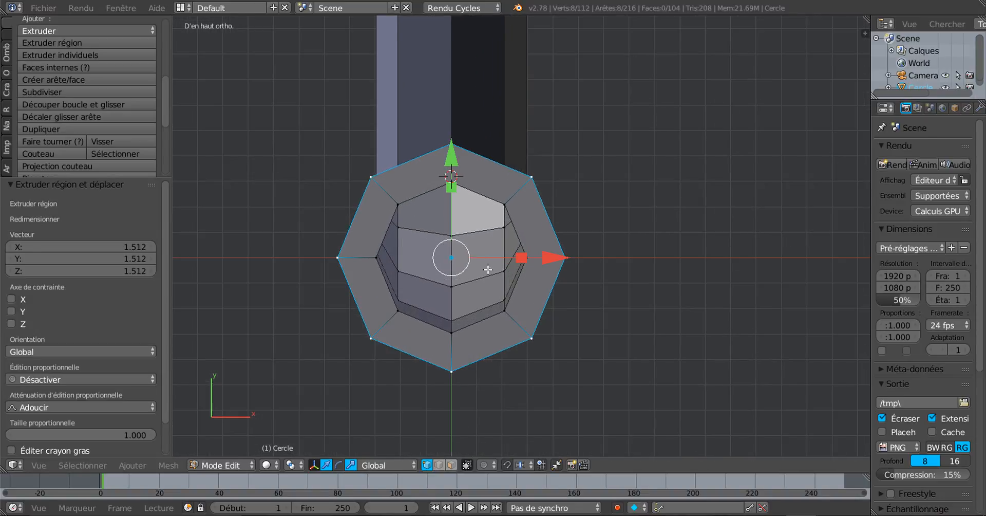
{"action": "middle_click_drag", "start_coordinate": [499, 288], "coordinate": [572, 288], "text": "shift"}
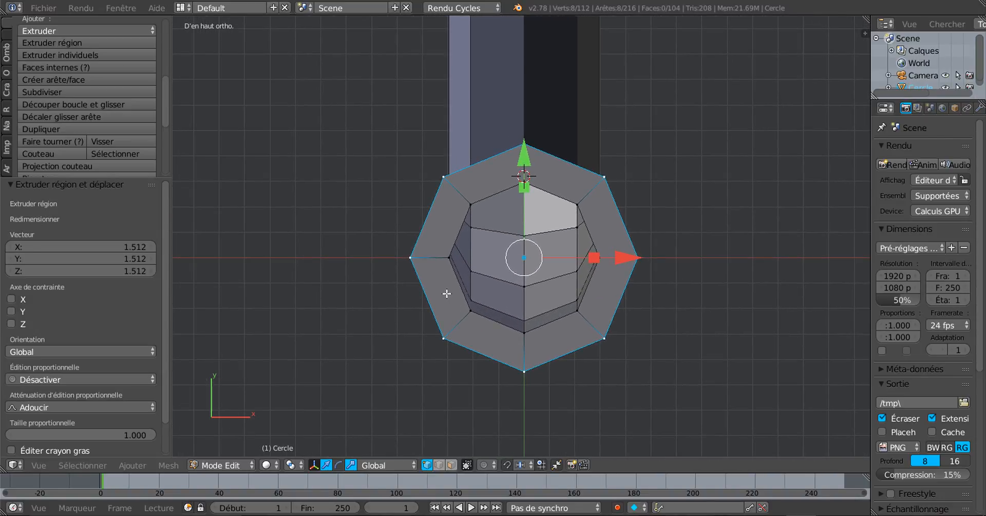
{"action": "left_click", "coordinate": [413, 259]}
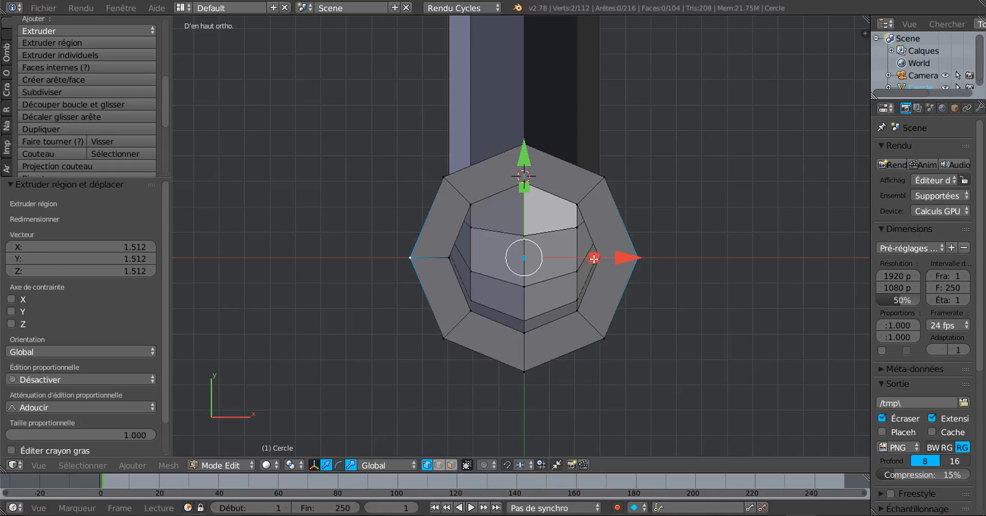
{"action": "key", "text": "s"}
{"action": "key", "text": "x"}
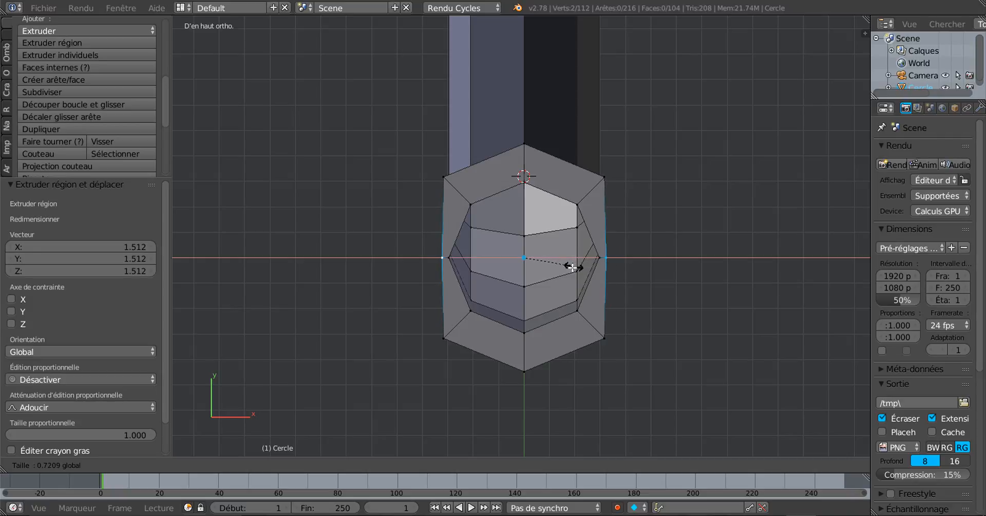
{"action": "left_click", "coordinate": [560, 268]}
Select the outer ring's two extreme Y vertices and scale them inward along Y by about 0.703
{"action": "left_click", "coordinate": [524, 145]}
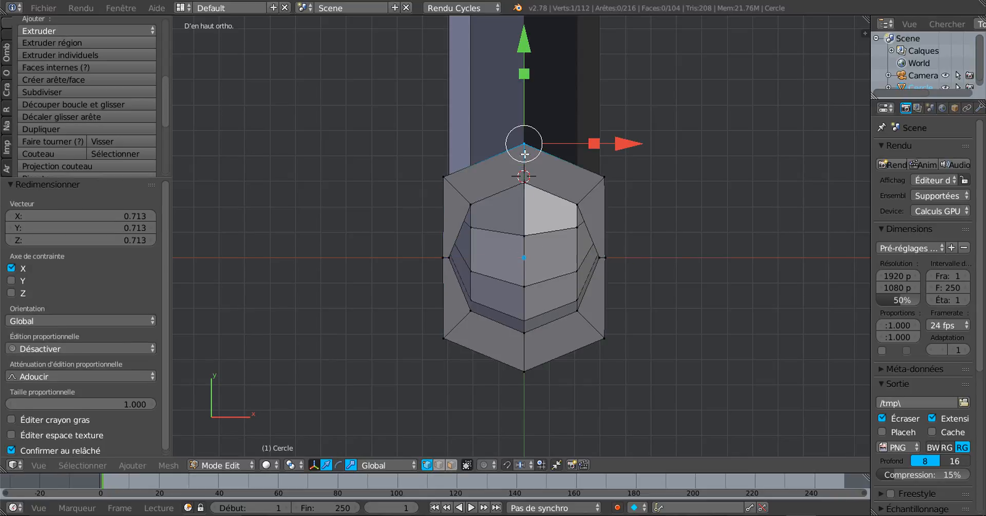
{"action": "left_click", "coordinate": [524, 370], "text": "shift"}
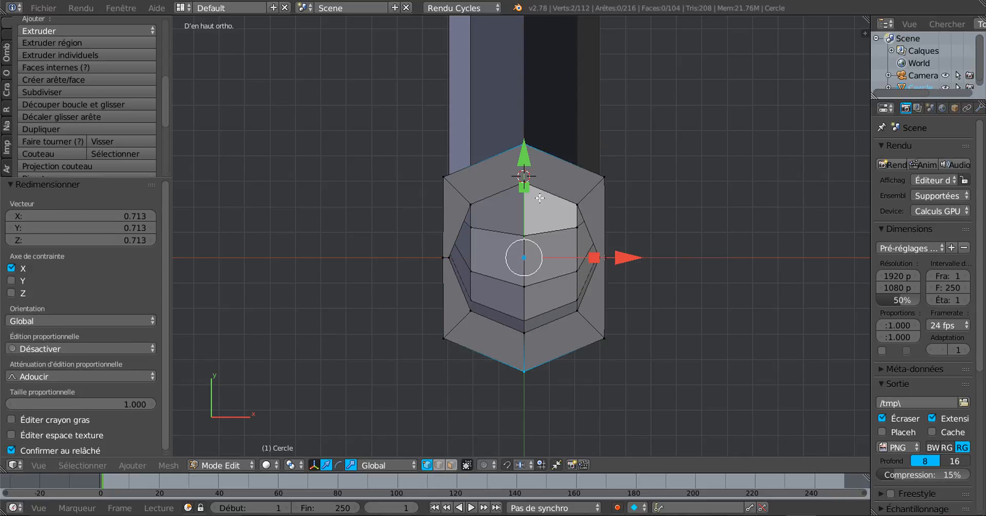
{"action": "key", "text": "s"}
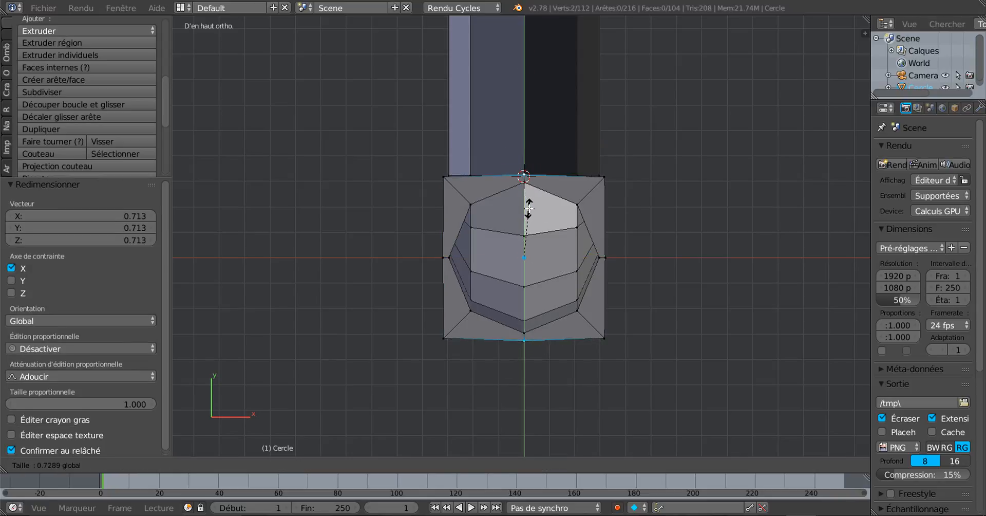
{"action": "key", "text": "y"}
{"action": "left_click", "coordinate": [529, 208]}
Straighten the three vertices on the outer ring's positive X side with the LoopTools Gstretch operation
{"action": "left_click", "coordinate": [604, 177]}
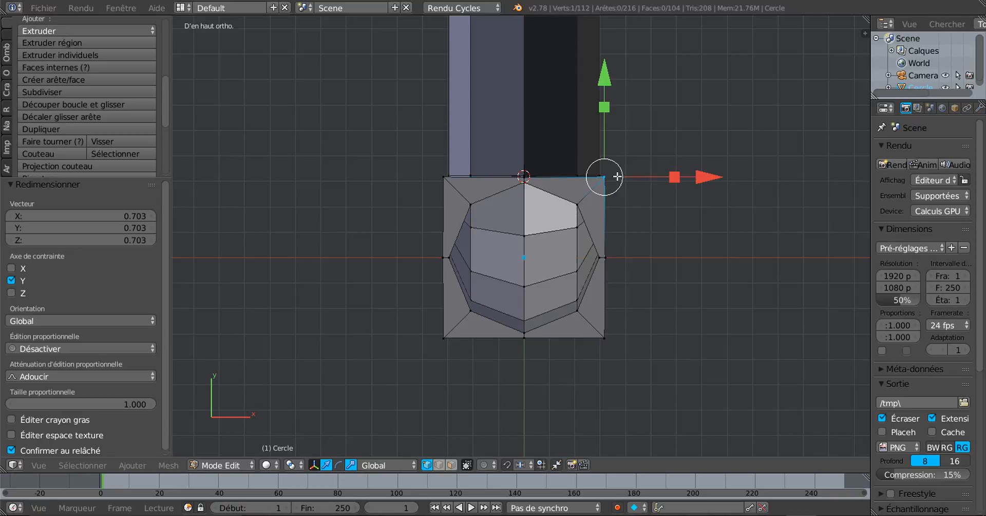
{"action": "left_click", "coordinate": [616, 249], "text": "shift"}
{"action": "left_click", "coordinate": [613, 327], "text": "shift"}
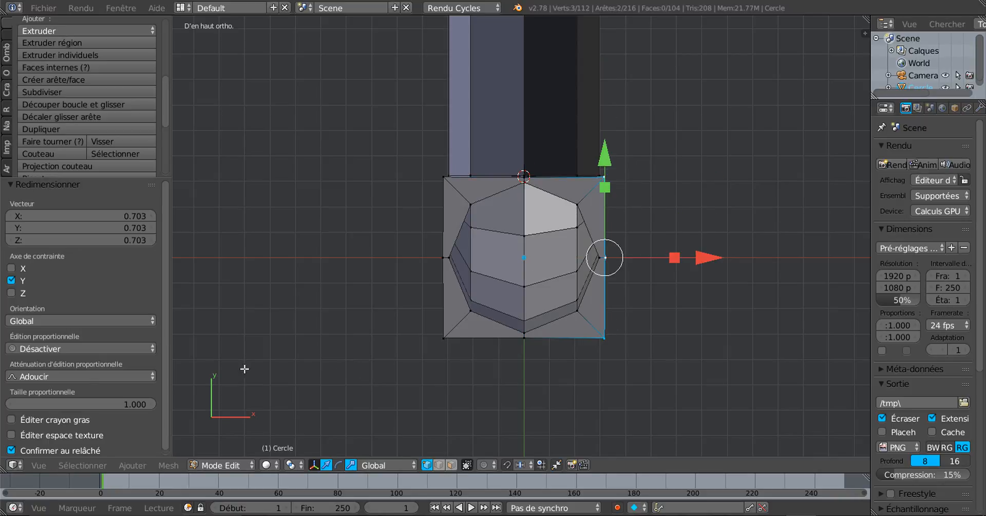
{"action": "left_click_drag", "start_coordinate": [163, 119], "coordinate": [113, 293]}
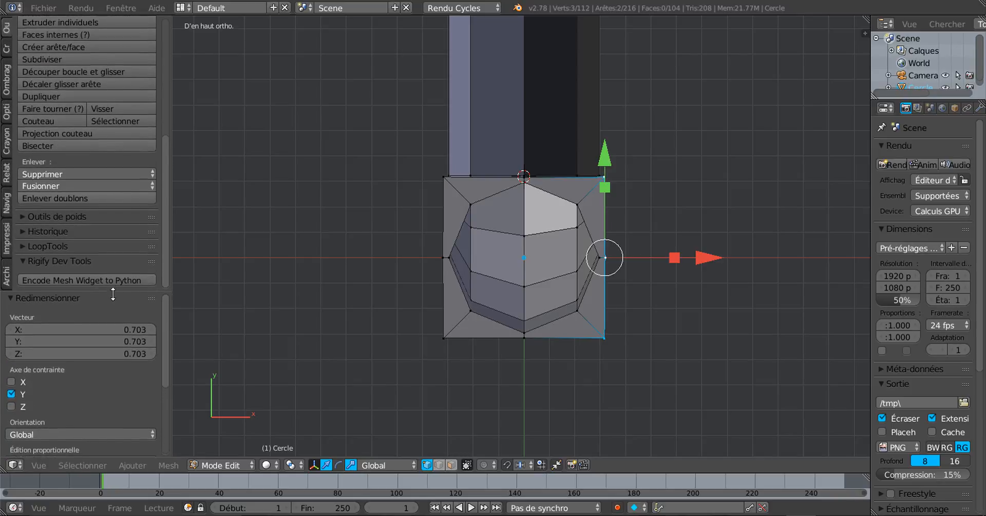
{"action": "left_click", "coordinate": [52, 250]}
{"action": "left_click_drag", "start_coordinate": [168, 198], "coordinate": [165, 260]}
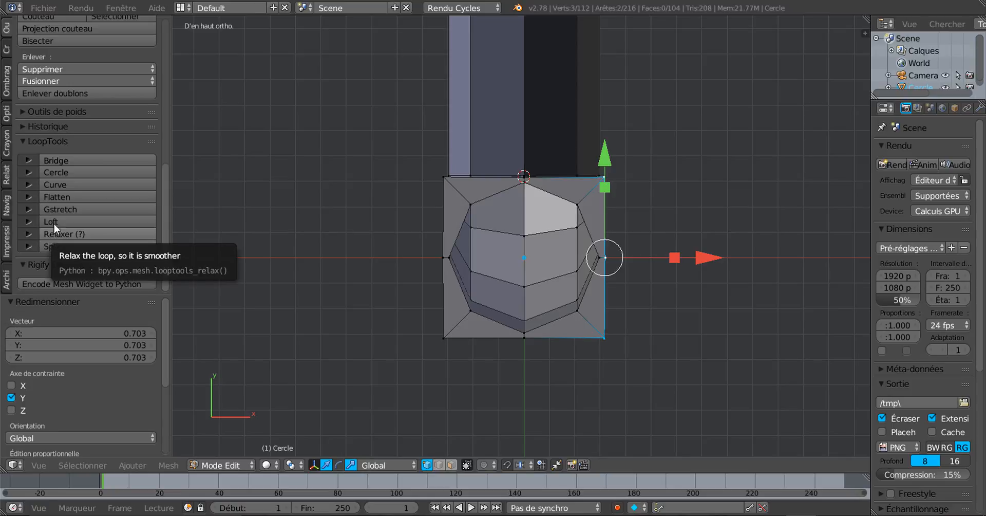
{"action": "left_click", "coordinate": [59, 208]}
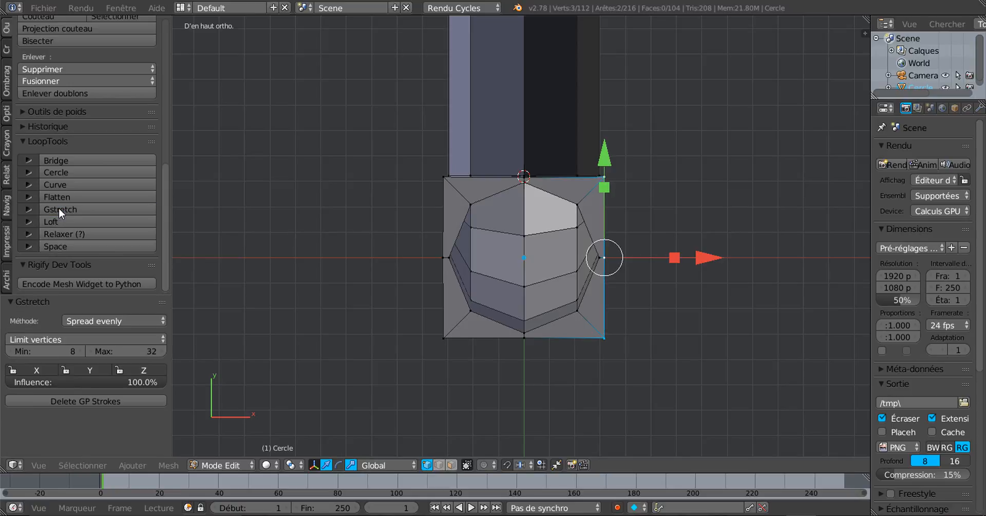
Select the three vertices on the outer ring's negative X side and straighten them with Gstretch
{"action": "right_click", "coordinate": [438, 173]}
{"action": "right_click", "coordinate": [433, 243], "text": "shift"}
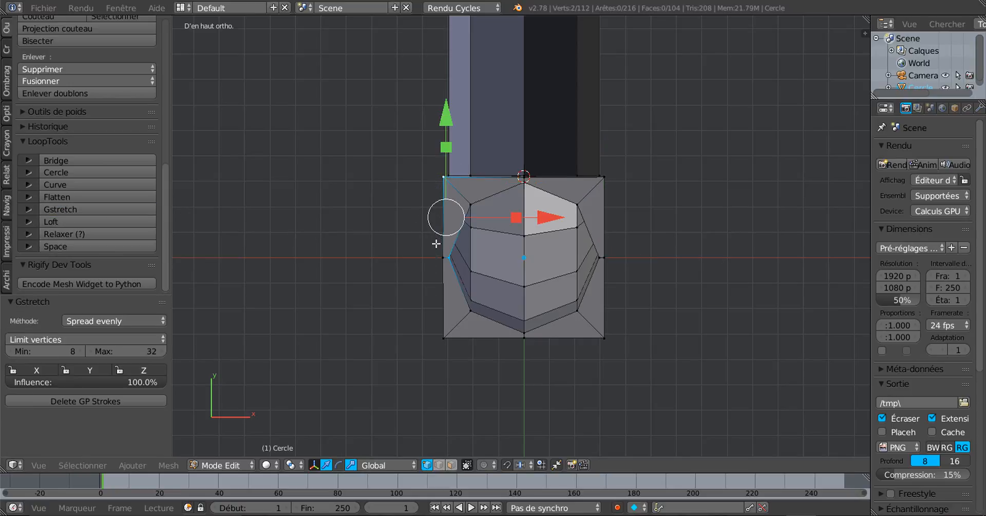
{"action": "right_click", "coordinate": [441, 206]}
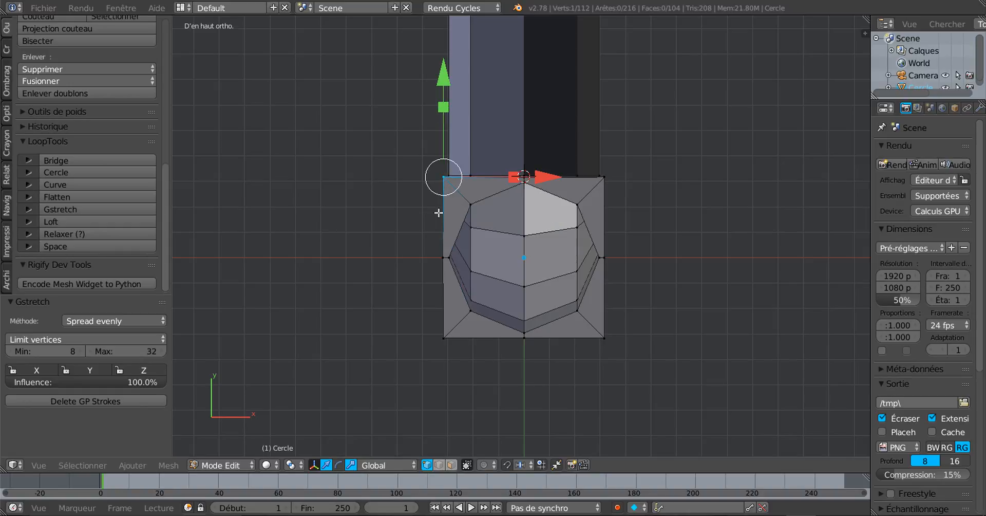
{"action": "right_click", "coordinate": [443, 338], "text": "ctrl"}
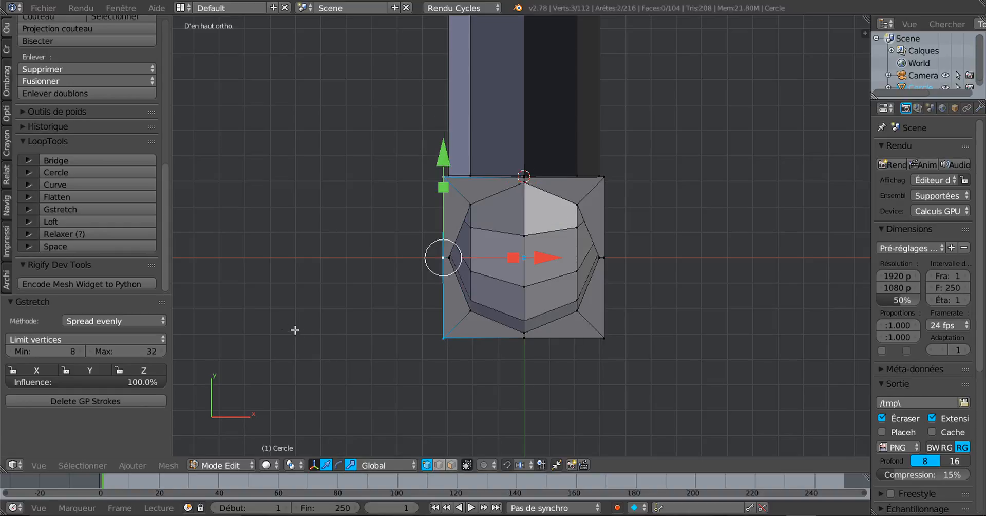
{"action": "left_click", "coordinate": [80, 208]}
{"action": "scroll", "coordinate": [632, 226], "scroll_direction": "up", "scroll_amount": 1}
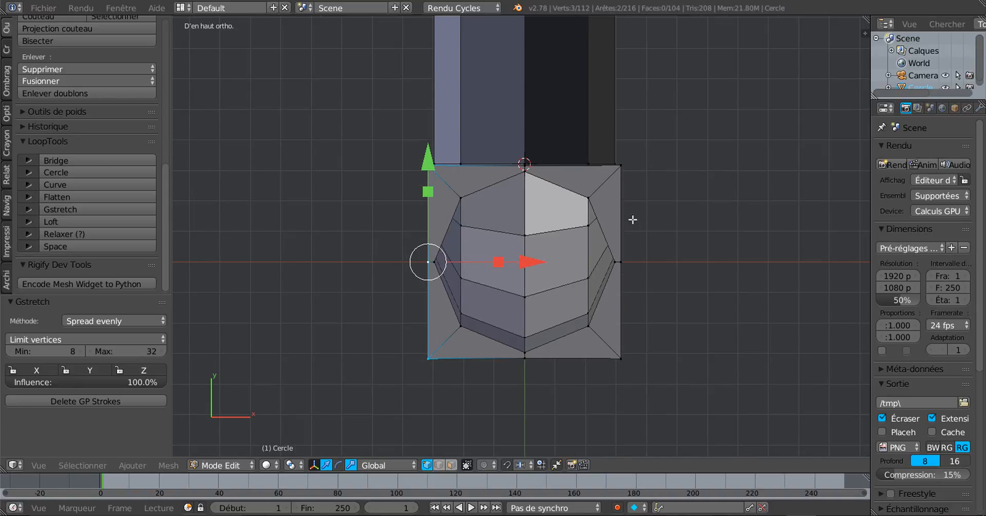
Reselect the three vertices on the square rim's positive X side and apply Gstretch to them again
{"action": "right_click", "coordinate": [641, 177]}
{"action": "right_click", "coordinate": [643, 262], "text": "shift"}
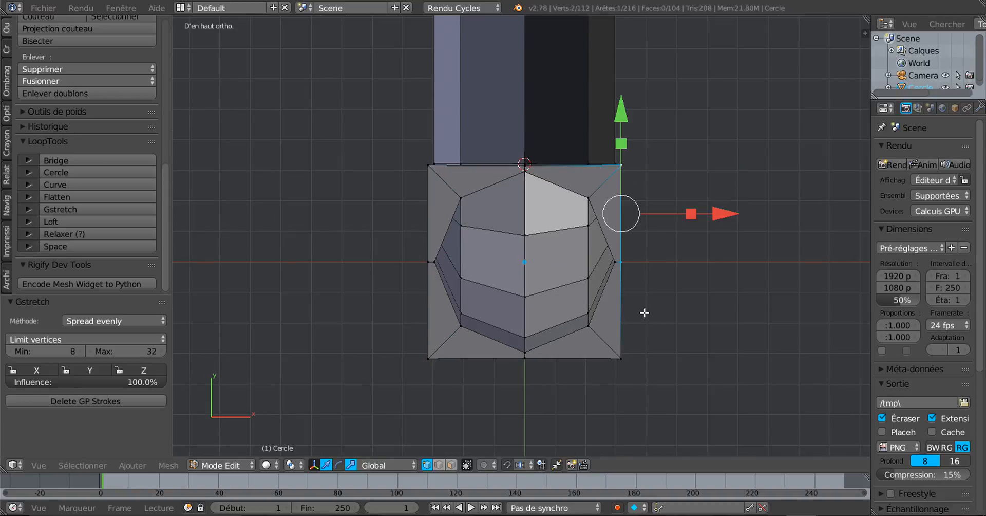
{"action": "right_click", "coordinate": [640, 361], "text": "shift"}
{"action": "left_click", "coordinate": [85, 209]}
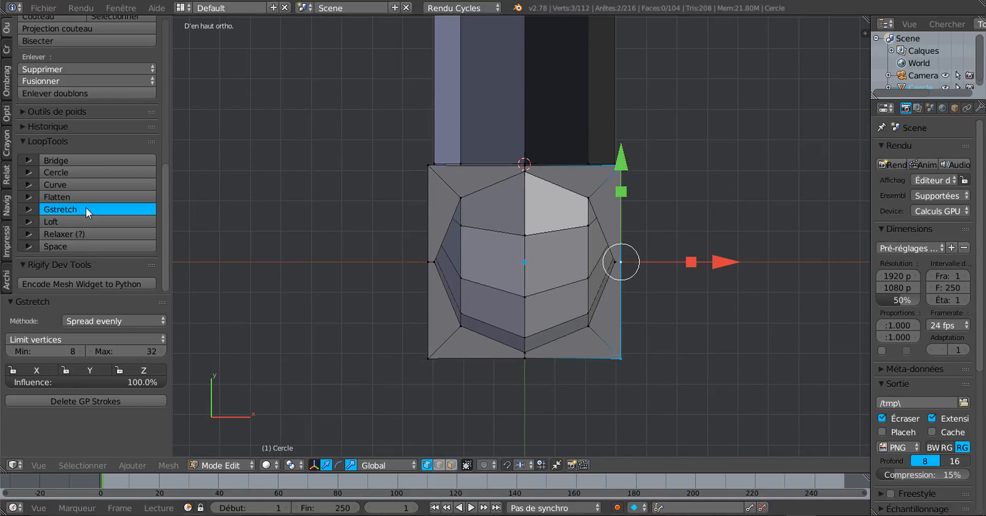
Select the three vertices on the square rim's negative Y side and straighten them with LoopTools Gstretch
{"action": "right_click", "coordinate": [430, 377]}
{"action": "right_click", "coordinate": [520, 376], "text": "shift"}
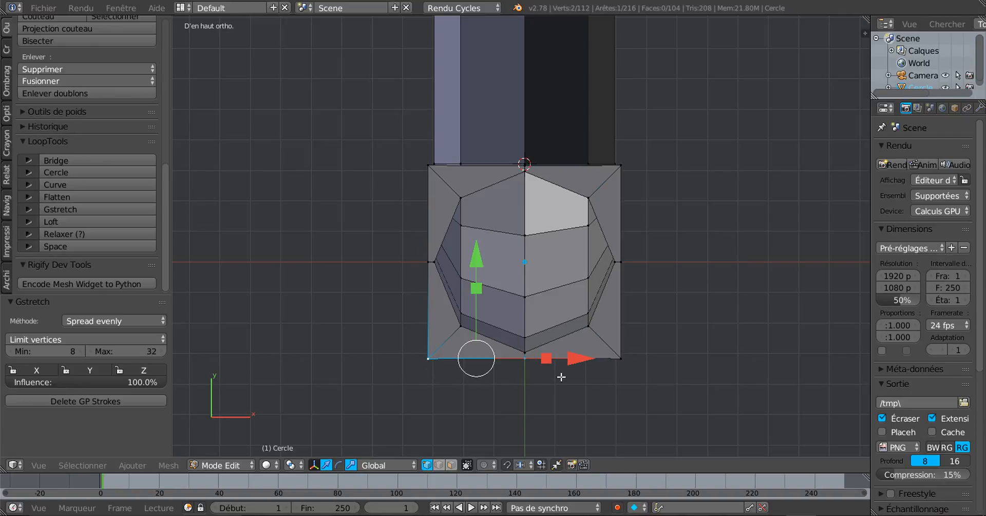
{"action": "right_click", "coordinate": [612, 376], "text": "shift"}
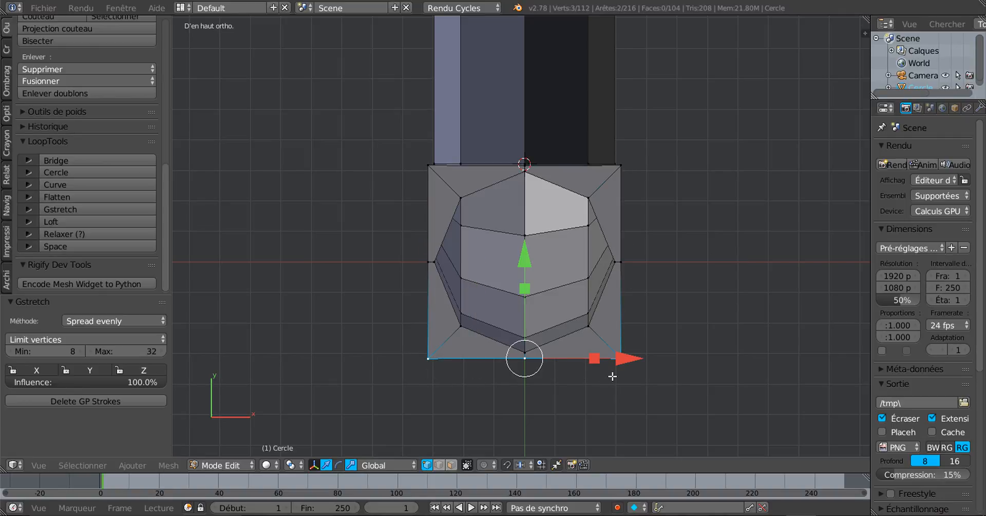
{"action": "left_click", "coordinate": [66, 208]}
Select the whole outer square edge loop and scale it up uniformly by about 1.019
{"action": "scroll", "coordinate": [707, 263], "scroll_direction": "up", "scroll_amount": 2}
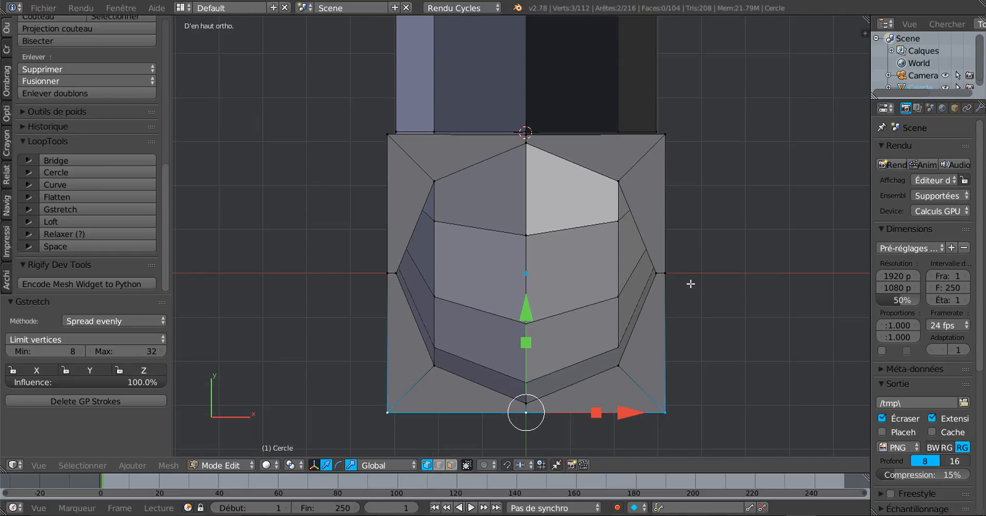
{"action": "right_click", "coordinate": [668, 296], "text": "alt"}
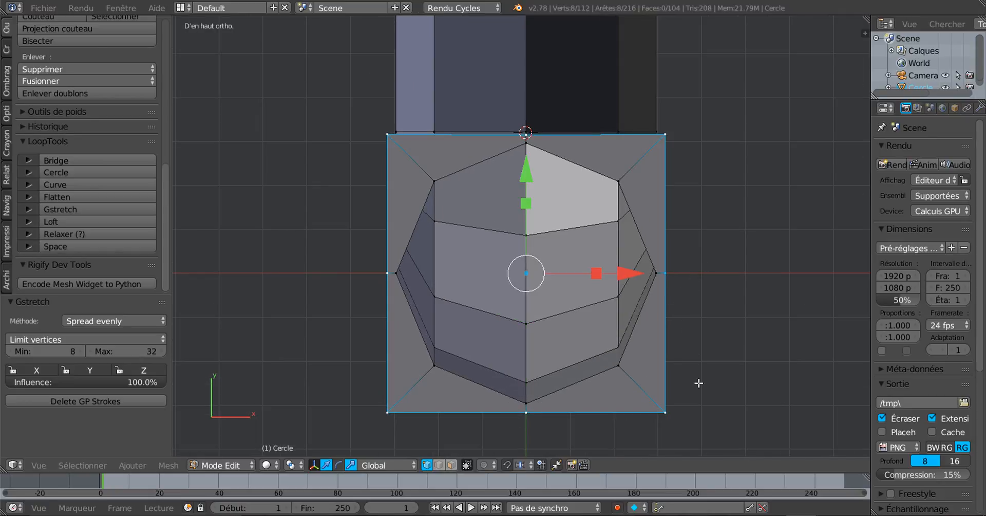
{"action": "key", "text": "s"}
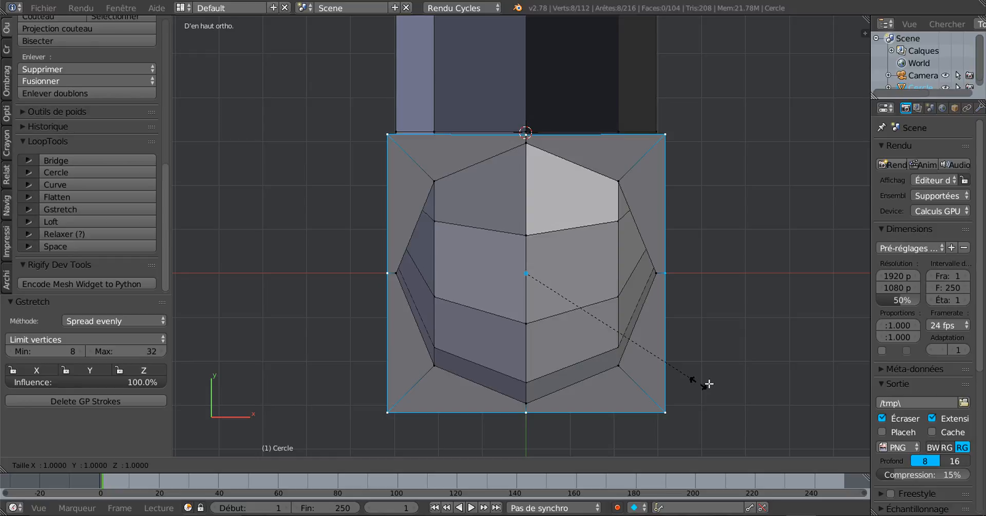
{"action": "left_click", "coordinate": [740, 388]}
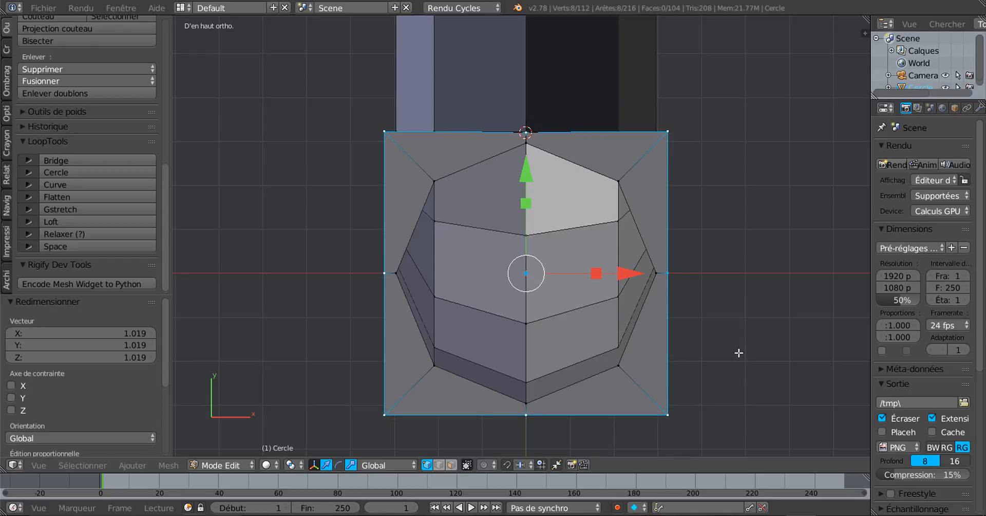
Extrude the square rim in place and raise the new loop about 0.028 along Z in right view
{"action": "key", "text": "KP_3"}
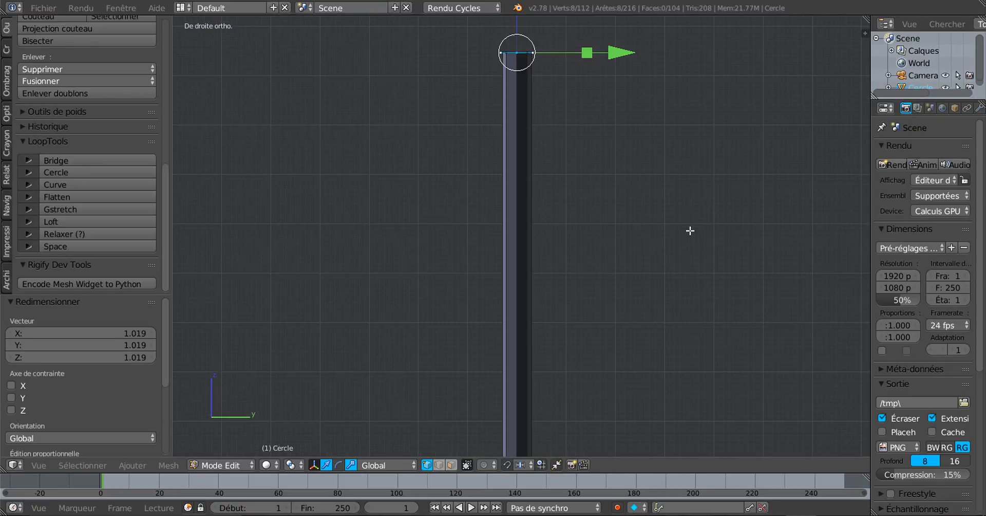
{"action": "middle_click_drag", "start_coordinate": [672, 182], "coordinate": [669, 356], "text": "shift"}
{"action": "scroll", "coordinate": [625, 205], "scroll_direction": "up", "scroll_amount": 8}
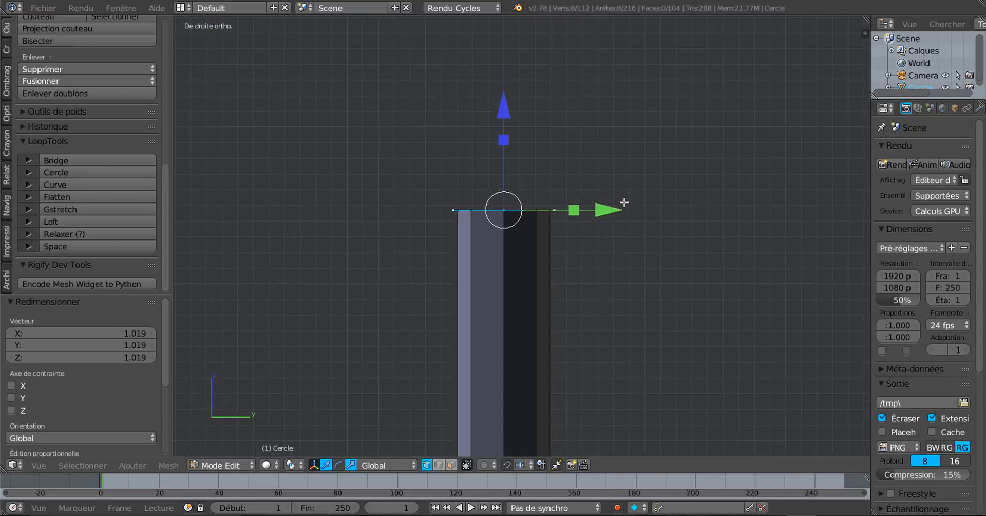
{"action": "scroll", "coordinate": [625, 204], "scroll_direction": "down", "scroll_amount": 1, "text": "ctrl"}
{"action": "middle_click_drag", "start_coordinate": [629, 234], "coordinate": [625, 291], "text": "shift"}
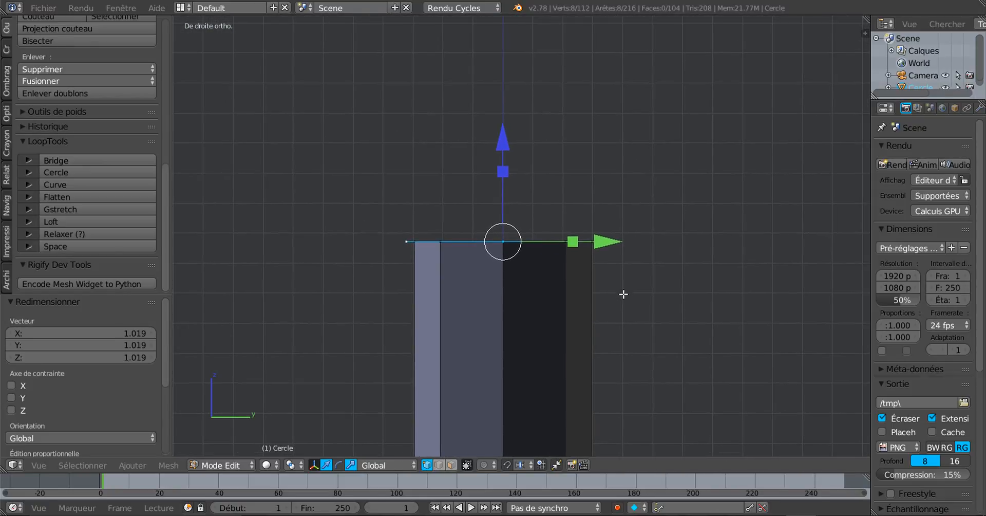
{"action": "key", "text": "e"}
{"action": "right_click", "coordinate": [625, 318]}
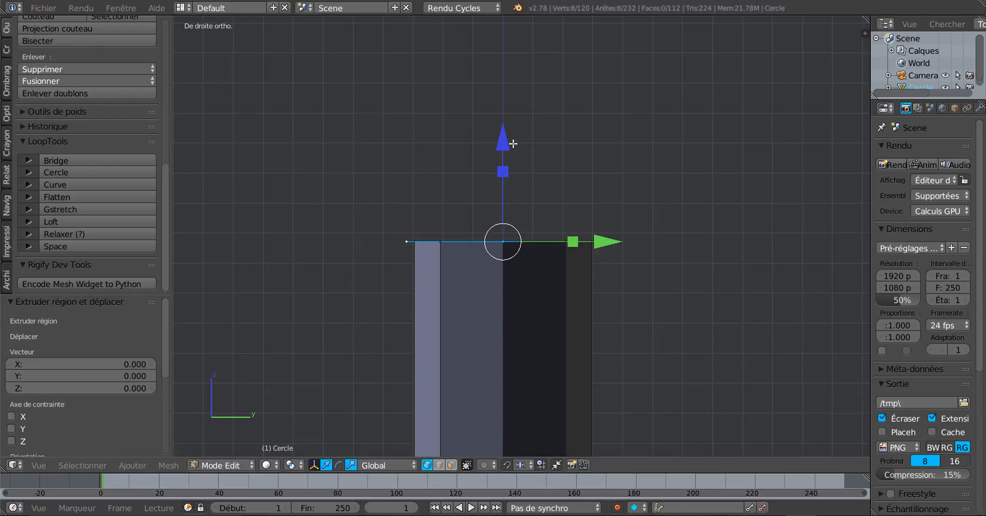
{"action": "left_click_drag", "start_coordinate": [513, 144], "coordinate": [516, 60]}
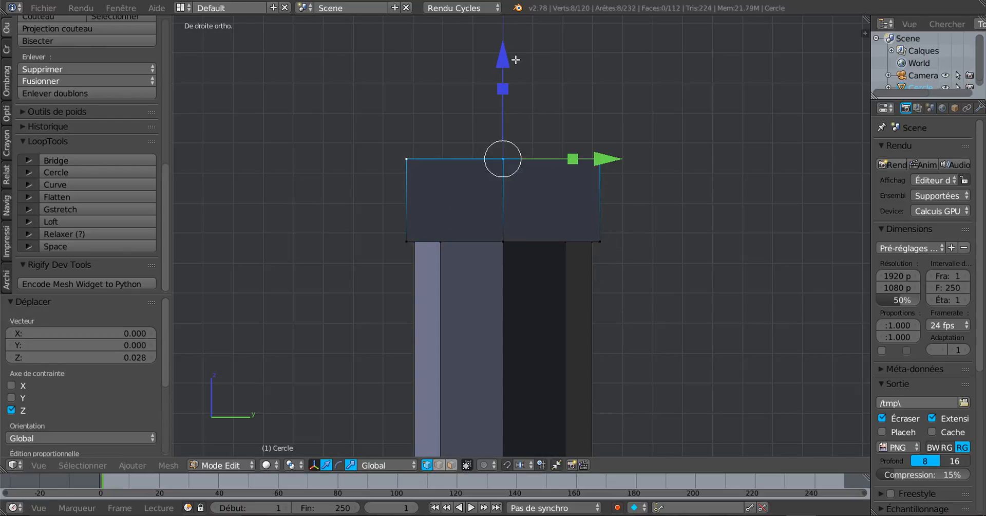
Make the square nipple section taller by raising its top loop about 0.005 and a further 0.001 along Z
{"action": "scroll", "coordinate": [520, 123], "scroll_direction": "down", "scroll_amount": 5}
{"action": "scroll", "coordinate": [529, 177], "scroll_direction": "up", "scroll_amount": 2}
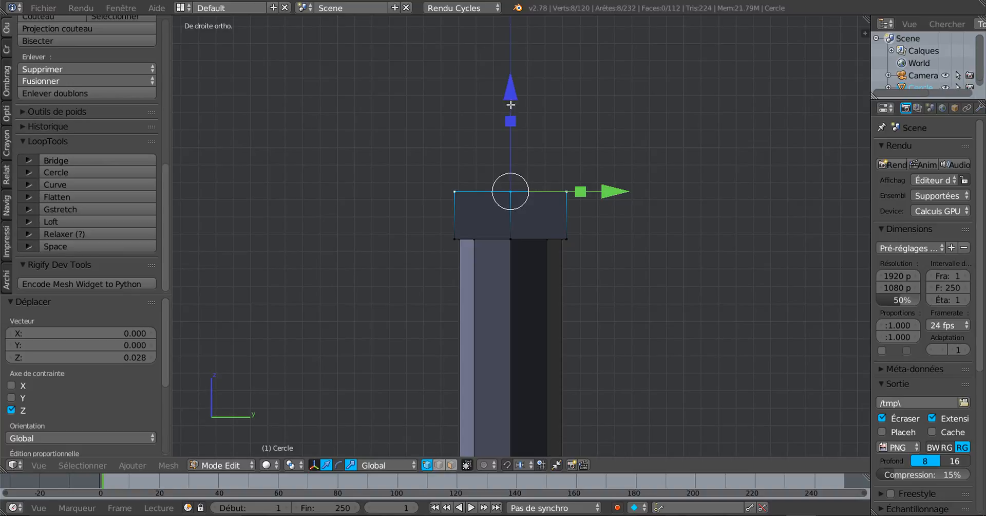
{"action": "left_click_drag", "start_coordinate": [511, 104], "coordinate": [513, 89]}
{"action": "scroll", "coordinate": [556, 266], "scroll_direction": "down", "scroll_amount": 3}
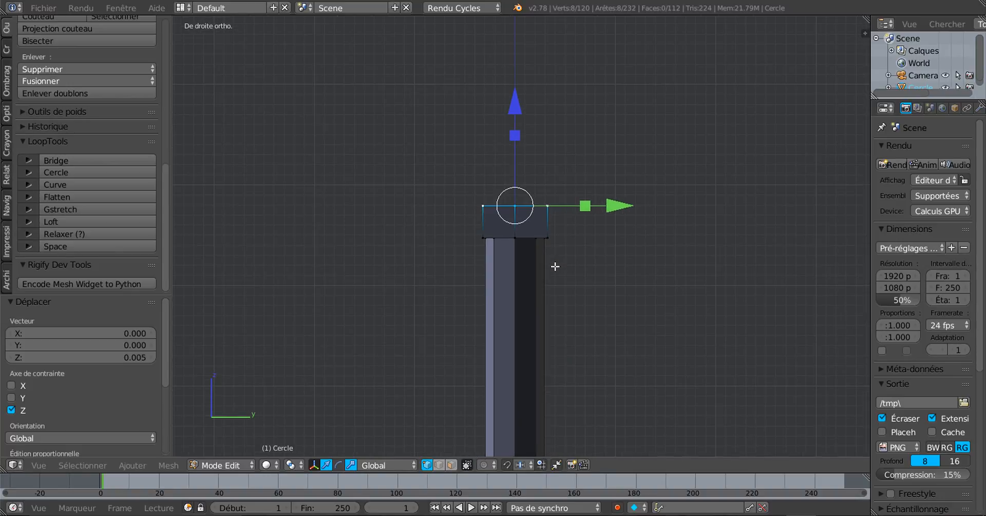
{"action": "scroll", "coordinate": [555, 266], "scroll_direction": "up", "scroll_amount": 3}
{"action": "mouse_move", "coordinate": [520, 96]}
{"action": "left_mouse_down"}
{"action": "mouse_move", "coordinate": [514, 68]}
{"action": "mouse_move", "coordinate": [514, 83]}
{"action": "left_mouse_up"}
{"action": "scroll", "coordinate": [540, 213], "scroll_direction": "up", "scroll_amount": 1}
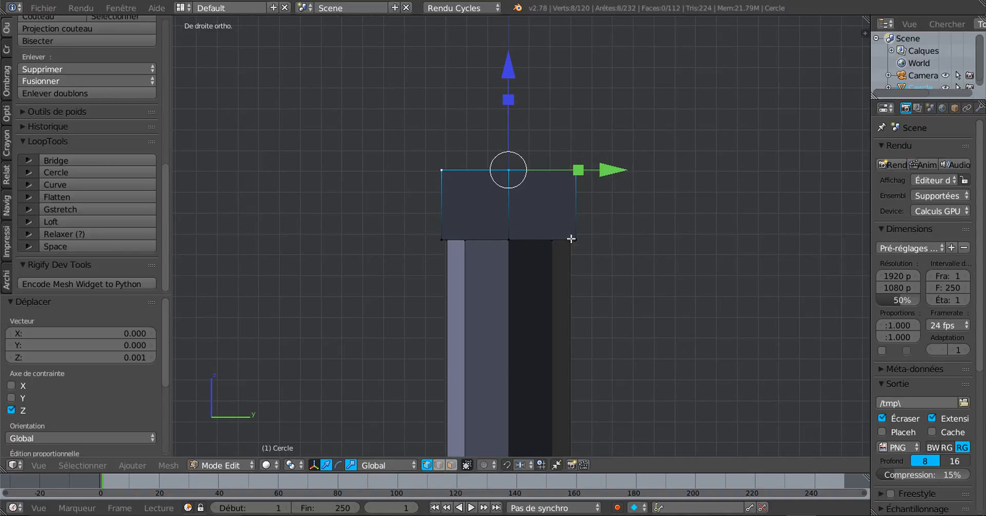
{"action": "scroll", "coordinate": [678, 254], "scroll_direction": "down", "scroll_amount": 1}
Extrude the top square loop outward in top view, scaling the new loop by about 1.106
{"action": "middle_click_drag", "start_coordinate": [606, 281], "coordinate": [719, 289]}
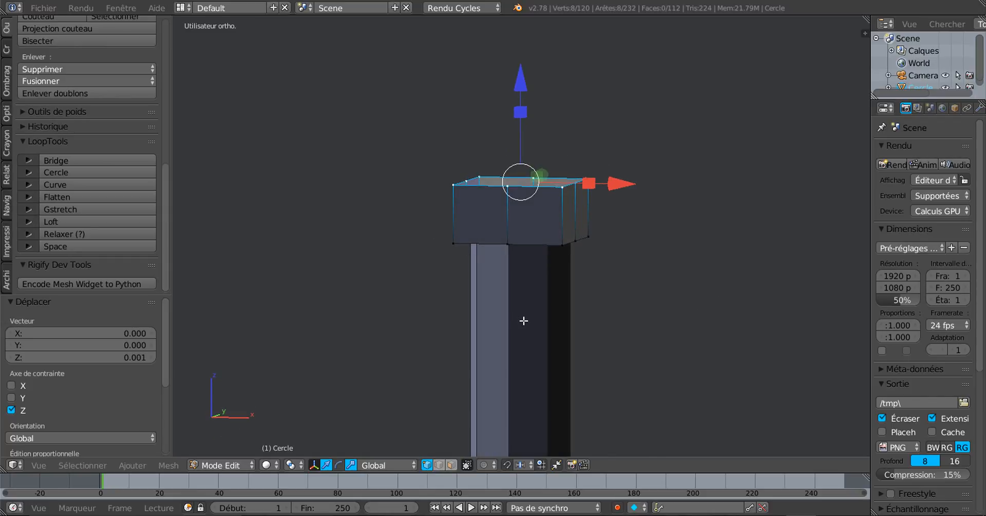
{"action": "middle_click_drag", "start_coordinate": [523, 322], "coordinate": [520, 319]}
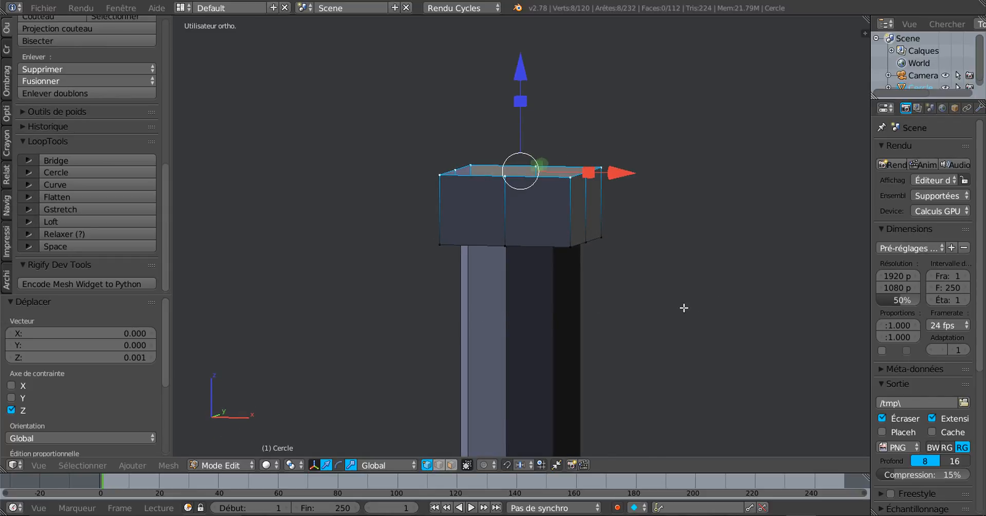
{"action": "middle_click_drag", "start_coordinate": [685, 308], "coordinate": [598, 322]}
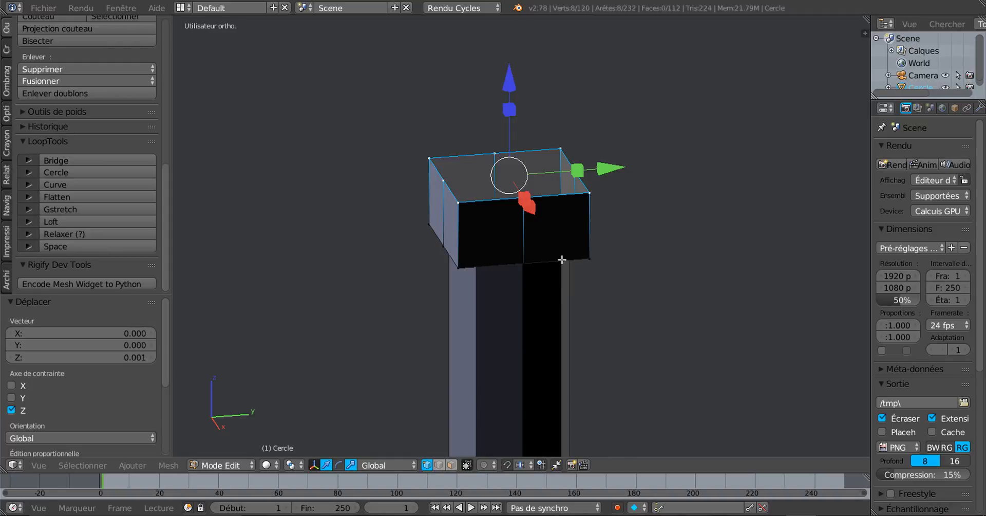
{"action": "middle_click_drag", "start_coordinate": [636, 343], "coordinate": [546, 346]}
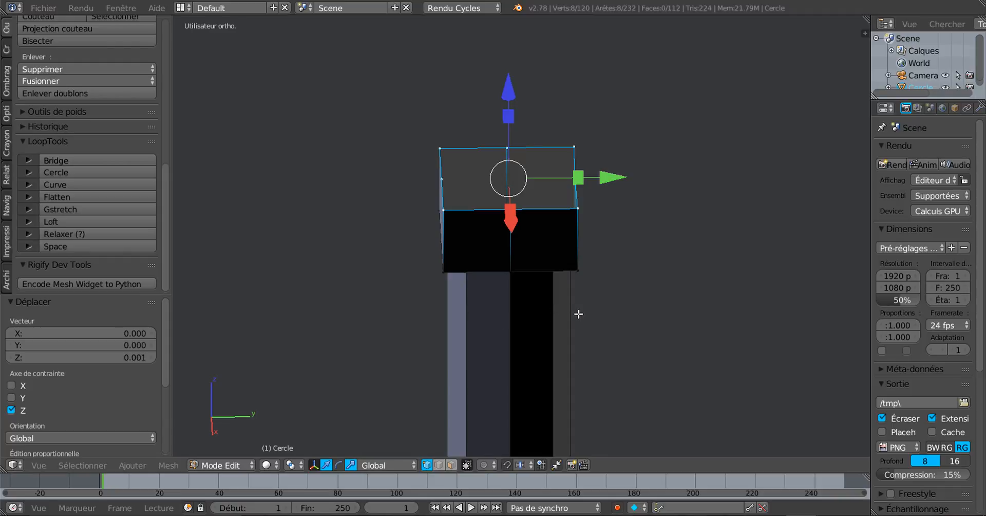
{"action": "middle_click_drag", "start_coordinate": [579, 312], "coordinate": [621, 327]}
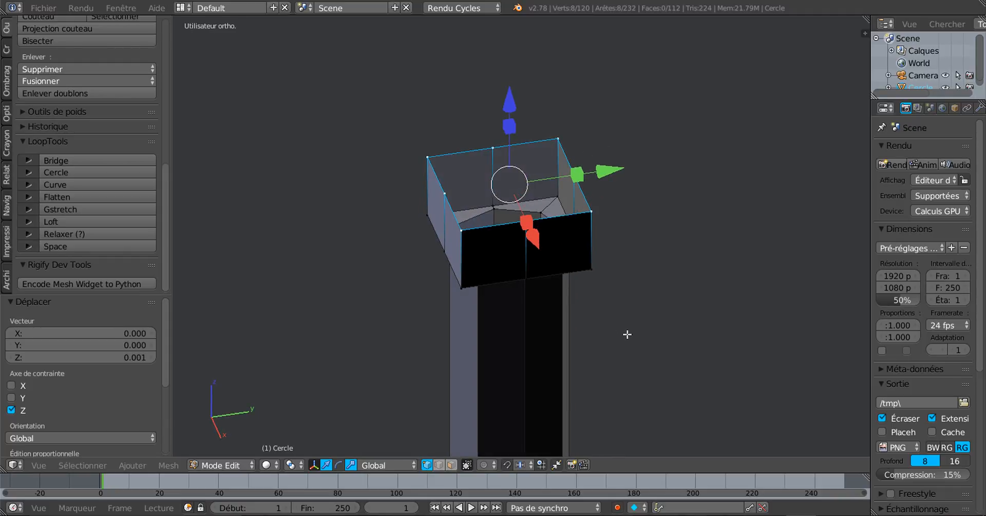
{"action": "key", "text": "KP_7"}
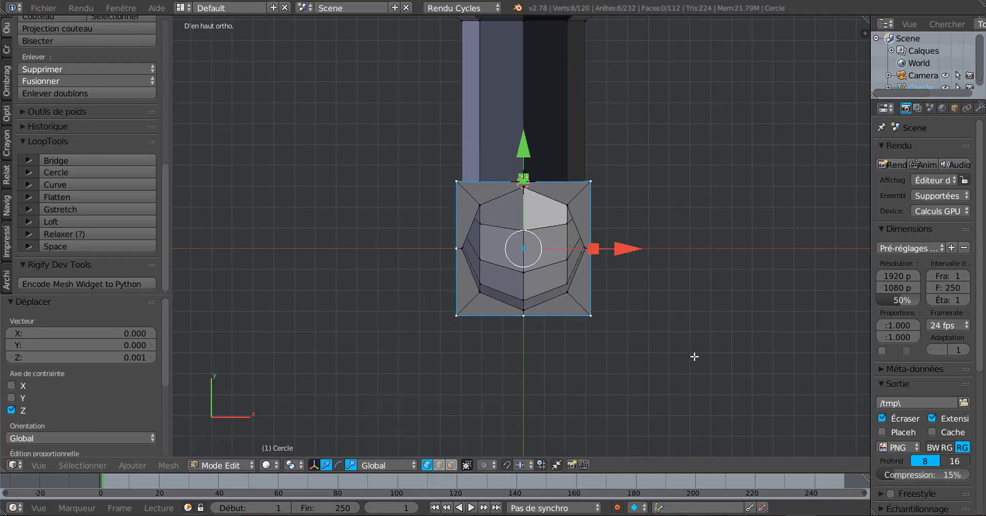
{"action": "key", "text": "s"}
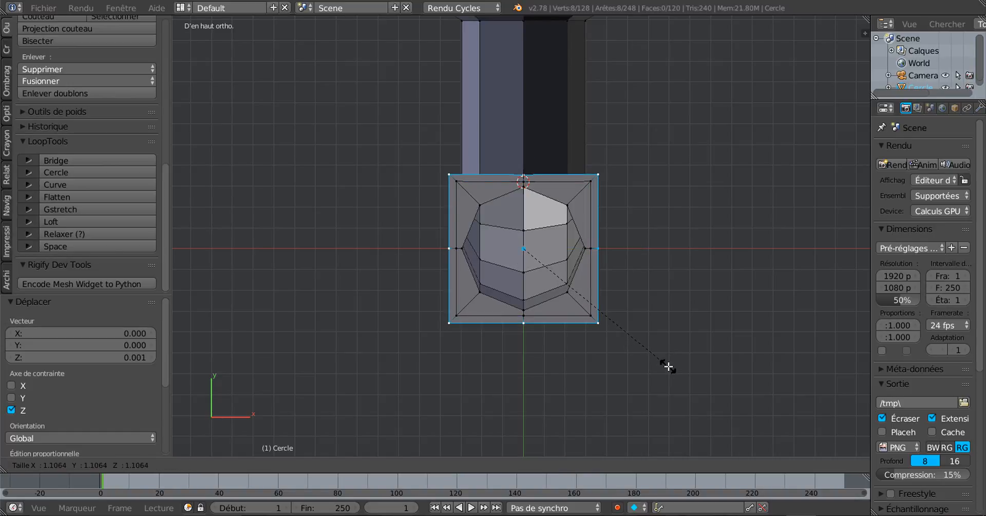
{"action": "left_click", "coordinate": [668, 366]}
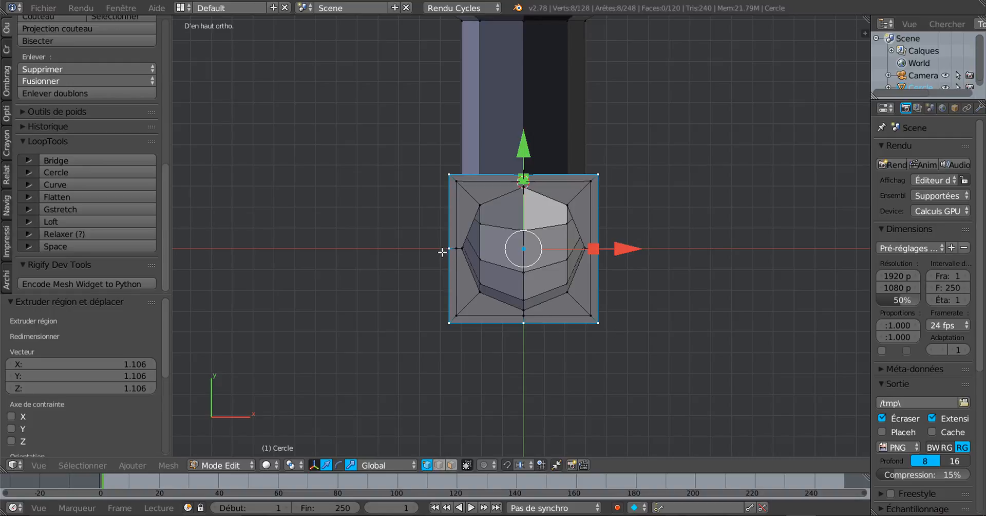
Select the outer loop's two middle vertices on the X axis and scale them apart along X by about 1.296
{"action": "right_click", "coordinate": [442, 251]}
{"action": "right_click", "coordinate": [620, 236], "text": "shift"}
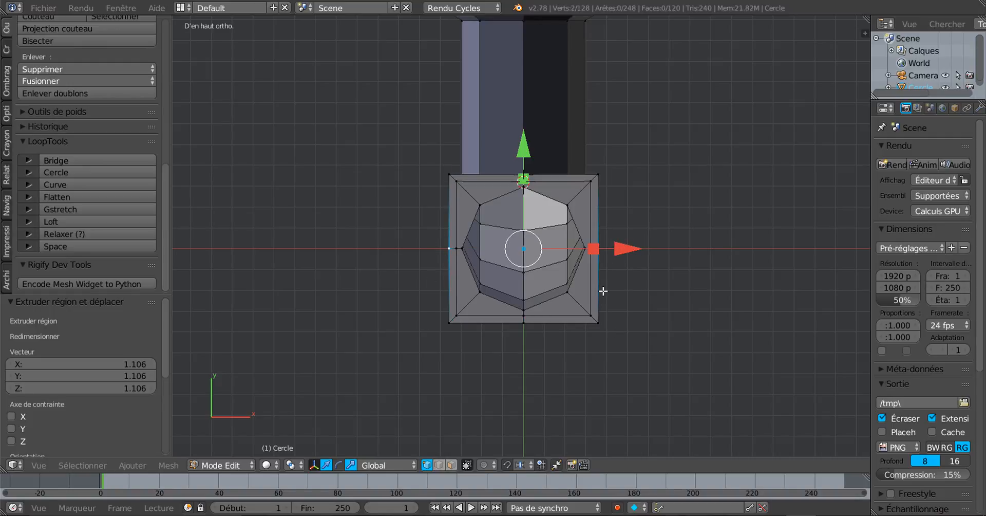
{"action": "scroll", "coordinate": [588, 278], "scroll_direction": "up", "scroll_amount": 2}
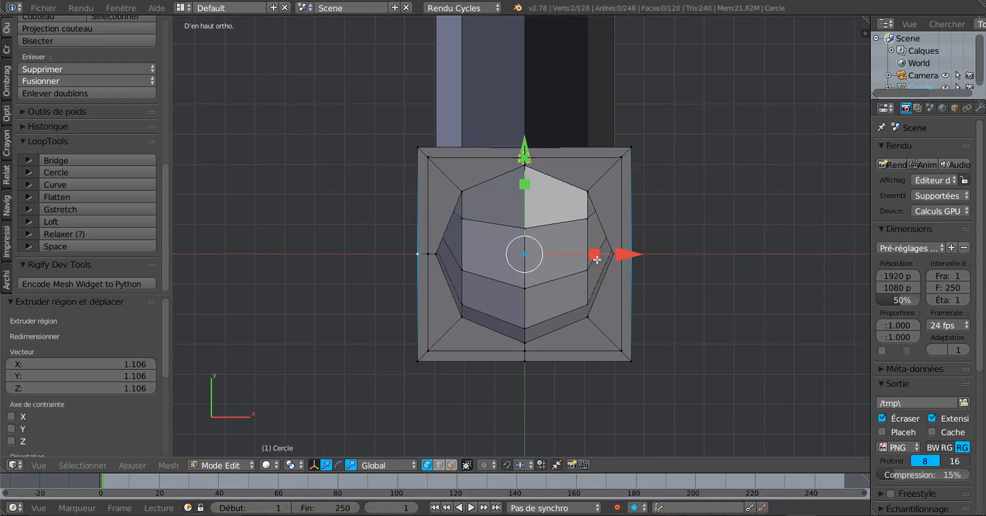
{"action": "key", "text": "s"}
{"action": "key", "text": "x"}
{"action": "left_click", "coordinate": [618, 257]}
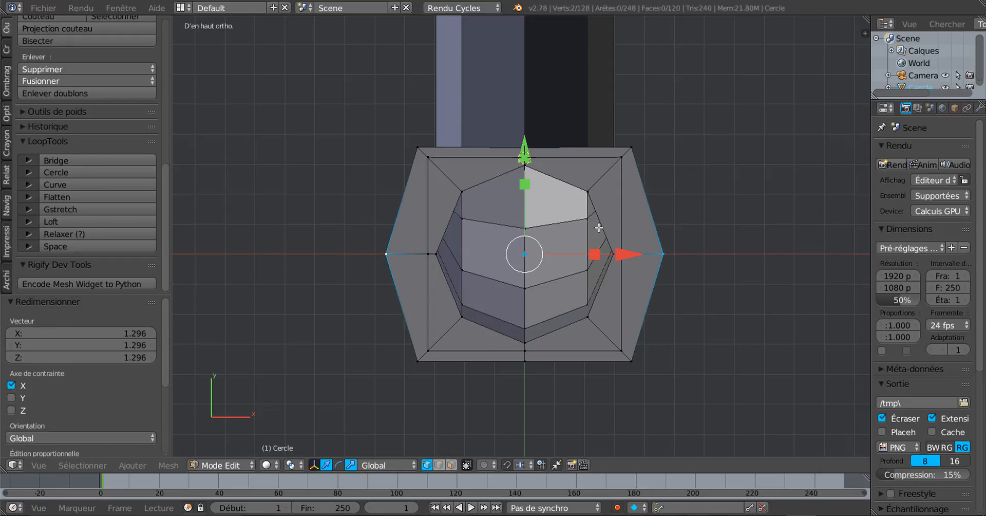
Select the outer loop's two middle vertices on the Y axis and scale them apart along Y by about 1.281
{"action": "right_click", "coordinate": [525, 149]}
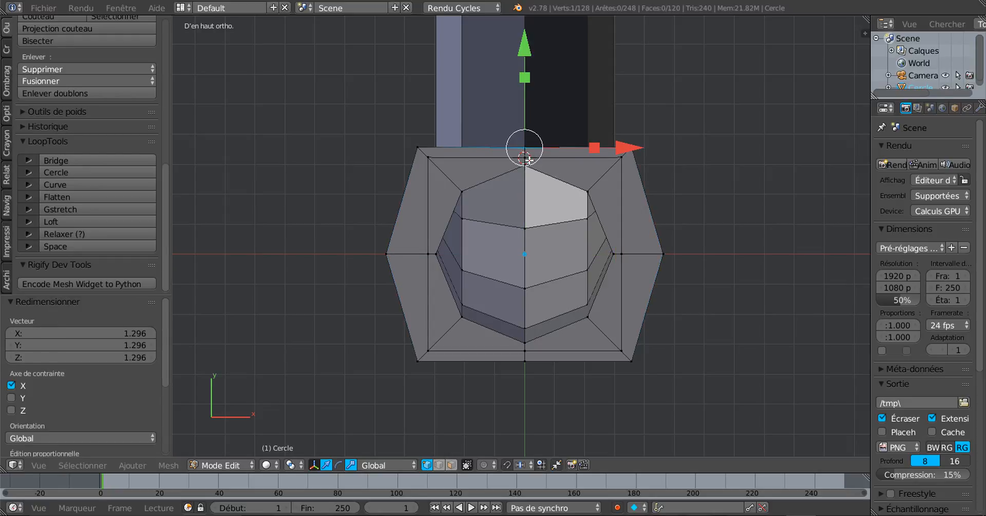
{"action": "right_click", "coordinate": [532, 356], "text": "shift"}
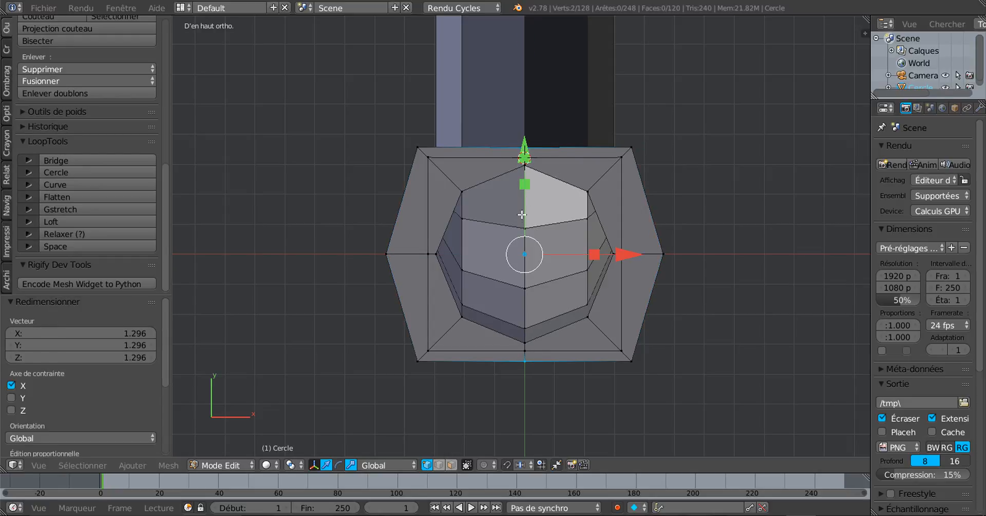
{"action": "key", "text": "s"}
{"action": "key", "text": "y"}
{"action": "left_click", "coordinate": [524, 169]}
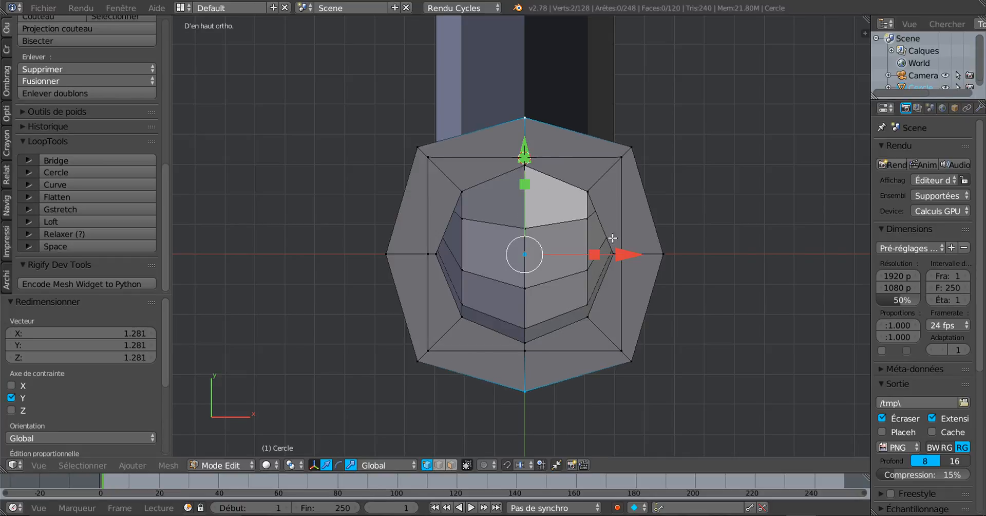
Round the complete outer loop with the LoopTools circle operation using Best fit, and scale it down to about 0.973
{"action": "right_click", "coordinate": [653, 219], "text": "alt"}
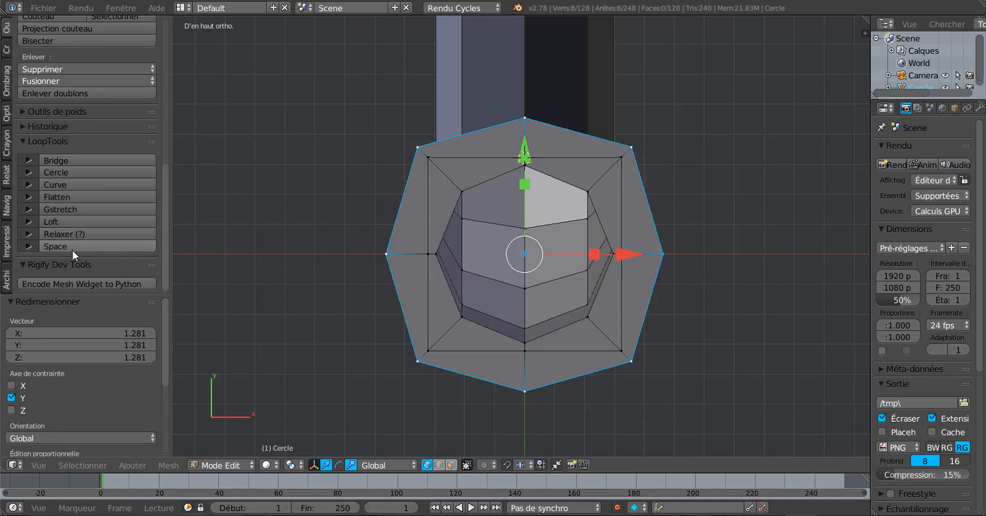
{"action": "left_click", "coordinate": [63, 171]}
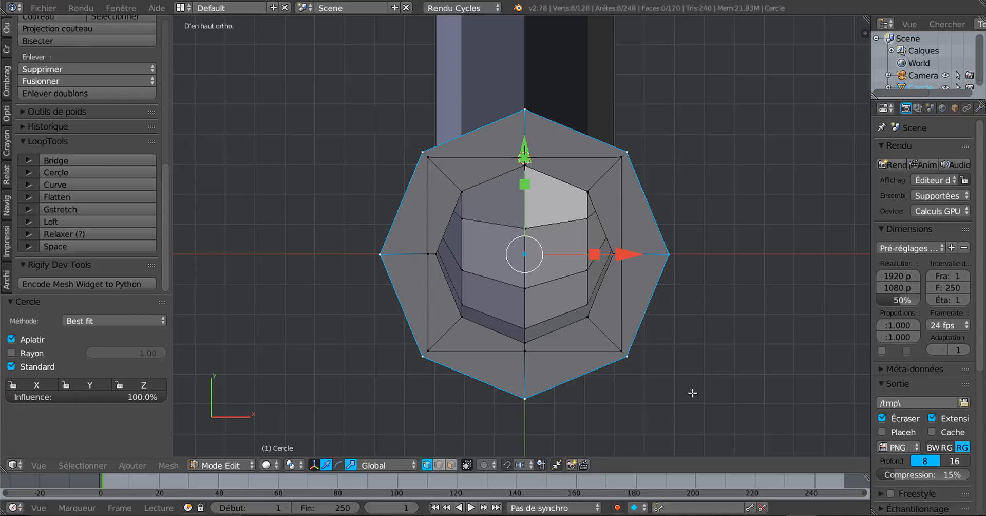
{"action": "key", "text": "KP_3"}
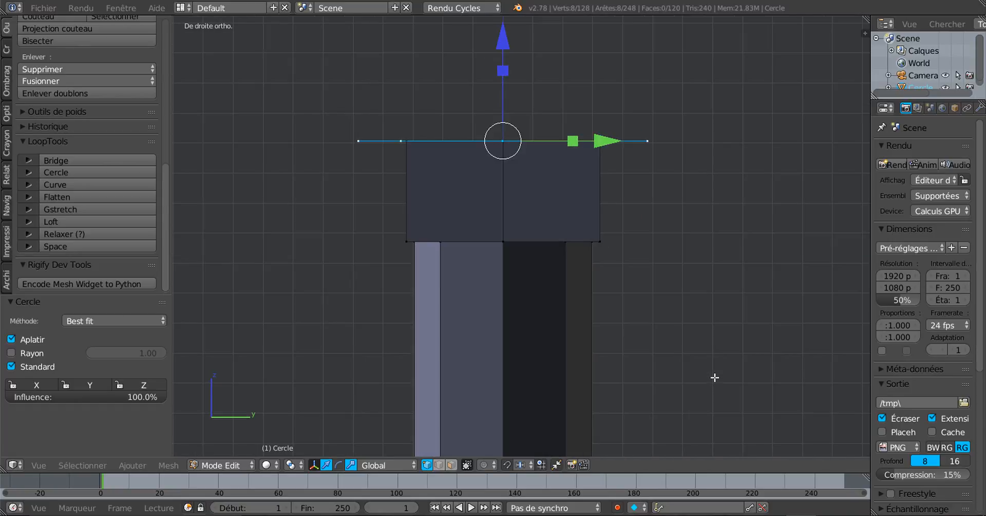
{"action": "middle_click_drag", "start_coordinate": [669, 304], "coordinate": [654, 346]}
{"action": "scroll", "coordinate": [667, 337], "scroll_direction": "up", "scroll_amount": 3}
{"action": "scroll", "coordinate": [654, 345], "scroll_direction": "up", "scroll_amount": 2}
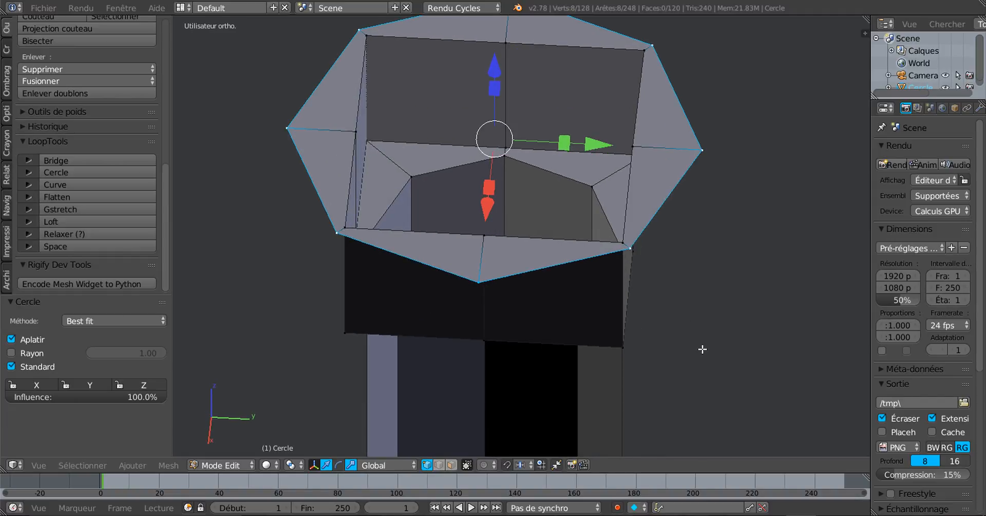
{"action": "key", "text": "s"}
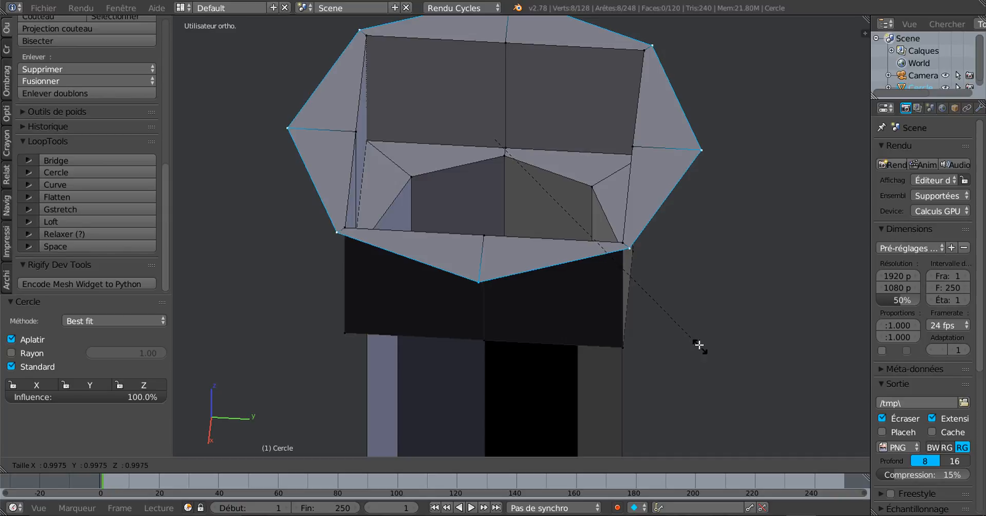
{"action": "left_click", "coordinate": [662, 280]}
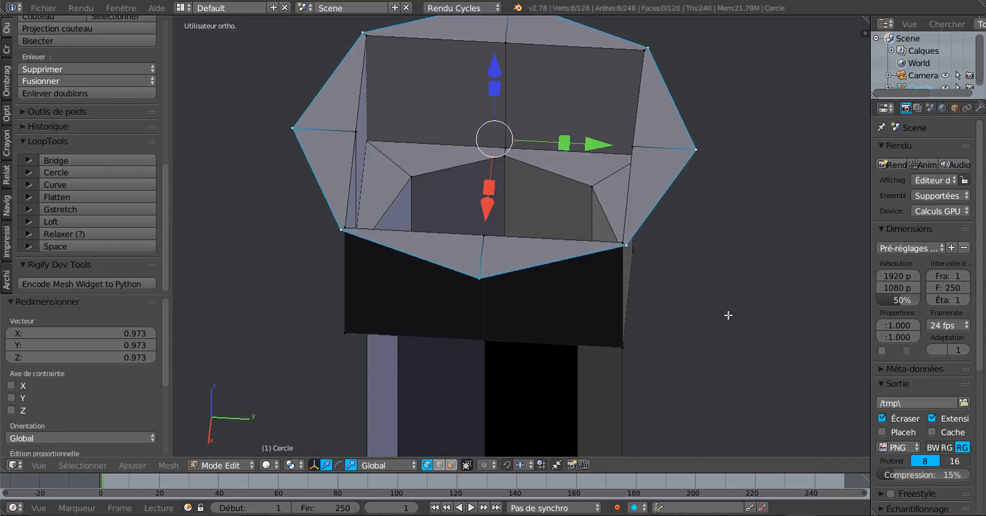
{"action": "key", "text": "KP_3"}
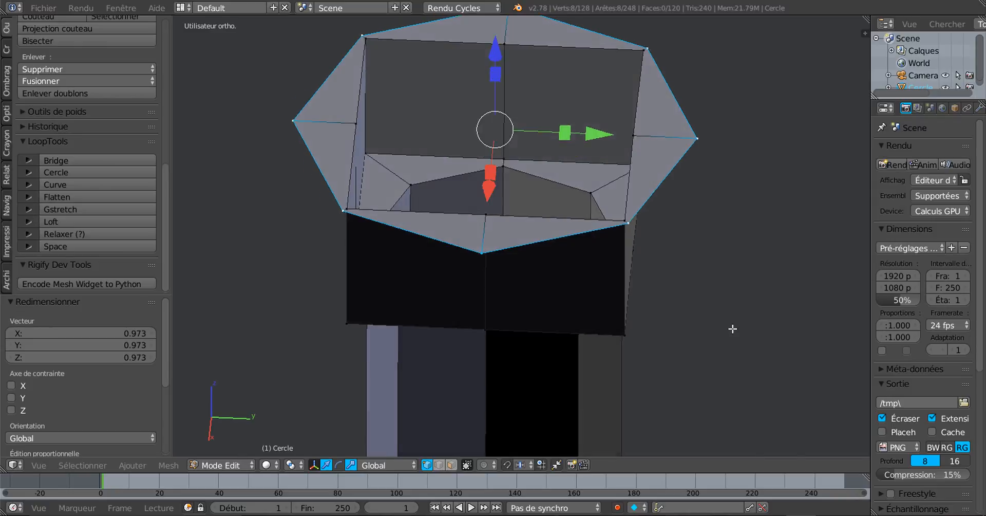
Extrude the nipple's rounded outer loop straight up along Z in right side view to form an eight-sided barrel
{"action": "scroll", "coordinate": [714, 231], "scroll_direction": "down", "scroll_amount": 6}
{"action": "middle_click_drag", "start_coordinate": [714, 231], "coordinate": [700, 326], "text": "shift"}
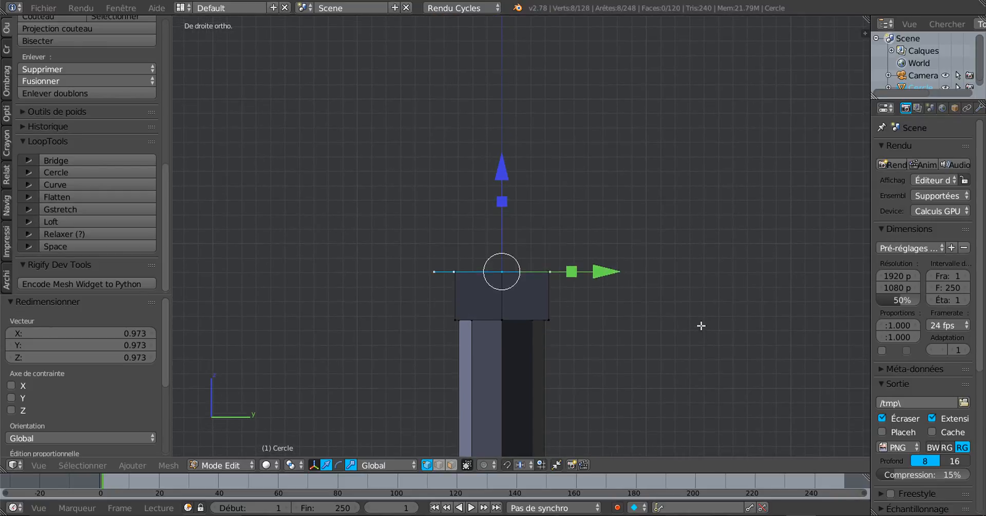
{"action": "key", "text": "e"}
{"action": "right_click", "coordinate": [689, 337]}
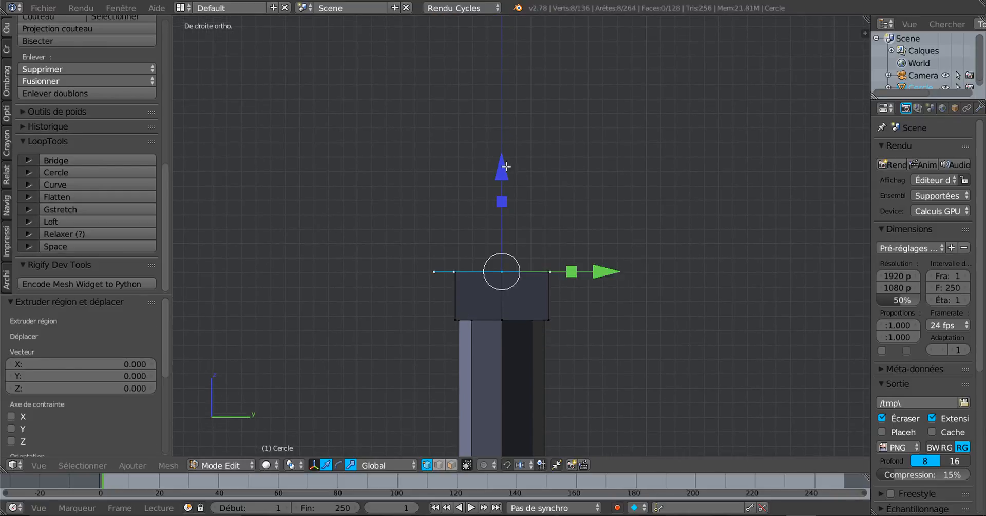
{"action": "left_click_drag", "start_coordinate": [507, 172], "coordinate": [515, 25]}
{"action": "middle_click_drag", "start_coordinate": [632, 240], "coordinate": [642, 343], "text": "shift"}
{"action": "left_click_drag", "start_coordinate": [516, 129], "coordinate": [517, 126]}
{"action": "scroll", "coordinate": [596, 216], "scroll_direction": "down", "scroll_amount": 5}
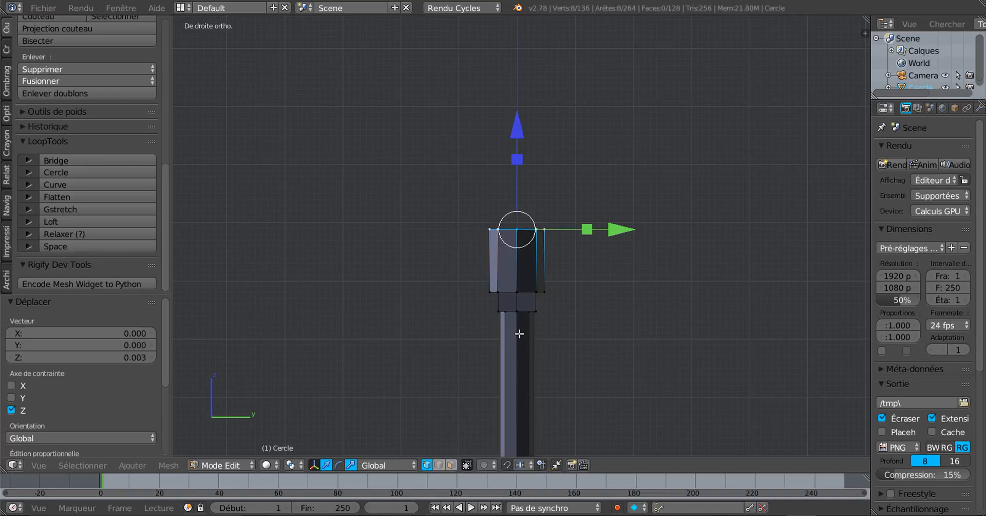
{"action": "scroll", "coordinate": [521, 333], "scroll_direction": "up", "scroll_amount": 2}
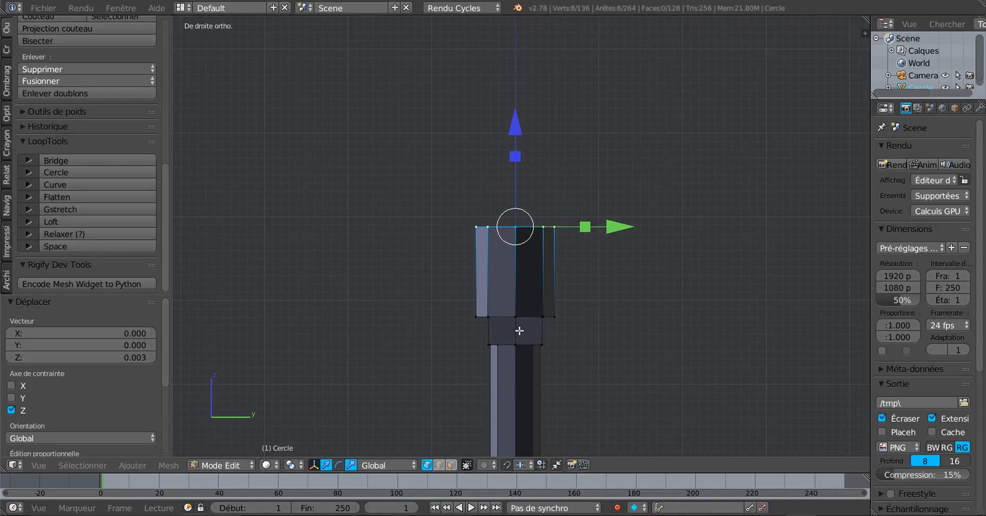
{"action": "scroll", "coordinate": [540, 332], "scroll_direction": "up", "scroll_amount": 2}
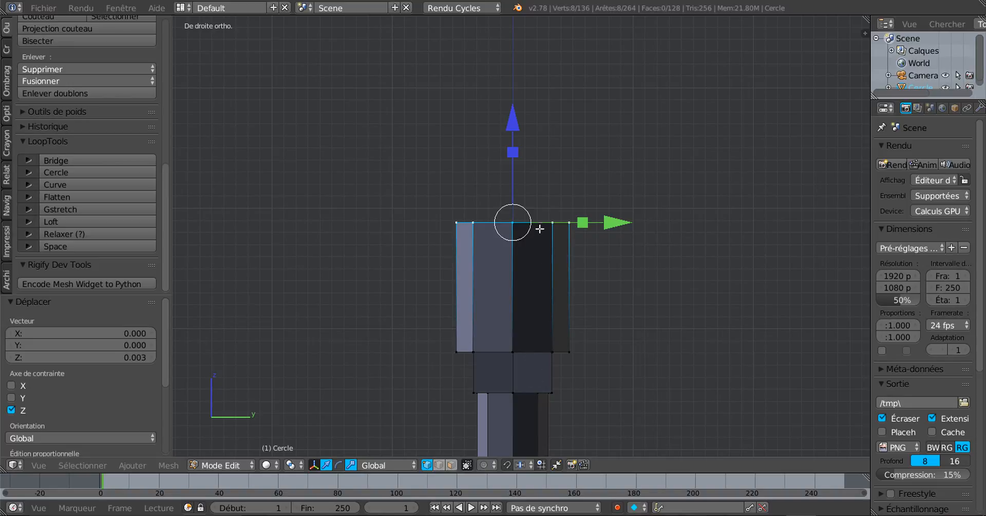
Adjust the barrel's height by lowering its top loop about 0.010 along Z and raising it about 0.011
{"action": "left_click_drag", "start_coordinate": [514, 120], "coordinate": [519, 132]}
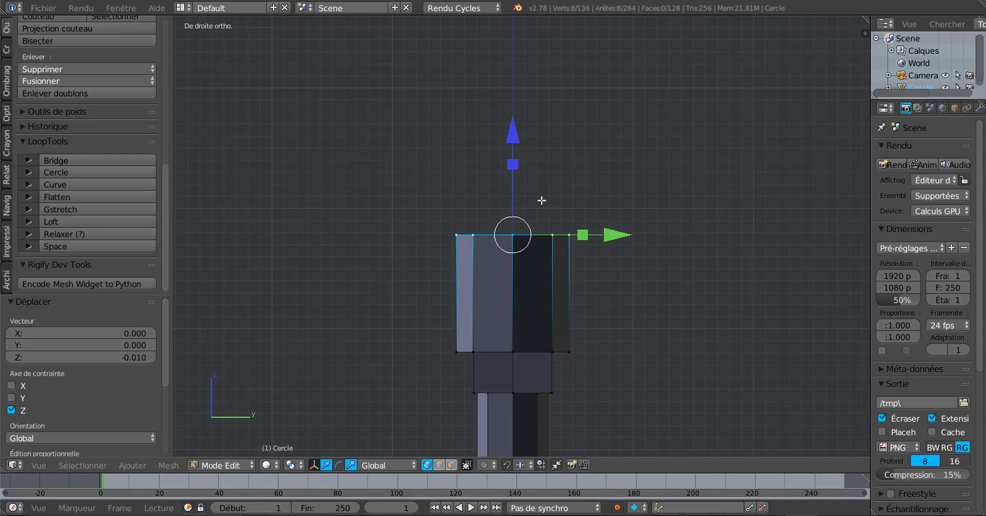
{"action": "middle_click_drag", "start_coordinate": [579, 274], "coordinate": [572, 176], "text": "shift"}
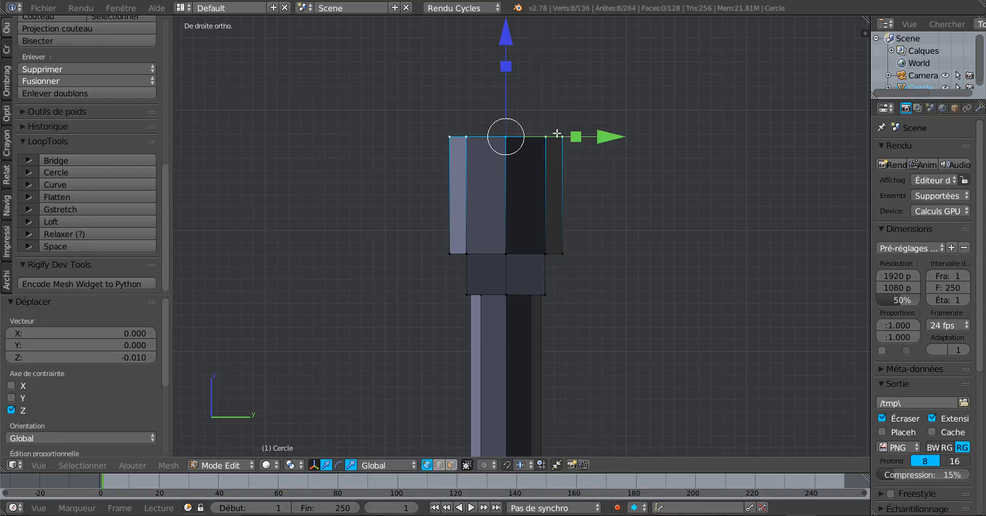
{"action": "left_click_drag", "start_coordinate": [510, 42], "coordinate": [514, 30]}
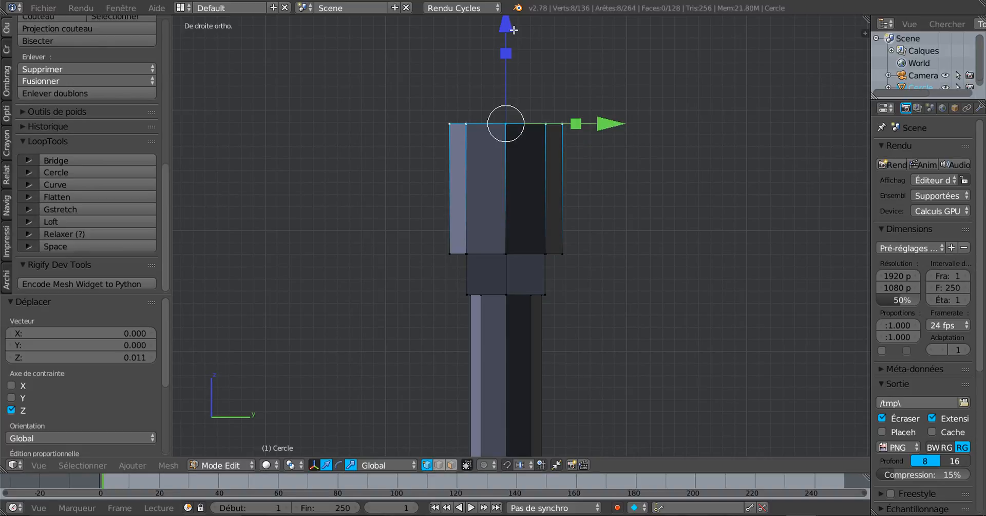
{"action": "scroll", "coordinate": [656, 170], "scroll_direction": "down", "scroll_amount": 2}
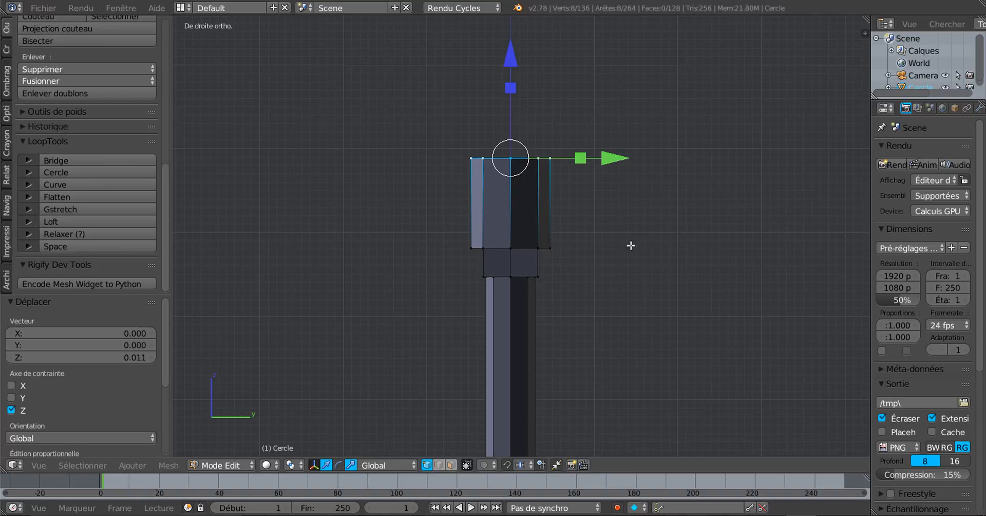
{"action": "scroll", "coordinate": [616, 273], "scroll_direction": "up", "scroll_amount": 2}
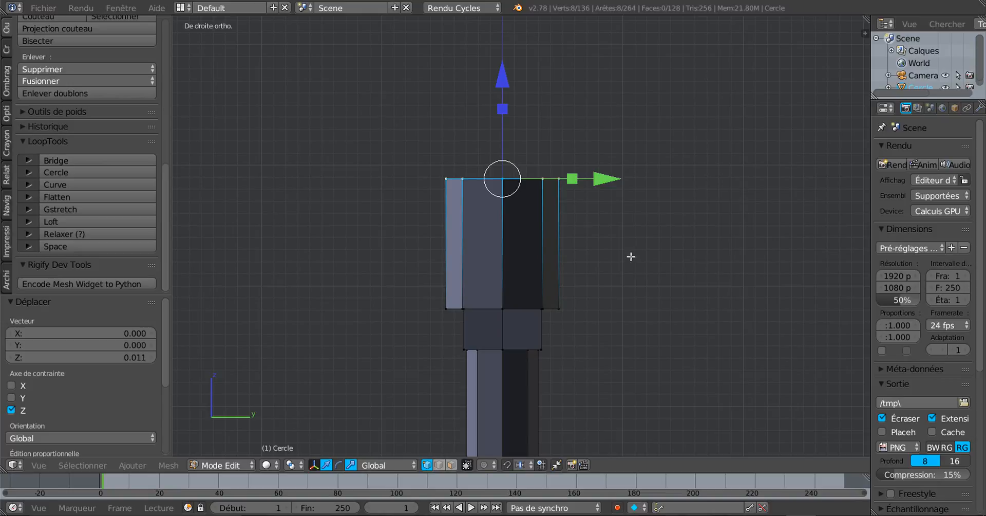
Extrude the barrel's top loop outward at a scale of about 1.179 and raise the new loop about 0.007 along Z
{"action": "key", "text": "e"}
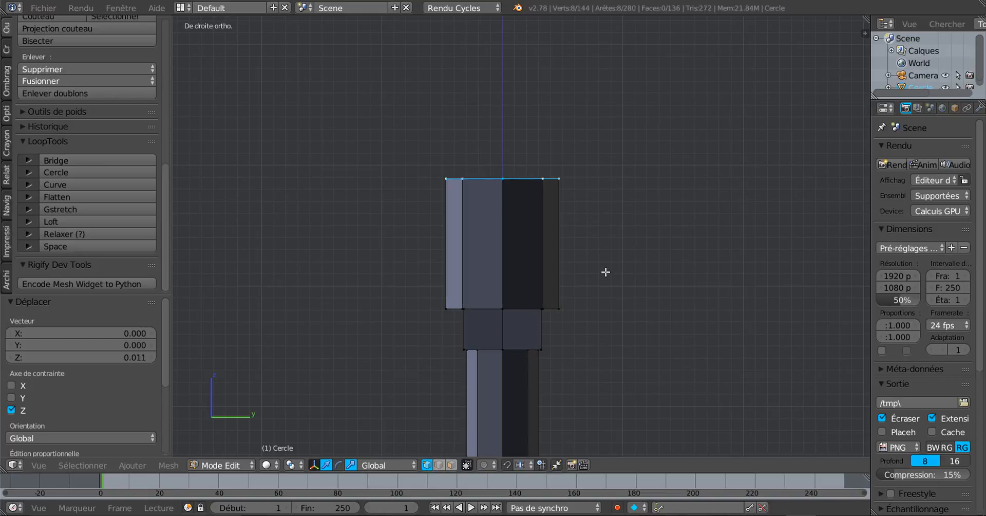
{"action": "key", "text": "s"}
{"action": "left_click", "coordinate": [634, 275]}
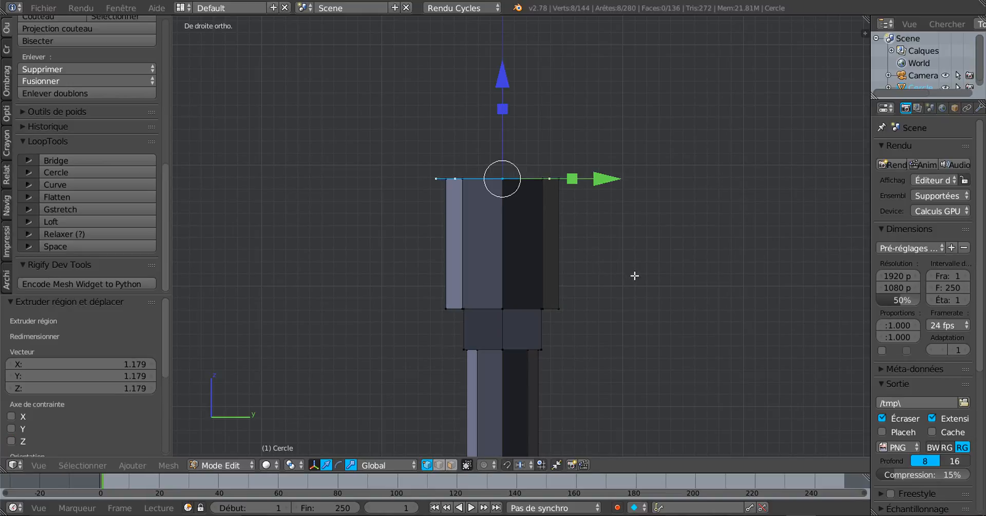
{"action": "left_click_drag", "start_coordinate": [509, 80], "coordinate": [508, 71]}
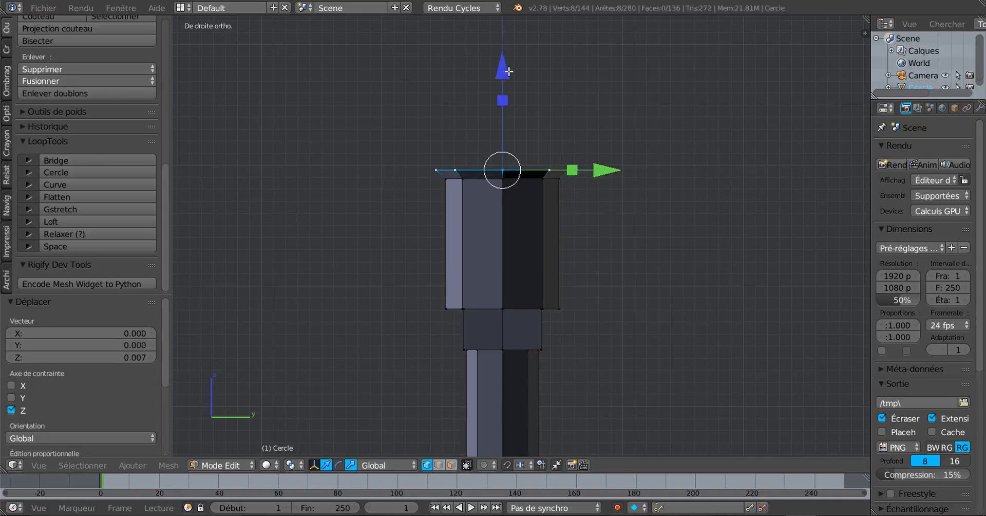
Extrude the flared top loop again, widen it slightly, and raise it about 0.011 along Z
{"action": "key", "text": "e"}
{"action": "key", "text": "s"}
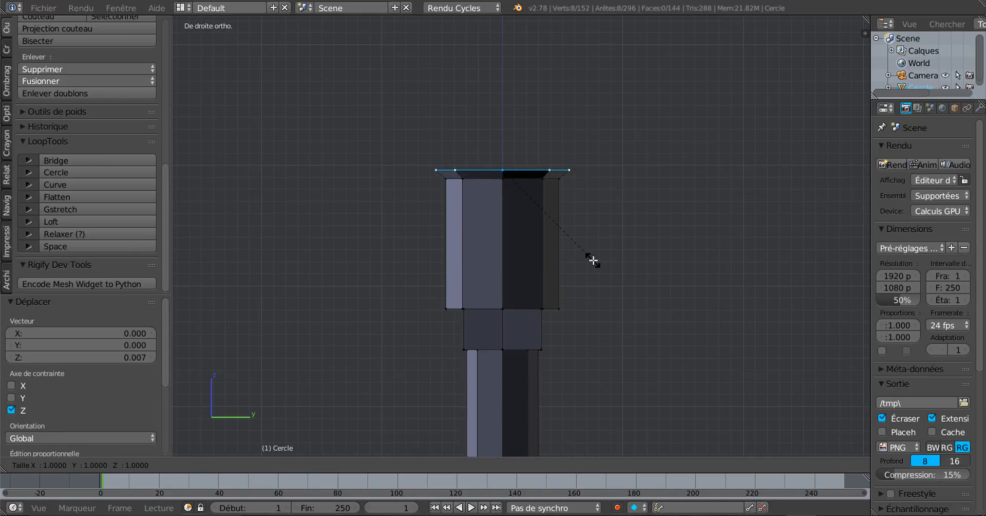
{"action": "left_click", "coordinate": [601, 260]}
{"action": "left_click_drag", "start_coordinate": [511, 77], "coordinate": [509, 60]}
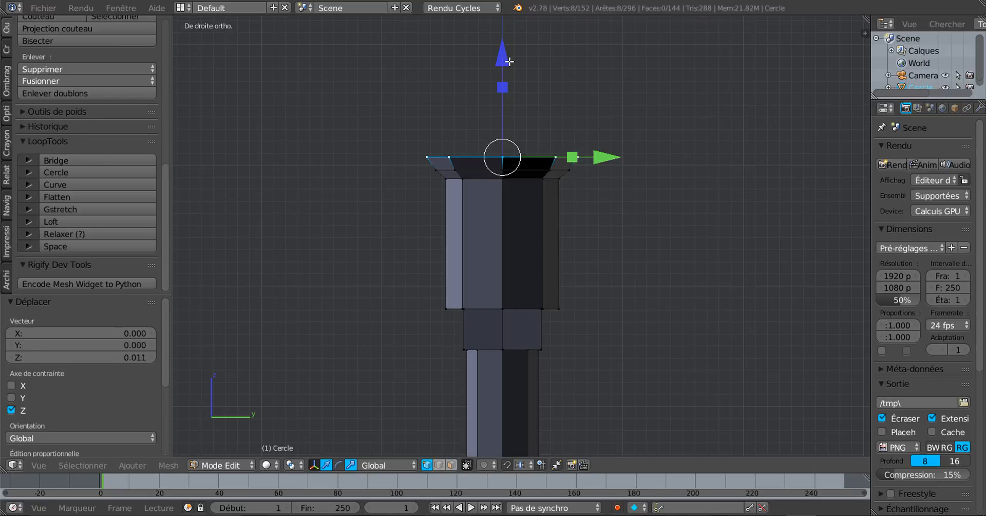
Extrude a third flare loop, scale it outward by about 1.088, and raise it about 0.013 along Z
{"action": "key", "text": "e"}
{"action": "key", "text": "s"}
{"action": "left_click", "coordinate": [613, 224]}
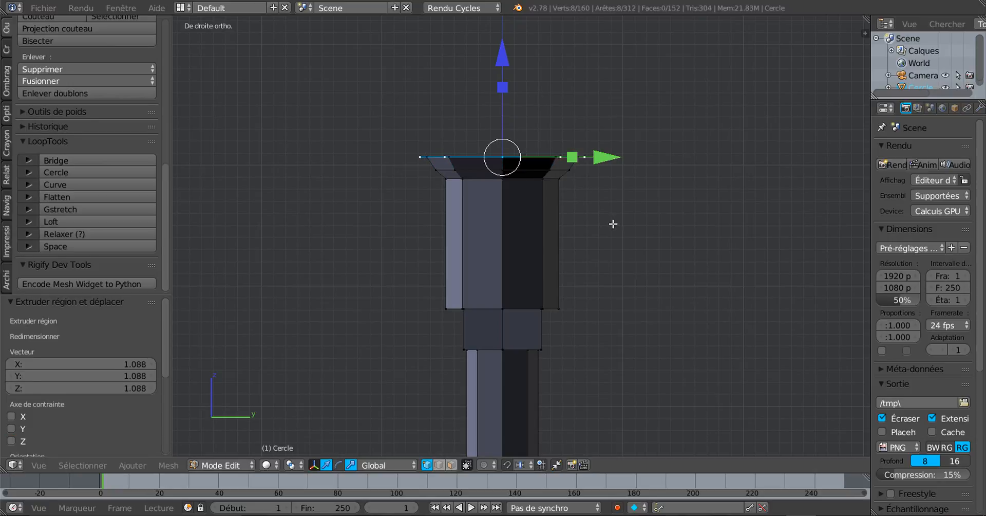
{"action": "left_click_drag", "start_coordinate": [505, 50], "coordinate": [505, 45]}
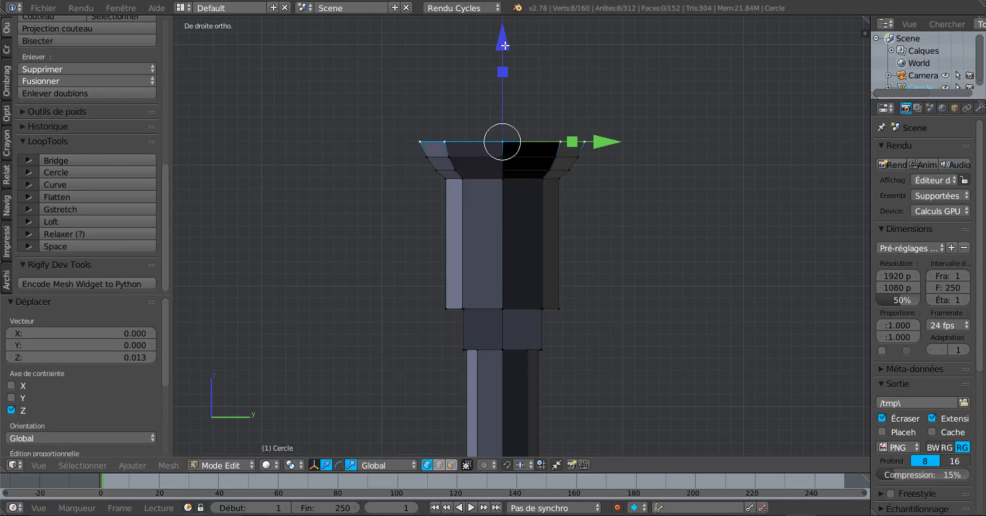
Extrude the widest loop up about 0.013 along Z and scale the new top loop in to about 0.917
{"action": "key", "text": "e"}
{"action": "right_click", "coordinate": [582, 240]}
{"action": "left_click_drag", "start_coordinate": [499, 44], "coordinate": [505, 27]}
{"action": "key", "text": "s"}
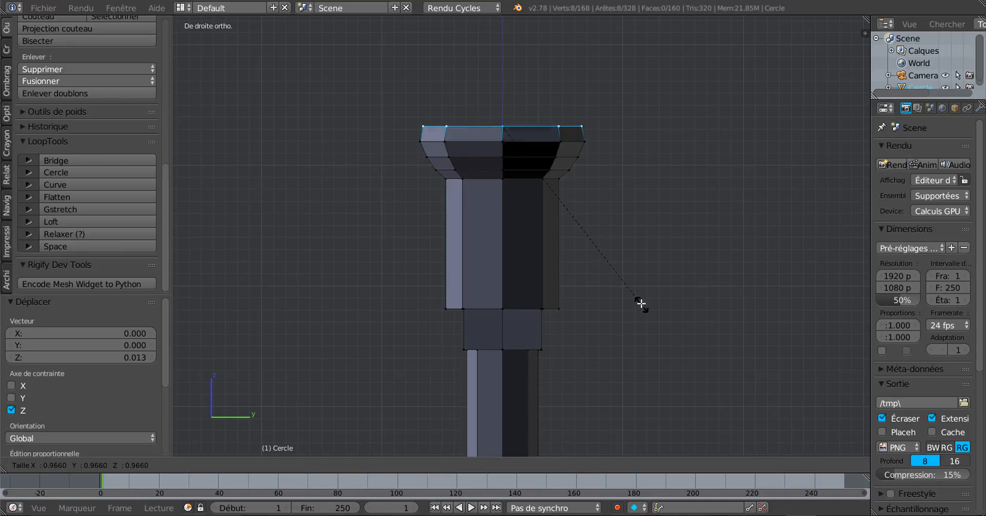
{"action": "left_click", "coordinate": [638, 293]}
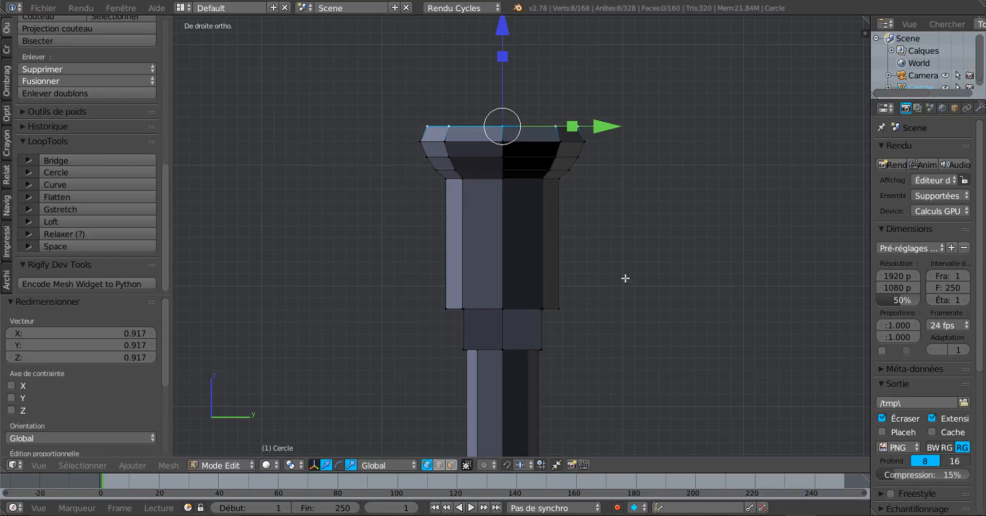
Select the head's widest edge loop, just below the top one, and scale it down to about 0.975
{"action": "middle_click_drag", "start_coordinate": [618, 180], "coordinate": [626, 268], "text": "shift"}
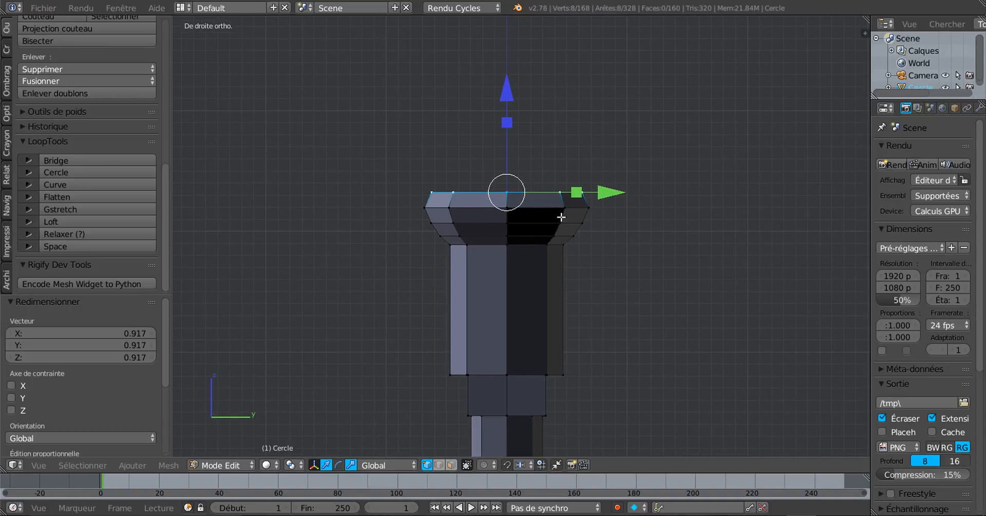
{"action": "right_click", "coordinate": [548, 206], "text": "alt"}
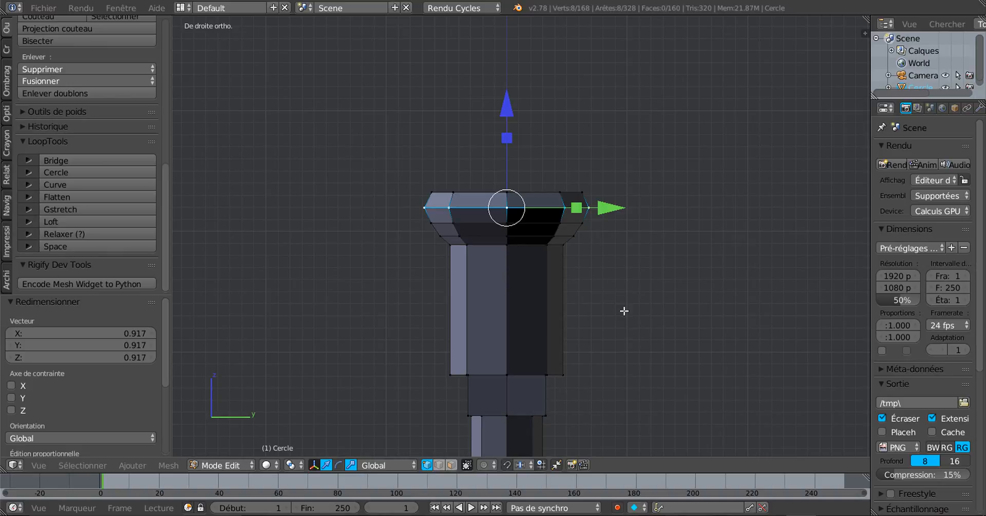
{"action": "key", "text": "s"}
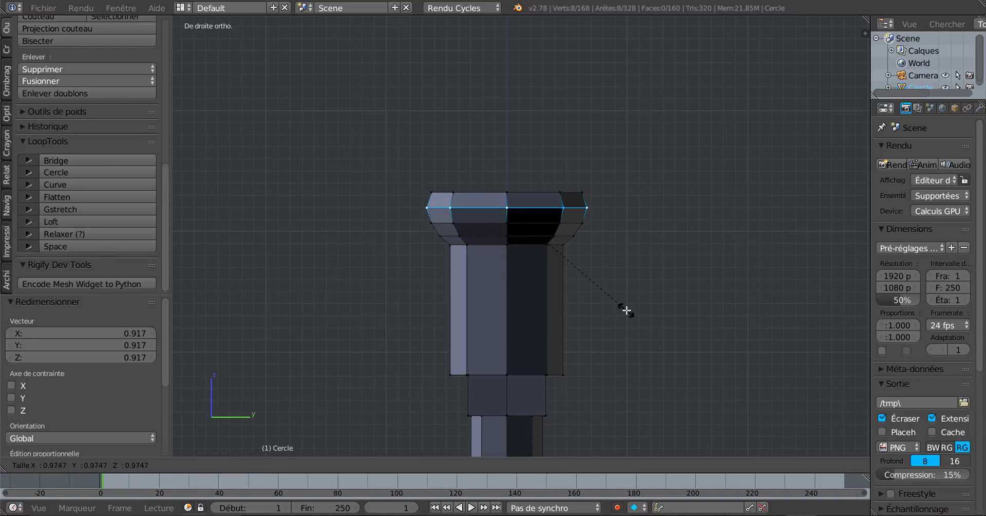
{"action": "left_click", "coordinate": [626, 310]}
Extrude the head's top edge loop upward along Z and scale the new loop in to about 0.709
{"action": "right_click", "coordinate": [552, 191], "text": "alt"}
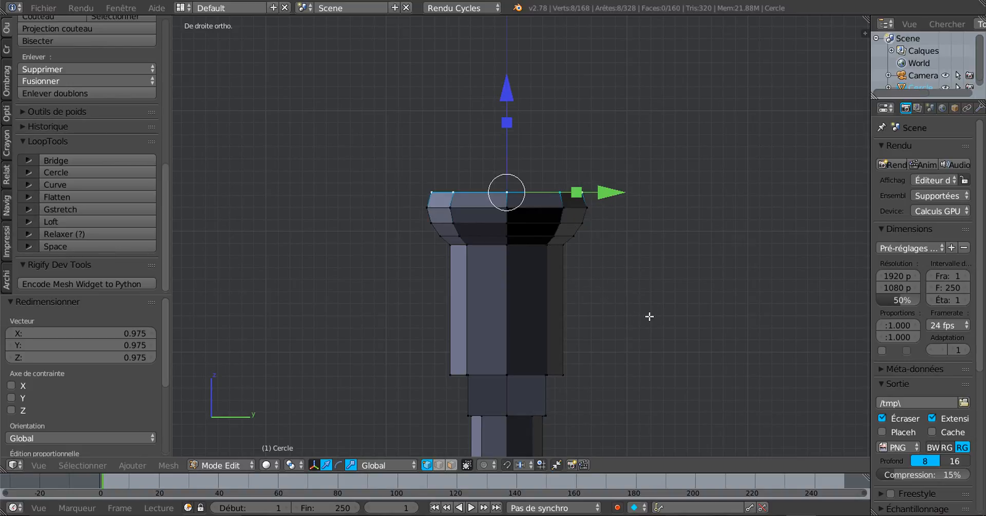
{"action": "key", "text": "e"}
{"action": "right_click", "coordinate": [639, 273]}
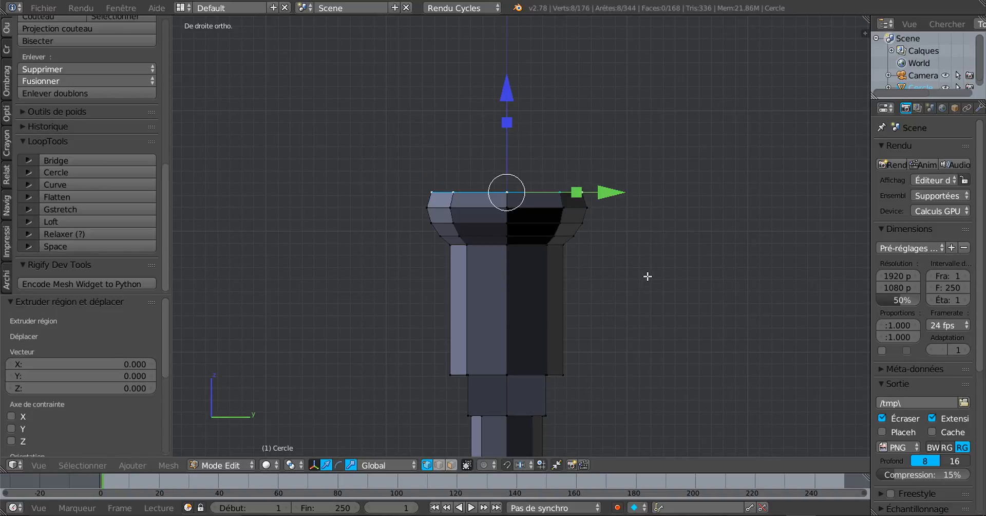
{"action": "left_click_drag", "start_coordinate": [511, 91], "coordinate": [514, 85]}
{"action": "key", "text": "s"}
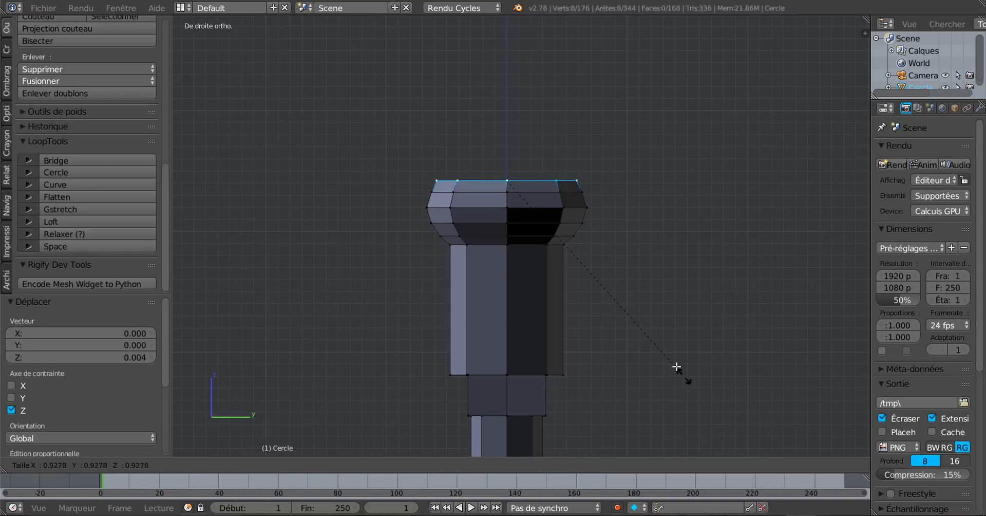
{"action": "left_click", "coordinate": [650, 322]}
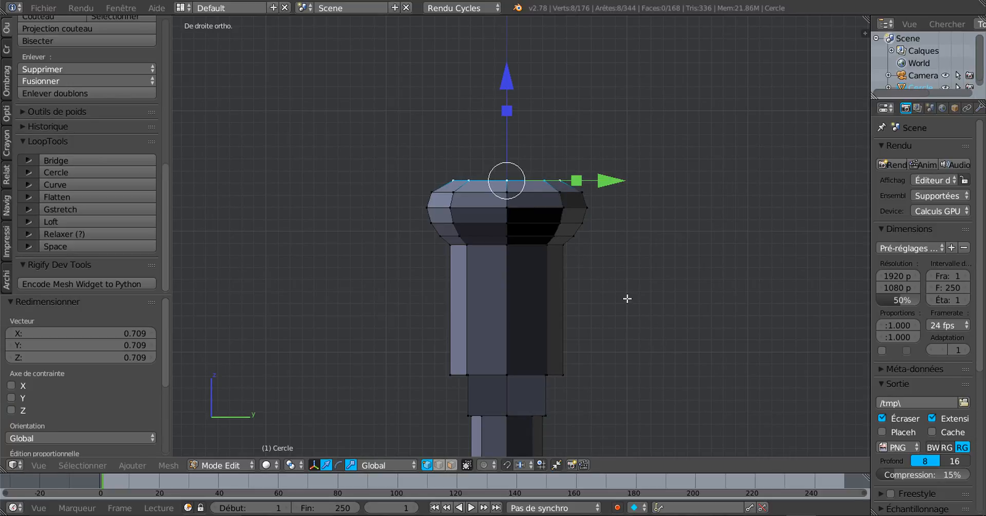
Extrude the top loop inward, collapse it to the centre at scale 0, and raise that point about 0.009 along Z
{"action": "key", "text": "e"}
{"action": "key", "text": "s"}
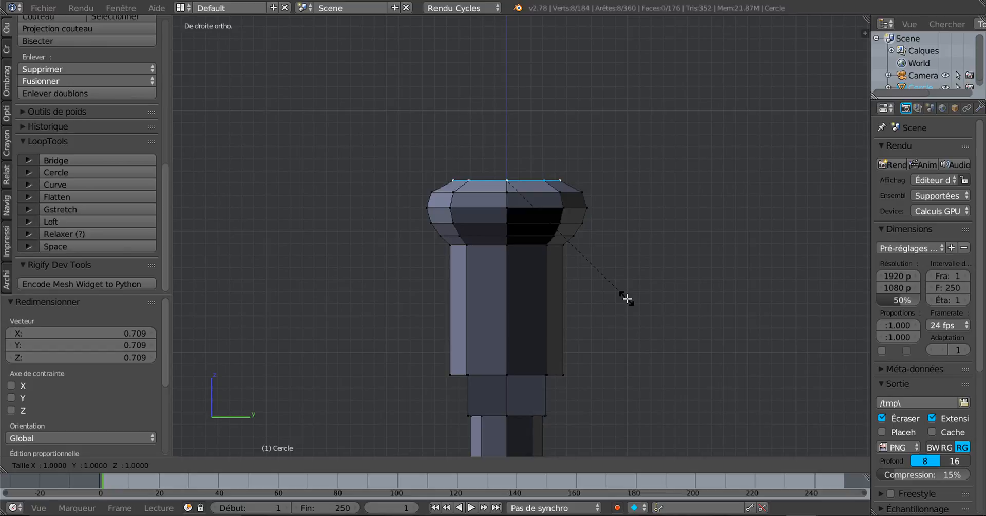
{"action": "right_click", "coordinate": [626, 297]}
{"action": "middle_click_drag", "start_coordinate": [672, 292], "coordinate": [635, 355]}
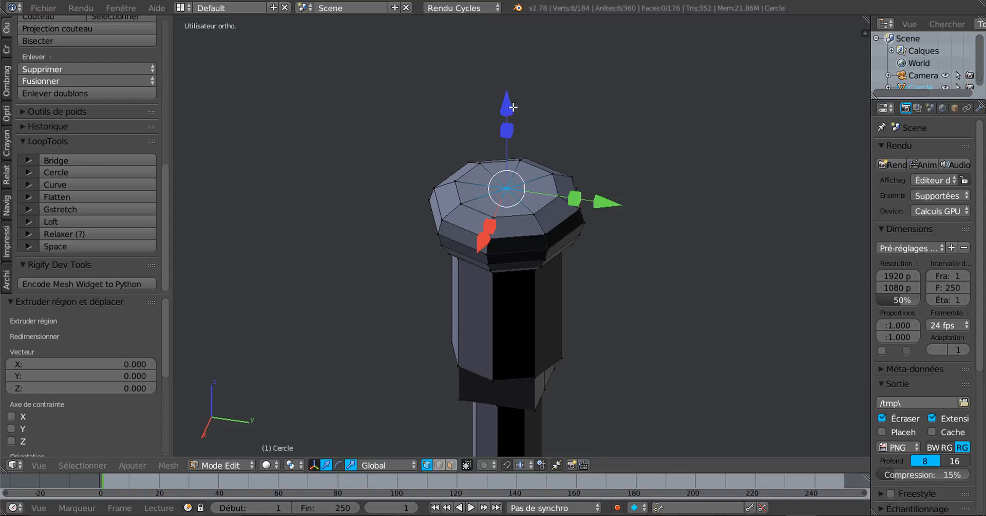
{"action": "left_click_drag", "start_coordinate": [513, 107], "coordinate": [513, 103]}
{"action": "middle_click_drag", "start_coordinate": [514, 102], "coordinate": [654, 160]}
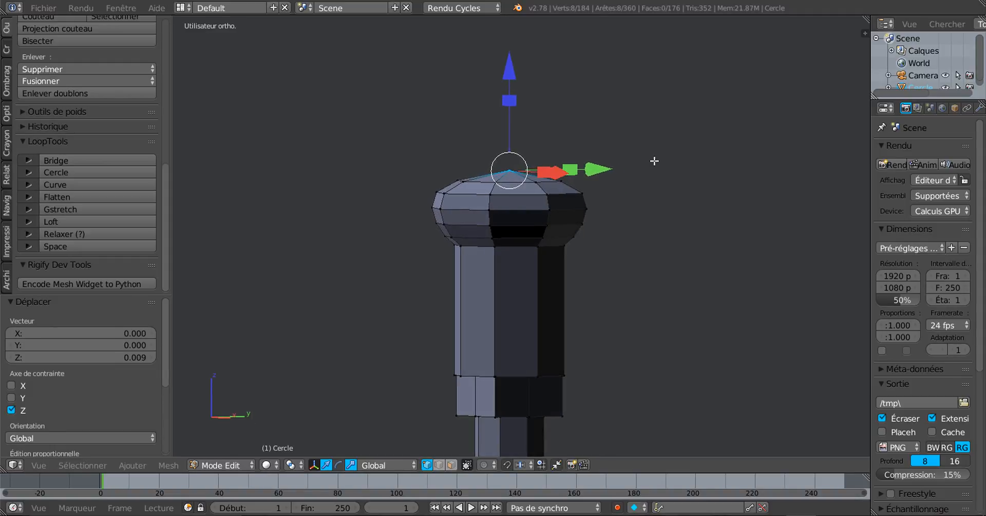
Select all the domed head's vertices above the barrel's top edge and flatten the head by scaling it down along Z
{"action": "key", "text": "KP_1"}
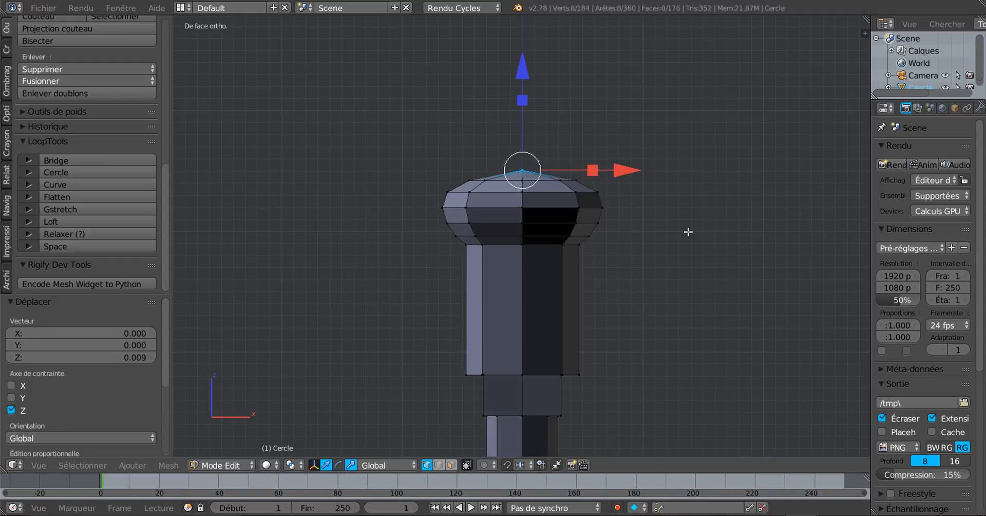
{"action": "key", "text": "KP_3"}
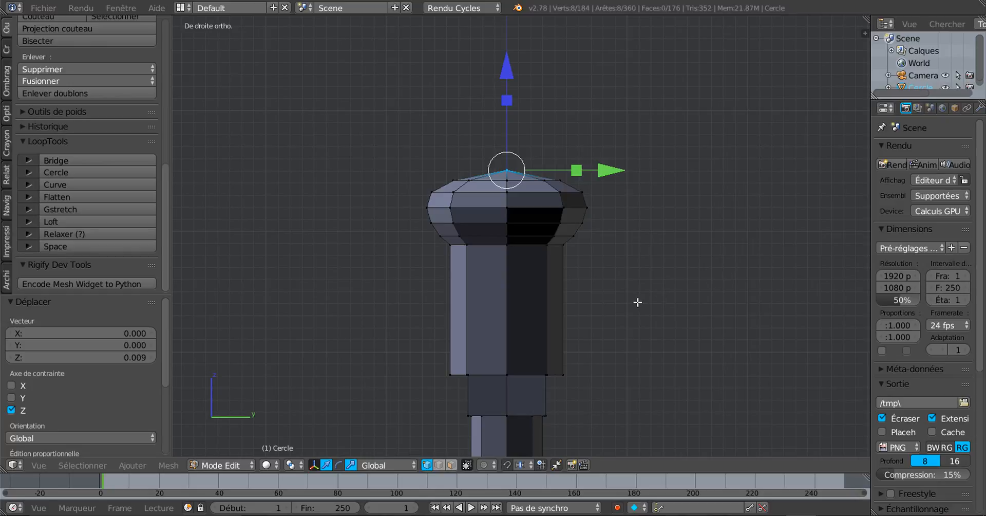
{"action": "key", "text": "z"}
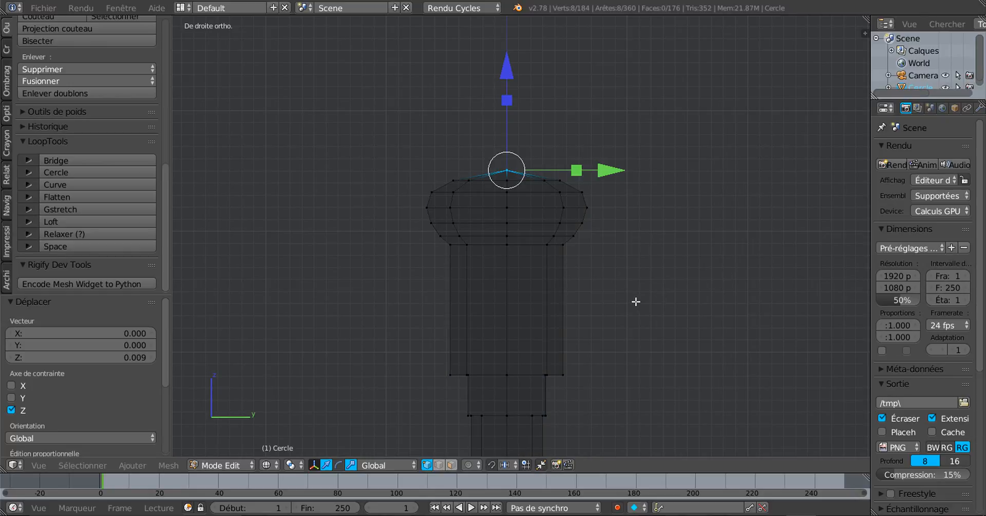
{"action": "key", "text": "c"}
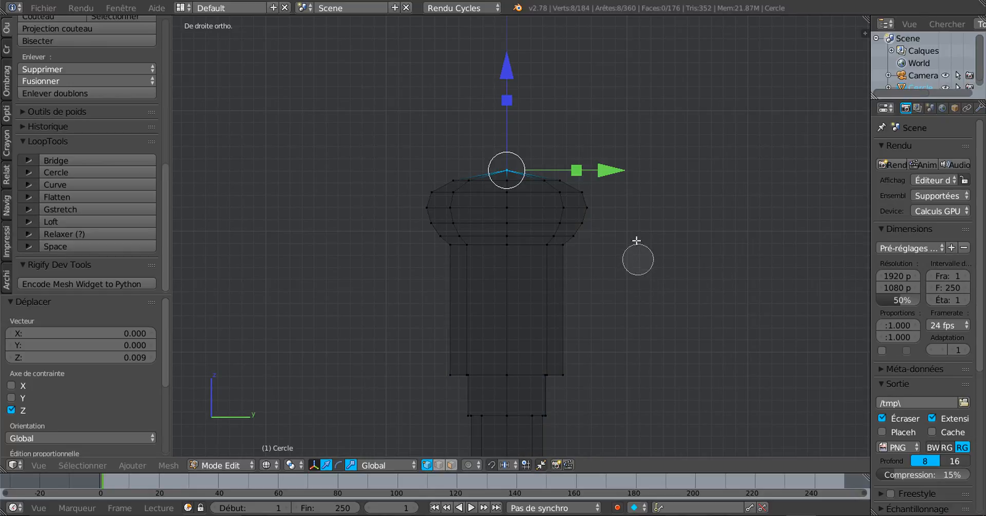
{"action": "mouse_move", "coordinate": [597, 207]}
{"action": "left_mouse_down"}
{"action": "mouse_move", "coordinate": [546, 217]}
{"action": "mouse_move", "coordinate": [431, 210]}
{"action": "mouse_move", "coordinate": [570, 200]}
{"action": "mouse_move", "coordinate": [503, 221]}
{"action": "left_mouse_up"}
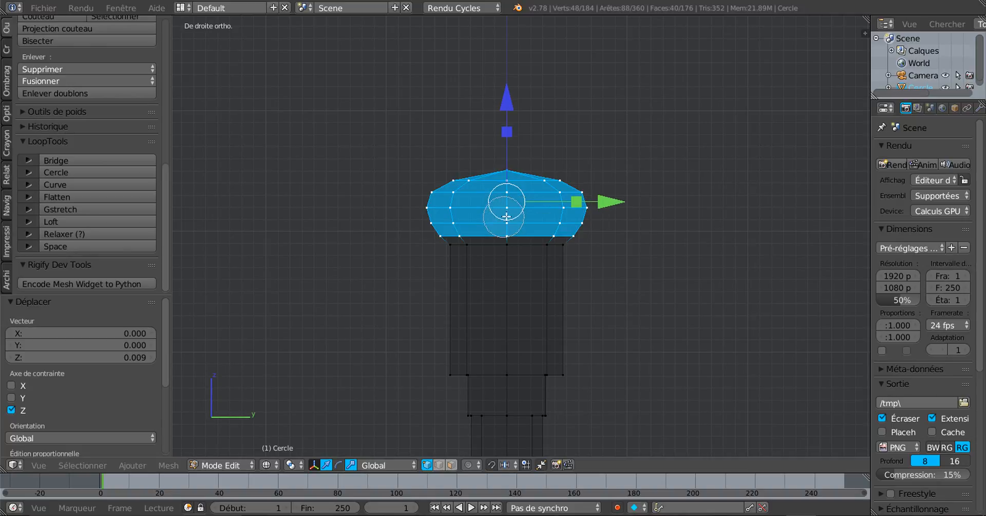
{"action": "right_click", "coordinate": [528, 210]}
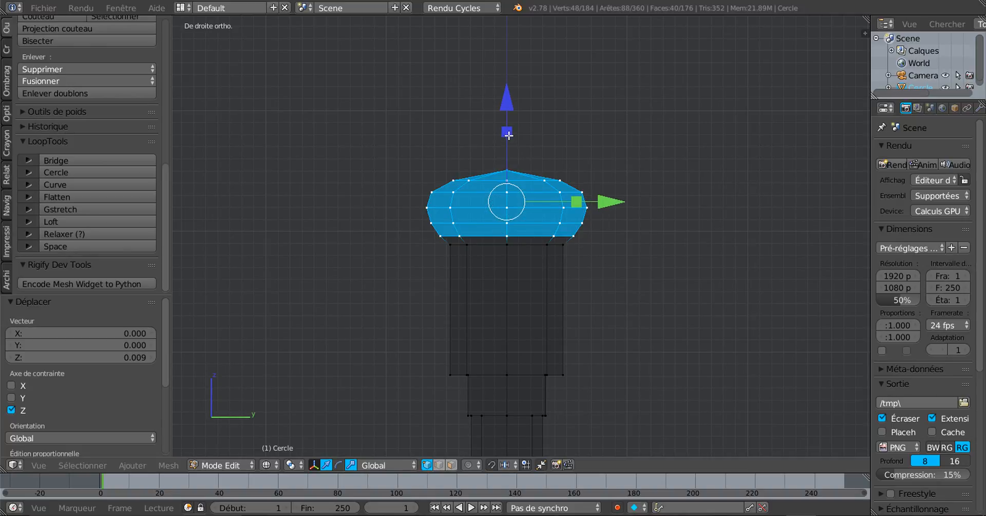
{"action": "left_click_drag", "start_coordinate": [509, 135], "coordinate": [511, 162]}
Return to Object Mode with solid display and add a Subdivision Surface modifier to the spoke
{"action": "key", "text": "Tab"}
{"action": "scroll", "coordinate": [613, 206], "scroll_direction": "down", "scroll_amount": 3}
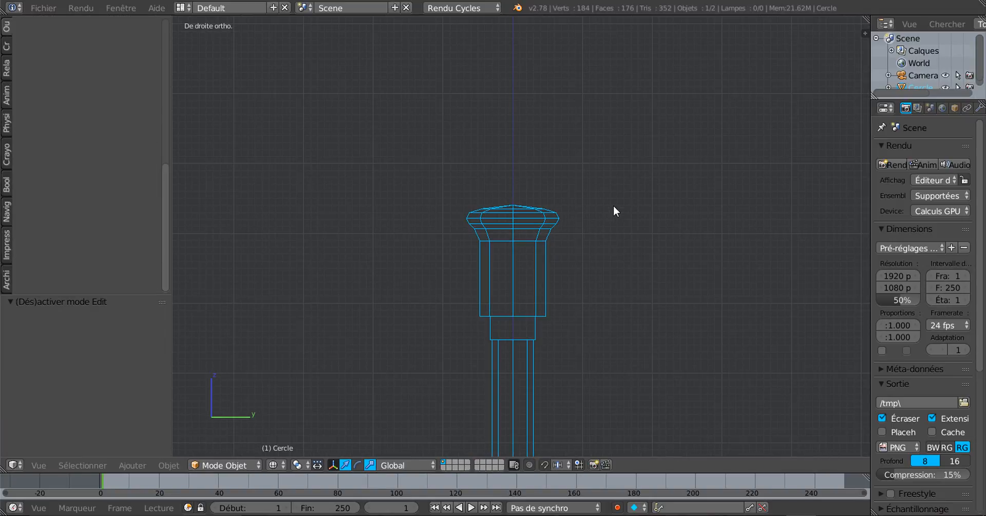
{"action": "key", "text": "z"}
{"action": "mouse_move", "coordinate": [614, 206]}
{"action": "middle_mouse_down"}
{"action": "mouse_move", "coordinate": [618, 251]}
{"action": "mouse_move", "coordinate": [645, 274]}
{"action": "mouse_move", "coordinate": [636, 225]}
{"action": "mouse_move", "coordinate": [604, 182]}
{"action": "mouse_move", "coordinate": [608, 148]}
{"action": "mouse_move", "coordinate": [625, 214]}
{"action": "mouse_move", "coordinate": [775, 220]}
{"action": "middle_mouse_up"}
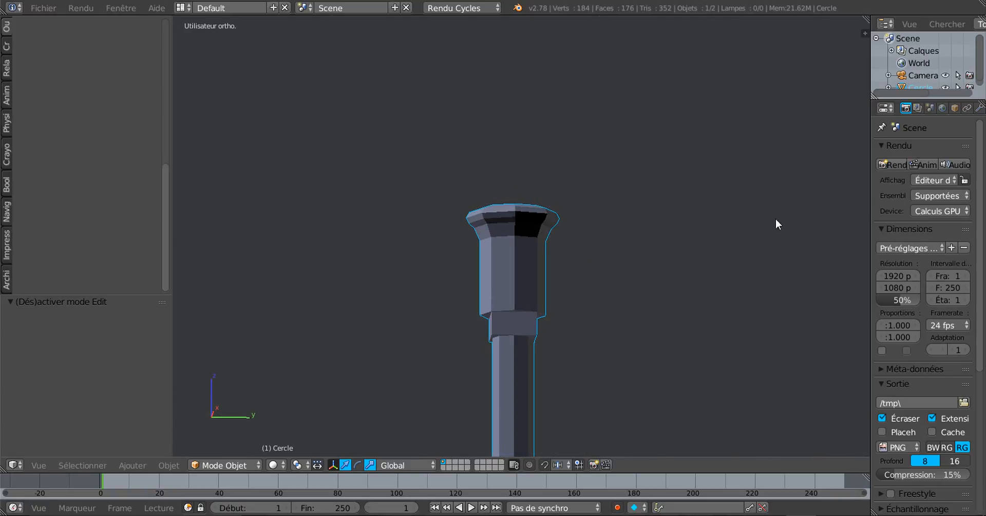
{"action": "left_click_drag", "start_coordinate": [870, 180], "coordinate": [754, 183]}
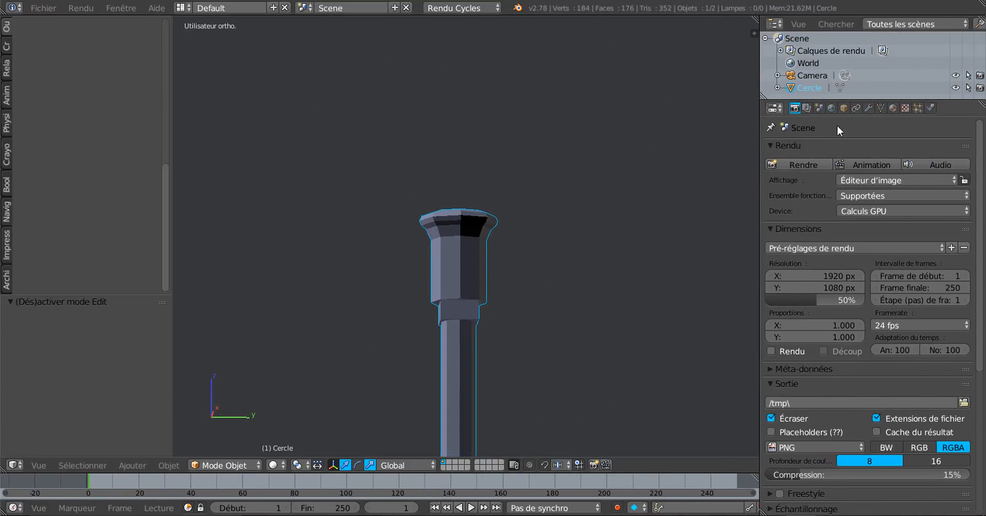
{"action": "left_click", "coordinate": [868, 108]}
{"action": "left_click", "coordinate": [851, 146]}
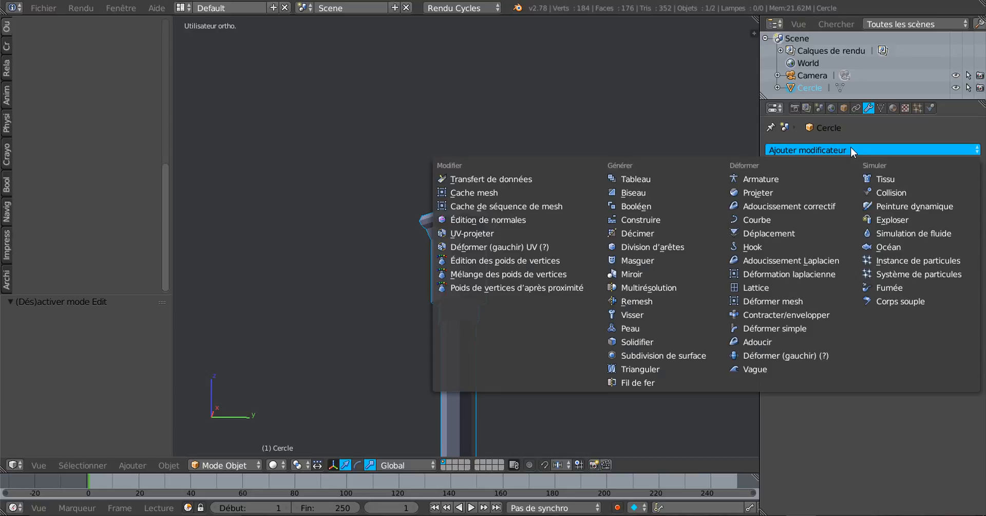
{"action": "left_click", "coordinate": [860, 148]}
{"action": "left_click", "coordinate": [860, 148]}
{"action": "left_click", "coordinate": [655, 354]}
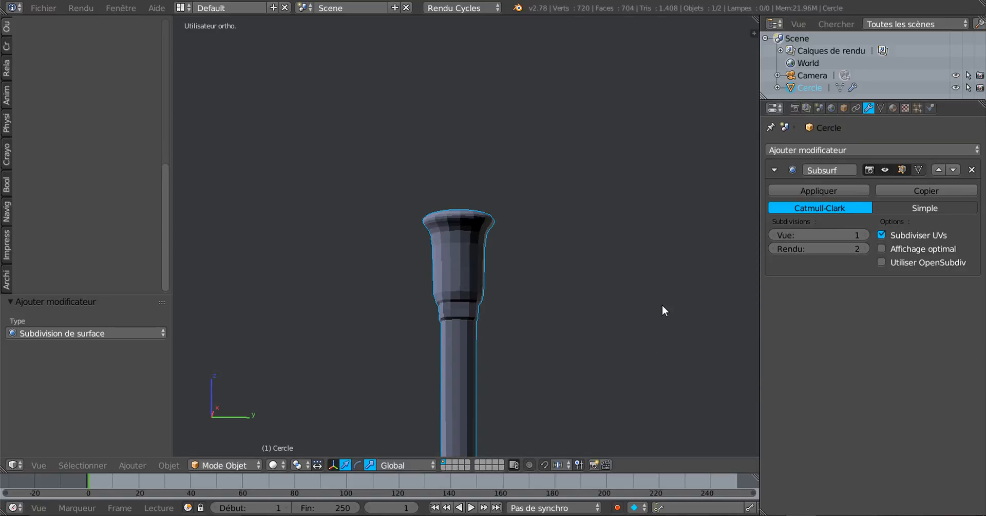
{"action": "scroll", "coordinate": [662, 307], "scroll_direction": "up", "scroll_amount": 2}
{"action": "middle_click_drag", "start_coordinate": [554, 297], "coordinate": [671, 265], "text": "shift"}
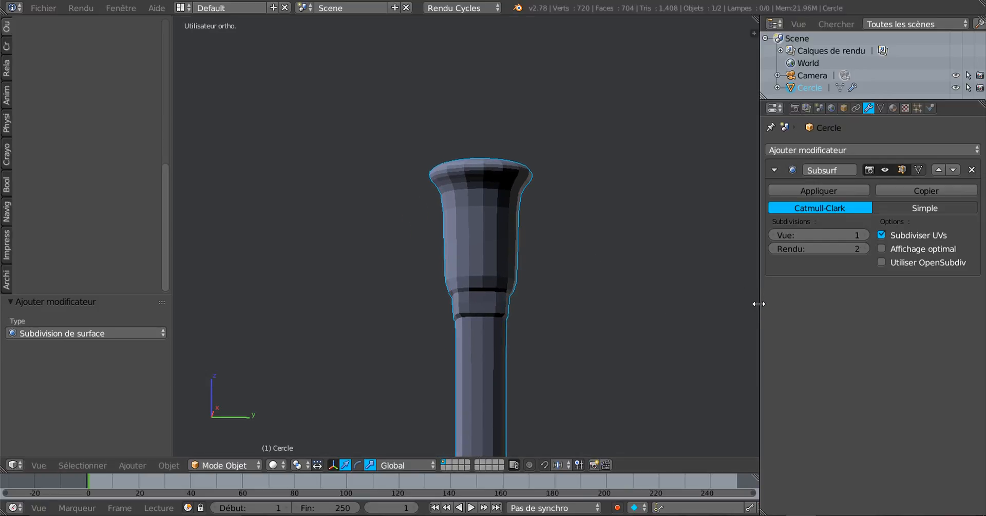
{"action": "left_click_drag", "start_coordinate": [759, 303], "coordinate": [891, 303]}
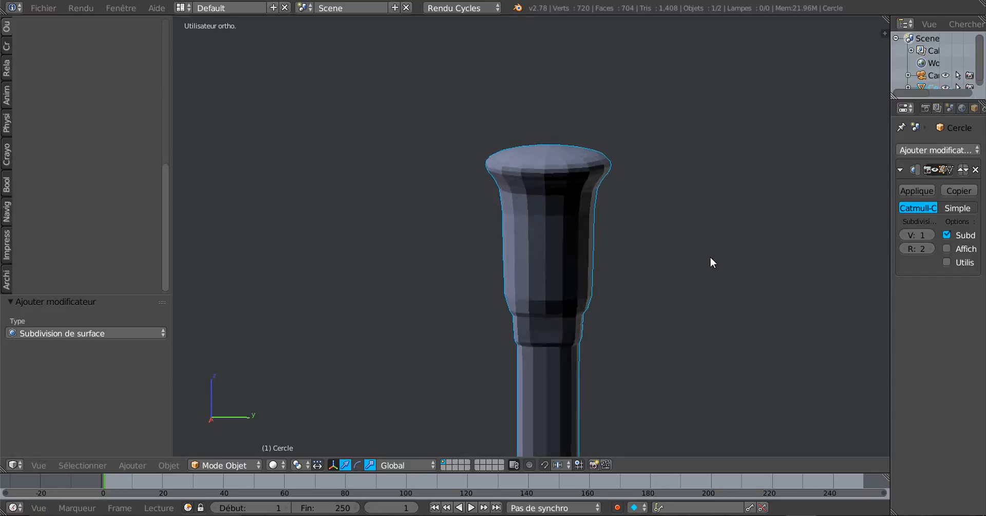
Apply smooth shading to the whole spoke
{"action": "scroll", "coordinate": [706, 255], "scroll_direction": "up", "scroll_amount": 2}
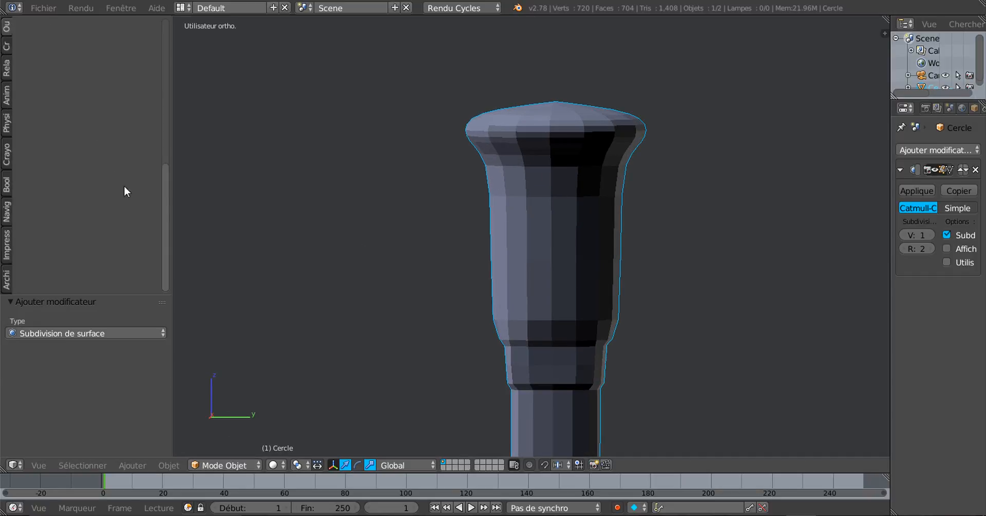
{"action": "left_click_drag", "start_coordinate": [163, 208], "coordinate": [166, 35]}
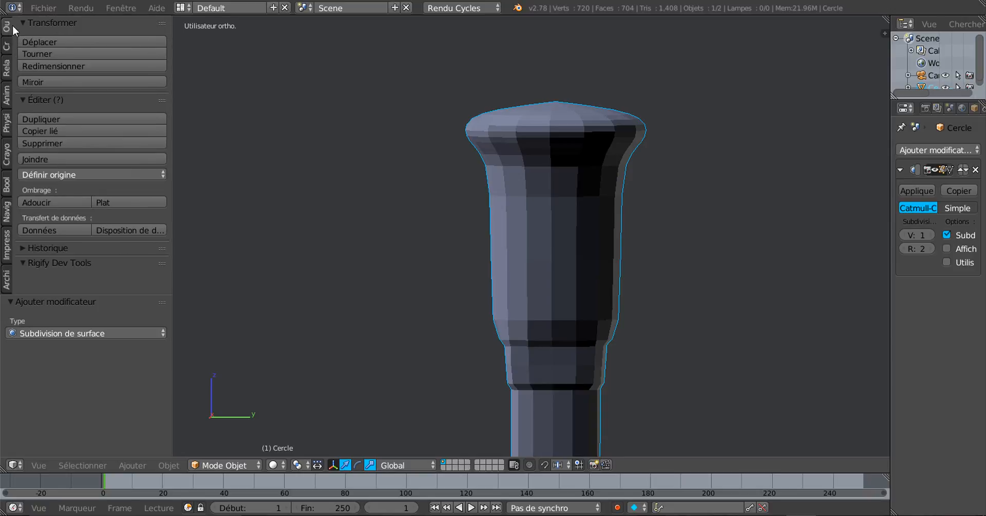
{"action": "left_click", "coordinate": [38, 199]}
{"action": "scroll", "coordinate": [573, 234], "scroll_direction": "down", "scroll_amount": 3}
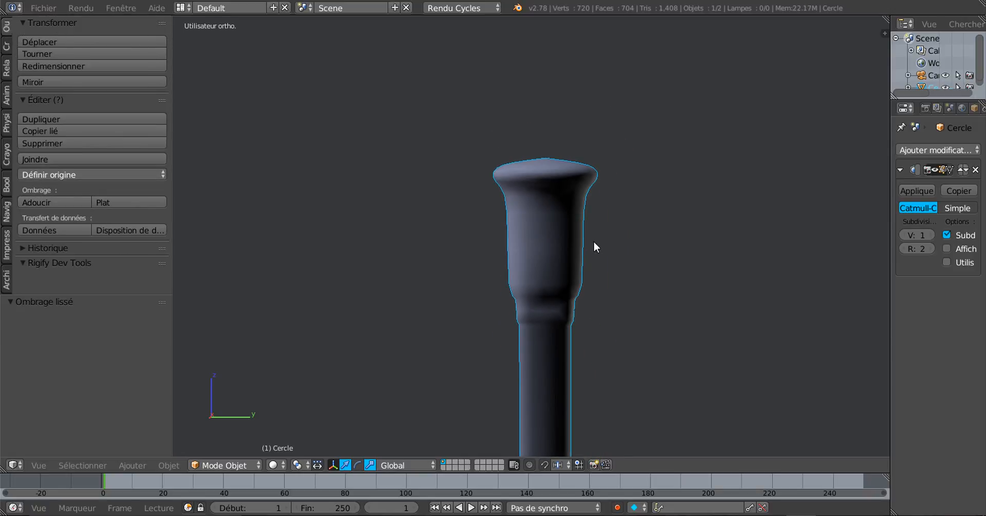
In Edit Mode, add two supporting loop cuts to the nipple barrel, slid to -0.963 near its top and 0.887 near its bottom
{"action": "key", "text": "Tab"}
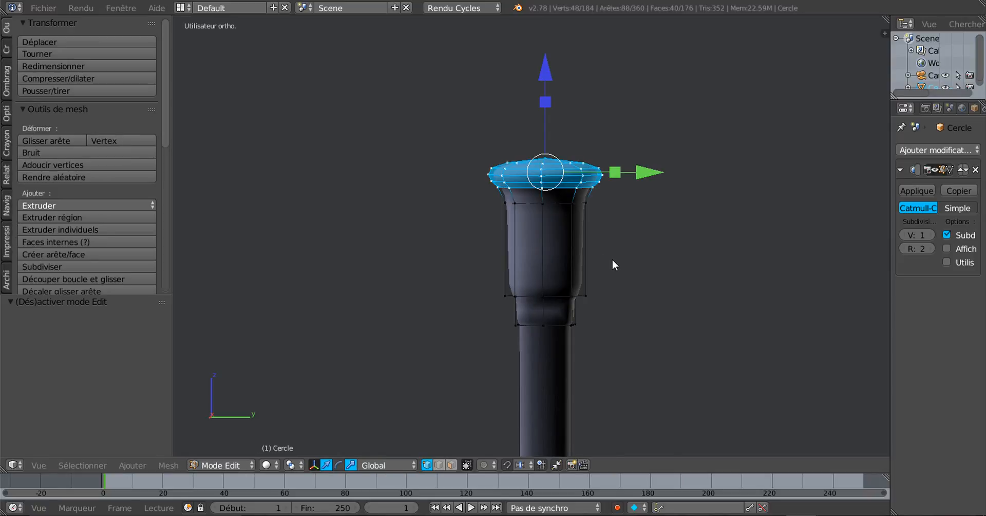
{"action": "scroll", "coordinate": [612, 260], "scroll_direction": "up", "scroll_amount": 2}
{"action": "key", "text": "ctrl+r"}
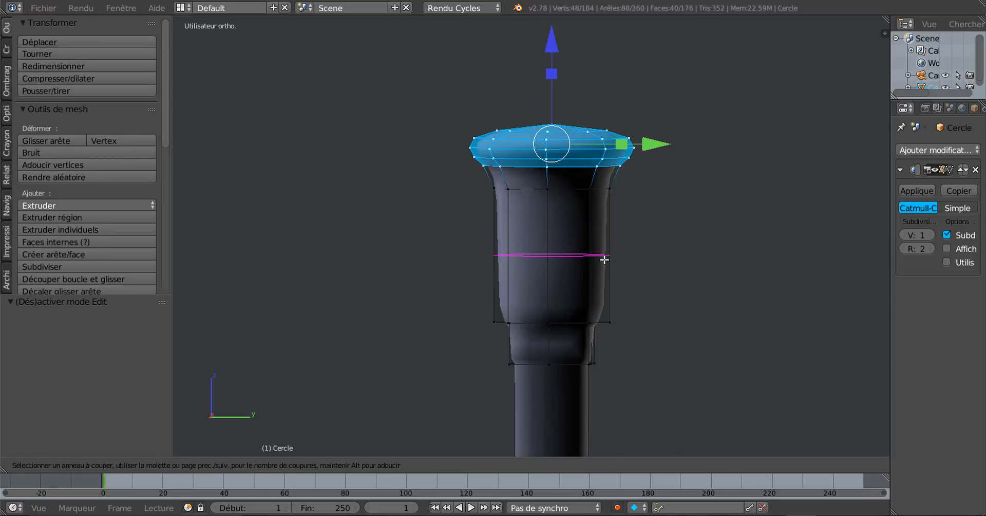
{"action": "left_click", "coordinate": [604, 255]}
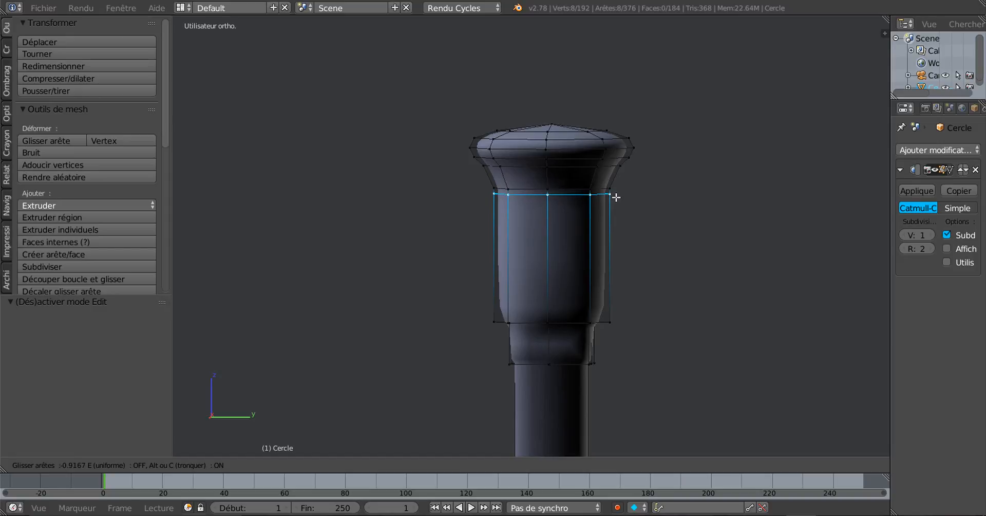
{"action": "left_click", "coordinate": [614, 200]}
{"action": "key", "text": "ctrl+r"}
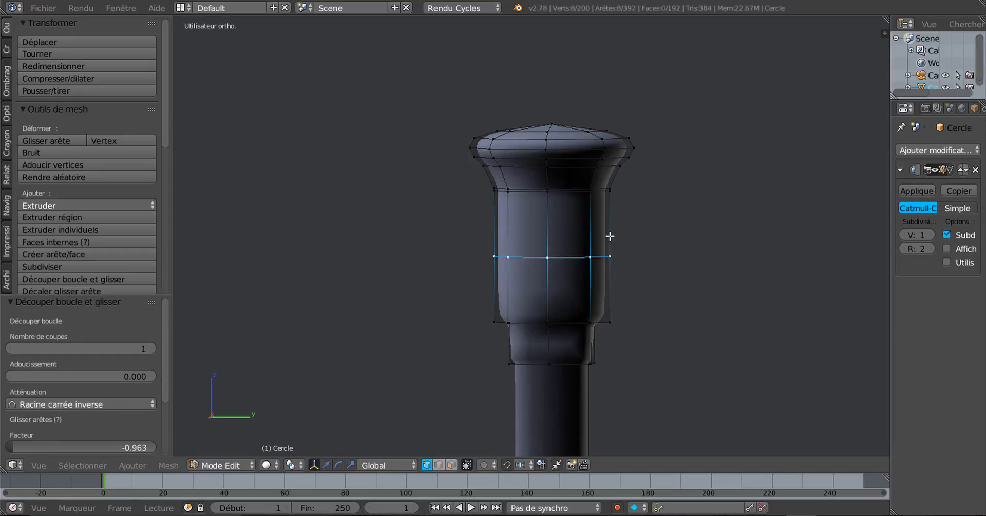
{"action": "left_click", "coordinate": [609, 239]}
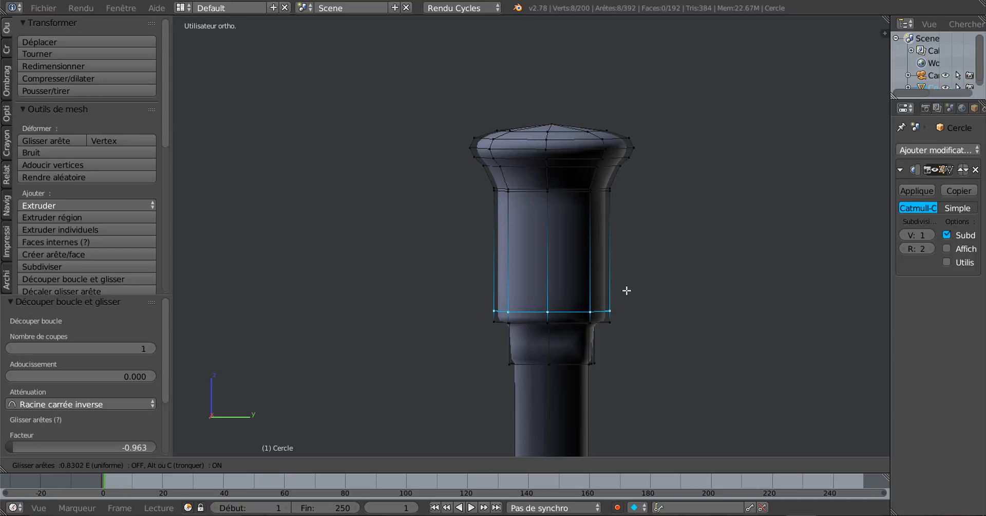
{"action": "left_click", "coordinate": [626, 293]}
Add two supporting loop cuts to the squared section below the barrel, slid to -0.914 near its top and 0.818 near its bottom
{"action": "middle_click_drag", "start_coordinate": [636, 331], "coordinate": [605, 220], "text": "shift"}
{"action": "scroll", "coordinate": [602, 215], "scroll_direction": "up", "scroll_amount": 3}
{"action": "key", "text": "ctrl+r"}
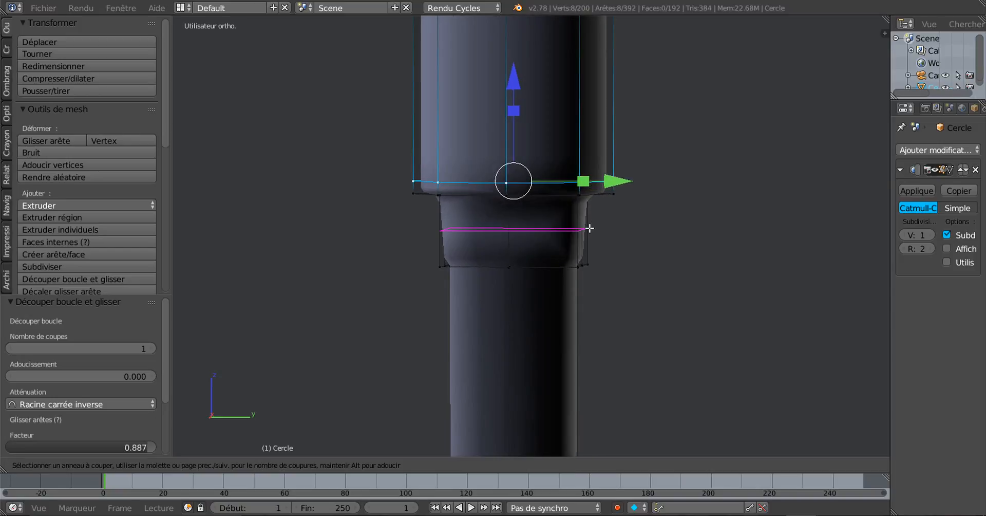
{"action": "left_click", "coordinate": [589, 226]}
{"action": "left_click", "coordinate": [600, 195]}
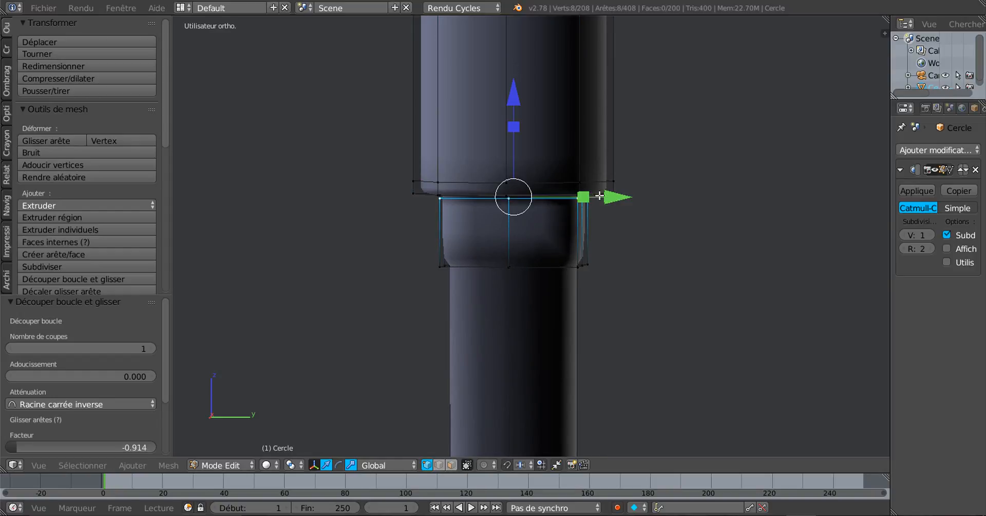
{"action": "key", "text": "ctrl+r"}
{"action": "left_click", "coordinate": [584, 228]}
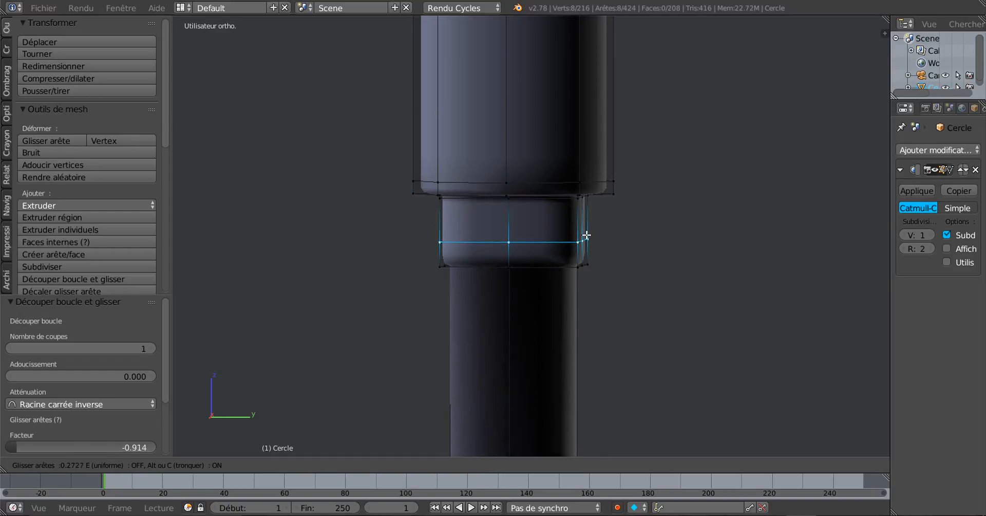
{"action": "left_click", "coordinate": [591, 247]}
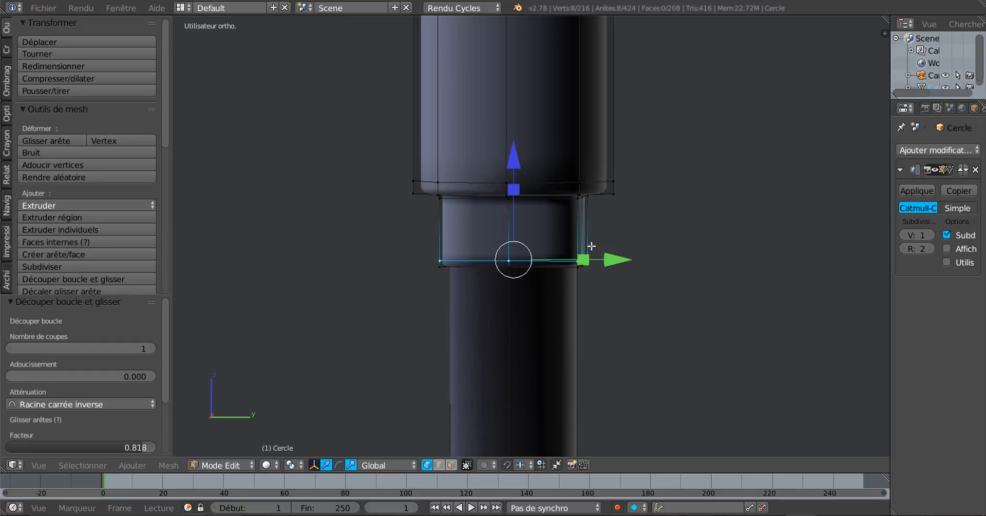
Add a loop cut around the long shaft and slide it up towards the nipple to a factor of -0.953
{"action": "middle_click_drag", "start_coordinate": [591, 241], "coordinate": [591, 139]}
{"action": "scroll", "coordinate": [590, 141], "scroll_direction": "up", "scroll_amount": 3}
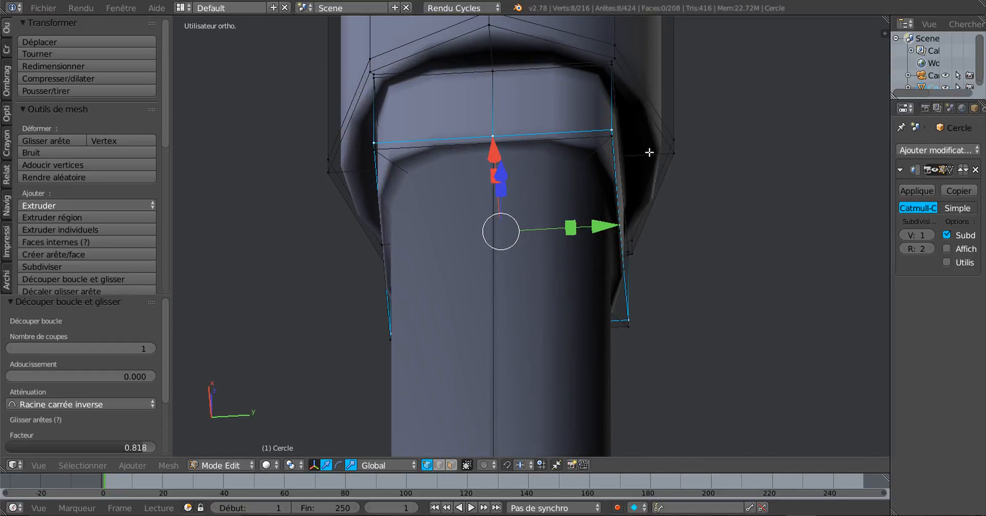
{"action": "mouse_move", "coordinate": [649, 152]}
{"action": "middle_mouse_down"}
{"action": "mouse_move", "coordinate": [661, 172]}
{"action": "mouse_move", "coordinate": [658, 156]}
{"action": "middle_mouse_up"}
{"action": "scroll", "coordinate": [658, 156], "scroll_direction": "down", "scroll_amount": 3}
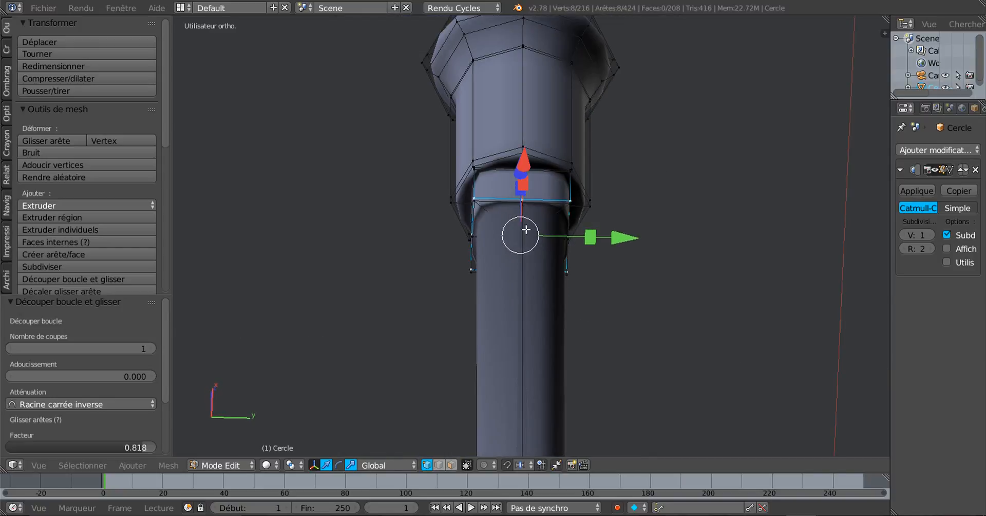
{"action": "scroll", "coordinate": [577, 216], "scroll_direction": "down", "scroll_amount": 5}
{"action": "scroll", "coordinate": [619, 280], "scroll_direction": "down", "scroll_amount": 6}
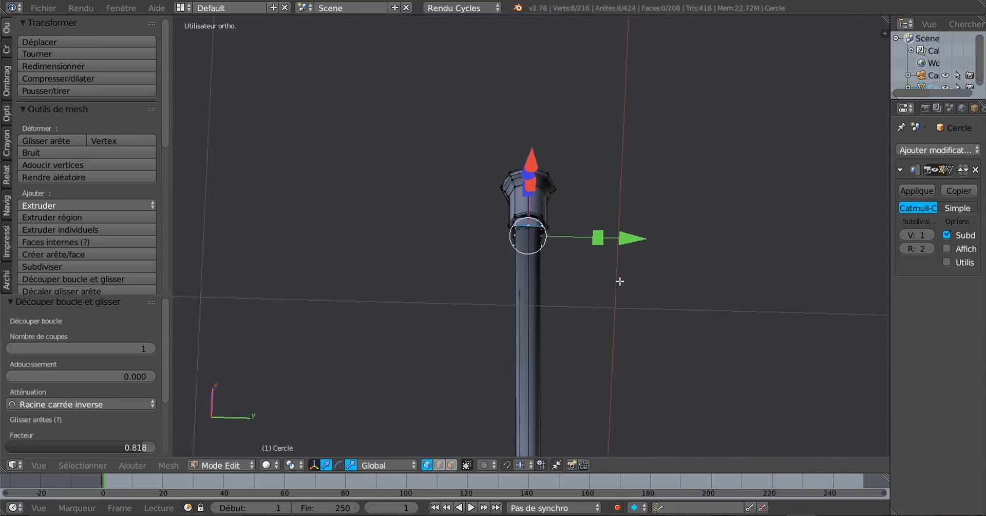
{"action": "middle_click_drag", "start_coordinate": [620, 260], "coordinate": [604, 211]}
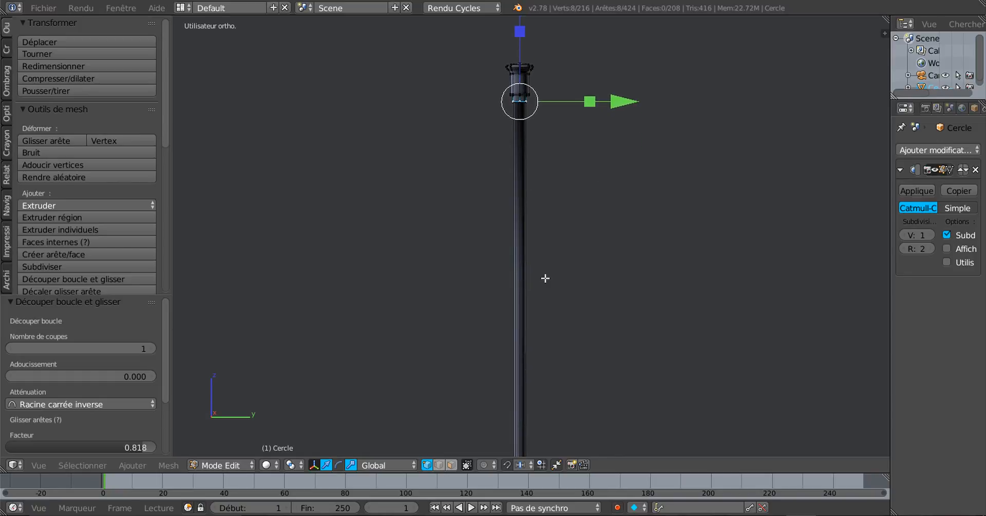
{"action": "key", "text": "ctrl+r"}
{"action": "left_click", "coordinate": [519, 322]}
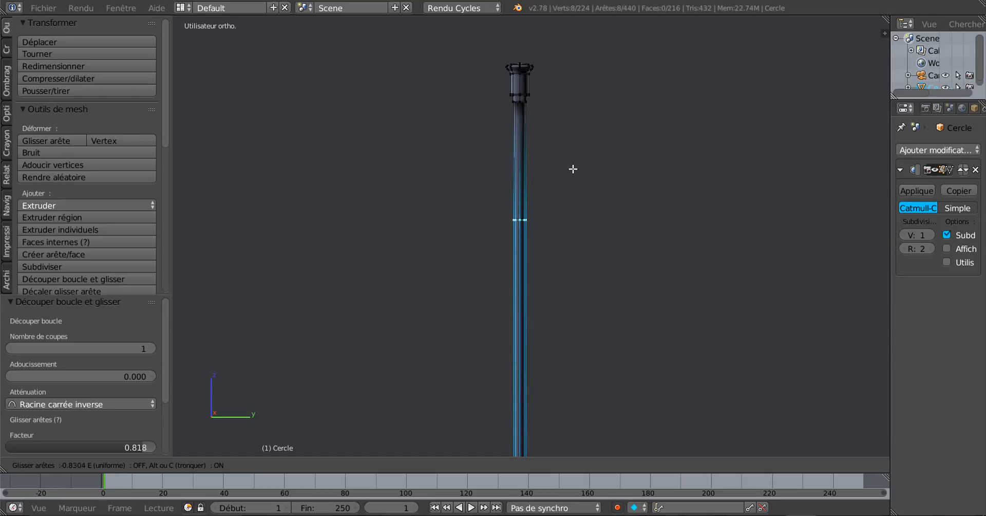
{"action": "left_click", "coordinate": [573, 93]}
Move the new shaft loop up 0.158 along Z so it sits just below the squared section
{"action": "middle_click_drag", "start_coordinate": [546, 229], "coordinate": [531, 360], "text": "shift"}
{"action": "scroll", "coordinate": [518, 331], "scroll_direction": "up", "scroll_amount": 6}
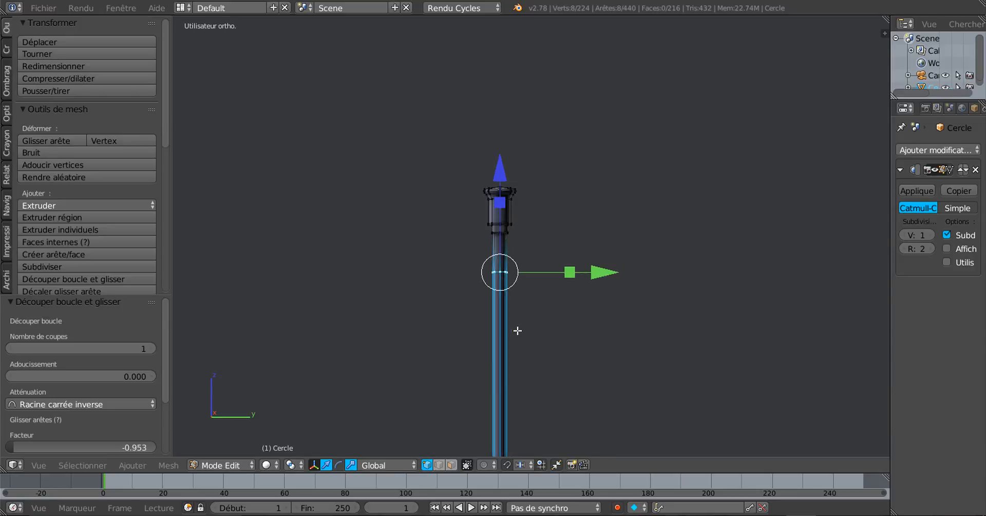
{"action": "middle_click_drag", "start_coordinate": [541, 298], "coordinate": [662, 311], "text": "shift"}
{"action": "scroll", "coordinate": [635, 301], "scroll_direction": "up", "scroll_amount": 2}
{"action": "scroll", "coordinate": [630, 301], "scroll_direction": "up", "scroll_amount": 1}
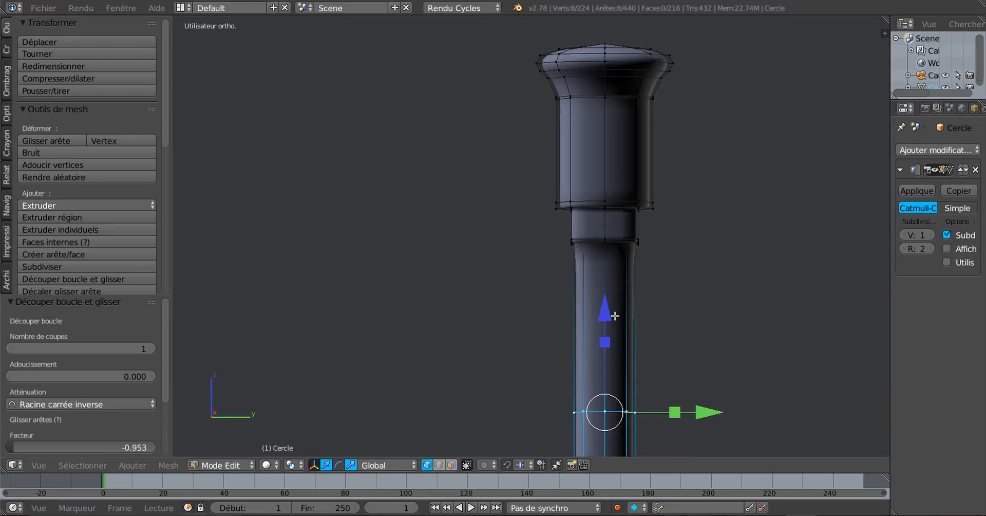
{"action": "key", "text": "g"}
{"action": "key", "text": "z"}
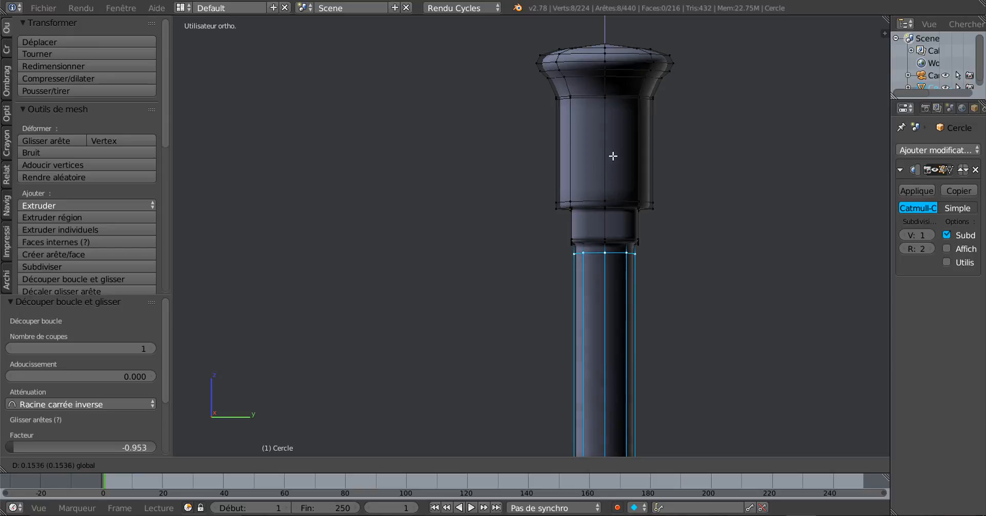
{"action": "left_click", "coordinate": [616, 152]}
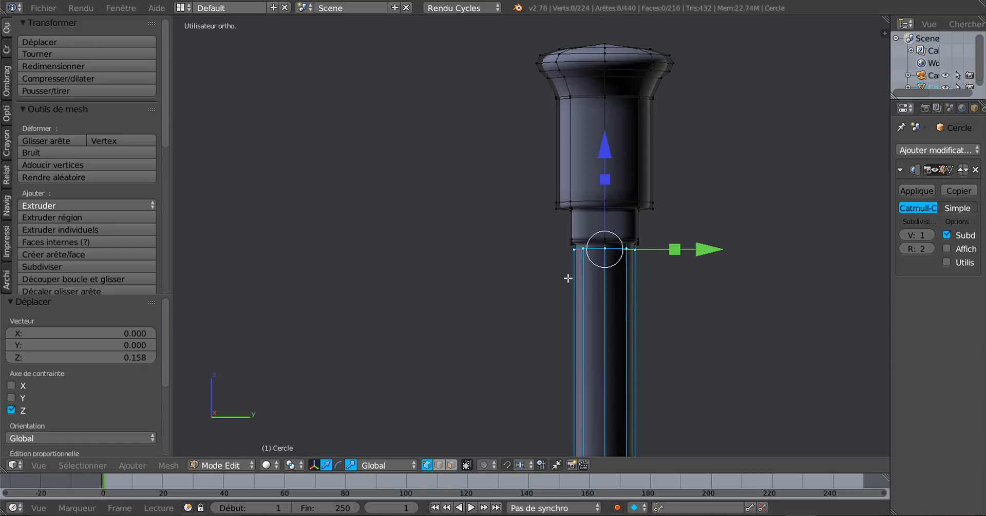
Add a supporting loop cut on the spoke's short bent end, slid to -0.908 next to the flared head
{"action": "scroll", "coordinate": [524, 366], "scroll_direction": "down", "scroll_amount": 4}
{"action": "scroll", "coordinate": [601, 363], "scroll_direction": "down", "scroll_amount": 4}
{"action": "middle_click_drag", "start_coordinate": [640, 365], "coordinate": [652, 197], "text": "shift"}
{"action": "scroll", "coordinate": [644, 341], "scroll_direction": "down", "scroll_amount": 4}
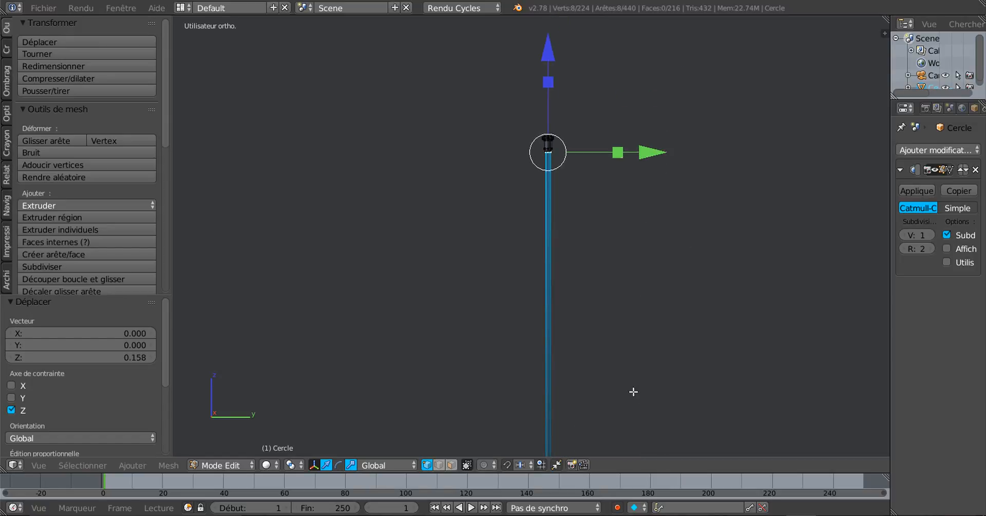
{"action": "middle_click_drag", "start_coordinate": [633, 392], "coordinate": [604, 219], "text": "shift"}
{"action": "scroll", "coordinate": [563, 339], "scroll_direction": "up", "scroll_amount": 4}
{"action": "middle_click_drag", "start_coordinate": [571, 379], "coordinate": [594, 160], "text": "shift"}
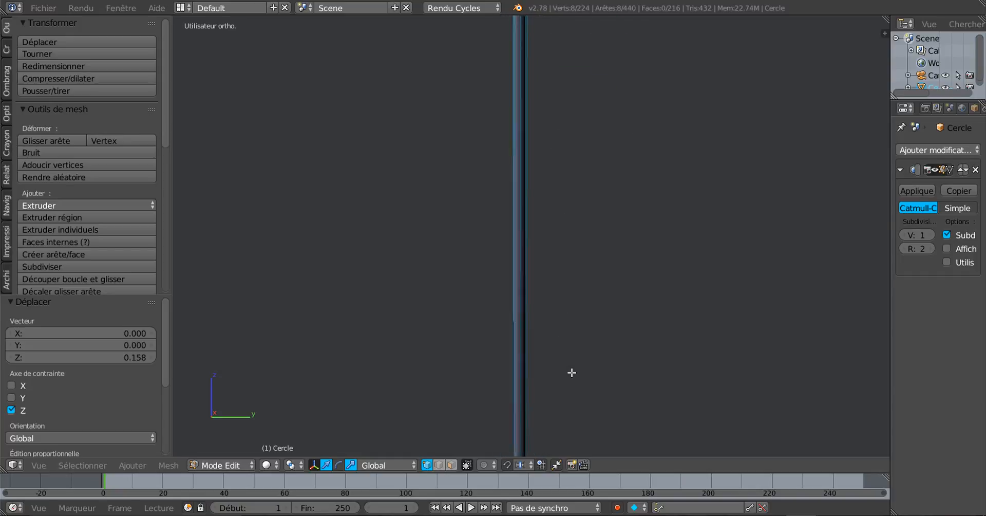
{"action": "middle_click_drag", "start_coordinate": [572, 394], "coordinate": [587, 163], "text": "shift"}
{"action": "middle_click_drag", "start_coordinate": [582, 366], "coordinate": [550, 237], "text": "shift"}
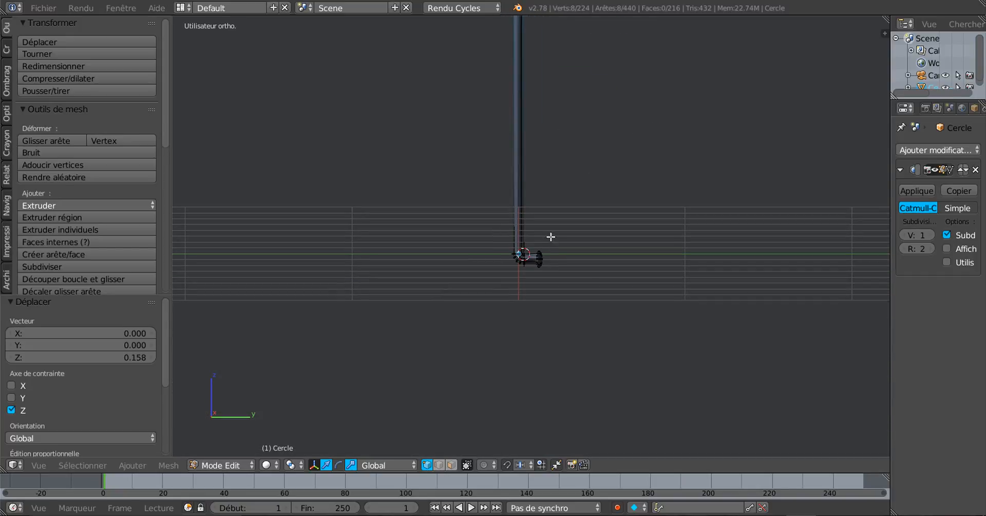
{"action": "scroll", "coordinate": [623, 229], "scroll_direction": "up", "scroll_amount": 10}
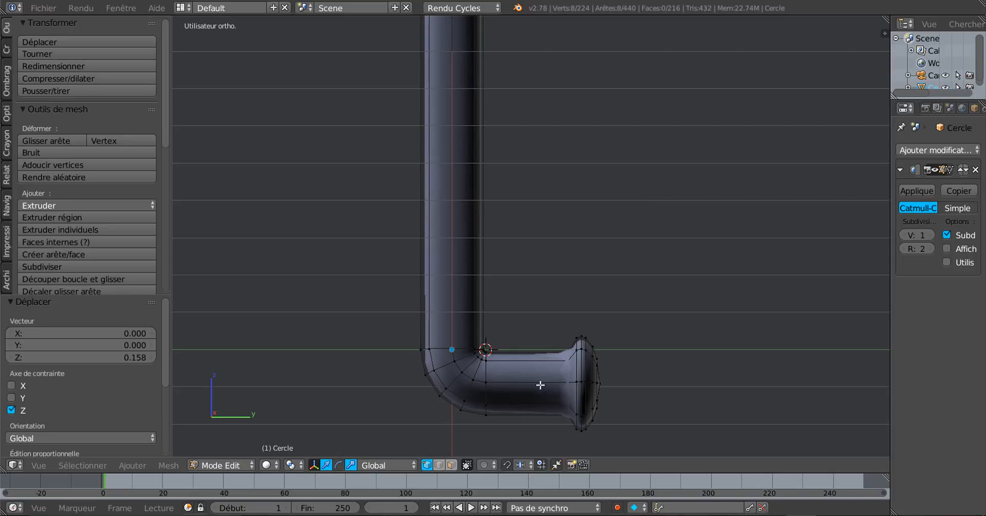
{"action": "key", "text": "ctrl+r"}
{"action": "left_click", "coordinate": [537, 366]}
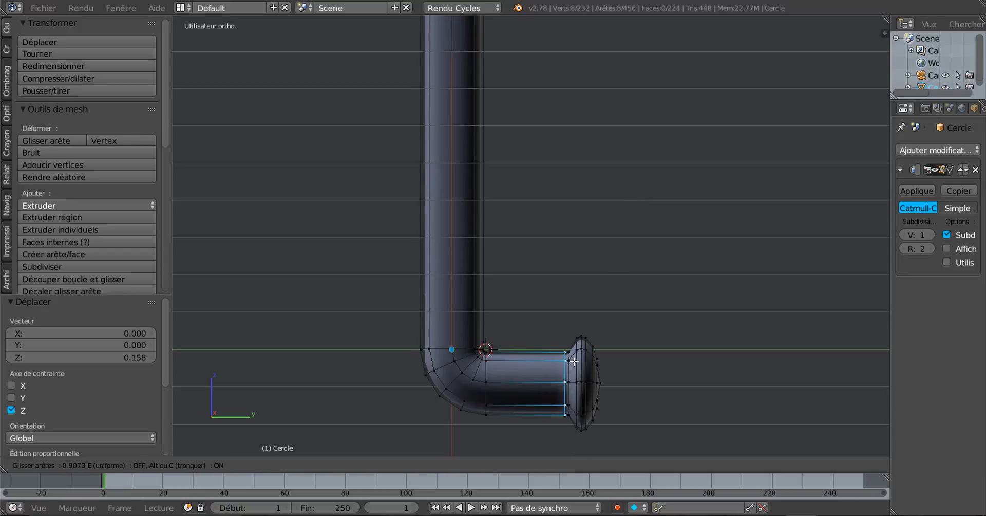
{"action": "left_click", "coordinate": [574, 361]}
{"action": "scroll", "coordinate": [572, 361], "scroll_direction": "down", "scroll_amount": 12}
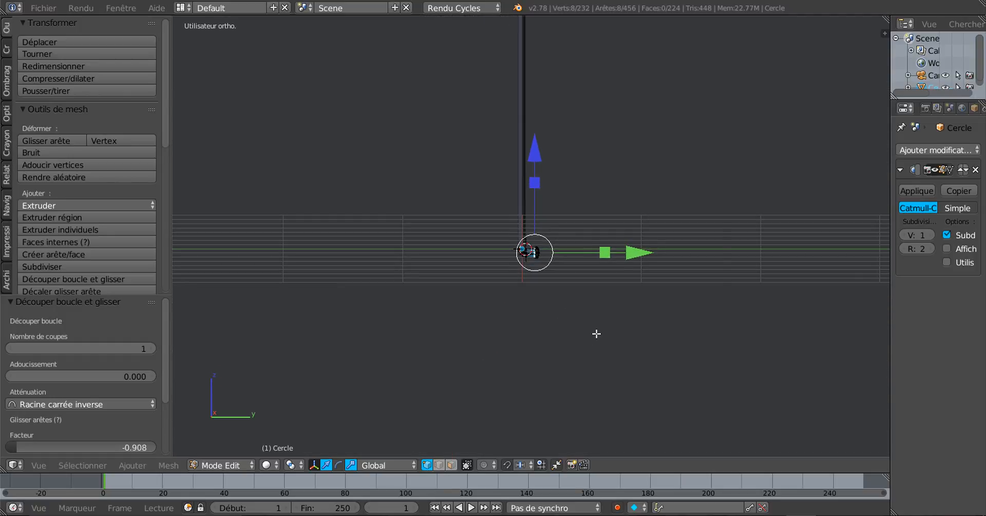
In right view, select the whole spoke mesh and remove its duplicate vertices with a merge distance of 0.0001
{"action": "key", "text": "Tab"}
{"action": "scroll", "coordinate": [611, 314], "scroll_direction": "down", "scroll_amount": 3}
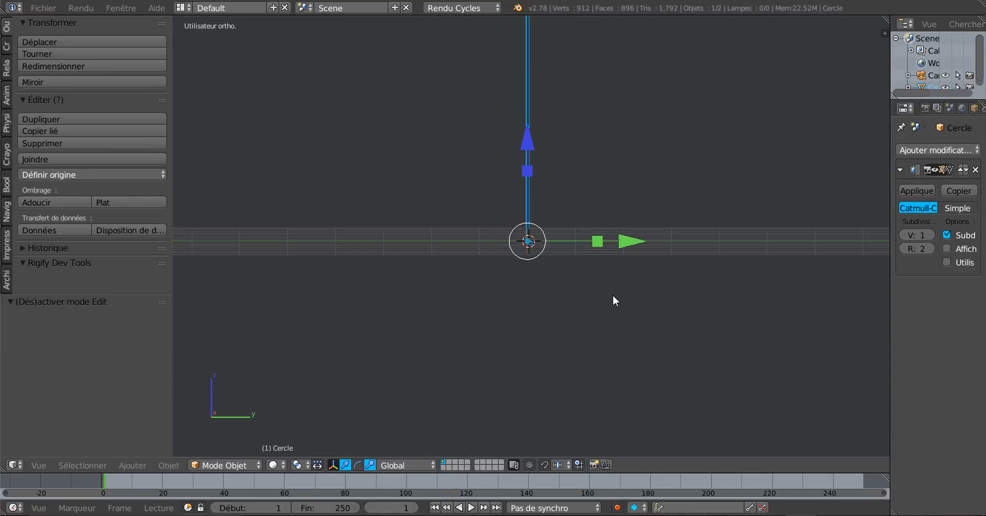
{"action": "middle_click_drag", "start_coordinate": [615, 300], "coordinate": [690, 326]}
{"action": "key", "text": "KP_3"}
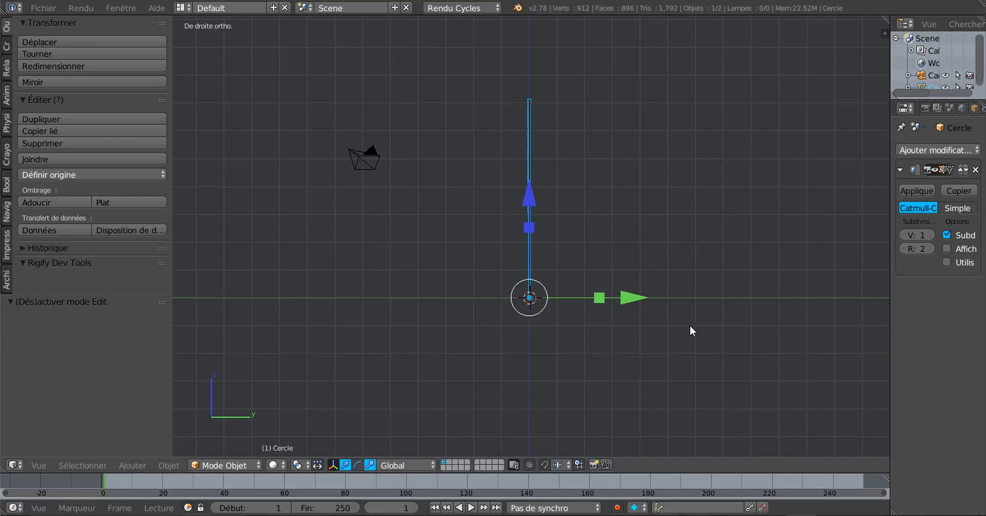
{"action": "scroll", "coordinate": [689, 325], "scroll_direction": "up", "scroll_amount": 3}
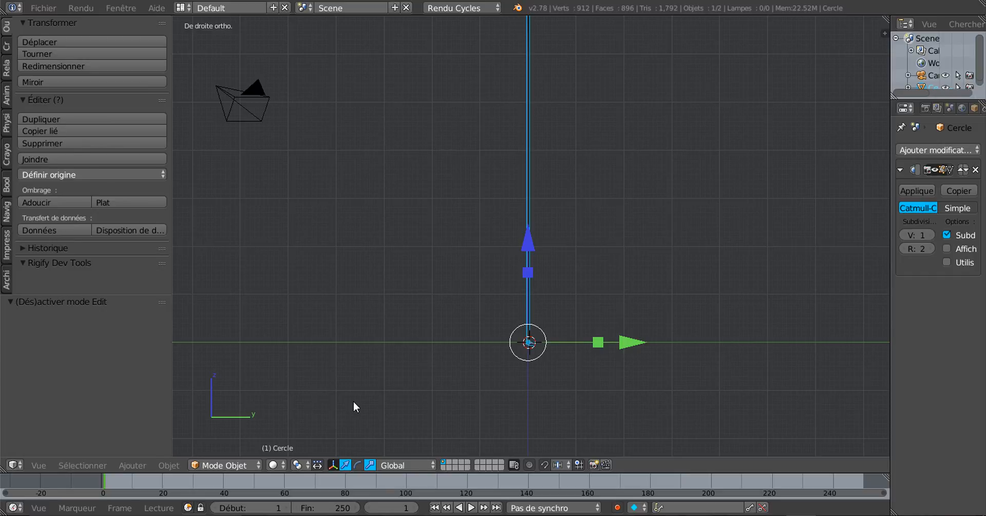
{"action": "key", "text": "Tab"}
{"action": "key", "text": "a"}
{"action": "key", "text": "a"}
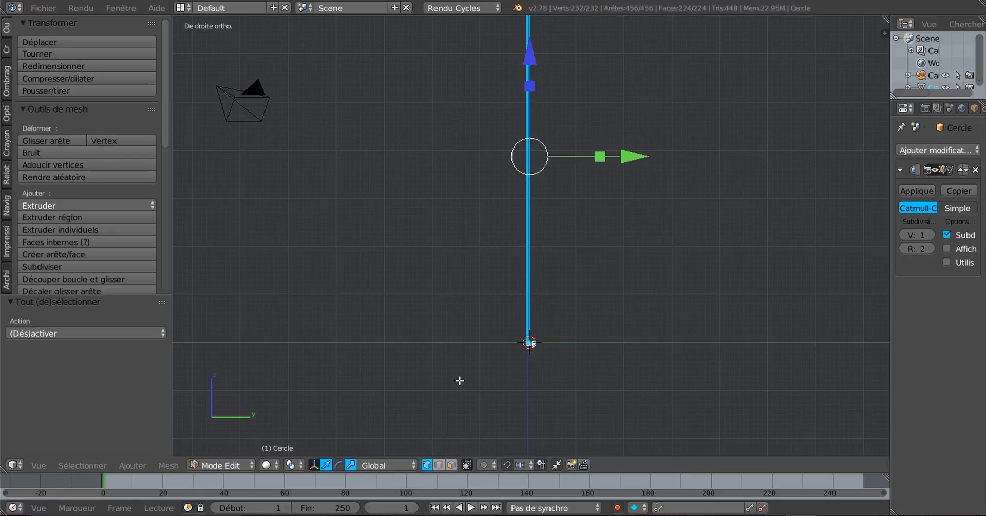
{"action": "left_click_drag", "start_coordinate": [165, 152], "coordinate": [165, 227]}
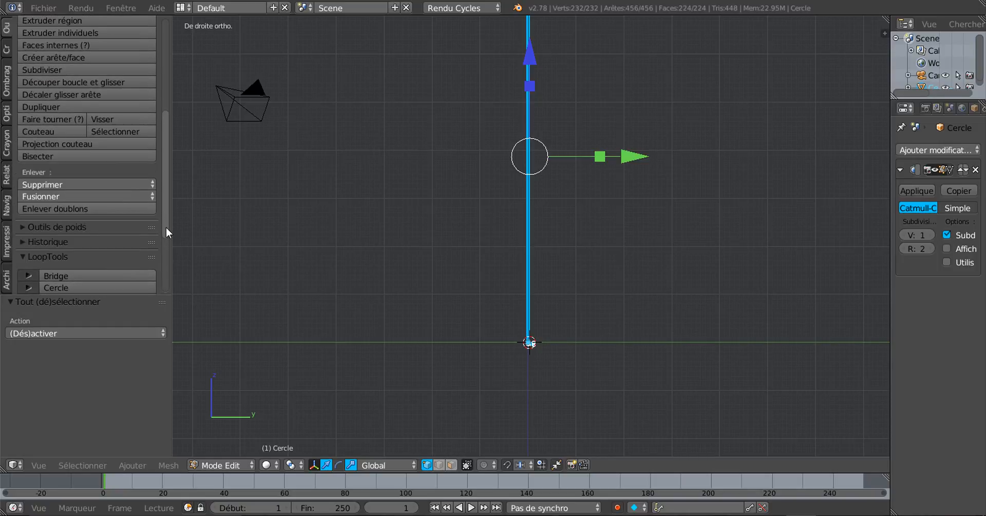
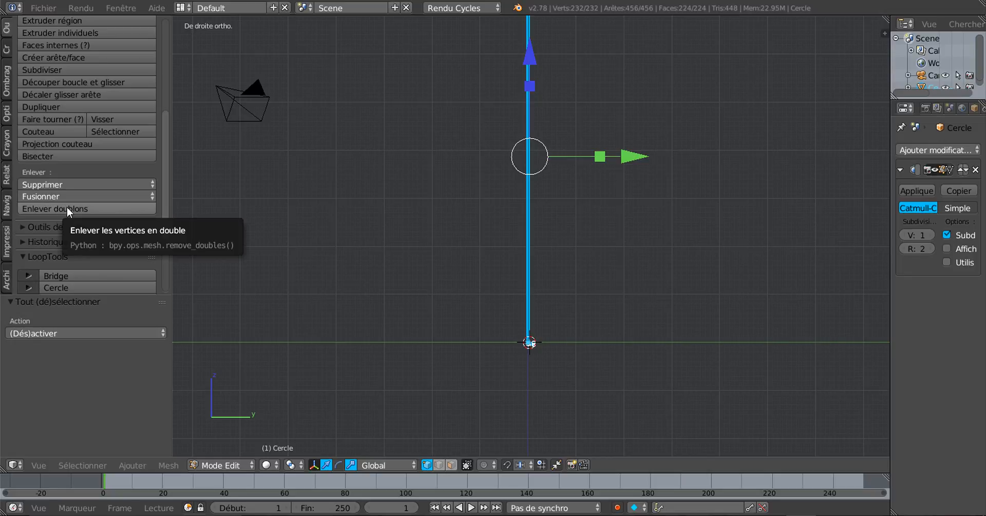
{"action": "left_click", "coordinate": [67, 208]}
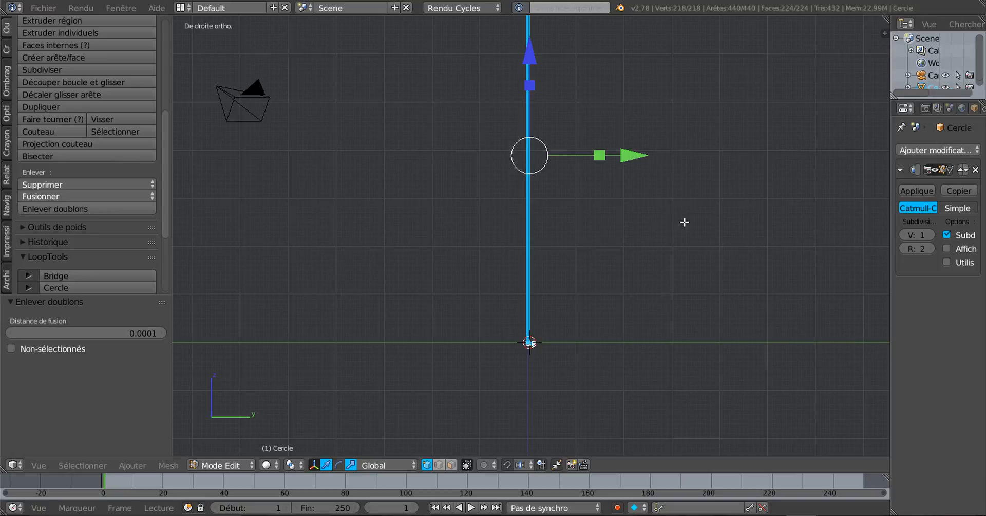
Return to Object Mode in front view and centre the spoke on its origin with Geometry to Origin
{"action": "scroll", "coordinate": [679, 217], "scroll_direction": "down", "scroll_amount": 1}
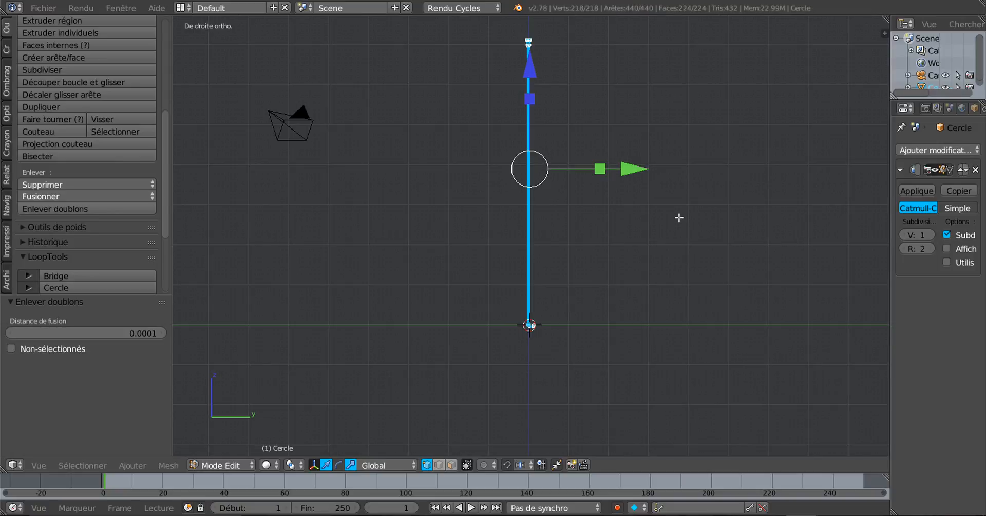
{"action": "middle_click_drag", "start_coordinate": [673, 234], "coordinate": [627, 247], "text": "shift"}
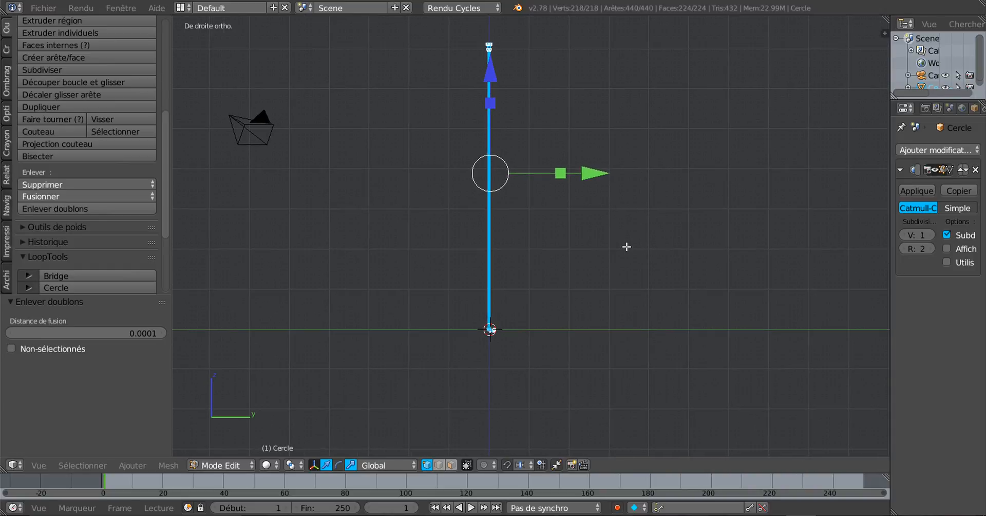
{"action": "key", "text": "KP_1"}
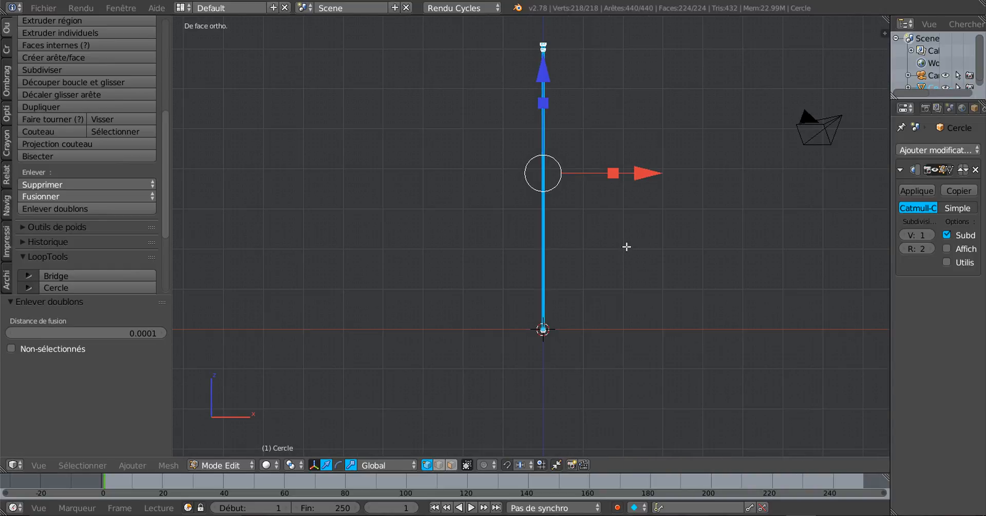
{"action": "middle_click_drag", "start_coordinate": [628, 248], "coordinate": [556, 282], "text": "shift"}
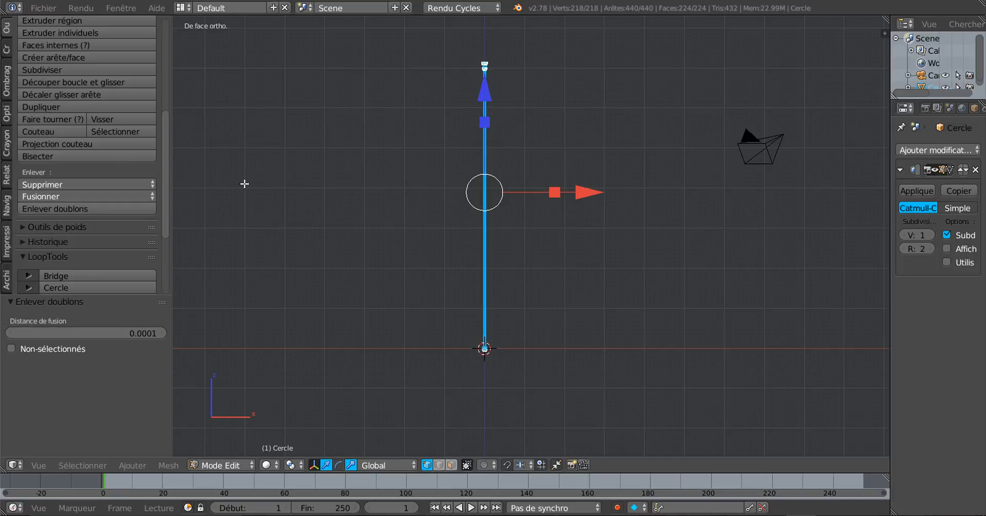
{"action": "key", "text": "Tab"}
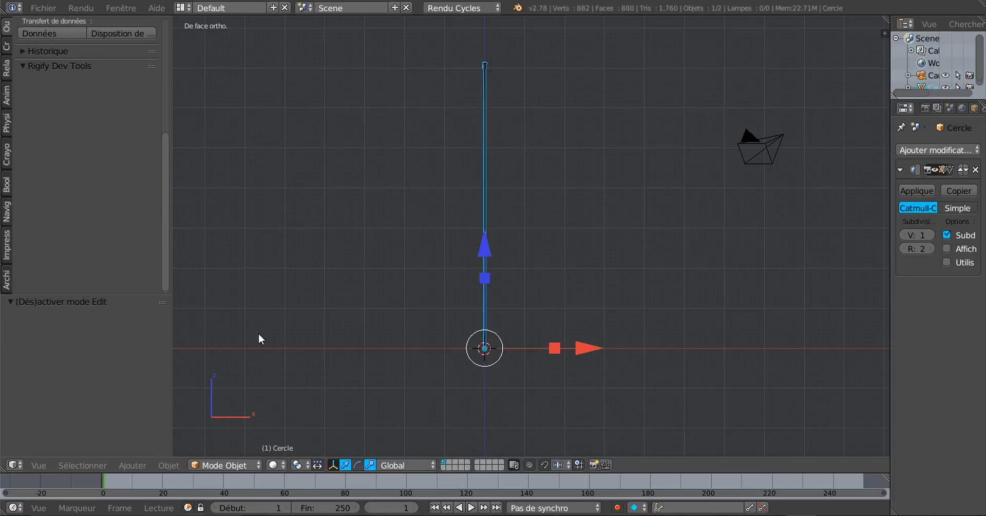
{"action": "left_click_drag", "start_coordinate": [173, 287], "coordinate": [239, 286]}
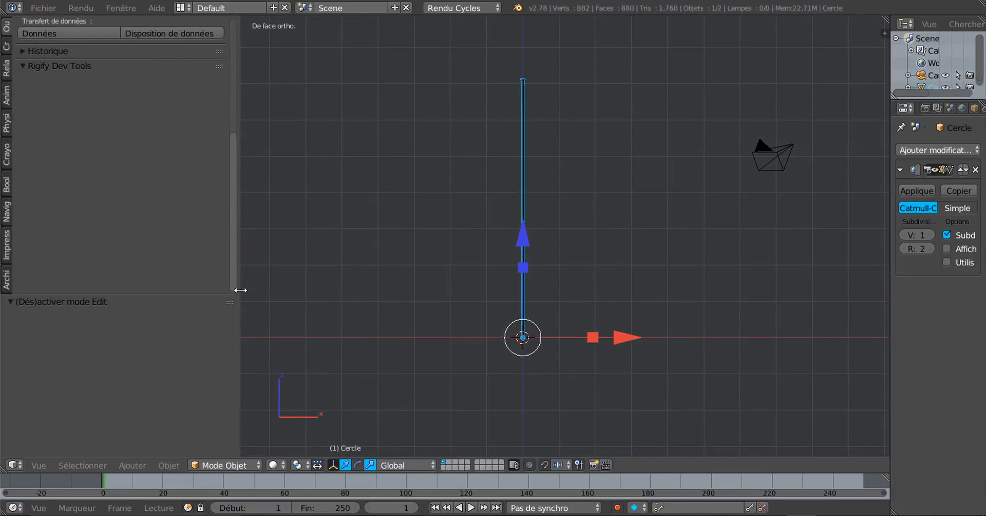
{"action": "left_click", "coordinate": [6, 27]}
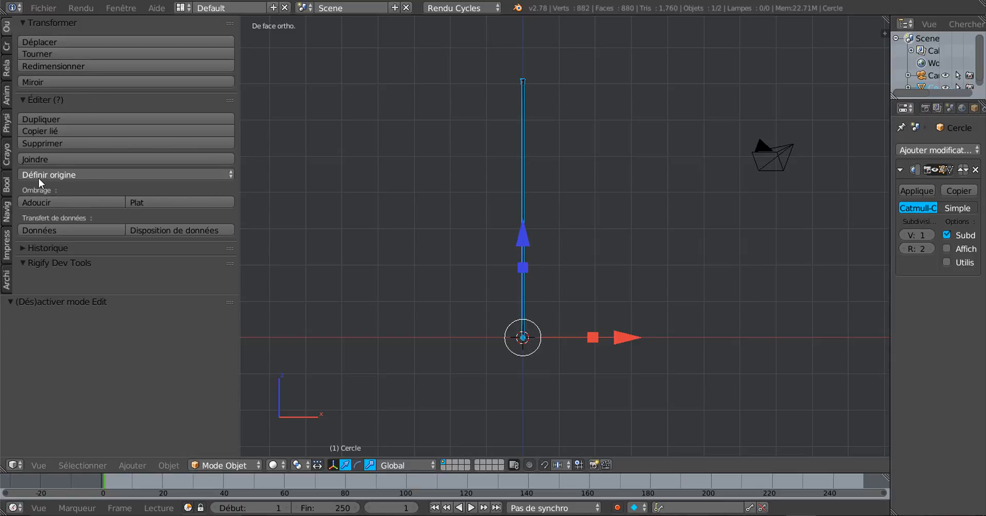
{"action": "left_click", "coordinate": [91, 174]}
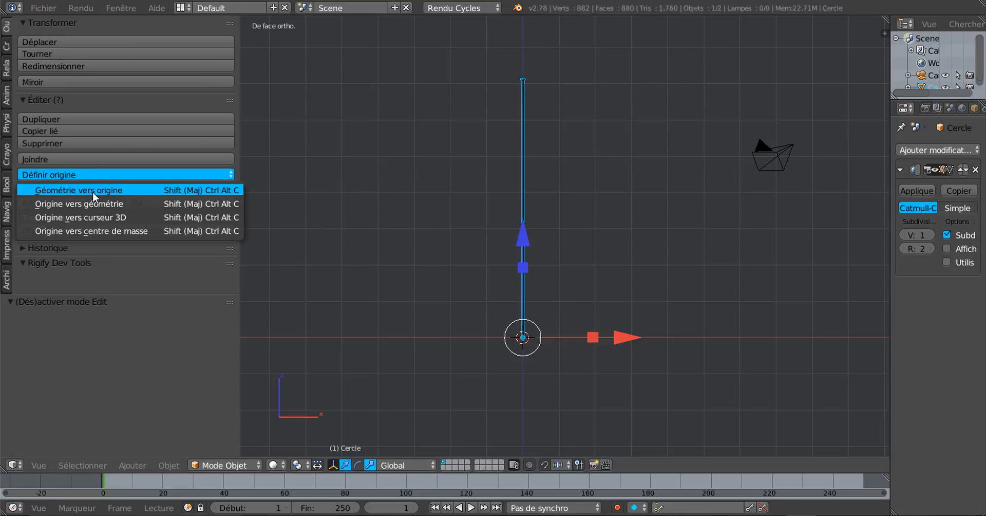
{"action": "left_click", "coordinate": [93, 191]}
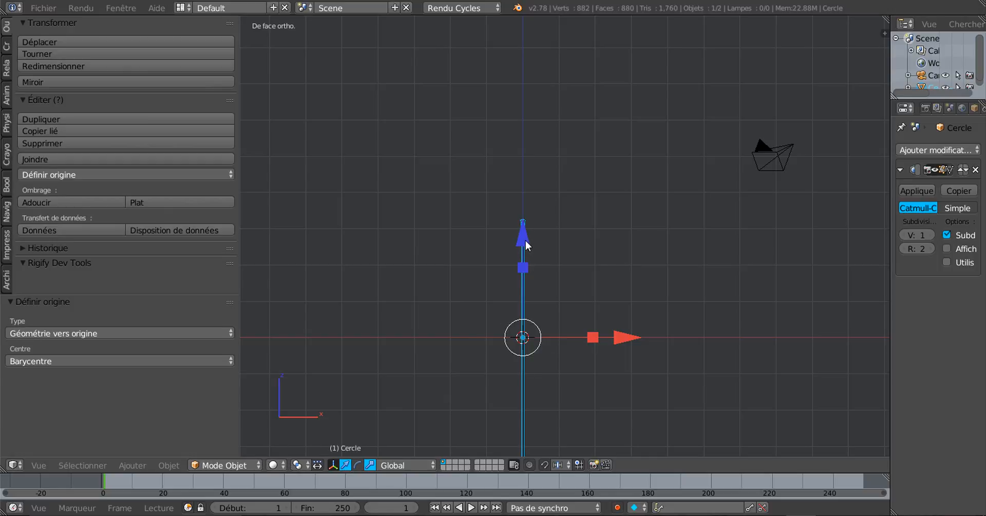
Move the spoke up 4.360 along Z, then back down 0.170 so its bent end sits just above the 3D cursor
{"action": "left_click_drag", "start_coordinate": [524, 240], "coordinate": [529, 82]}
{"action": "scroll", "coordinate": [553, 226], "scroll_direction": "up", "scroll_amount": 3}
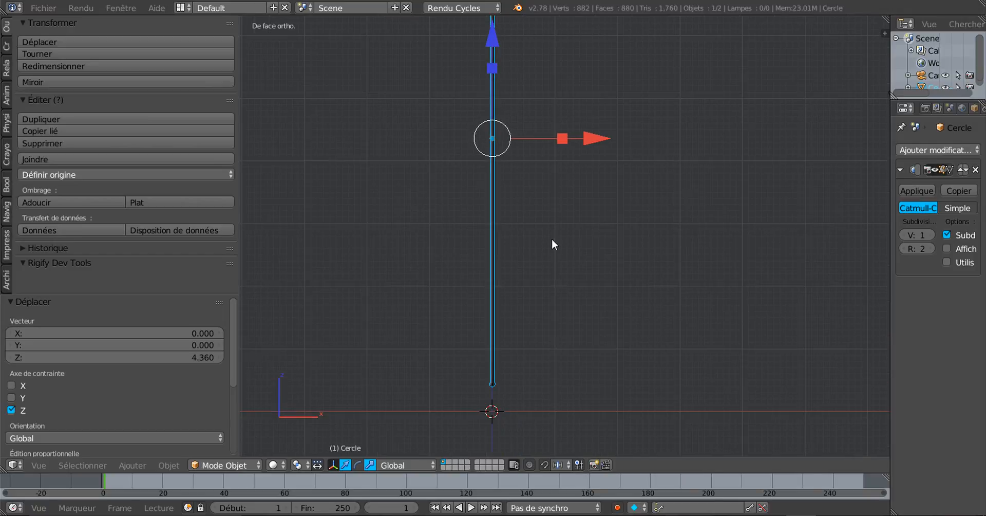
{"action": "middle_click_drag", "start_coordinate": [547, 266], "coordinate": [569, 172], "text": "shift"}
{"action": "scroll", "coordinate": [555, 220], "scroll_direction": "up", "scroll_amount": 2}
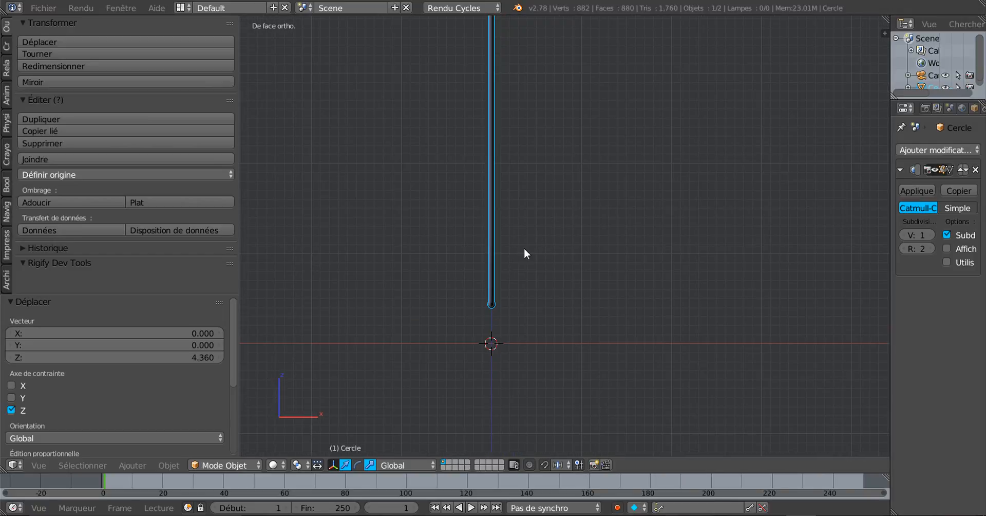
{"action": "middle_click_drag", "start_coordinate": [513, 304], "coordinate": [489, 363], "text": "shift"}
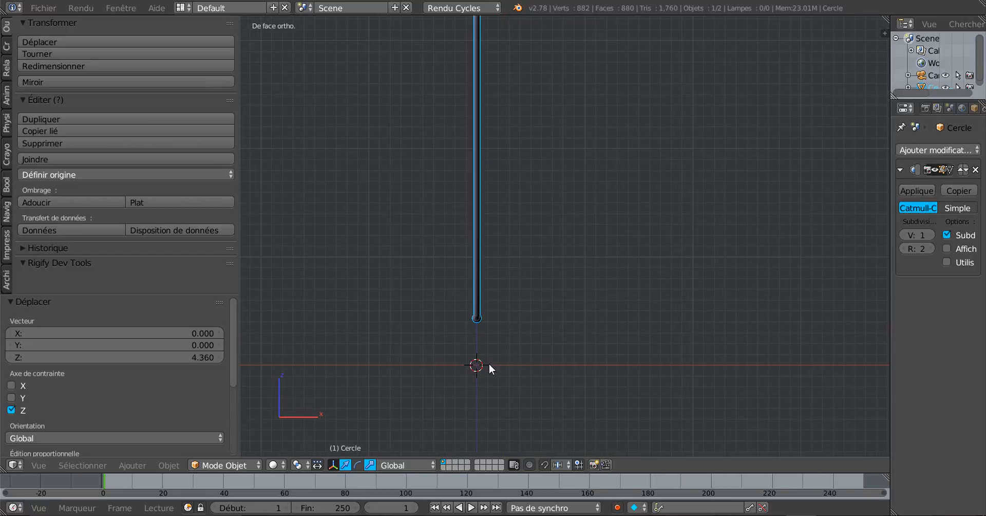
{"action": "scroll", "coordinate": [522, 263], "scroll_direction": "down", "scroll_amount": 5}
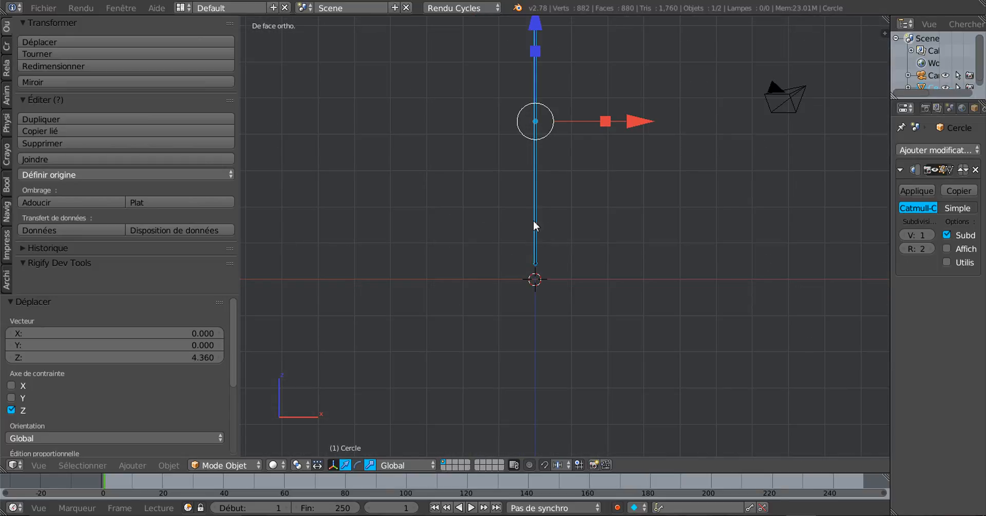
{"action": "left_click_drag", "start_coordinate": [535, 26], "coordinate": [535, 32]}
Set the pivot point to the 3D cursor and raise the spoke 0.084 along Z
{"action": "left_click", "coordinate": [297, 464]}
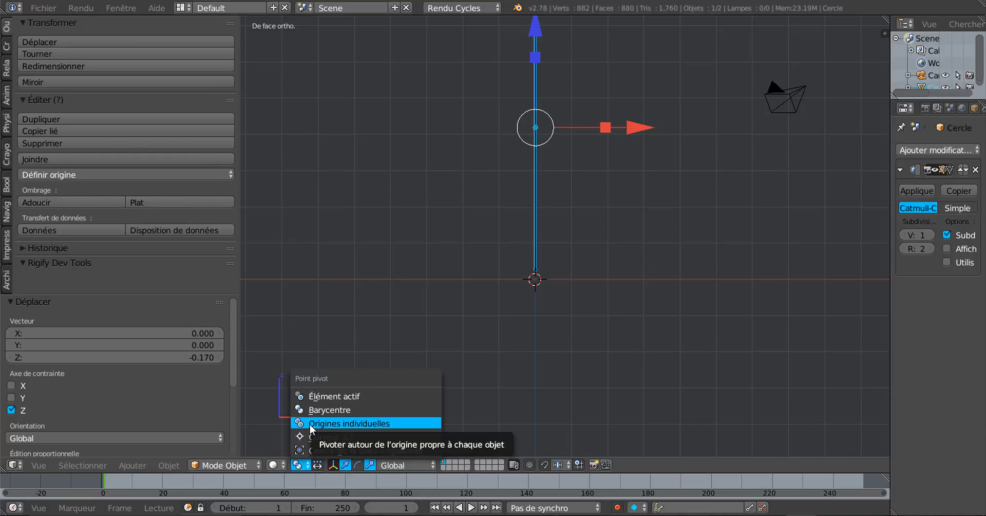
{"action": "left_click", "coordinate": [328, 436]}
{"action": "scroll", "coordinate": [480, 405], "scroll_direction": "up", "scroll_amount": 3}
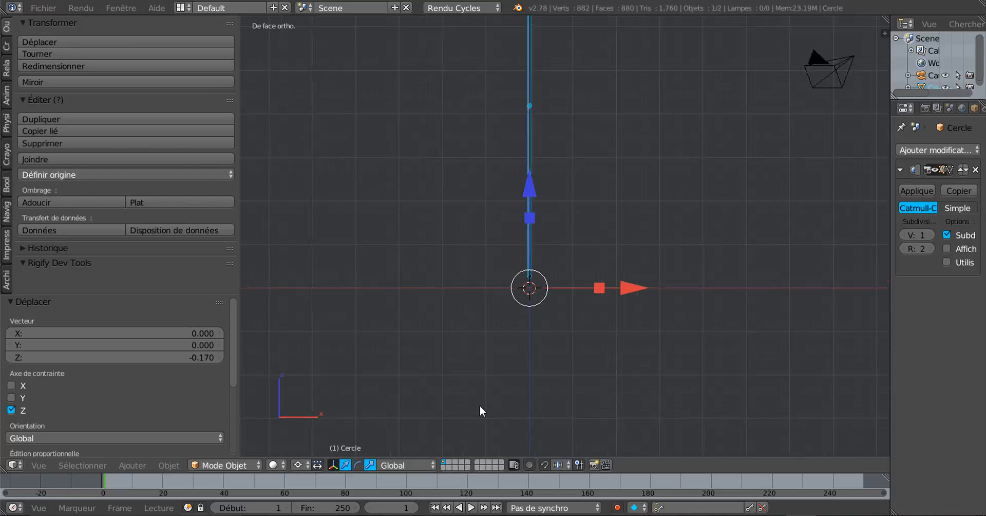
{"action": "middle_click_drag", "start_coordinate": [532, 348], "coordinate": [556, 266], "text": "shift"}
{"action": "scroll", "coordinate": [556, 266], "scroll_direction": "up", "scroll_amount": 6}
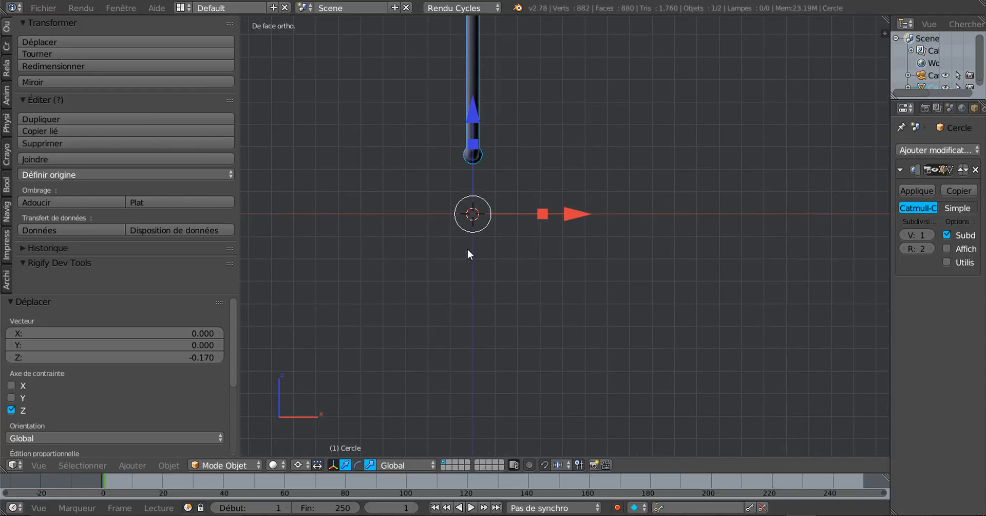
{"action": "middle_click_drag", "start_coordinate": [467, 255], "coordinate": [544, 360], "text": "shift"}
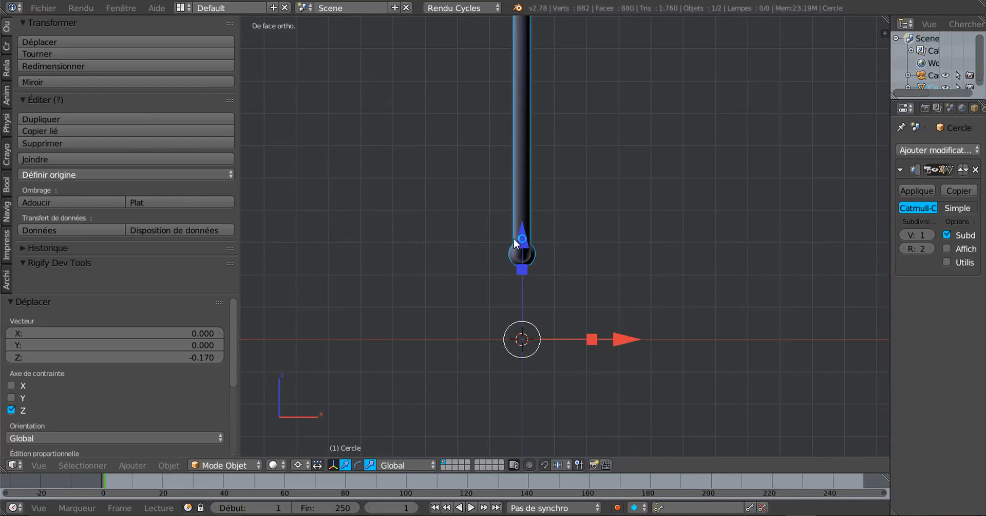
{"action": "left_click_drag", "start_coordinate": [513, 238], "coordinate": [528, 210]}
{"action": "scroll", "coordinate": [540, 367], "scroll_direction": "down", "scroll_amount": 6}
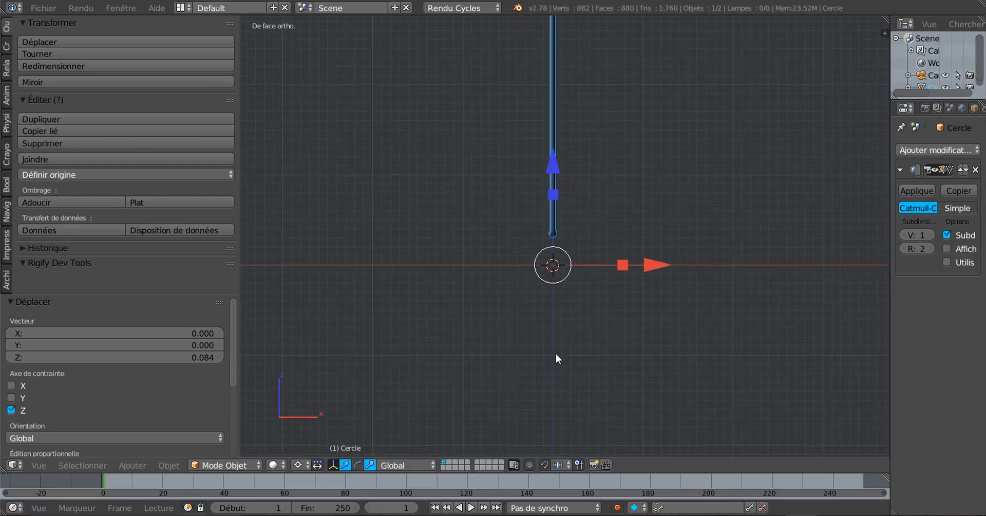
{"action": "middle_click_drag", "start_coordinate": [609, 331], "coordinate": [567, 346], "text": "shift"}
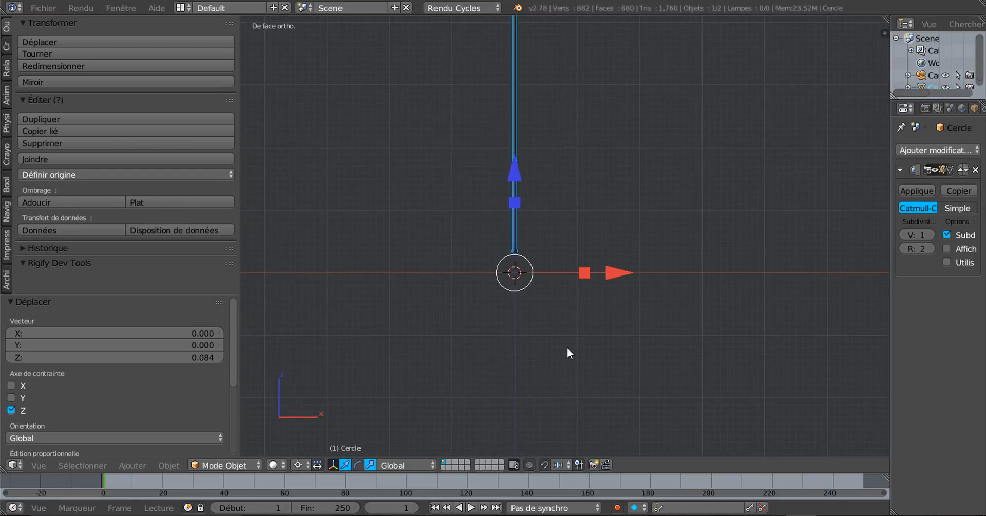
{"action": "scroll", "coordinate": [576, 343], "scroll_direction": "down", "scroll_amount": 5}
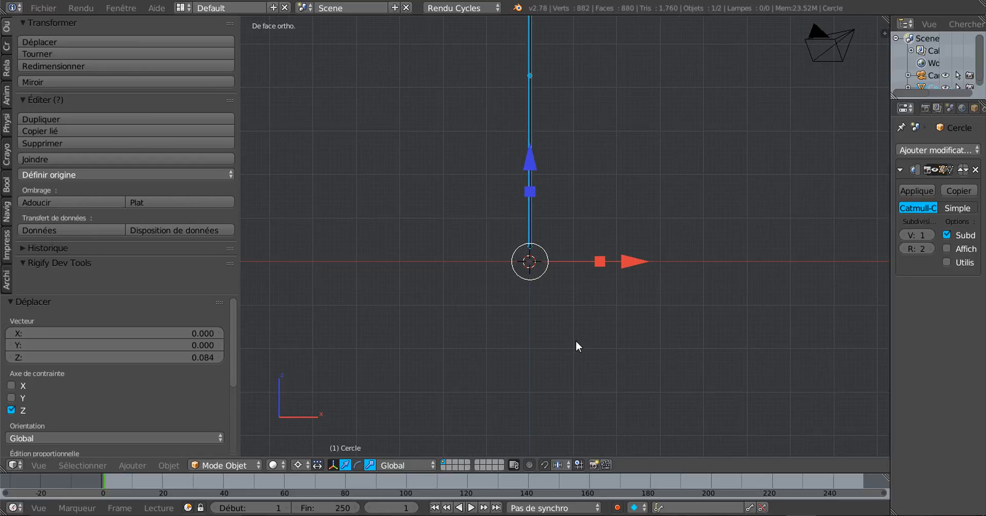
{"action": "scroll", "coordinate": [576, 342], "scroll_direction": "up", "scroll_amount": 1}
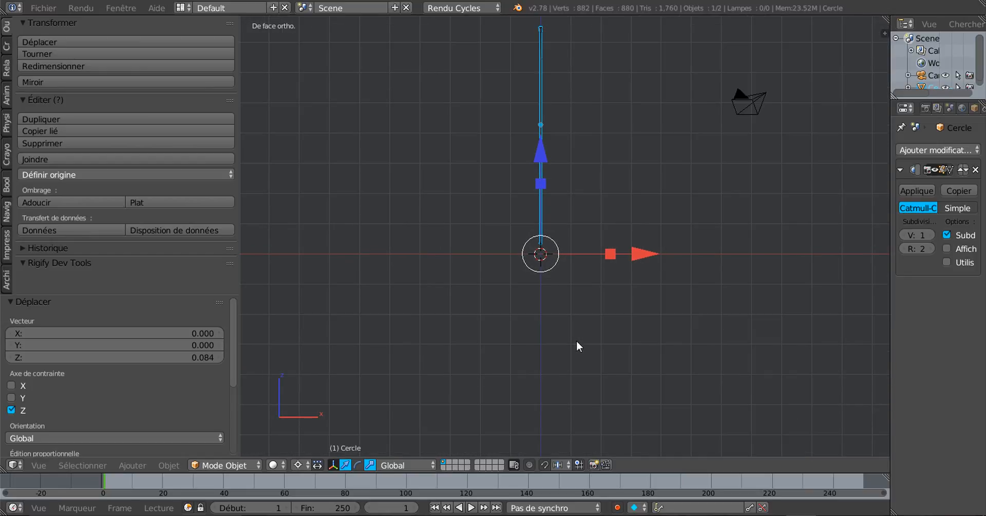
{"action": "middle_click_drag", "start_coordinate": [577, 341], "coordinate": [539, 343], "text": "shift"}
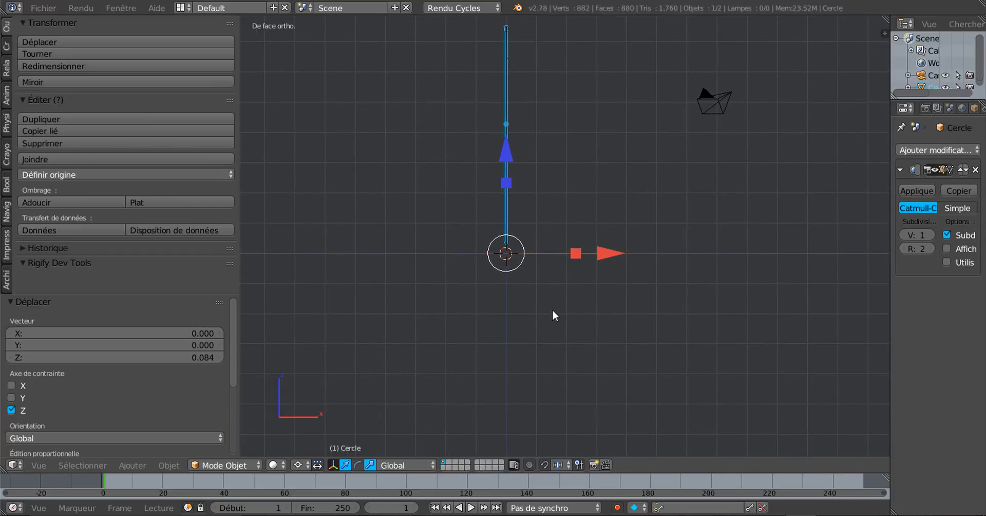
In Edit Mode, duplicate the whole spoke mesh in place and rotate the copy 180° around the 3D cursor
{"action": "key", "text": "Tab"}
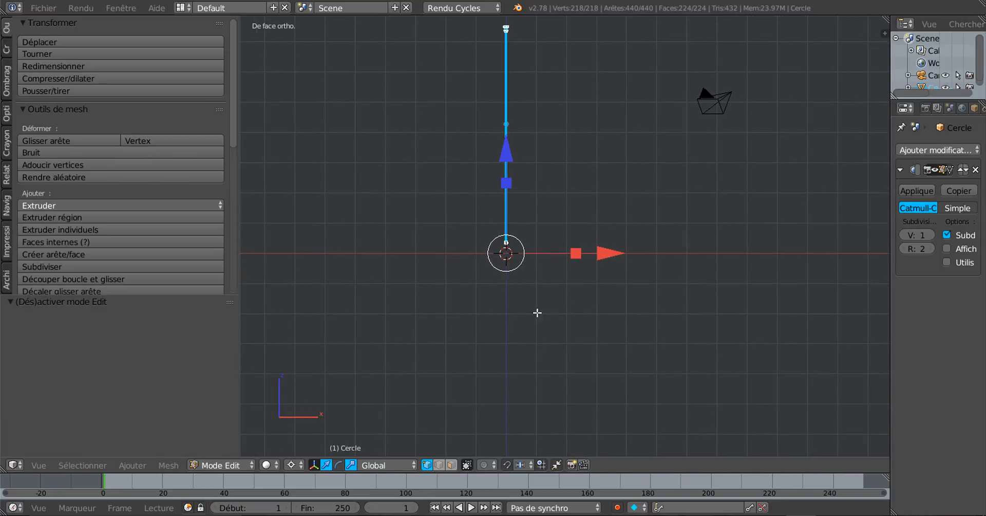
{"action": "key", "text": "a"}
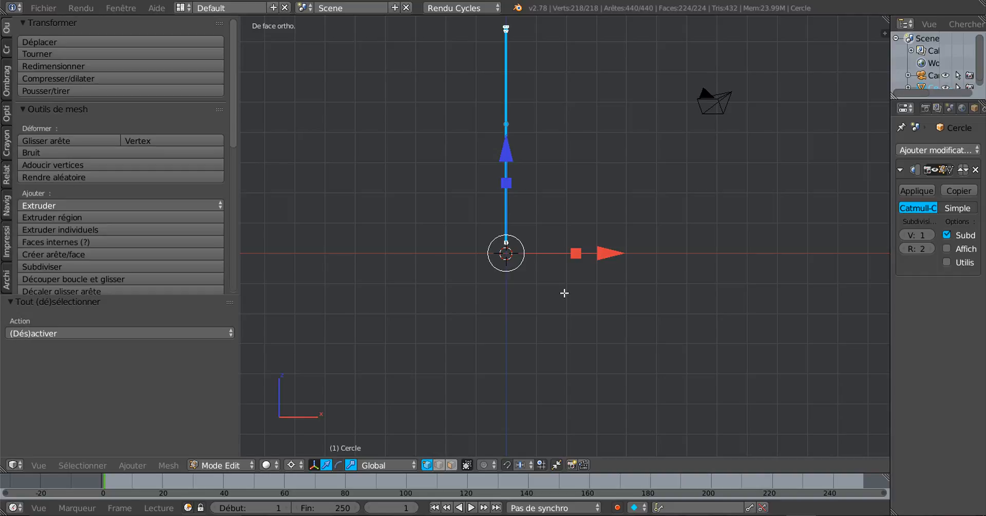
{"action": "key", "text": "e"}
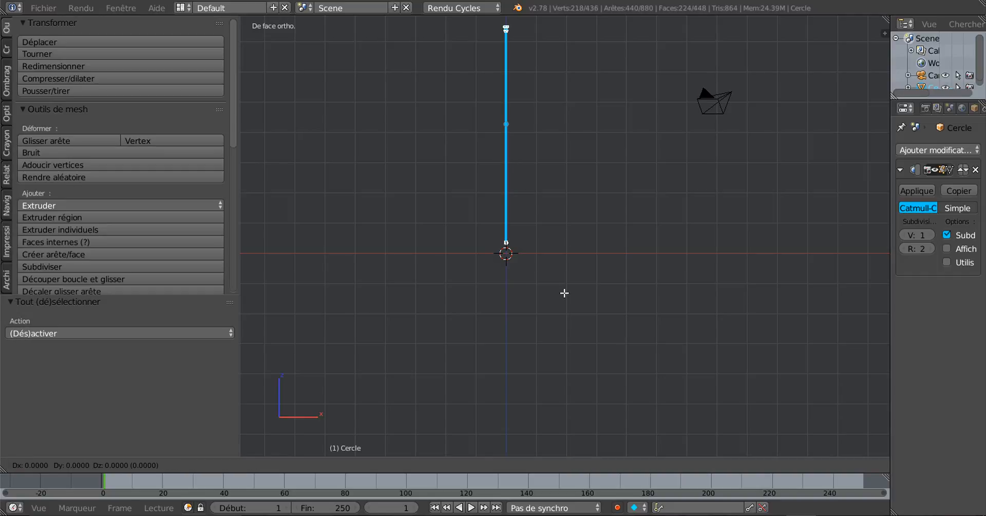
{"action": "left_click", "coordinate": [564, 293]}
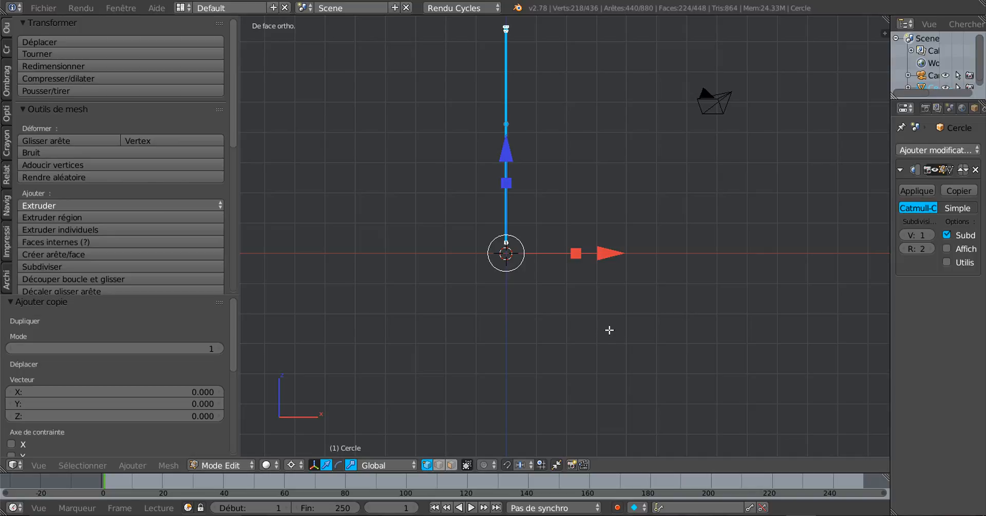
{"action": "key", "text": "r"}
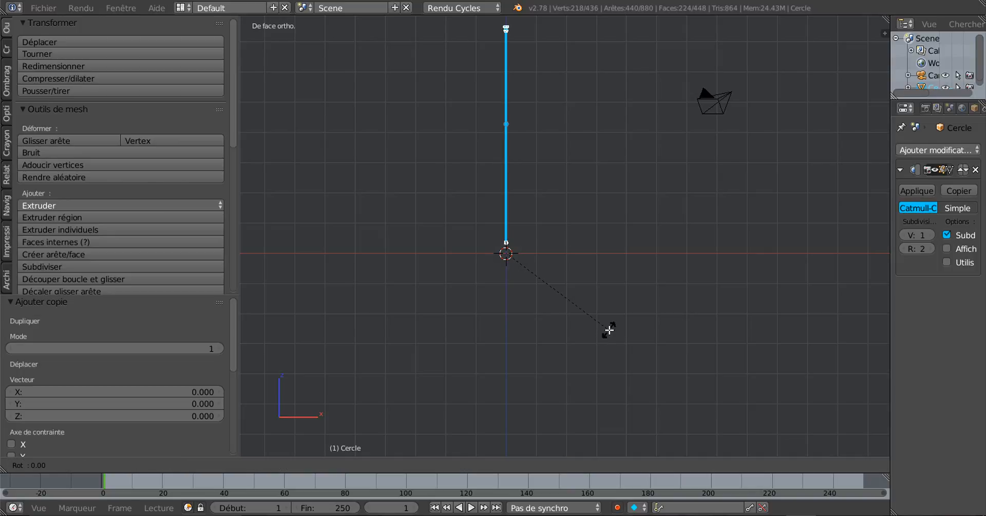
{"action": "type", "text": "180"}
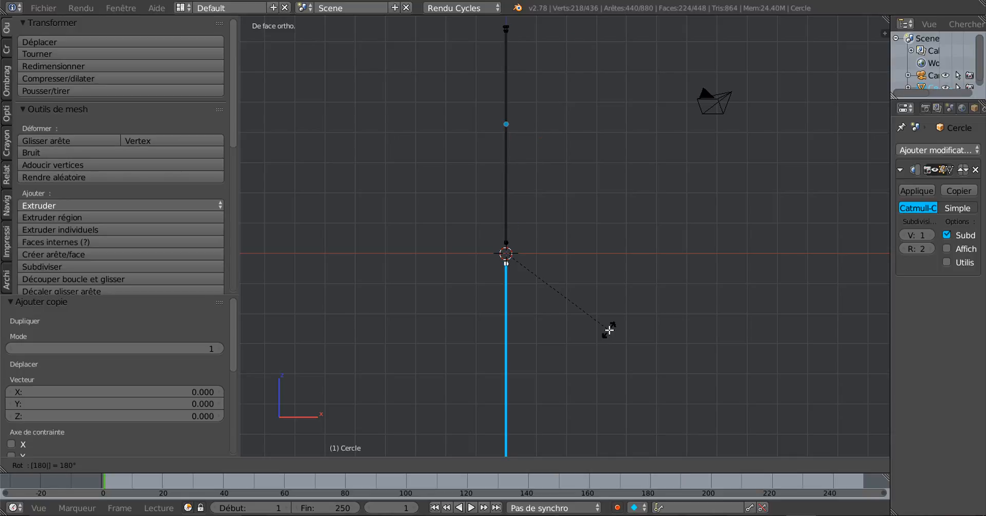
{"action": "key", "text": "Return"}
Examine the bent ends of the two opposite spokes and the gap between them around the 3D cursor
{"action": "scroll", "coordinate": [606, 334], "scroll_direction": "up", "scroll_amount": 3}
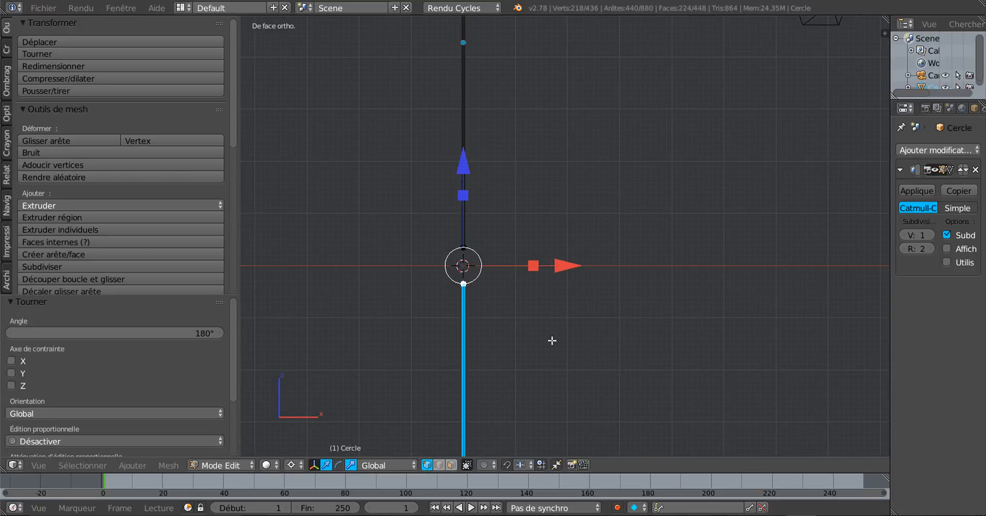
{"action": "scroll", "coordinate": [556, 308], "scroll_direction": "up", "scroll_amount": 6}
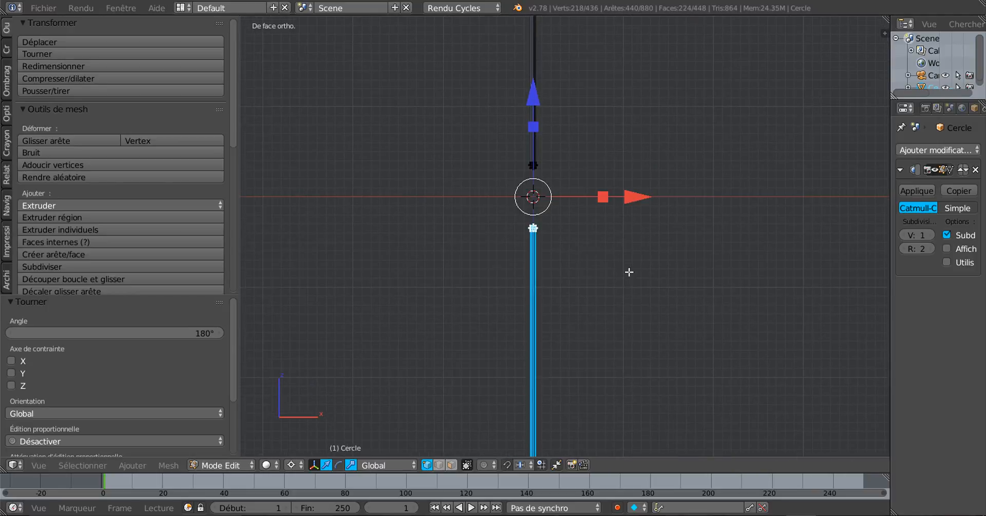
{"action": "scroll", "coordinate": [556, 260], "scroll_direction": "up", "scroll_amount": 4}
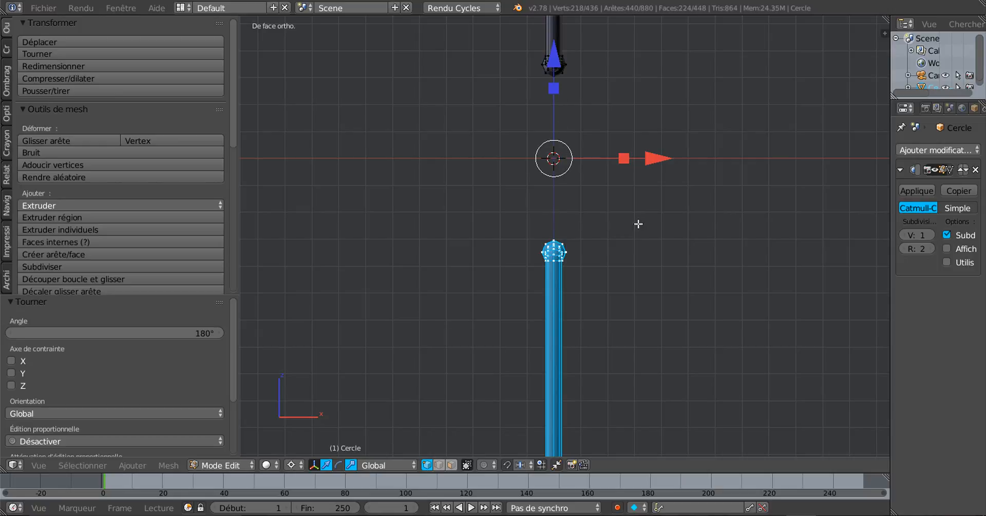
{"action": "scroll", "coordinate": [657, 264], "scroll_direction": "down", "scroll_amount": 4}
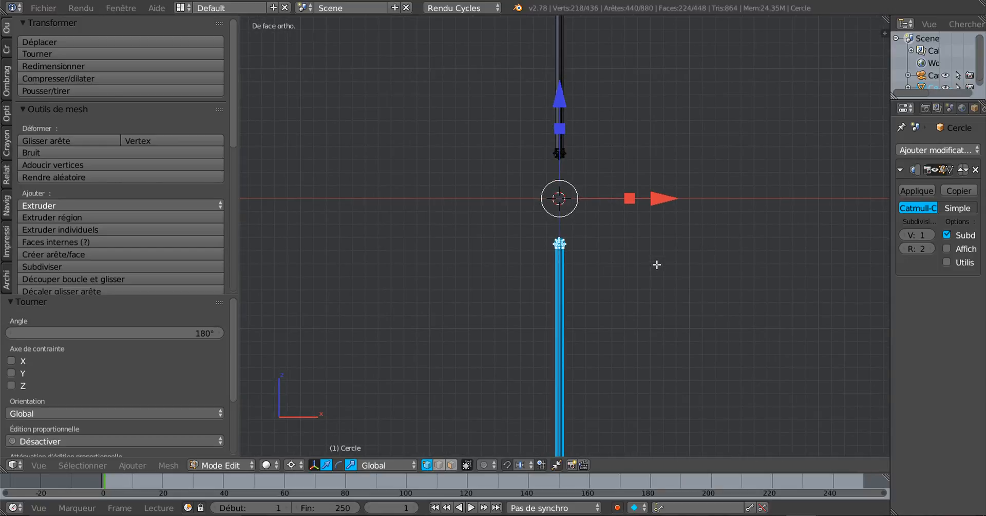
{"action": "scroll", "coordinate": [657, 265], "scroll_direction": "down", "scroll_amount": 3}
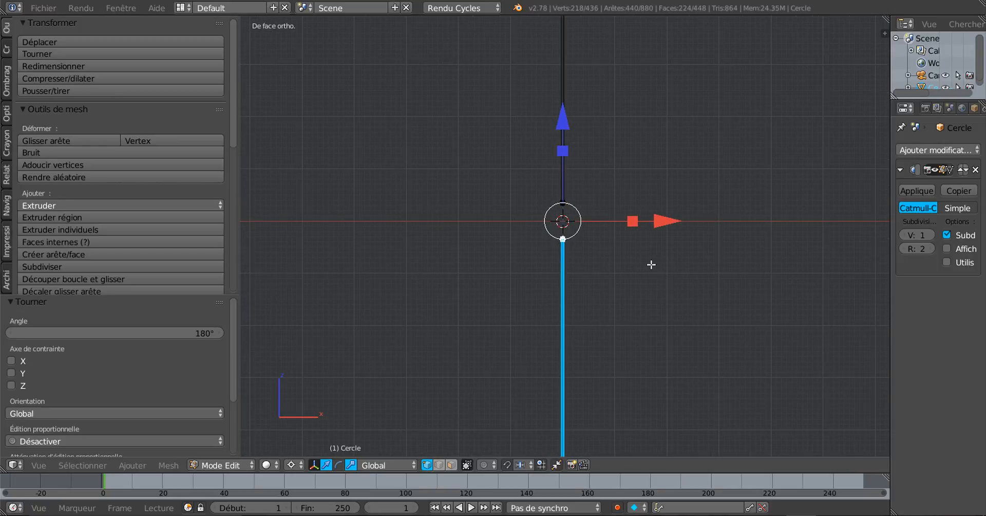
{"action": "middle_click_drag", "start_coordinate": [649, 264], "coordinate": [623, 272], "text": "shift"}
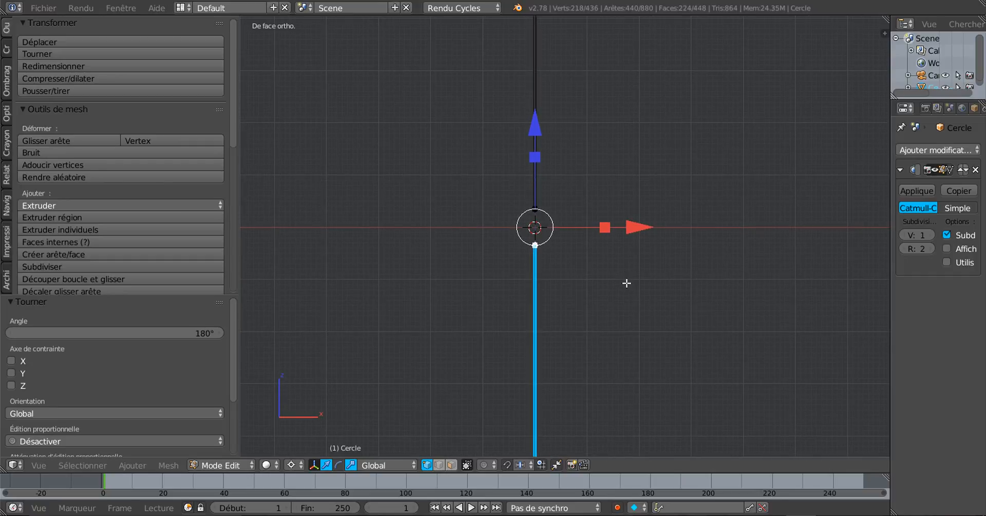
{"action": "scroll", "coordinate": [607, 297], "scroll_direction": "up", "scroll_amount": 5}
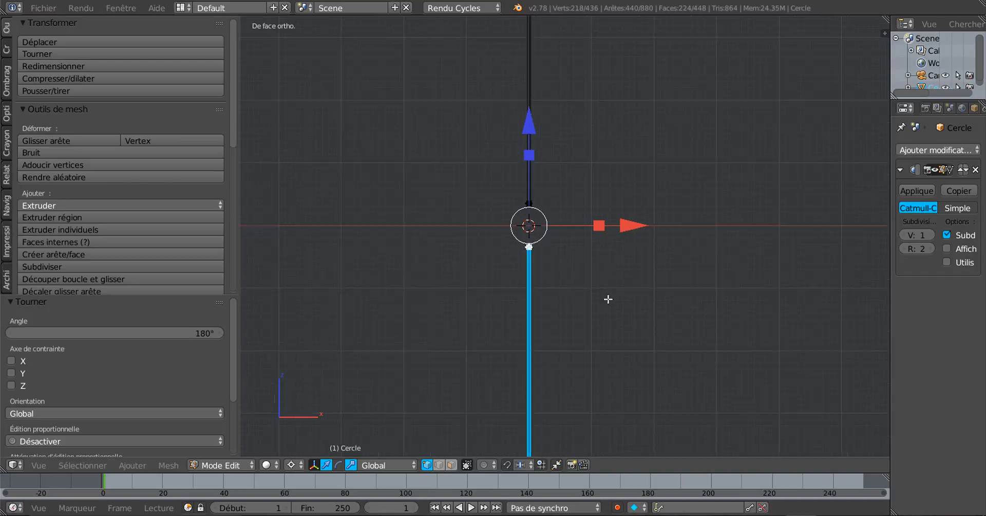
{"action": "scroll", "coordinate": [607, 298], "scroll_direction": "down", "scroll_amount": 1}
{"action": "scroll", "coordinate": [607, 299], "scroll_direction": "down", "scroll_amount": 1}
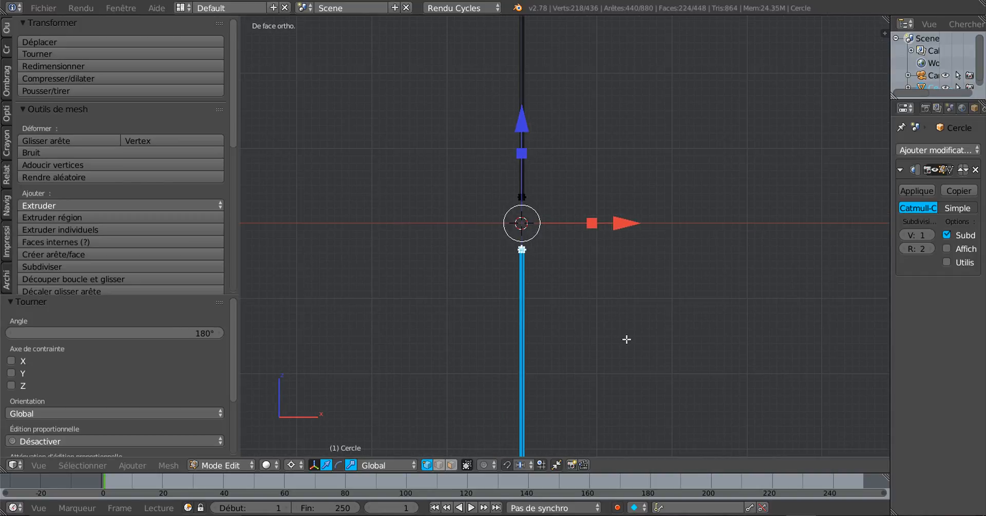
{"action": "scroll", "coordinate": [629, 339], "scroll_direction": "down", "scroll_amount": 1}
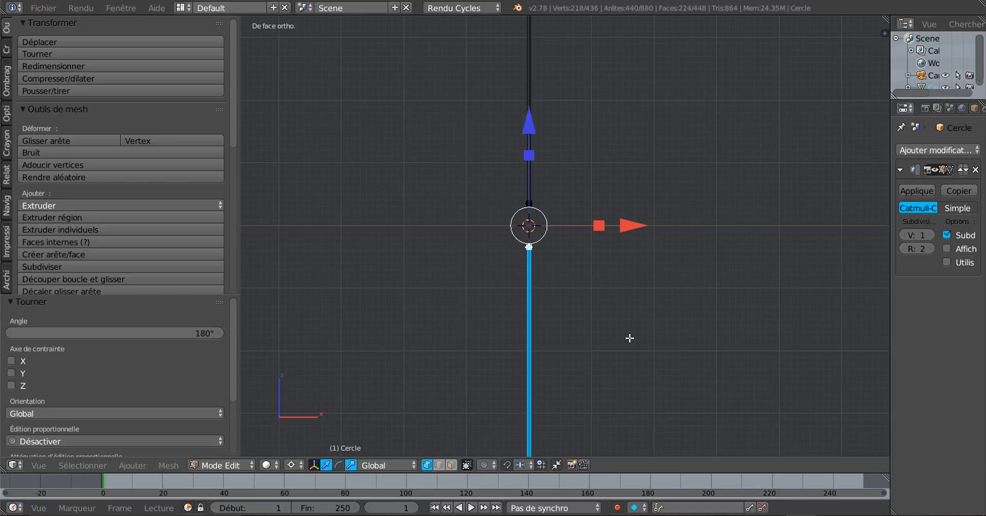
Return to Object Mode, add an 8-vertex mesh circle of radius 1.000 at the 3D cursor and rotate it 90° about X
{"action": "key", "text": "Tab"}
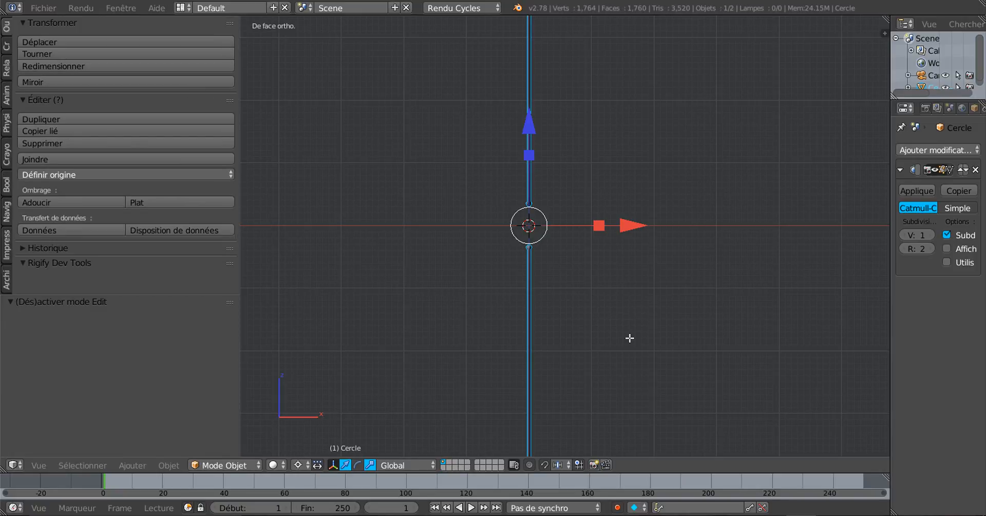
{"action": "scroll", "coordinate": [630, 338], "scroll_direction": "down", "scroll_amount": 1}
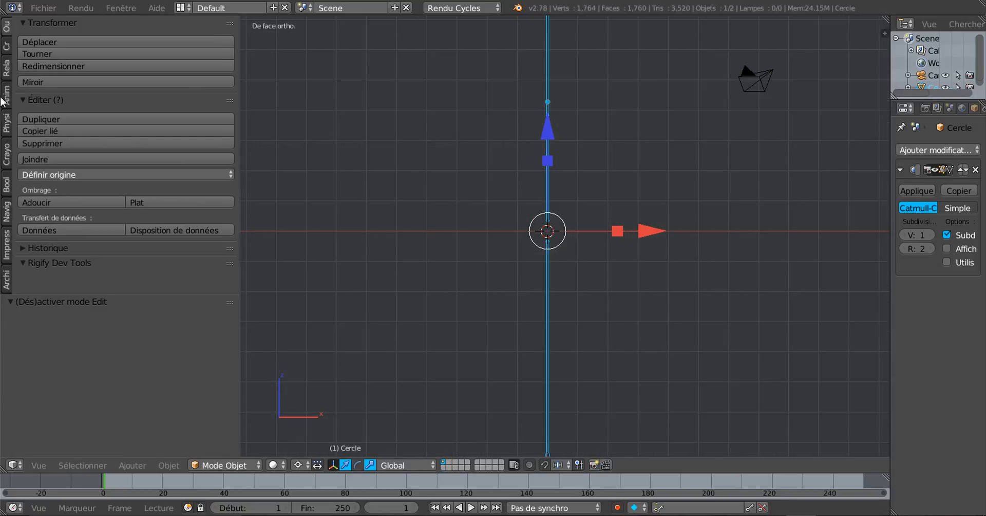
{"action": "left_click", "coordinate": [7, 46]}
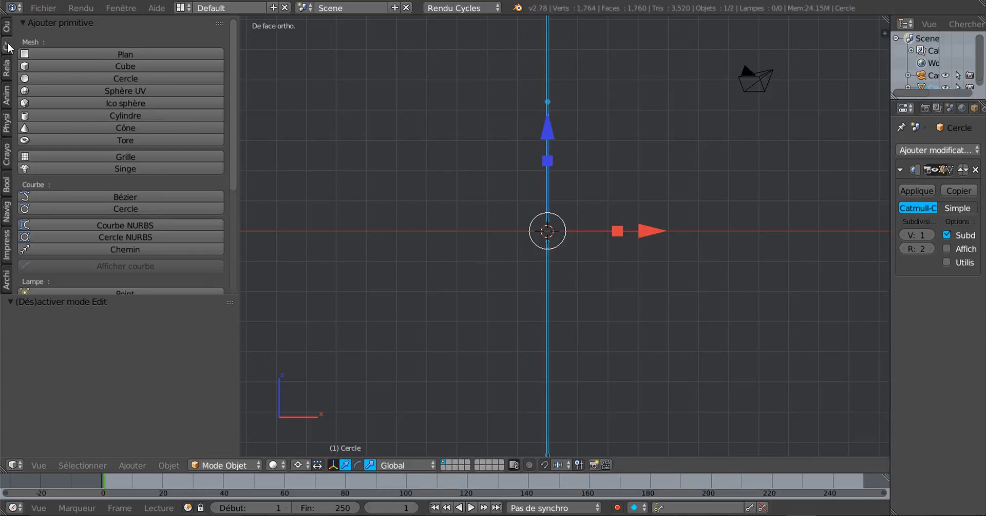
{"action": "left_click", "coordinate": [53, 77]}
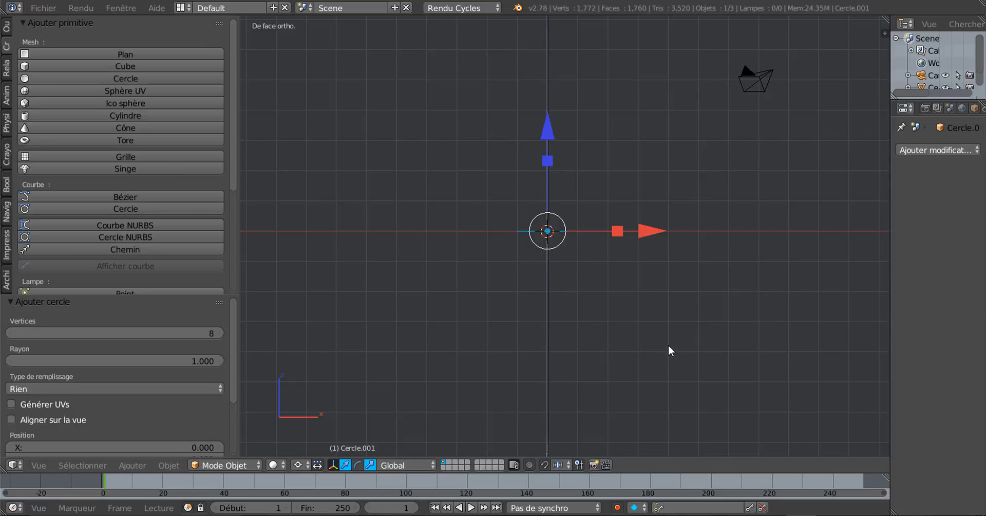
{"action": "type", "text": "r"}
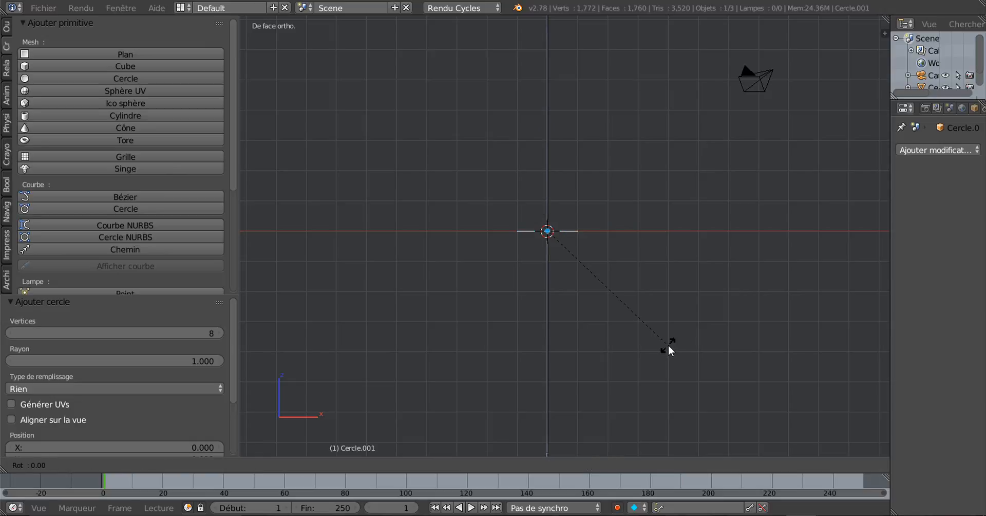
{"action": "type", "text": "x"}
{"action": "type", "text": "90"}
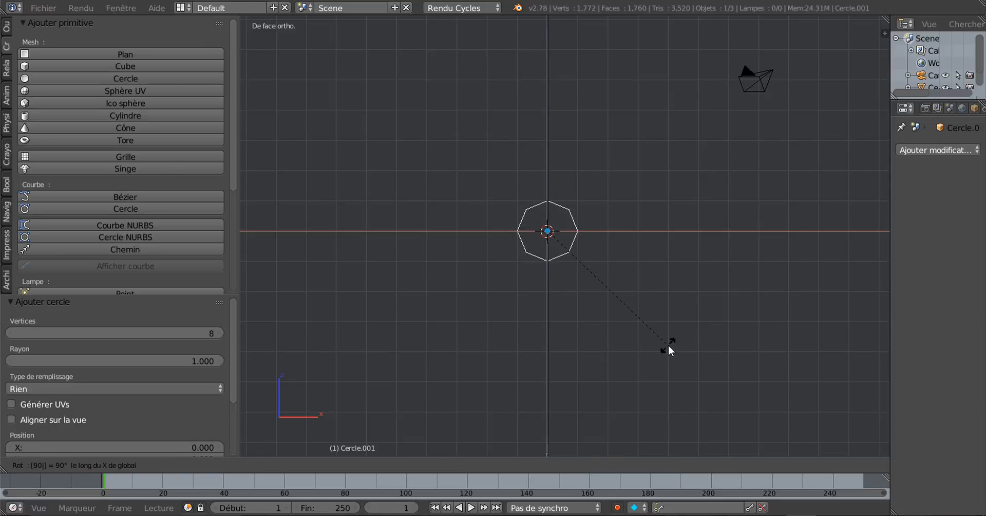
{"action": "key", "text": "Return"}
Scale the circle by 0.349, then again by 0.884, so it fits between the inner ends of the two spokes
{"action": "scroll", "coordinate": [669, 347], "scroll_direction": "up", "scroll_amount": 6}
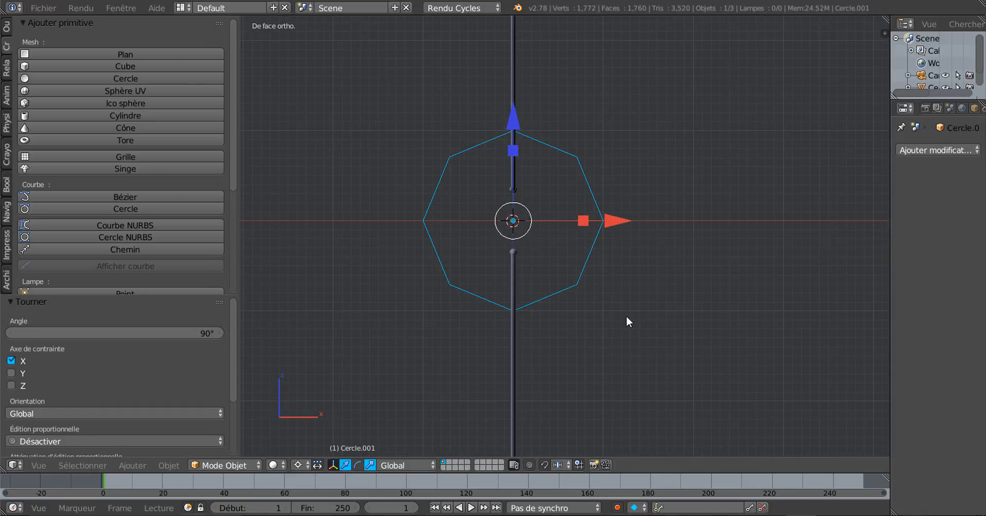
{"action": "scroll", "coordinate": [595, 235], "scroll_direction": "up", "scroll_amount": 2}
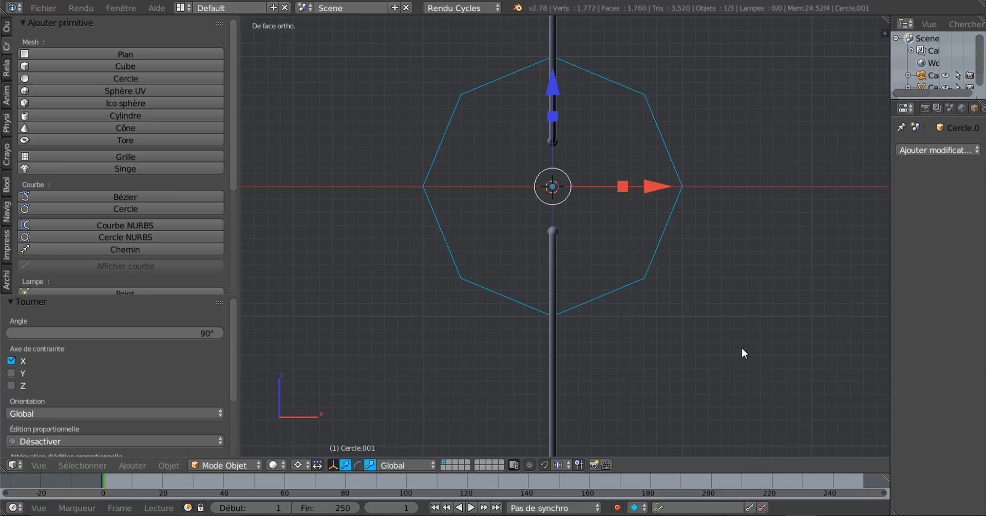
{"action": "key", "text": "s"}
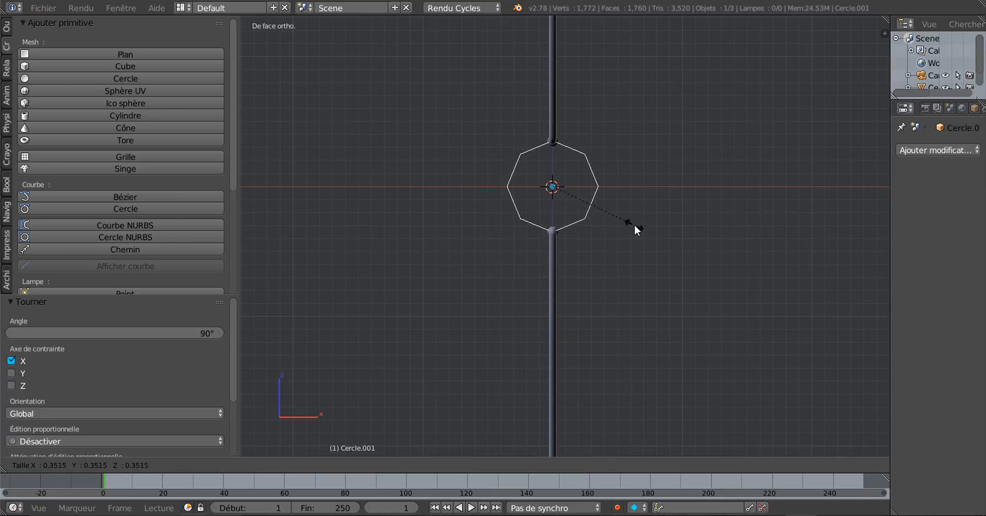
{"action": "left_click", "coordinate": [633, 224]}
{"action": "scroll", "coordinate": [604, 244], "scroll_direction": "up", "scroll_amount": 5}
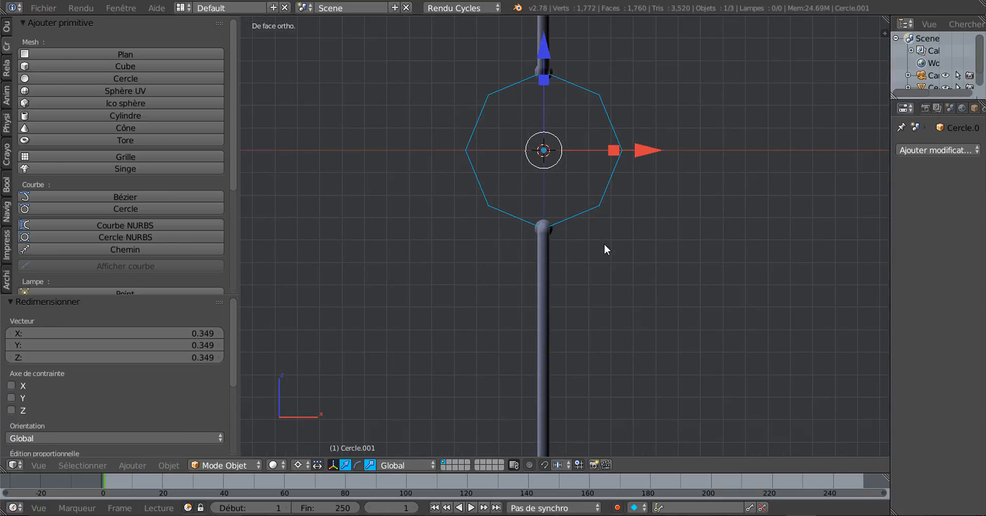
{"action": "key", "text": "s"}
{"action": "left_click", "coordinate": [691, 313]}
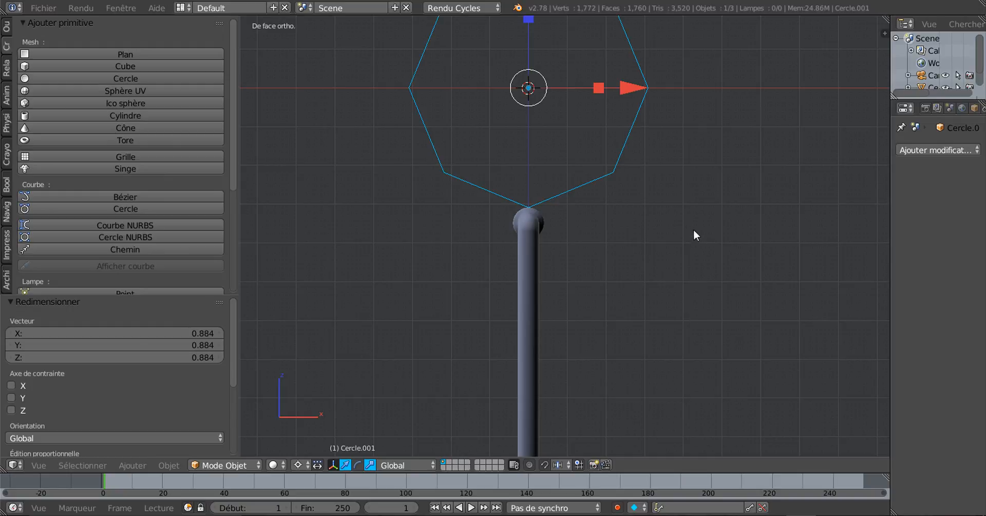
{"action": "middle_click_drag", "start_coordinate": [693, 235], "coordinate": [688, 303], "text": "shift"}
{"action": "scroll", "coordinate": [576, 92], "scroll_direction": "up", "scroll_amount": 2}
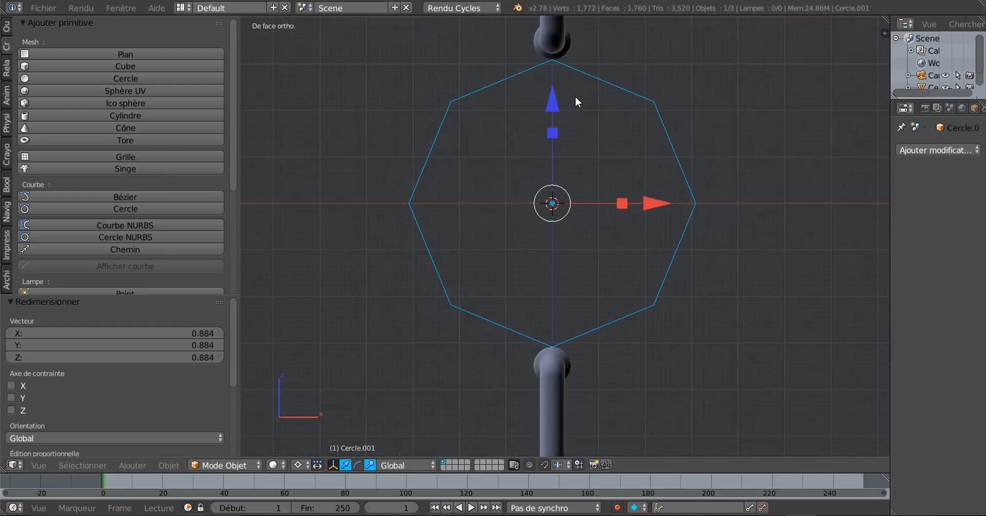
{"action": "scroll", "coordinate": [576, 106], "scroll_direction": "down", "scroll_amount": 4}
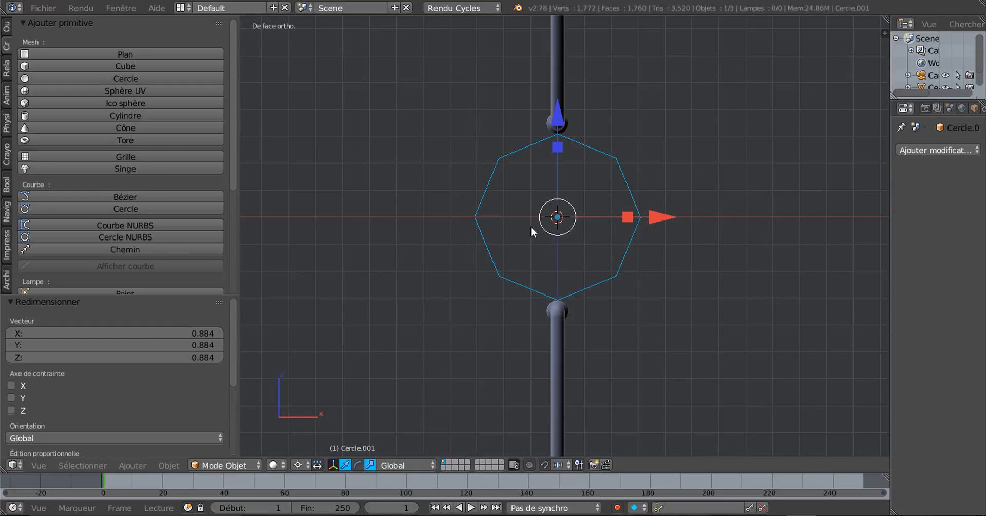
{"action": "scroll", "coordinate": [626, 216], "scroll_direction": "down", "scroll_amount": 3}
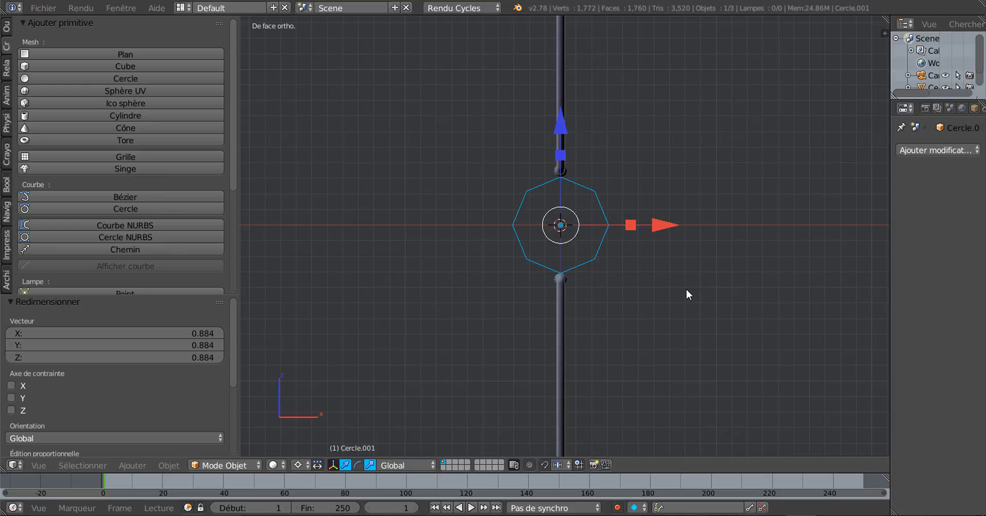
{"action": "scroll", "coordinate": [685, 288], "scroll_direction": "down", "scroll_amount": 4}
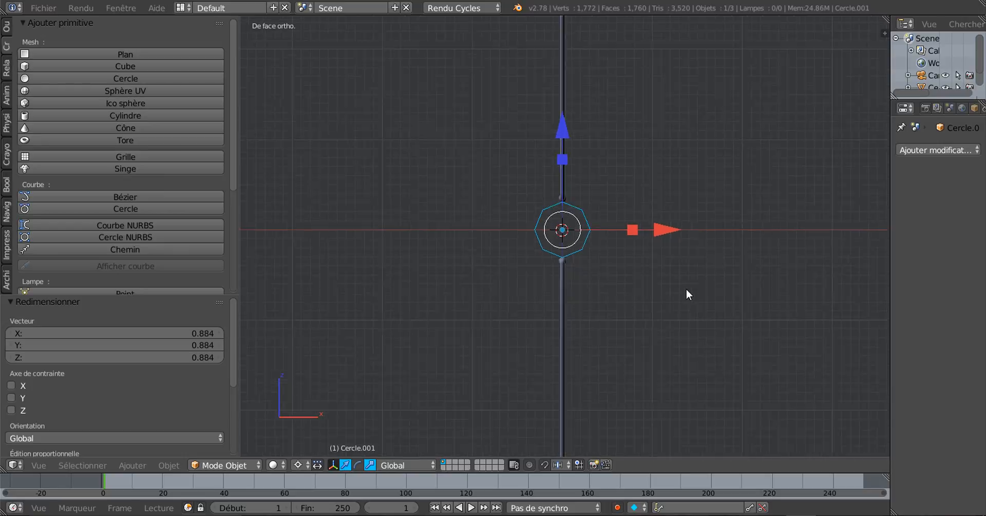
Select the spoke object and, in Edit Mode, select the entire mesh of both spokes, with the 3D view slightly widened
{"action": "right_click", "coordinate": [565, 91]}
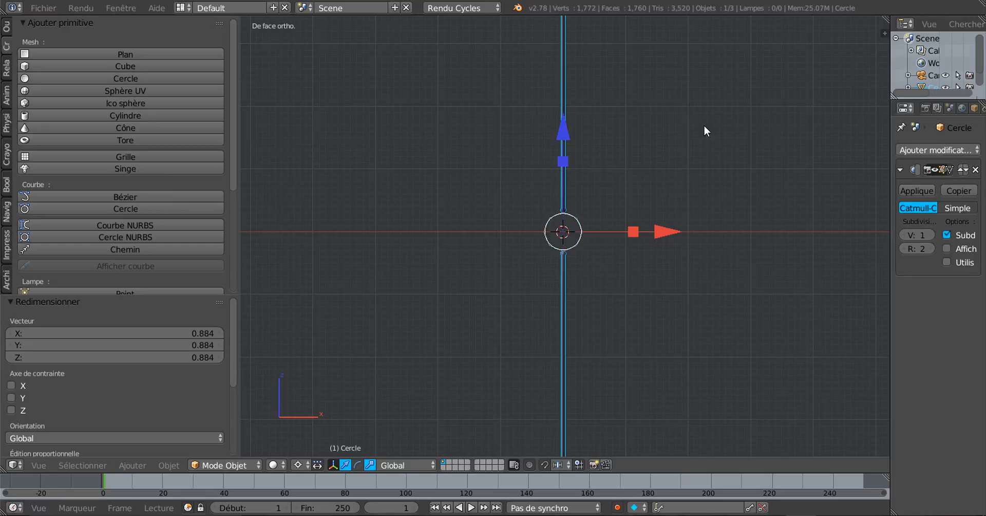
{"action": "key", "text": "Tab"}
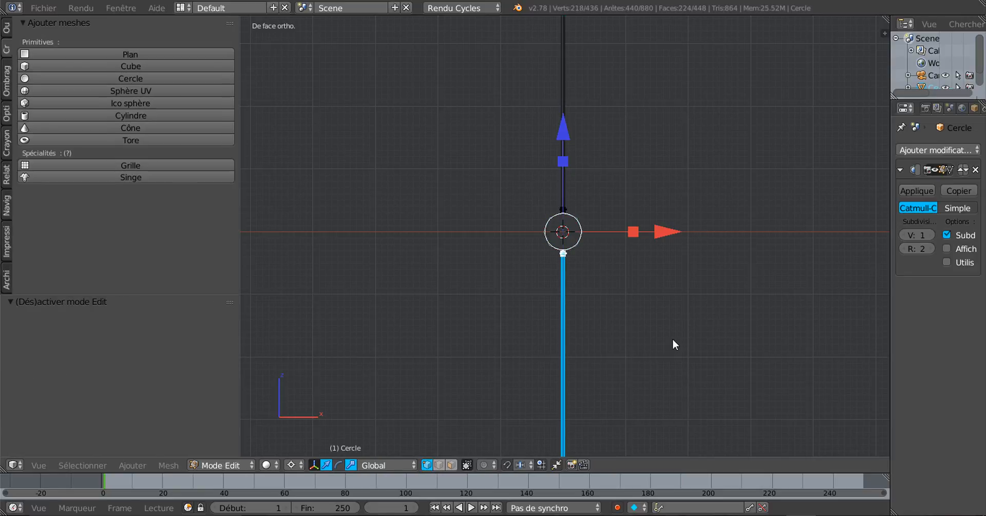
{"action": "key", "text": "a"}
{"action": "key", "text": "a"}
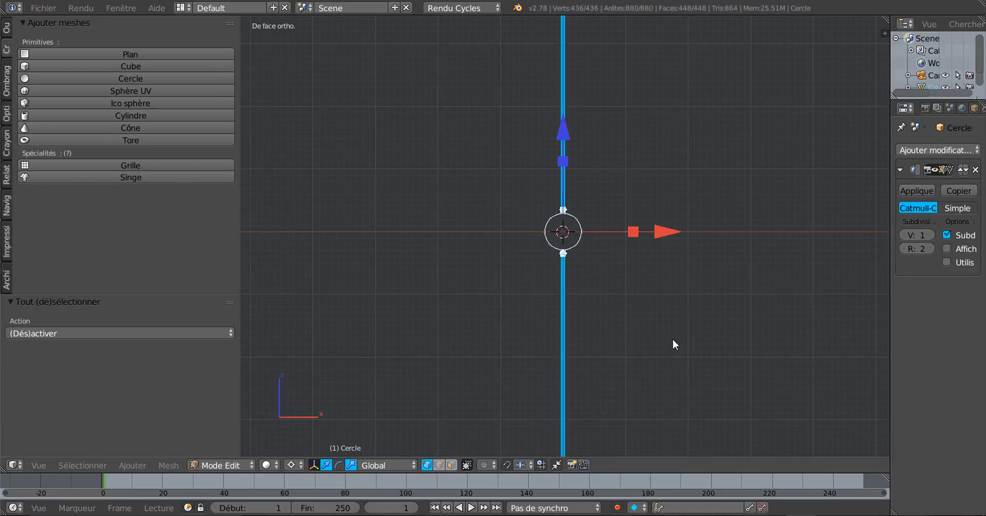
{"action": "middle_click_drag", "start_coordinate": [654, 322], "coordinate": [606, 301], "text": "shift"}
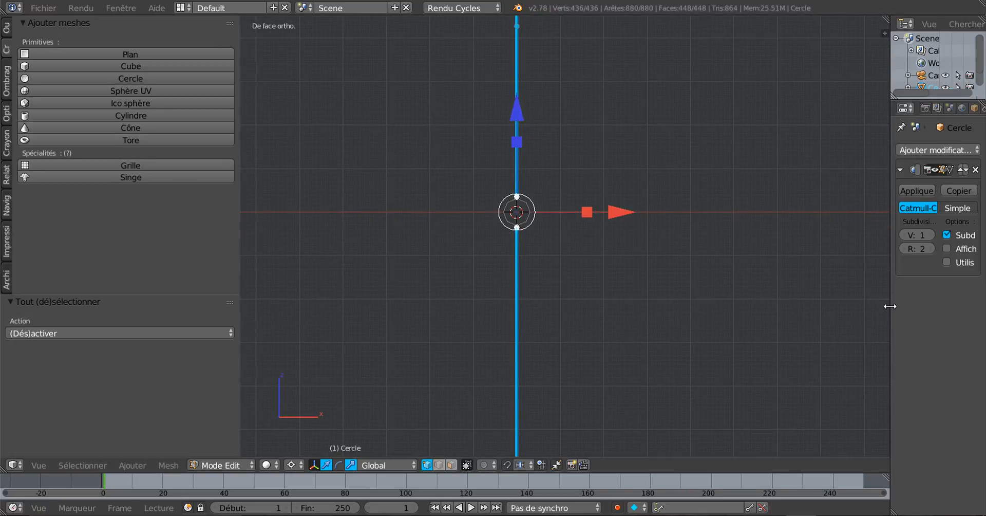
{"action": "left_click_drag", "start_coordinate": [891, 303], "coordinate": [903, 303]}
{"action": "scroll", "coordinate": [694, 296], "scroll_direction": "down", "scroll_amount": 3}
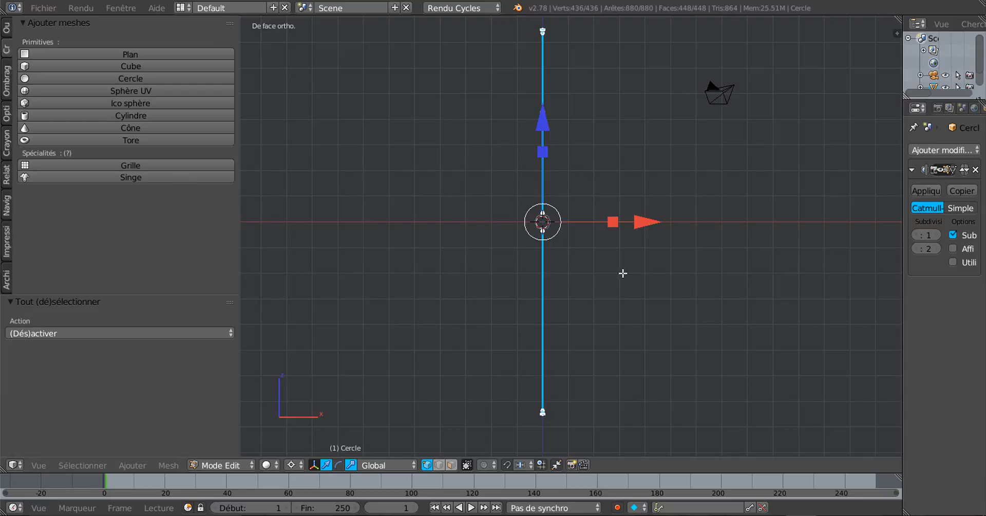
Duplicate the two vertical spokes in place and rotate the copy about 89.6° around the 3D cursor in front view
{"action": "scroll", "coordinate": [619, 285], "scroll_direction": "up", "scroll_amount": 1}
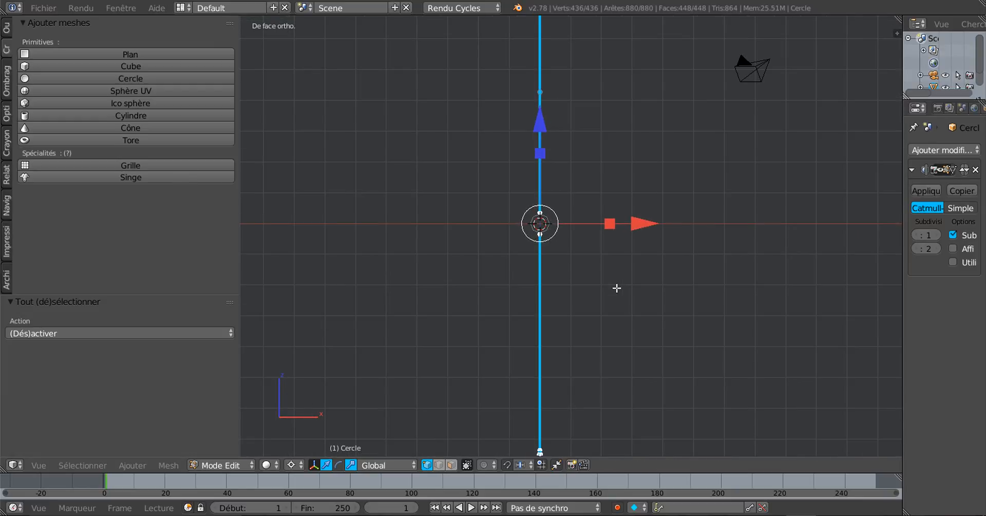
{"action": "scroll", "coordinate": [617, 283], "scroll_direction": "down", "scroll_amount": 1, "text": "shift"}
{"action": "scroll", "coordinate": [616, 283], "scroll_direction": "up", "scroll_amount": 1}
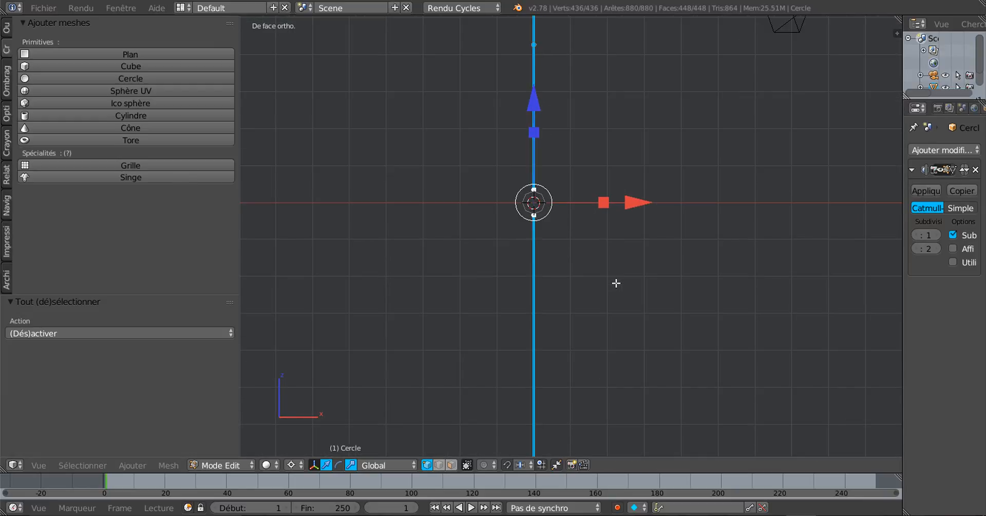
{"action": "scroll", "coordinate": [616, 283], "scroll_direction": "down", "scroll_amount": 2}
{"action": "scroll", "coordinate": [618, 284], "scroll_direction": "up", "scroll_amount": 1, "text": "shift"}
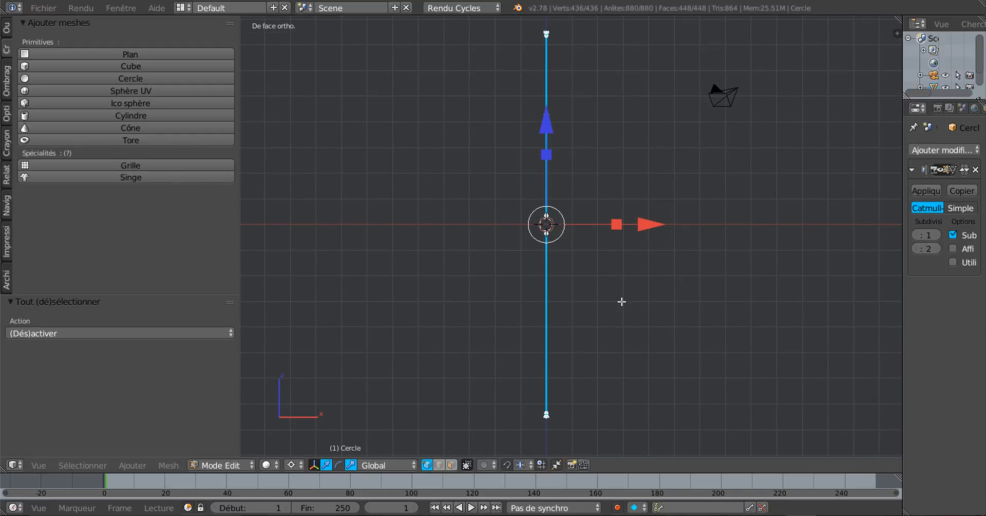
{"action": "key", "text": "shift+d"}
{"action": "right_click", "coordinate": [622, 300]}
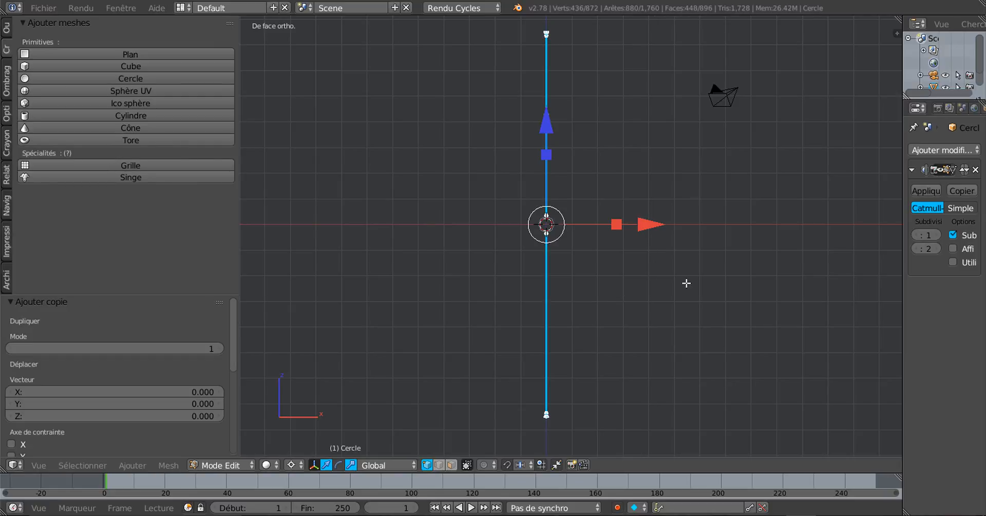
{"action": "key", "text": "r"}
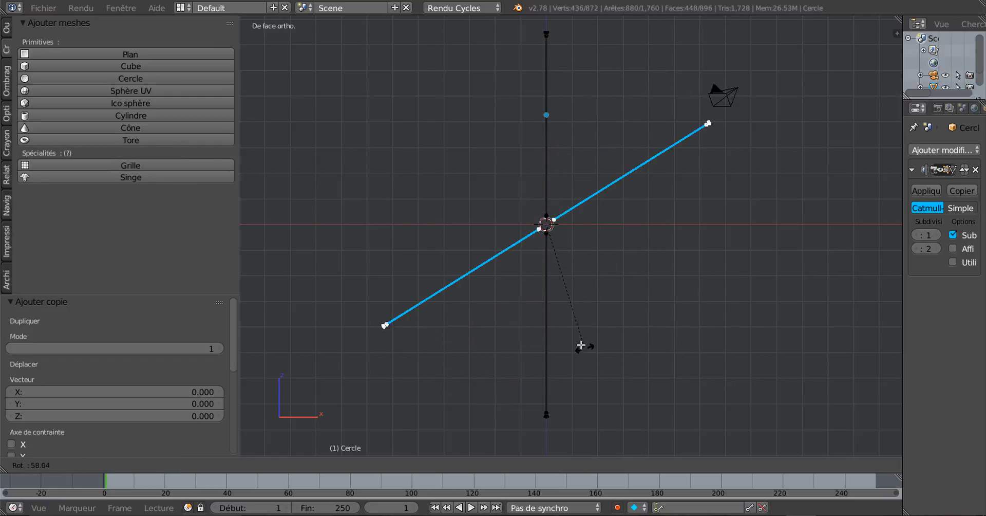
{"action": "left_click", "coordinate": [525, 310]}
Rotate the duplicated spoke pair a further 0.387° so it lies exactly along the X axis
{"action": "scroll", "coordinate": [689, 296], "scroll_direction": "up", "scroll_amount": 2}
{"action": "middle_click_drag", "start_coordinate": [709, 289], "coordinate": [548, 280], "text": "shift"}
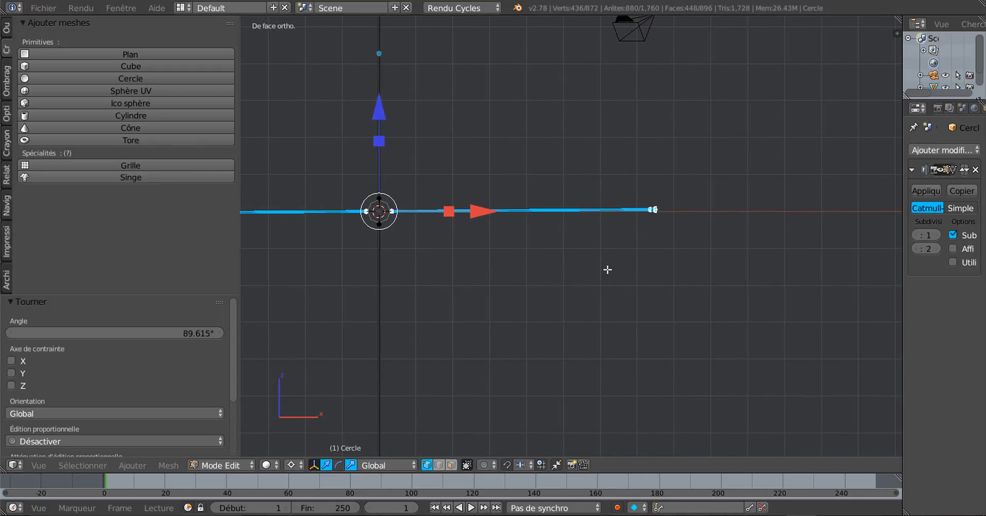
{"action": "scroll", "coordinate": [614, 264], "scroll_direction": "up", "scroll_amount": 3}
{"action": "middle_click_drag", "start_coordinate": [737, 214], "coordinate": [675, 245], "text": "shift"}
{"action": "scroll", "coordinate": [675, 245], "scroll_direction": "up", "scroll_amount": 3}
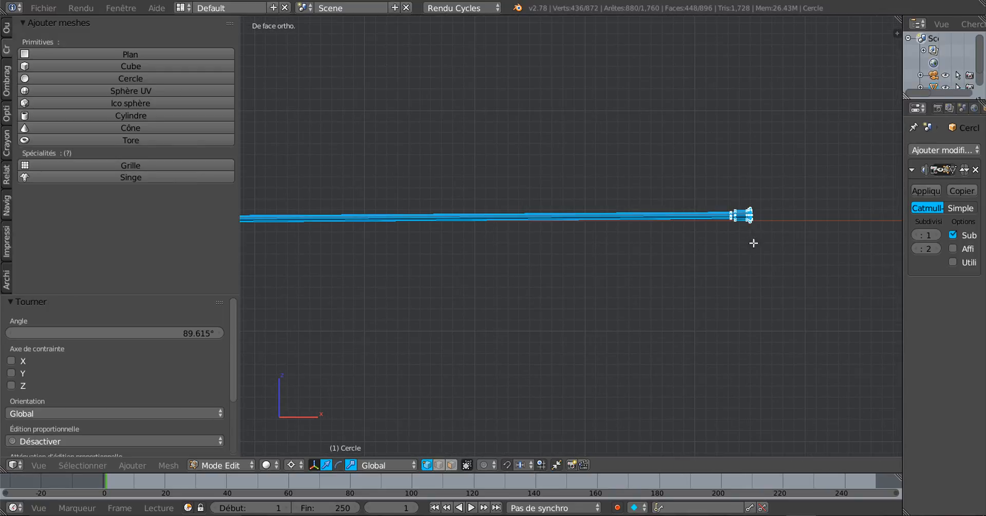
{"action": "middle_click_drag", "start_coordinate": [753, 242], "coordinate": [690, 248], "text": "shift"}
{"action": "scroll", "coordinate": [738, 286], "scroll_direction": "up", "scroll_amount": 1}
{"action": "key", "text": "r"}
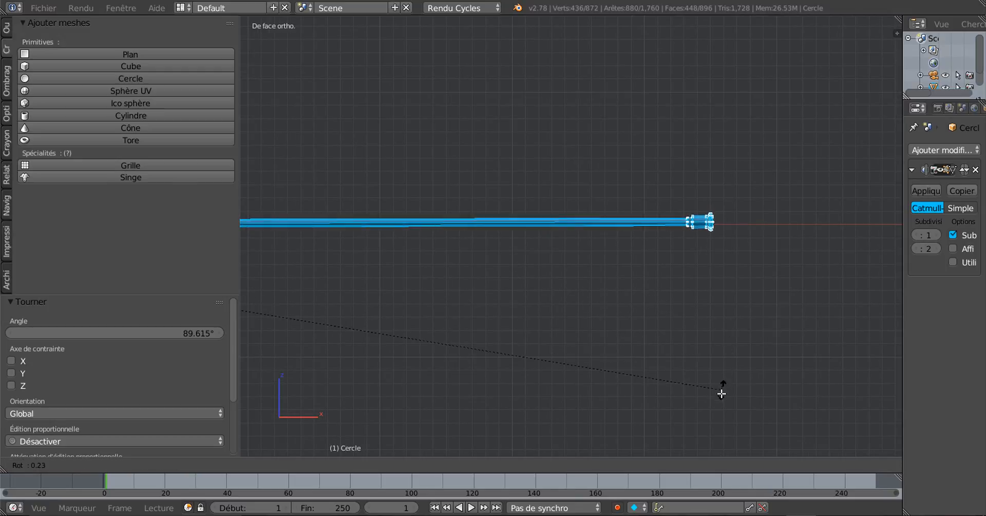
{"action": "left_click", "coordinate": [706, 37]}
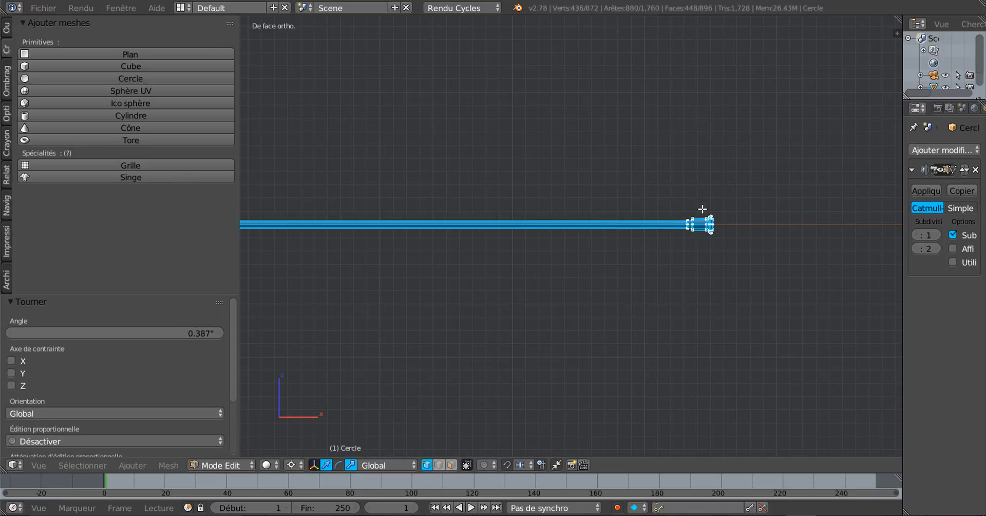
Examine the opposite outer end of the horizontal spoke pair to check its alignment with the X axis
{"action": "scroll", "coordinate": [707, 214], "scroll_direction": "down", "scroll_amount": 2}
{"action": "scroll", "coordinate": [616, 160], "scroll_direction": "down", "scroll_amount": 6}
{"action": "middle_click_drag", "start_coordinate": [555, 161], "coordinate": [854, 72], "text": "shift"}
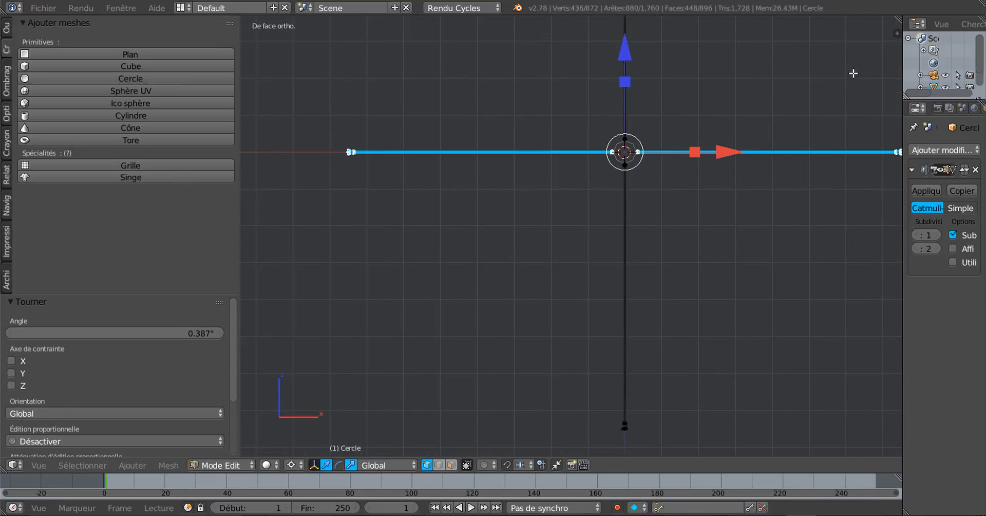
{"action": "scroll", "coordinate": [406, 128], "scroll_direction": "up", "scroll_amount": 1}
{"action": "middle_click_drag", "start_coordinate": [336, 130], "coordinate": [473, 150], "text": "shift"}
{"action": "scroll", "coordinate": [473, 150], "scroll_direction": "up", "scroll_amount": 4}
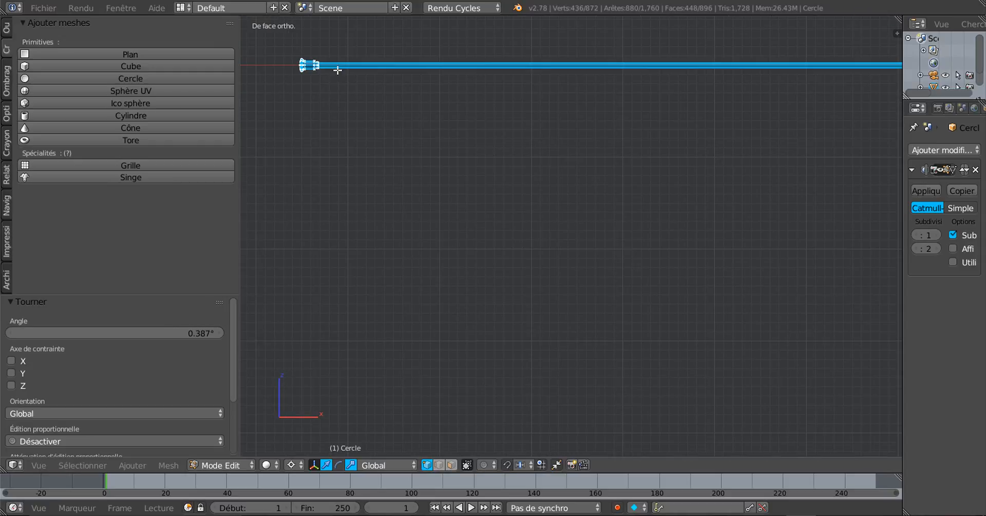
{"action": "middle_click_drag", "start_coordinate": [382, 123], "coordinate": [420, 161], "text": "shift"}
{"action": "scroll", "coordinate": [421, 162], "scroll_direction": "down", "scroll_amount": 1}
{"action": "scroll", "coordinate": [544, 154], "scroll_direction": "down", "scroll_amount": 7}
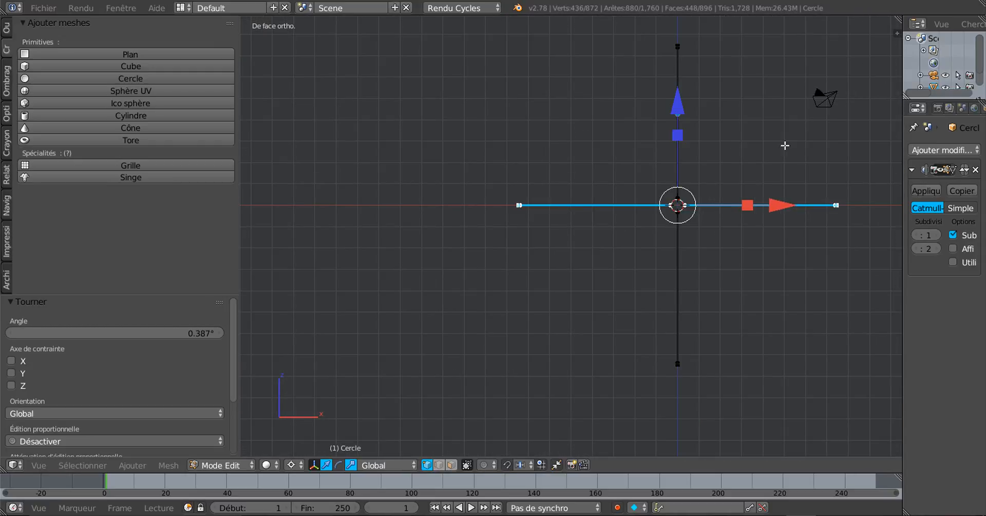
{"action": "middle_click_drag", "start_coordinate": [781, 140], "coordinate": [664, 141], "text": "shift"}
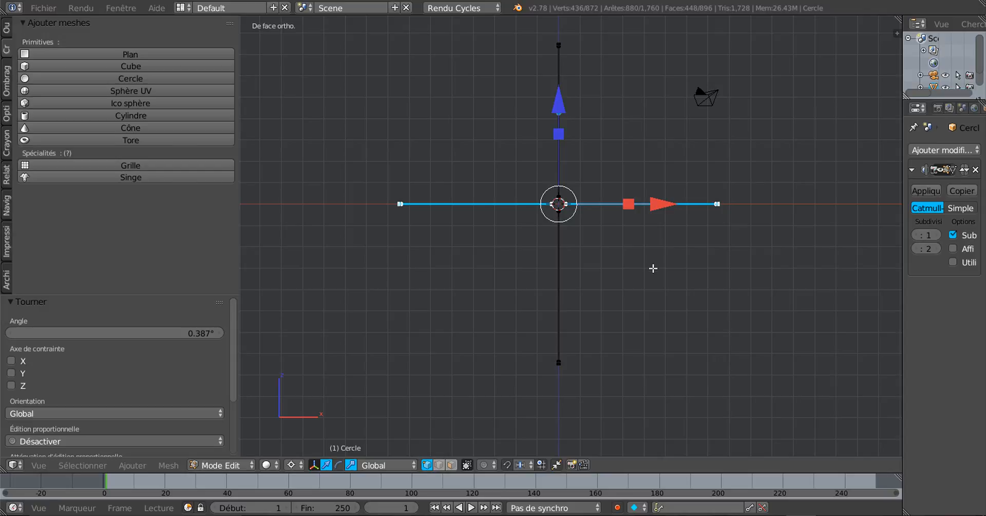
Select the entire mesh of all four spokes and remove doubles with a merge distance of 0.0001
{"action": "key", "text": "a"}
{"action": "key", "text": "a"}
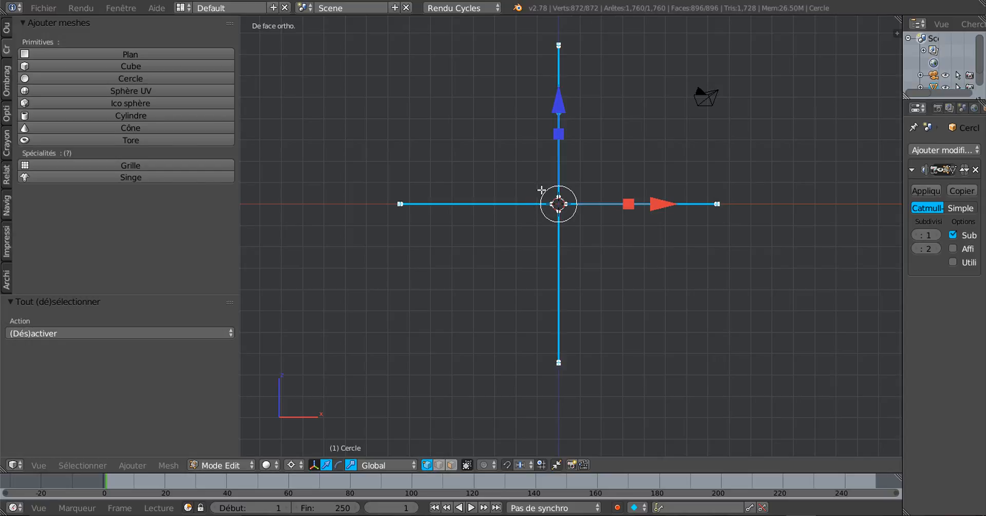
{"action": "left_click", "coordinate": [6, 32]}
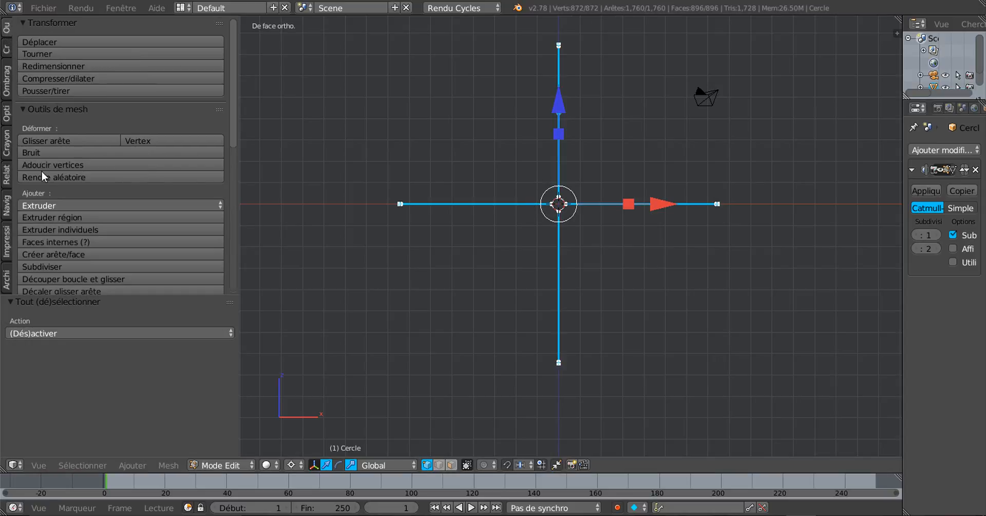
{"action": "scroll", "coordinate": [45, 185], "scroll_direction": "down", "scroll_amount": 9}
{"action": "left_click", "coordinate": [49, 184]}
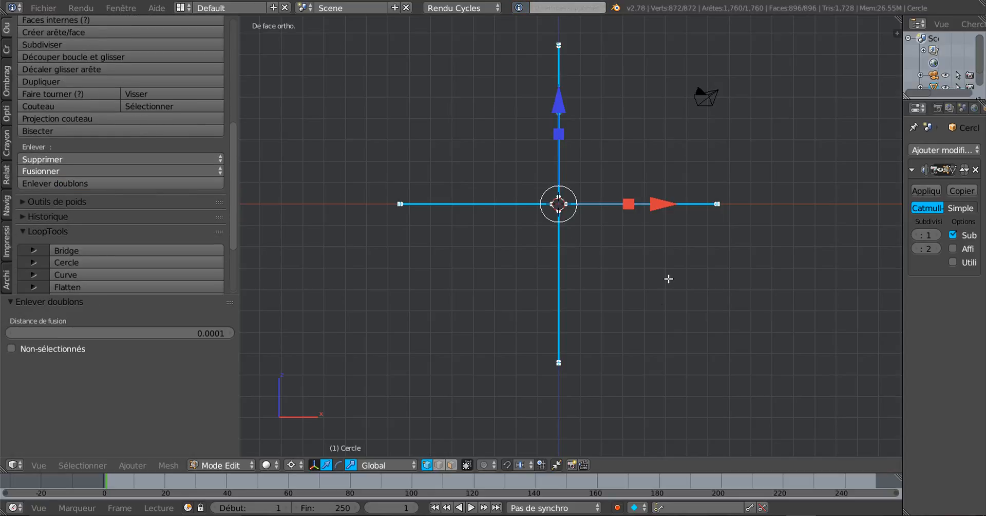
Duplicate the four-spoke cross in place and rotate the copy about 43.5° around the 3D cursor
{"action": "scroll", "coordinate": [674, 266], "scroll_direction": "up", "scroll_amount": 1}
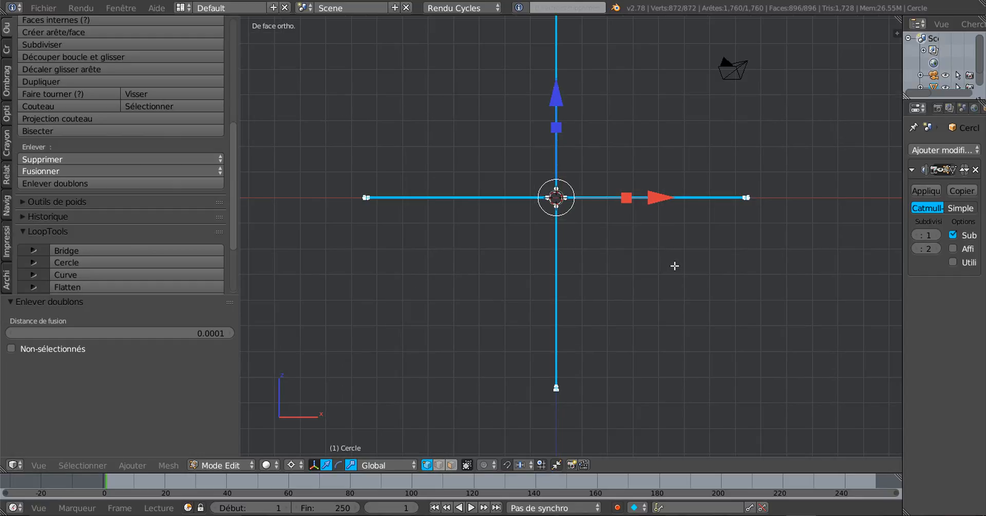
{"action": "middle_click_drag", "start_coordinate": [675, 267], "coordinate": [652, 321], "text": "shift"}
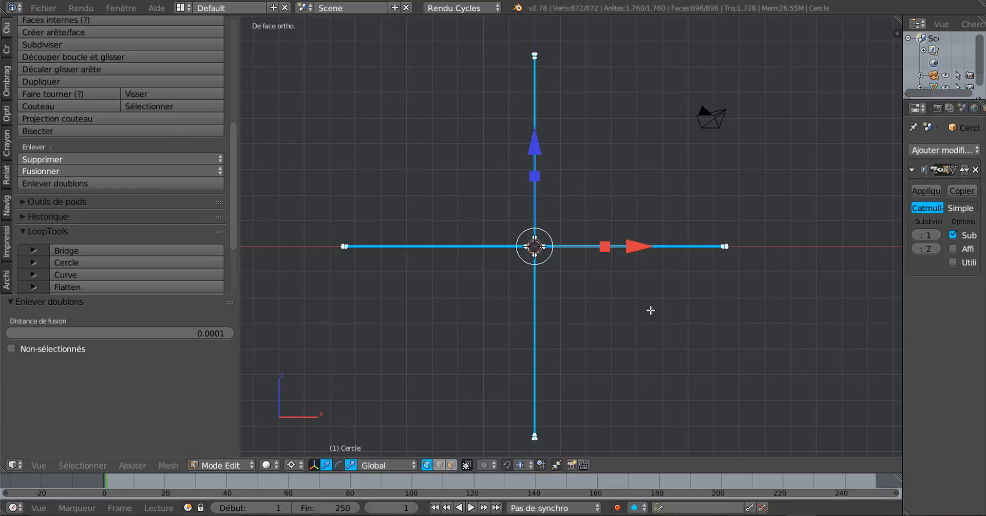
{"action": "key", "text": "shift+d"}
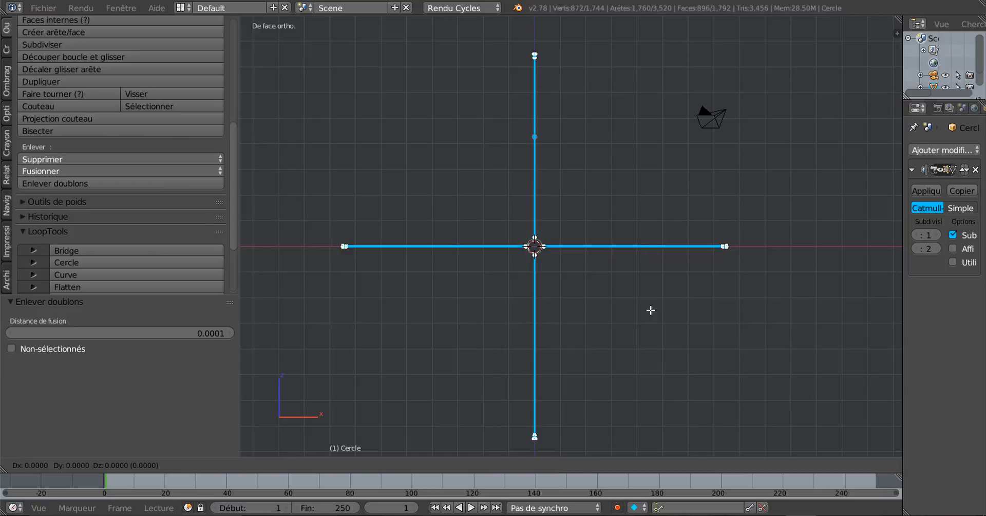
{"action": "right_click", "coordinate": [651, 311]}
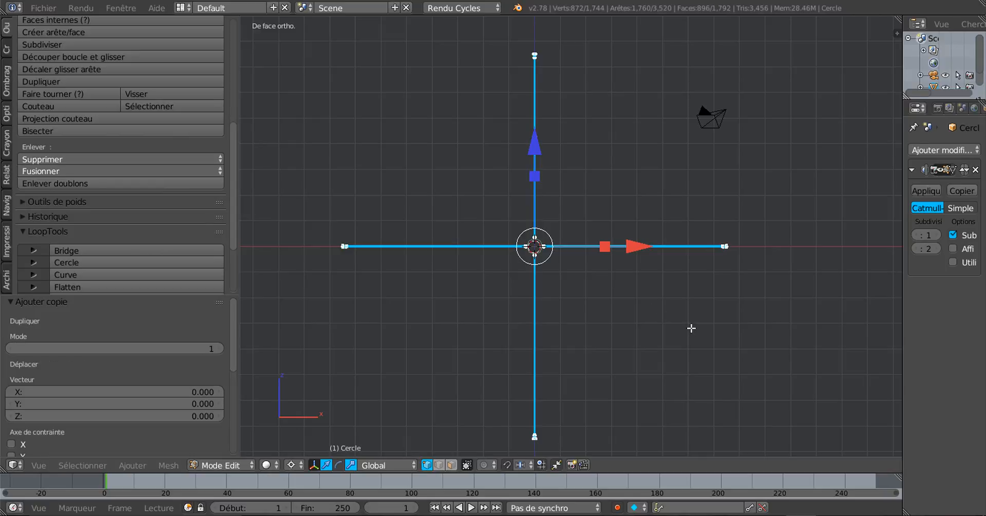
{"action": "key", "text": "r"}
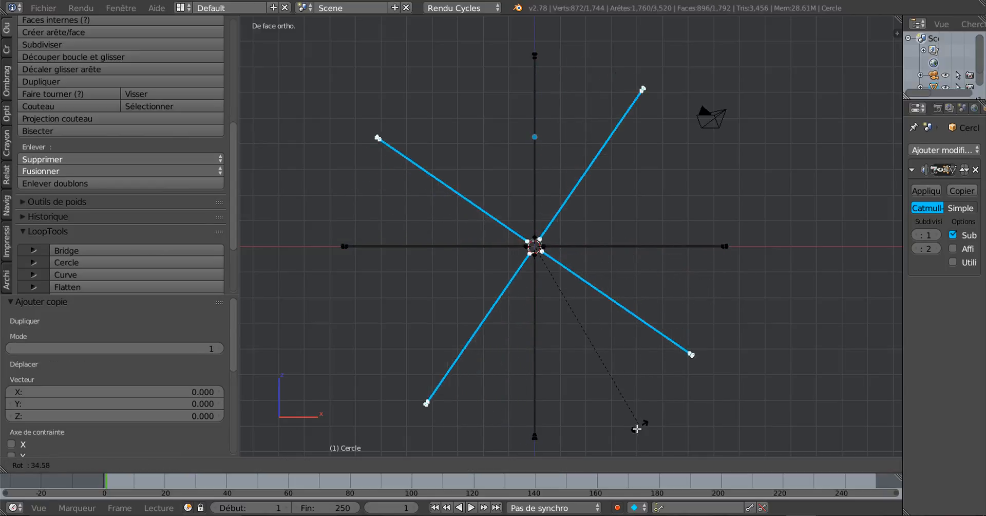
{"action": "left_click", "coordinate": [619, 20]}
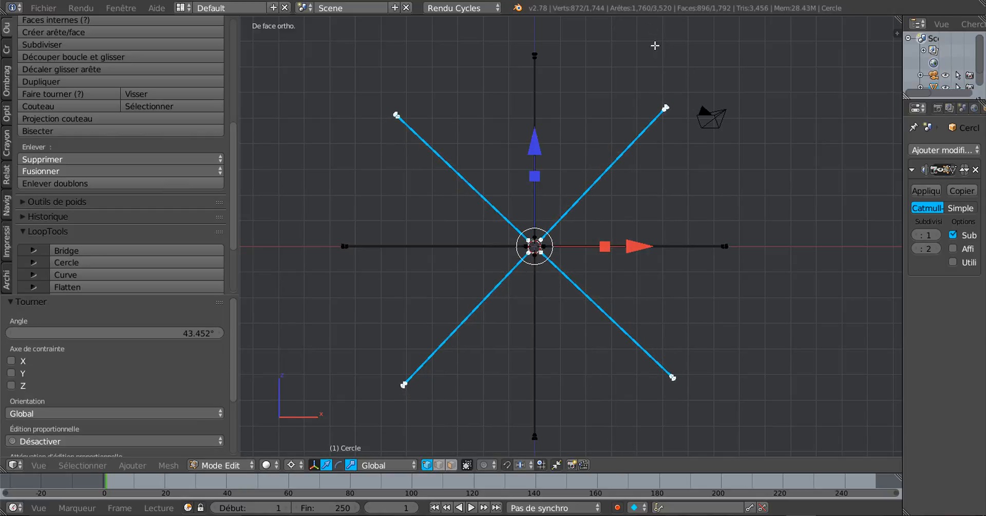
Rotate the duplicated cross a further 1.511° so its spokes sit on the diagonals between the original ones
{"action": "middle_click_drag", "start_coordinate": [656, 45], "coordinate": [644, 381], "text": "shift"}
{"action": "middle_click_drag", "start_coordinate": [603, 287], "coordinate": [590, 330], "text": "shift"}
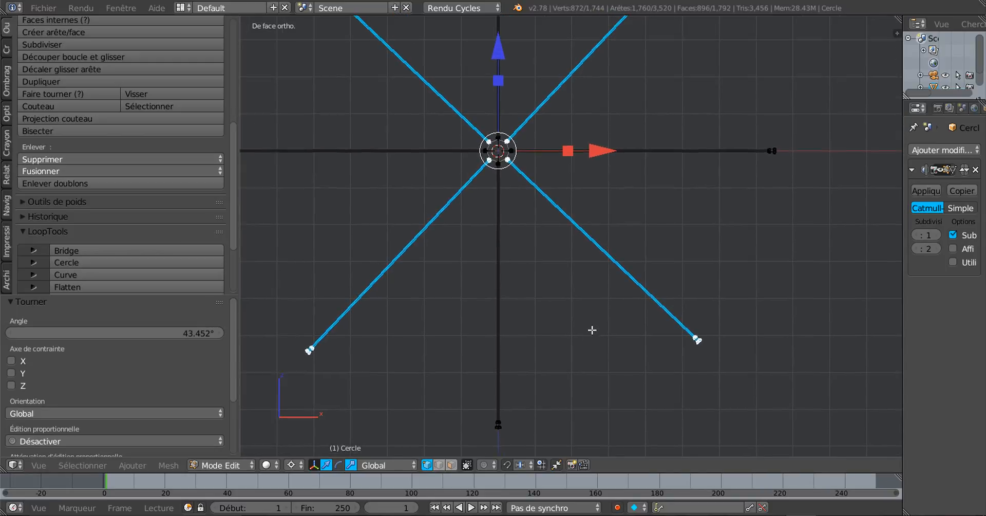
{"action": "scroll", "coordinate": [591, 330], "scroll_direction": "up", "scroll_amount": 3}
{"action": "scroll", "coordinate": [590, 331], "scroll_direction": "up", "scroll_amount": 2}
{"action": "scroll", "coordinate": [590, 331], "scroll_direction": "up", "scroll_amount": 1}
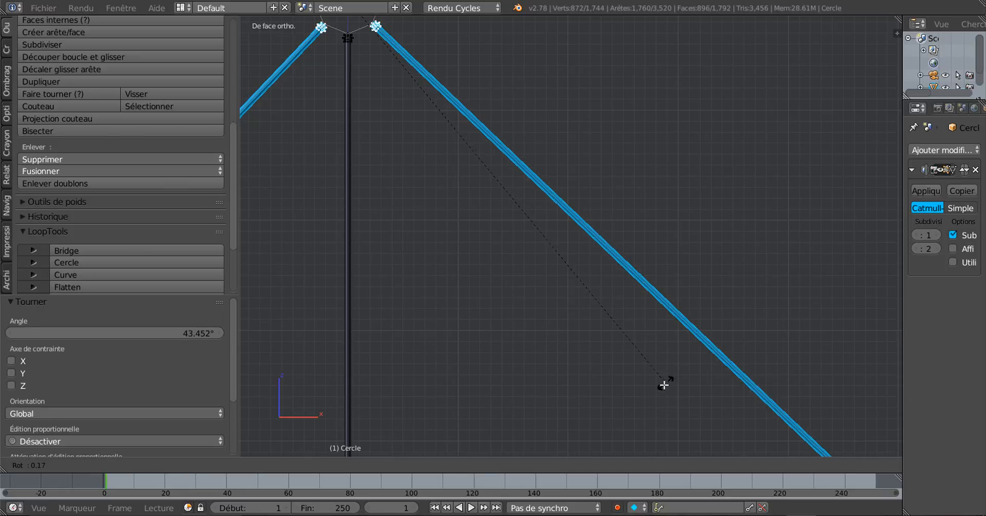
{"action": "key", "text": "r"}
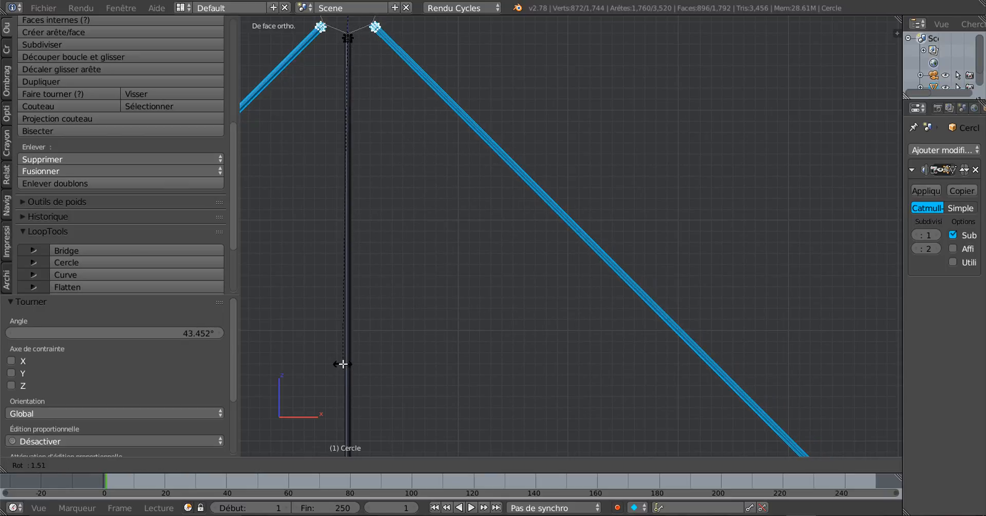
{"action": "left_click", "coordinate": [342, 364]}
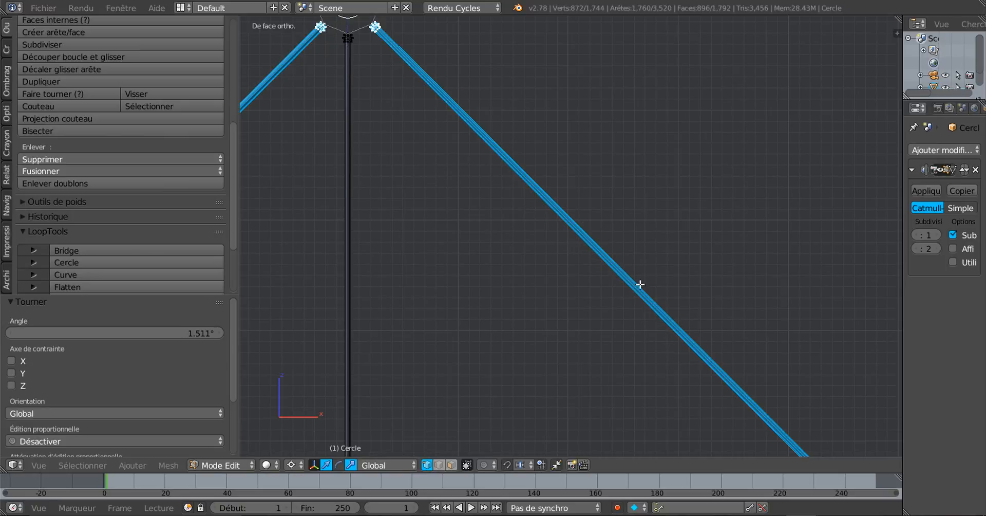
Examine from several angles how the bent inner ends of the eight spokes sit around the hub circle
{"action": "scroll", "coordinate": [495, 249], "scroll_direction": "down", "scroll_amount": 5}
{"action": "middle_click_drag", "start_coordinate": [534, 239], "coordinate": [588, 189], "text": "shift"}
{"action": "scroll", "coordinate": [585, 206], "scroll_direction": "down", "scroll_amount": 2}
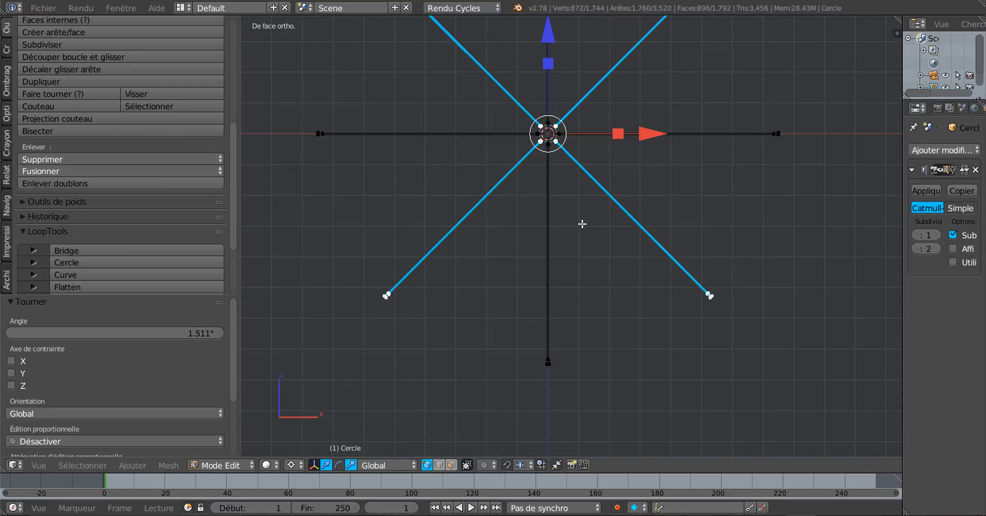
{"action": "middle_click_drag", "start_coordinate": [581, 222], "coordinate": [573, 314], "text": "shift"}
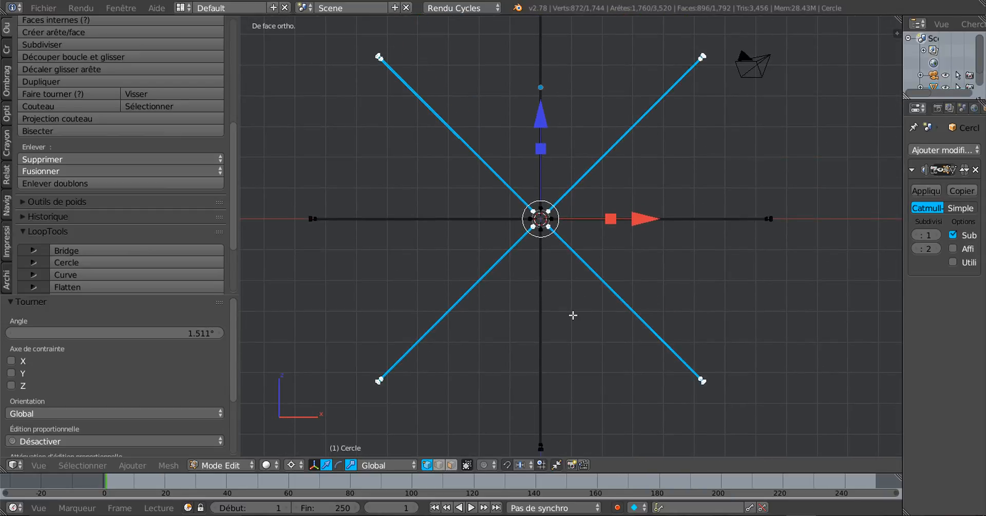
{"action": "middle_click_drag", "start_coordinate": [615, 190], "coordinate": [454, 233]}
{"action": "scroll", "coordinate": [569, 236], "scroll_direction": "up", "scroll_amount": 7}
{"action": "middle_click_drag", "start_coordinate": [534, 190], "coordinate": [629, 271], "text": "shift"}
{"action": "middle_click_drag", "start_coordinate": [494, 227], "coordinate": [667, 232]}
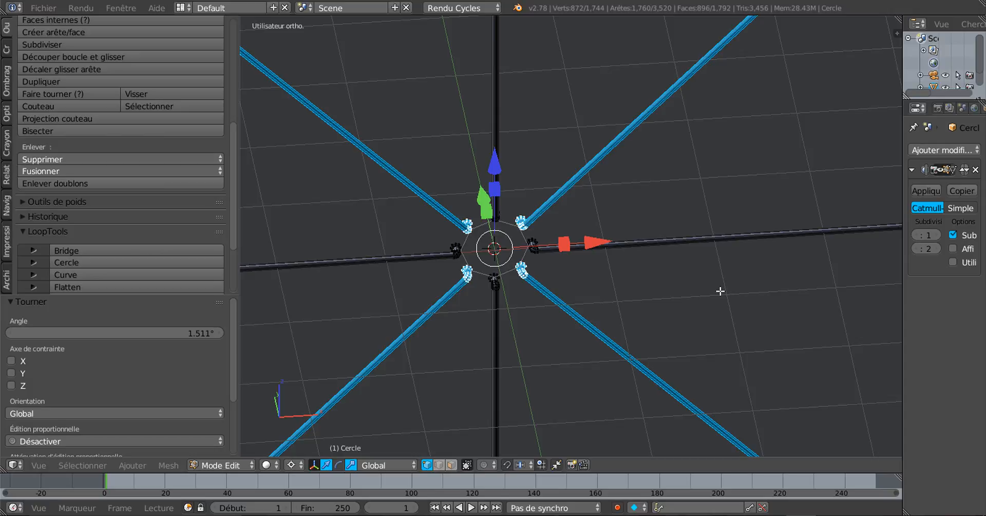
{"action": "key", "text": "KP_1"}
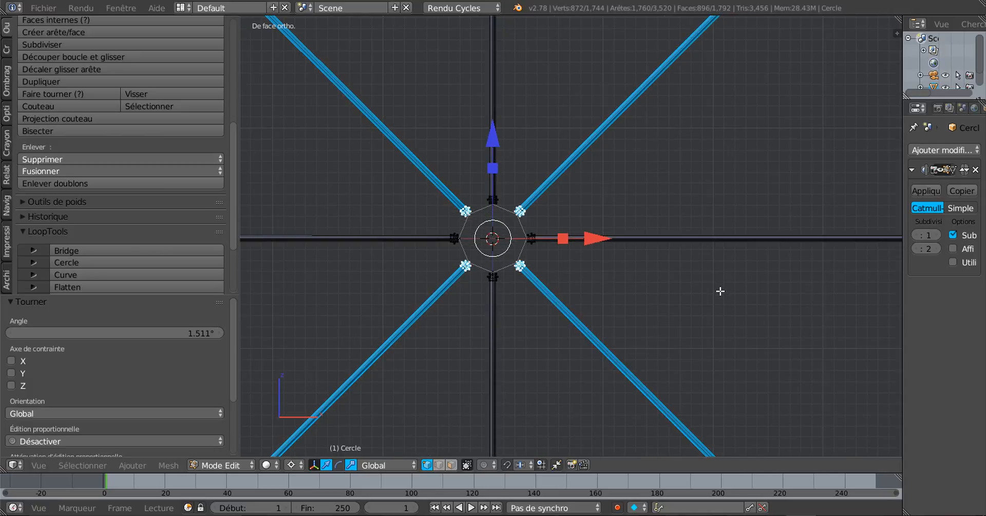
{"action": "middle_click_drag", "start_coordinate": [523, 168], "coordinate": [513, 251]}
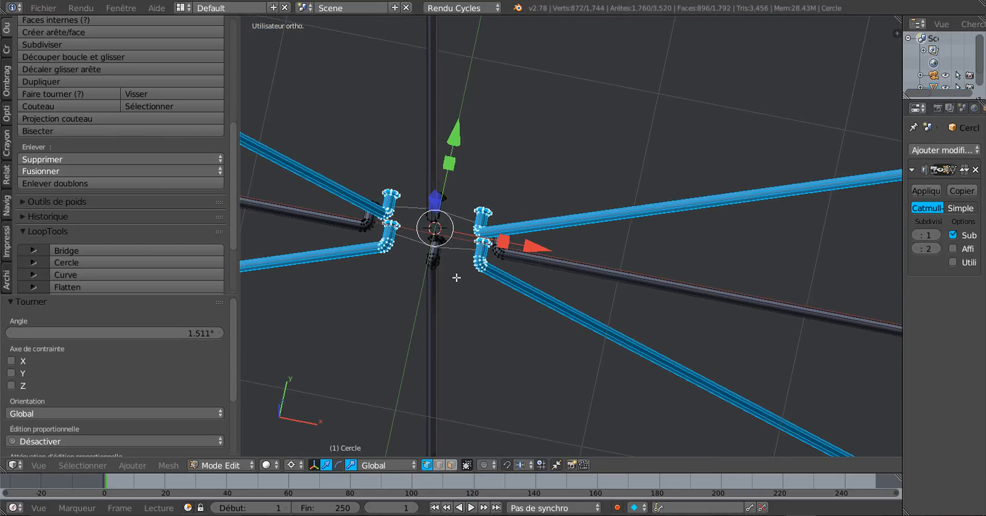
{"action": "middle_click_drag", "start_coordinate": [459, 273], "coordinate": [484, 189]}
Select the entire mesh of all eight spokes and return to the front orthographic view
{"action": "scroll", "coordinate": [519, 210], "scroll_direction": "down", "scroll_amount": 3}
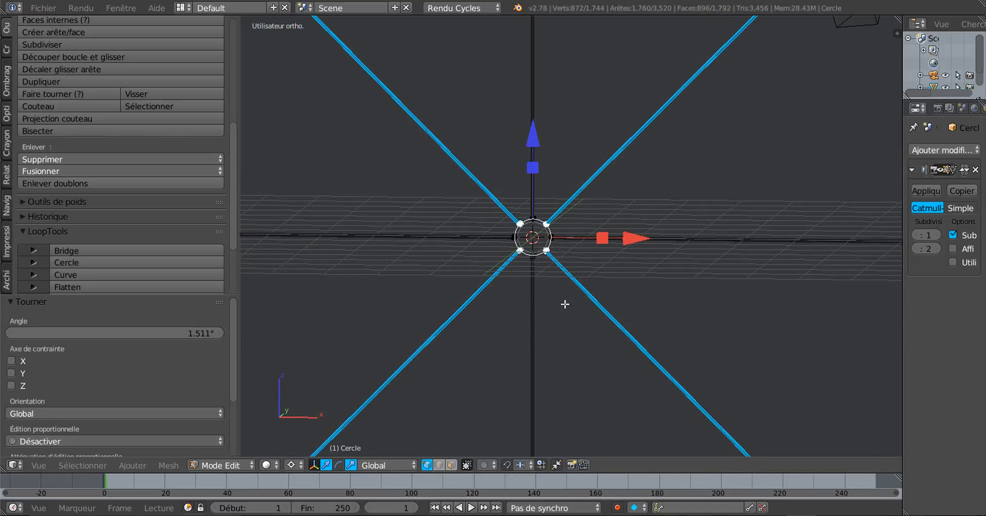
{"action": "scroll", "coordinate": [567, 300], "scroll_direction": "down", "scroll_amount": 1}
{"action": "scroll", "coordinate": [568, 297], "scroll_direction": "down", "scroll_amount": 3}
{"action": "key", "text": "a"}
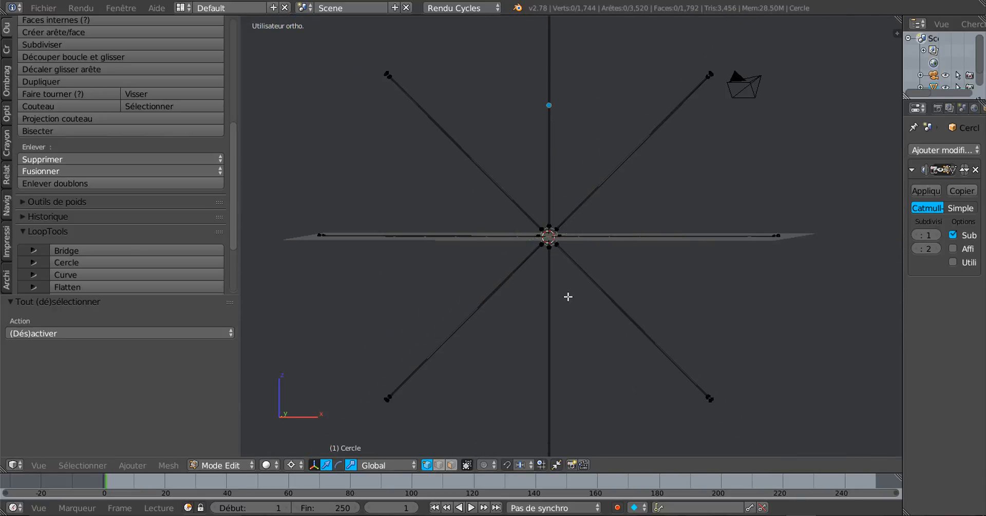
{"action": "key", "text": "a"}
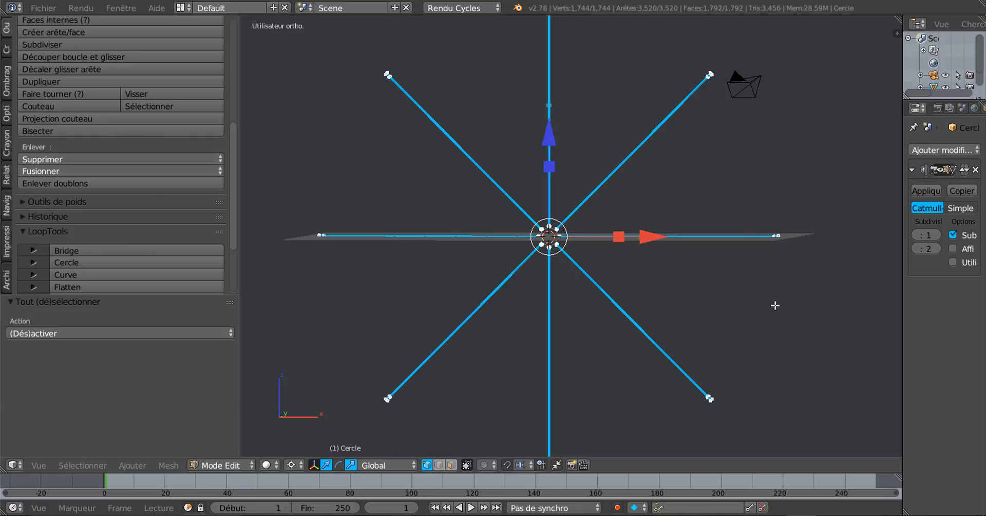
{"action": "key", "text": "KP_1"}
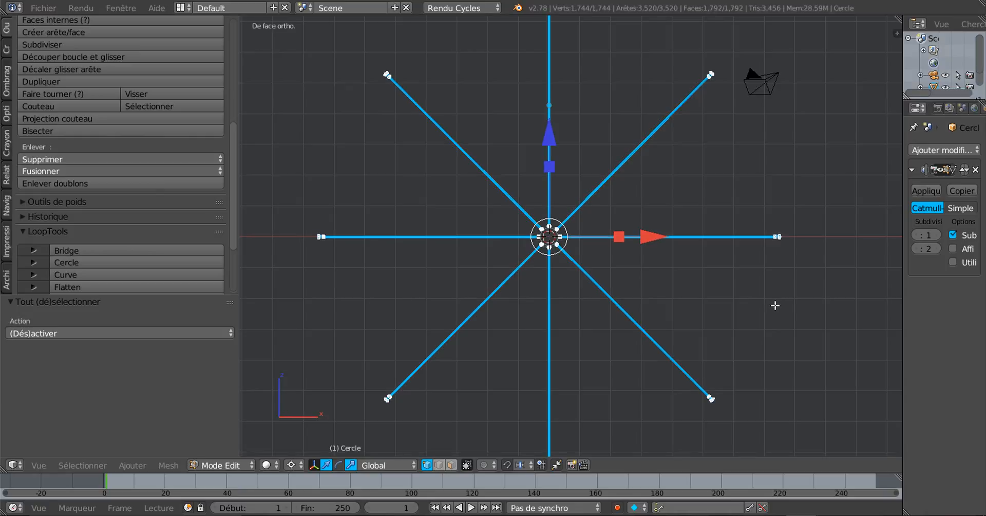
{"action": "scroll", "coordinate": [775, 305], "scroll_direction": "down", "scroll_amount": 2}
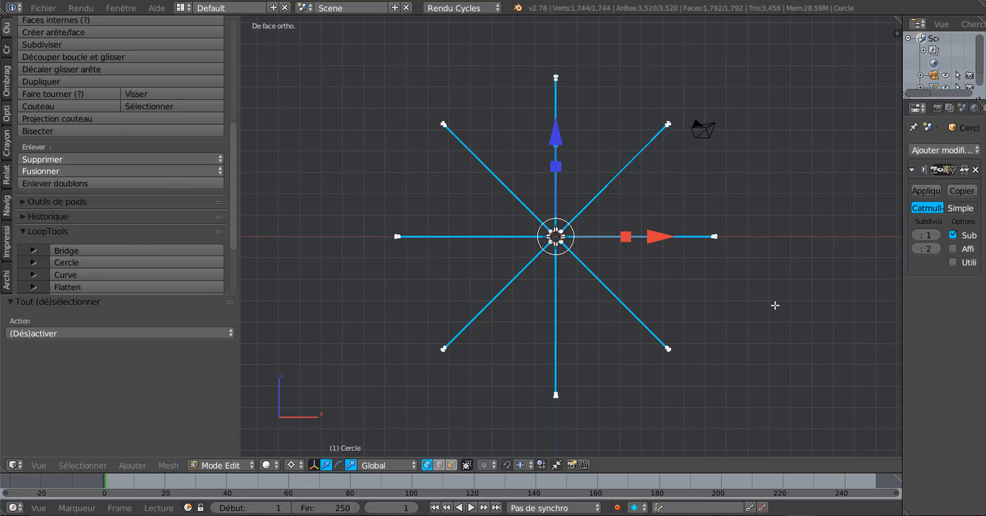
{"action": "key", "text": "shift+d"}
{"action": "left_click", "coordinate": [775, 306]}
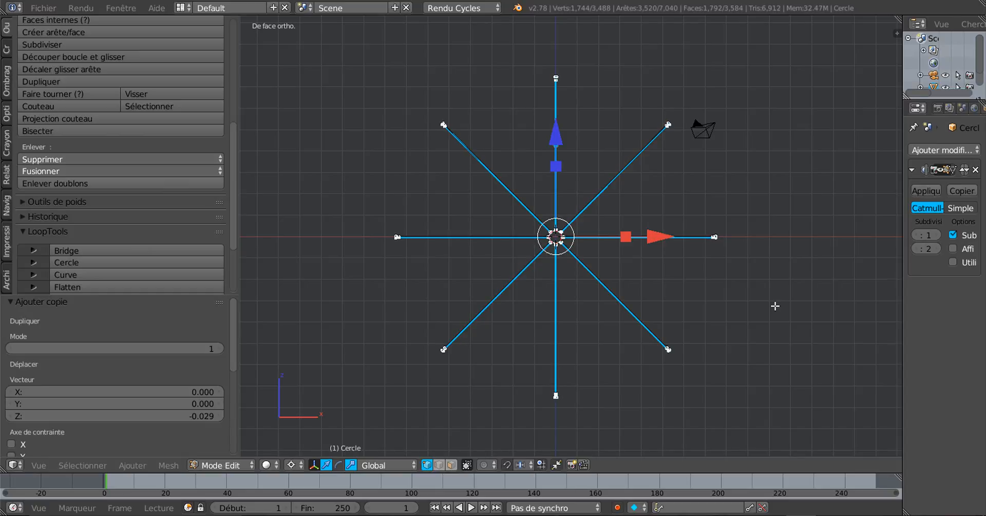
{"action": "key", "text": "ctrl+z"}
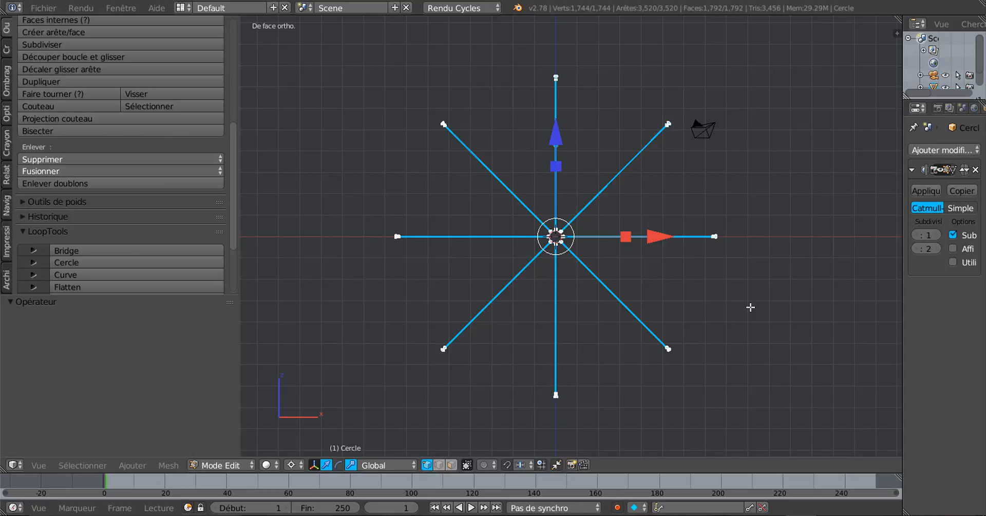
Duplicate all eight spokes in place and, in the top view, move the copy about 1.444 units along the Y axis
{"action": "key", "text": "shift+d"}
{"action": "right_click", "coordinate": [750, 307]}
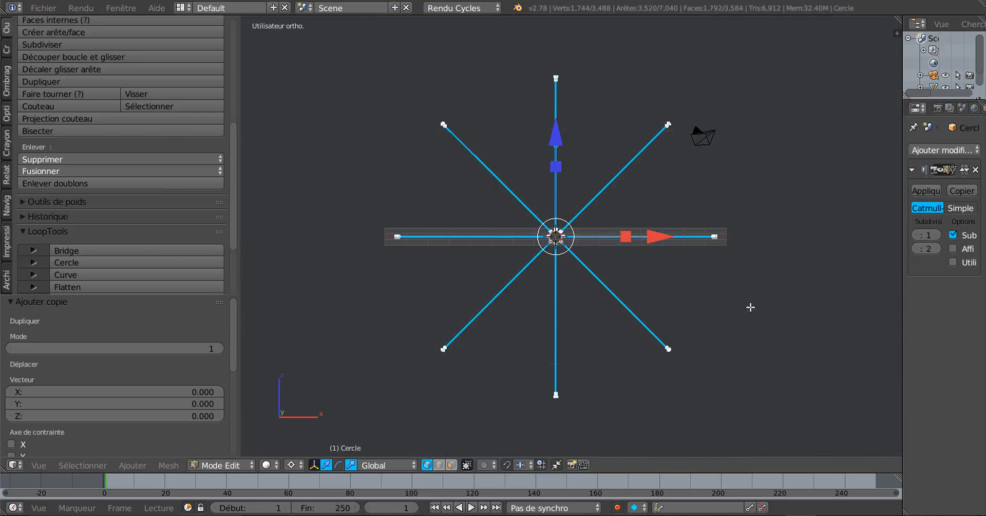
{"action": "key", "text": "KP_7"}
{"action": "scroll", "coordinate": [655, 291], "scroll_direction": "up", "scroll_amount": 2}
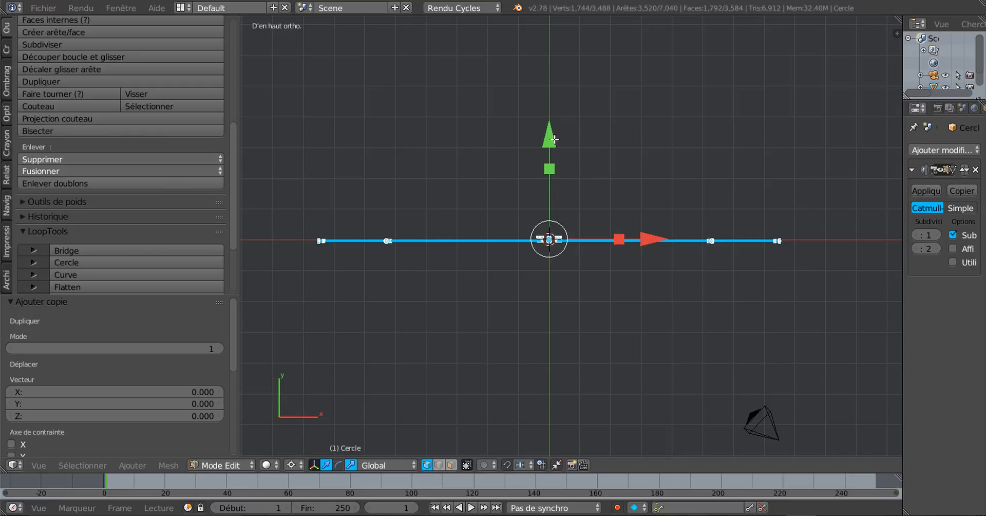
{"action": "left_click_drag", "start_coordinate": [553, 130], "coordinate": [552, 102]}
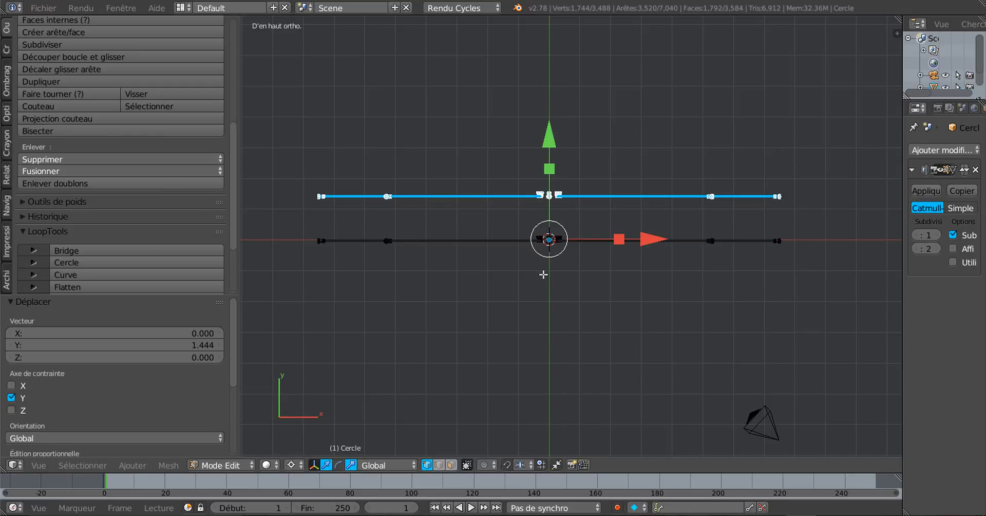
{"action": "scroll", "coordinate": [544, 274], "scroll_direction": "up", "scroll_amount": 1}
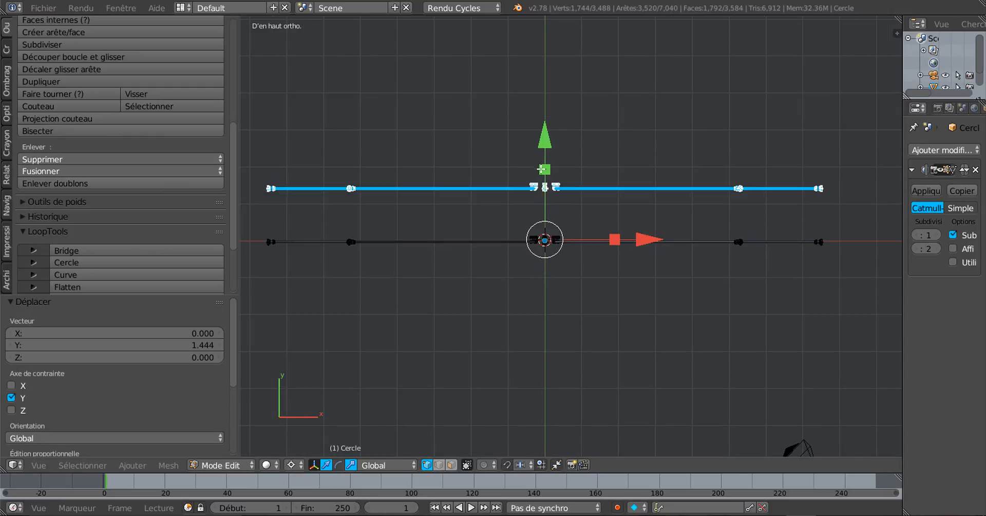
{"action": "middle_click_drag", "start_coordinate": [557, 213], "coordinate": [535, 219], "text": "shift"}
{"action": "scroll", "coordinate": [616, 202], "scroll_direction": "up", "scroll_amount": 2}
{"action": "scroll", "coordinate": [586, 236], "scroll_direction": "up", "scroll_amount": 2}
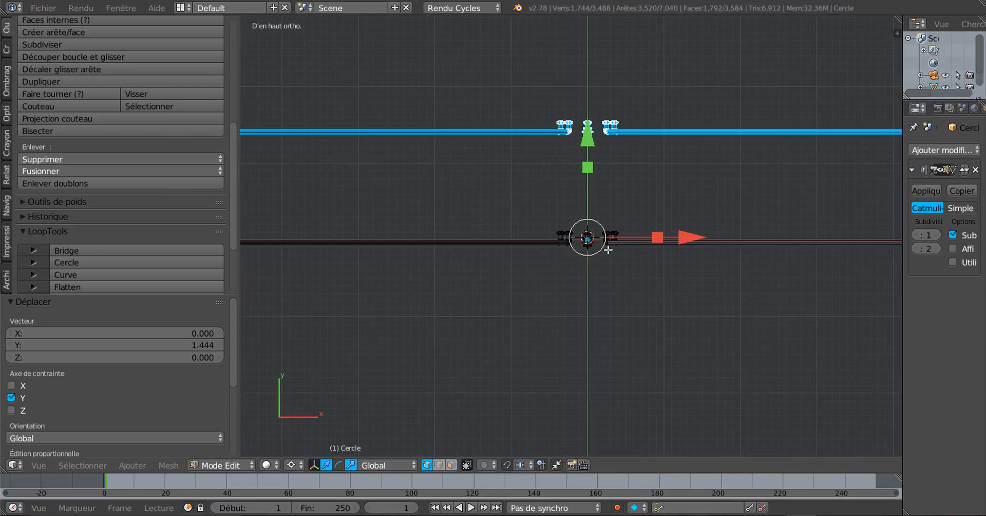
Mirror the selected spoke set along the Y axis by scaling it with a Y factor of -1
{"action": "scroll", "coordinate": [610, 247], "scroll_direction": "up", "scroll_amount": 4}
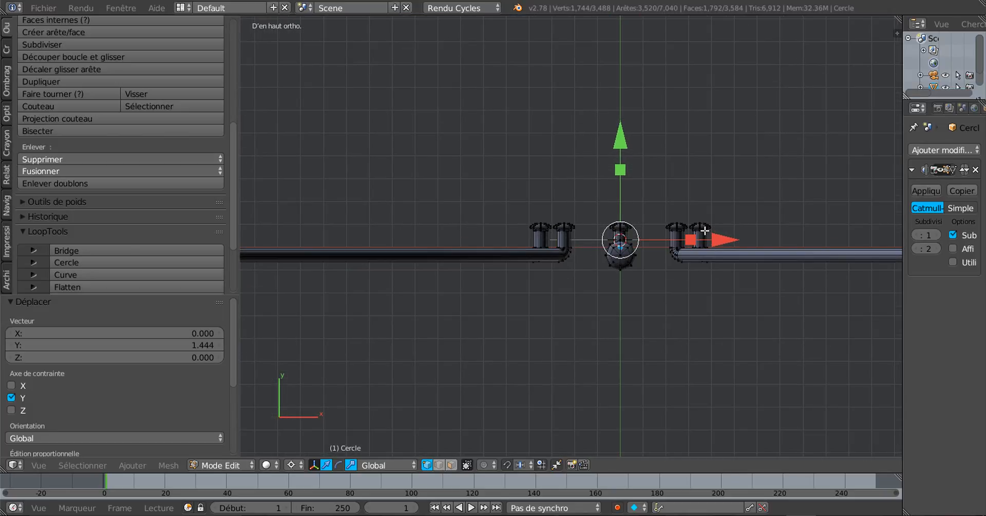
{"action": "scroll", "coordinate": [661, 118], "scroll_direction": "down", "scroll_amount": 4}
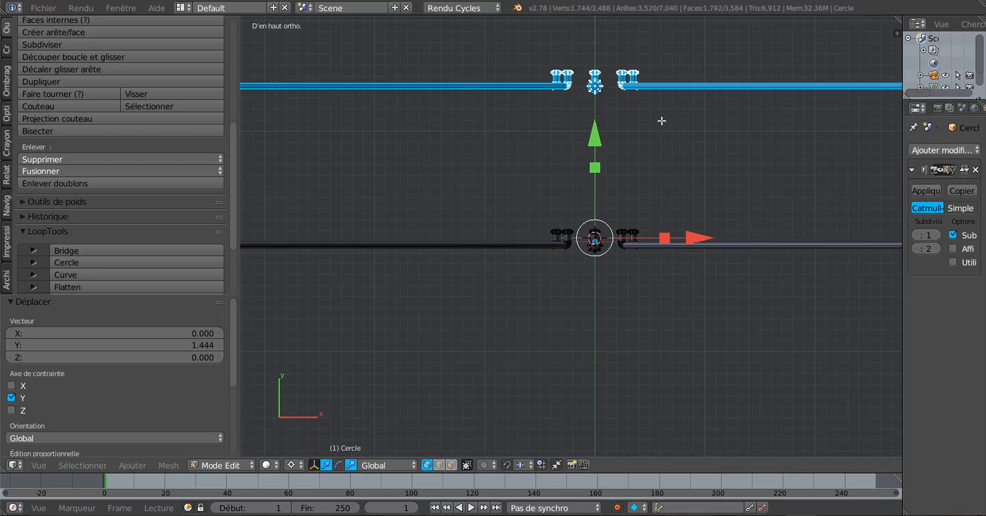
{"action": "middle_click_drag", "start_coordinate": [661, 146], "coordinate": [649, 223], "text": "shift"}
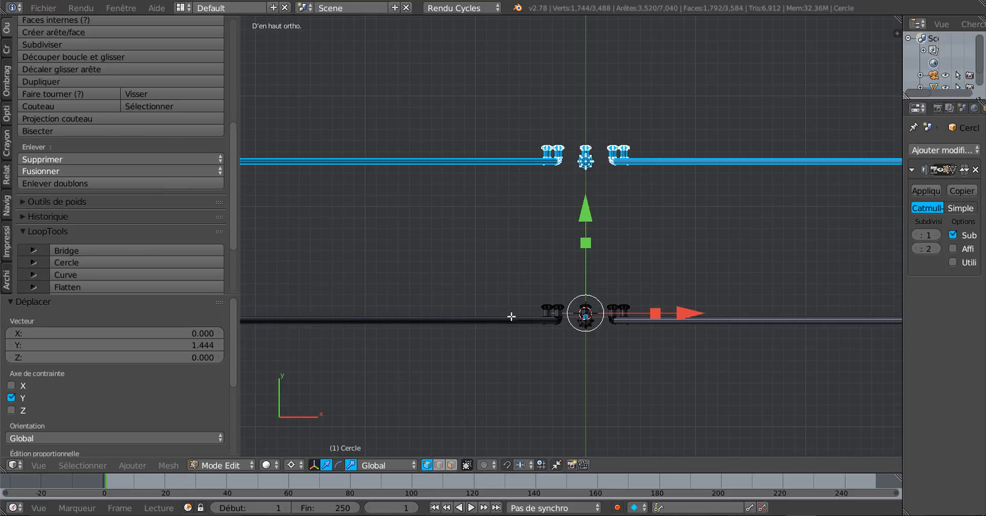
{"action": "scroll", "coordinate": [508, 248], "scroll_direction": "down", "scroll_amount": 3}
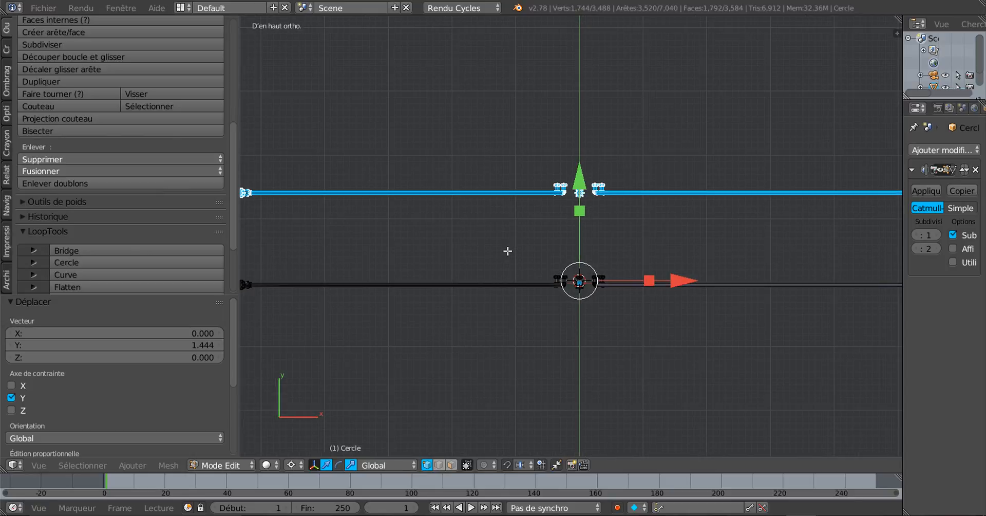
{"action": "left_click", "coordinate": [579, 210]}
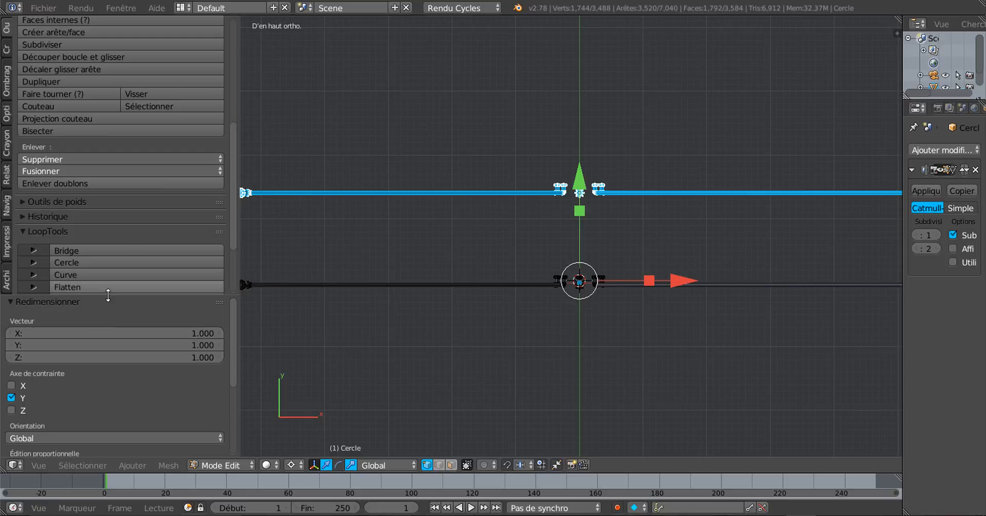
{"action": "left_click_drag", "start_coordinate": [108, 286], "coordinate": [125, 149]}
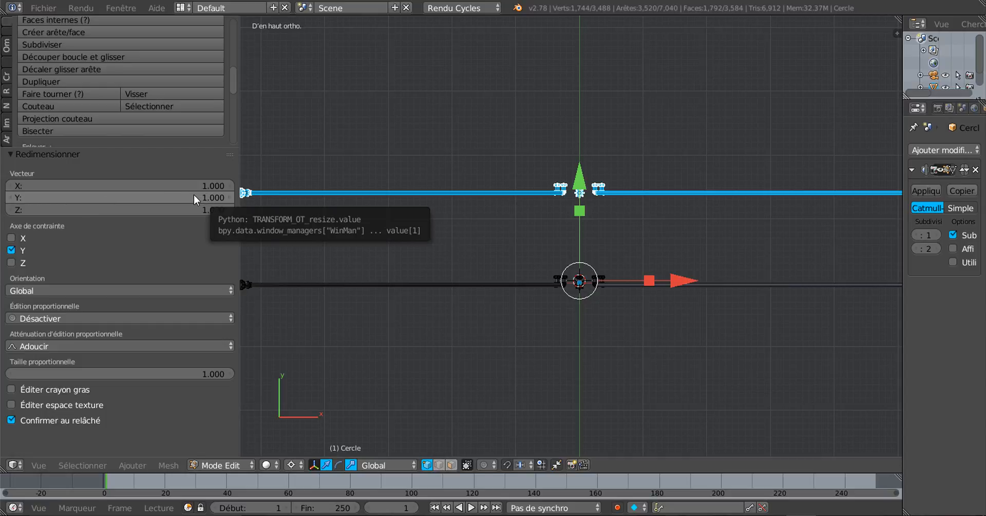
{"action": "left_click", "coordinate": [213, 198]}
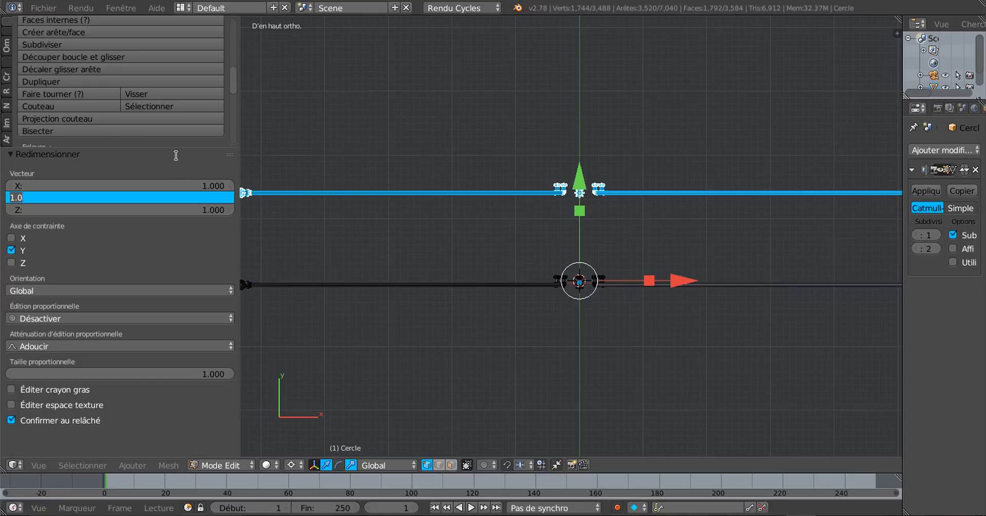
{"action": "type", "text": "-1"}
{"action": "key", "text": "Return"}
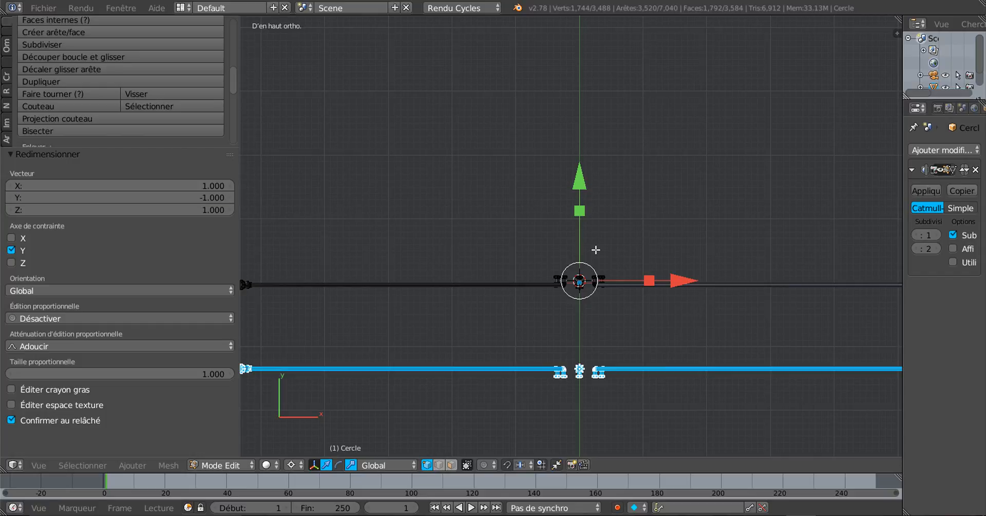
Move the mirrored spoke set along Y by 1.760, -0.279 and 0.001 so its end fittings overlap those of the original set
{"action": "middle_click_drag", "start_coordinate": [557, 291], "coordinate": [519, 265], "text": "shift"}
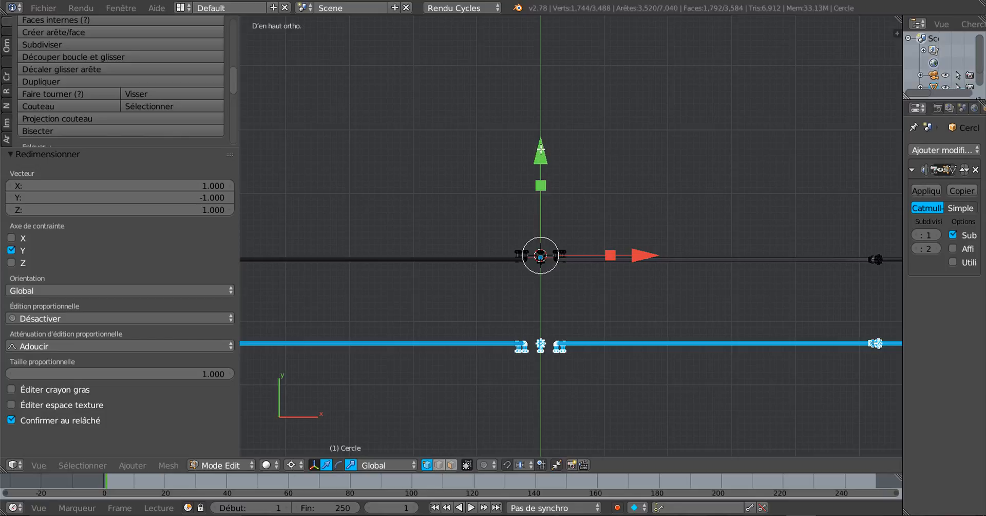
{"action": "left_click_drag", "start_coordinate": [541, 154], "coordinate": [550, 63]}
{"action": "scroll", "coordinate": [543, 107], "scroll_direction": "up", "scroll_amount": 7}
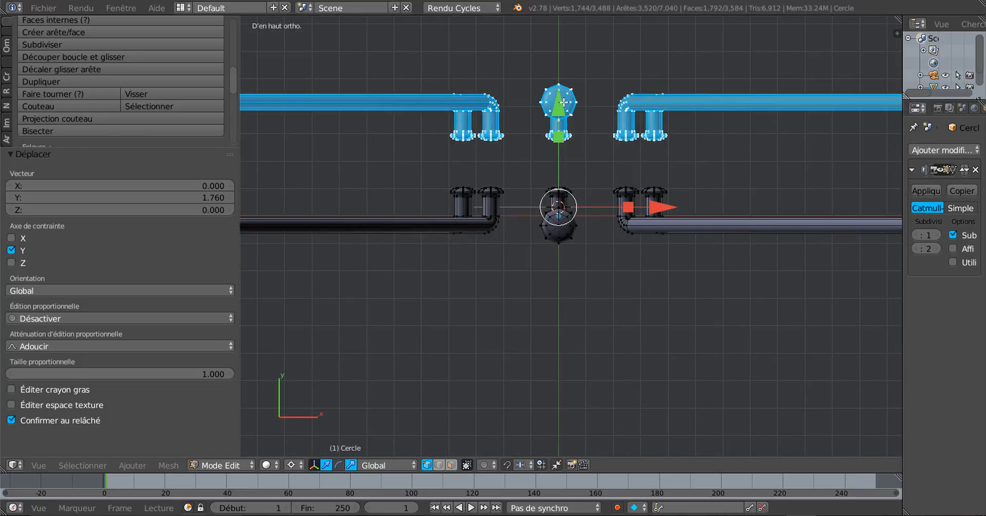
{"action": "left_click_drag", "start_coordinate": [561, 109], "coordinate": [577, 185]}
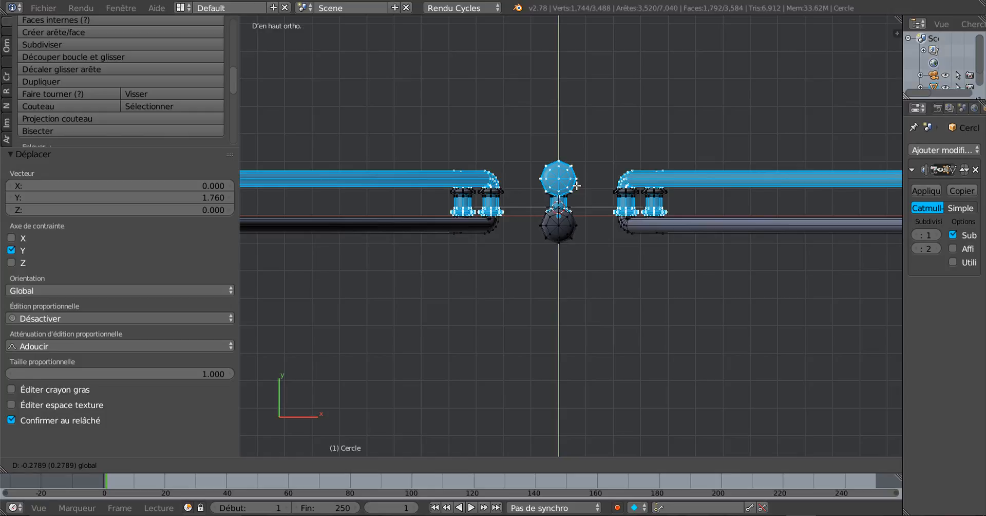
{"action": "left_click_drag", "start_coordinate": [577, 185], "coordinate": [577, 185]}
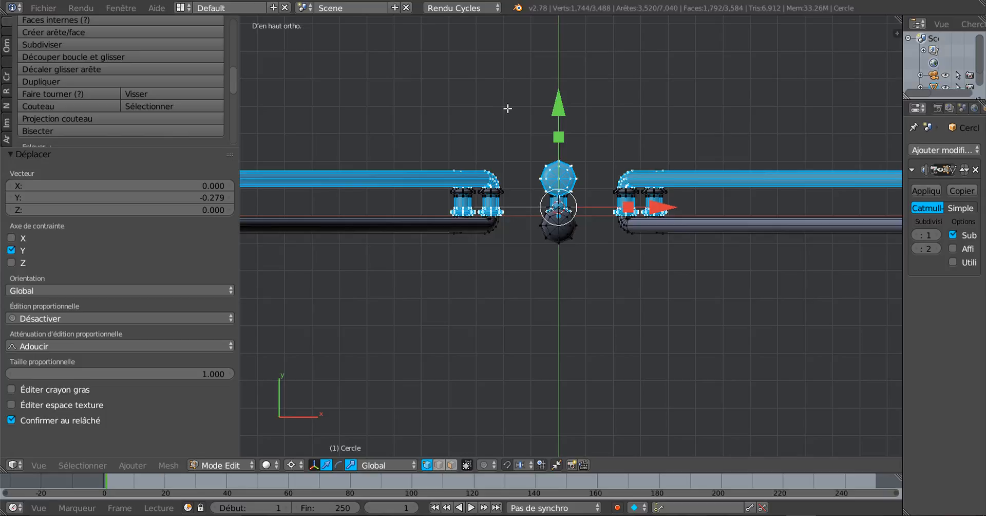
{"action": "scroll", "coordinate": [612, 275], "scroll_direction": "up", "scroll_amount": 2}
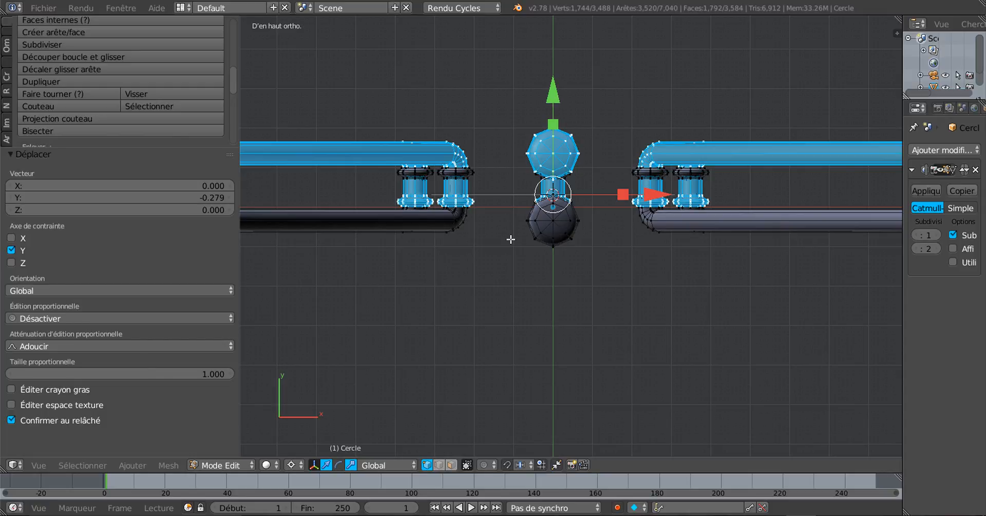
{"action": "scroll", "coordinate": [510, 239], "scroll_direction": "up", "scroll_amount": 1}
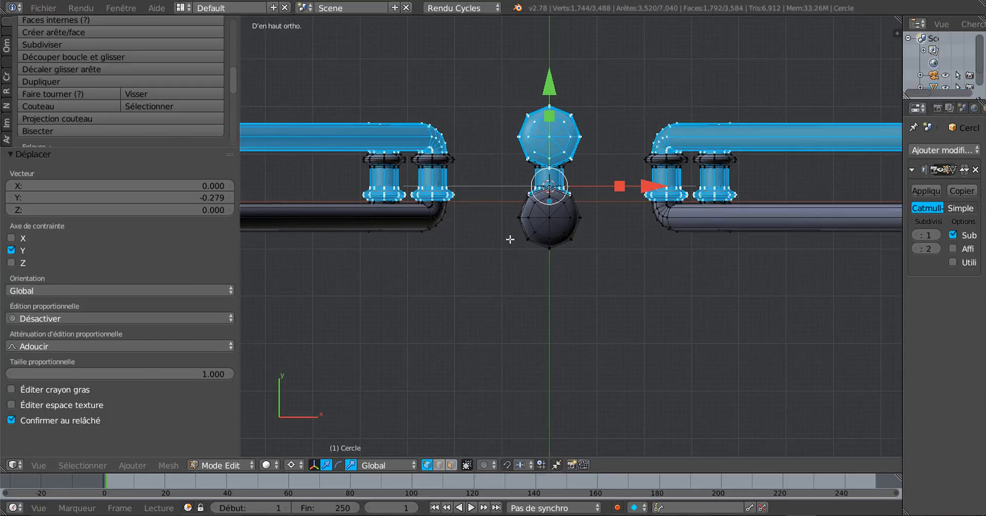
{"action": "mouse_move", "coordinate": [550, 87]}
{"action": "left_mouse_down"}
{"action": "mouse_move", "coordinate": [551, 102]}
{"action": "mouse_move", "coordinate": [557, 84]}
{"action": "left_mouse_up"}
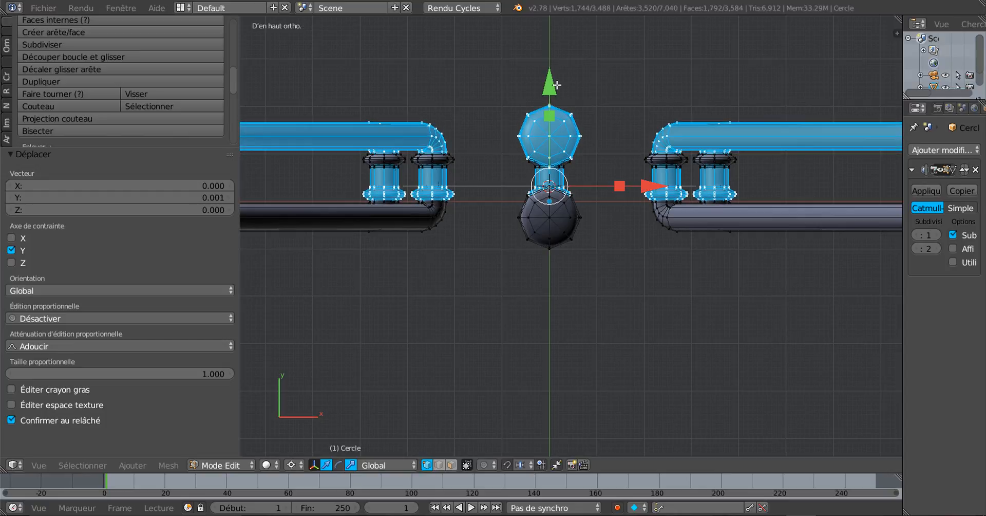
Rotate the mirrored spoke set about 22.57° in front view so its spokes sit midway between the original ones
{"action": "scroll", "coordinate": [575, 324], "scroll_direction": "down", "scroll_amount": 3}
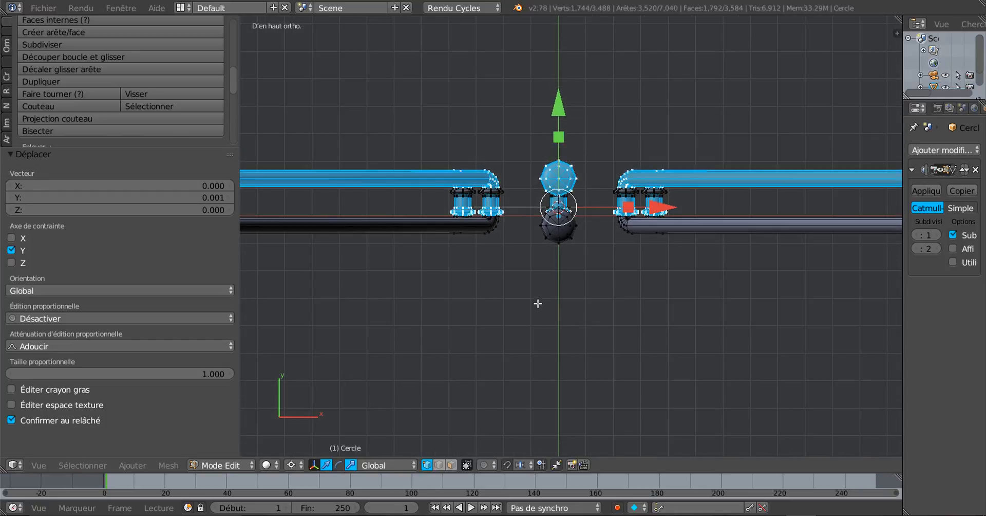
{"action": "middle_click_drag", "start_coordinate": [584, 314], "coordinate": [576, 218]}
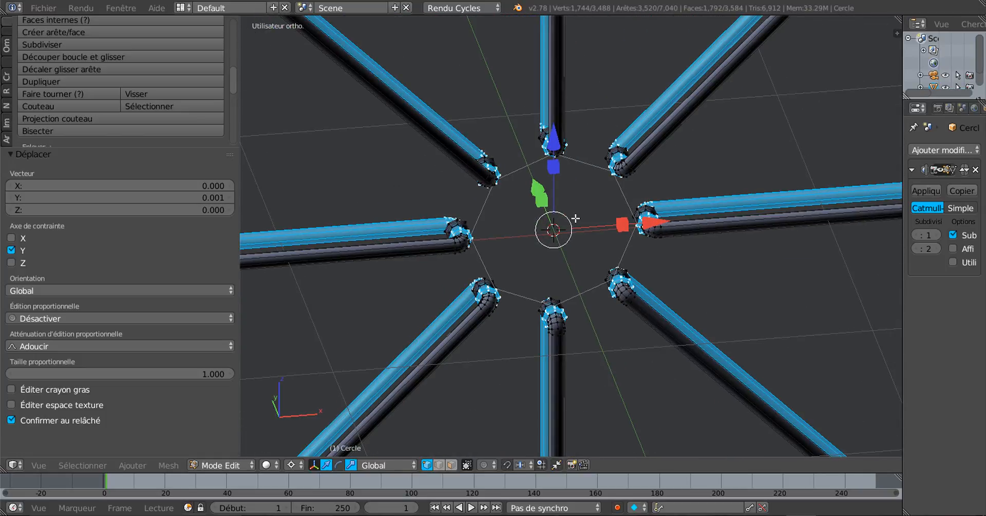
{"action": "key", "text": "KP_1"}
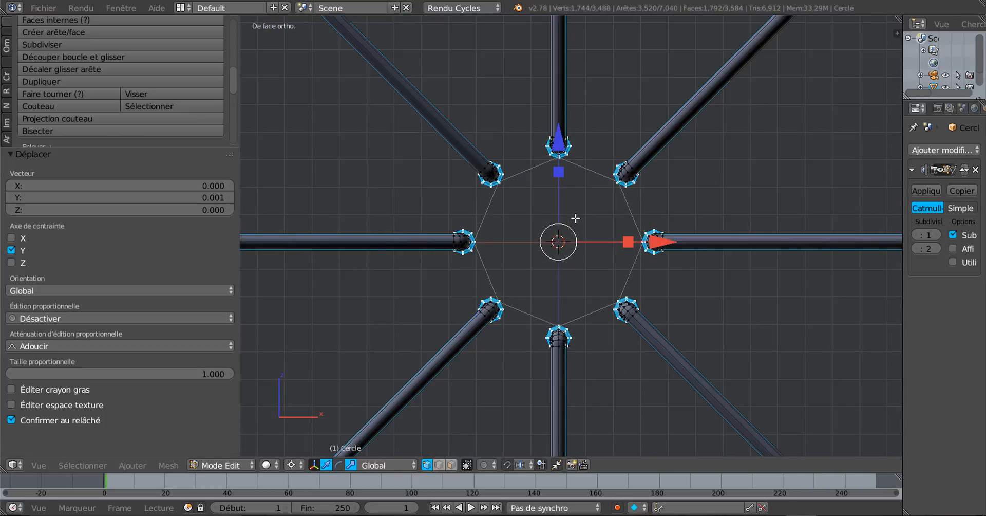
{"action": "scroll", "coordinate": [576, 218], "scroll_direction": "down", "scroll_amount": 5}
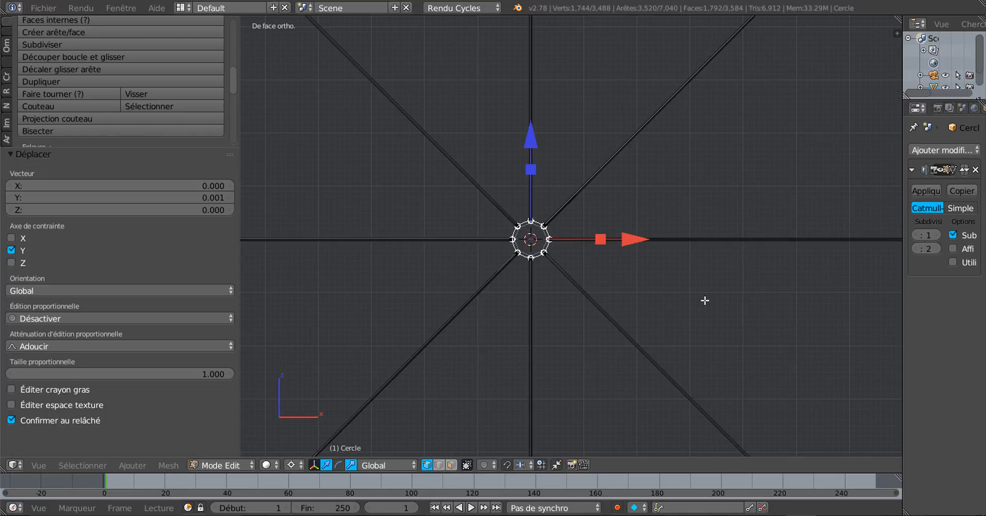
{"action": "key", "text": "r"}
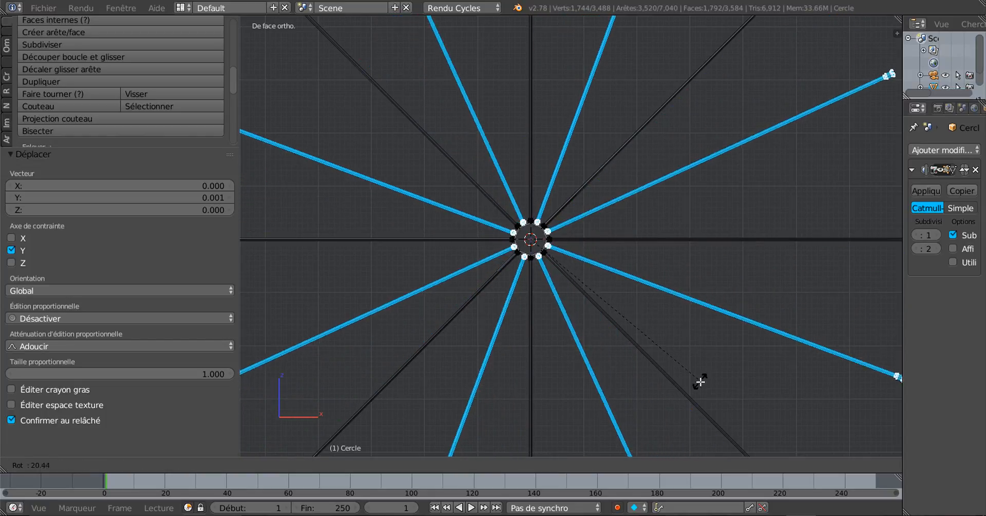
{"action": "left_click", "coordinate": [699, 391]}
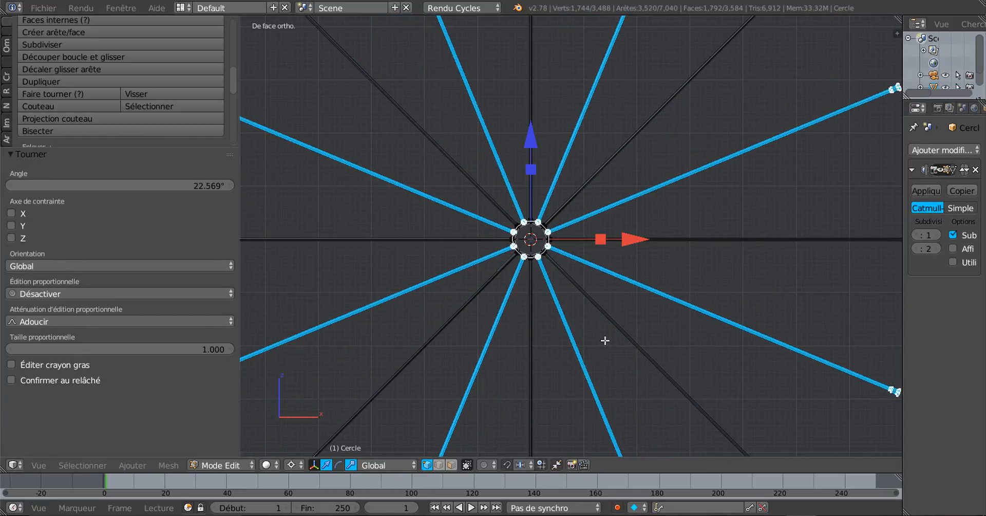
Examine the spacing of the rotated spokes relative to the original ones at the hub and the outer ends
{"action": "scroll", "coordinate": [609, 221], "scroll_direction": "up", "scroll_amount": 6}
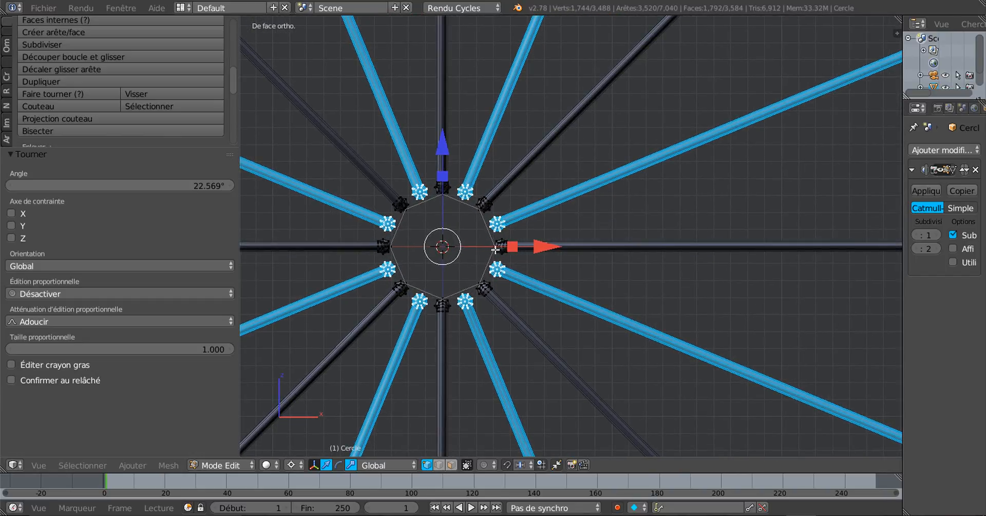
{"action": "scroll", "coordinate": [597, 215], "scroll_direction": "up", "scroll_amount": 5}
{"action": "scroll", "coordinate": [593, 245], "scroll_direction": "up", "scroll_amount": 3}
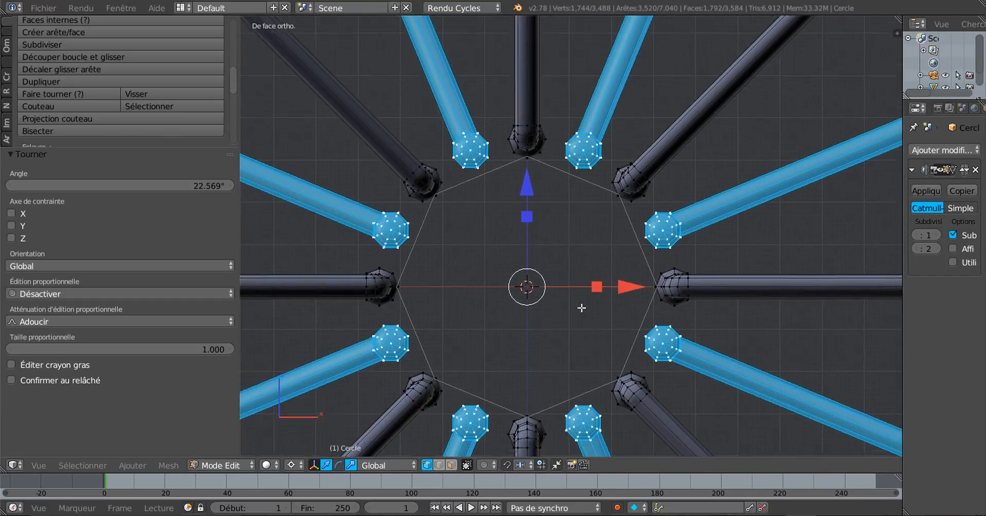
{"action": "scroll", "coordinate": [589, 215], "scroll_direction": "up", "scroll_amount": 2}
{"action": "scroll", "coordinate": [589, 215], "scroll_direction": "up", "scroll_amount": 1}
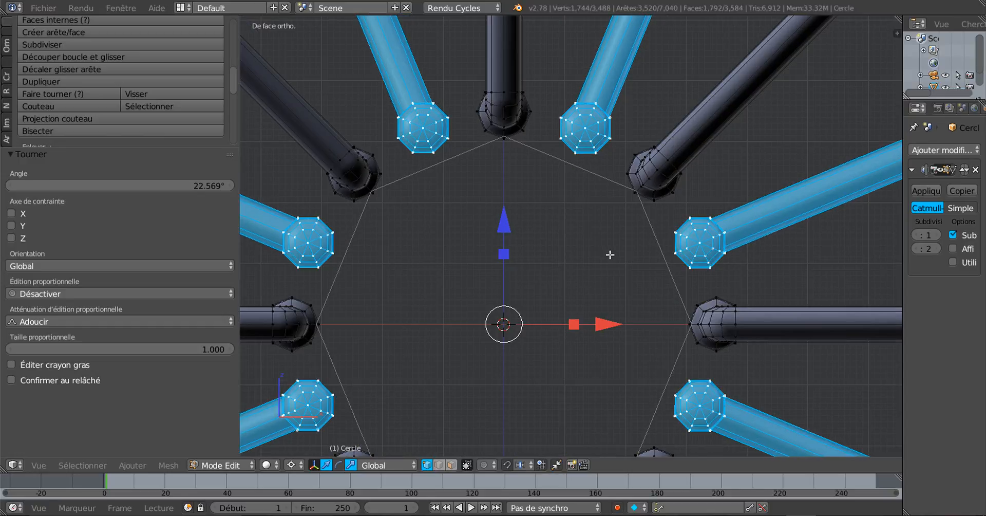
{"action": "scroll", "coordinate": [621, 274], "scroll_direction": "down", "scroll_amount": 8}
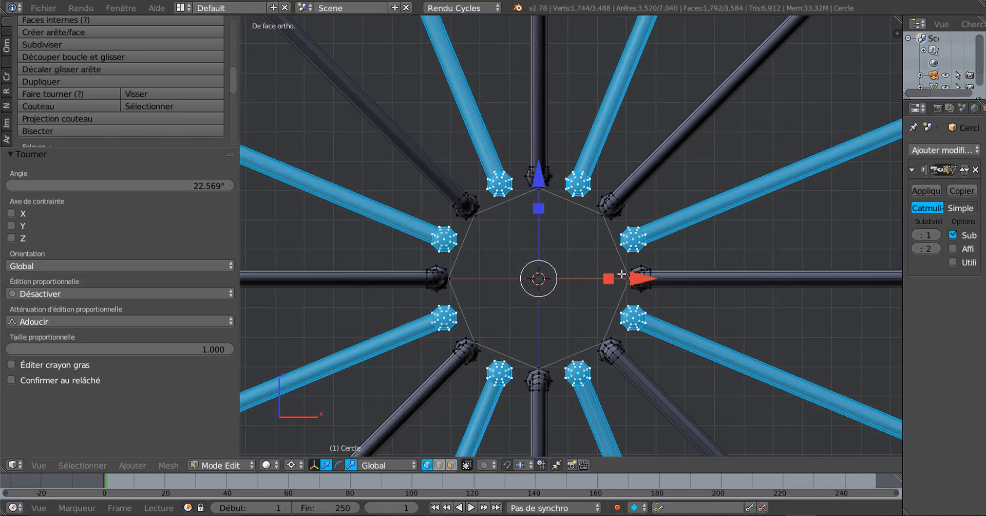
{"action": "scroll", "coordinate": [622, 273], "scroll_direction": "down", "scroll_amount": 3}
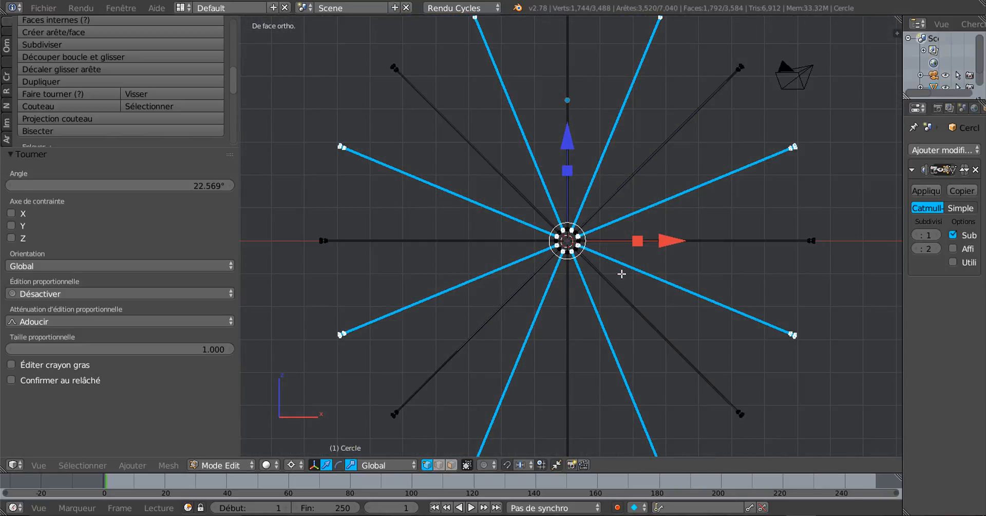
{"action": "scroll", "coordinate": [621, 237], "scroll_direction": "up", "scroll_amount": 4}
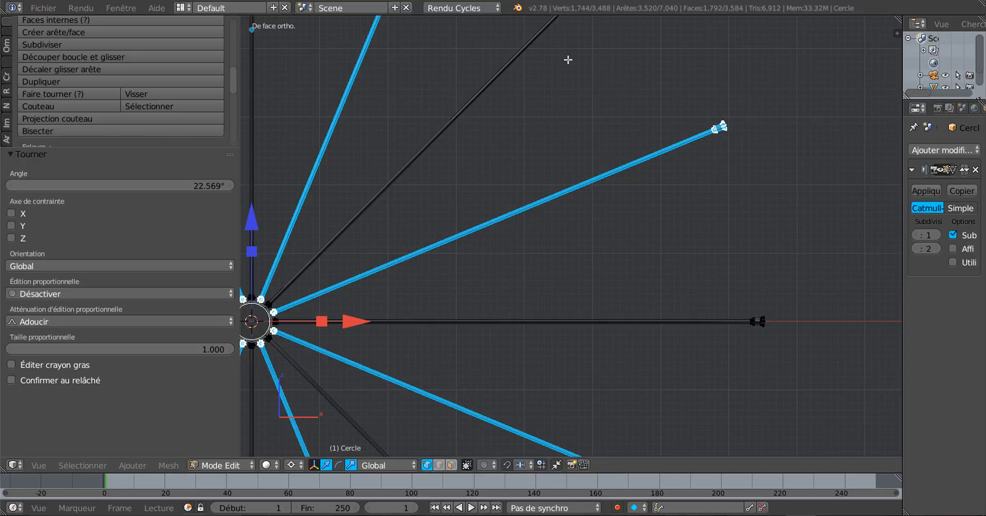
{"action": "scroll", "coordinate": [568, 60], "scroll_direction": "down", "scroll_amount": 2}
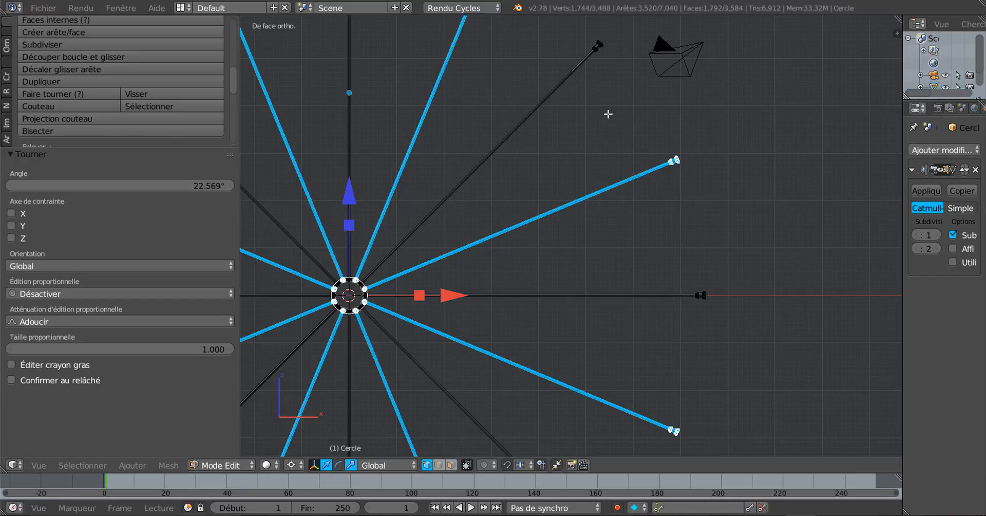
{"action": "scroll", "coordinate": [686, 233], "scroll_direction": "down", "scroll_amount": 3}
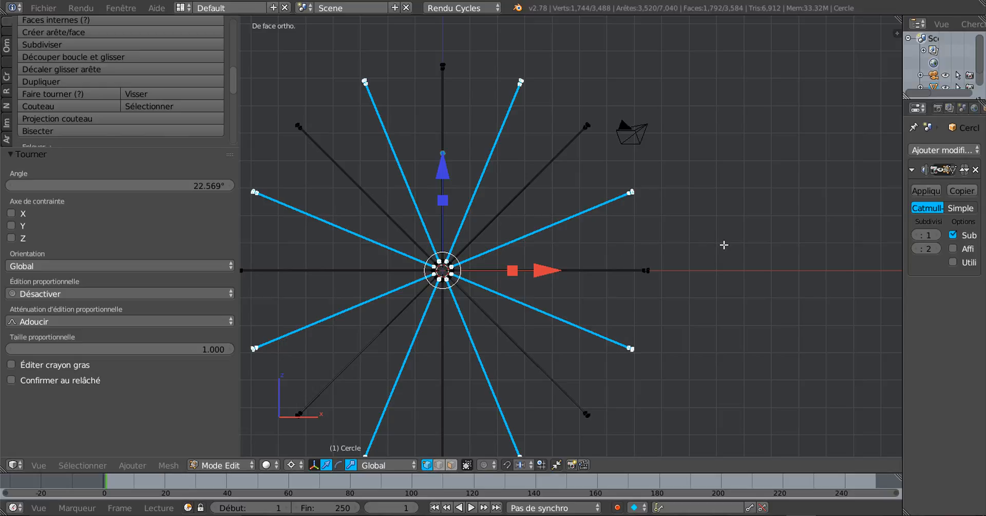
{"action": "scroll", "coordinate": [723, 245], "scroll_direction": "down", "scroll_amount": 1}
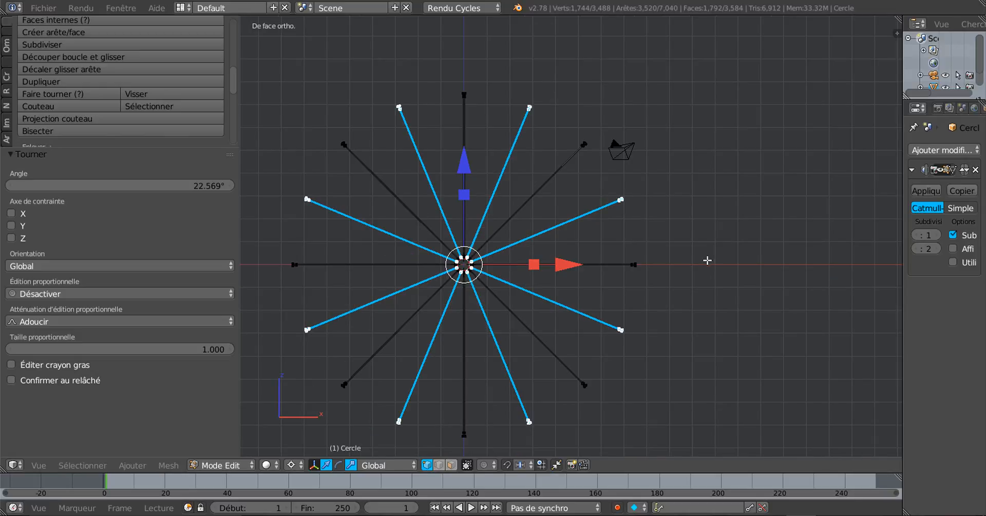
{"action": "middle_click_drag", "start_coordinate": [707, 260], "coordinate": [738, 234], "text": "shift"}
{"action": "scroll", "coordinate": [671, 246], "scroll_direction": "up", "scroll_amount": 2}
{"action": "middle_click_drag", "start_coordinate": [552, 238], "coordinate": [616, 214], "text": "shift"}
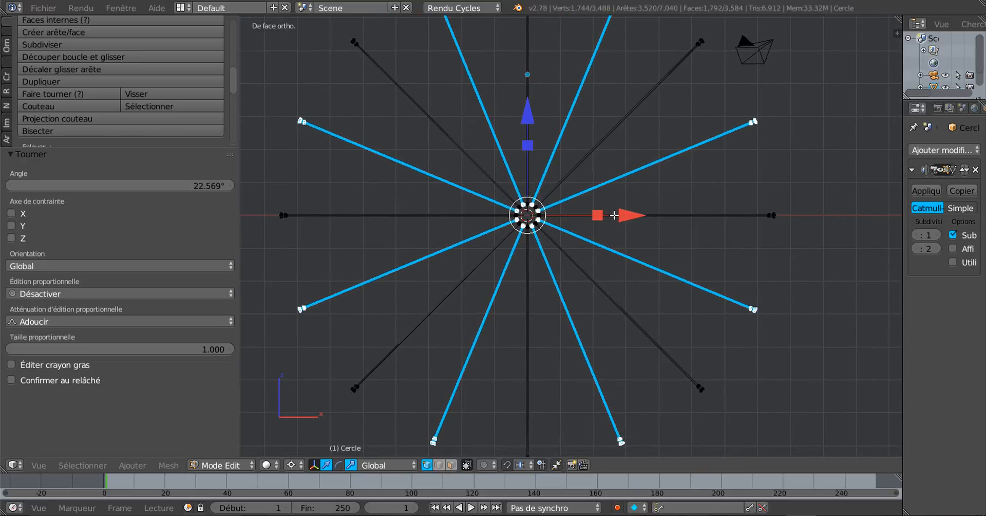
{"action": "scroll", "coordinate": [585, 215], "scroll_direction": "up", "scroll_amount": 3}
{"action": "middle_click_drag", "start_coordinate": [557, 211], "coordinate": [583, 224], "text": "shift"}
{"action": "scroll", "coordinate": [541, 221], "scroll_direction": "up", "scroll_amount": 3}
{"action": "scroll", "coordinate": [514, 209], "scroll_direction": "up", "scroll_amount": 1}
{"action": "scroll", "coordinate": [583, 224], "scroll_direction": "up", "scroll_amount": 2}
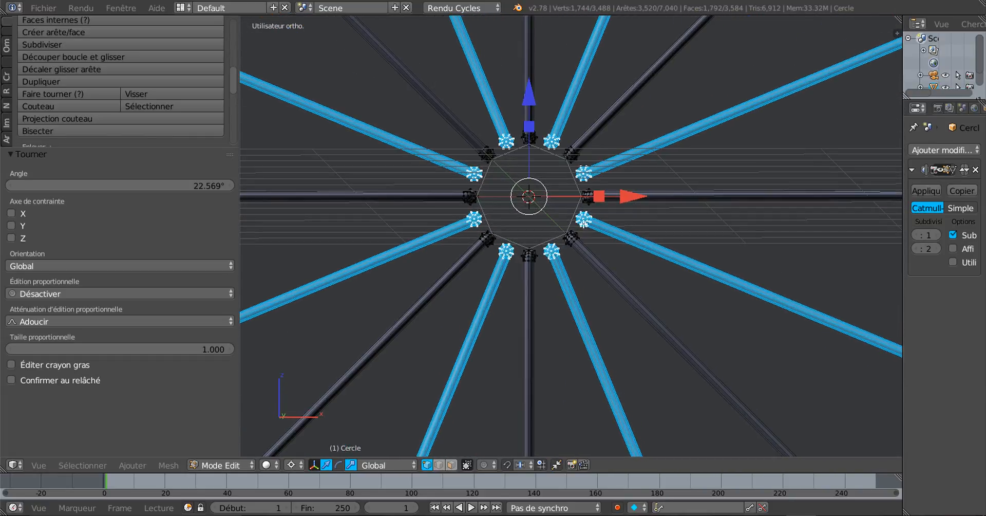
Switch the viewport shading of the spoke model to wireframe
{"action": "scroll", "coordinate": [579, 210], "scroll_direction": "down", "scroll_amount": 4}
{"action": "scroll", "coordinate": [577, 206], "scroll_direction": "up", "scroll_amount": 4}
{"action": "scroll", "coordinate": [587, 168], "scroll_direction": "down", "scroll_amount": 10}
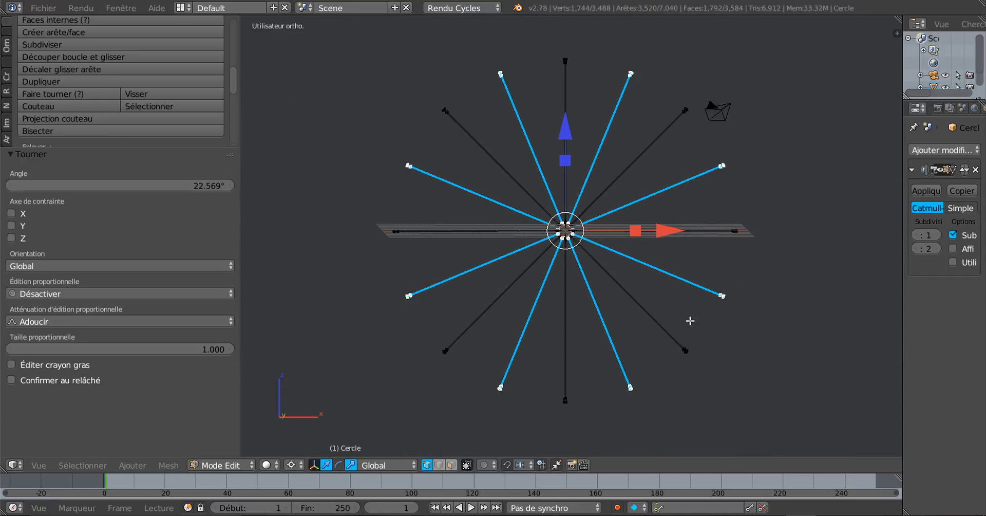
{"action": "middle_click_drag", "start_coordinate": [690, 321], "coordinate": [664, 317], "text": "shift"}
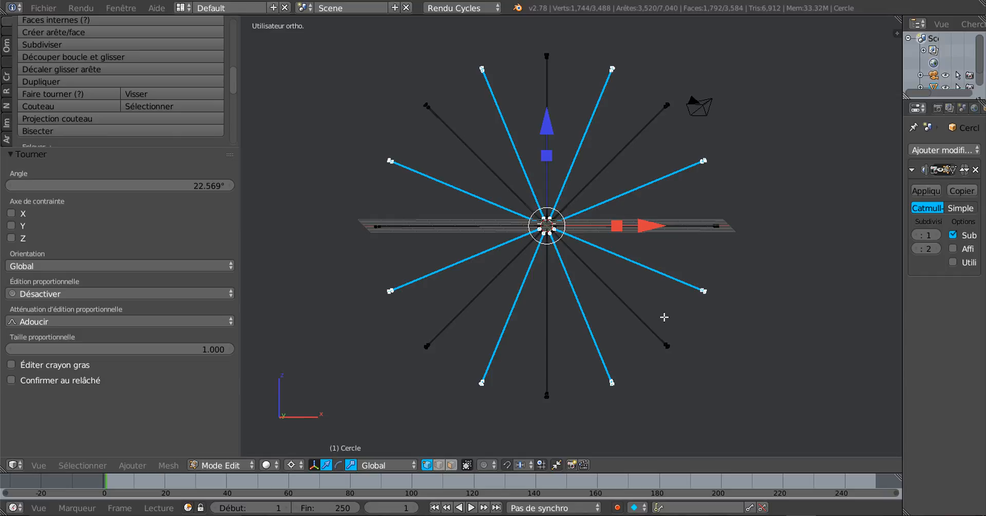
{"action": "key", "text": "z"}
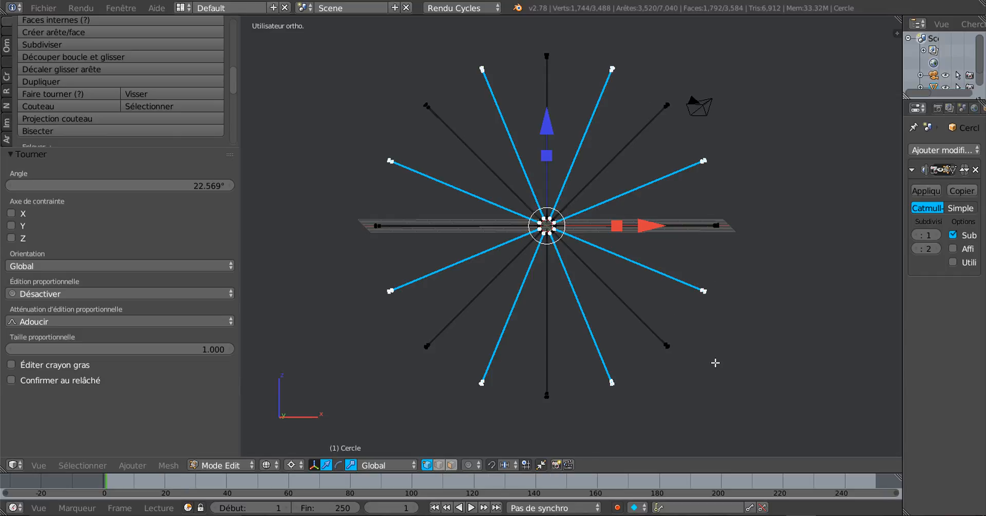
Deselect the outer ends of the mirrored spoke set so only its hub ends remain selected
{"action": "key", "text": "c"}
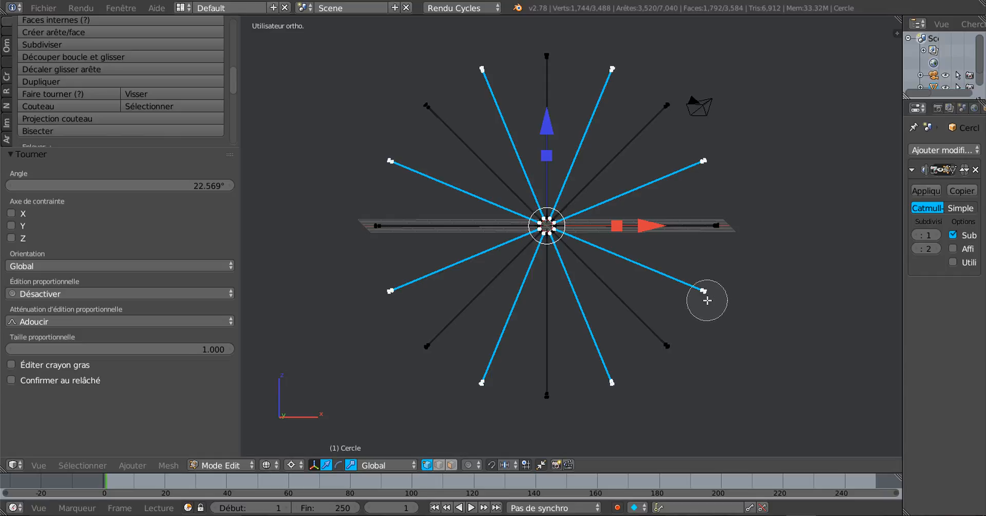
{"action": "mouse_move", "coordinate": [708, 300]}
{"action": "middle_mouse_down"}
{"action": "mouse_move", "coordinate": [704, 166]}
{"action": "mouse_move", "coordinate": [632, 55]}
{"action": "mouse_move", "coordinate": [504, 50]}
{"action": "mouse_move", "coordinate": [428, 100]}
{"action": "mouse_move", "coordinate": [376, 196]}
{"action": "mouse_move", "coordinate": [387, 308]}
{"action": "mouse_move", "coordinate": [472, 391]}
{"action": "mouse_move", "coordinate": [670, 374]}
{"action": "middle_mouse_up"}
{"action": "right_click", "coordinate": [672, 373]}
{"action": "scroll", "coordinate": [623, 327], "scroll_direction": "up", "scroll_amount": 4}
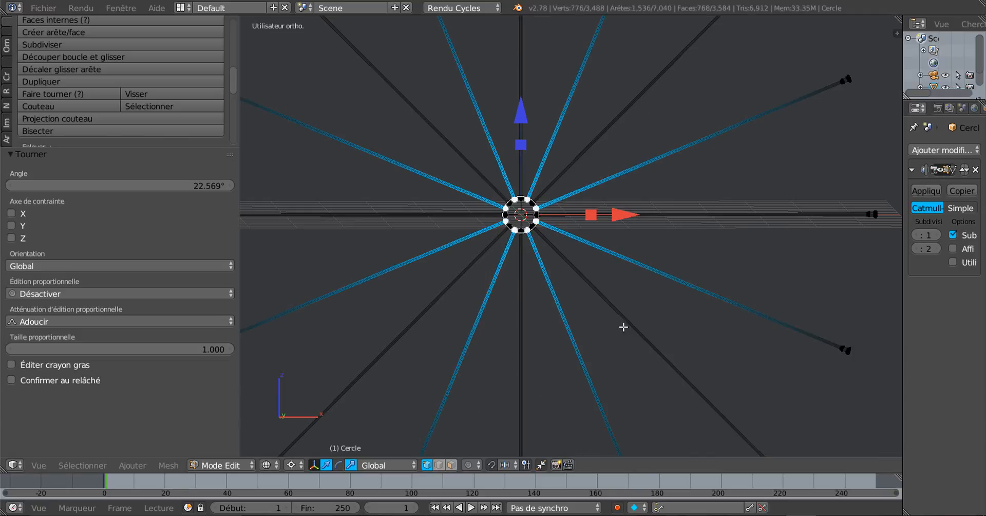
{"action": "scroll", "coordinate": [502, 234], "scroll_direction": "up", "scroll_amount": 3}
{"action": "middle_click_drag", "start_coordinate": [523, 246], "coordinate": [605, 298], "text": "shift"}
{"action": "scroll", "coordinate": [580, 274], "scroll_direction": "up", "scroll_amount": 3}
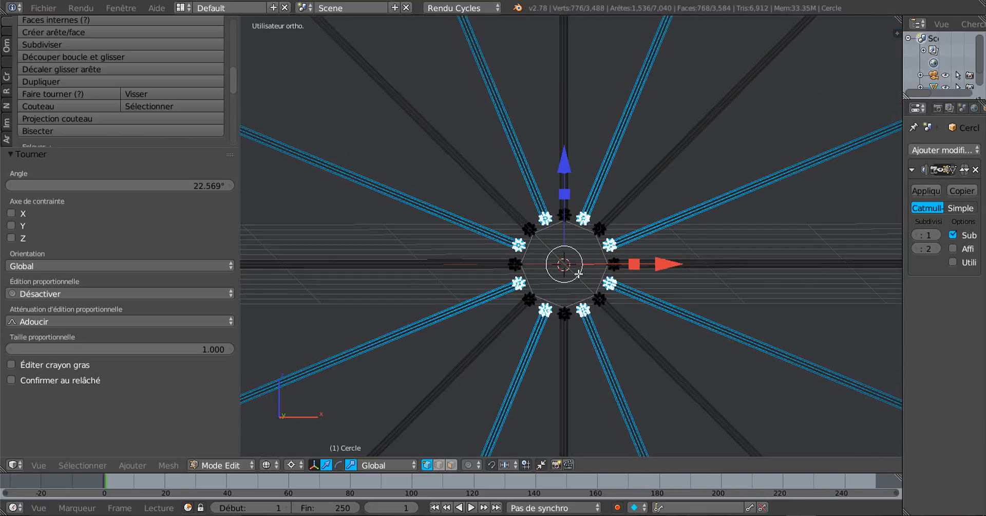
{"action": "scroll", "coordinate": [579, 273], "scroll_direction": "up", "scroll_amount": 4}
{"action": "middle_click_drag", "start_coordinate": [572, 211], "coordinate": [567, 161], "text": "shift"}
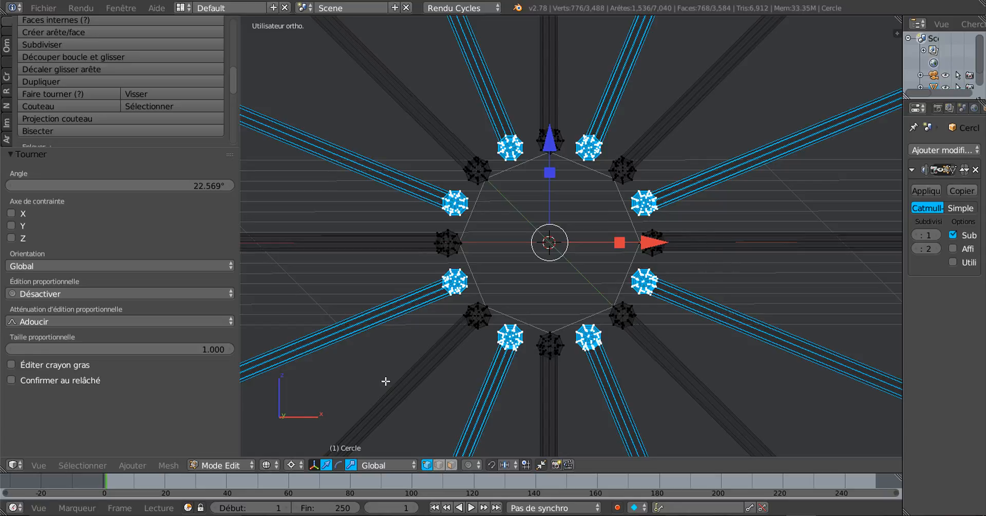
Set the pivot point to Barycentre and rotate the mirrored set's hub ends about -44.82° so its spokes run slanted from the hub
{"action": "left_click", "coordinate": [291, 464]}
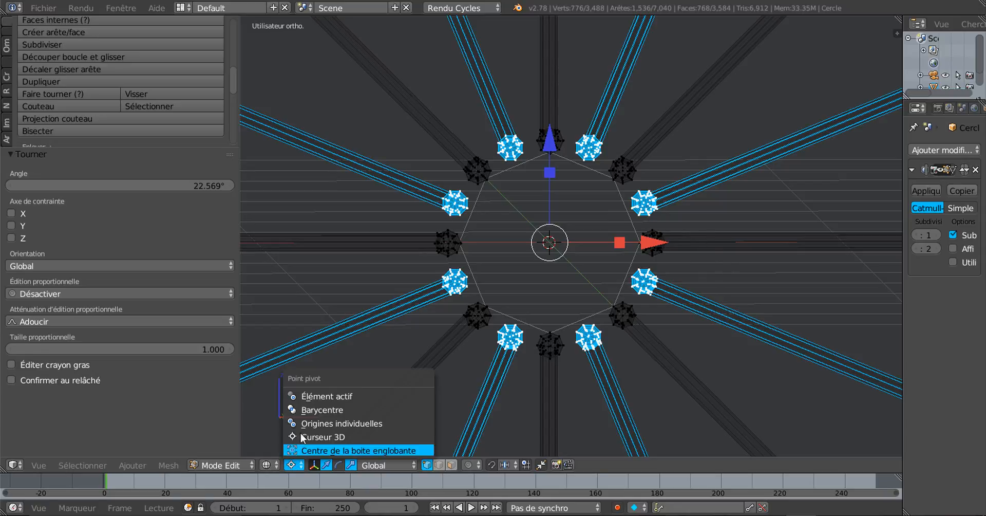
{"action": "left_click", "coordinate": [311, 409]}
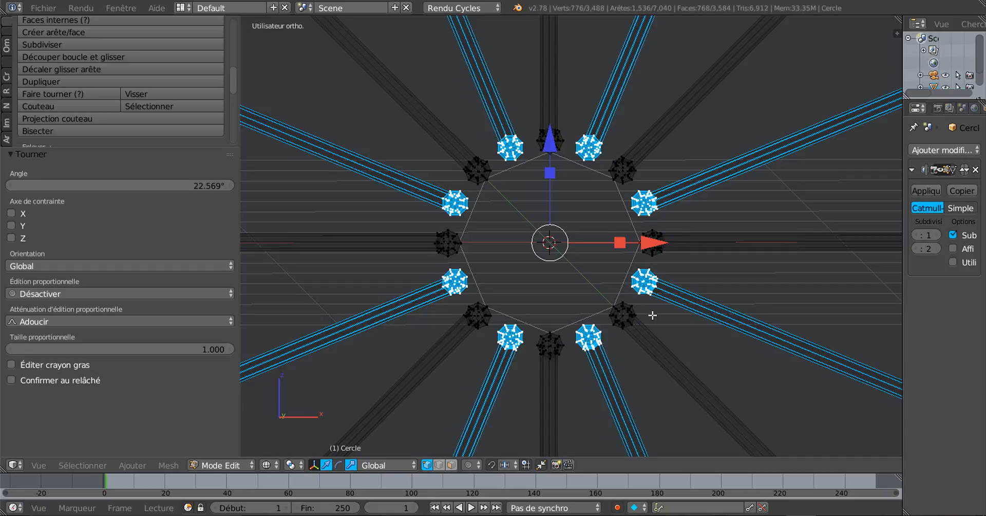
{"action": "key", "text": "r"}
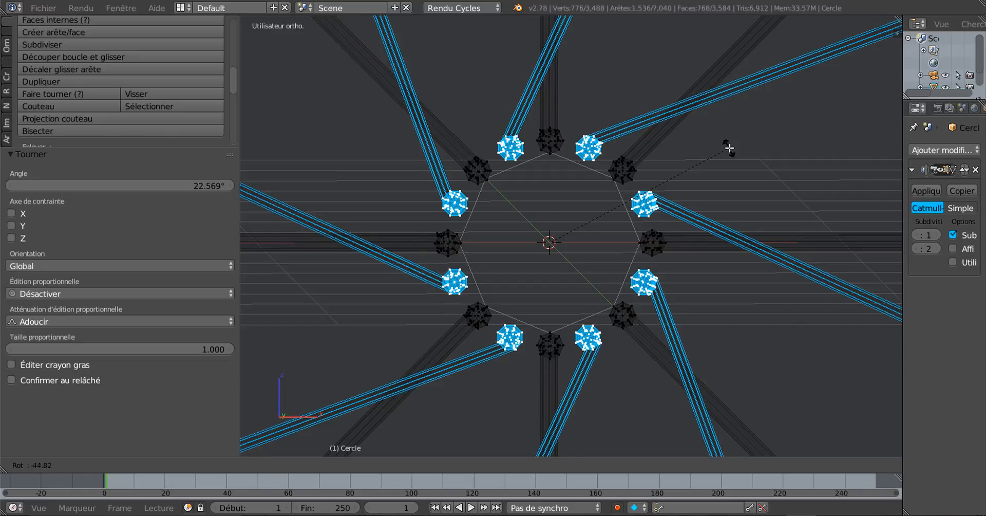
{"action": "left_click", "coordinate": [730, 147]}
{"action": "scroll", "coordinate": [730, 148], "scroll_direction": "down", "scroll_amount": 10}
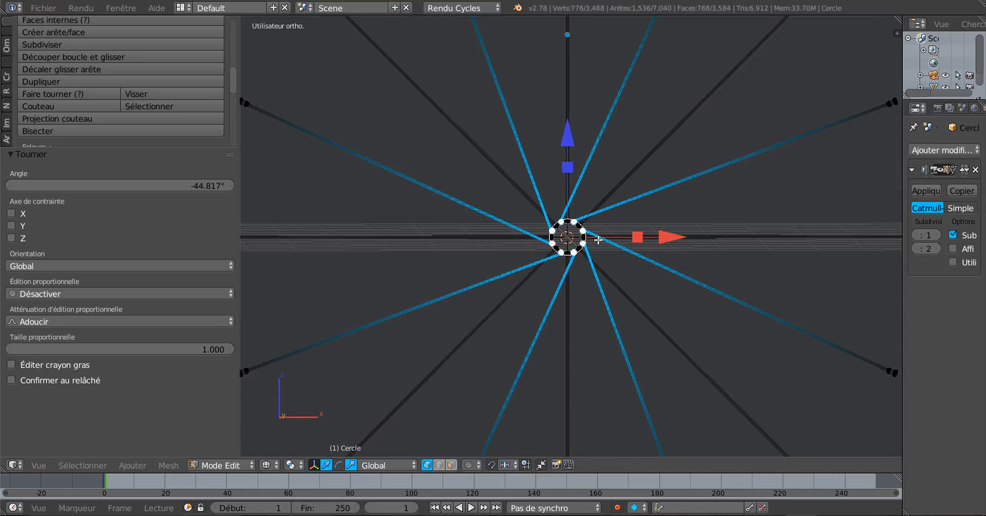
{"action": "scroll", "coordinate": [598, 239], "scroll_direction": "up", "scroll_amount": 8}
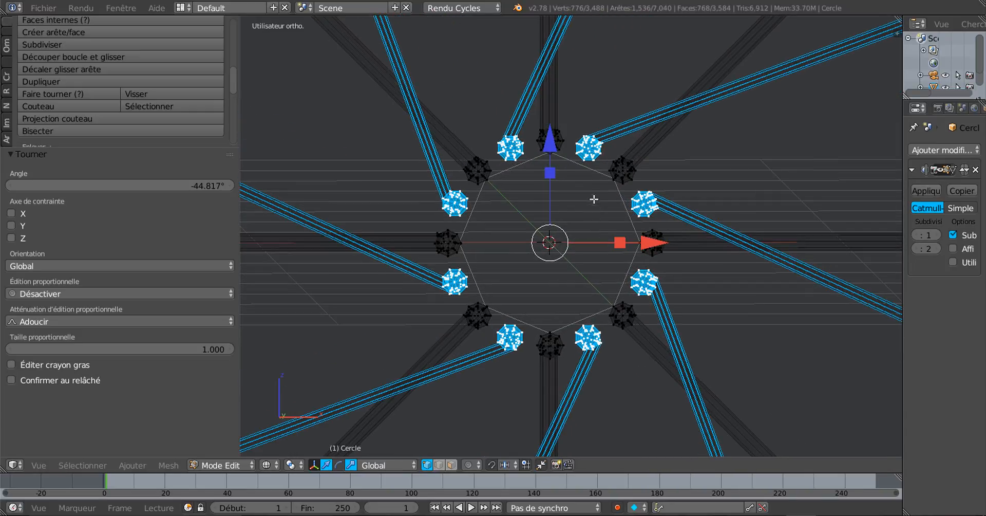
{"action": "scroll", "coordinate": [578, 224], "scroll_direction": "down", "scroll_amount": 8}
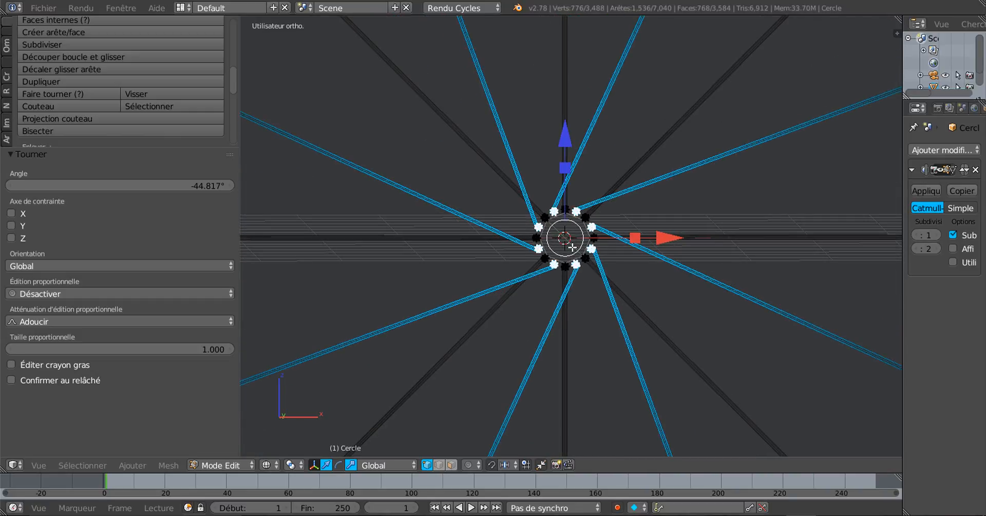
Invert the selection and exclude all outer spoke ends, keeping only the original set's hub ends selected in front view
{"action": "left_click", "coordinate": [89, 463]}
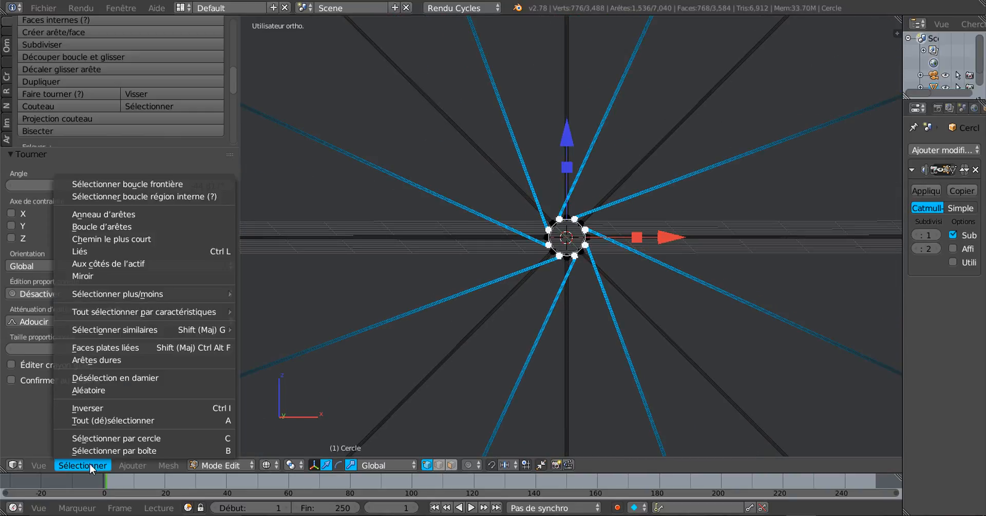
{"action": "left_click", "coordinate": [92, 409]}
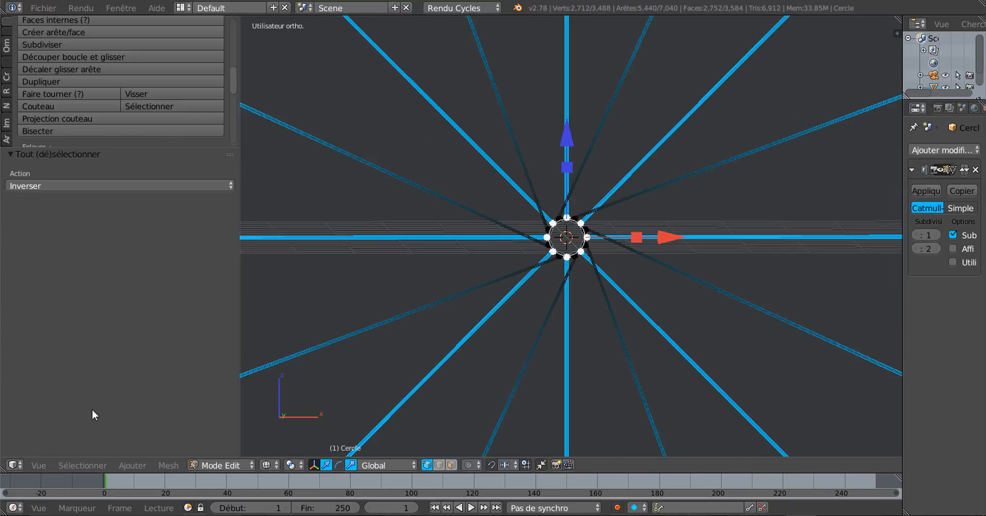
{"action": "middle_click_drag", "start_coordinate": [629, 320], "coordinate": [504, 278]}
{"action": "scroll", "coordinate": [623, 326], "scroll_direction": "up", "scroll_amount": 6}
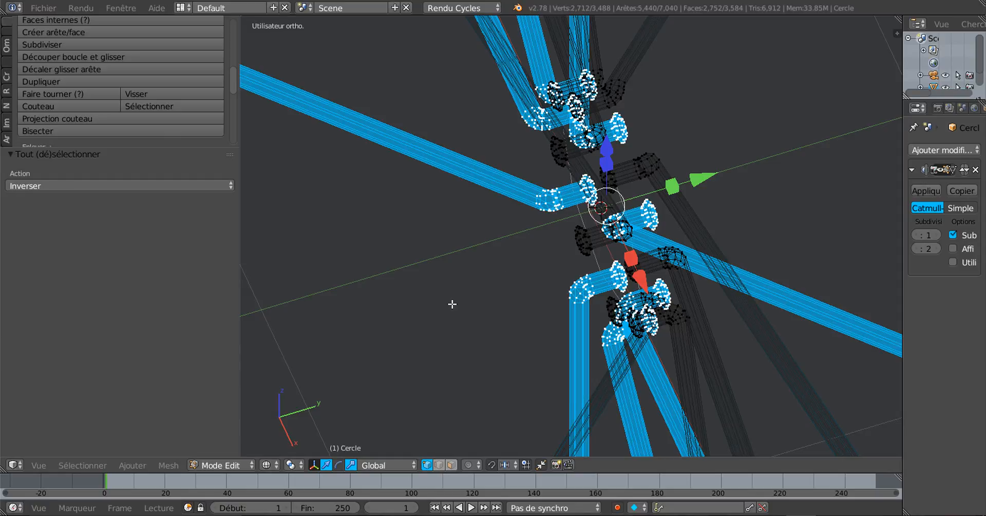
{"action": "key", "text": "KP_1"}
{"action": "scroll", "coordinate": [462, 303], "scroll_direction": "down", "scroll_amount": 5}
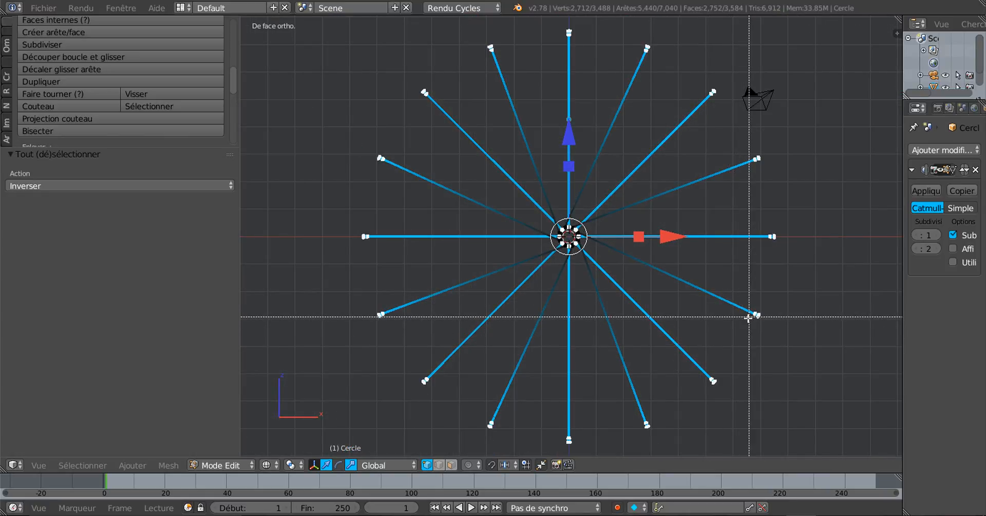
{"action": "key", "text": "c"}
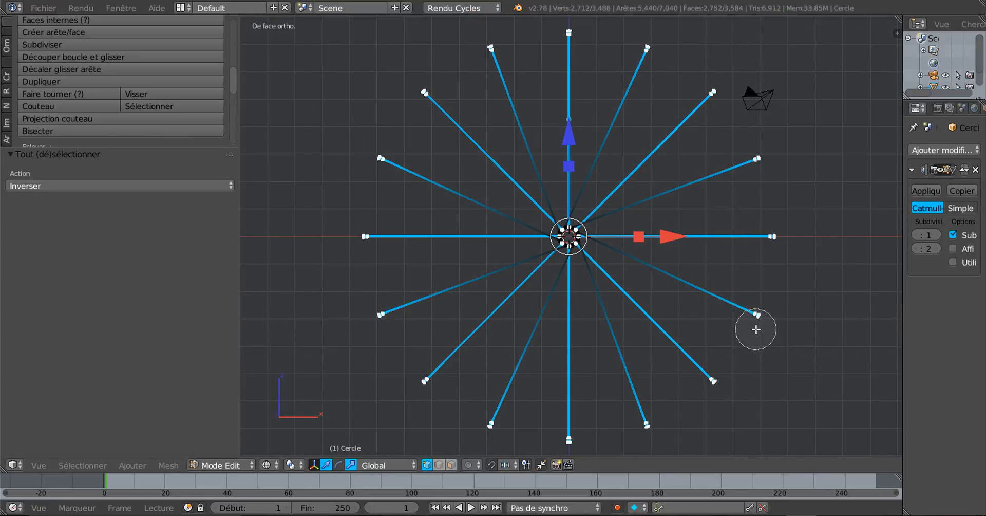
{"action": "mouse_move", "coordinate": [755, 392]}
{"action": "middle_mouse_down"}
{"action": "mouse_move", "coordinate": [764, 315]}
{"action": "mouse_move", "coordinate": [741, 99]}
{"action": "mouse_move", "coordinate": [561, 37]}
{"action": "mouse_move", "coordinate": [485, 57]}
{"action": "mouse_move", "coordinate": [405, 106]}
{"action": "mouse_move", "coordinate": [368, 199]}
{"action": "mouse_move", "coordinate": [371, 362]}
{"action": "mouse_move", "coordinate": [439, 406]}
{"action": "mouse_move", "coordinate": [570, 438]}
{"action": "mouse_move", "coordinate": [675, 411]}
{"action": "mouse_move", "coordinate": [720, 376]}
{"action": "middle_mouse_up"}
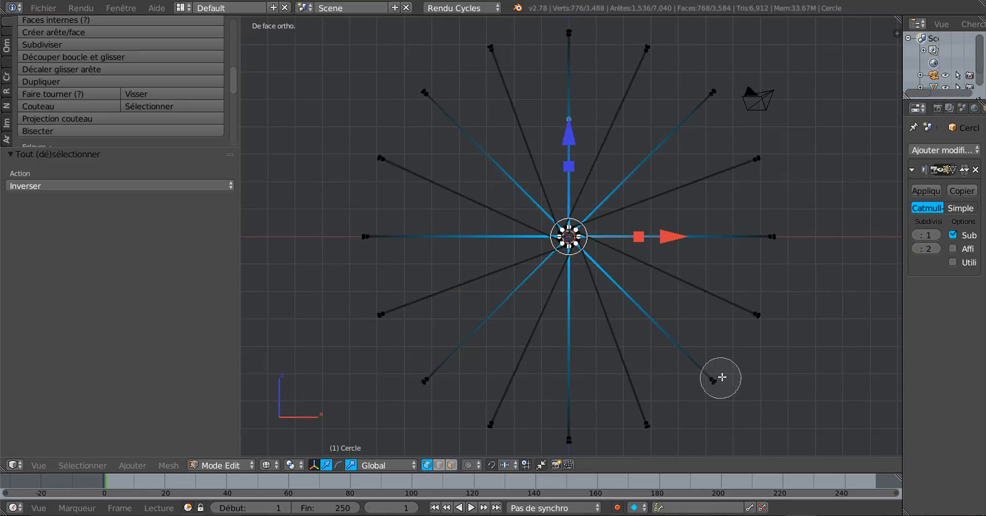
{"action": "right_click", "coordinate": [664, 306]}
{"action": "scroll", "coordinate": [571, 322], "scroll_direction": "up", "scroll_amount": 4}
{"action": "scroll", "coordinate": [571, 322], "scroll_direction": "up", "scroll_amount": 7}
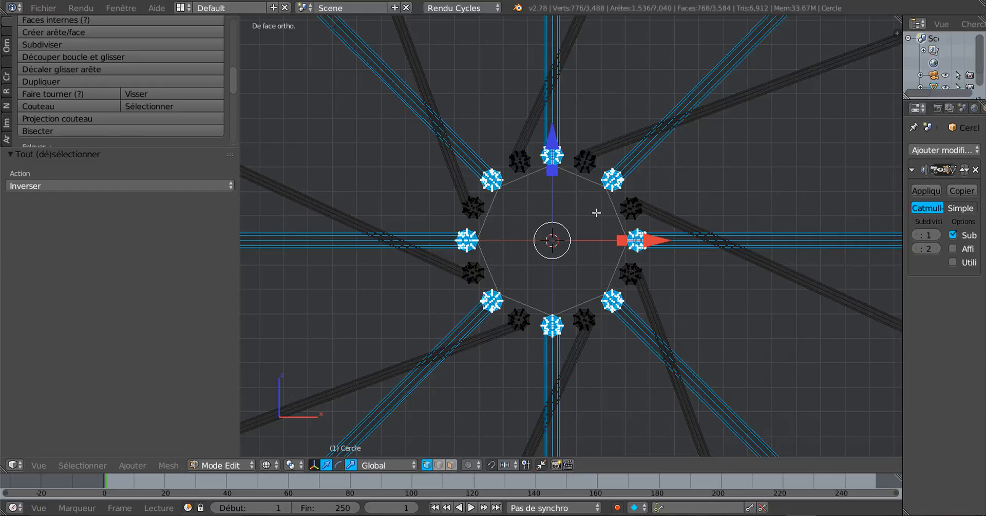
Return the selection to the mirrored set's hub ends and inspect their orientation in solid shading
{"action": "key", "text": "ctrl+l"}
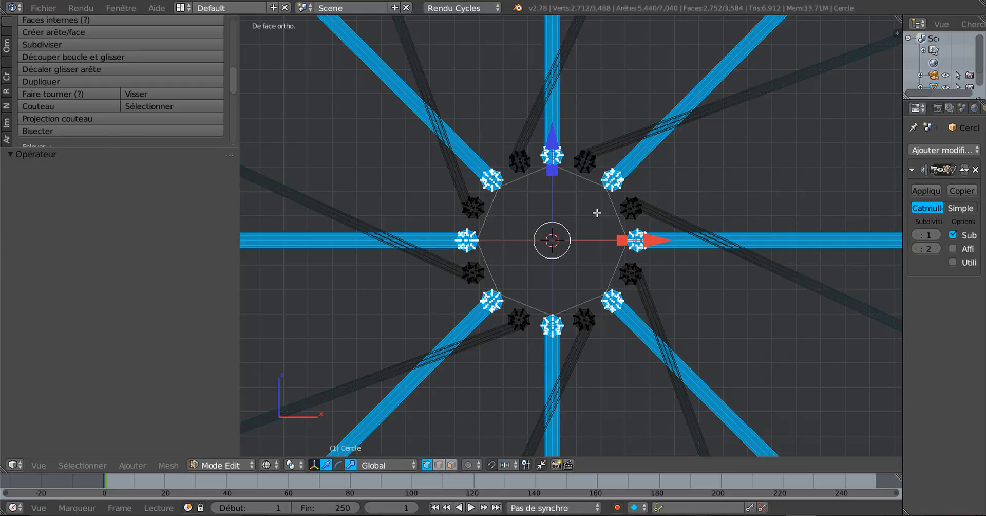
{"action": "key", "text": "ctrl+i"}
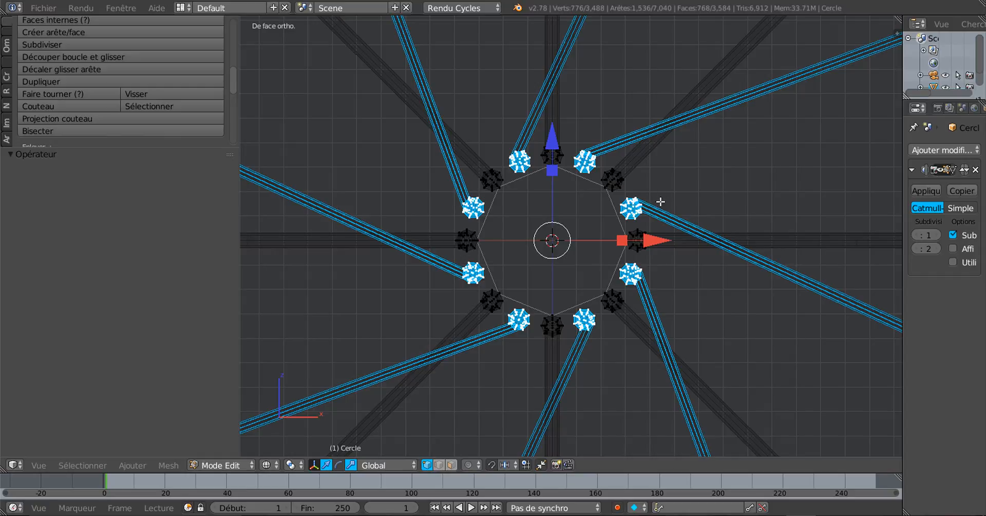
{"action": "middle_click_drag", "start_coordinate": [660, 202], "coordinate": [638, 212]}
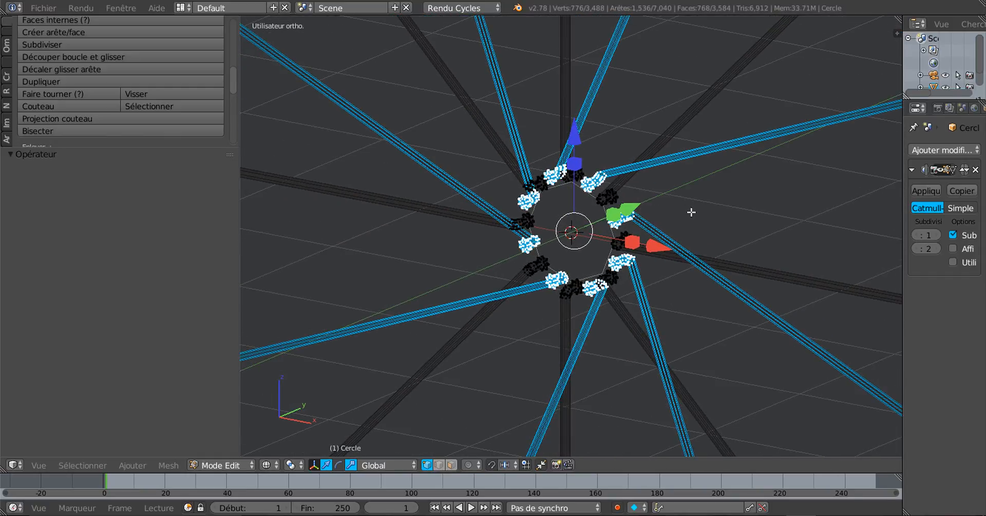
{"action": "key", "text": "z"}
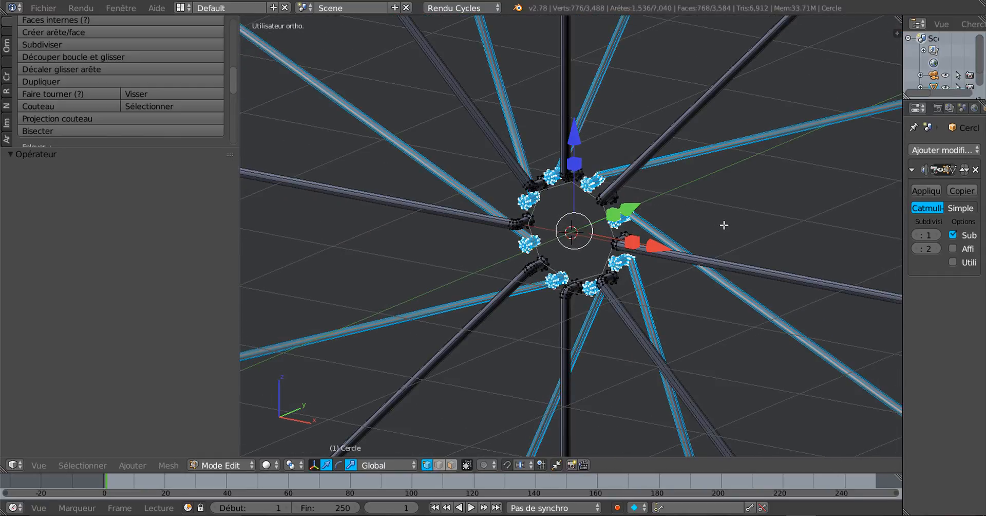
{"action": "mouse_move", "coordinate": [724, 223]}
{"action": "middle_mouse_down"}
{"action": "mouse_move", "coordinate": [556, 232]}
{"action": "mouse_move", "coordinate": [557, 207]}
{"action": "mouse_move", "coordinate": [527, 196]}
{"action": "middle_mouse_up"}
{"action": "scroll", "coordinate": [574, 223], "scroll_direction": "up", "scroll_amount": 5}
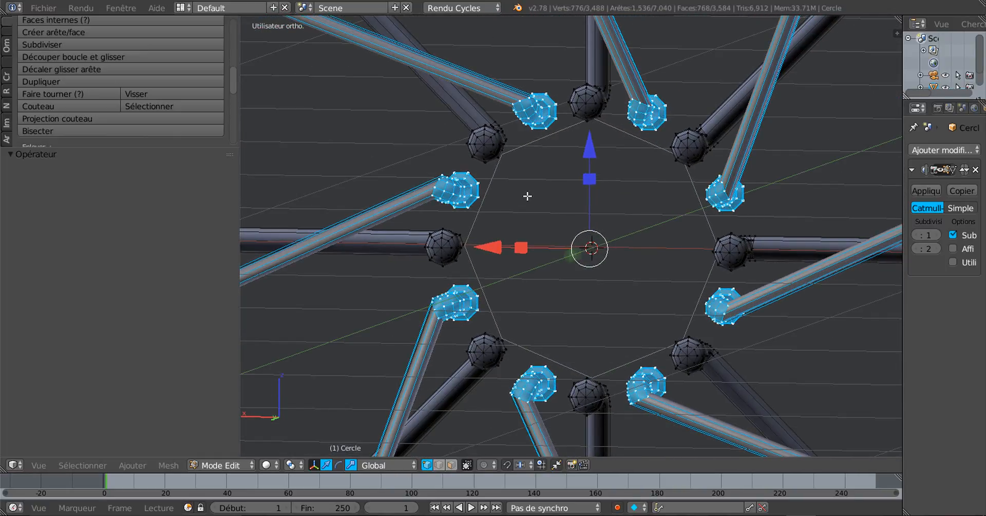
{"action": "scroll", "coordinate": [682, 205], "scroll_direction": "up", "scroll_amount": 2}
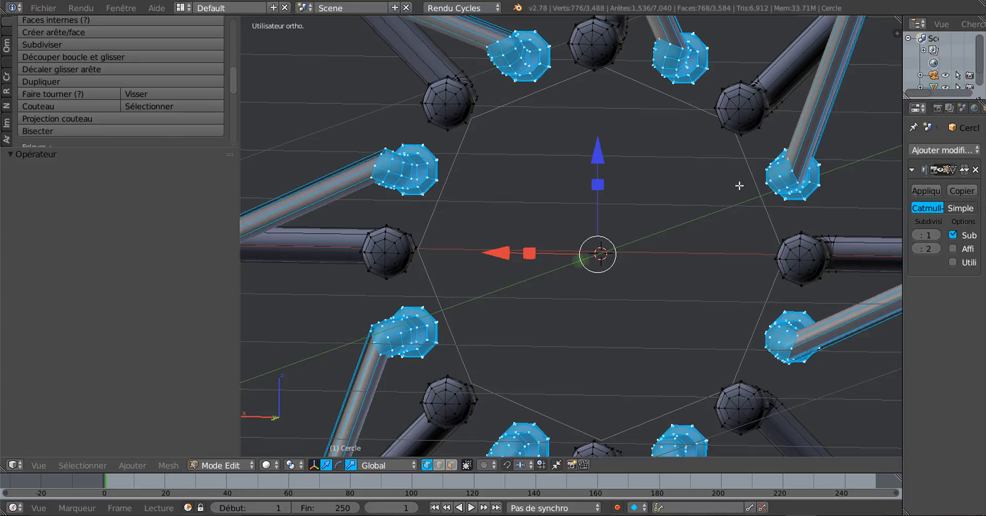
{"action": "key", "text": "KP_1"}
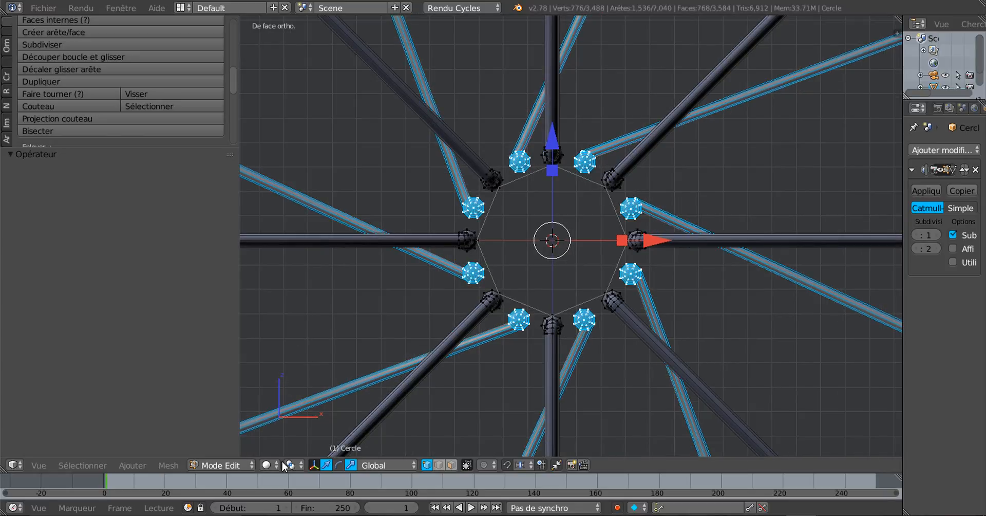
Set the pivot point to Origines individuelles and rotate the mirrored set's hub ends about 52.60° in front view
{"action": "left_click", "coordinate": [265, 465]}
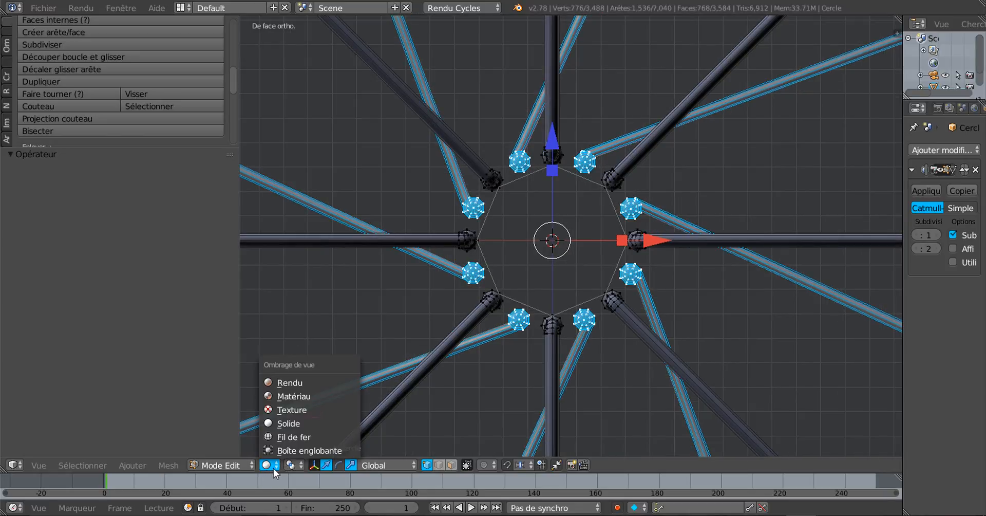
{"action": "left_click", "coordinate": [290, 465]}
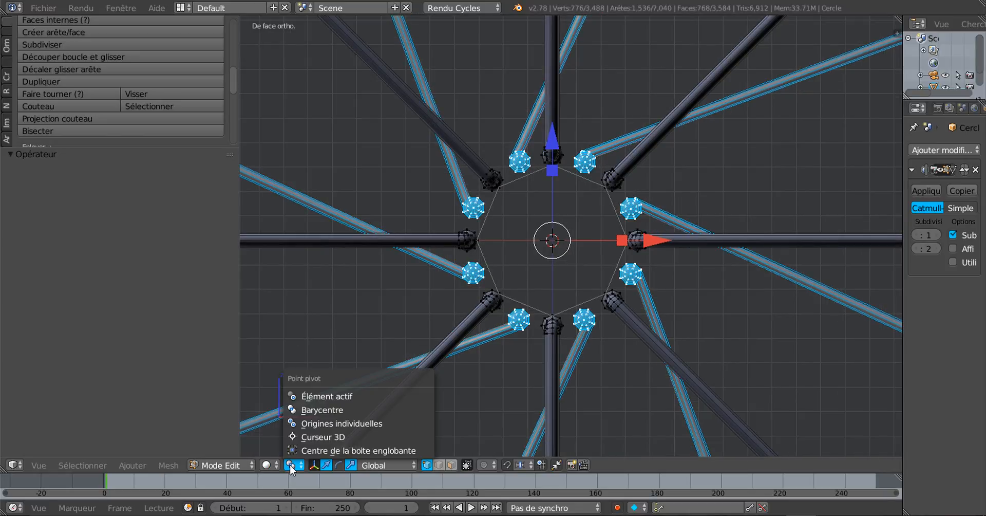
{"action": "left_click", "coordinate": [323, 425]}
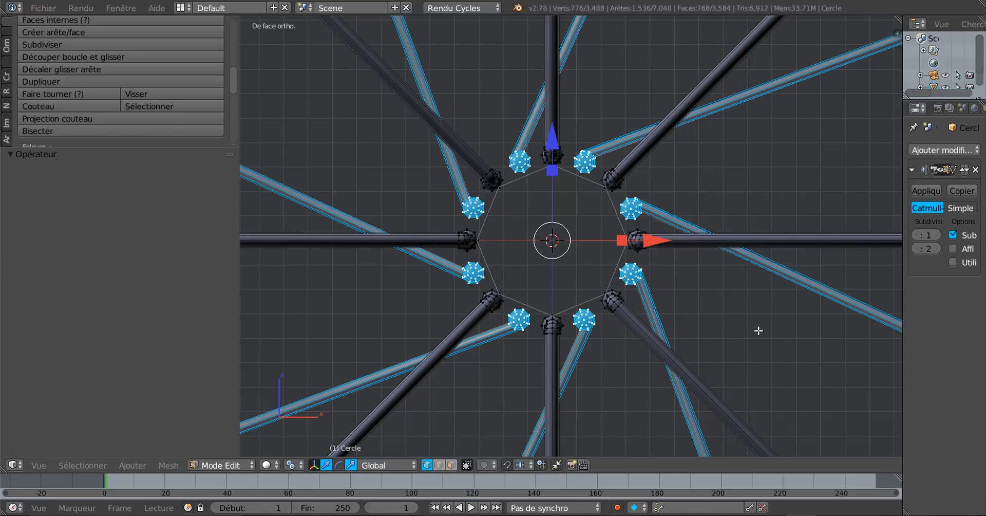
{"action": "key", "text": "r"}
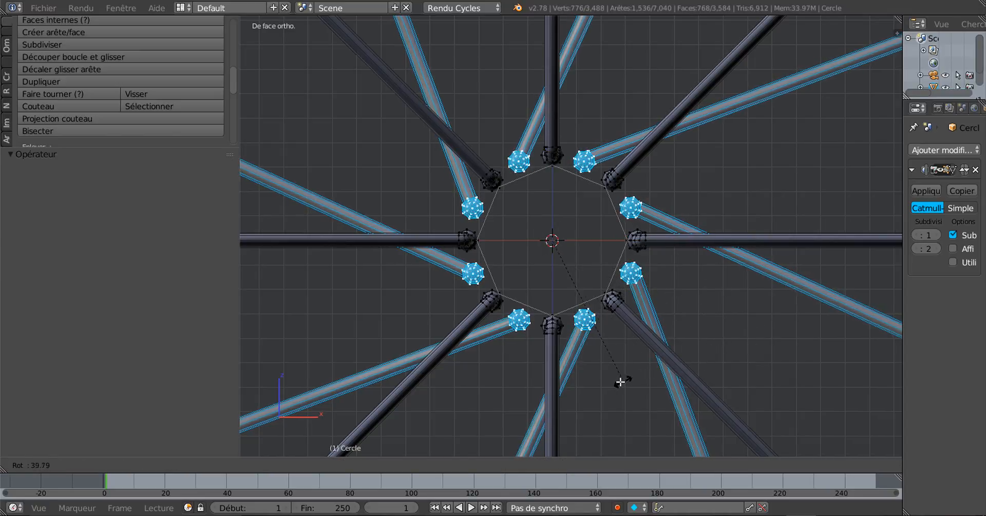
{"action": "left_click", "coordinate": [589, 388]}
{"action": "middle_click_drag", "start_coordinate": [634, 379], "coordinate": [704, 311]}
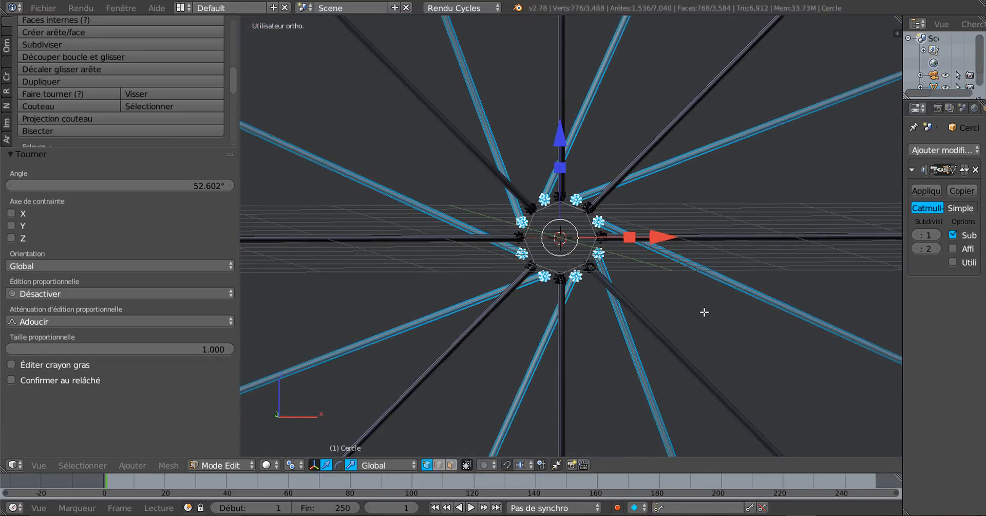
Invert the selection from the mirrored set's hub ends to the rest of the spoke mesh
{"action": "left_click", "coordinate": [78, 465]}
{"action": "left_click", "coordinate": [89, 406]}
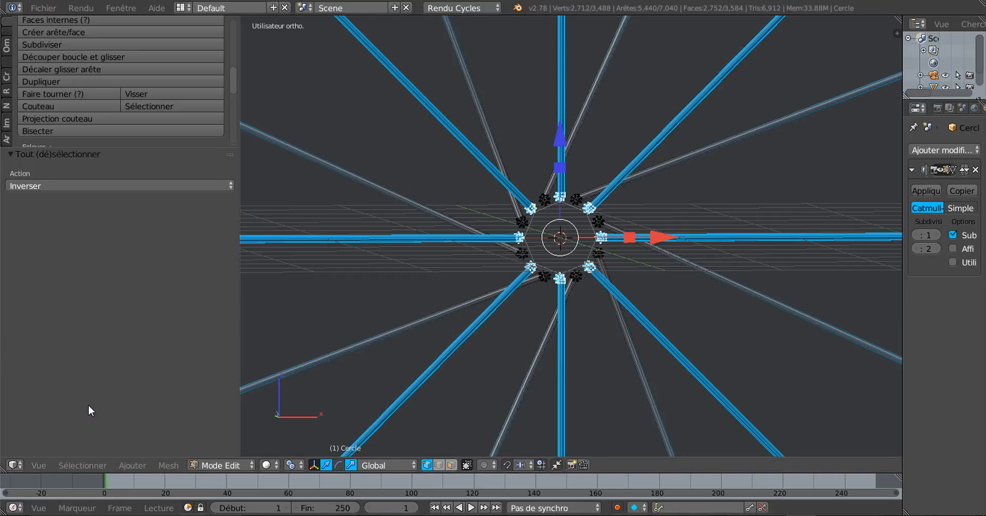
{"action": "scroll", "coordinate": [628, 339], "scroll_direction": "down", "scroll_amount": 5}
{"action": "scroll", "coordinate": [628, 340], "scroll_direction": "down", "scroll_amount": 4}
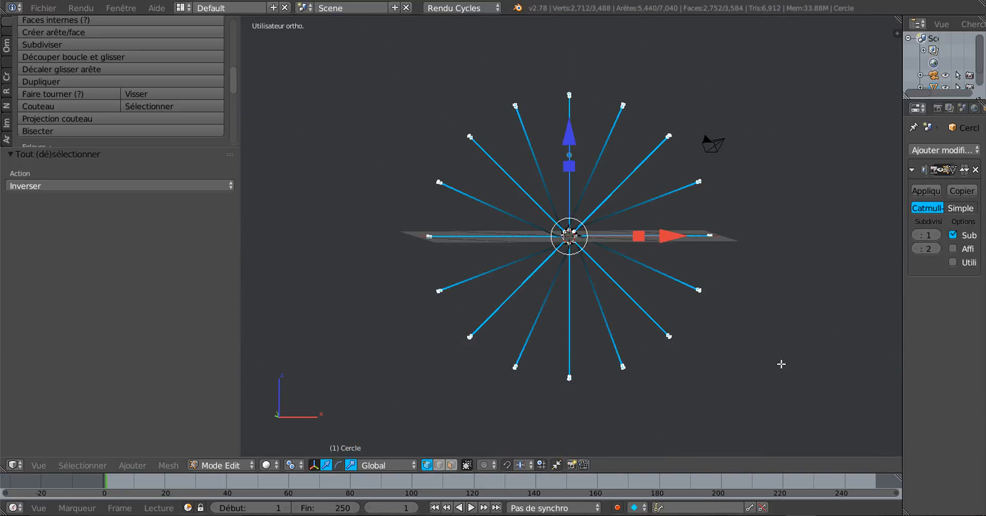
Deselect all outer spoke ends in wireframe shading, keeping only the original set's hub ends selected
{"action": "key", "text": "c"}
{"action": "middle_click_drag", "start_coordinate": [719, 242], "coordinate": [677, 154]}
{"action": "key", "text": "Escape"}
{"action": "key", "text": "z"}
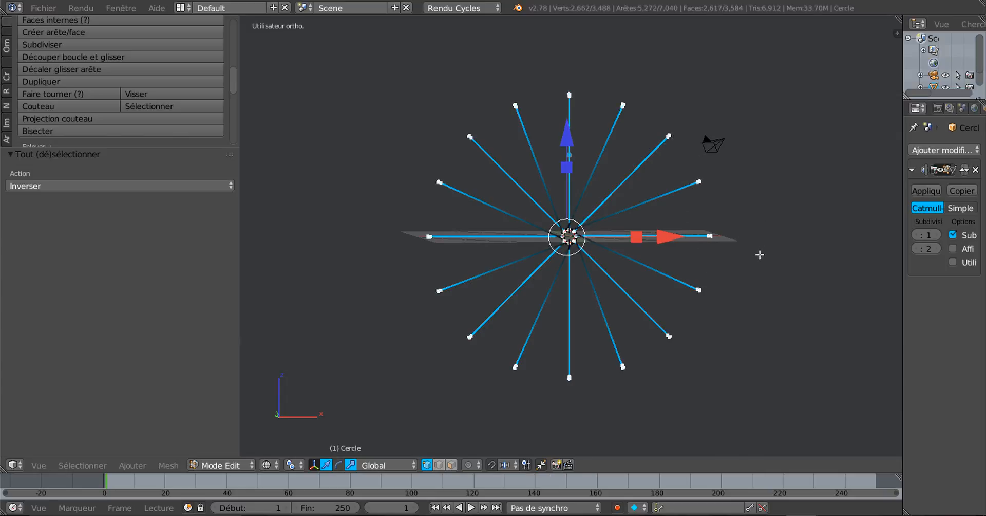
{"action": "key", "text": "c"}
{"action": "mouse_move", "coordinate": [719, 285]}
{"action": "middle_mouse_down"}
{"action": "mouse_move", "coordinate": [689, 172]}
{"action": "mouse_move", "coordinate": [634, 110]}
{"action": "mouse_move", "coordinate": [520, 109]}
{"action": "mouse_move", "coordinate": [456, 160]}
{"action": "mouse_move", "coordinate": [431, 283]}
{"action": "mouse_move", "coordinate": [506, 371]}
{"action": "mouse_move", "coordinate": [631, 371]}
{"action": "mouse_move", "coordinate": [665, 342]}
{"action": "middle_mouse_up"}
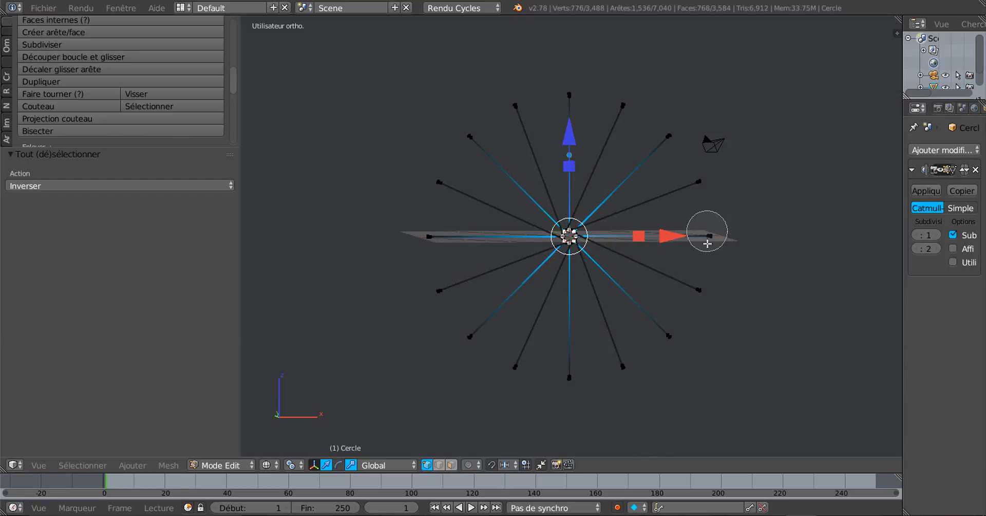
{"action": "key", "text": "Escape"}
{"action": "scroll", "coordinate": [683, 268], "scroll_direction": "up", "scroll_amount": 15}
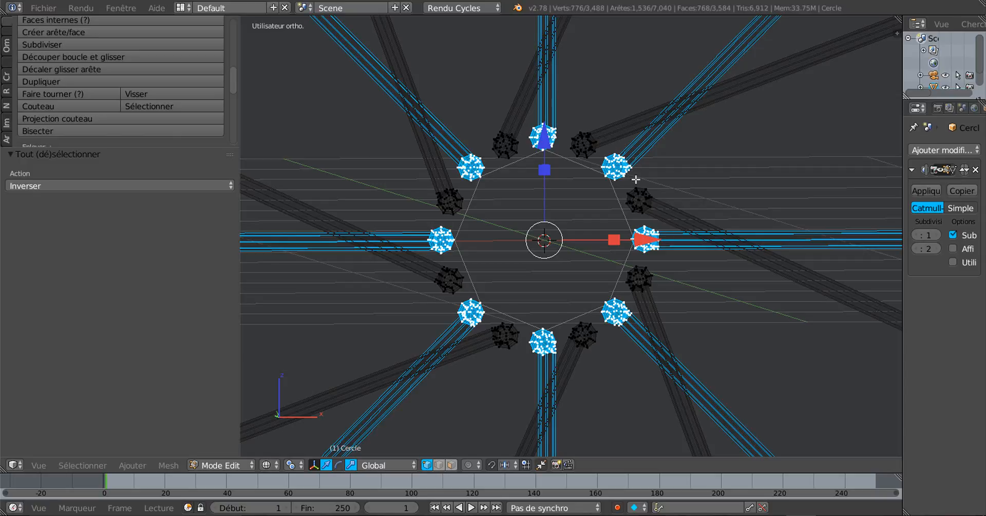
{"action": "scroll", "coordinate": [595, 323], "scroll_direction": "down", "scroll_amount": 10}
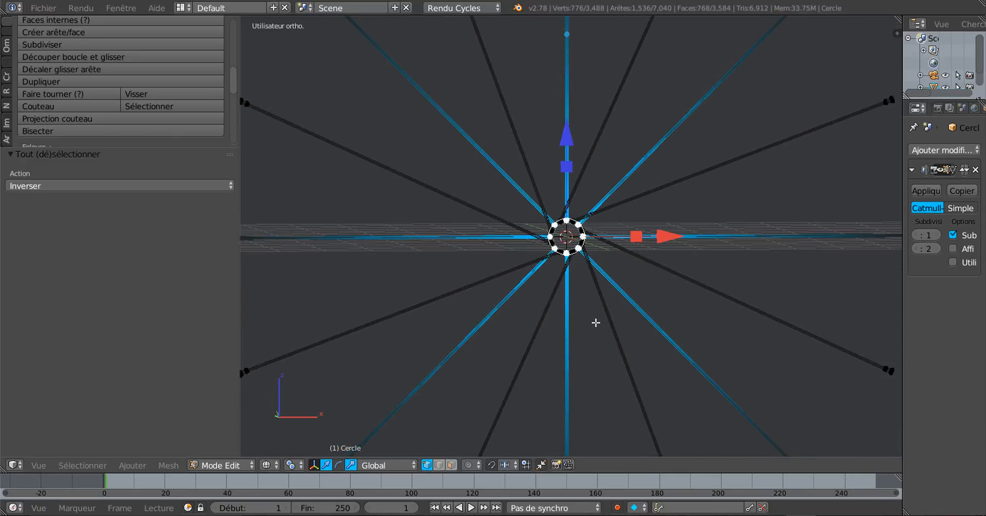
Set the pivot point to Barycentre and rotate the original set's hub ends about 46.75° around the wheel centre
{"action": "scroll", "coordinate": [596, 323], "scroll_direction": "up", "scroll_amount": 10}
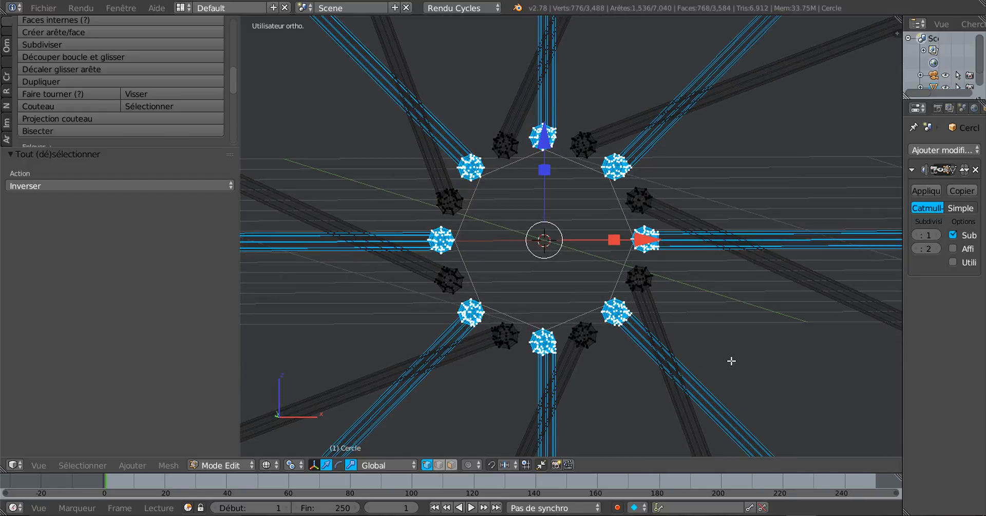
{"action": "key", "text": "r"}
{"action": "right_click", "coordinate": [717, 389]}
{"action": "left_click", "coordinate": [290, 465]}
{"action": "left_click", "coordinate": [308, 409]}
{"action": "key", "text": "r"}
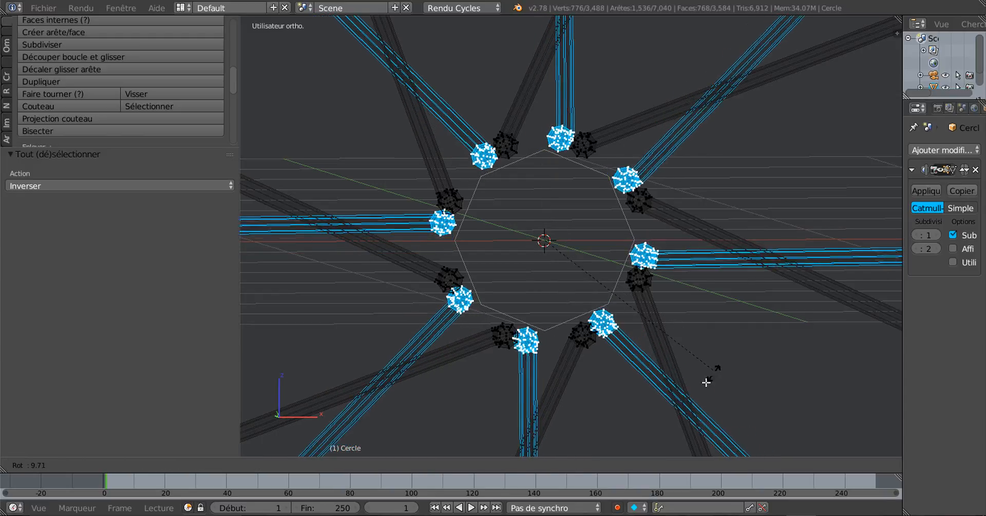
{"action": "left_click", "coordinate": [599, 439]}
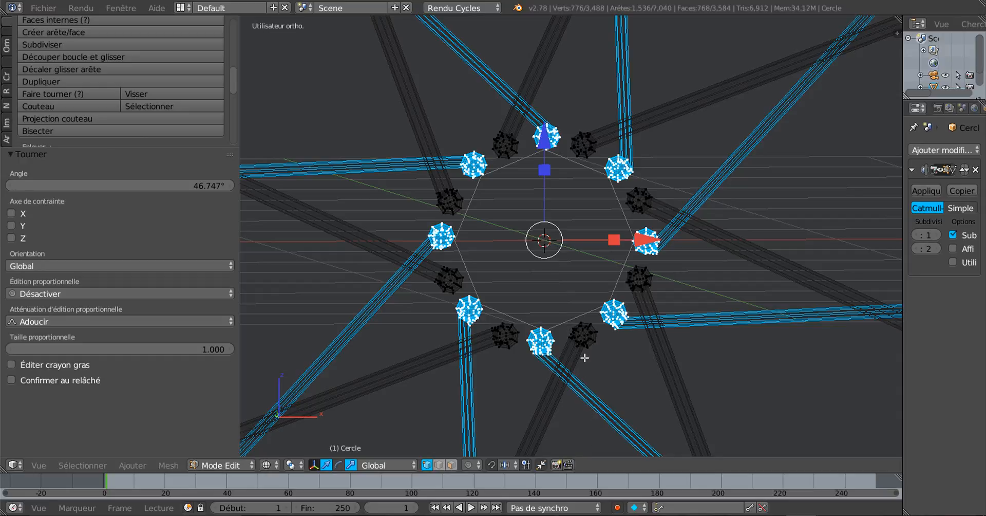
Set the pivot point to Origines individuelles and rotate the original set's hub ends about -55.87° to align them with their spokes
{"action": "left_click", "coordinate": [268, 465]}
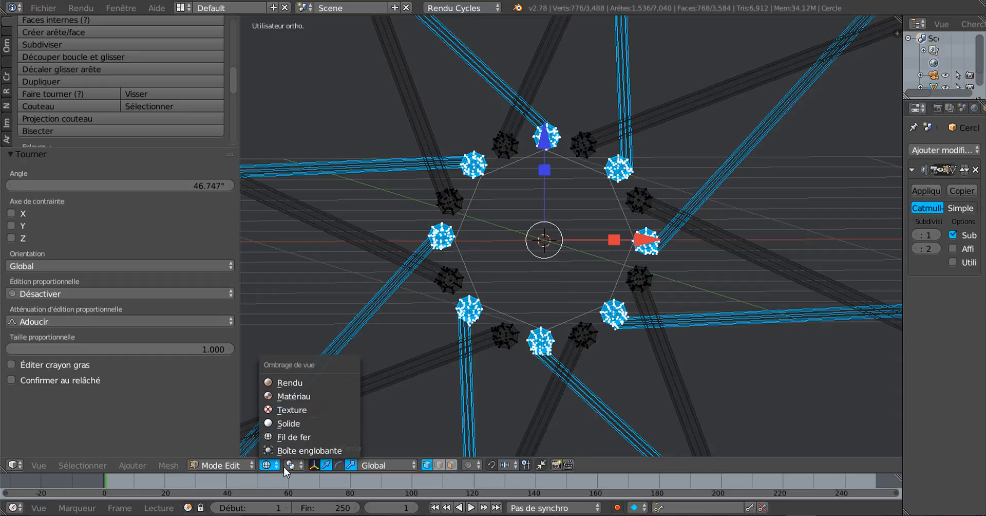
{"action": "left_click", "coordinate": [284, 467]}
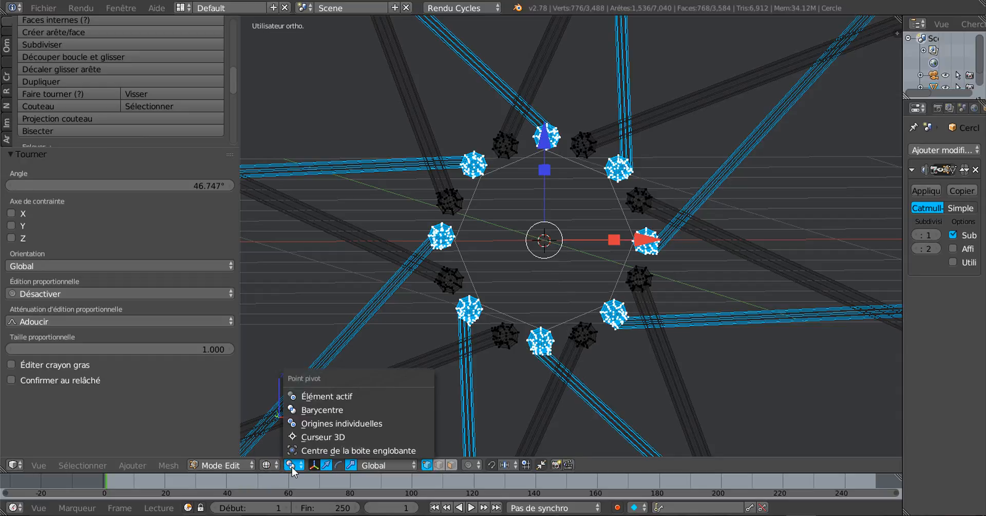
{"action": "left_click", "coordinate": [308, 422]}
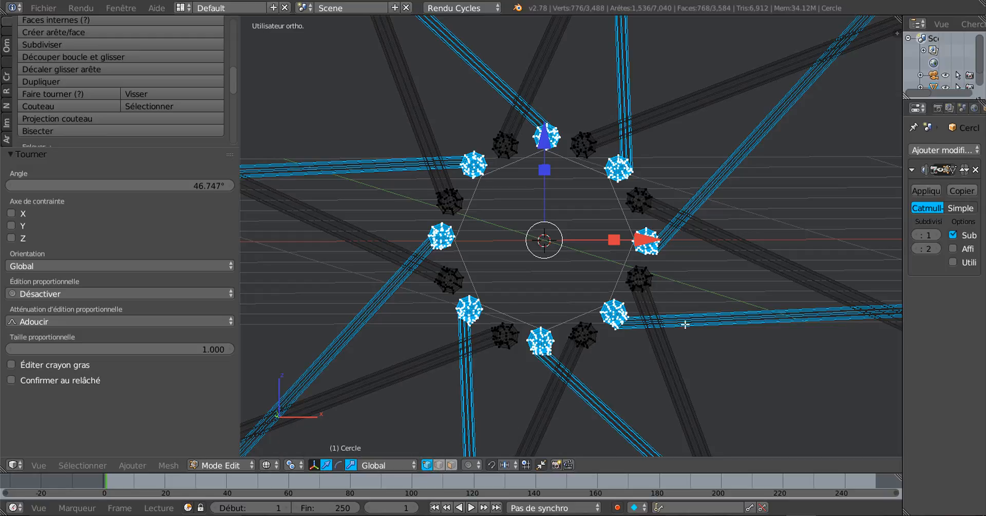
{"action": "scroll", "coordinate": [691, 319], "scroll_direction": "up", "scroll_amount": 1}
{"action": "scroll", "coordinate": [707, 305], "scroll_direction": "up", "scroll_amount": 1}
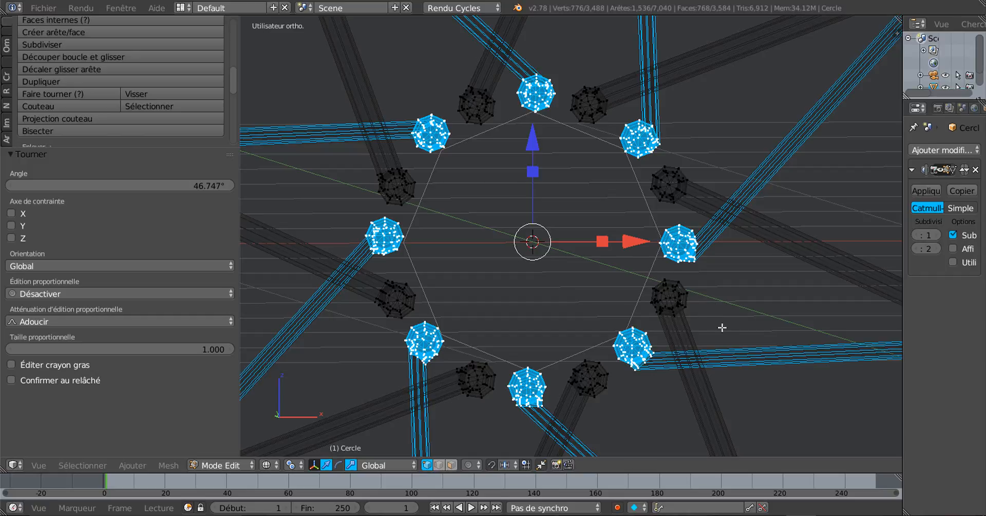
{"action": "key", "text": "r"}
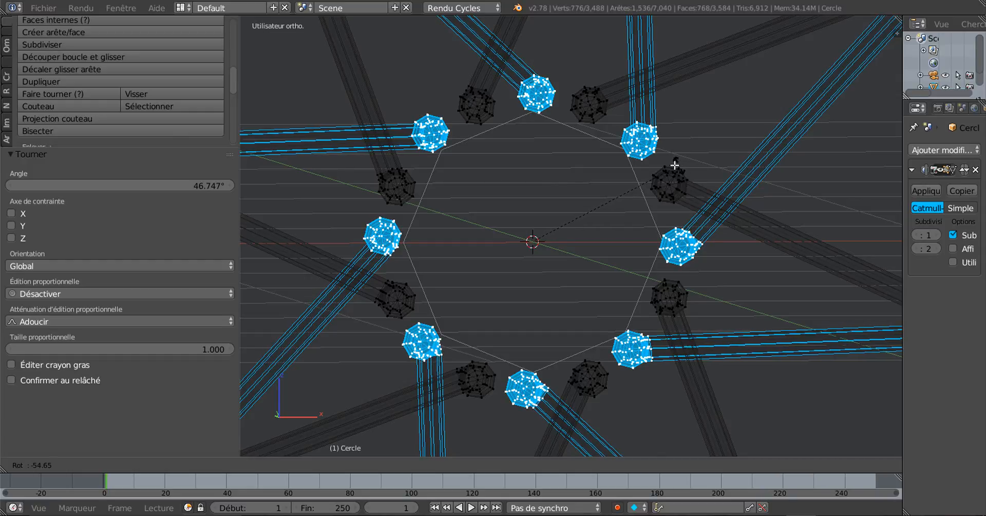
{"action": "left_click", "coordinate": [673, 164]}
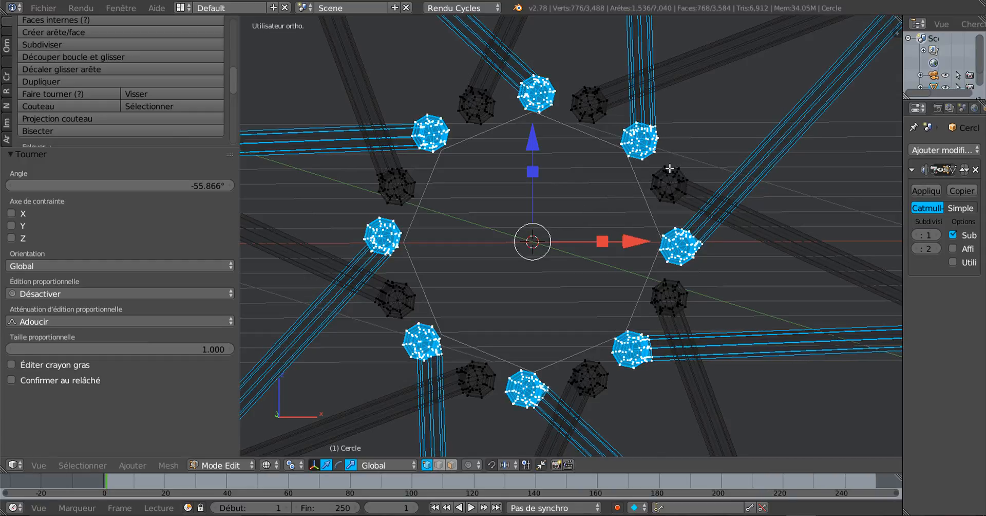
Switch to solid shading, check the hub ends from the side, and extend the selection to the original set's entire linked spokes
{"action": "key", "text": "Tab"}
{"action": "mouse_move", "coordinate": [584, 229]}
{"action": "middle_mouse_down"}
{"action": "mouse_move", "coordinate": [564, 315]}
{"action": "mouse_move", "coordinate": [535, 302]}
{"action": "mouse_move", "coordinate": [574, 331]}
{"action": "mouse_move", "coordinate": [513, 333]}
{"action": "mouse_move", "coordinate": [508, 308]}
{"action": "mouse_move", "coordinate": [504, 321]}
{"action": "middle_mouse_up"}
{"action": "key", "text": "z"}
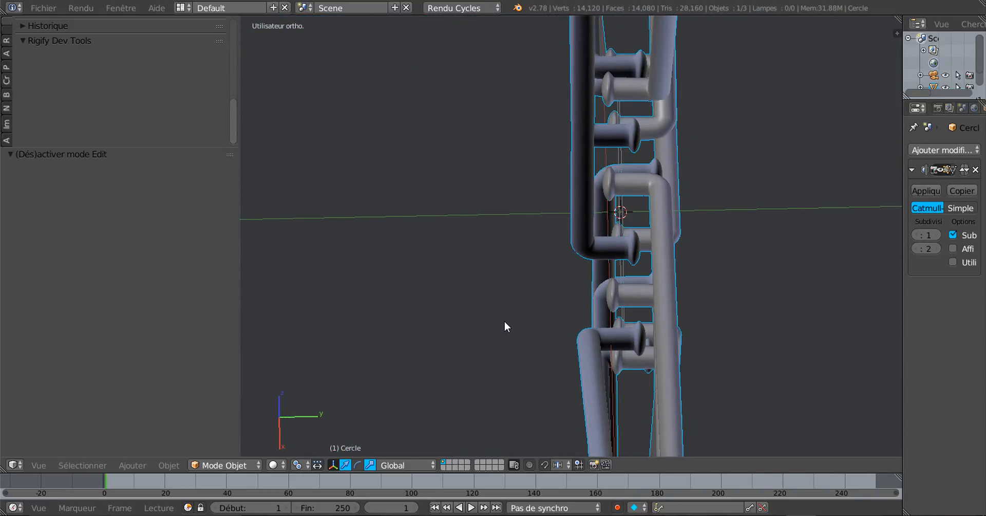
{"action": "scroll", "coordinate": [505, 322], "scroll_direction": "up", "scroll_amount": 2}
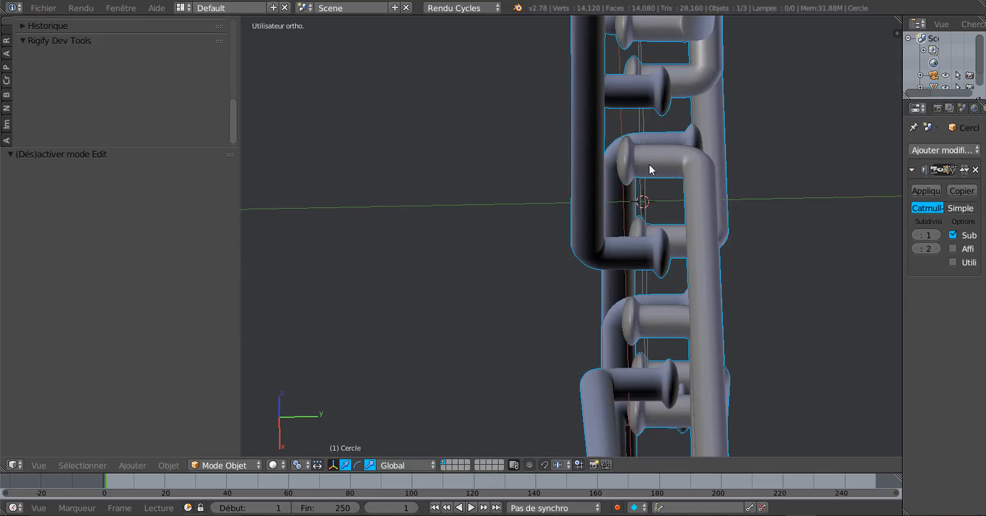
{"action": "middle_click_drag", "start_coordinate": [659, 175], "coordinate": [639, 247]}
{"action": "middle_click_drag", "start_coordinate": [426, 274], "coordinate": [461, 278]}
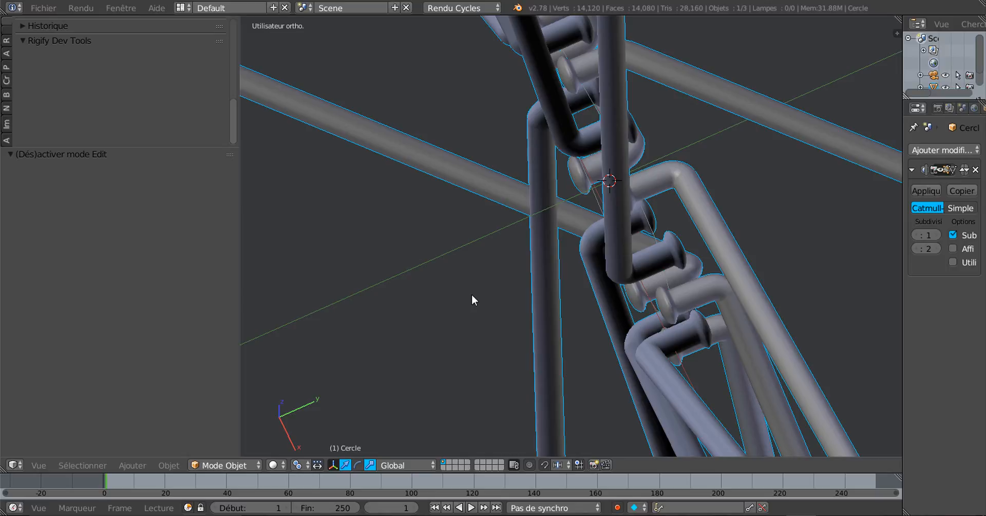
{"action": "key", "text": "Tab"}
{"action": "middle_click_drag", "start_coordinate": [479, 288], "coordinate": [552, 232]}
{"action": "scroll", "coordinate": [508, 282], "scroll_direction": "down", "scroll_amount": 5}
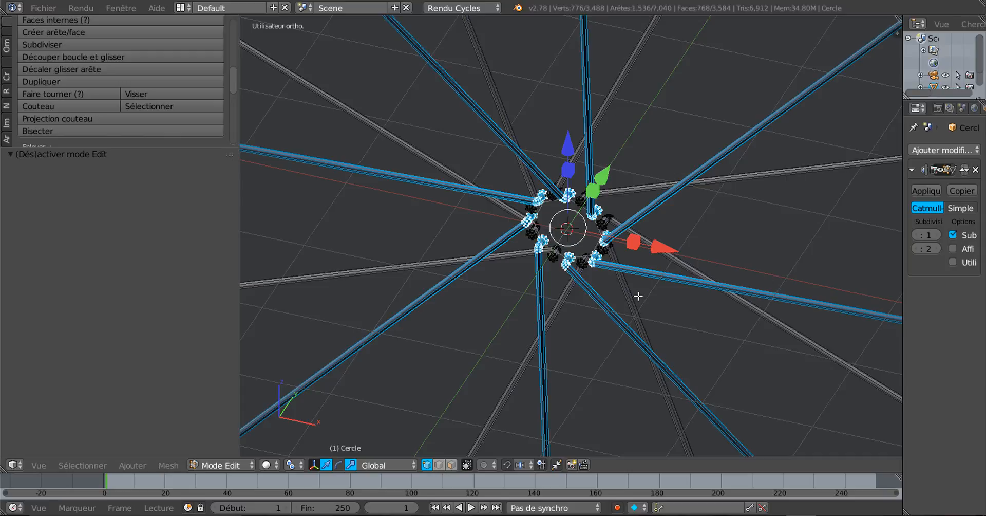
{"action": "key", "text": "ctrl+l"}
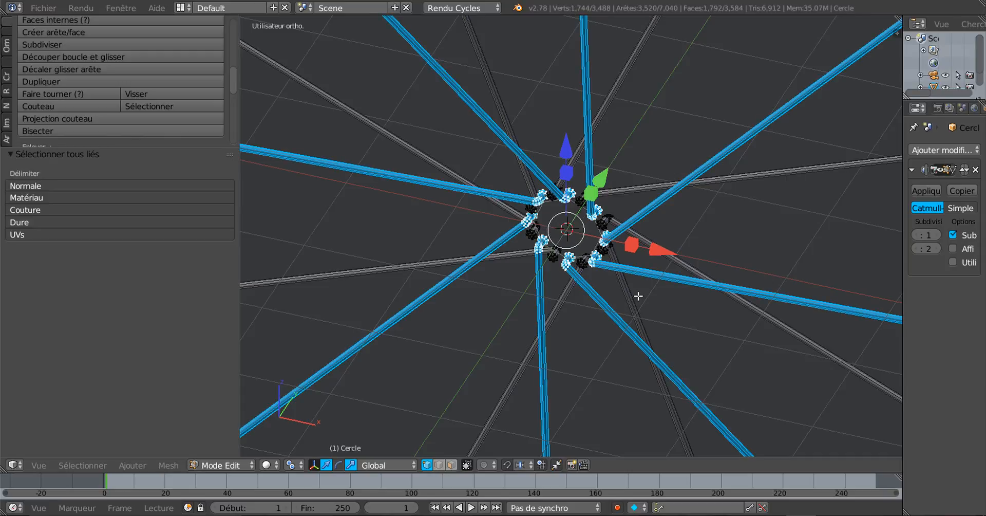
Move the selected original spoke set 0.044 along Y, plus a further 0.011 along Y
{"action": "middle_click_drag", "start_coordinate": [638, 295], "coordinate": [565, 312]}
{"action": "scroll", "coordinate": [633, 293], "scroll_direction": "up", "scroll_amount": 2}
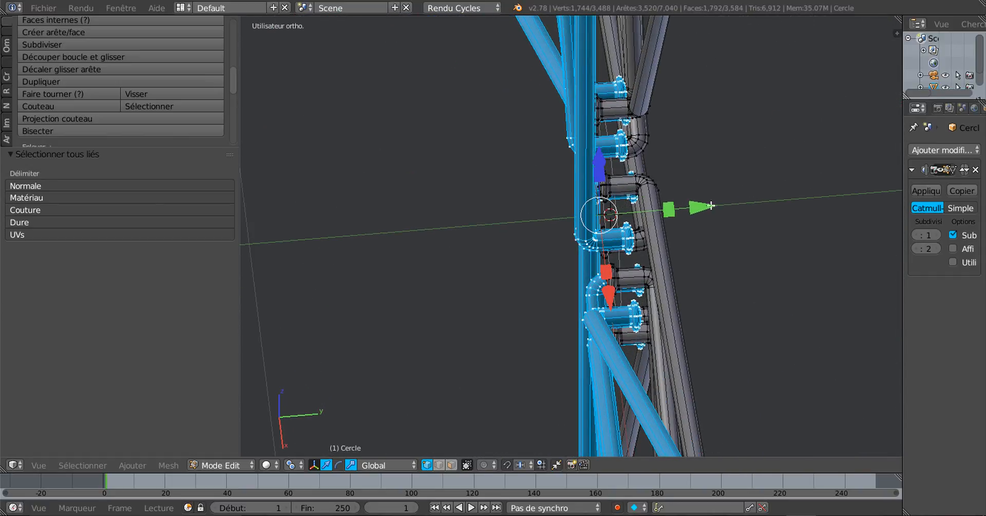
{"action": "left_click_drag", "start_coordinate": [711, 205], "coordinate": [727, 206]}
{"action": "scroll", "coordinate": [704, 251], "scroll_direction": "up", "scroll_amount": 3}
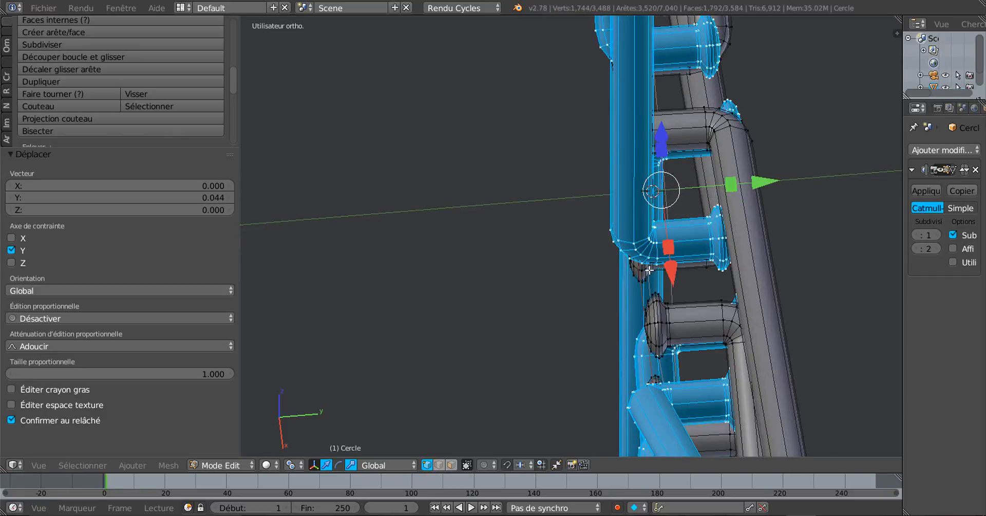
{"action": "scroll", "coordinate": [649, 268], "scroll_direction": "up", "scroll_amount": 5}
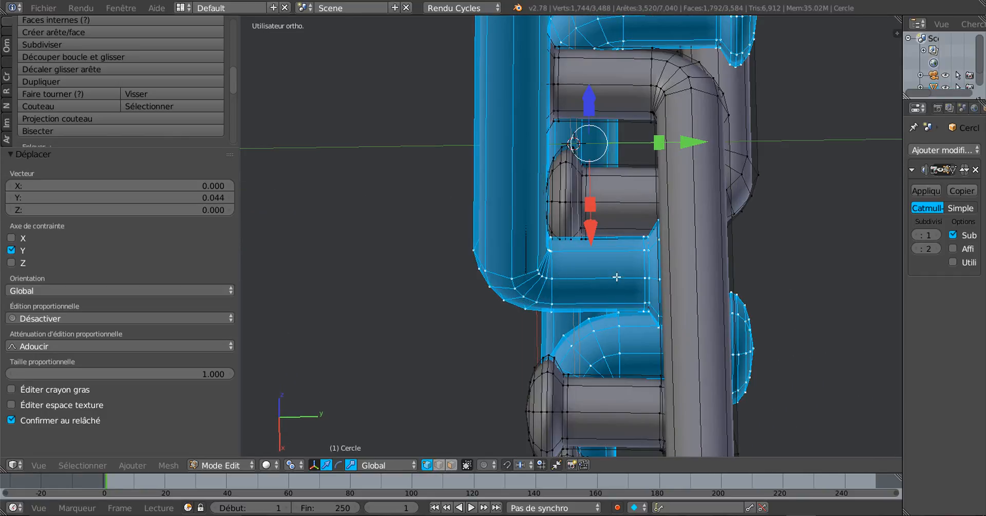
{"action": "scroll", "coordinate": [609, 368], "scroll_direction": "up", "scroll_amount": 1}
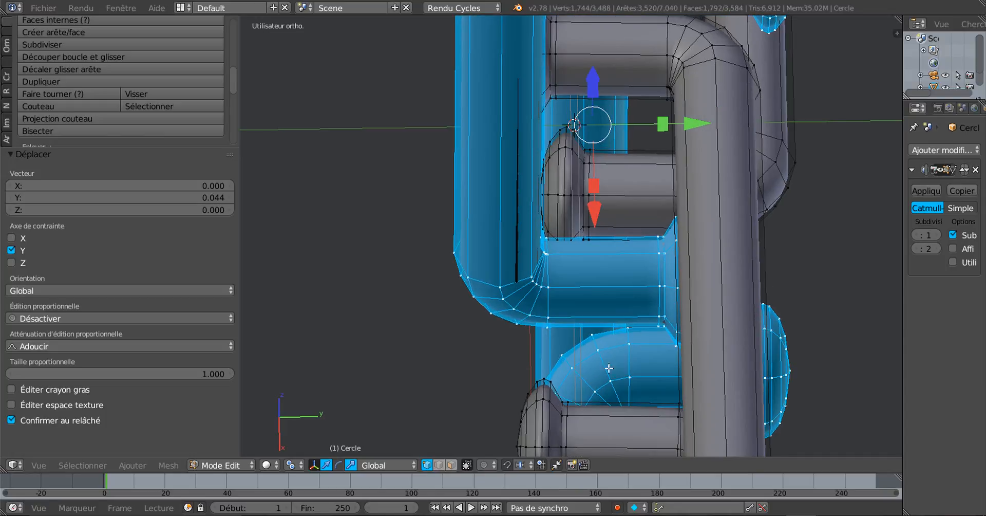
{"action": "scroll", "coordinate": [599, 377], "scroll_direction": "down", "scroll_amount": 1}
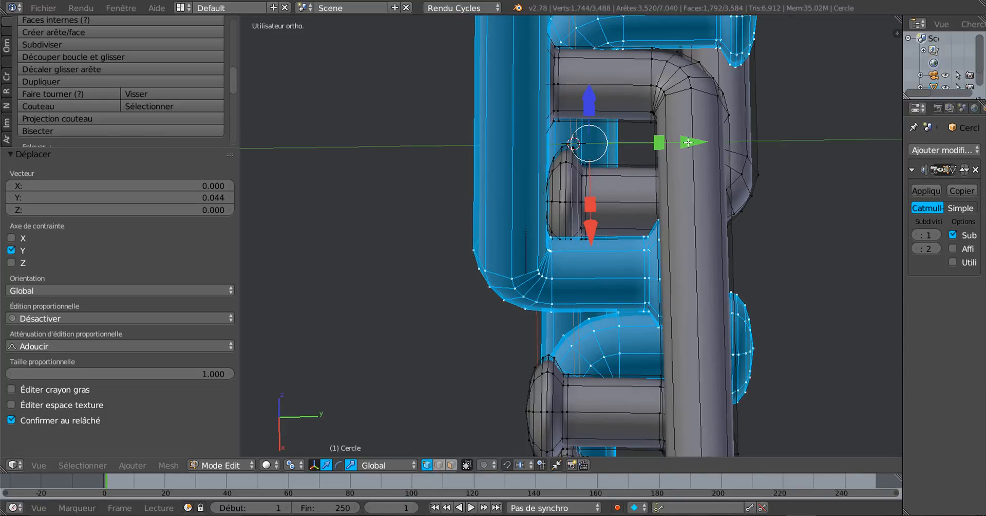
{"action": "left_click_drag", "start_coordinate": [691, 142], "coordinate": [705, 145]}
{"action": "scroll", "coordinate": [649, 264], "scroll_direction": "up", "scroll_amount": 4}
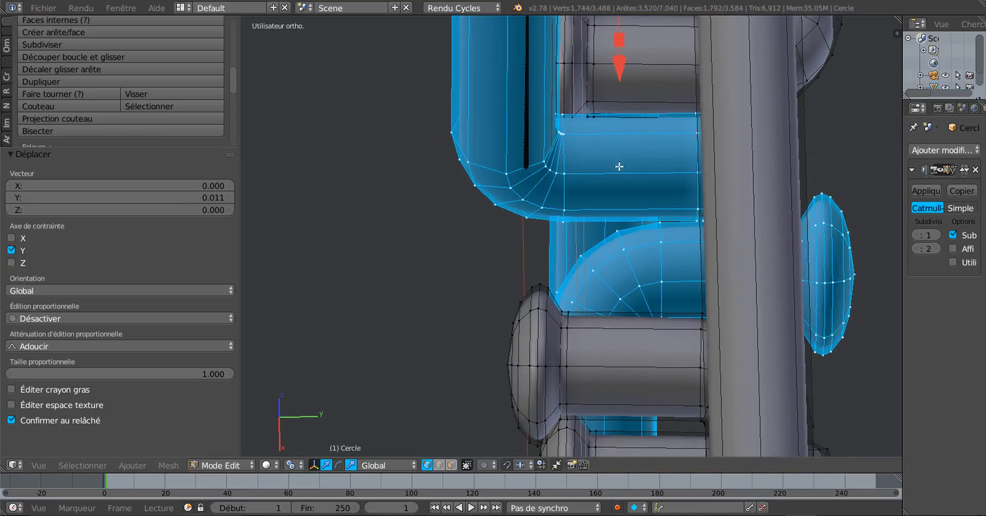
Leave edit mode in front view and delete the octagonal circle object at the wheel's centre
{"action": "middle_click_drag", "start_coordinate": [647, 362], "coordinate": [615, 277]}
{"action": "scroll", "coordinate": [679, 356], "scroll_direction": "down", "scroll_amount": 4}
{"action": "scroll", "coordinate": [616, 277], "scroll_direction": "down", "scroll_amount": 1}
{"action": "key", "text": "KP_1"}
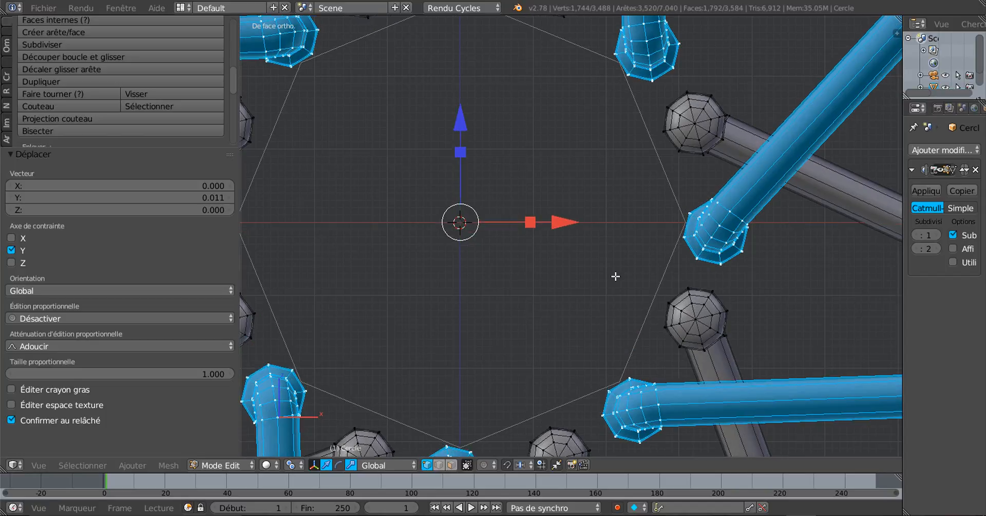
{"action": "scroll", "coordinate": [615, 276], "scroll_direction": "down", "scroll_amount": 6}
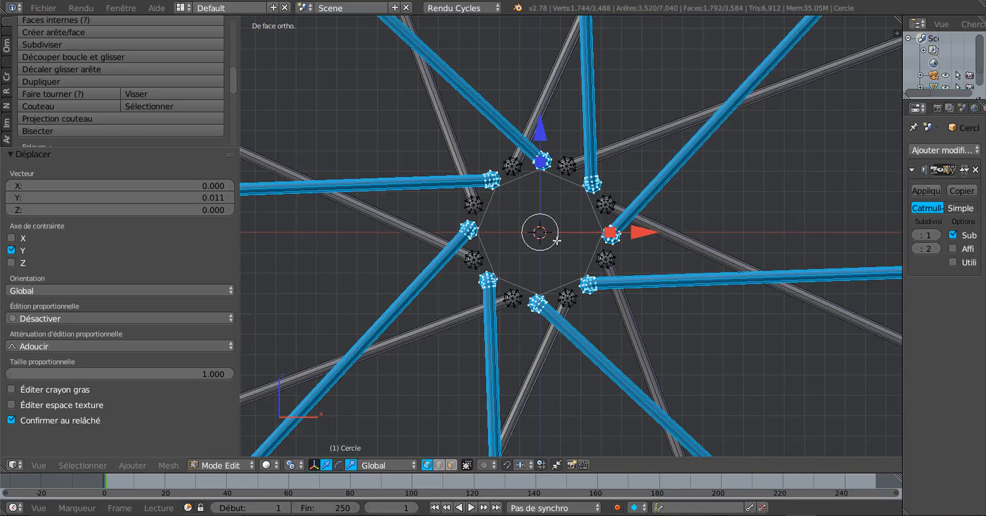
{"action": "scroll", "coordinate": [573, 245], "scroll_direction": "up", "scroll_amount": 1}
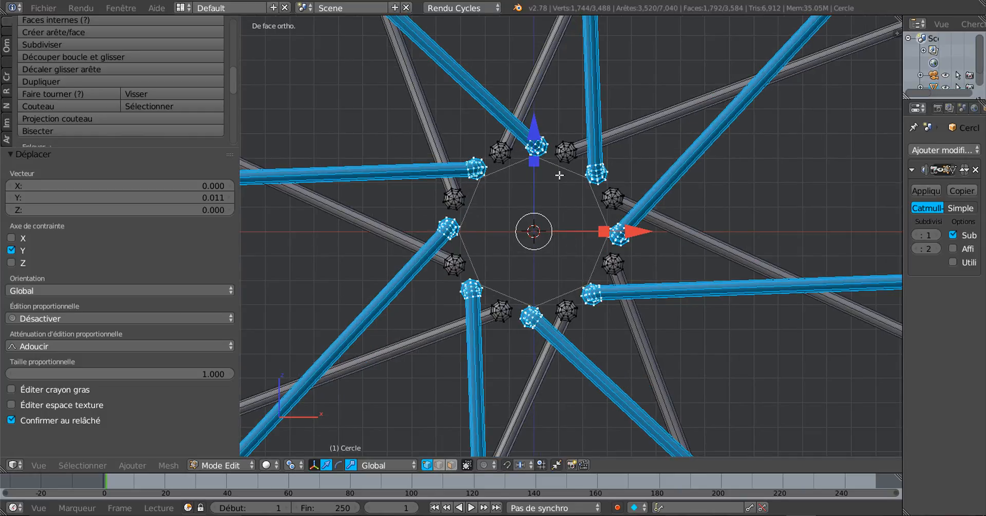
{"action": "key", "text": "Tab"}
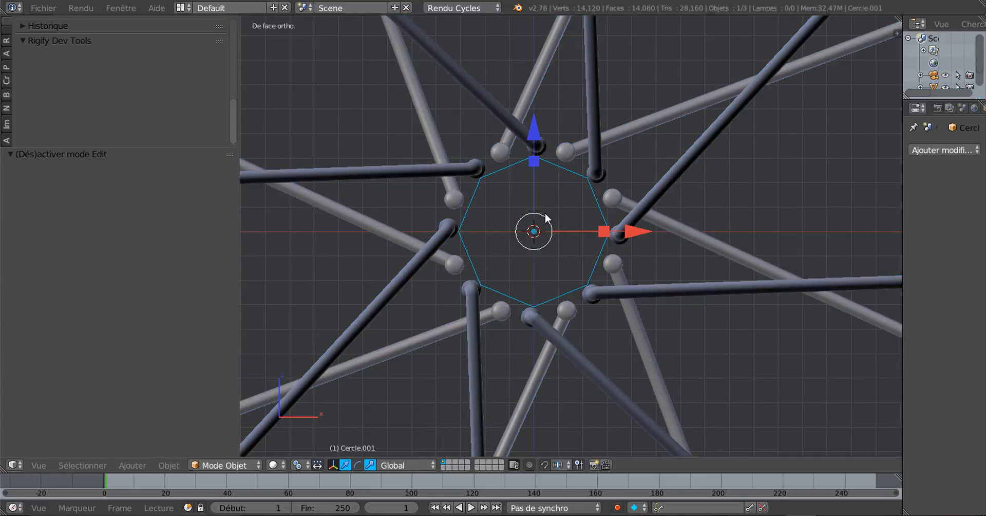
{"action": "key", "text": "x"}
{"action": "left_click", "coordinate": [544, 212]}
{"action": "scroll", "coordinate": [545, 213], "scroll_direction": "down", "scroll_amount": 1}
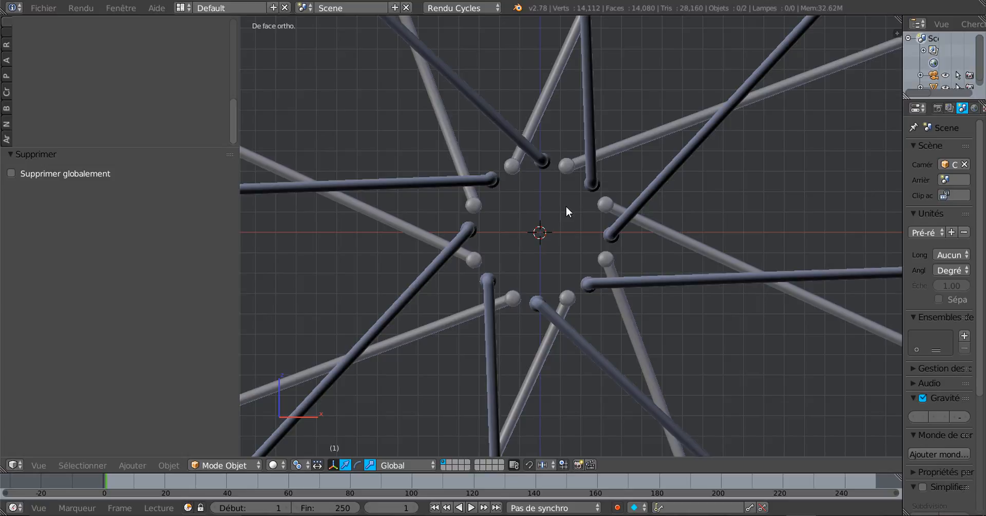
Recalculate the normals of the entire spoke mesh and return to object mode
{"action": "right_click", "coordinate": [589, 181]}
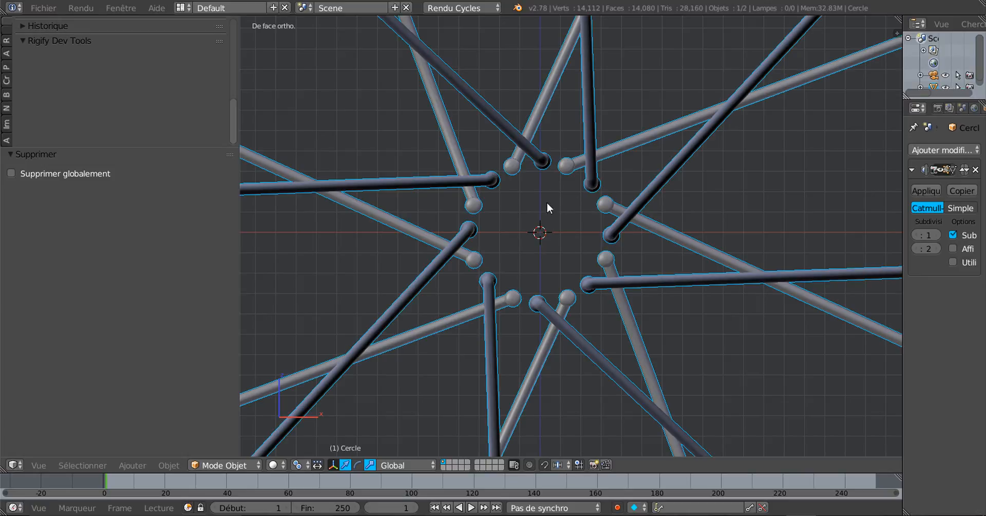
{"action": "key", "text": "Tab"}
{"action": "scroll", "coordinate": [525, 213], "scroll_direction": "down", "scroll_amount": 2}
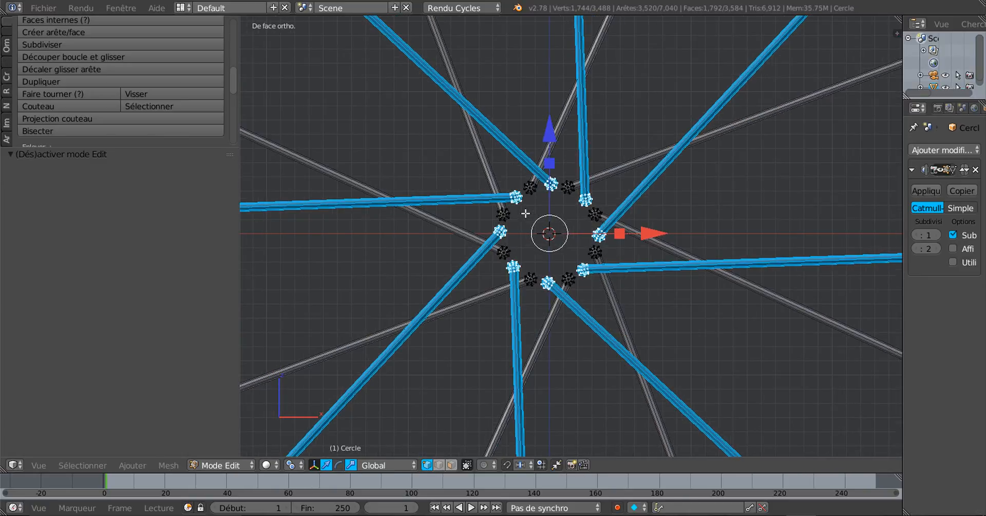
{"action": "scroll", "coordinate": [526, 213], "scroll_direction": "up", "scroll_amount": 3}
{"action": "scroll", "coordinate": [525, 213], "scroll_direction": "down", "scroll_amount": 2}
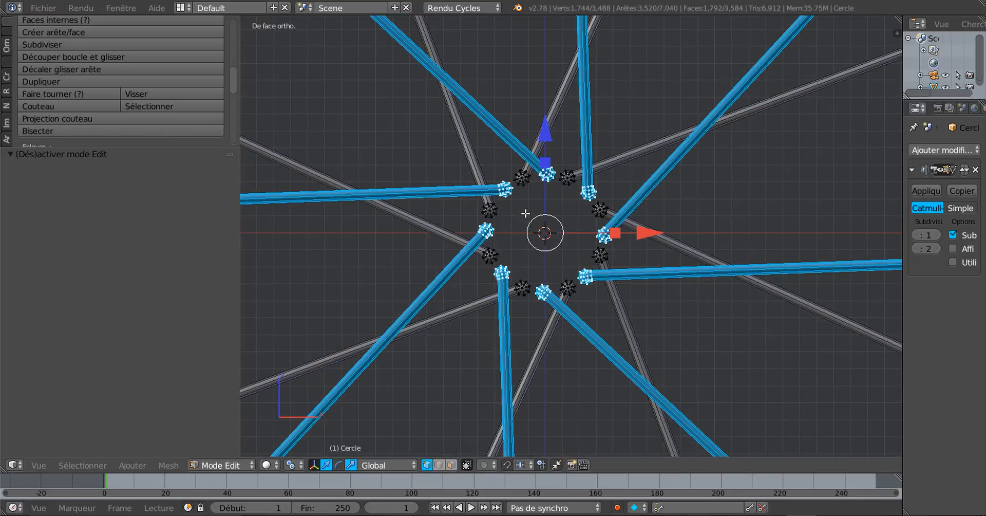
{"action": "scroll", "coordinate": [526, 213], "scroll_direction": "down", "scroll_amount": 4}
{"action": "scroll", "coordinate": [525, 214], "scroll_direction": "up", "scroll_amount": 4}
{"action": "key", "text": "a"}
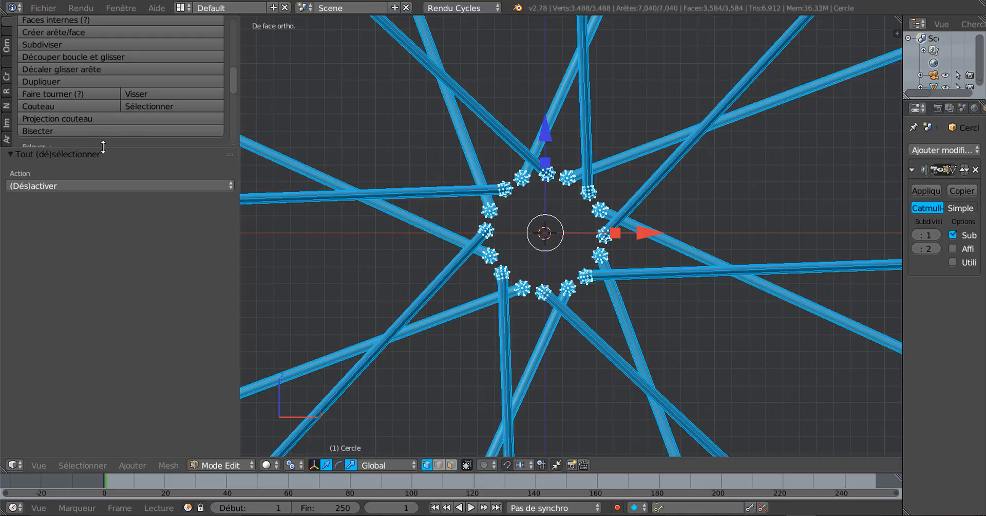
{"action": "left_click_drag", "start_coordinate": [103, 146], "coordinate": [110, 320]}
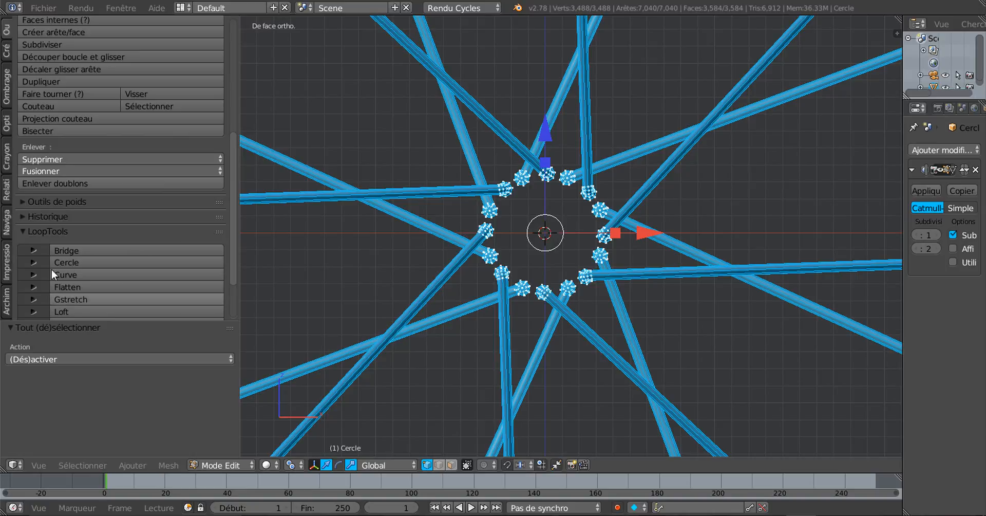
{"action": "left_click", "coordinate": [7, 89]}
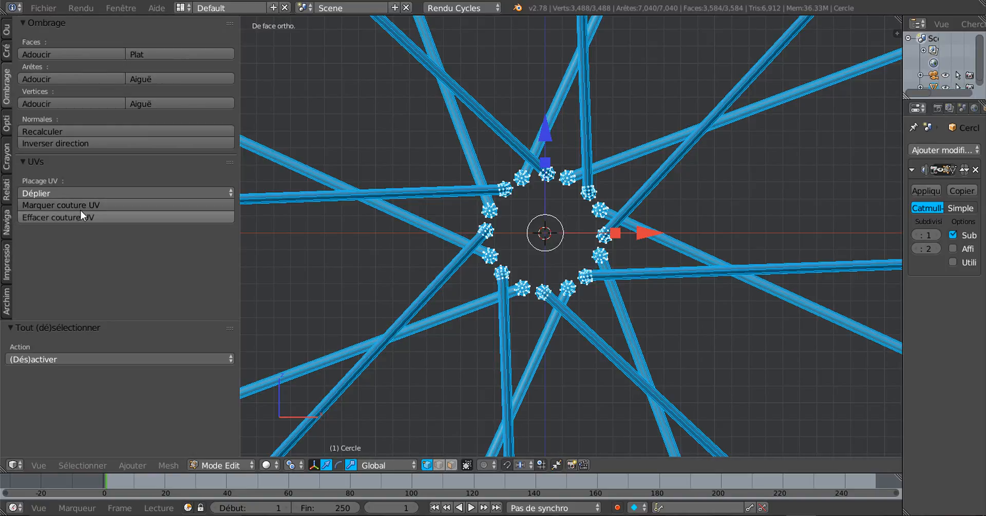
{"action": "left_click", "coordinate": [74, 128]}
{"action": "key", "text": "Tab"}
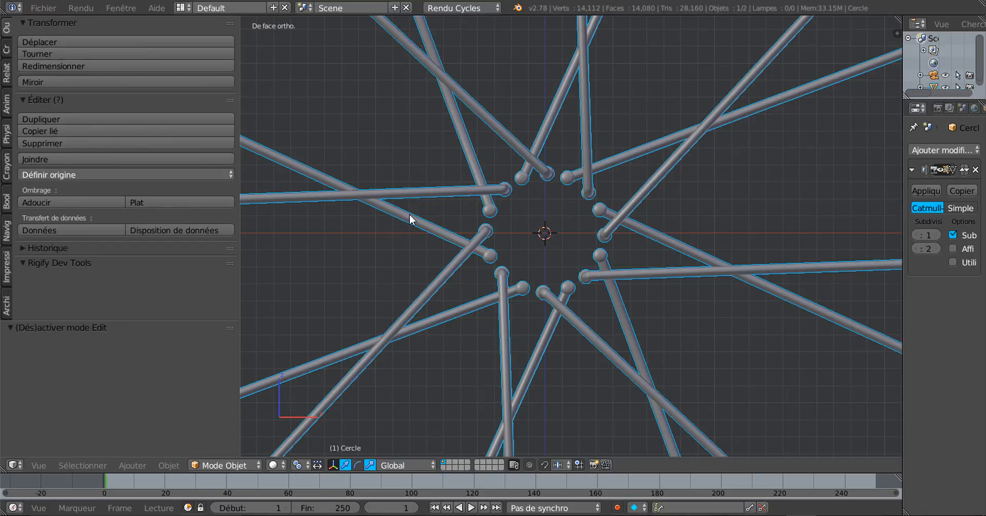
Return to front view in object mode and snap the 3D cursor to the scene centre
{"action": "middle_click_drag", "start_coordinate": [409, 214], "coordinate": [420, 257]}
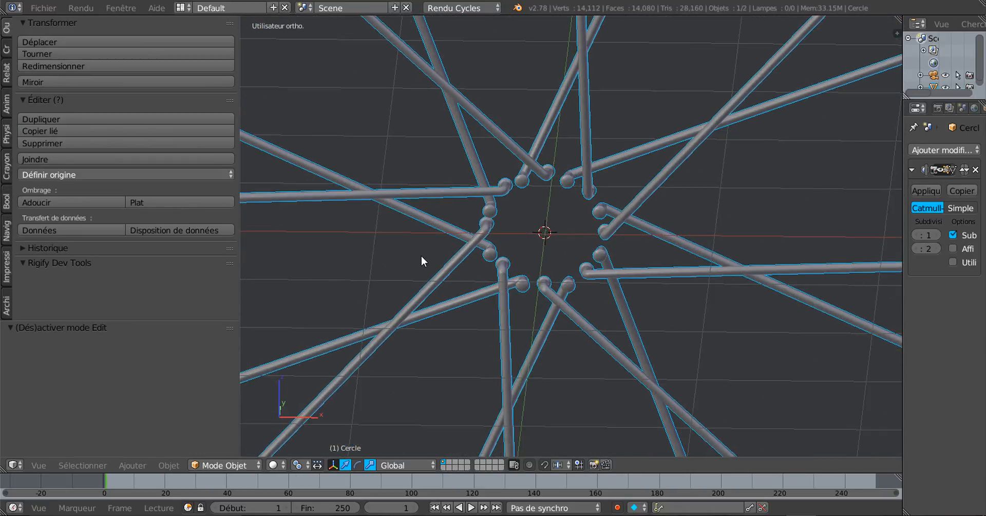
{"action": "key", "text": "KP_1"}
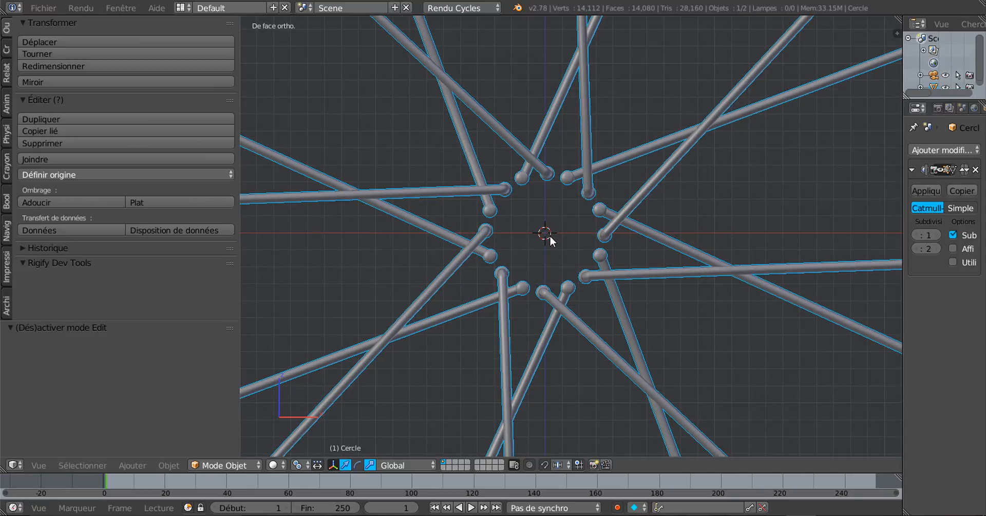
{"action": "key", "text": "shift+s"}
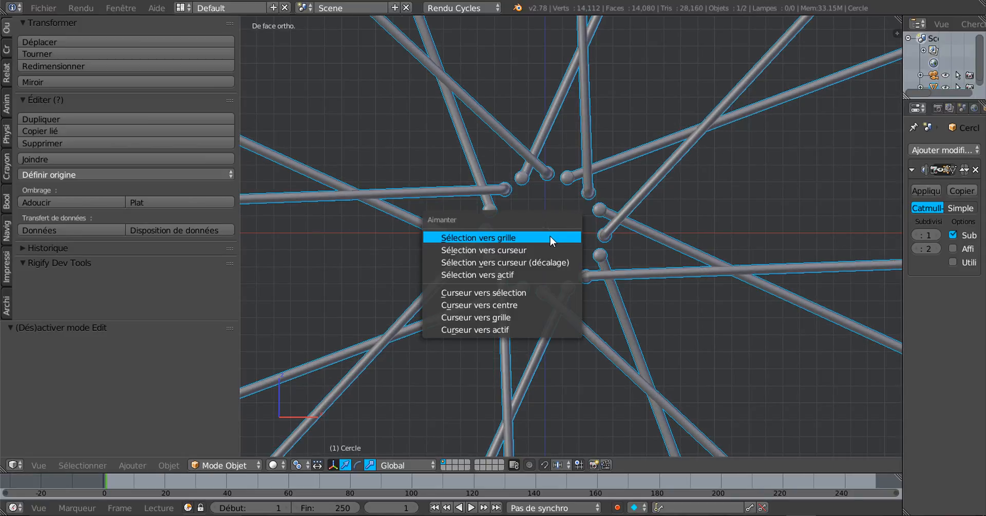
{"action": "left_click", "coordinate": [525, 304]}
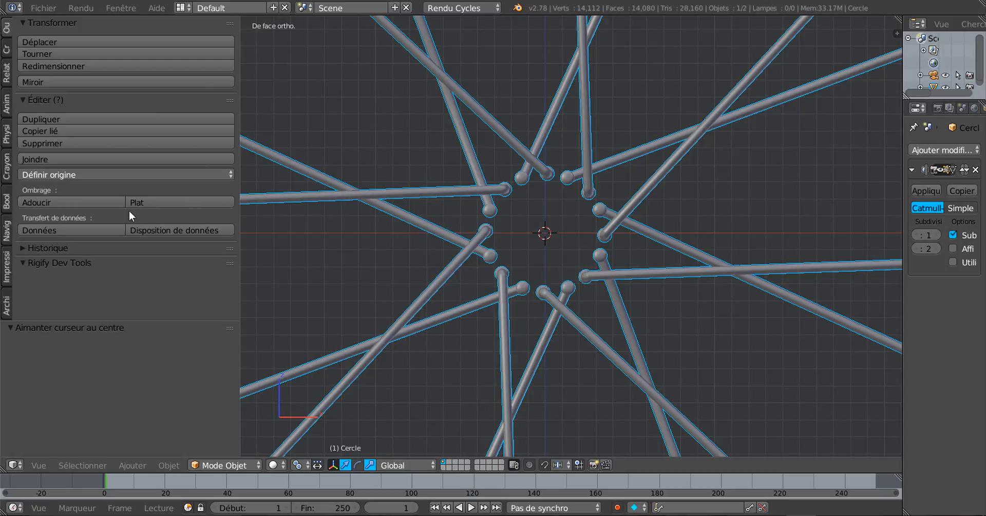
Add a mesh circle at the wheel's centre and set it to 32 vertices
{"action": "left_click", "coordinate": [5, 52]}
{"action": "scroll", "coordinate": [174, 196], "scroll_direction": "down", "scroll_amount": 4}
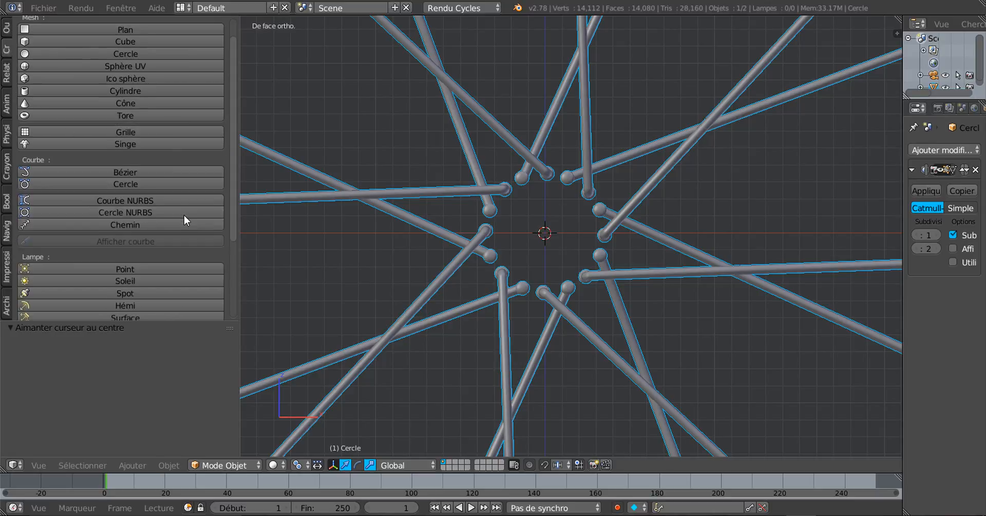
{"action": "scroll", "coordinate": [183, 214], "scroll_direction": "up", "scroll_amount": 2}
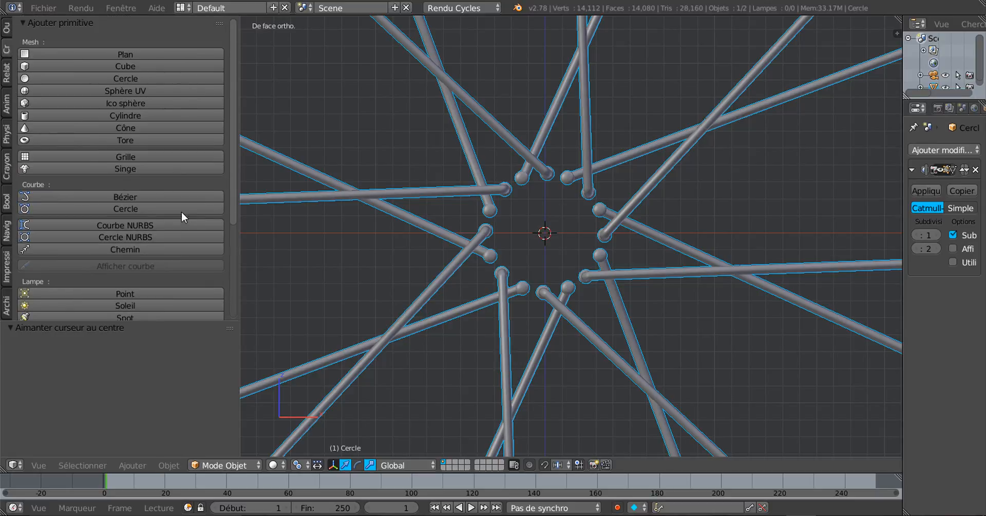
{"action": "left_click", "coordinate": [115, 76]}
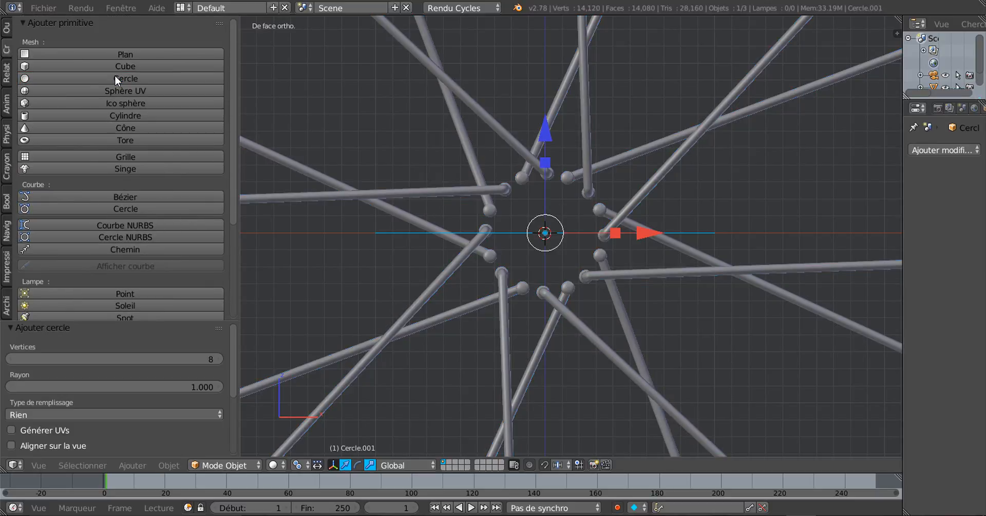
{"action": "scroll", "coordinate": [110, 297], "scroll_direction": "down", "scroll_amount": 3}
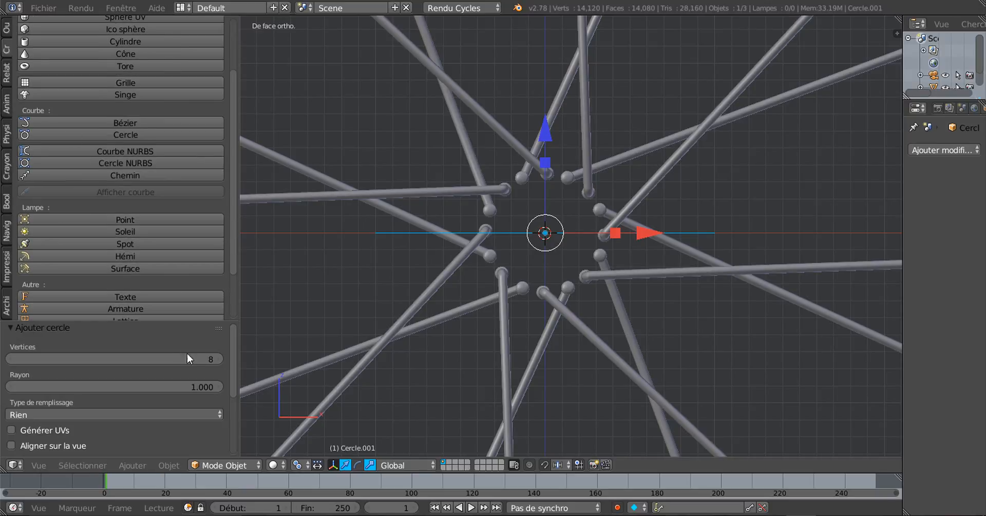
{"action": "left_click", "coordinate": [206, 357]}
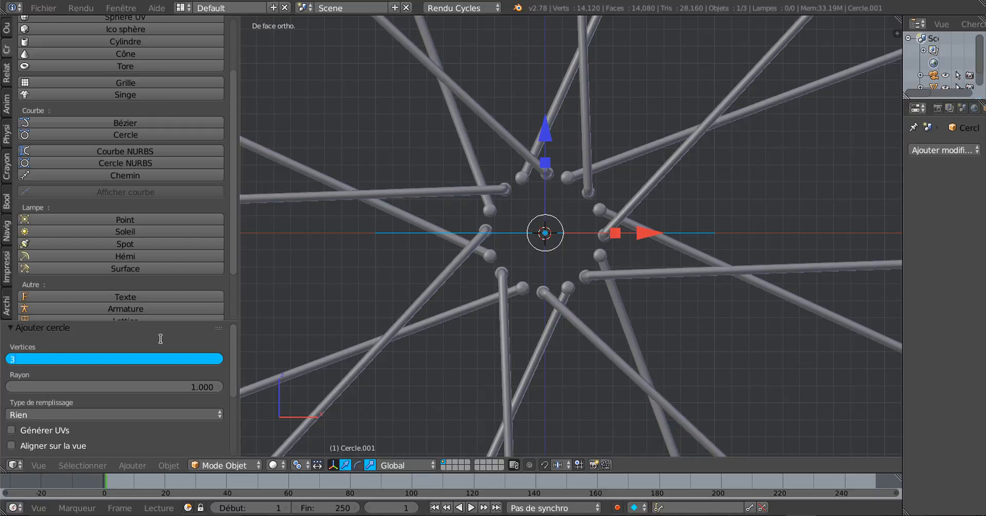
{"action": "key", "text": "Return"}
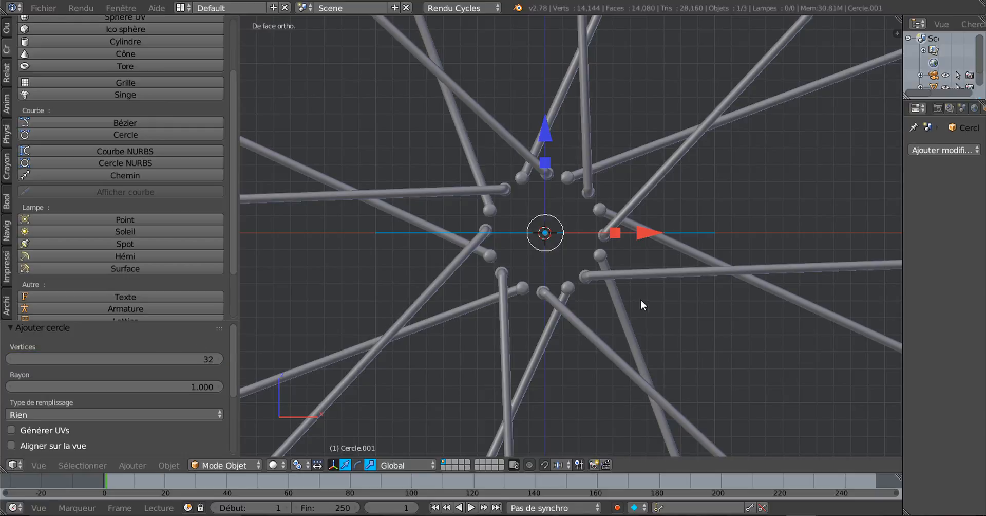
Rotate the new circle 90° about the X axis so it faces the front view
{"action": "scroll", "coordinate": [570, 249], "scroll_direction": "down", "scroll_amount": 2}
{"action": "scroll", "coordinate": [577, 258], "scroll_direction": "up", "scroll_amount": 1}
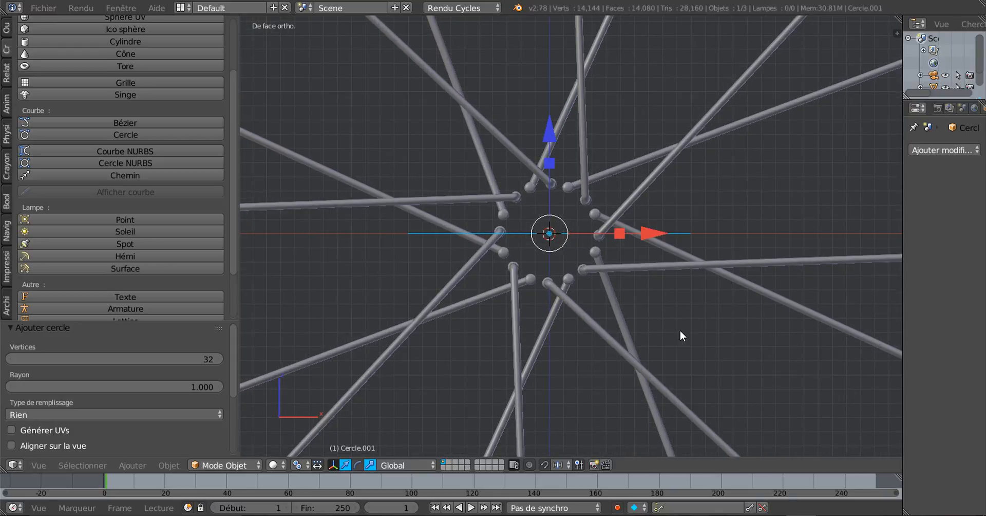
{"action": "key", "text": "r"}
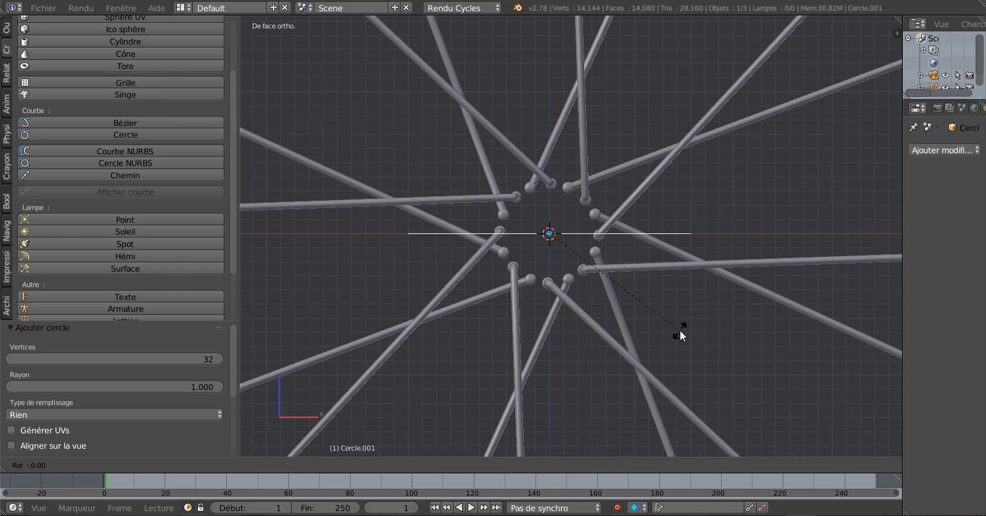
{"action": "type", "text": "x"}
{"action": "type", "text": "90"}
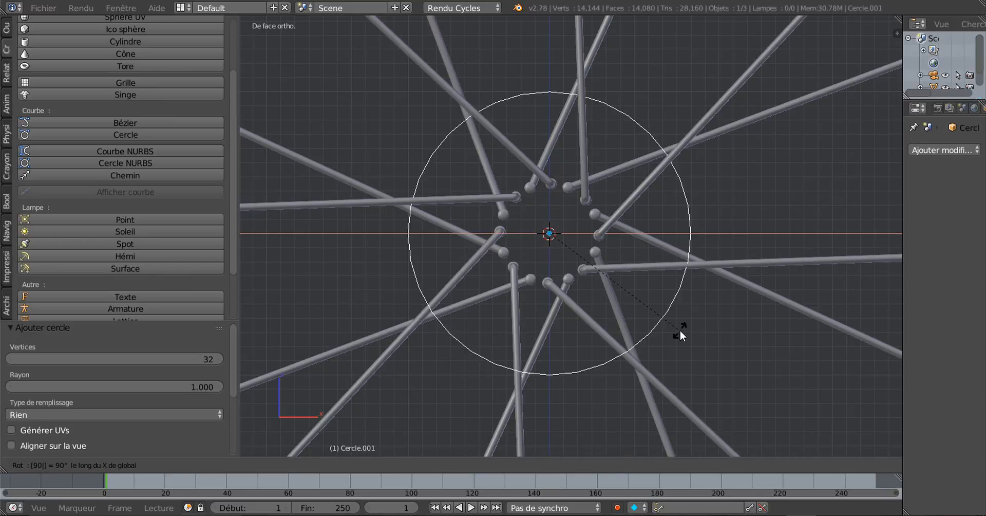
{"action": "key", "text": "Return"}
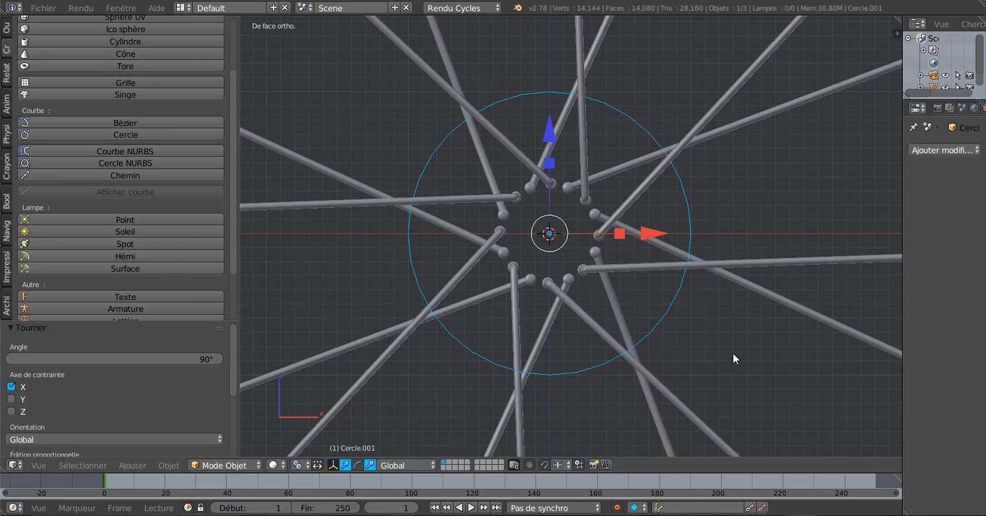
Scale the circle uniformly by about 0.441 and again by about 0.981 to sit just outside the spoke heads
{"action": "key", "text": "s"}
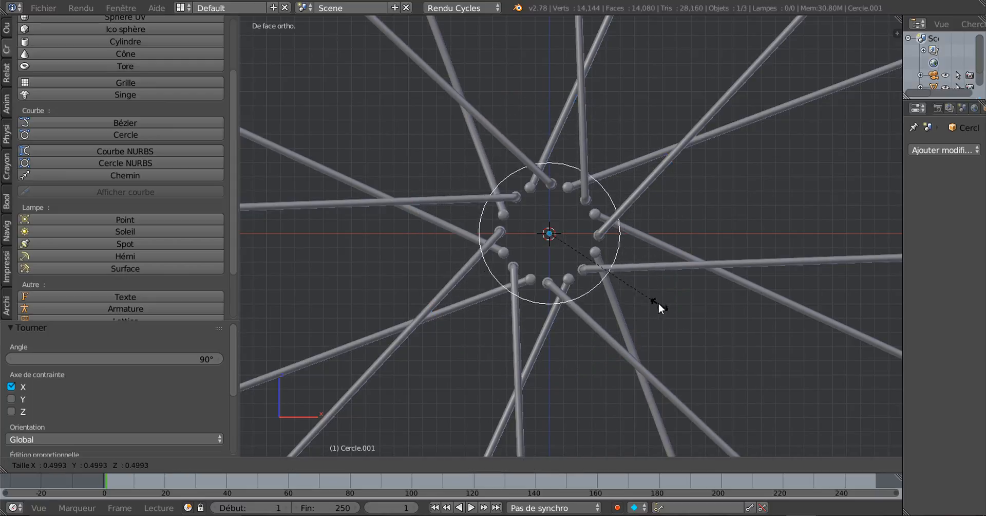
{"action": "left_click", "coordinate": [650, 291]}
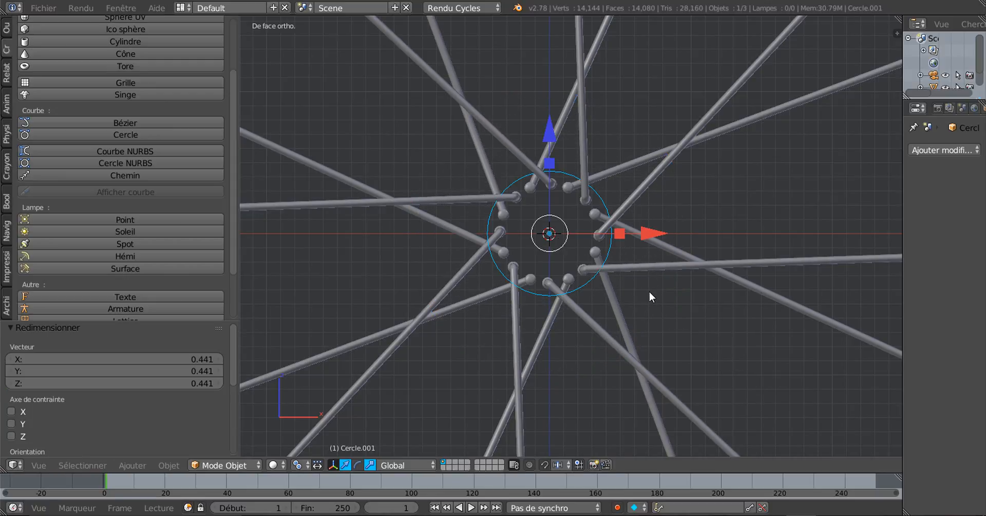
{"action": "scroll", "coordinate": [649, 291], "scroll_direction": "up", "scroll_amount": 3}
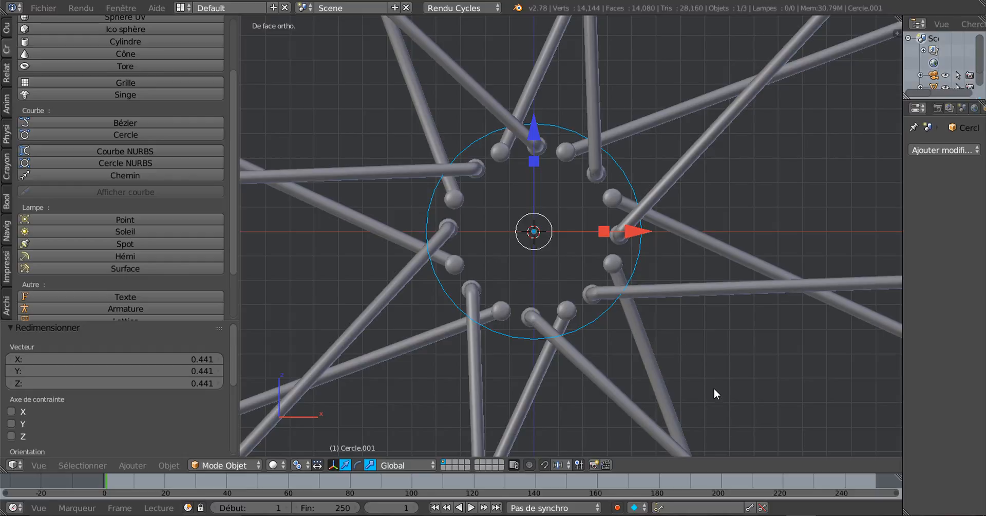
{"action": "key", "text": "s"}
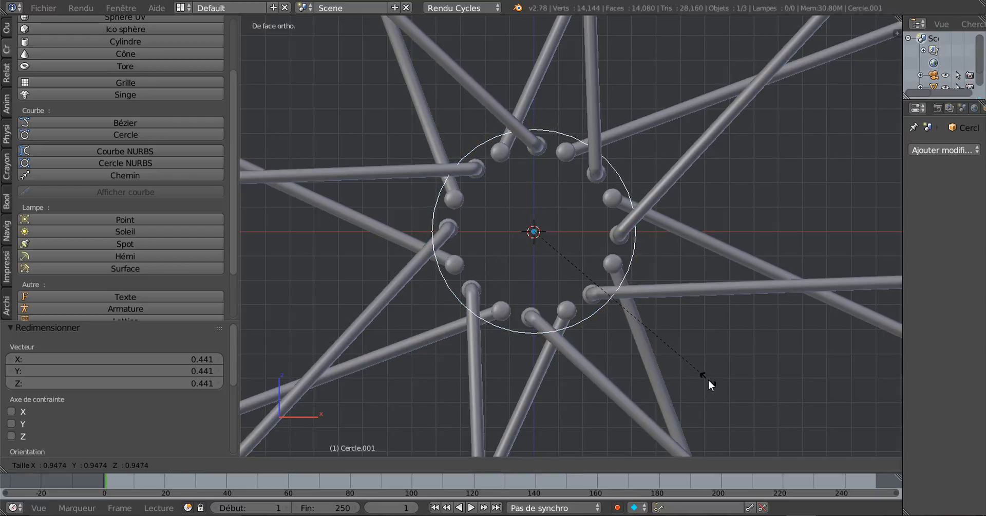
{"action": "left_click", "coordinate": [714, 382]}
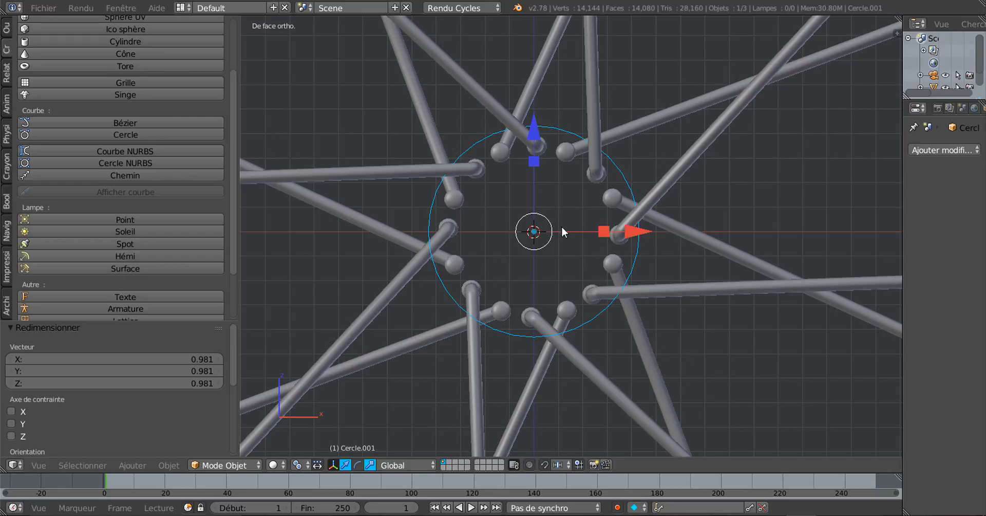
In edit mode, extrude the circle inward with a scale of about 0.629 to form a flat hub ring
{"action": "scroll", "coordinate": [563, 215], "scroll_direction": "up", "scroll_amount": 1}
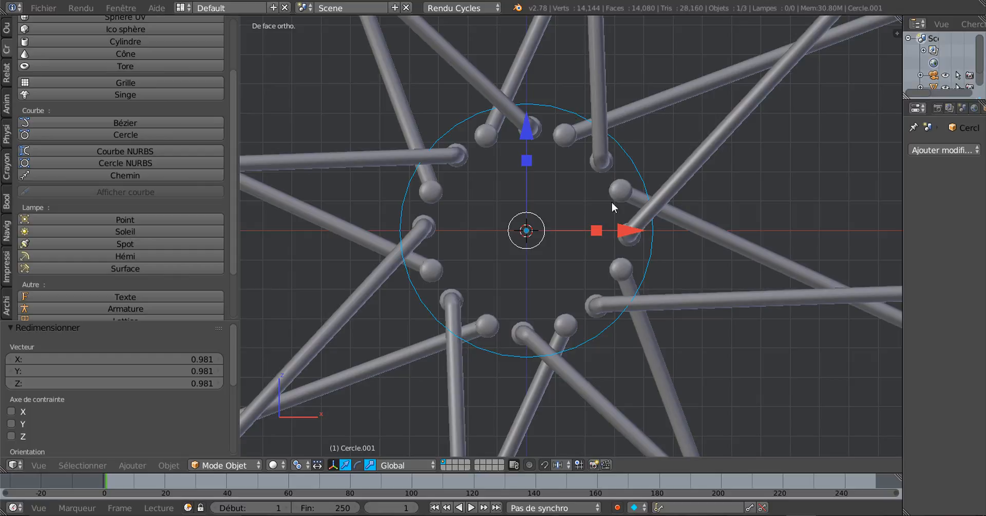
{"action": "key", "text": "Tab"}
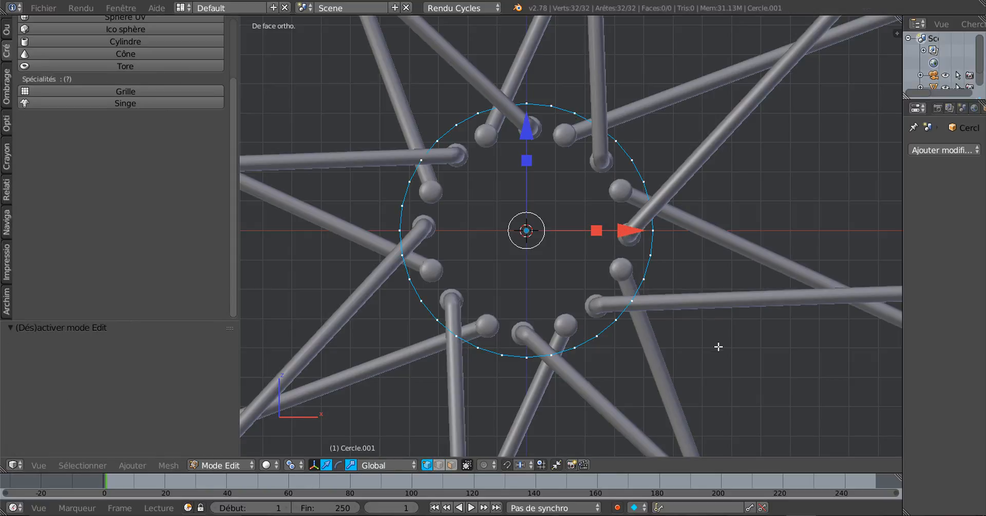
{"action": "key", "text": "e"}
{"action": "key", "text": "s"}
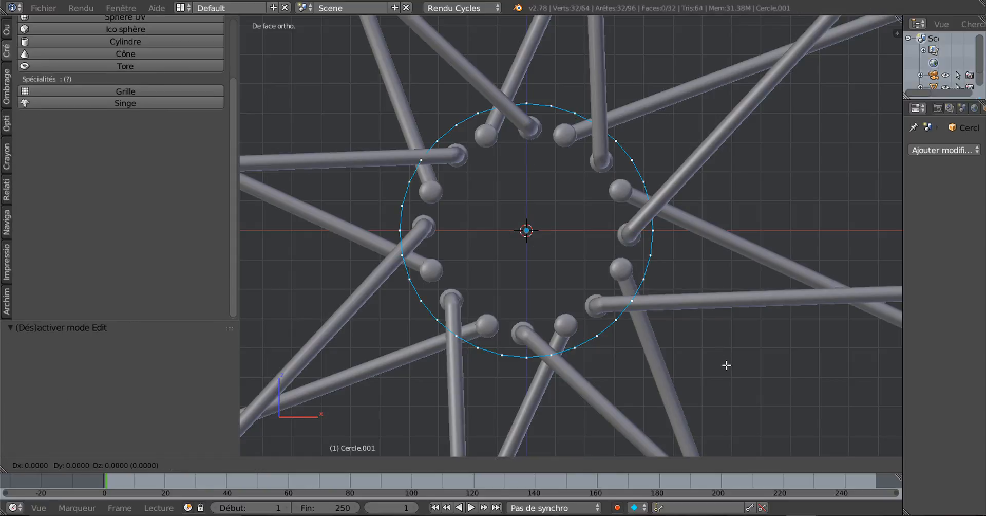
{"action": "left_click", "coordinate": [654, 308]}
Select the entire hub ring and move it about 0.023 along Y, plus a further -0.002 along Y
{"action": "scroll", "coordinate": [654, 231], "scroll_direction": "up", "scroll_amount": 1}
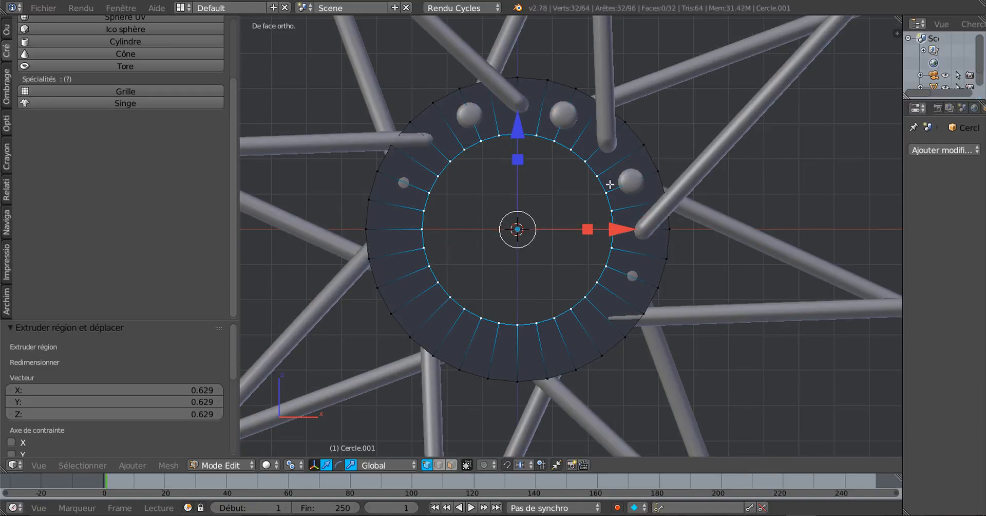
{"action": "middle_click_drag", "start_coordinate": [804, 185], "coordinate": [682, 258]}
{"action": "scroll", "coordinate": [676, 257], "scroll_direction": "up", "scroll_amount": 2}
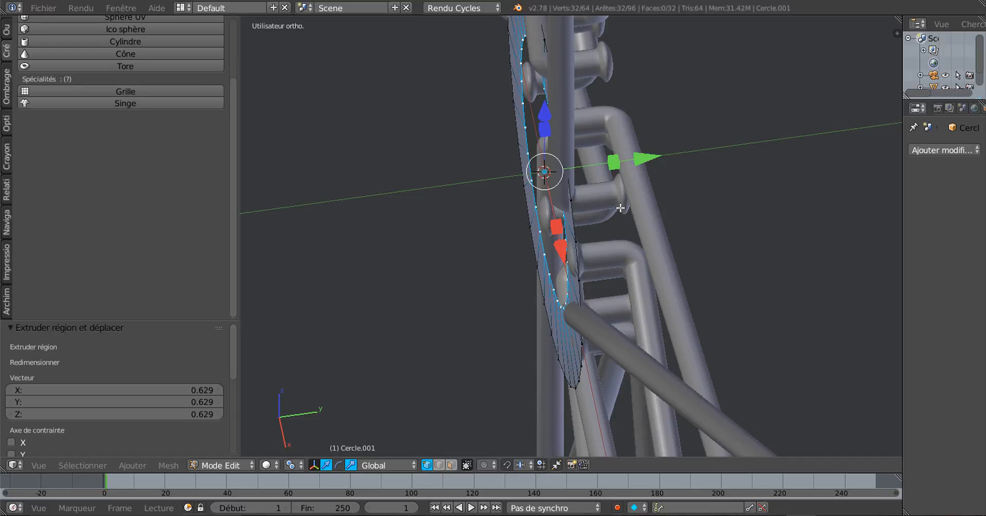
{"action": "key", "text": "a"}
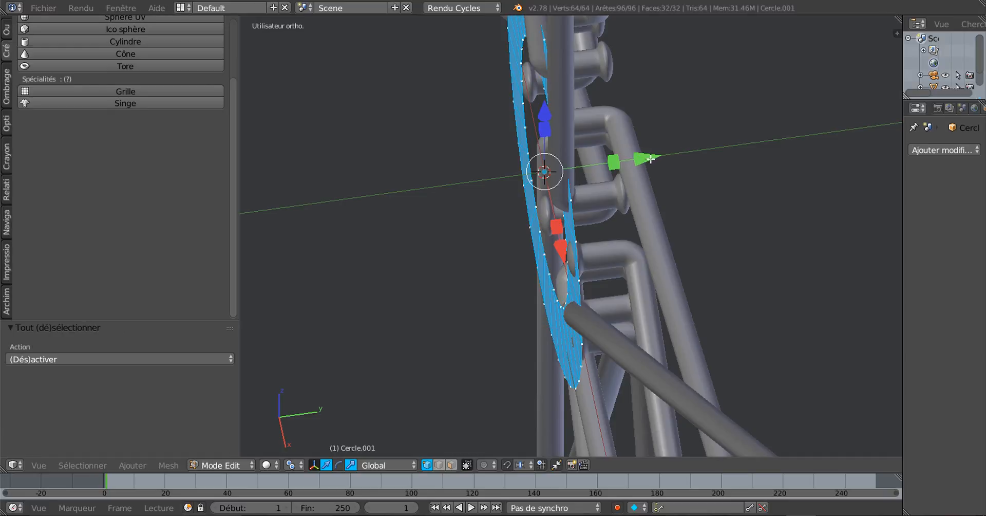
{"action": "left_click_drag", "start_coordinate": [651, 159], "coordinate": [664, 157]}
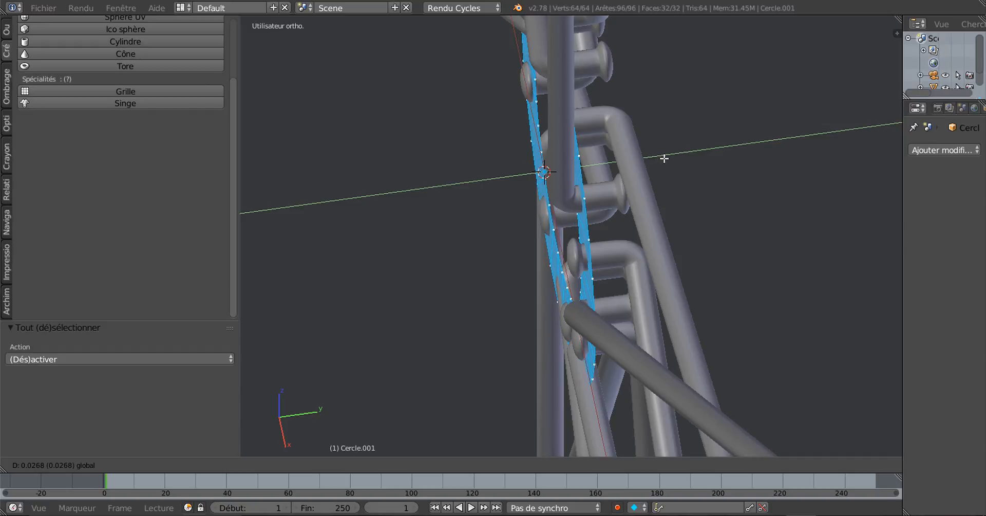
{"action": "left_click", "coordinate": [663, 162]}
{"action": "middle_click_drag", "start_coordinate": [662, 162], "coordinate": [578, 227]}
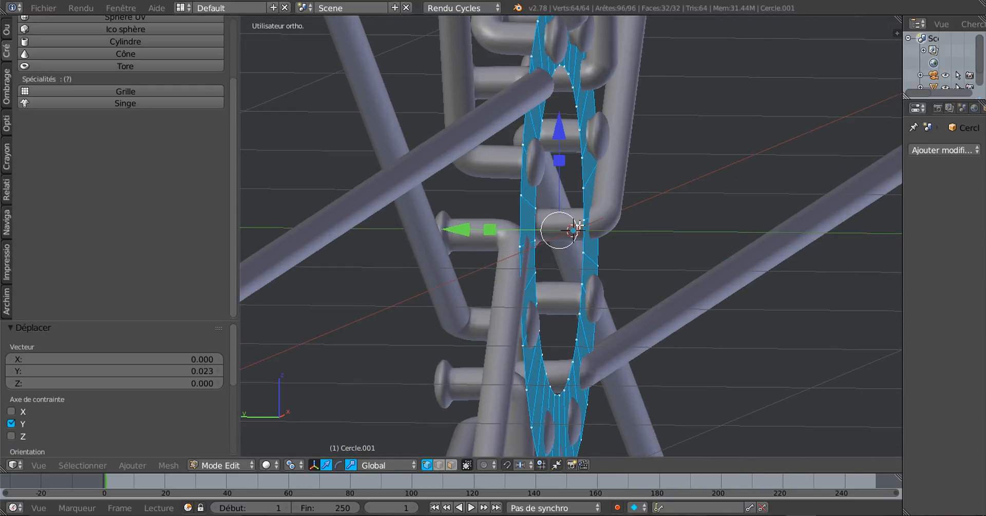
{"action": "left_click_drag", "start_coordinate": [458, 228], "coordinate": [461, 229]}
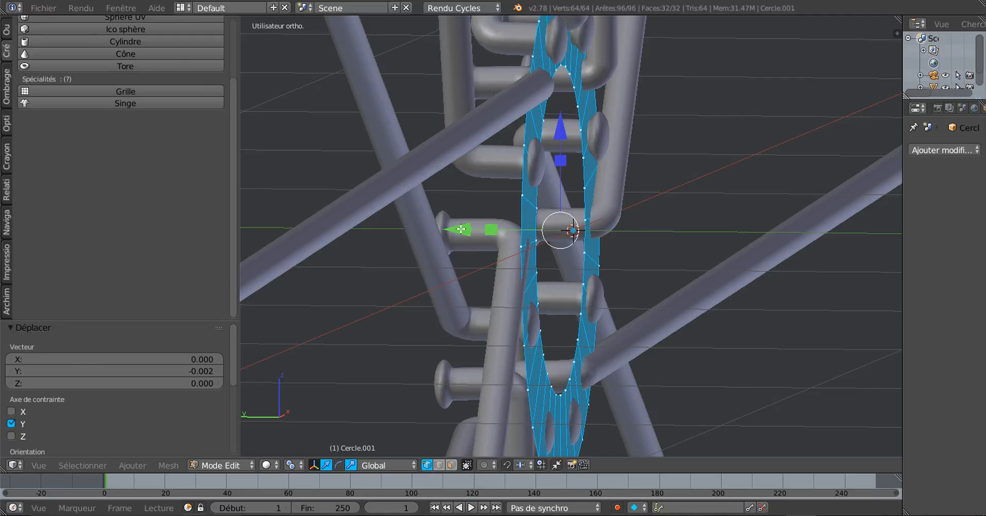
Check the ring against the spoke heads from the side and move it about 0.003 along Y
{"action": "middle_click_drag", "start_coordinate": [559, 225], "coordinate": [444, 232]}
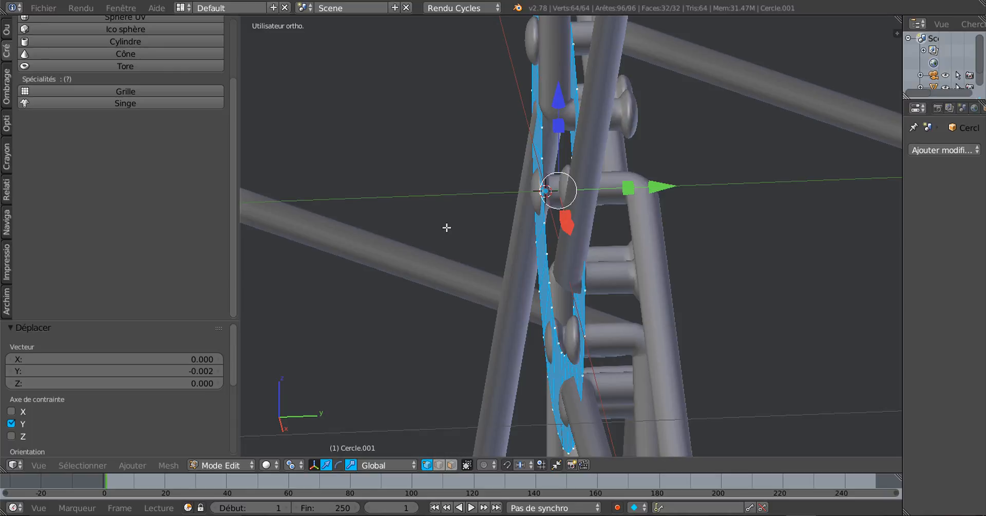
{"action": "scroll", "coordinate": [568, 96], "scroll_direction": "up", "scroll_amount": 2}
{"action": "middle_click_drag", "start_coordinate": [570, 133], "coordinate": [572, 334], "text": "shift"}
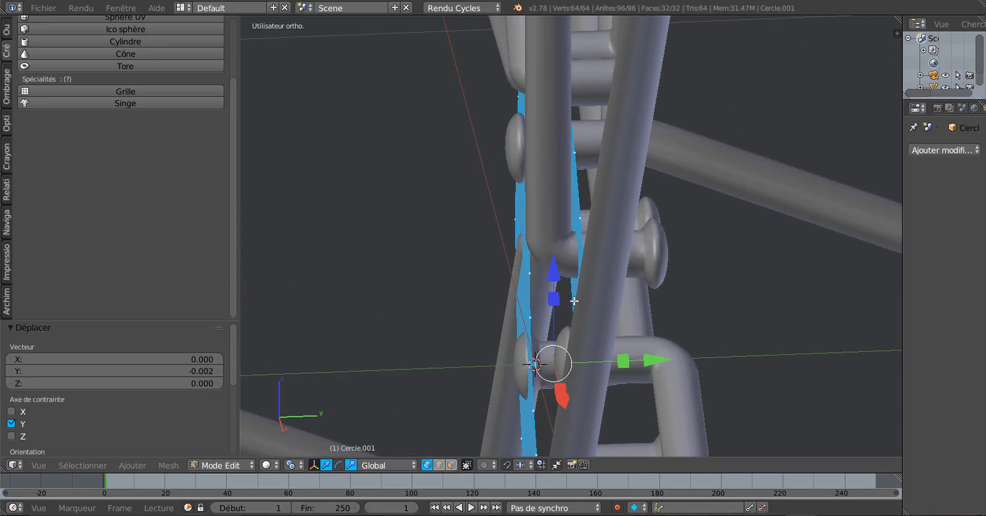
{"action": "scroll", "coordinate": [574, 300], "scroll_direction": "up", "scroll_amount": 2}
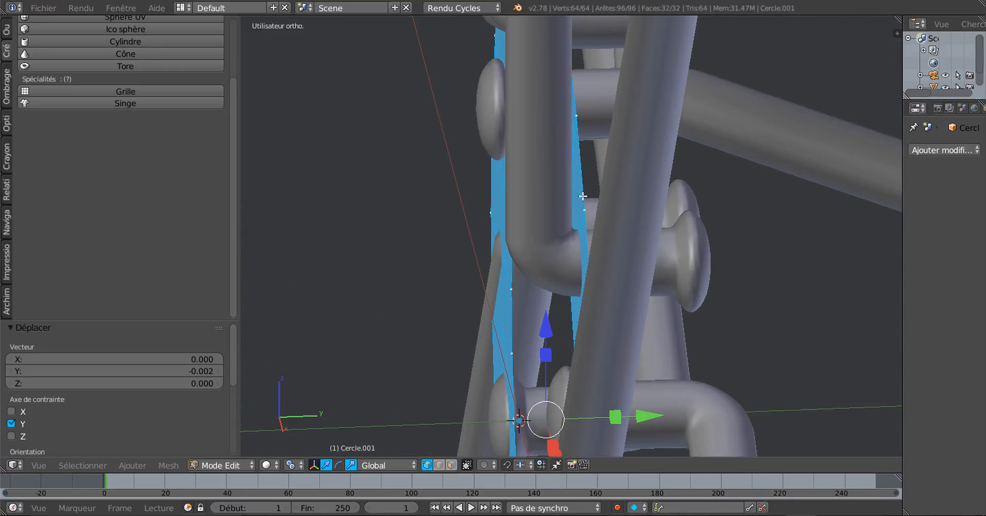
{"action": "scroll", "coordinate": [660, 280], "scroll_direction": "down", "scroll_amount": 3}
{"action": "middle_click_drag", "start_coordinate": [659, 343], "coordinate": [627, 334]}
{"action": "middle_click_drag", "start_coordinate": [568, 400], "coordinate": [598, 298], "text": "shift"}
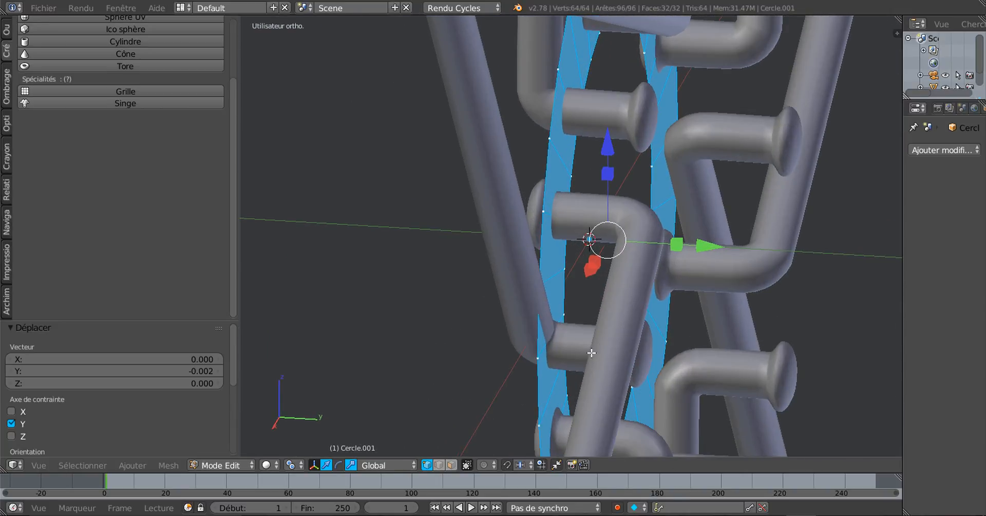
{"action": "middle_click_drag", "start_coordinate": [580, 348], "coordinate": [614, 349]}
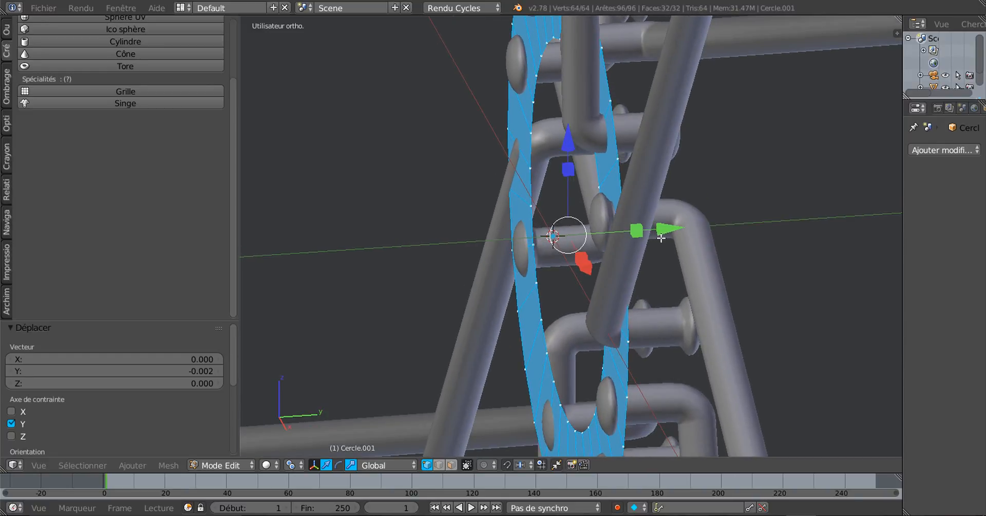
{"action": "left_click_drag", "start_coordinate": [666, 230], "coordinate": [616, 282]}
Extrude the selected ring faces along Y to give the hub flange thickness, including a further Y move of about 0.009
{"action": "mouse_move", "coordinate": [617, 282]}
{"action": "middle_mouse_down"}
{"action": "mouse_move", "coordinate": [711, 292]}
{"action": "mouse_move", "coordinate": [796, 282]}
{"action": "mouse_move", "coordinate": [596, 287]}
{"action": "mouse_move", "coordinate": [622, 287]}
{"action": "middle_mouse_up"}
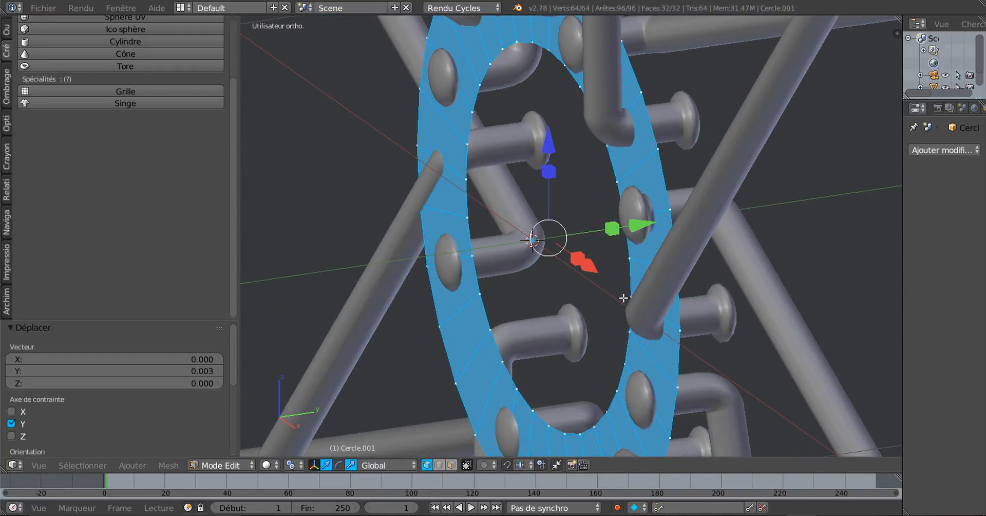
{"action": "key", "text": "e"}
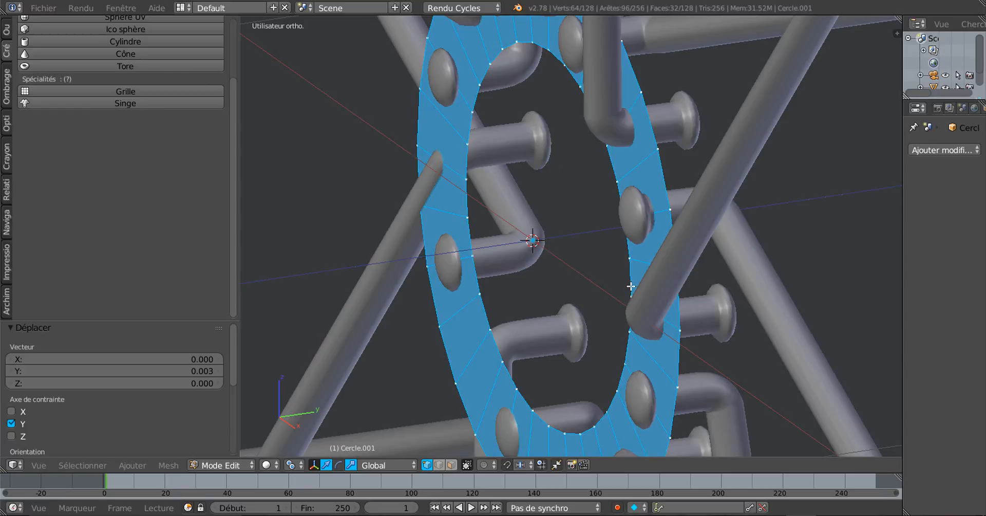
{"action": "right_click", "coordinate": [632, 286]}
{"action": "left_click_drag", "start_coordinate": [642, 231], "coordinate": [680, 220]}
{"action": "middle_click_drag", "start_coordinate": [696, 233], "coordinate": [673, 249]}
{"action": "left_click_drag", "start_coordinate": [758, 248], "coordinate": [758, 246]}
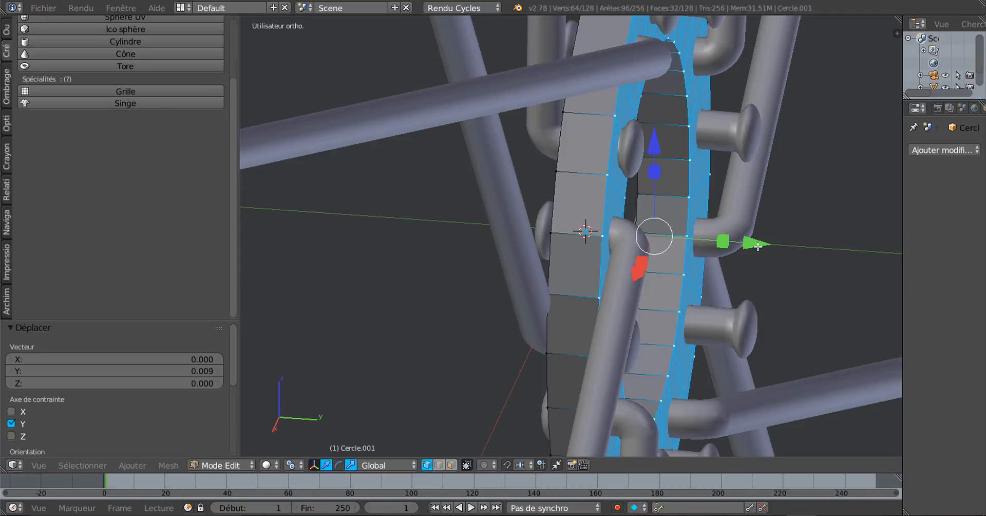
Leave the ring, select the spokes object with subdivision level 1, and enter its edit mode with everything deselected
{"action": "middle_click_drag", "start_coordinate": [762, 259], "coordinate": [713, 239]}
{"action": "middle_click_drag", "start_coordinate": [694, 295], "coordinate": [692, 337]}
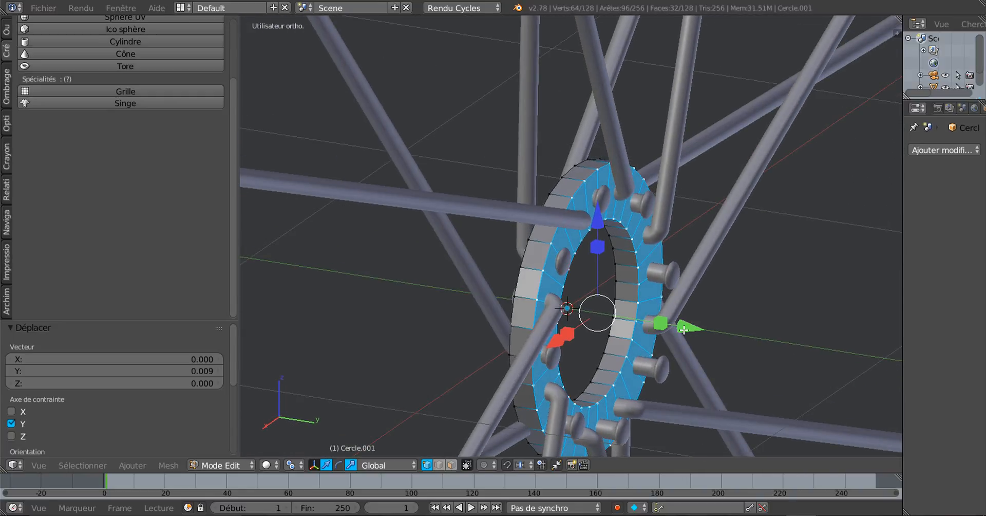
{"action": "key", "text": "Tab"}
{"action": "key", "text": "Tab"}
{"action": "right_click", "coordinate": [663, 235]}
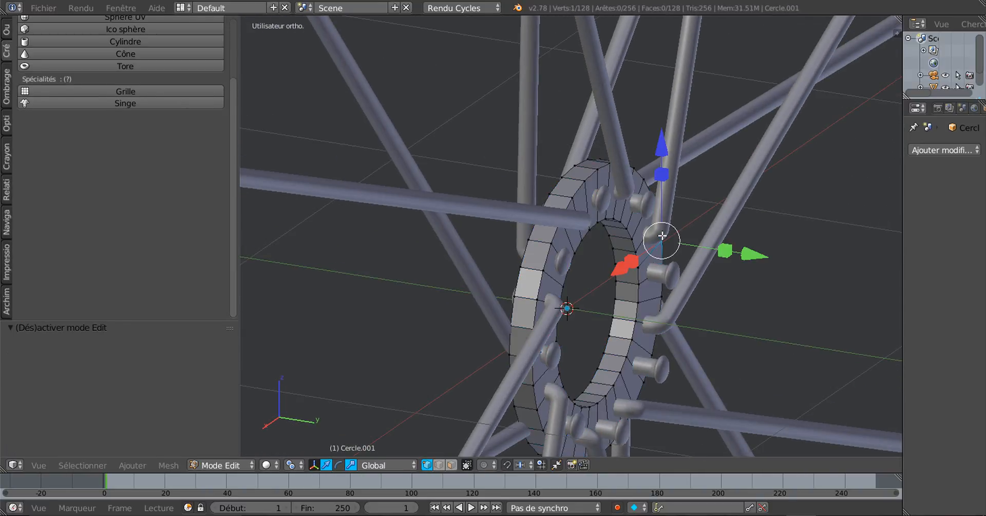
{"action": "key", "text": "Tab"}
{"action": "key", "text": "Tab"}
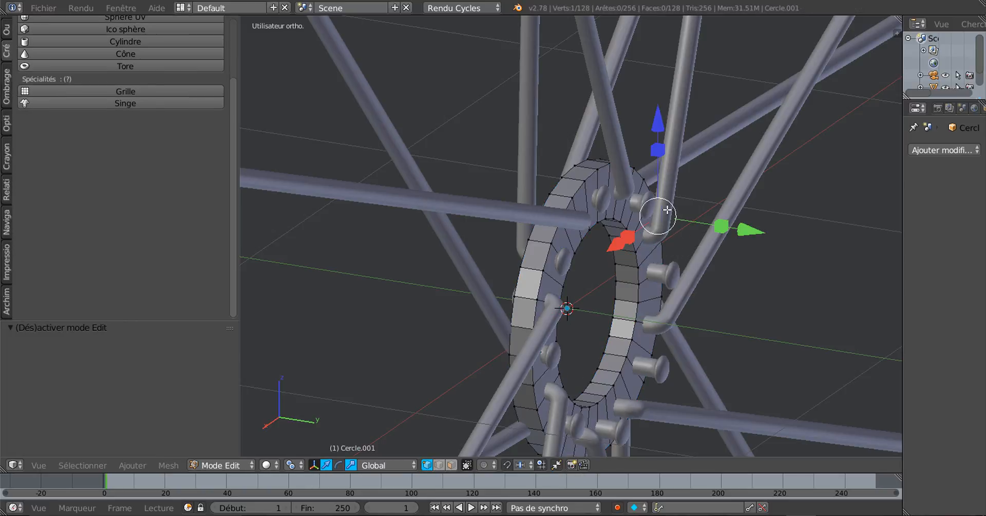
{"action": "key", "text": "Tab"}
{"action": "key", "text": "ctrl+1"}
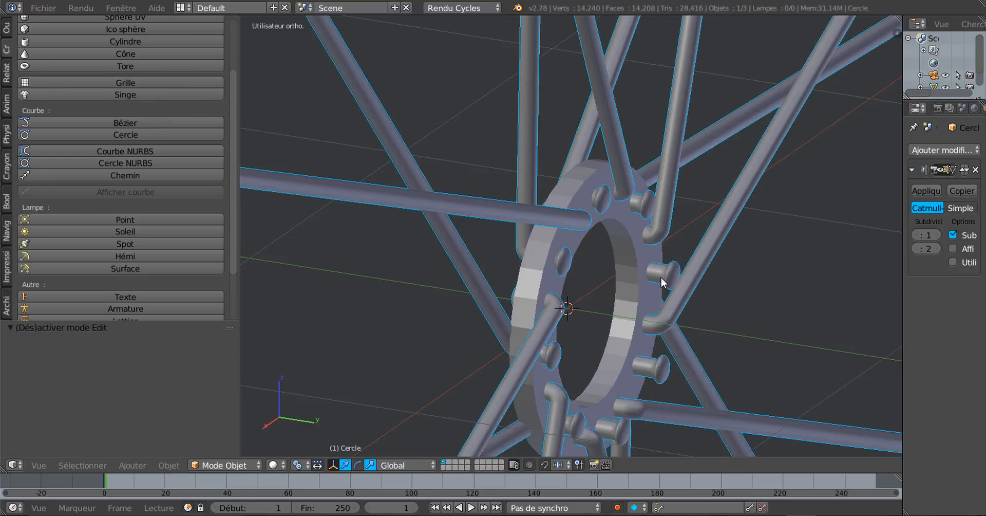
{"action": "key", "text": "Tab"}
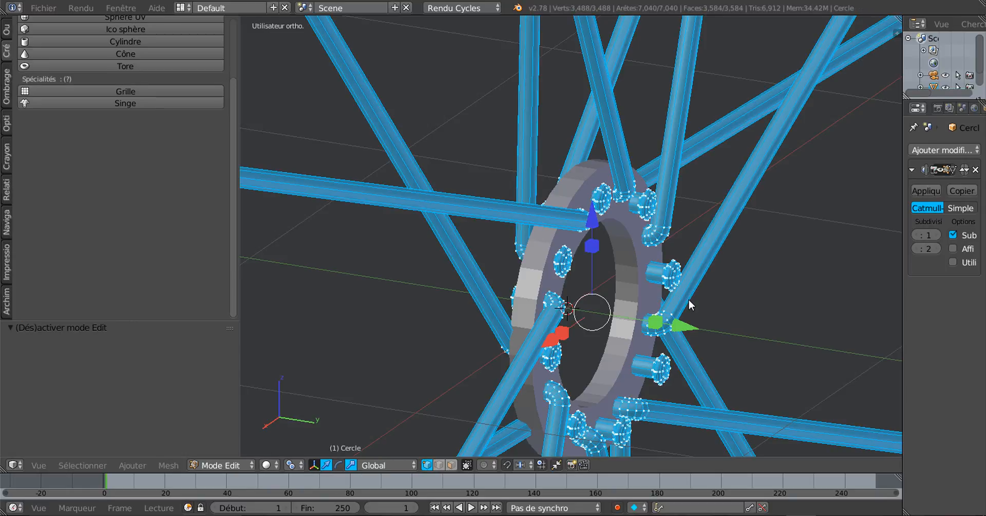
{"action": "scroll", "coordinate": [689, 300], "scroll_direction": "up", "scroll_amount": 1}
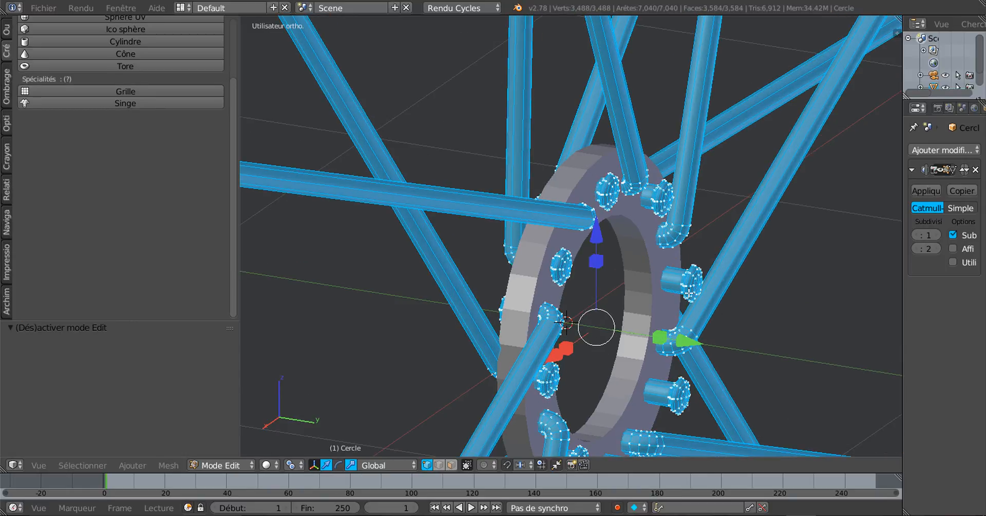
{"action": "key", "text": "a"}
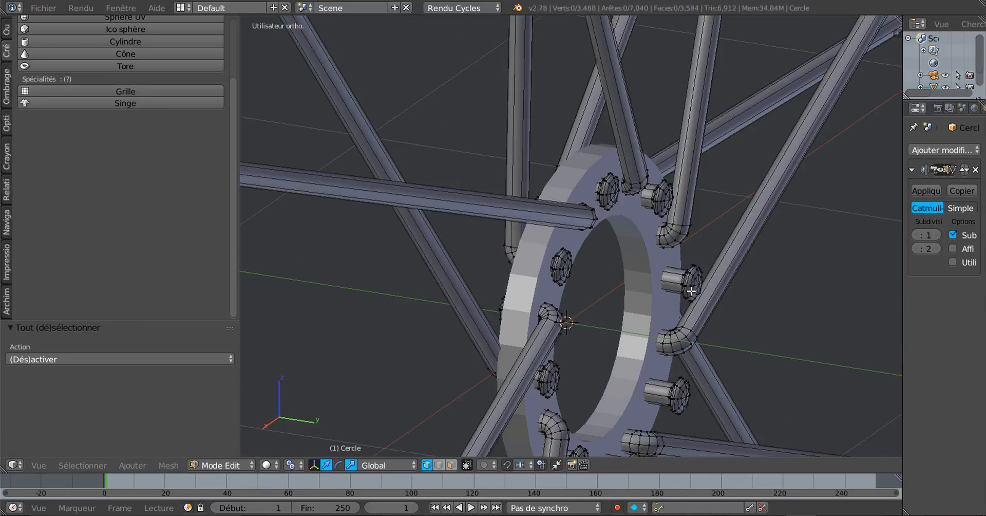
Select the whole linked spoke protruding at the ring's upper edge, set the pivot to a nearby 3D cursor, and move the spoke about -0.031 along Y
{"action": "scroll", "coordinate": [691, 290], "scroll_direction": "up", "scroll_amount": 5}
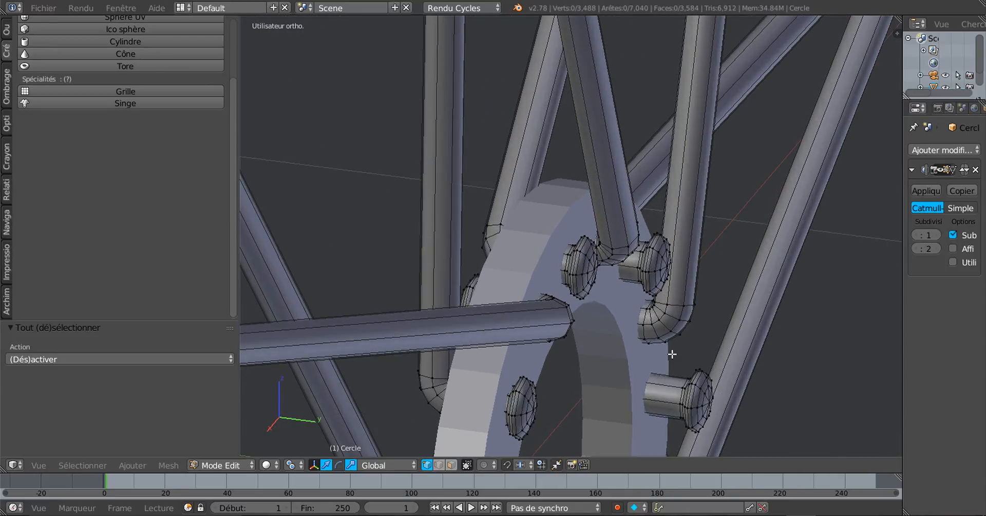
{"action": "right_click", "coordinate": [653, 250]}
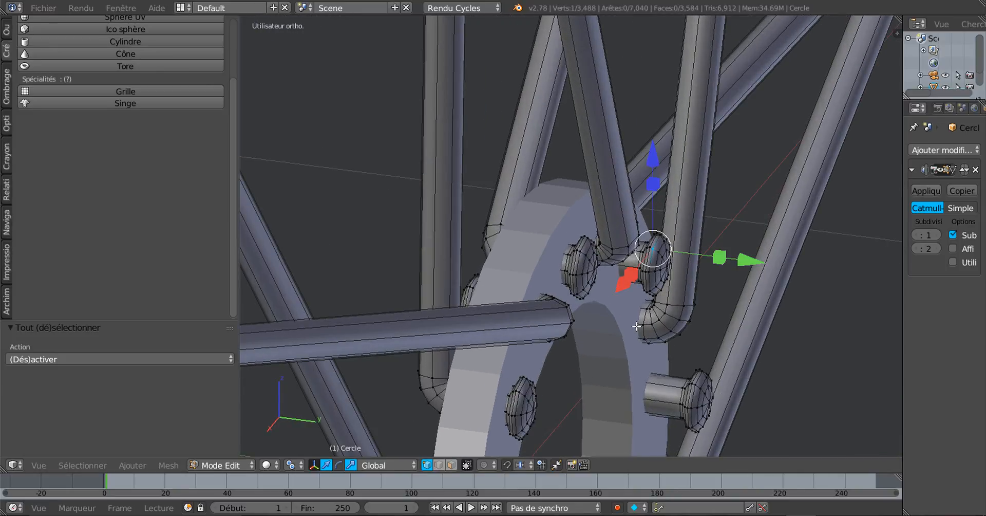
{"action": "key", "text": "ctrl+l"}
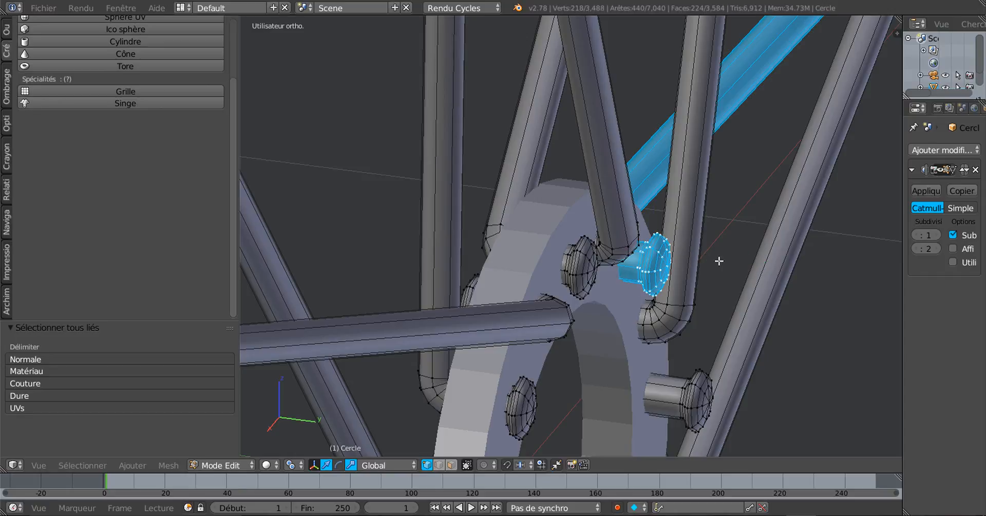
{"action": "left_click", "coordinate": [731, 209]}
{"action": "left_click", "coordinate": [291, 465]}
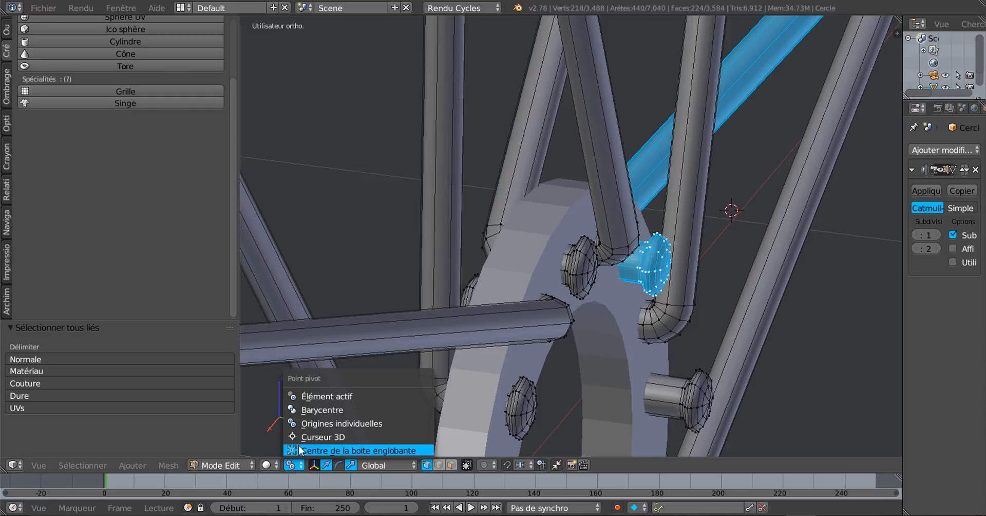
{"action": "left_click", "coordinate": [308, 440]}
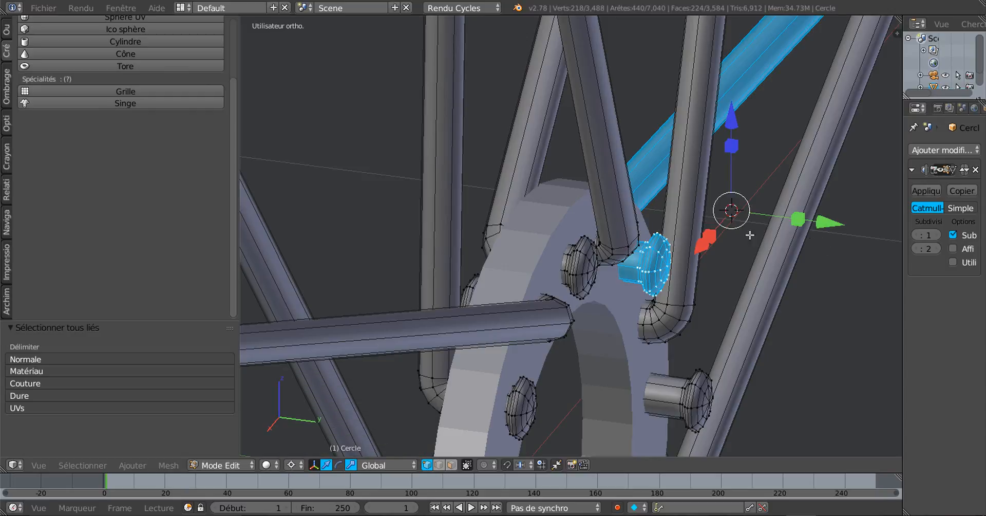
{"action": "middle_click_drag", "start_coordinate": [750, 235], "coordinate": [729, 212]}
{"action": "left_click_drag", "start_coordinate": [746, 216], "coordinate": [719, 229]}
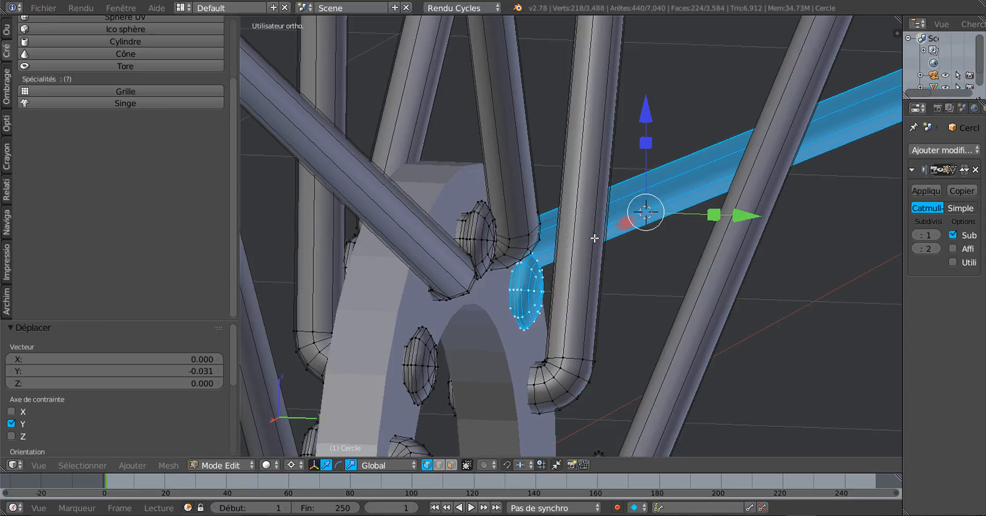
Select the neighbouring linked spoke whose head sits beside the crossing spoke near the ring's top and move it about -0.008 along Y
{"action": "middle_click_drag", "start_coordinate": [559, 256], "coordinate": [550, 263]}
{"action": "right_click", "coordinate": [483, 256]}
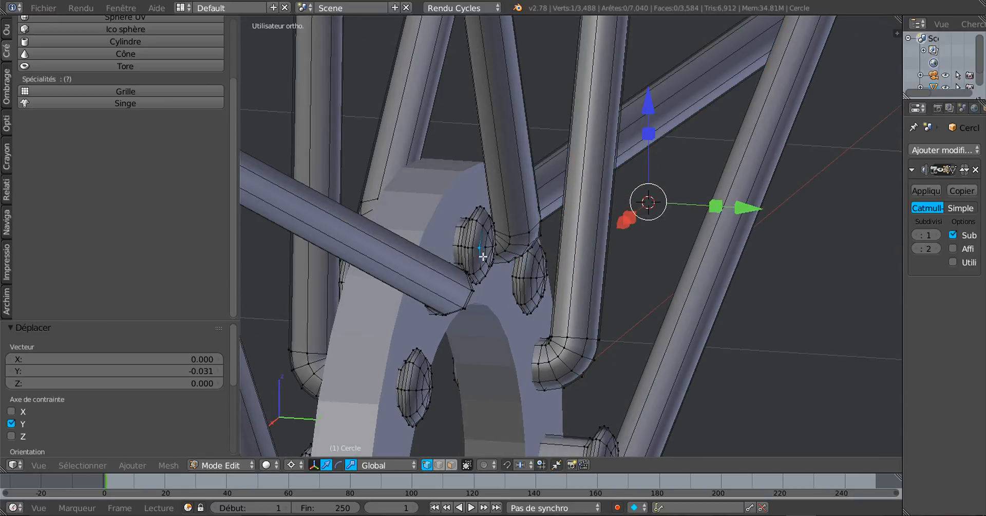
{"action": "key", "text": "ctrl+l"}
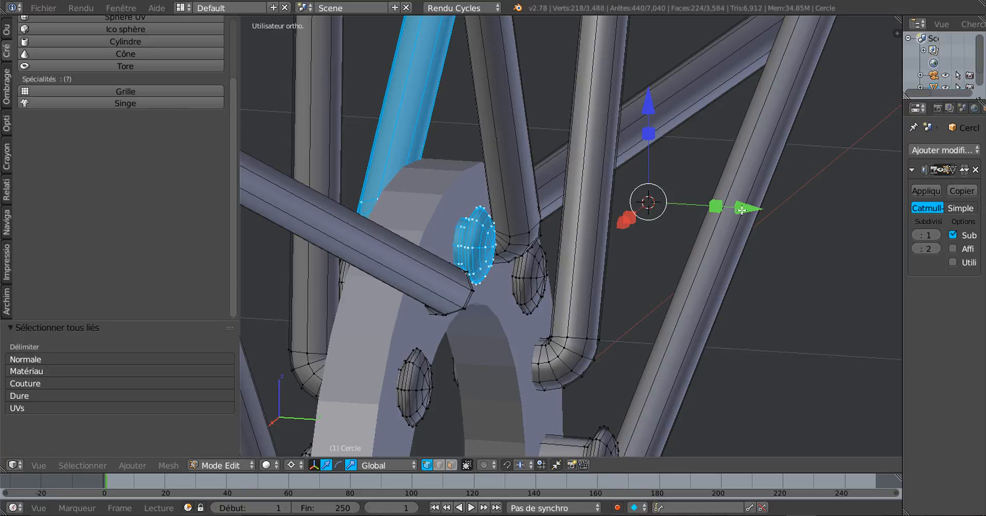
{"action": "left_click_drag", "start_coordinate": [740, 210], "coordinate": [736, 214]}
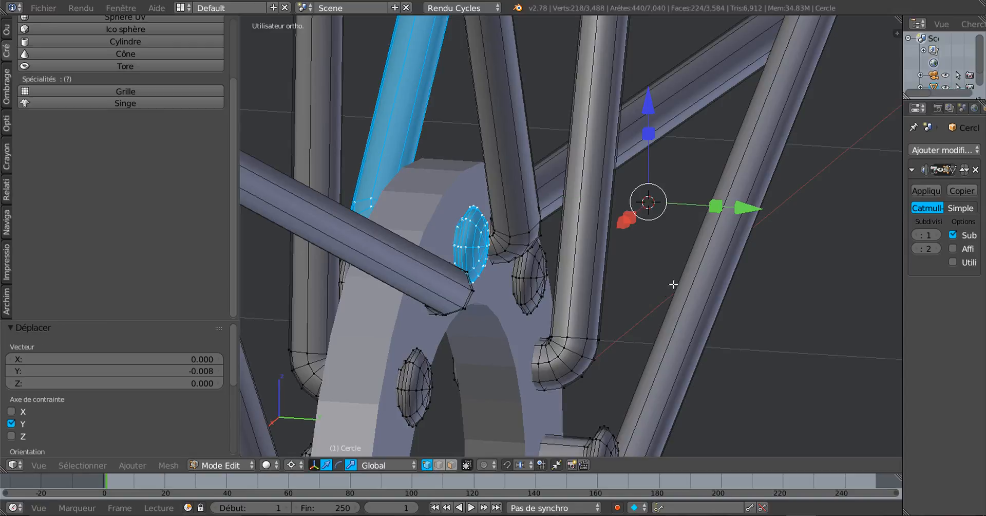
Select the linked spoke whose head protrudes at mid-height on the ring, place the 3D cursor beside it, and move it about -0.052 along Y
{"action": "scroll", "coordinate": [635, 319], "scroll_direction": "down", "scroll_amount": 2}
{"action": "middle_click_drag", "start_coordinate": [617, 322], "coordinate": [643, 209], "text": "shift"}
{"action": "scroll", "coordinate": [646, 283], "scroll_direction": "up", "scroll_amount": 2}
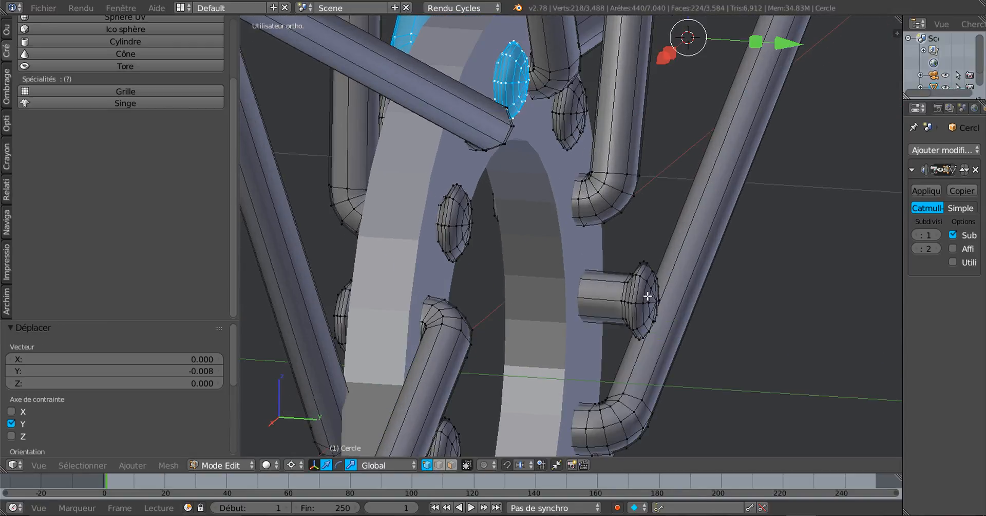
{"action": "right_click", "coordinate": [644, 302]}
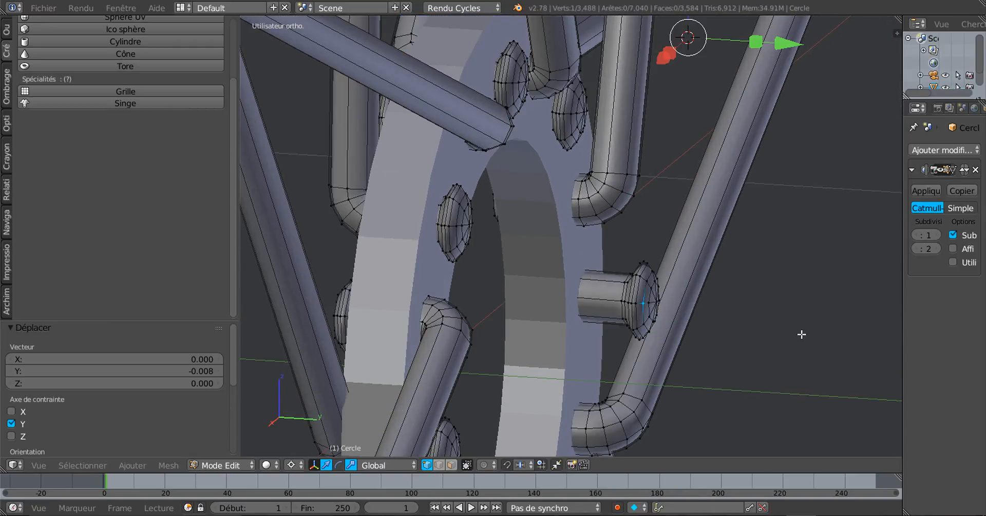
{"action": "key", "text": "ctrl+l"}
{"action": "left_click", "coordinate": [695, 327]}
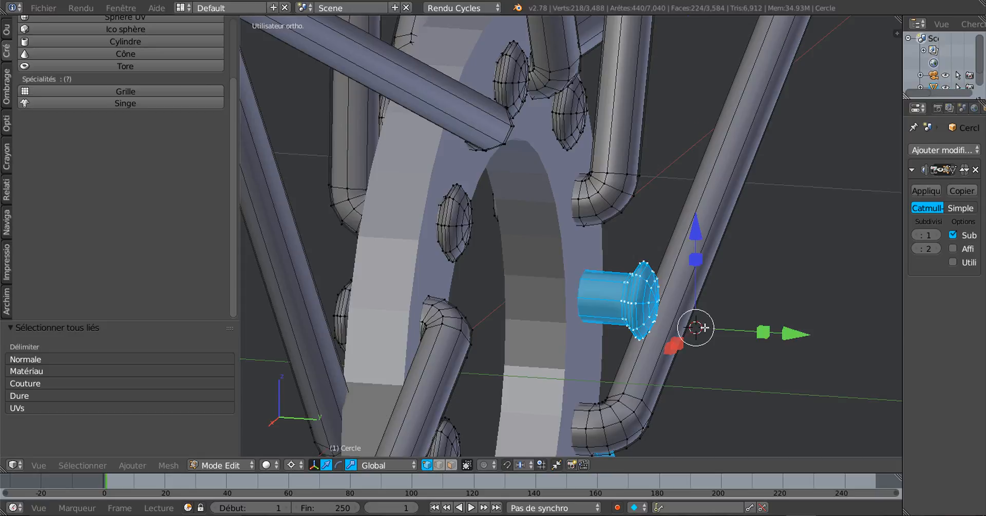
{"action": "left_click_drag", "start_coordinate": [793, 329], "coordinate": [753, 337]}
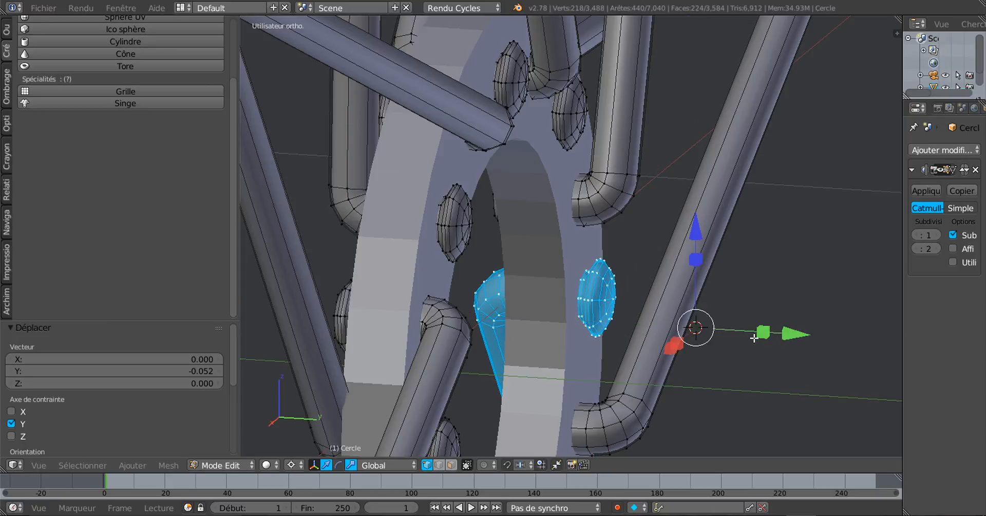
Select the next protruding linked spoke below the ring's mid-height, place the 3D cursor beside it, and move it about -0.063 along Y
{"action": "scroll", "coordinate": [637, 295], "scroll_direction": "down", "scroll_amount": 1}
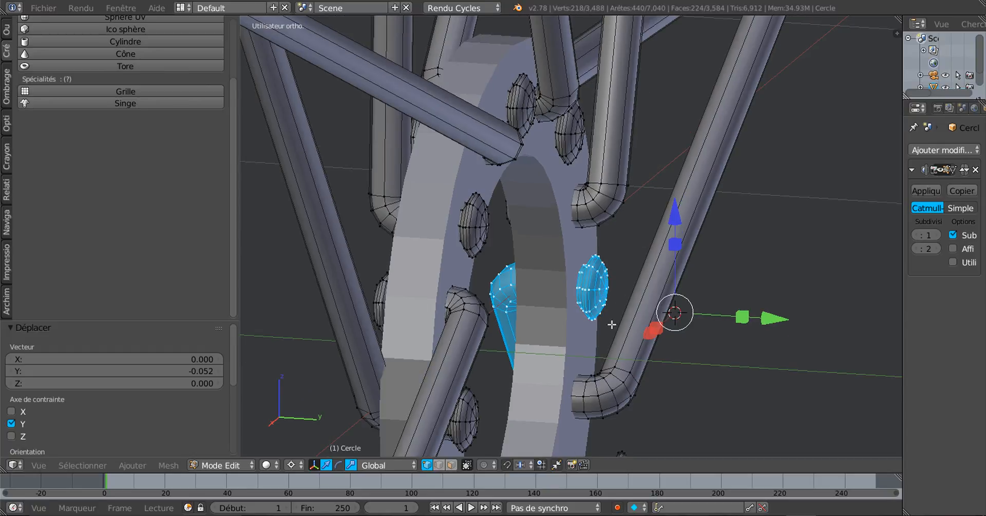
{"action": "middle_click_drag", "start_coordinate": [610, 313], "coordinate": [666, 178], "text": "shift"}
{"action": "middle_click_drag", "start_coordinate": [685, 276], "coordinate": [655, 88], "text": "shift"}
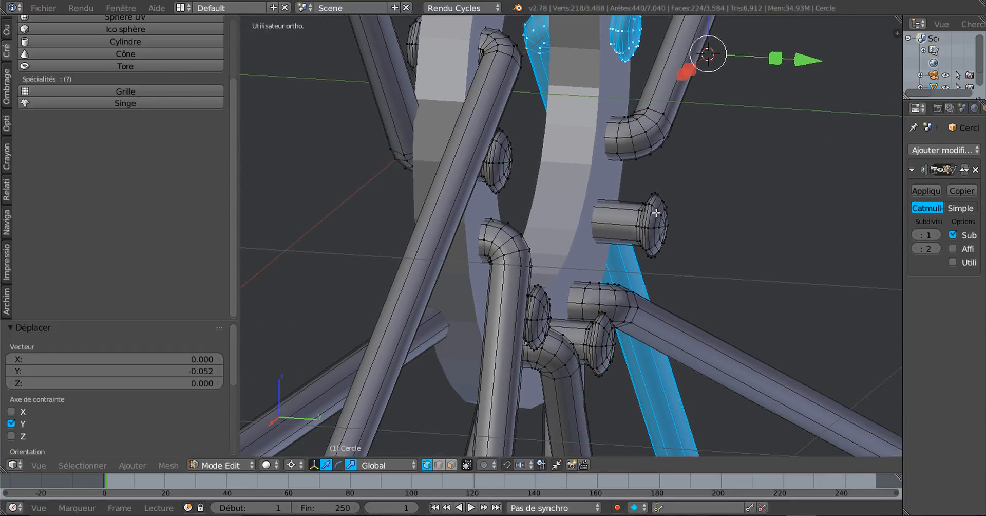
{"action": "right_click", "coordinate": [657, 209]}
{"action": "key", "text": "ctrl+l"}
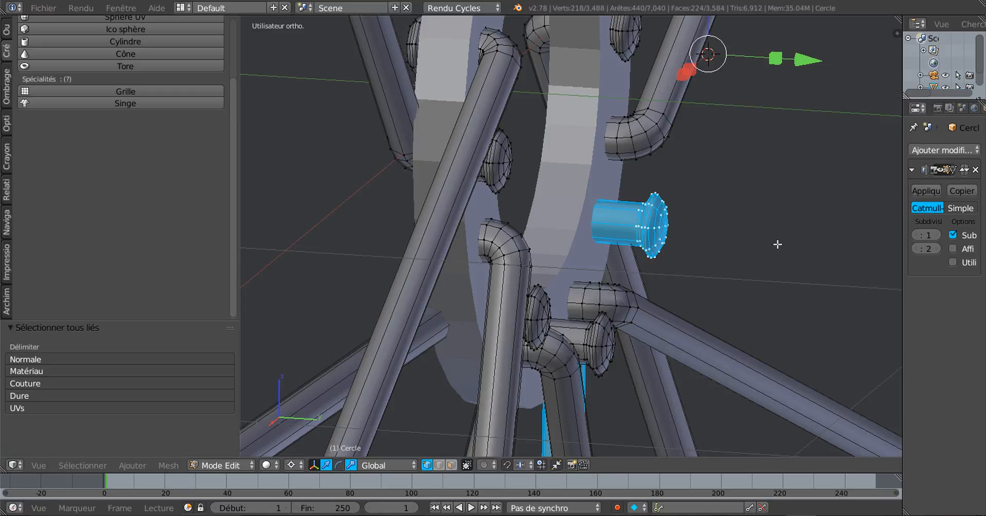
{"action": "left_click", "coordinate": [778, 244]}
{"action": "left_click_drag", "start_coordinate": [868, 251], "coordinate": [833, 262]}
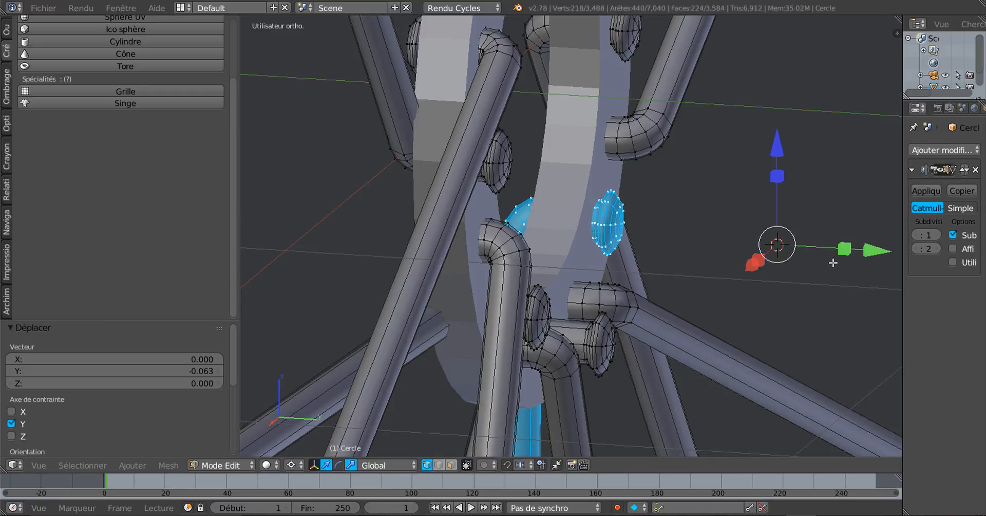
Select the protruding linked spoke near the ring's lower edge, place the 3D cursor beside it, and move it about -0.053 along Y
{"action": "middle_click_drag", "start_coordinate": [723, 281], "coordinate": [668, 262], "text": "shift"}
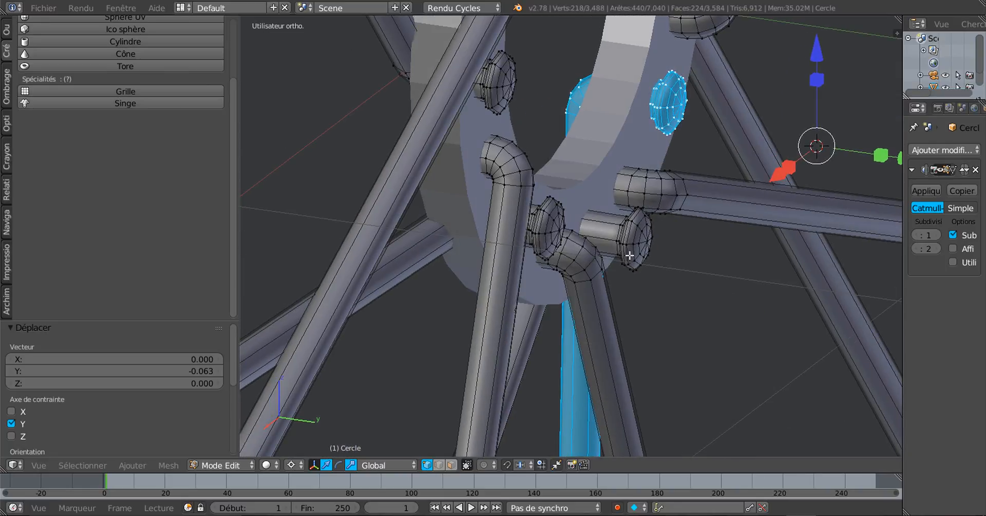
{"action": "right_click", "coordinate": [666, 265]}
{"action": "key", "text": "ctrl+l"}
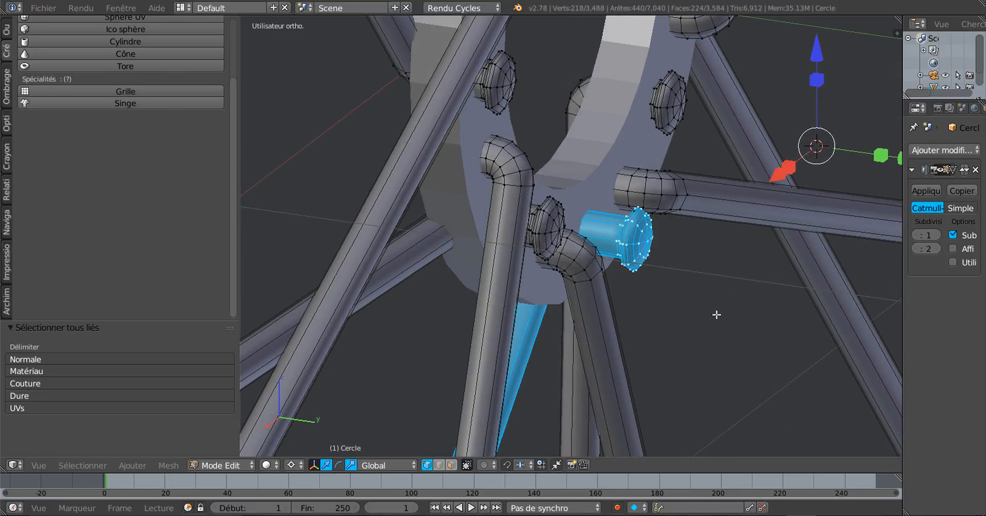
{"action": "left_click", "coordinate": [716, 314]}
{"action": "key", "text": "g"}
{"action": "key", "text": "y"}
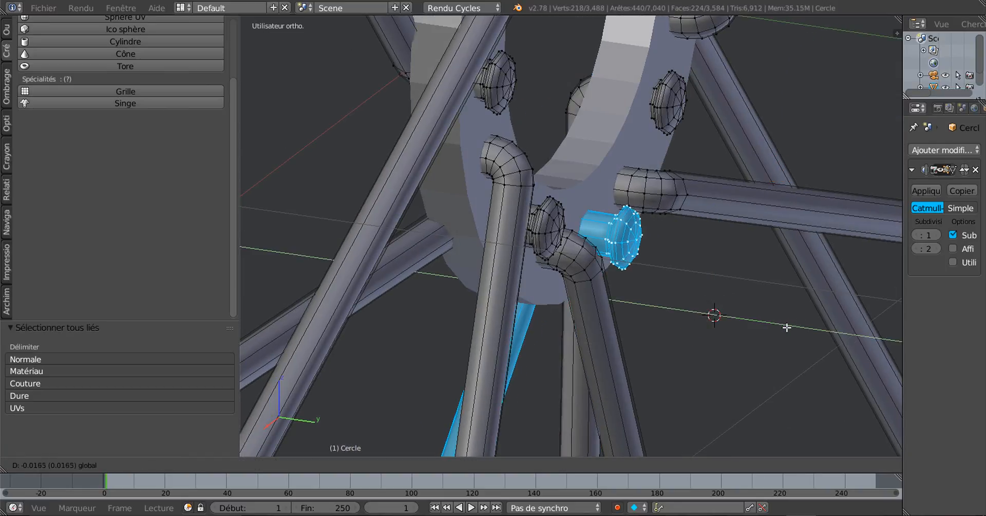
{"action": "left_click", "coordinate": [763, 327]}
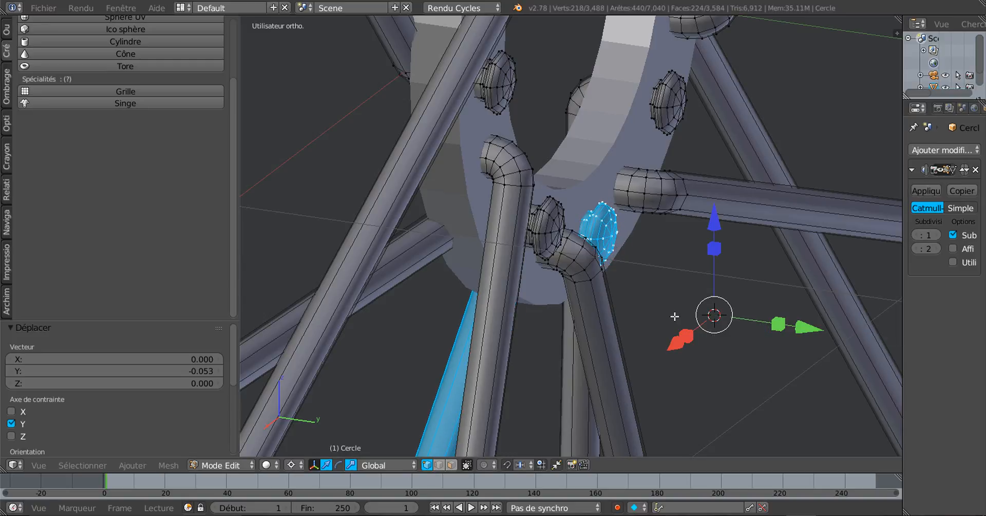
Select the linked spoke whose head lies between the two bent spokes at the ring's bottom and move it about -0.030 along Y
{"action": "mouse_move", "coordinate": [675, 317]}
{"action": "middle_mouse_down"}
{"action": "mouse_move", "coordinate": [674, 292]}
{"action": "mouse_move", "coordinate": [662, 326]}
{"action": "middle_mouse_up"}
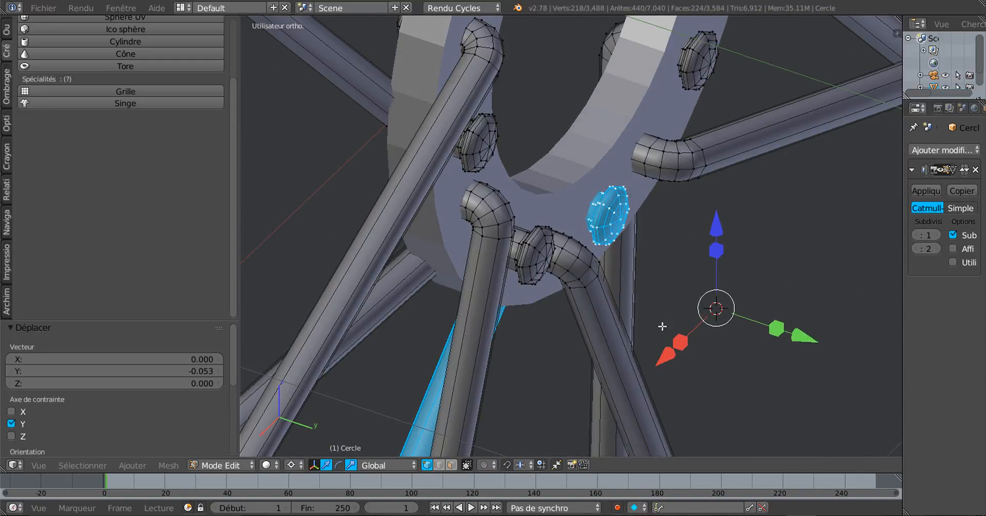
{"action": "right_click", "coordinate": [539, 243]}
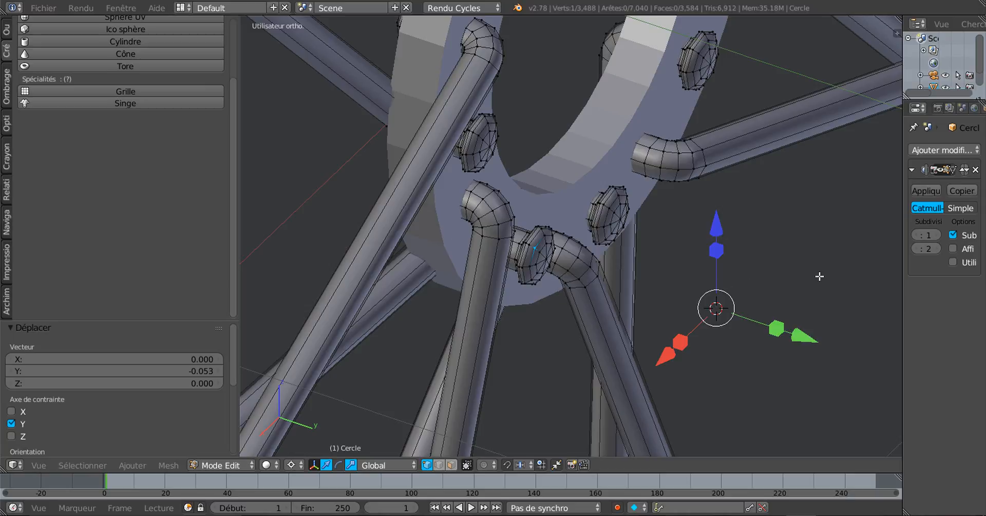
{"action": "key", "text": "ctrl+l"}
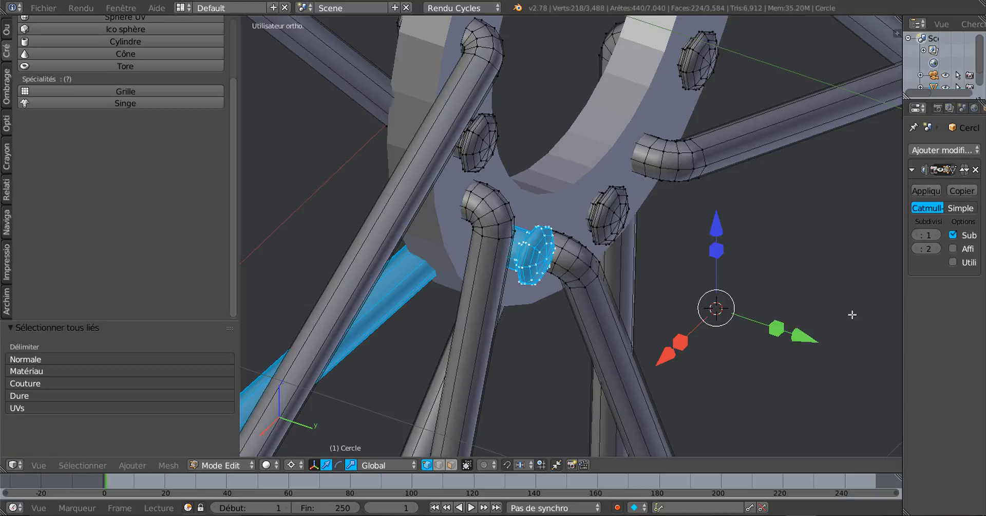
{"action": "left_click_drag", "start_coordinate": [799, 337], "coordinate": [781, 332]}
{"action": "middle_click_drag", "start_coordinate": [781, 331], "coordinate": [745, 384]}
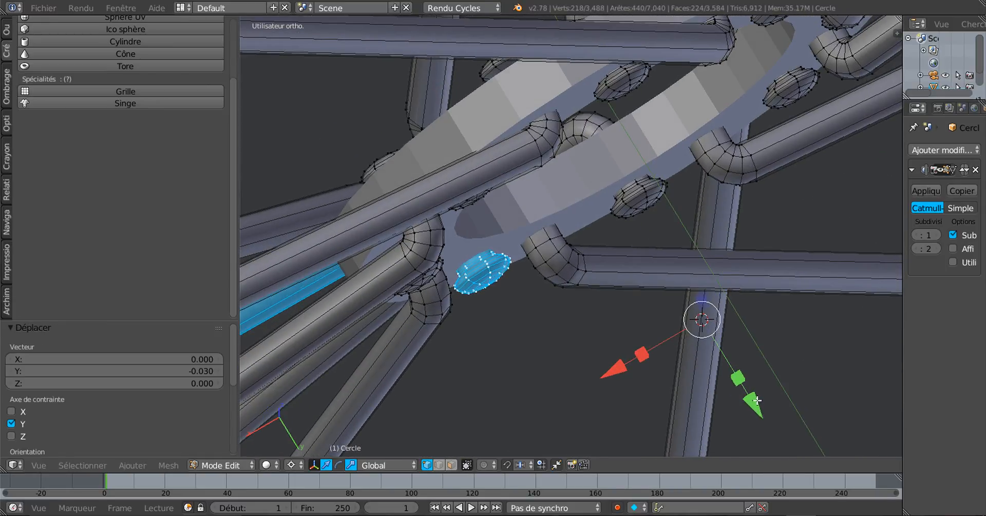
Move the selected spoke about -0.009 along Y and the linked spoke with the neighbouring protruding head about -0.008 along Y
{"action": "left_click_drag", "start_coordinate": [756, 399], "coordinate": [755, 396]}
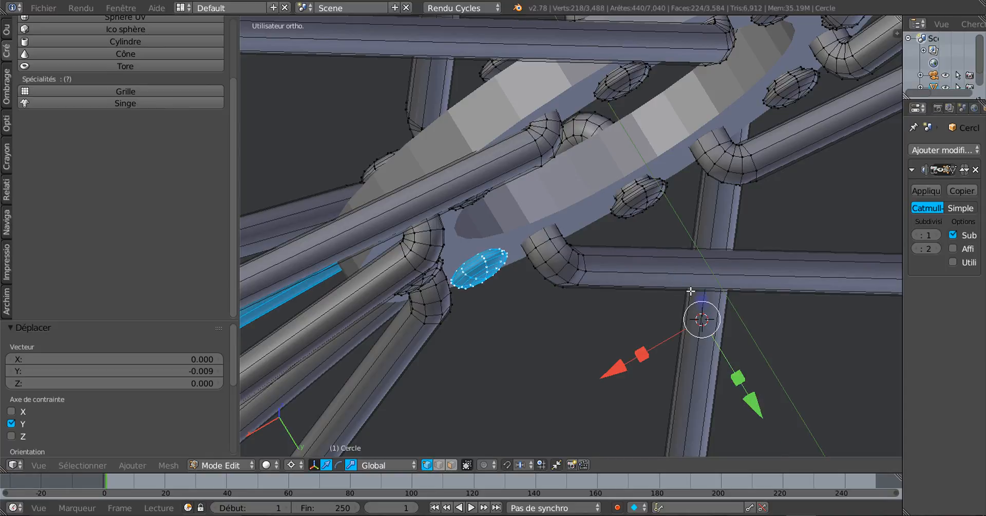
{"action": "right_click", "coordinate": [638, 197]}
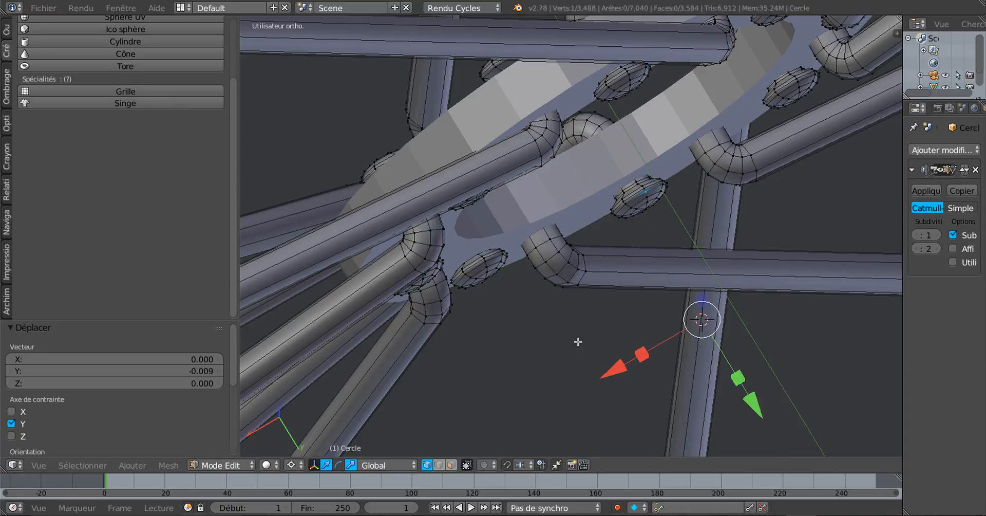
{"action": "key", "text": "ctrl+l"}
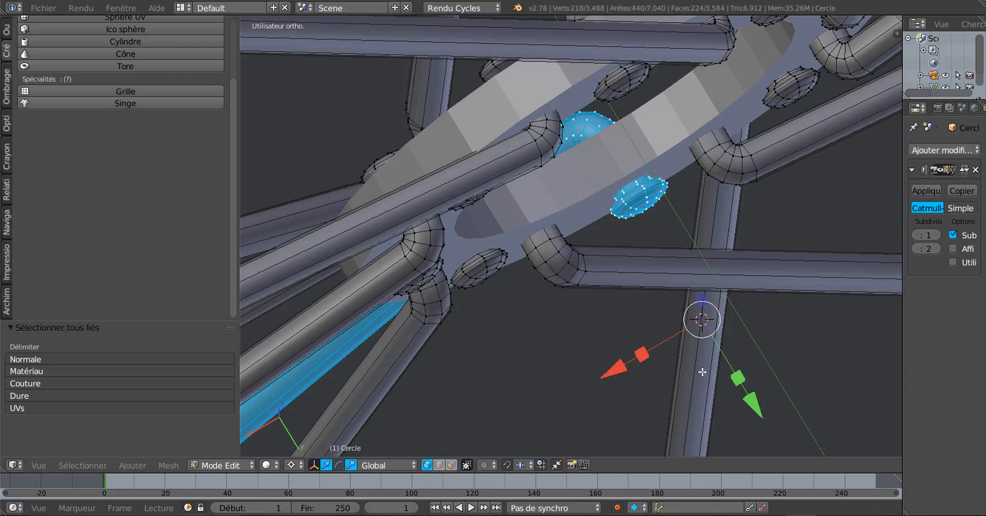
{"action": "left_click_drag", "start_coordinate": [752, 402], "coordinate": [750, 396]}
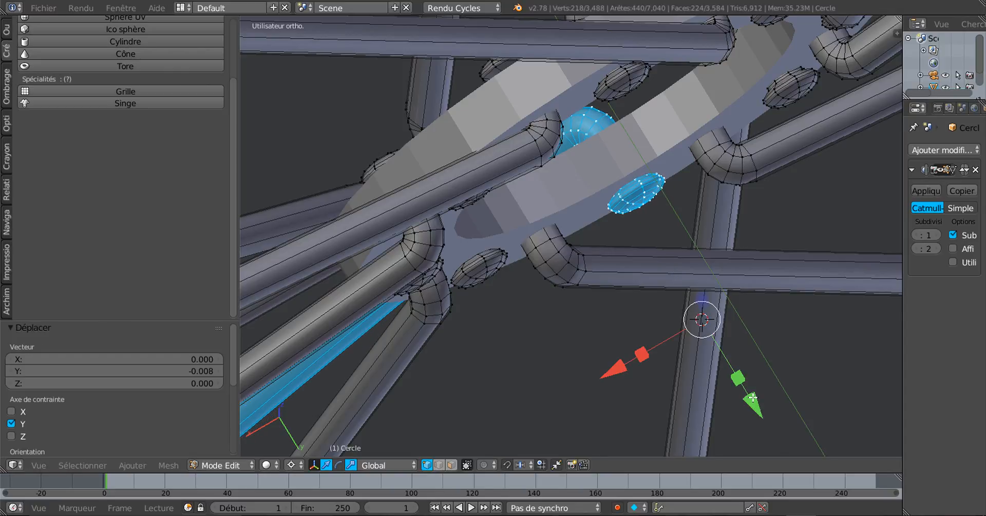
Select the next linked spoke along the ring, place the 3D cursor beside its head, and move it about -0.005 along Y
{"action": "scroll", "coordinate": [750, 395], "scroll_direction": "down", "scroll_amount": 1}
{"action": "scroll", "coordinate": [750, 395], "scroll_direction": "down", "scroll_amount": 2}
{"action": "scroll", "coordinate": [746, 250], "scroll_direction": "up", "scroll_amount": 1}
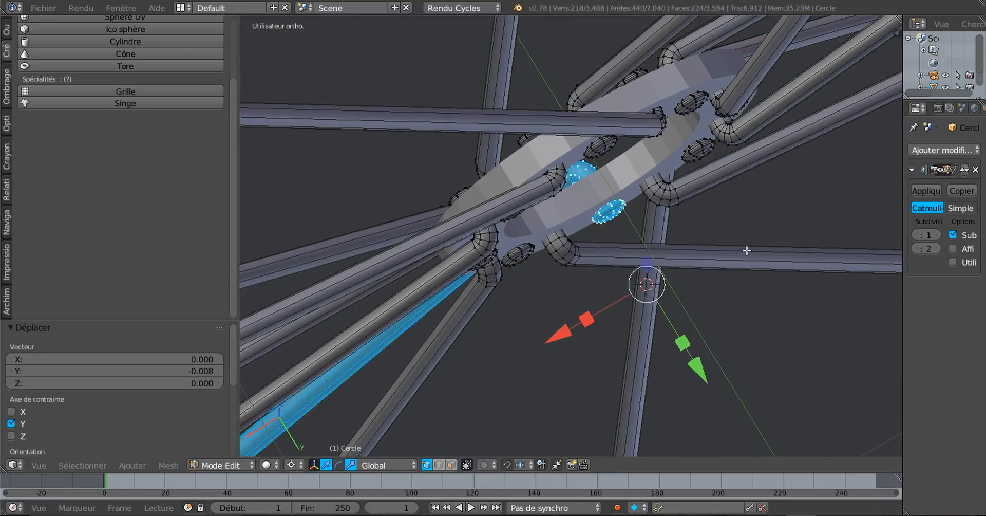
{"action": "middle_click_drag", "start_coordinate": [734, 239], "coordinate": [611, 349], "text": "shift"}
{"action": "scroll", "coordinate": [610, 338], "scroll_direction": "up", "scroll_amount": 3}
{"action": "right_click", "coordinate": [577, 279]}
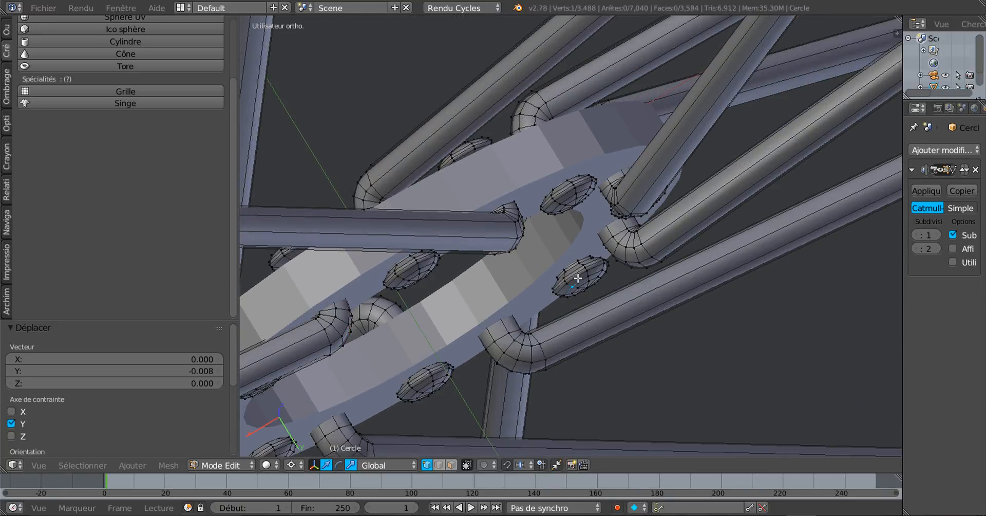
{"action": "key", "text": "ctrl+l"}
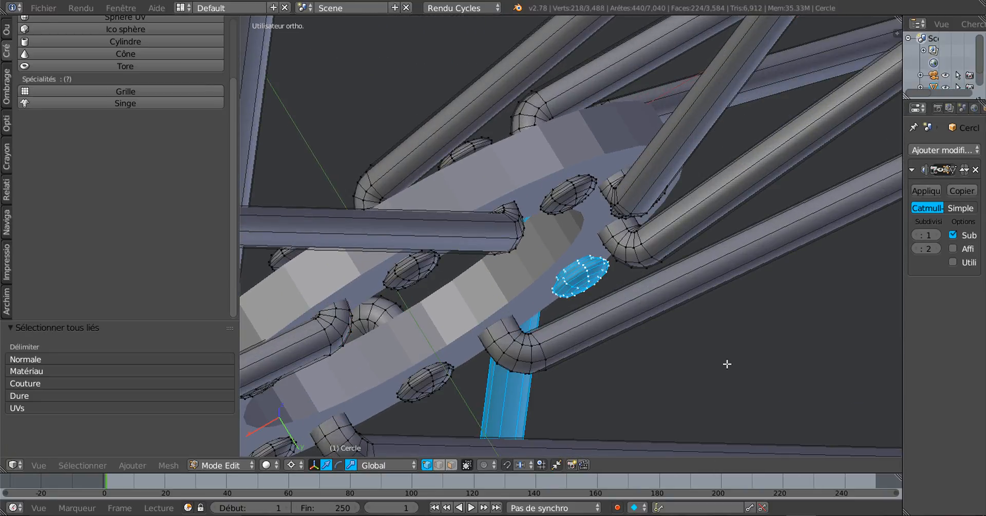
{"action": "middle_click_drag", "start_coordinate": [727, 363], "coordinate": [656, 346]}
{"action": "left_click", "coordinate": [641, 375]}
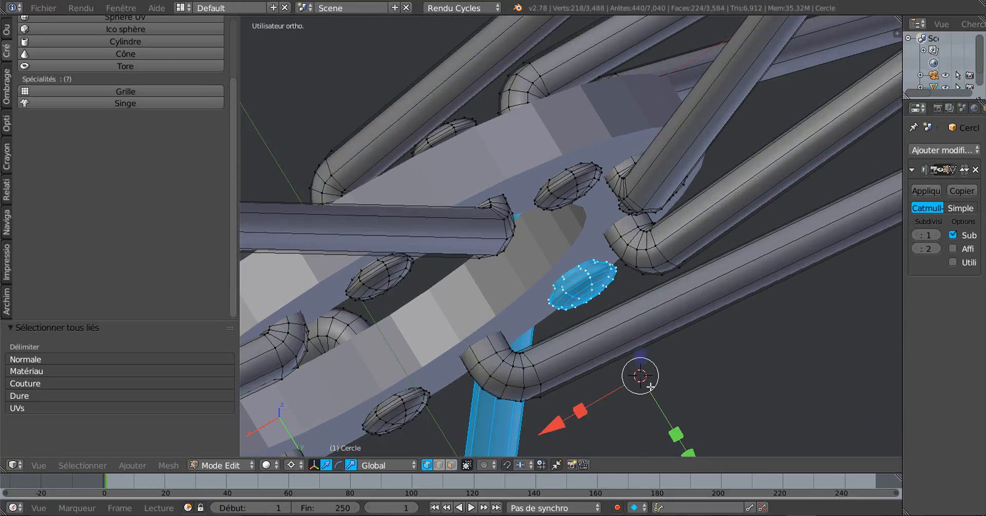
{"action": "middle_click_drag", "start_coordinate": [689, 423], "coordinate": [686, 423]}
{"action": "left_click_drag", "start_coordinate": [680, 433], "coordinate": [680, 429]}
Select the linked spoke whose head protrudes on the ring's opposite side, place the 3D cursor beside it, and move it about -0.012 along Y
{"action": "middle_click_drag", "start_coordinate": [680, 429], "coordinate": [694, 258]}
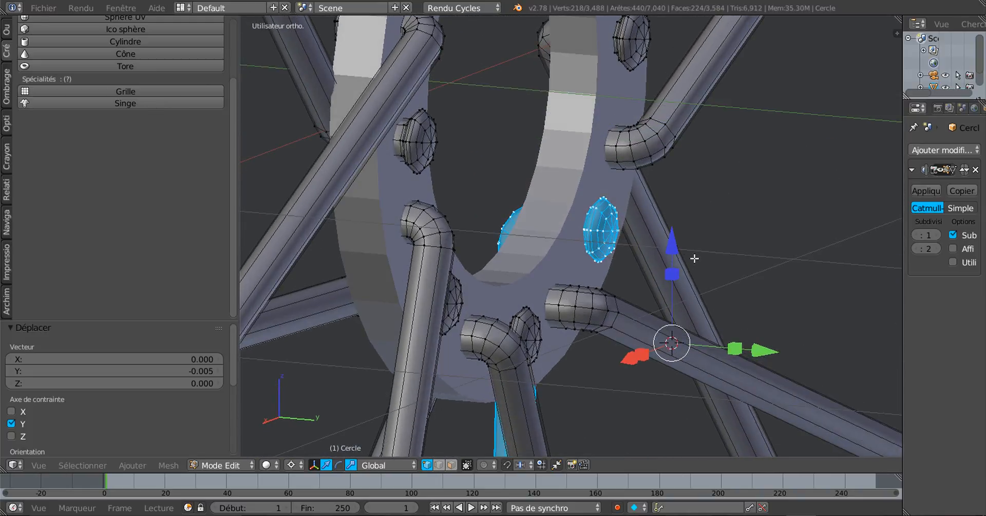
{"action": "right_click", "coordinate": [416, 130]}
{"action": "key", "text": "ctrl+l"}
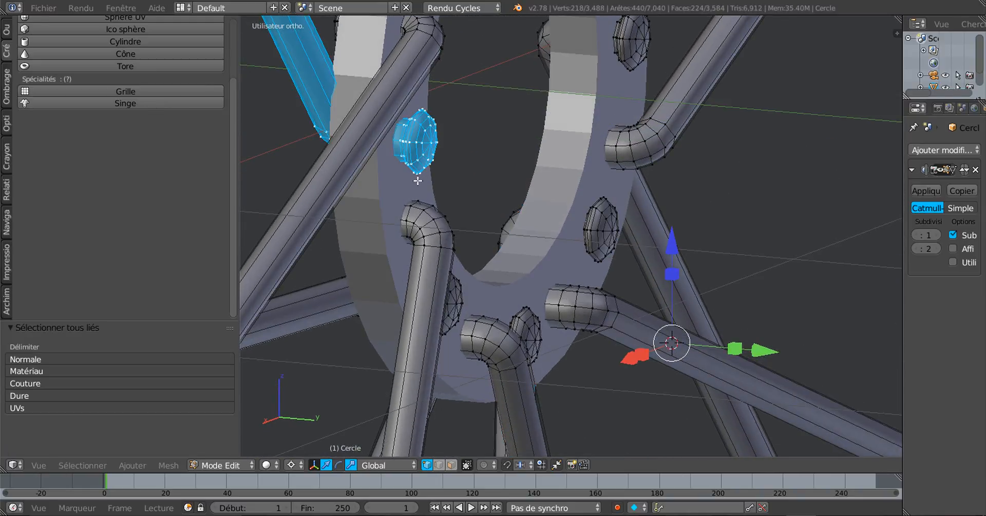
{"action": "left_click", "coordinate": [473, 165]}
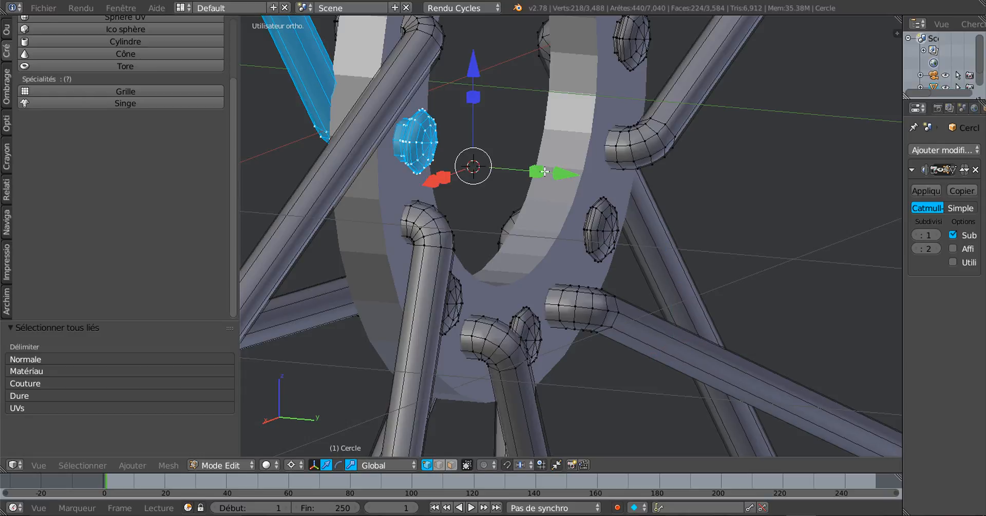
{"action": "left_click_drag", "start_coordinate": [571, 177], "coordinate": [563, 177]}
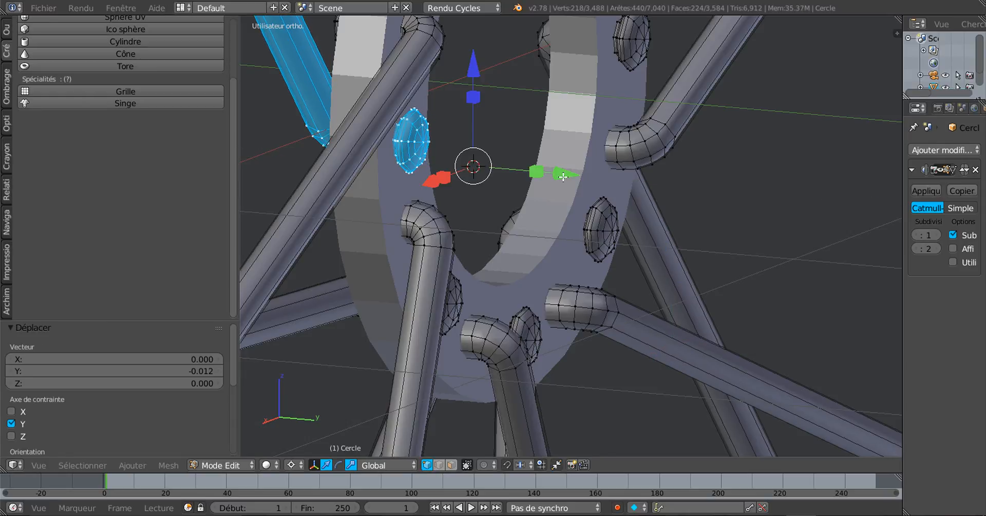
On the hub's other side, select the linked spoke with the raised head, place the 3D cursor beside it, and move it about 0.004 along Y
{"action": "middle_click_drag", "start_coordinate": [512, 234], "coordinate": [545, 220]}
{"action": "scroll", "coordinate": [683, 246], "scroll_direction": "up", "scroll_amount": 2}
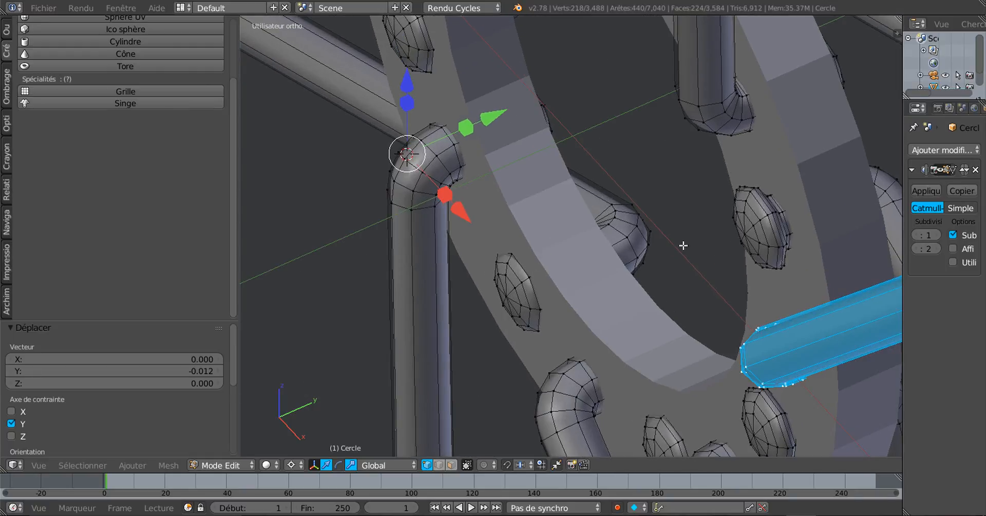
{"action": "right_click", "coordinate": [753, 230]}
{"action": "key", "text": "ctrl+l"}
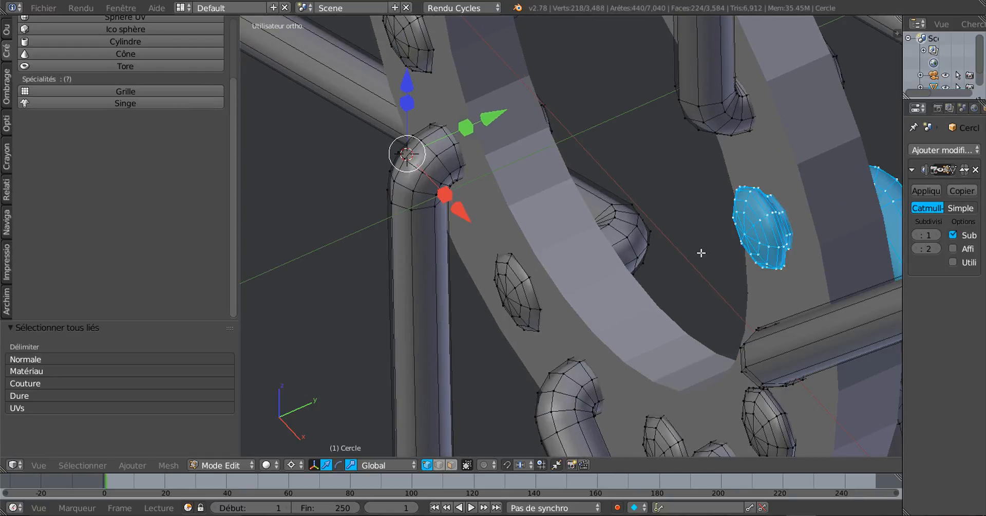
{"action": "left_click", "coordinate": [701, 252]}
{"action": "left_click_drag", "start_coordinate": [794, 212], "coordinate": [800, 213]}
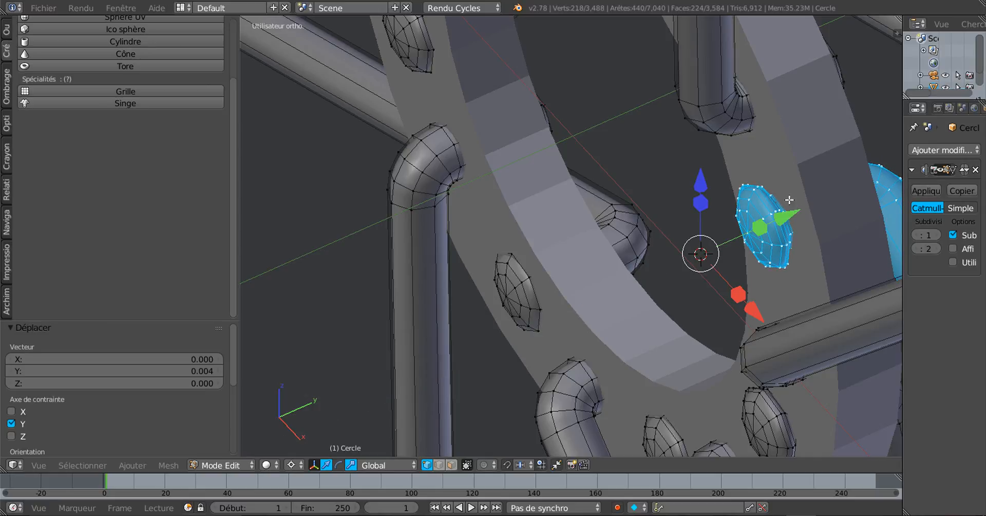
Select the linked spoke whose head is partly behind the vertical spoke, place the 3D cursor beside it, and move it about 0.009 along Y
{"action": "middle_click_drag", "start_coordinate": [800, 213], "coordinate": [744, 220]}
{"action": "right_click", "coordinate": [714, 180]}
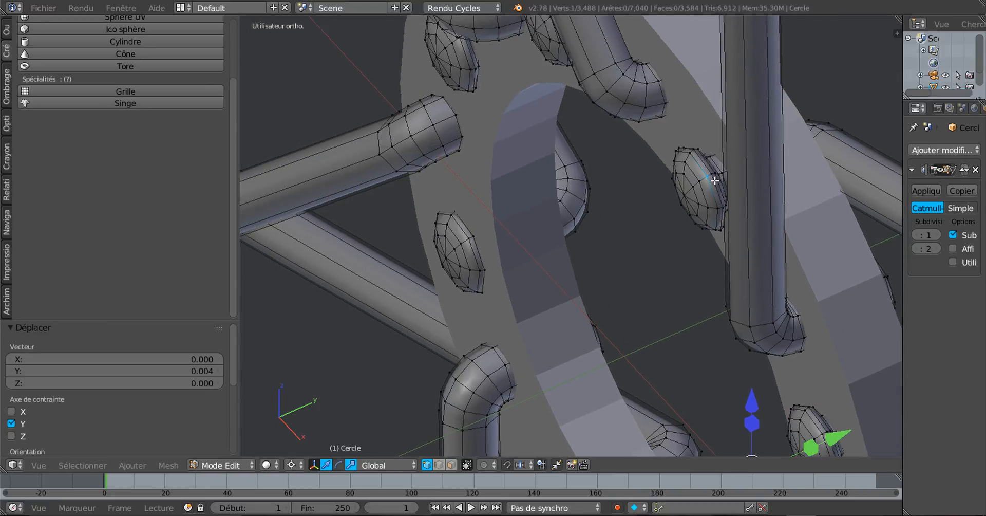
{"action": "left_click", "coordinate": [679, 245]}
{"action": "key", "text": "g"}
{"action": "key", "text": "y"}
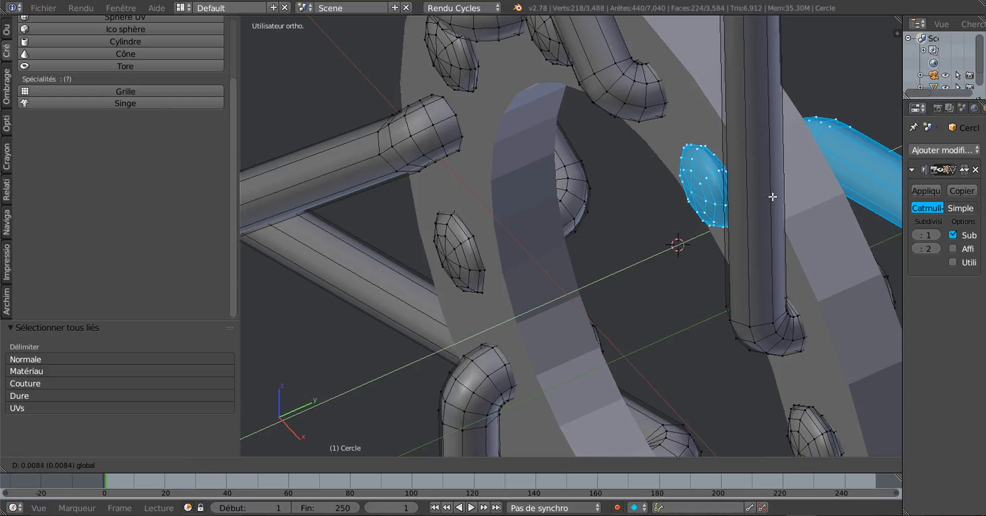
{"action": "left_click", "coordinate": [772, 197]}
Select the linked spoke whose head sits behind the slanted spoke, place the 3D cursor beside it, and move it about -0.008 along Y
{"action": "middle_click_drag", "start_coordinate": [772, 197], "coordinate": [828, 117]}
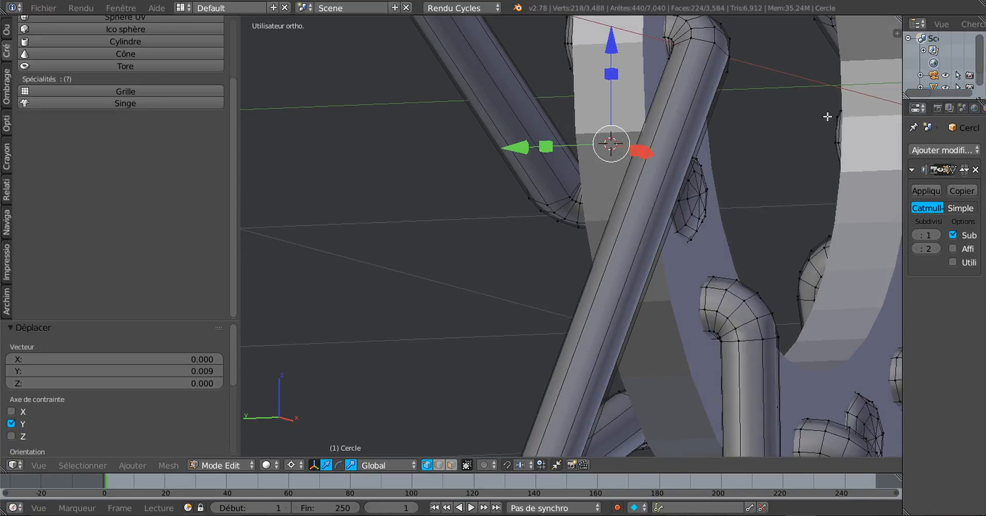
{"action": "right_click", "coordinate": [708, 208]}
{"action": "key", "text": "ctrl+l"}
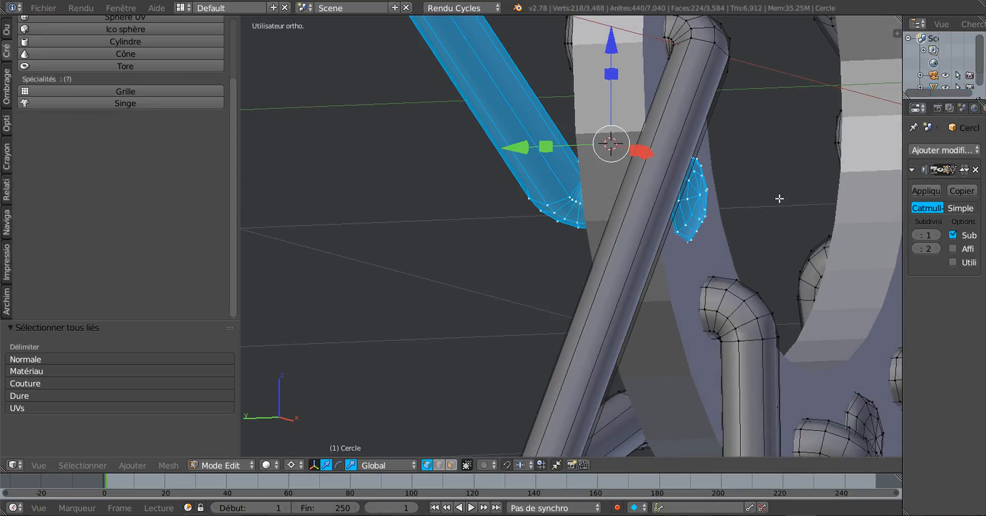
{"action": "left_click", "coordinate": [779, 199]}
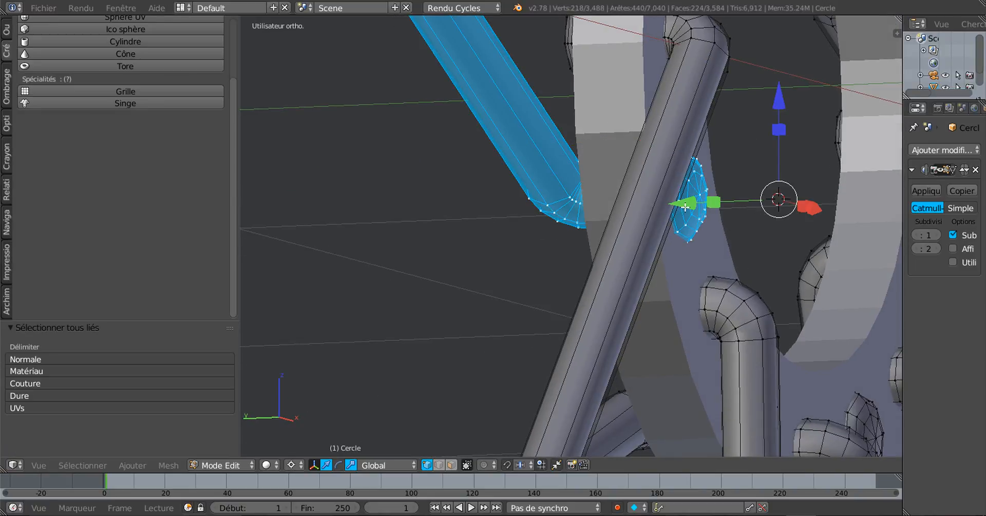
{"action": "key", "text": "g"}
{"action": "key", "text": "y"}
{"action": "left_click", "coordinate": [691, 203]}
Select the linked spoke whose head lies above the slanted spoke's bend, place the 3D cursor beneath it, and move it about -0.003 along Y
{"action": "middle_click_drag", "start_coordinate": [691, 203], "coordinate": [723, 245]}
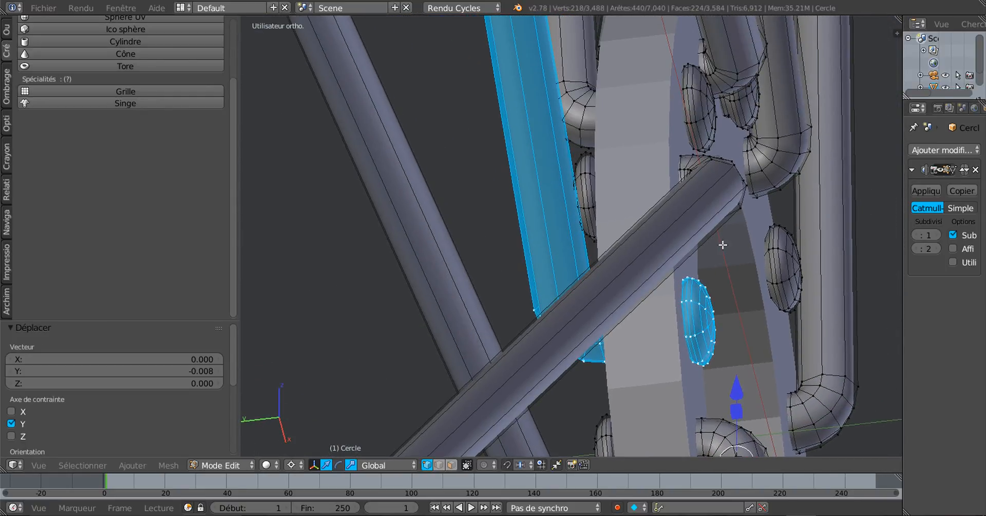
{"action": "right_click", "coordinate": [706, 106]}
{"action": "key", "text": "ctrl+l"}
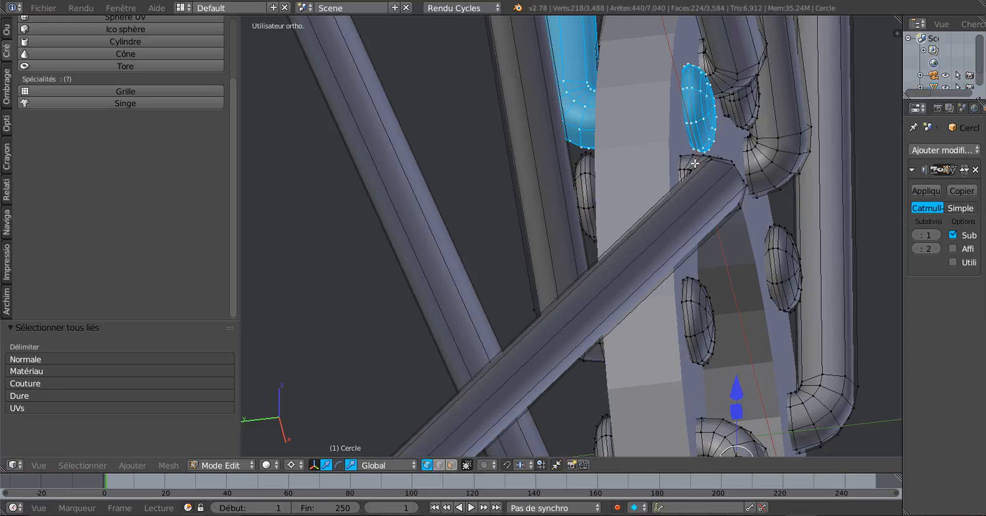
{"action": "left_click", "coordinate": [695, 163]}
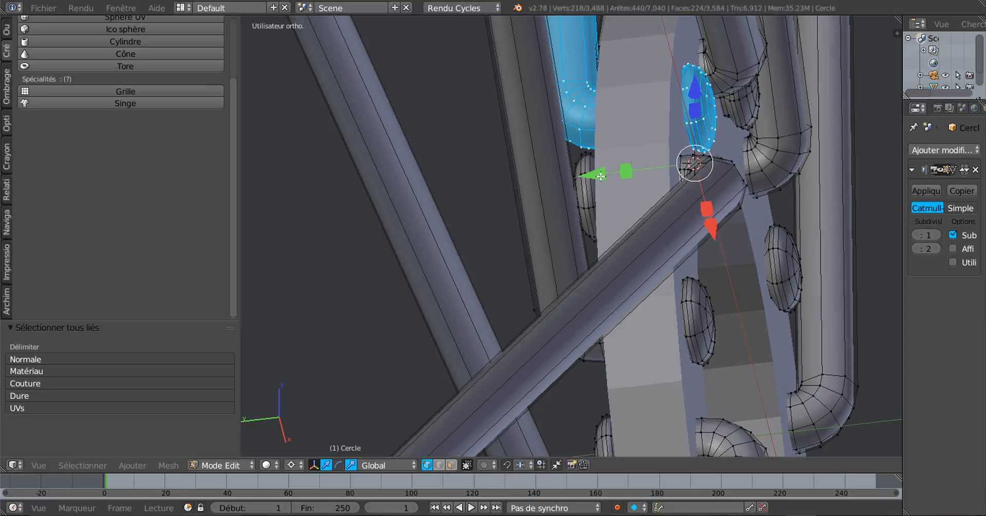
{"action": "left_click_drag", "start_coordinate": [600, 176], "coordinate": [603, 170]}
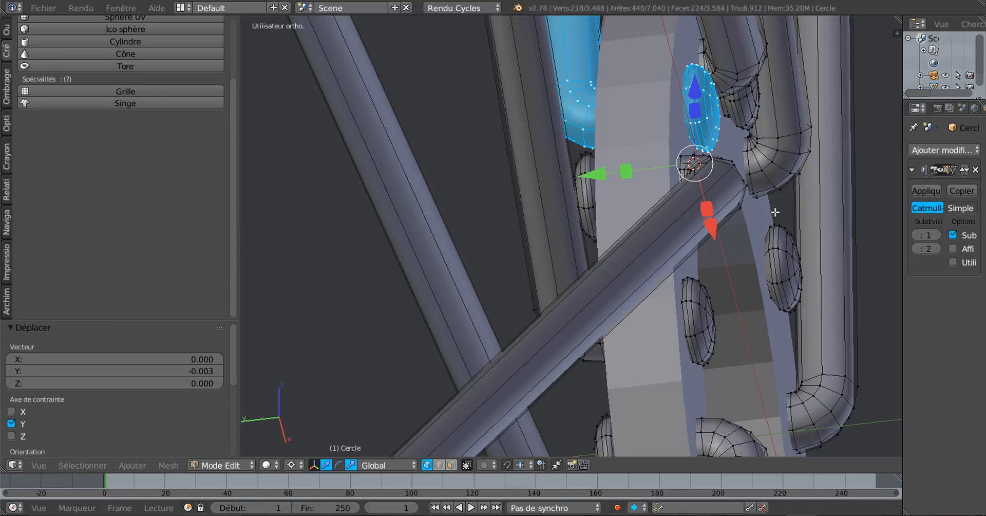
Select the linked spoke whose head lies between two bent spokes on the near flange and shift it slightly in the negative Y direction
{"action": "middle_click_drag", "start_coordinate": [775, 212], "coordinate": [748, 139]}
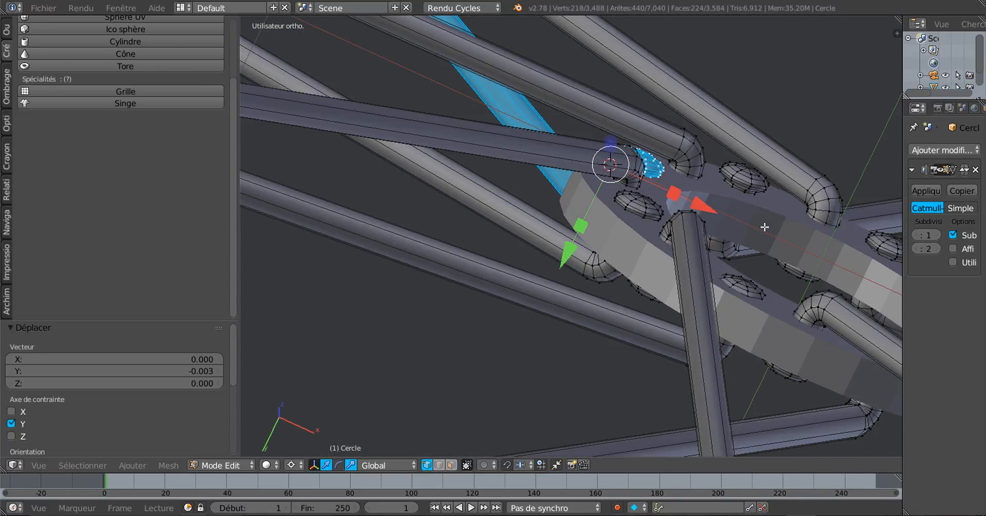
{"action": "right_click", "coordinate": [741, 281]}
{"action": "key", "text": "ctrl+l"}
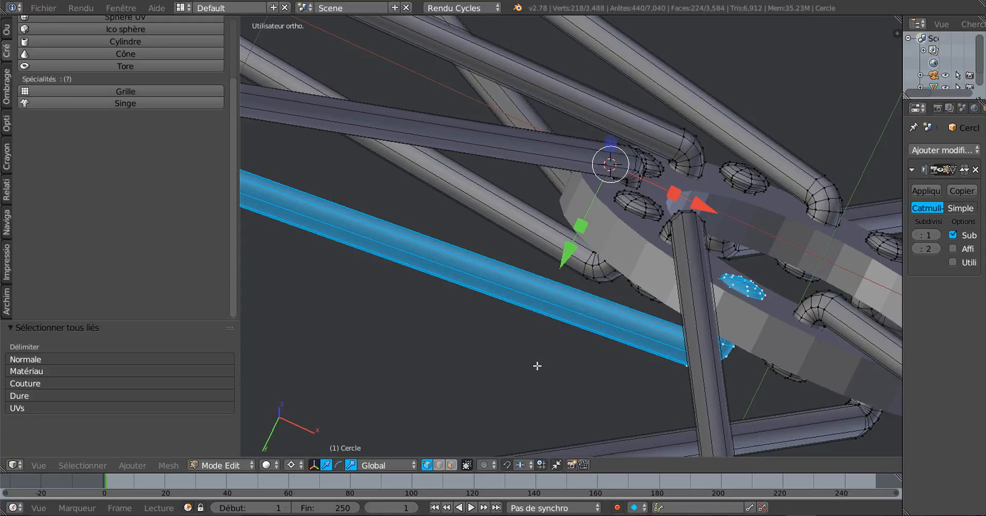
{"action": "scroll", "coordinate": [559, 344], "scroll_direction": "up", "scroll_amount": 3}
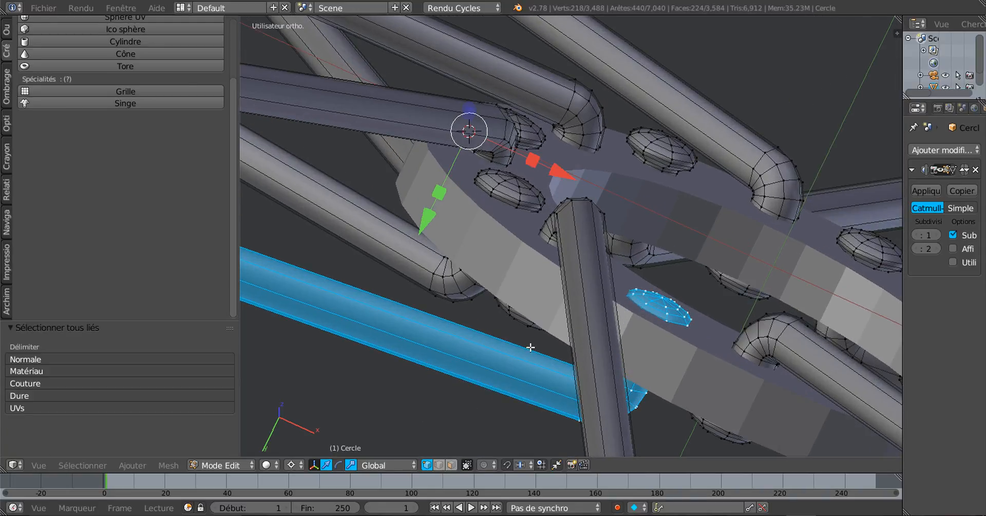
{"action": "left_click_drag", "start_coordinate": [431, 226], "coordinate": [434, 216]}
Examine the whole spoke assembly in Object Mode from the top and front views, and return to Edit Mode
{"action": "middle_click_drag", "start_coordinate": [524, 282], "coordinate": [699, 339]}
{"action": "key", "text": "Tab"}
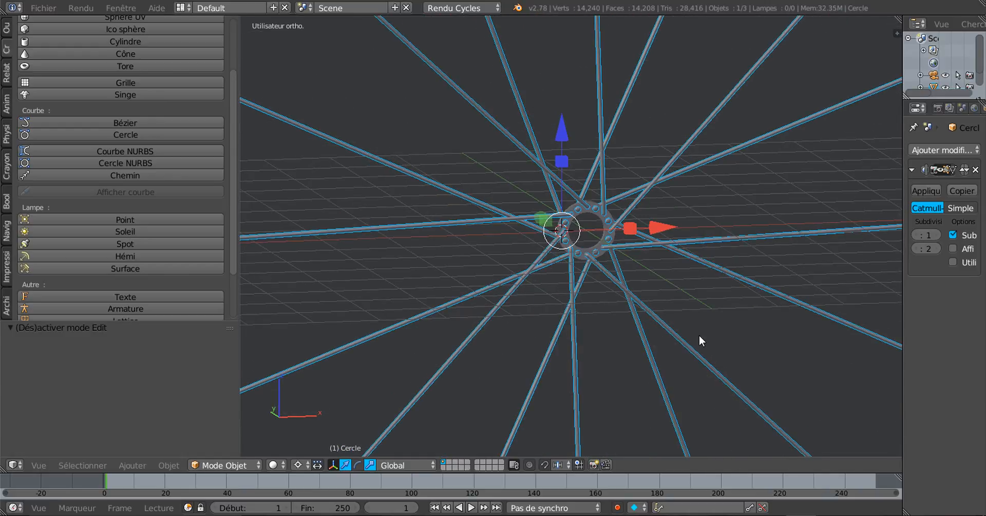
{"action": "scroll", "coordinate": [701, 310], "scroll_direction": "down", "scroll_amount": 5}
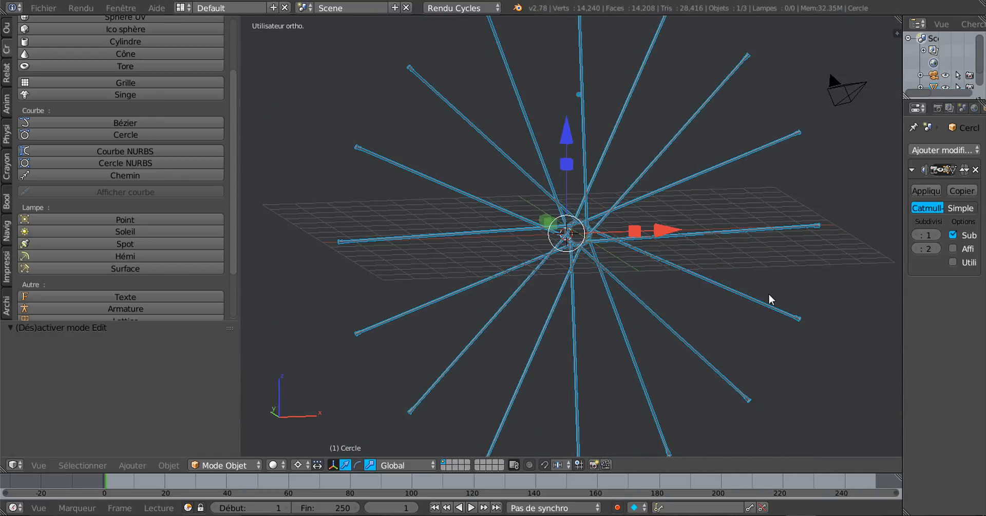
{"action": "middle_click_drag", "start_coordinate": [770, 299], "coordinate": [824, 379]}
{"action": "key", "text": "KP_7"}
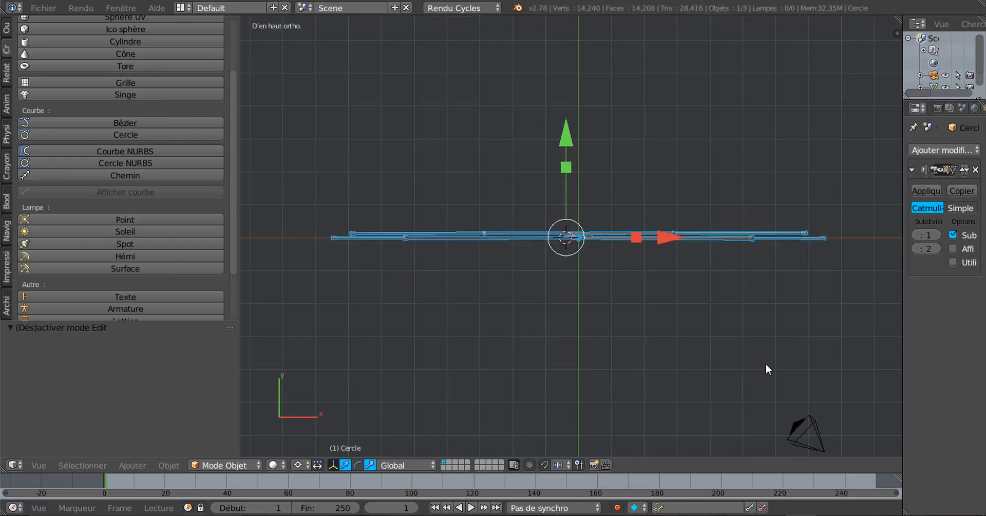
{"action": "scroll", "coordinate": [477, 285], "scroll_direction": "up", "scroll_amount": 1}
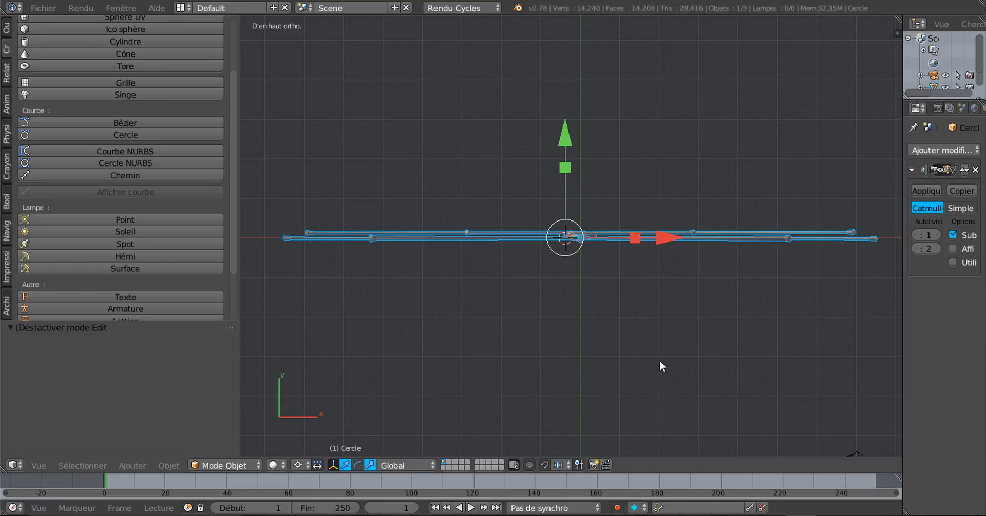
{"action": "middle_click_drag", "start_coordinate": [662, 366], "coordinate": [632, 254]}
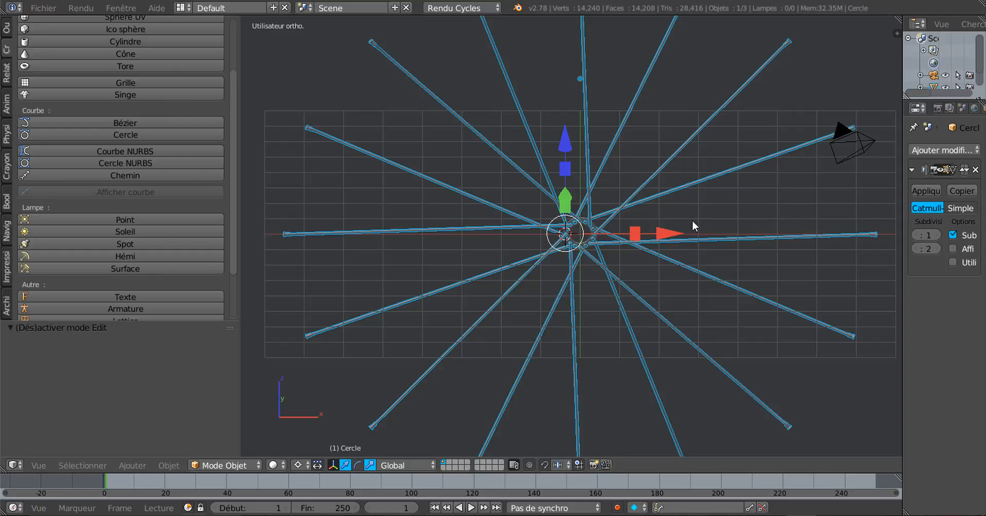
{"action": "middle_click_drag", "start_coordinate": [692, 242], "coordinate": [694, 249]}
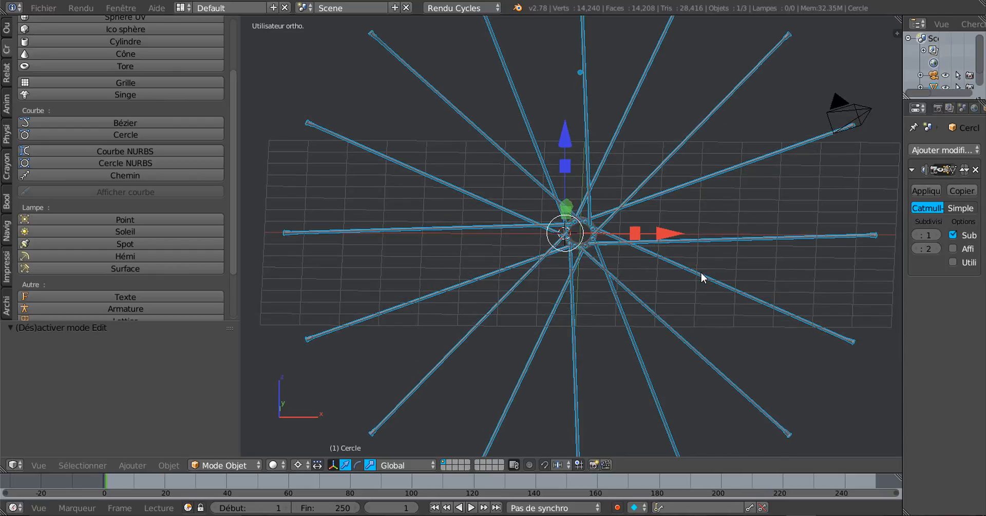
{"action": "key", "text": "KP_1"}
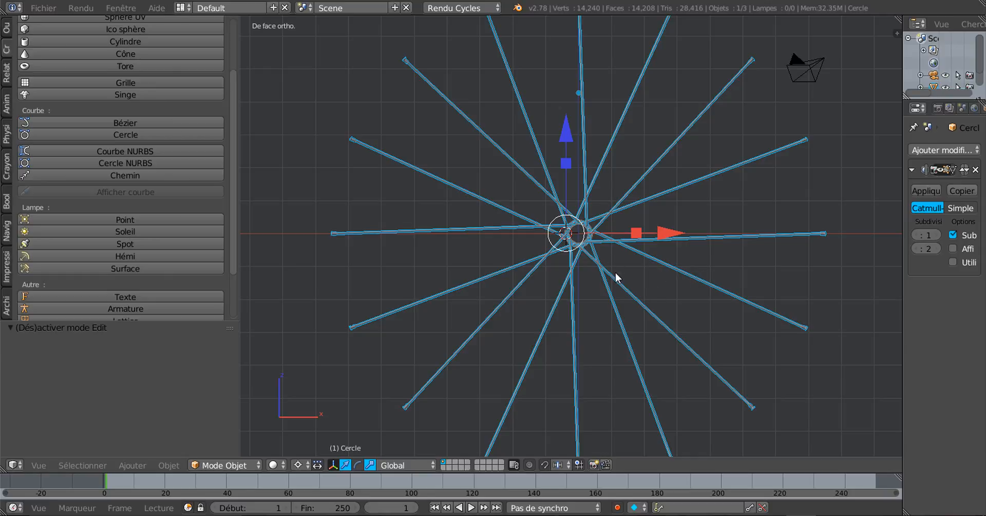
{"action": "key", "text": "Tab"}
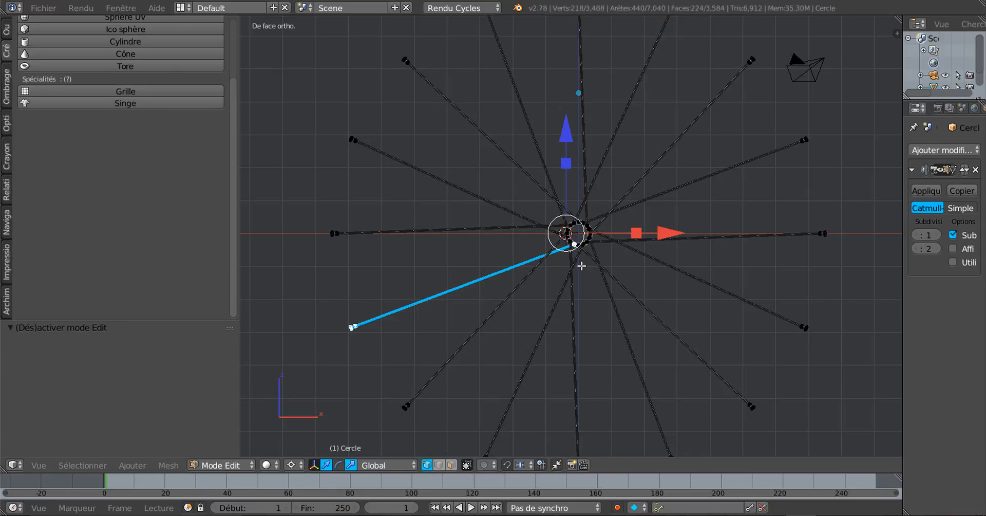
Deselect the whole spoke mesh and set up face selection in wireframe display
{"action": "key", "text": "a"}
{"action": "key", "text": "a"}
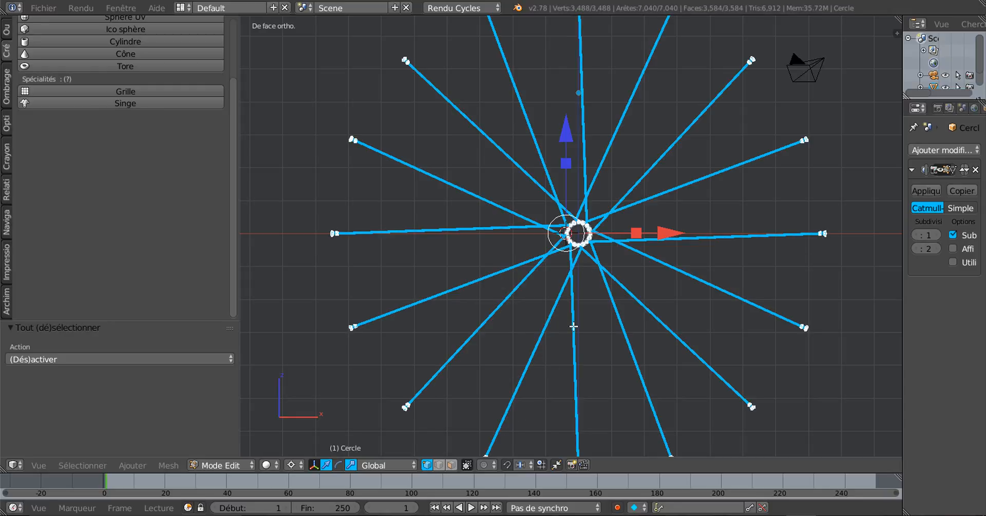
{"action": "key", "text": "a"}
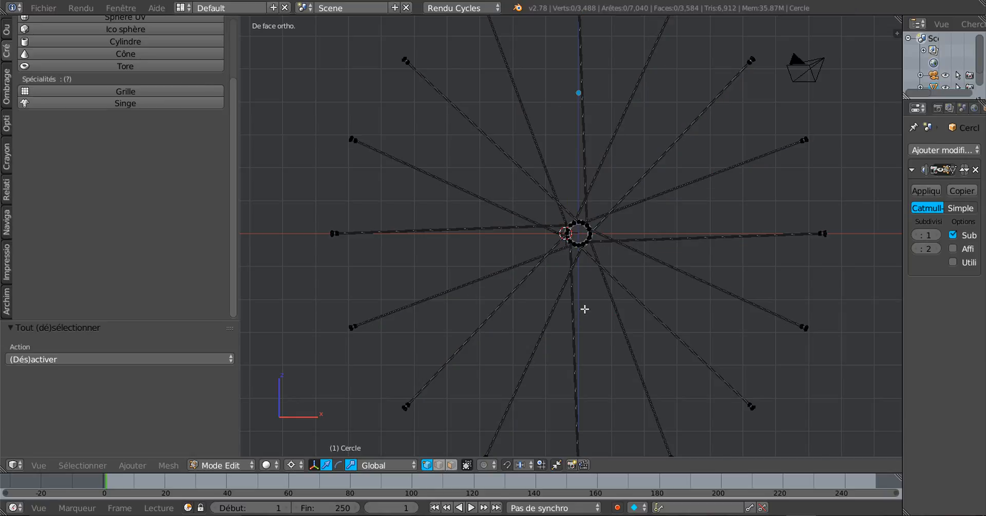
{"action": "left_click", "coordinate": [453, 465]}
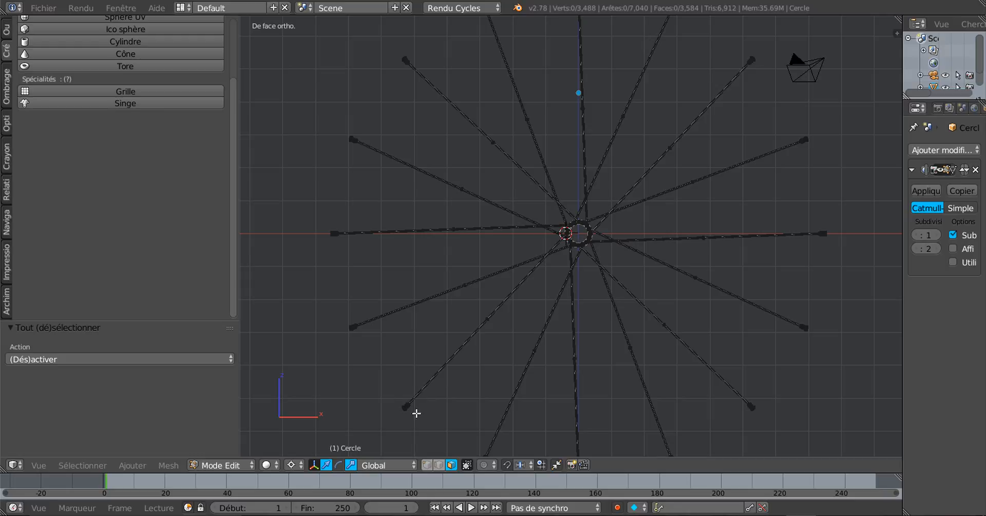
{"action": "key", "text": "z"}
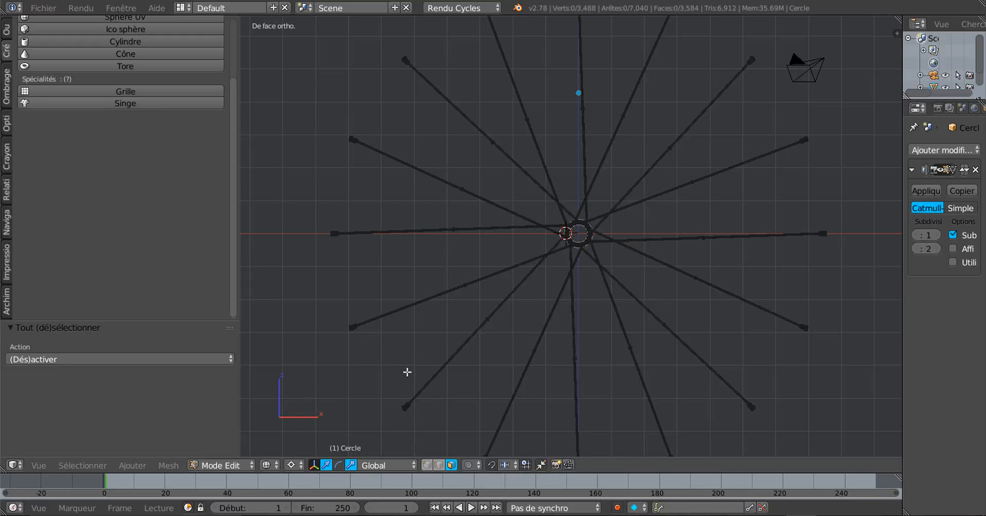
Circle-select the faces of all spoke shafts and hub-side heads, leaving out the outer ends, and hide them
{"action": "key", "text": "c"}
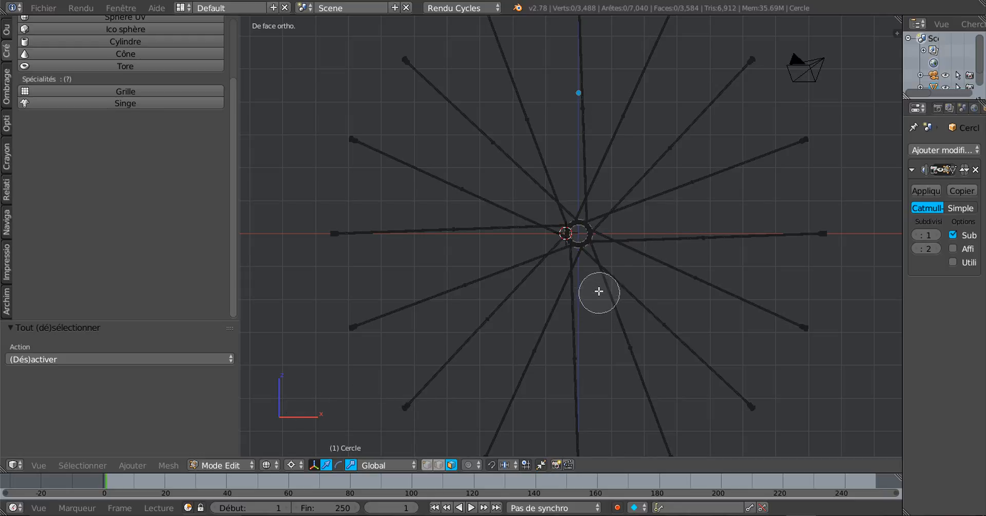
{"action": "left_click", "coordinate": [575, 228]}
{"action": "mouse_move", "coordinate": [629, 177]}
{"action": "left_mouse_down"}
{"action": "mouse_move", "coordinate": [691, 207]}
{"action": "mouse_move", "coordinate": [668, 368]}
{"action": "mouse_move", "coordinate": [511, 339]}
{"action": "mouse_move", "coordinate": [471, 234]}
{"action": "mouse_move", "coordinate": [514, 108]}
{"action": "mouse_move", "coordinate": [616, 88]}
{"action": "mouse_move", "coordinate": [694, 190]}
{"action": "left_mouse_up"}
{"action": "right_click", "coordinate": [693, 191]}
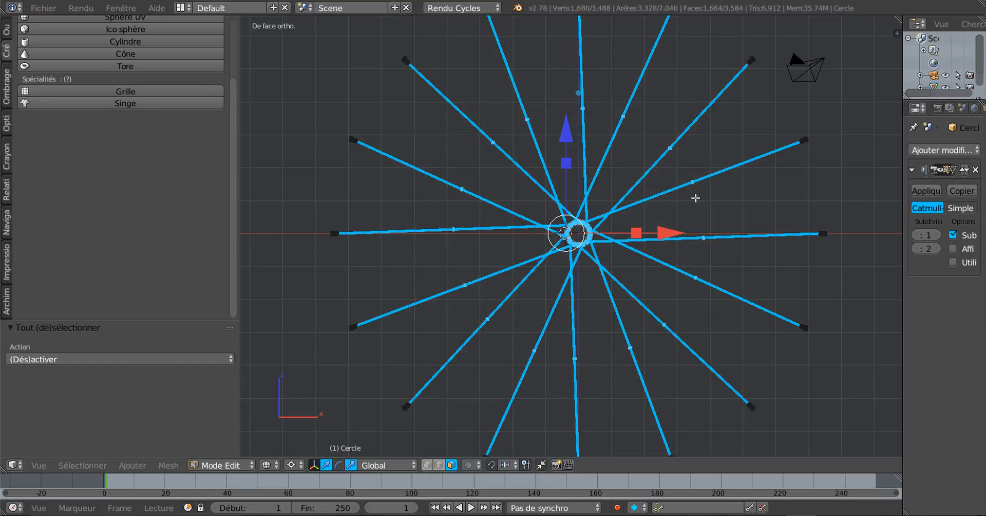
{"action": "scroll", "coordinate": [695, 199], "scroll_direction": "down", "scroll_amount": 2}
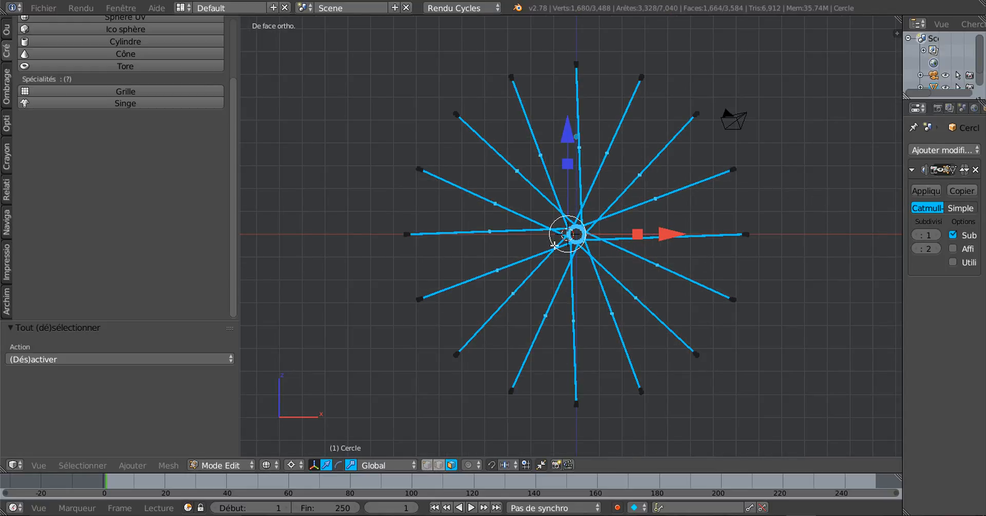
{"action": "scroll", "coordinate": [555, 245], "scroll_direction": "up", "scroll_amount": 3}
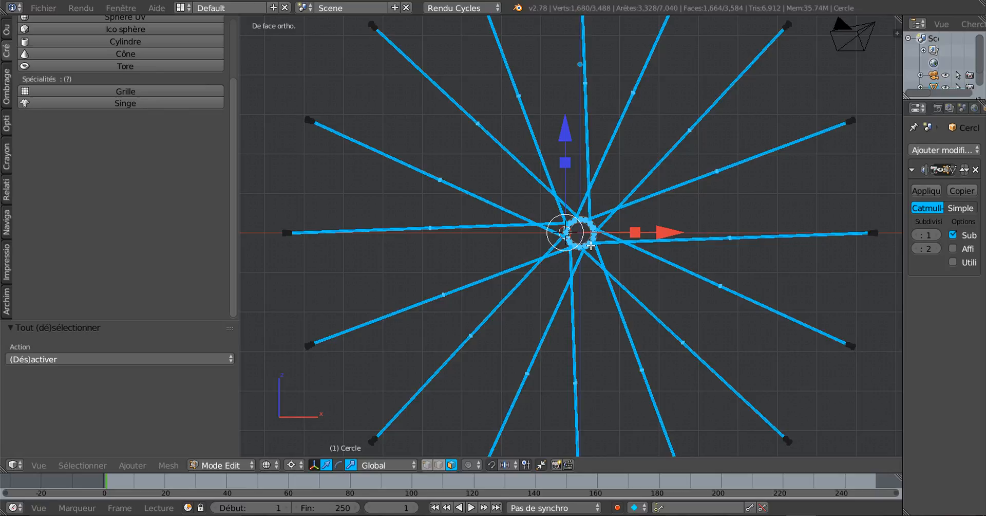
{"action": "key", "text": "h"}
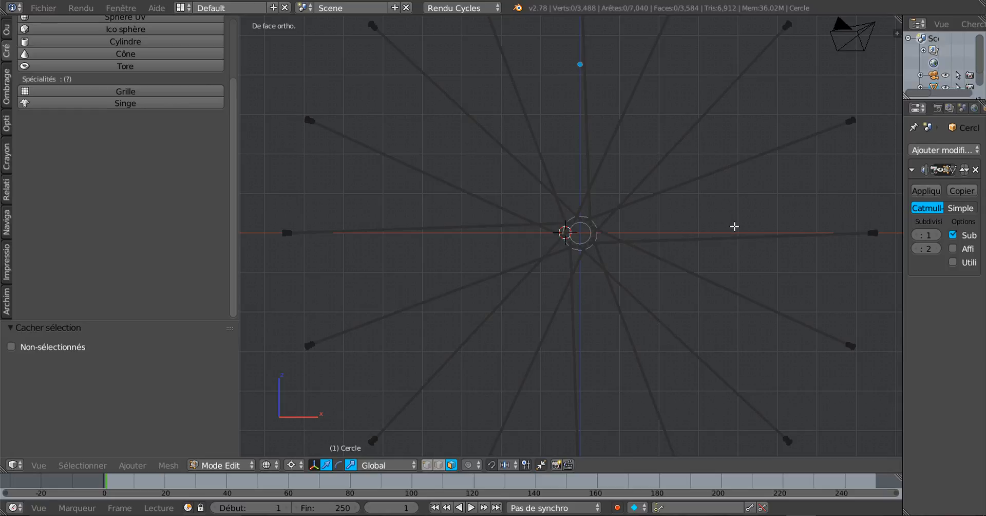
In top view, circle-select the outer spoke ends of the row offset toward positive Y on the negative X side
{"action": "key", "text": "KP_7"}
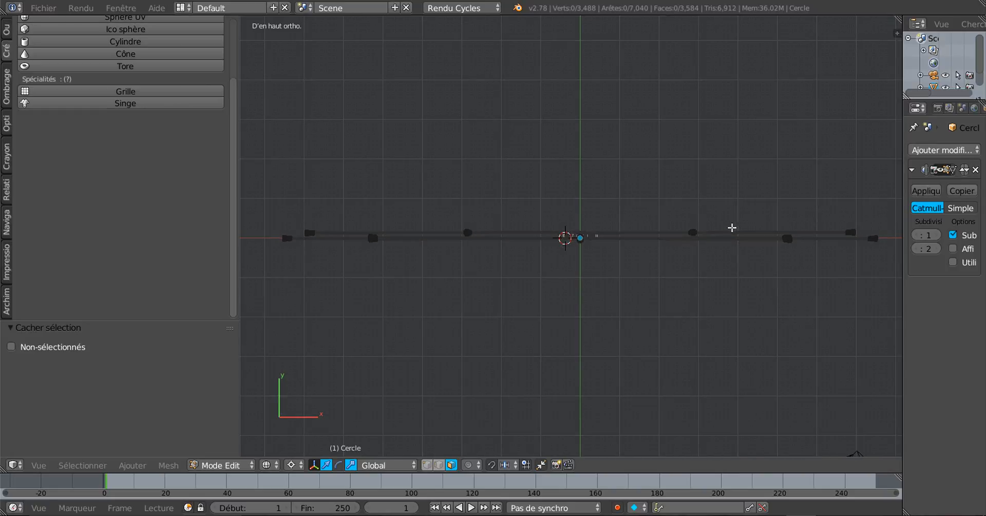
{"action": "middle_click_drag", "start_coordinate": [589, 271], "coordinate": [641, 261], "text": "shift"}
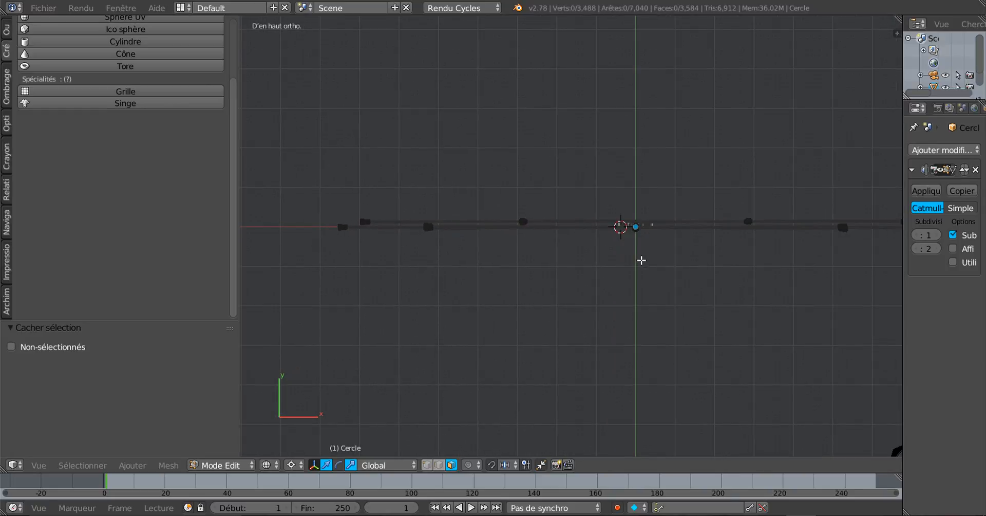
{"action": "scroll", "coordinate": [561, 256], "scroll_direction": "up", "scroll_amount": 2}
{"action": "middle_click_drag", "start_coordinate": [568, 261], "coordinate": [610, 261], "text": "shift"}
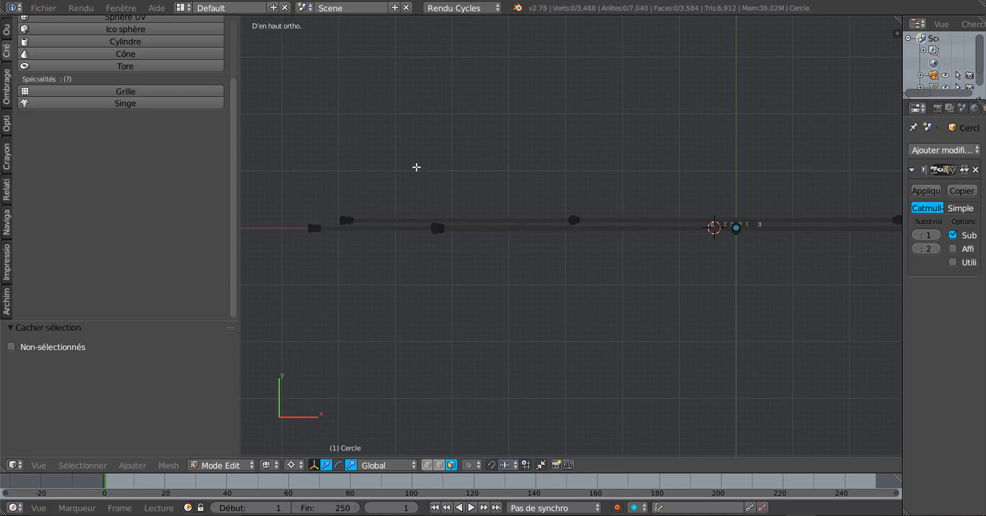
{"action": "key", "text": "c"}
{"action": "left_click", "coordinate": [359, 209]}
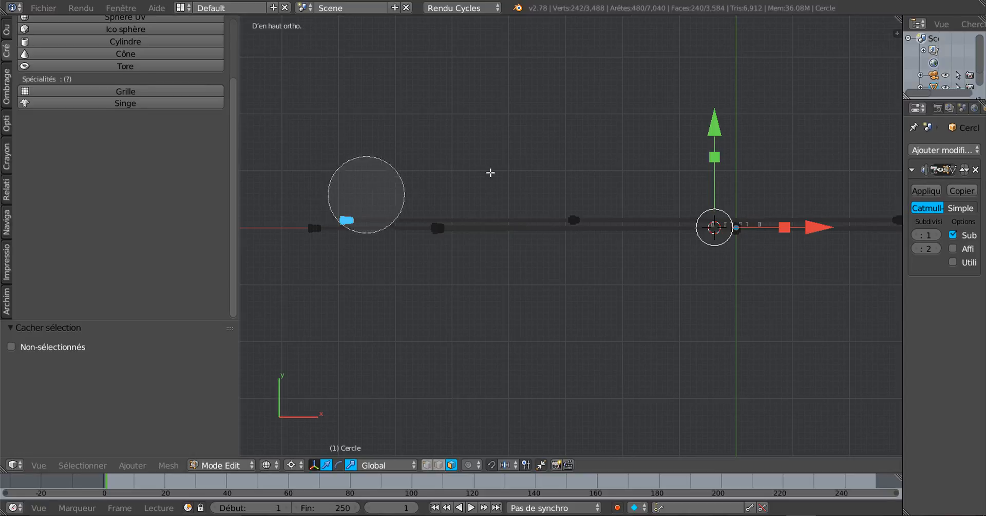
{"action": "left_click", "coordinate": [574, 205]}
{"action": "key", "text": "Escape"}
Add the outer spoke ends of the same offset row on the positive X side to the selection
{"action": "middle_click_drag", "start_coordinate": [603, 286], "coordinate": [429, 270], "text": "shift"}
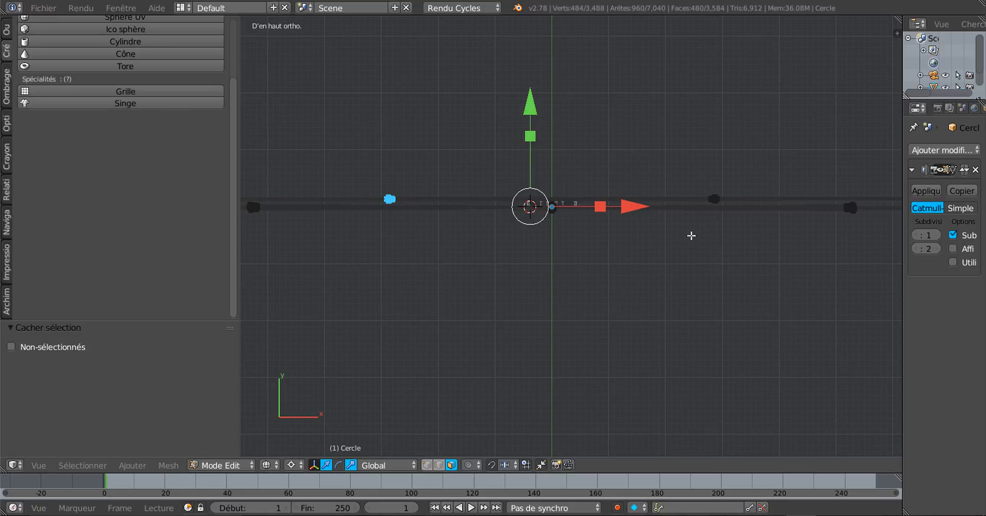
{"action": "key", "text": "c"}
{"action": "left_click", "coordinate": [701, 188]}
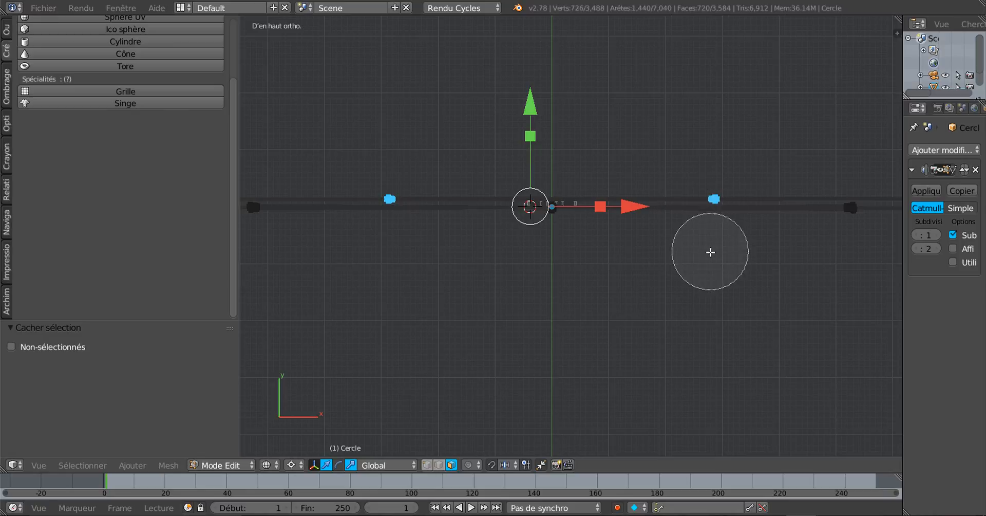
{"action": "key", "text": "Escape"}
{"action": "middle_click_drag", "start_coordinate": [733, 276], "coordinate": [564, 284], "text": "shift"}
{"action": "key", "text": "c"}
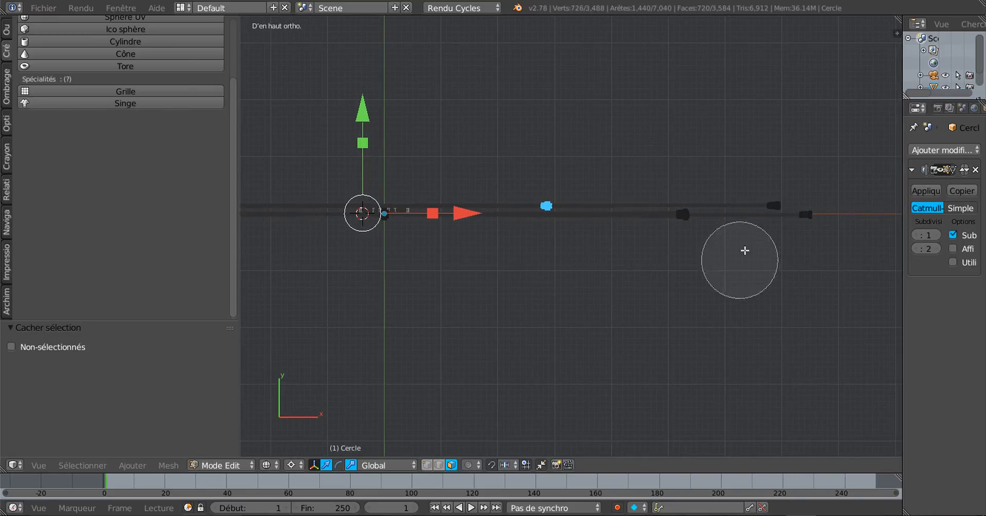
{"action": "left_click", "coordinate": [766, 207]}
{"action": "key", "text": "Escape"}
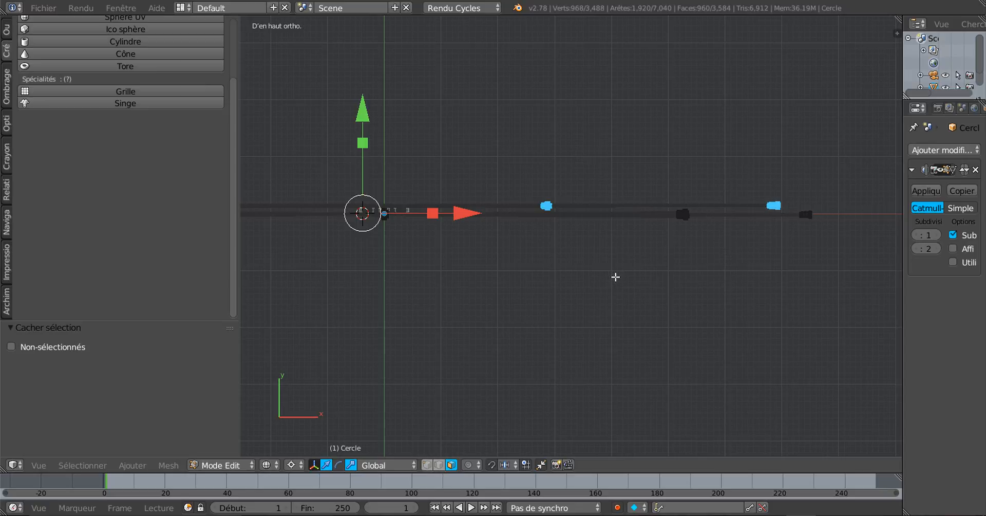
Check the selected spoke ends from the front, and move them -0.172 along Y in line with the other row
{"action": "mouse_move", "coordinate": [611, 275]}
{"action": "middle_mouse_down"}
{"action": "mouse_move", "coordinate": [586, 289]}
{"action": "mouse_move", "coordinate": [586, 279]}
{"action": "middle_mouse_up"}
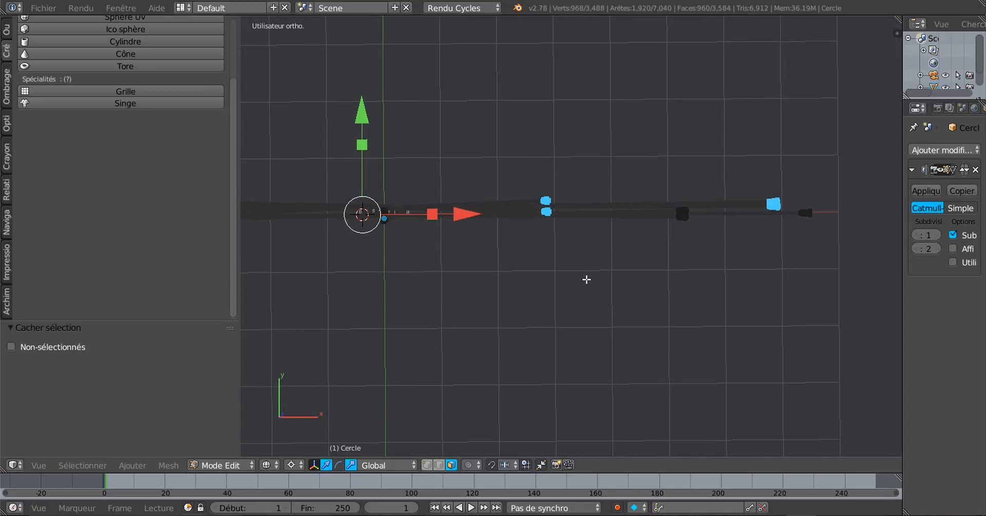
{"action": "key", "text": "KP_1"}
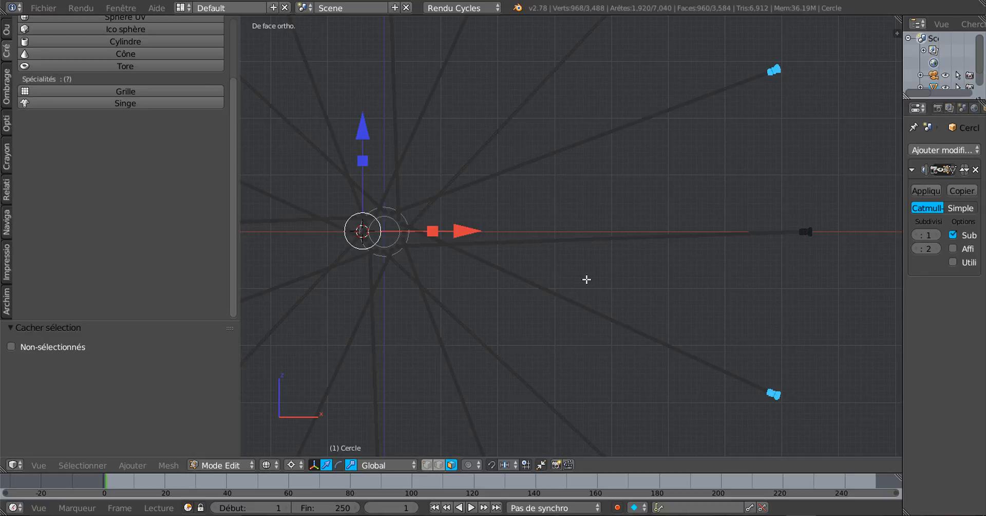
{"action": "key", "text": "KP_7"}
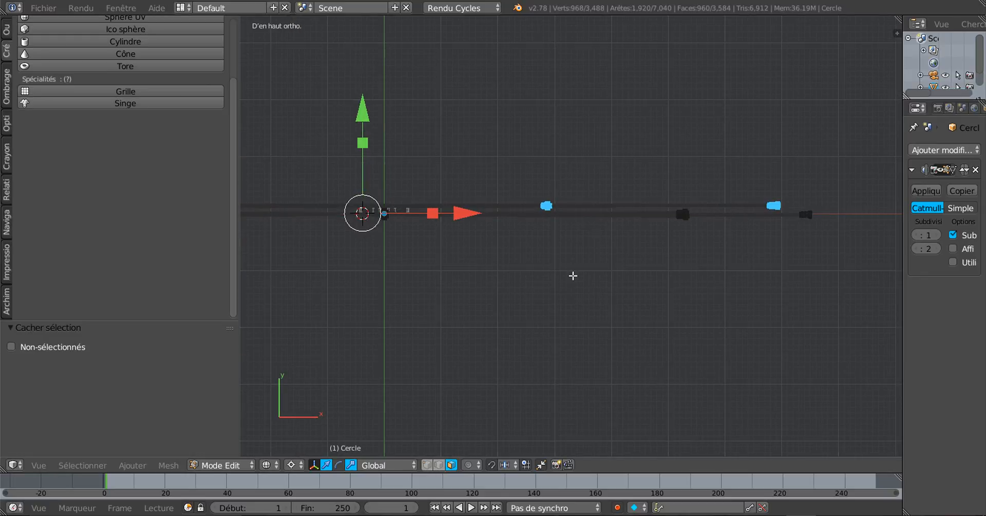
{"action": "middle_click_drag", "start_coordinate": [513, 269], "coordinate": [617, 277], "text": "shift"}
{"action": "scroll", "coordinate": [515, 258], "scroll_direction": "down", "scroll_amount": 4, "text": "ctrl"}
{"action": "scroll", "coordinate": [508, 257], "scroll_direction": "up", "scroll_amount": 5}
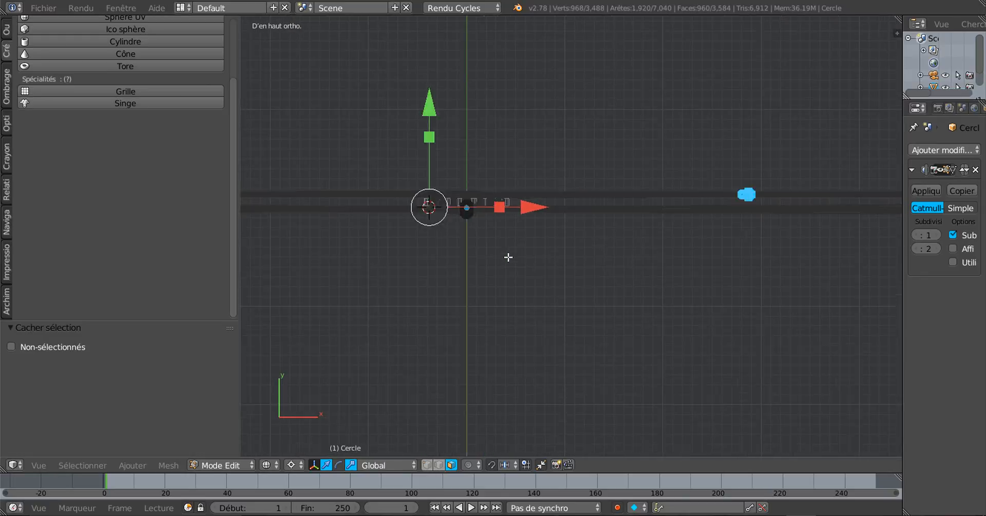
{"action": "scroll", "coordinate": [474, 240], "scroll_direction": "up", "scroll_amount": 1}
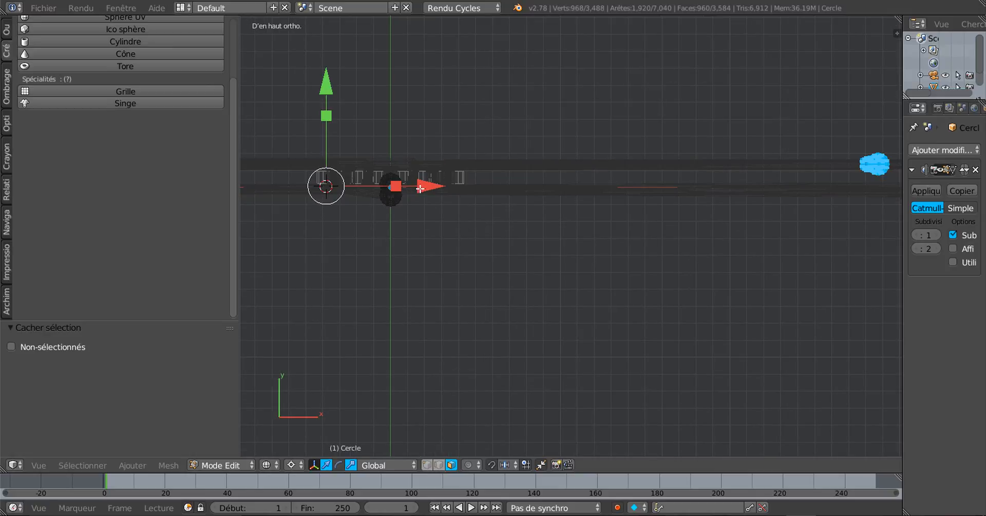
{"action": "scroll", "coordinate": [452, 203], "scroll_direction": "down", "scroll_amount": 8}
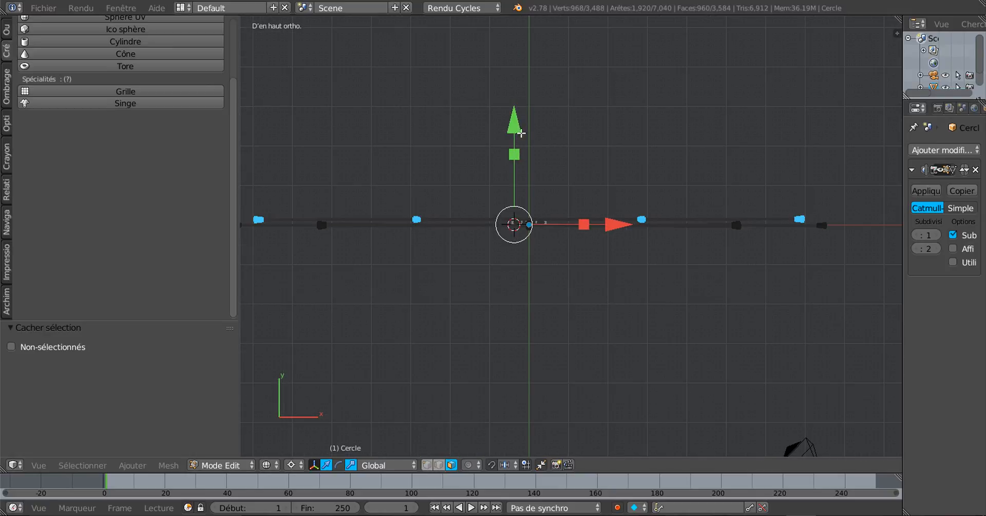
{"action": "left_click_drag", "start_coordinate": [523, 121], "coordinate": [524, 132]}
{"action": "middle_click_drag", "start_coordinate": [786, 267], "coordinate": [742, 287], "text": "shift"}
{"action": "scroll", "coordinate": [657, 287], "scroll_direction": "up", "scroll_amount": 3}
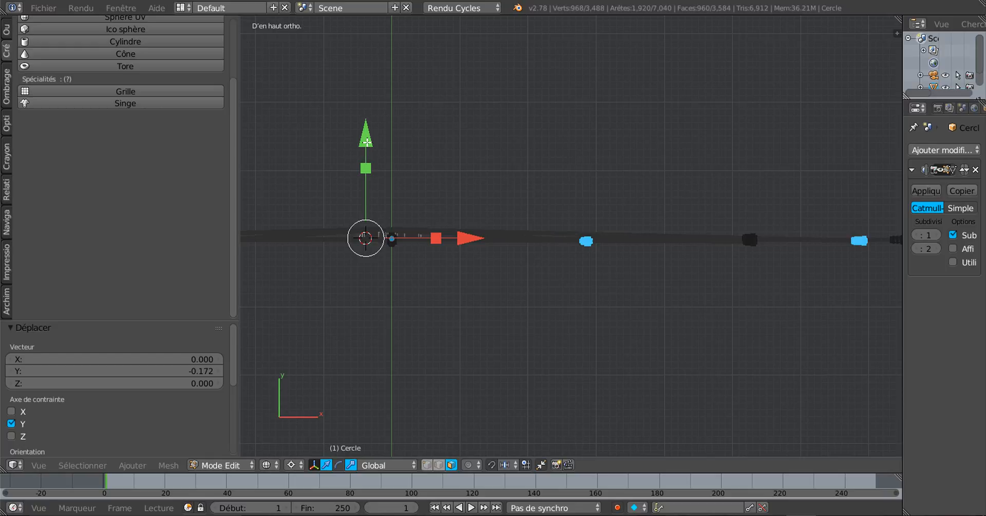
Examine the alignment of the spoke assembly in Object Mode from the top and at slight angles
{"action": "key", "text": "Tab"}
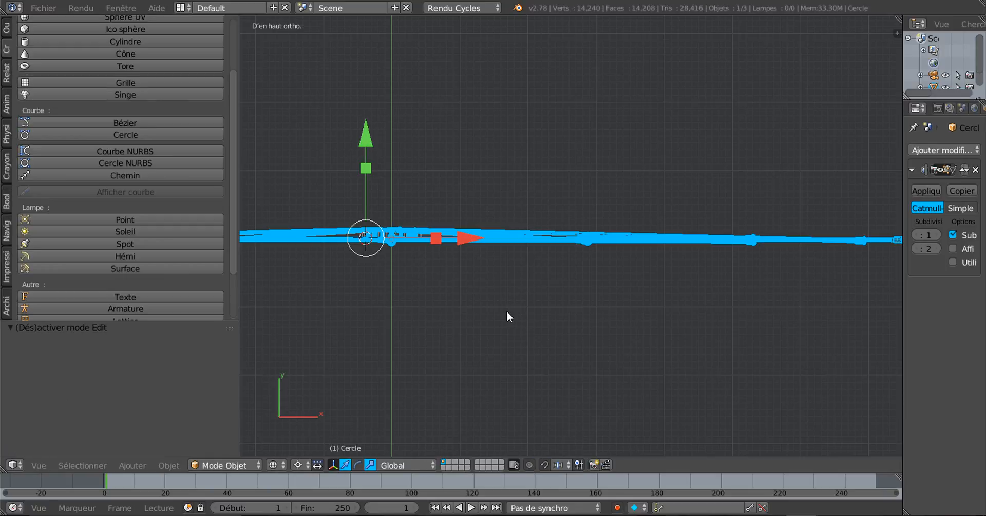
{"action": "scroll", "coordinate": [508, 311], "scroll_direction": "down", "scroll_amount": 4}
{"action": "scroll", "coordinate": [510, 310], "scroll_direction": "up", "scroll_amount": 3}
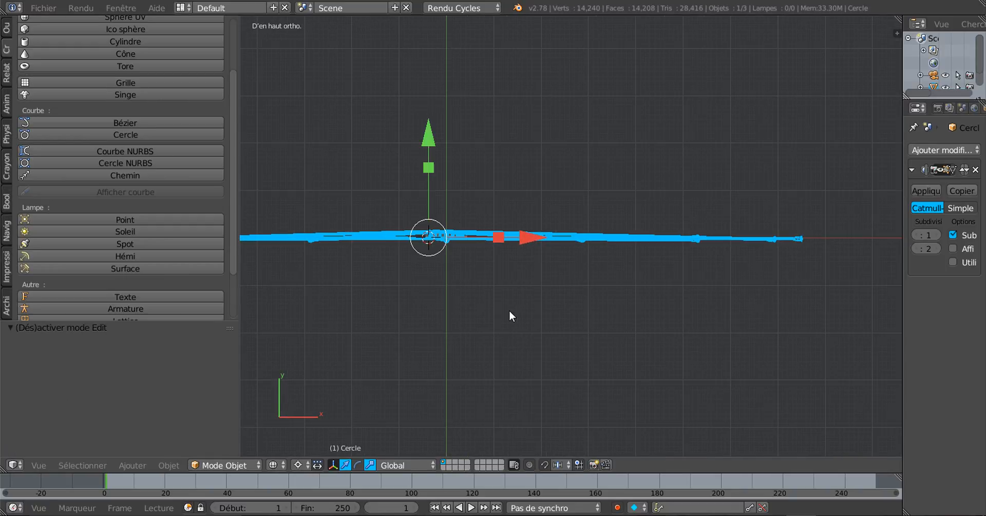
{"action": "scroll", "coordinate": [516, 307], "scroll_direction": "down", "scroll_amount": 2}
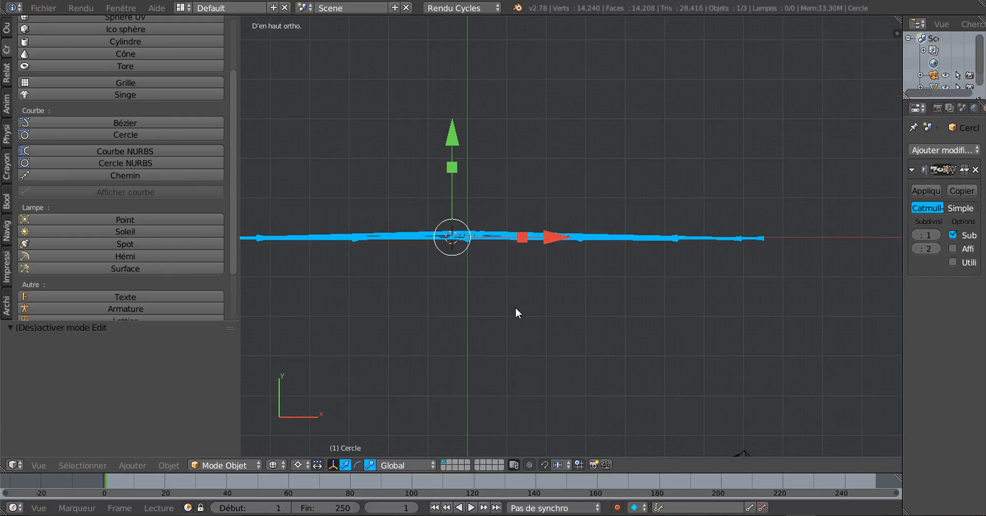
{"action": "mouse_move", "coordinate": [515, 307]}
{"action": "middle_mouse_down"}
{"action": "mouse_move", "coordinate": [516, 325]}
{"action": "mouse_move", "coordinate": [517, 312]}
{"action": "middle_mouse_up"}
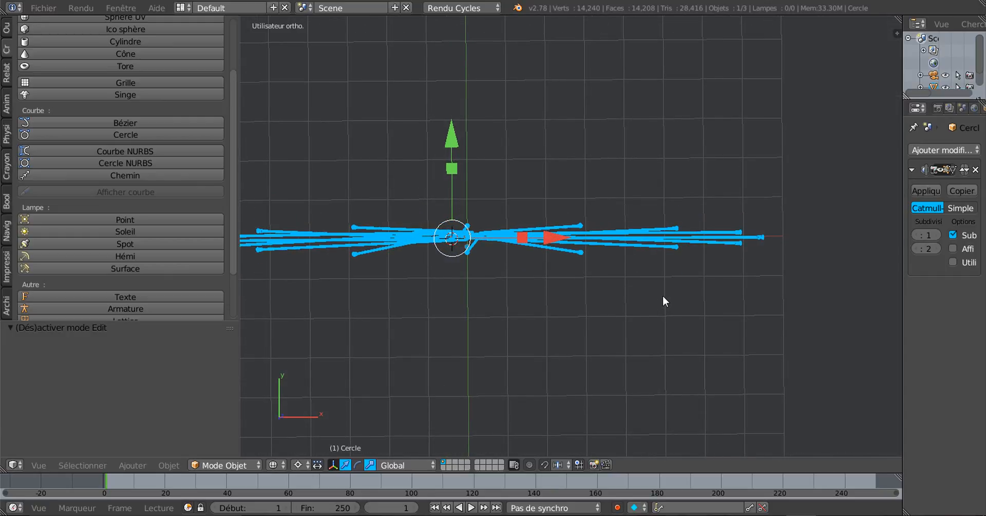
{"action": "middle_click_drag", "start_coordinate": [662, 298], "coordinate": [665, 270]}
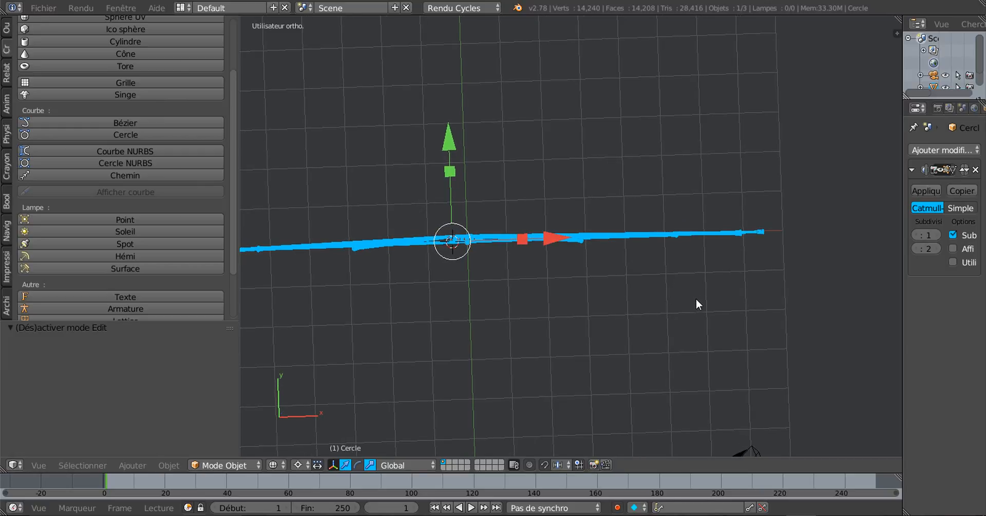
Return to Edit Mode and add all remaining outer spoke ends to the selection with circle select
{"action": "key", "text": "Tab"}
{"action": "middle_click_drag", "start_coordinate": [689, 305], "coordinate": [630, 322]}
{"action": "key", "text": "c"}
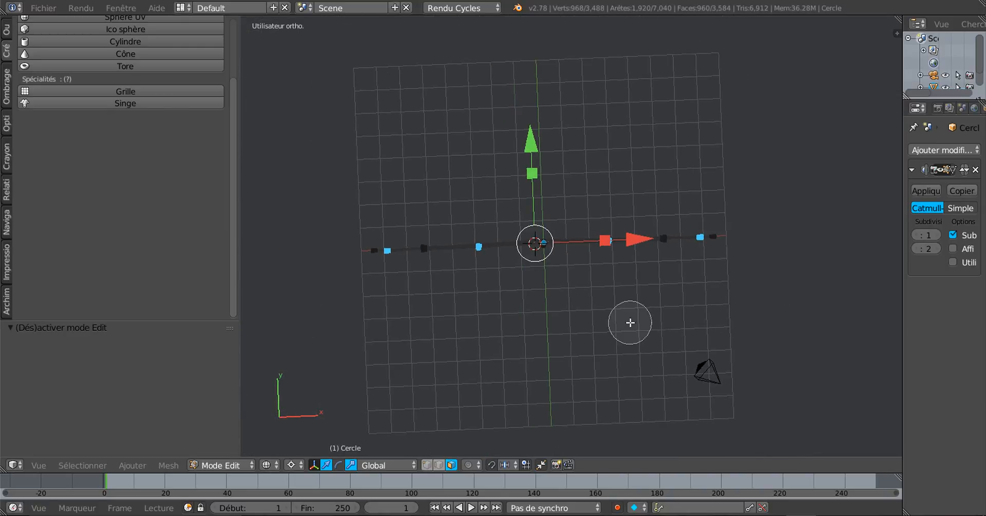
{"action": "mouse_move", "coordinate": [363, 253]}
{"action": "left_mouse_down"}
{"action": "mouse_move", "coordinate": [447, 241]}
{"action": "mouse_move", "coordinate": [744, 238]}
{"action": "left_mouse_up"}
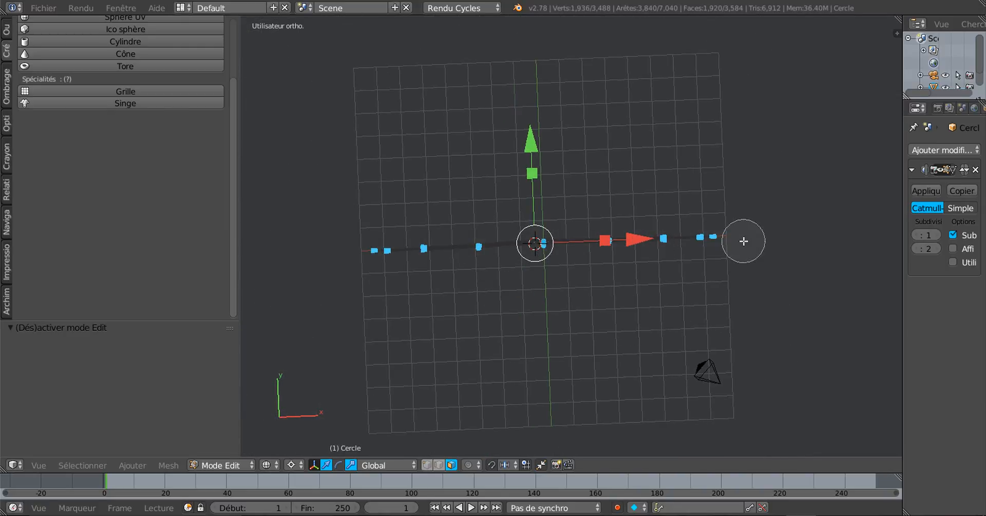
{"action": "right_click", "coordinate": [745, 238]}
In top view, shift all the selected outer spoke ends slightly along Y, and return to Object Mode
{"action": "scroll", "coordinate": [536, 332], "scroll_direction": "up", "scroll_amount": 3}
{"action": "key", "text": "KP_1"}
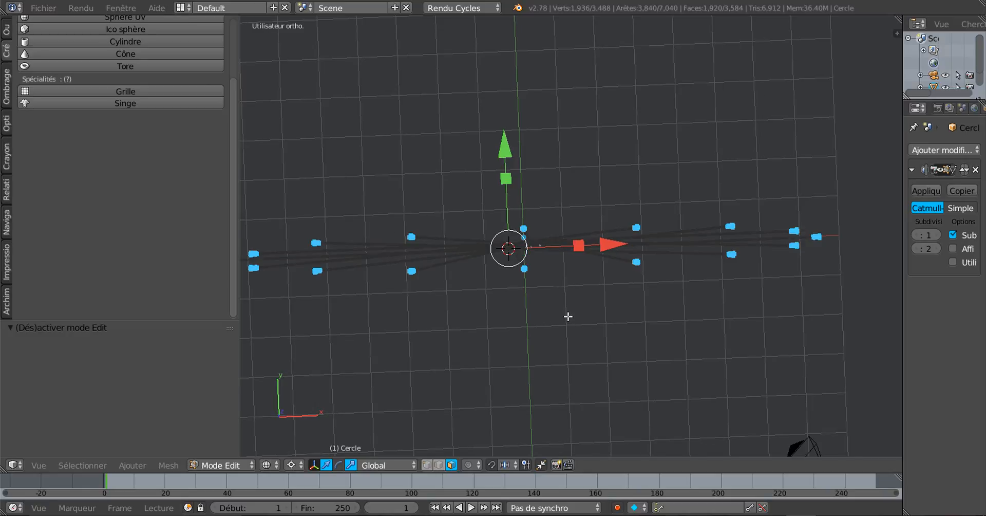
{"action": "key", "text": "KP_7"}
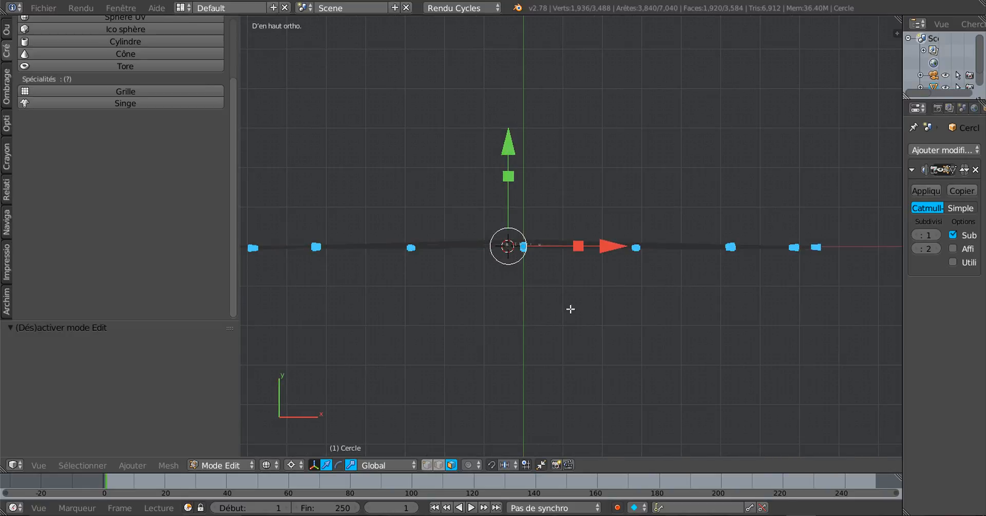
{"action": "scroll", "coordinate": [569, 299], "scroll_direction": "up", "scroll_amount": 3}
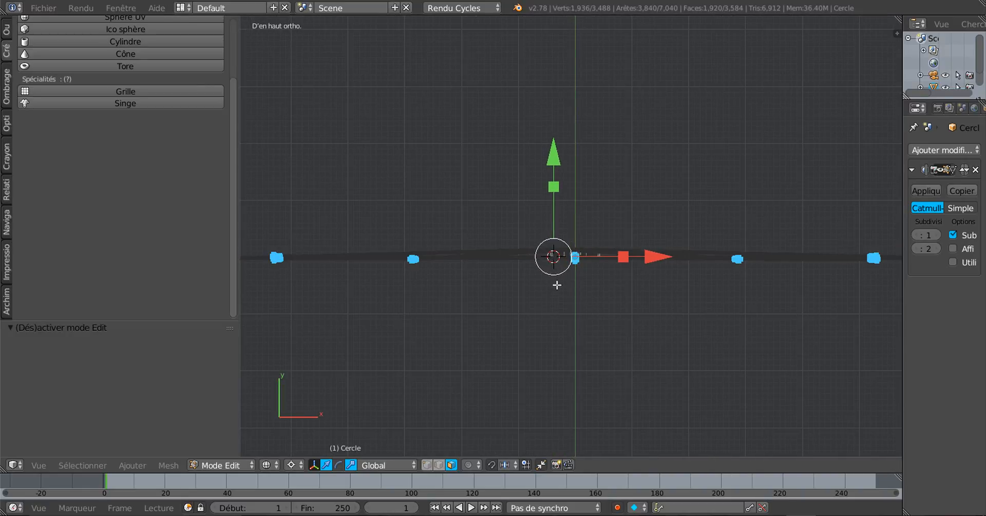
{"action": "left_click_drag", "start_coordinate": [571, 166], "coordinate": [572, 165]}
{"action": "key", "text": "Tab"}
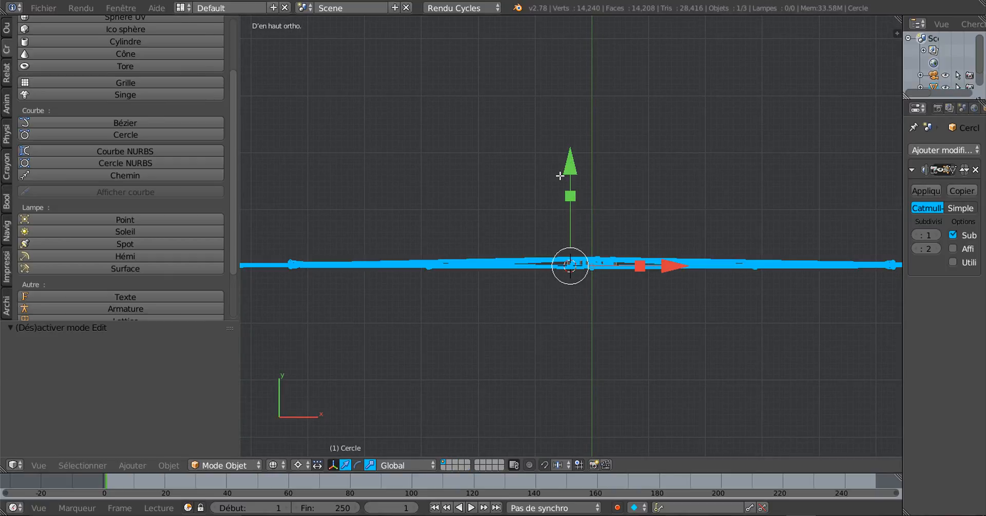
Reveal all hidden spoke geometry in Edit Mode, and return to Object Mode in front view
{"action": "middle_click_drag", "start_coordinate": [561, 175], "coordinate": [683, 251]}
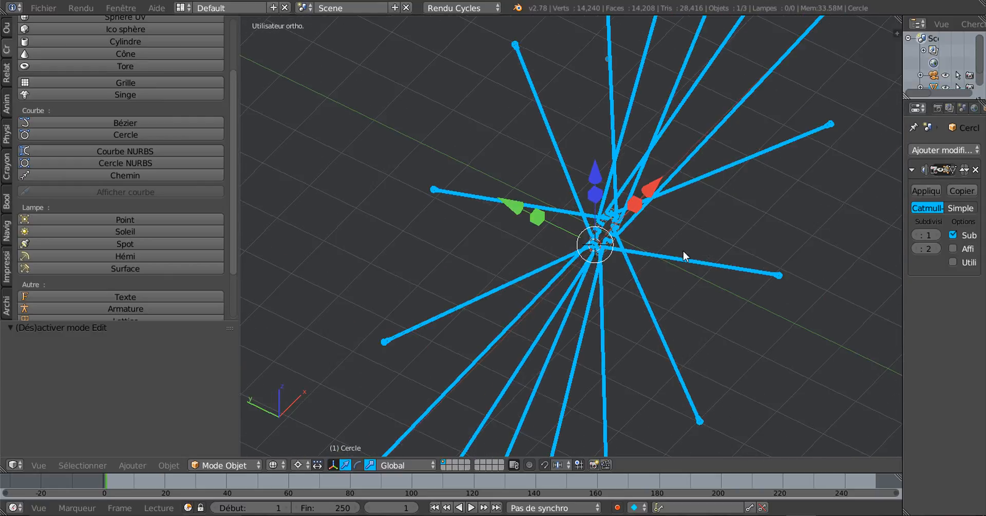
{"action": "key", "text": "Tab"}
{"action": "middle_click_drag", "start_coordinate": [624, 318], "coordinate": [617, 310]}
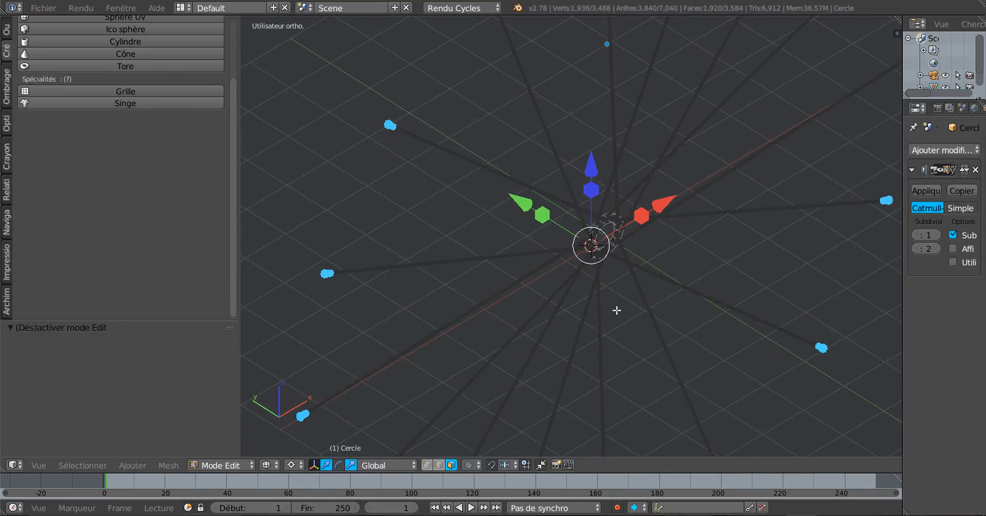
{"action": "scroll", "coordinate": [625, 329], "scroll_direction": "down", "scroll_amount": 1}
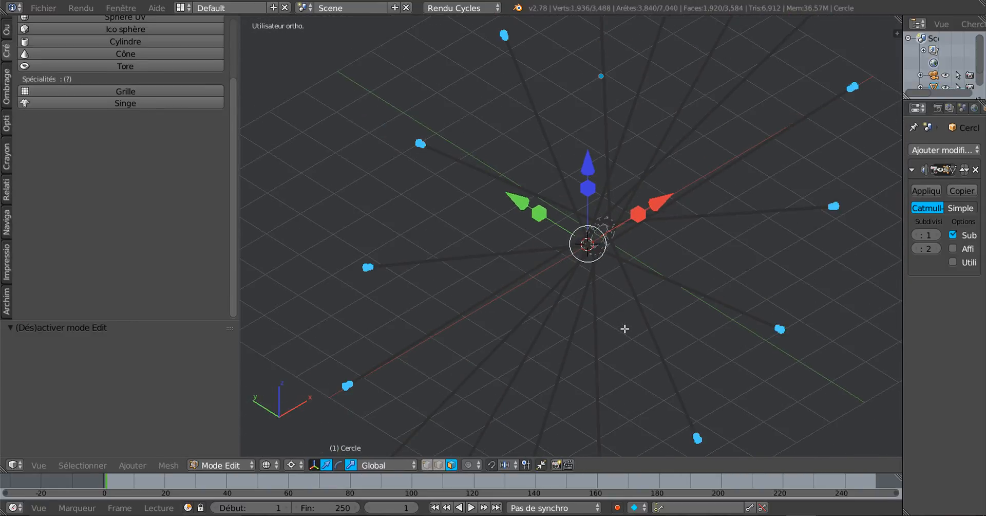
{"action": "middle_click_drag", "start_coordinate": [625, 331], "coordinate": [627, 366]}
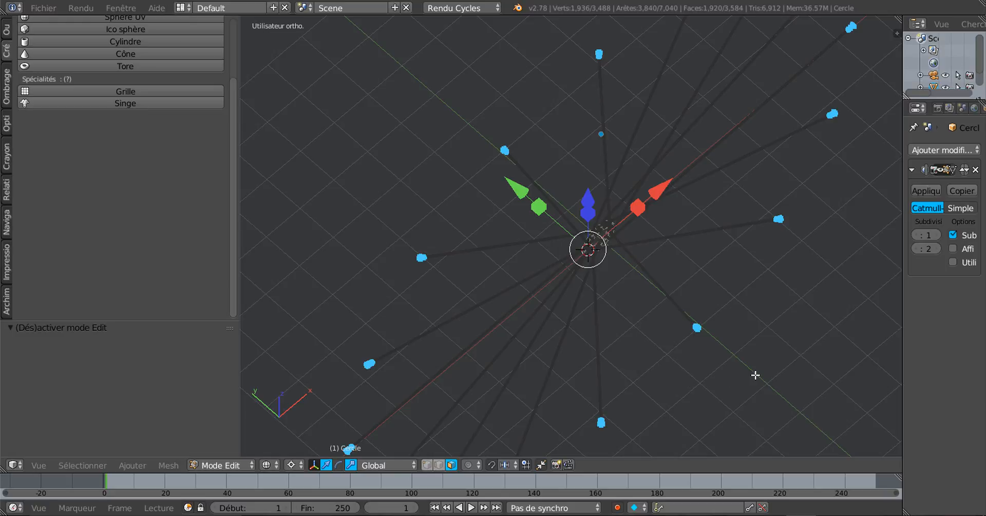
{"action": "key", "text": "alt+h"}
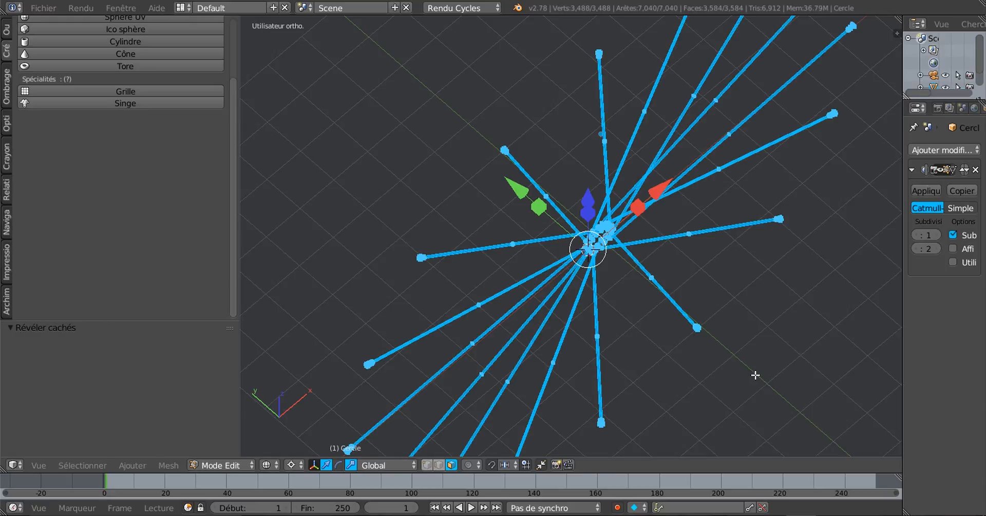
{"action": "key", "text": "Tab"}
{"action": "key", "text": "KP_1"}
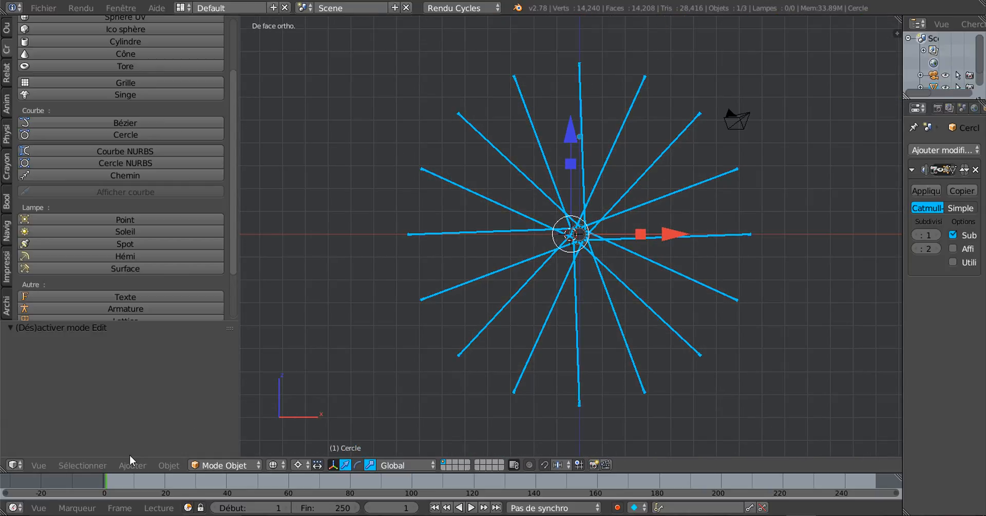
{"action": "scroll", "coordinate": [393, 345], "scroll_direction": "up", "scroll_amount": 1}
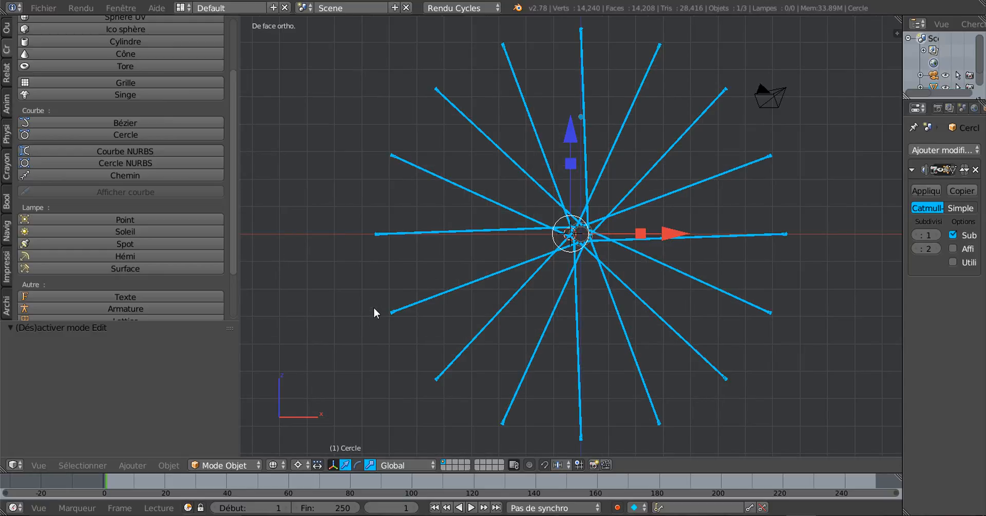
Select the entire spoke mesh in Edit Mode and remove doubles with a merge distance of 0.0001, ending in Object Mode
{"action": "key", "text": "Tab"}
{"action": "key", "text": "a"}
{"action": "key", "text": "a"}
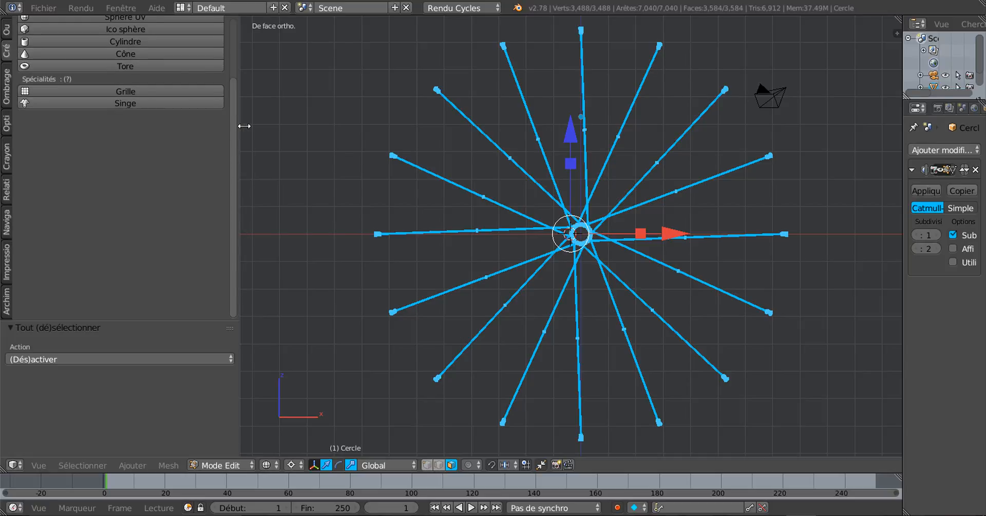
{"action": "left_click_drag", "start_coordinate": [240, 128], "coordinate": [281, 128]}
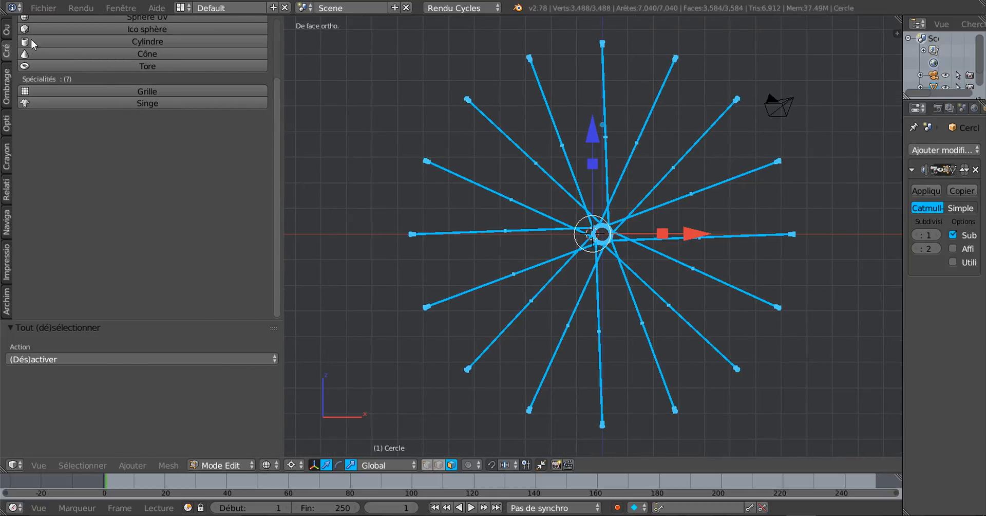
{"action": "scroll", "coordinate": [72, 54], "scroll_direction": "up", "scroll_amount": 4}
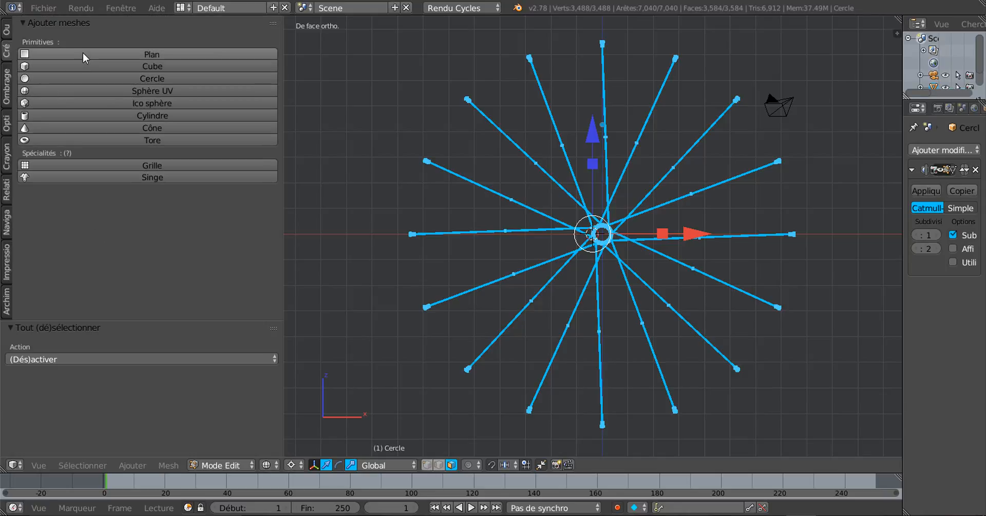
{"action": "left_click", "coordinate": [7, 30]}
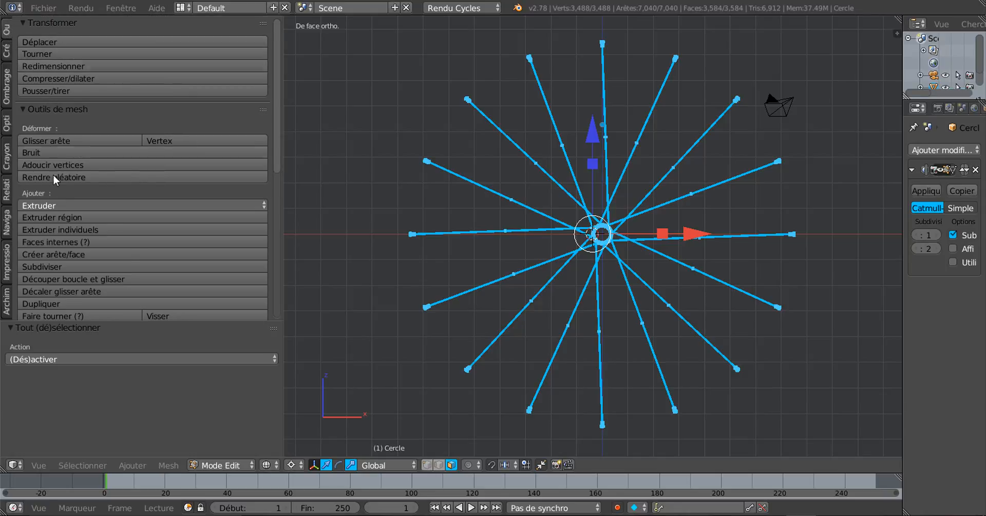
{"action": "scroll", "coordinate": [57, 180], "scroll_direction": "down", "scroll_amount": 6}
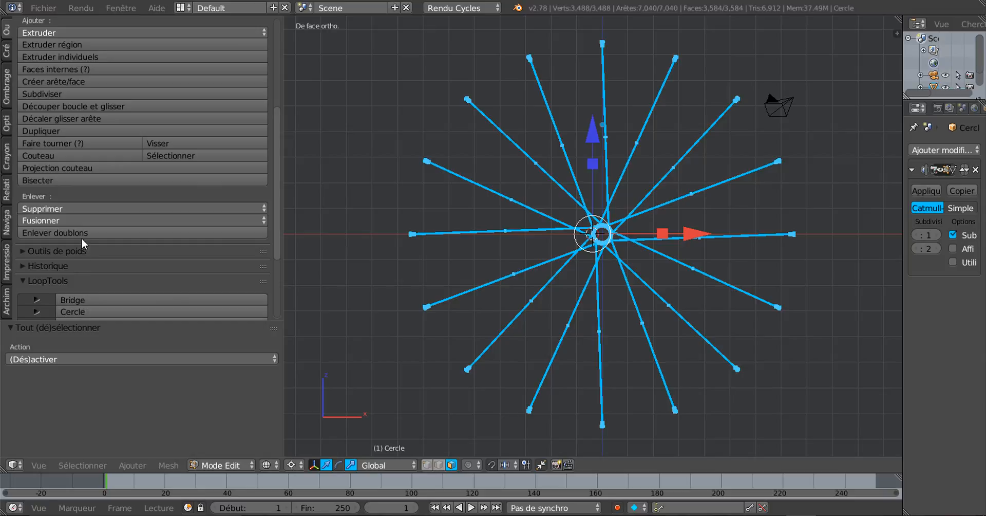
{"action": "left_click", "coordinate": [81, 234]}
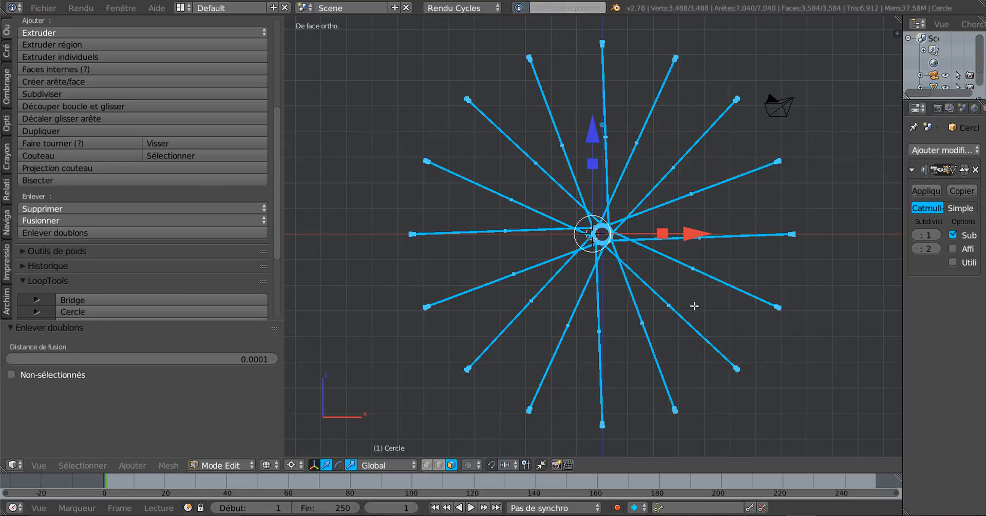
{"action": "scroll", "coordinate": [771, 332], "scroll_direction": "up", "scroll_amount": 3}
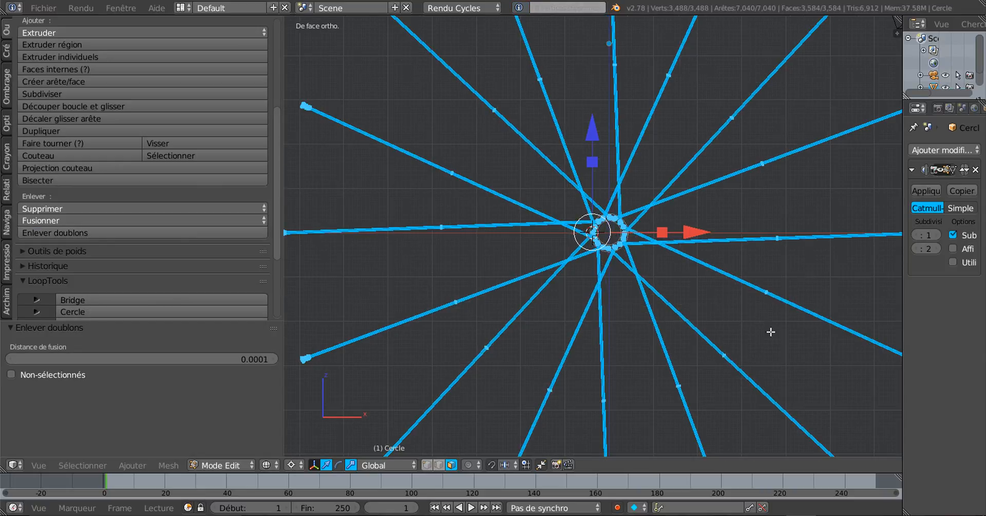
{"action": "scroll", "coordinate": [771, 331], "scroll_direction": "down", "scroll_amount": 2}
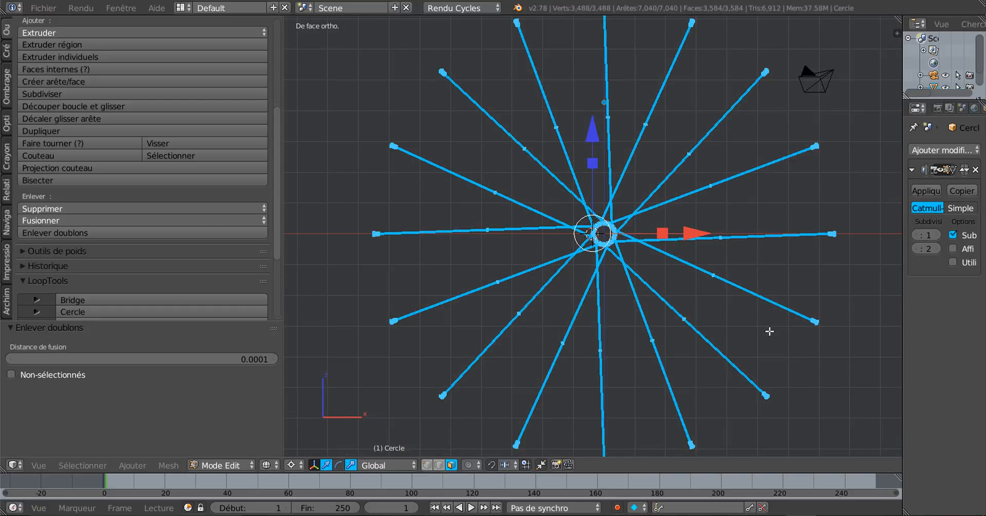
{"action": "key", "text": "Tab"}
{"action": "key", "text": "Tab"}
{"action": "key", "text": "Tab"}
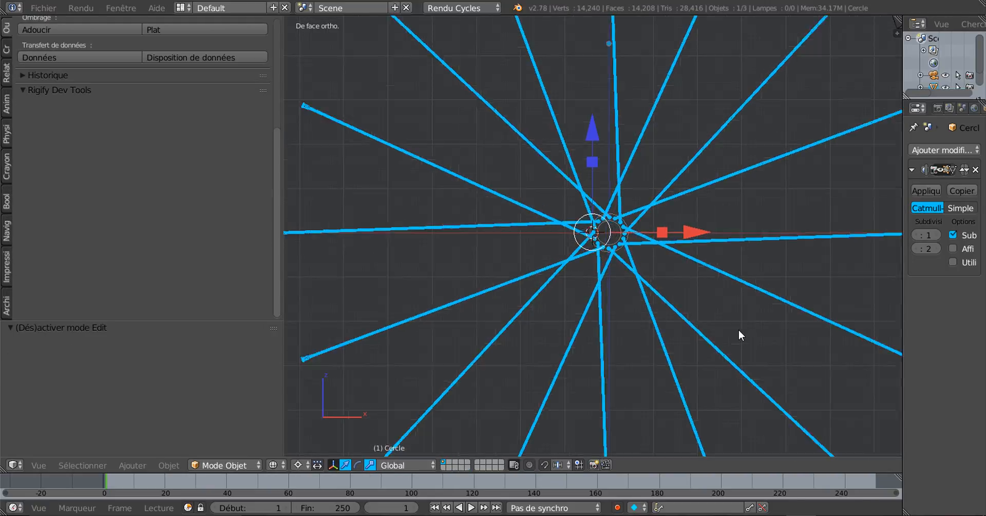
Examine the spoke heads around the hub flange up close in both Edit Mode and Object Mode
{"action": "scroll", "coordinate": [738, 328], "scroll_direction": "up", "scroll_amount": 3}
{"action": "middle_click_drag", "start_coordinate": [737, 329], "coordinate": [660, 342]}
{"action": "scroll", "coordinate": [660, 341], "scroll_direction": "up", "scroll_amount": 6}
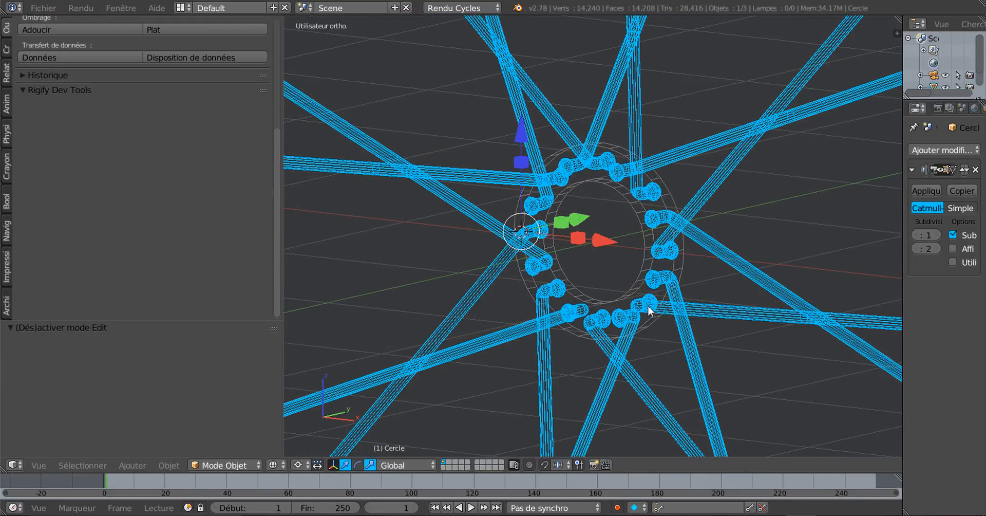
{"action": "key", "text": "Tab"}
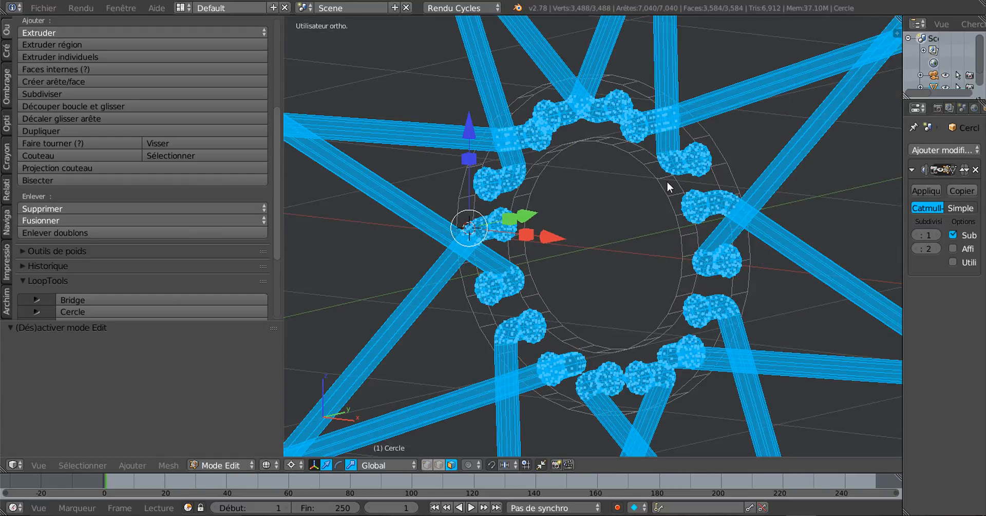
{"action": "key", "text": "Tab"}
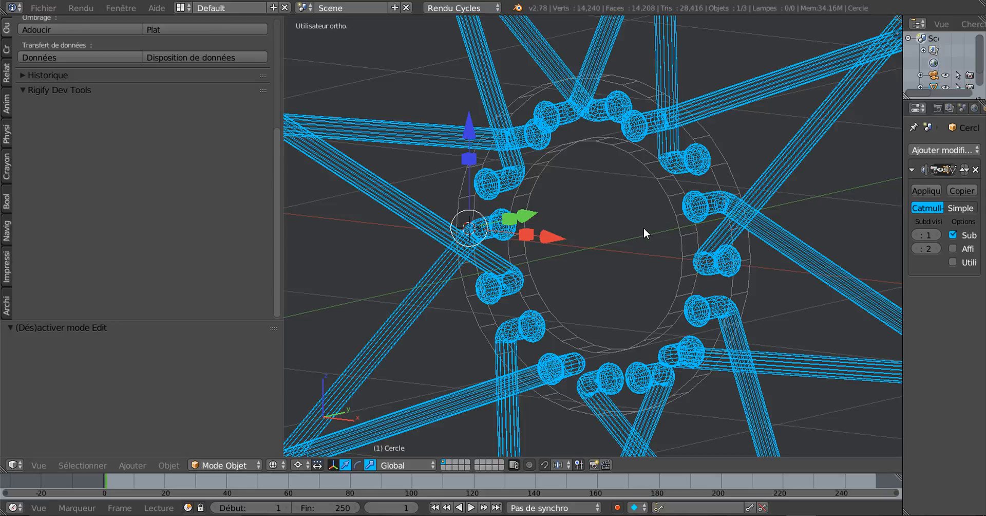
{"action": "key", "text": "alt+h"}
{"action": "key", "text": "Tab"}
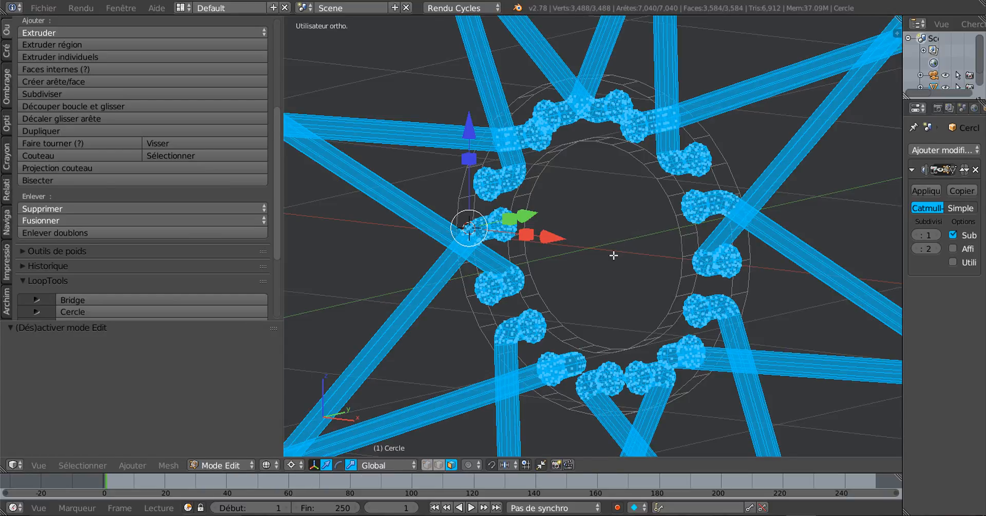
{"action": "key", "text": "Tab"}
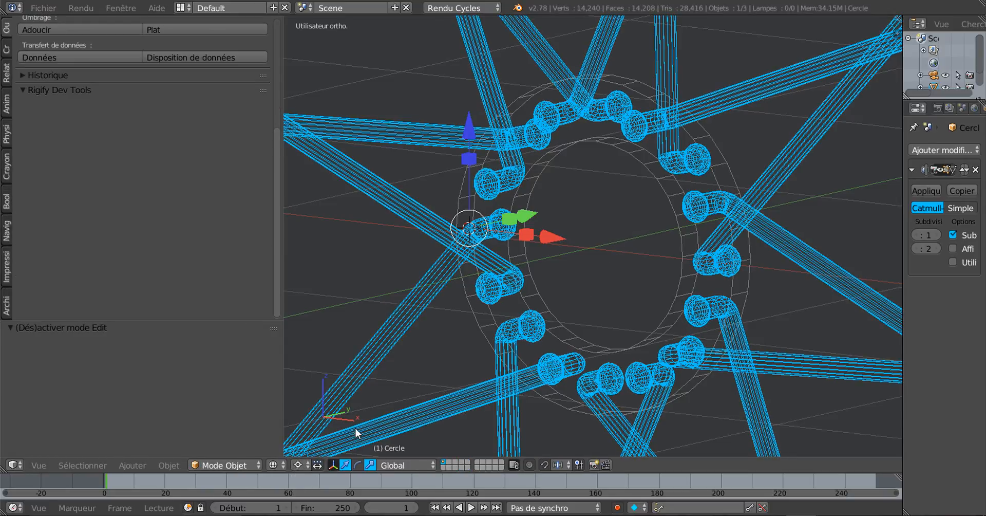
Switch the viewport to solid shading and frame the hub flange with its crossing spokes
{"action": "key", "text": "z"}
{"action": "scroll", "coordinate": [400, 398], "scroll_direction": "down", "scroll_amount": 3}
{"action": "mouse_move", "coordinate": [519, 349]}
{"action": "middle_mouse_down"}
{"action": "mouse_move", "coordinate": [568, 369]}
{"action": "mouse_move", "coordinate": [553, 393]}
{"action": "mouse_move", "coordinate": [478, 390]}
{"action": "mouse_move", "coordinate": [424, 348]}
{"action": "mouse_move", "coordinate": [391, 351]}
{"action": "mouse_move", "coordinate": [375, 324]}
{"action": "mouse_move", "coordinate": [380, 315]}
{"action": "mouse_move", "coordinate": [517, 321]}
{"action": "mouse_move", "coordinate": [578, 338]}
{"action": "middle_mouse_up"}
{"action": "scroll", "coordinate": [577, 338], "scroll_direction": "down", "scroll_amount": 3}
{"action": "scroll", "coordinate": [577, 339], "scroll_direction": "up", "scroll_amount": 2}
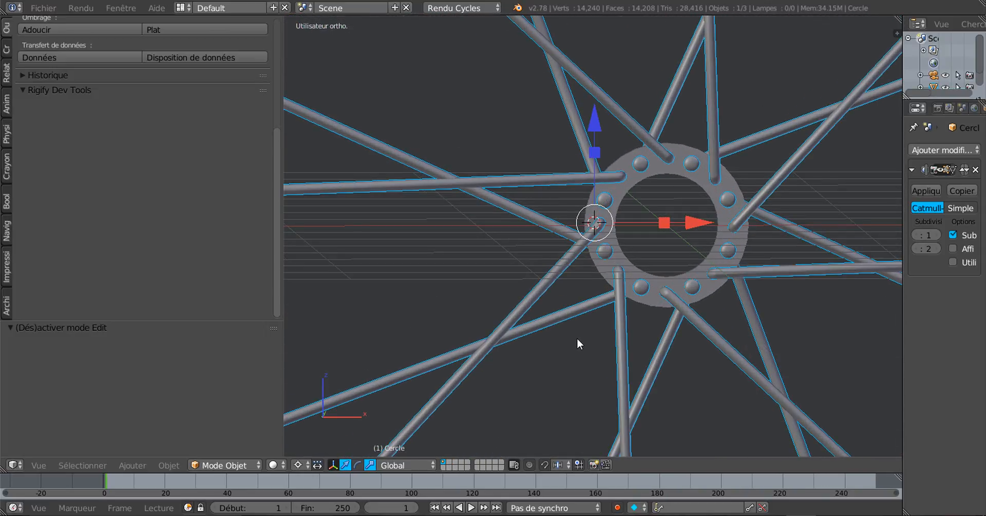
Select the hub flange, add a Subdivision Surface modifier to it, and shade it smooth
{"action": "key", "text": "Tab"}
{"action": "key", "text": "Tab"}
{"action": "right_click", "coordinate": [661, 176]}
{"action": "key", "text": "Tab"}
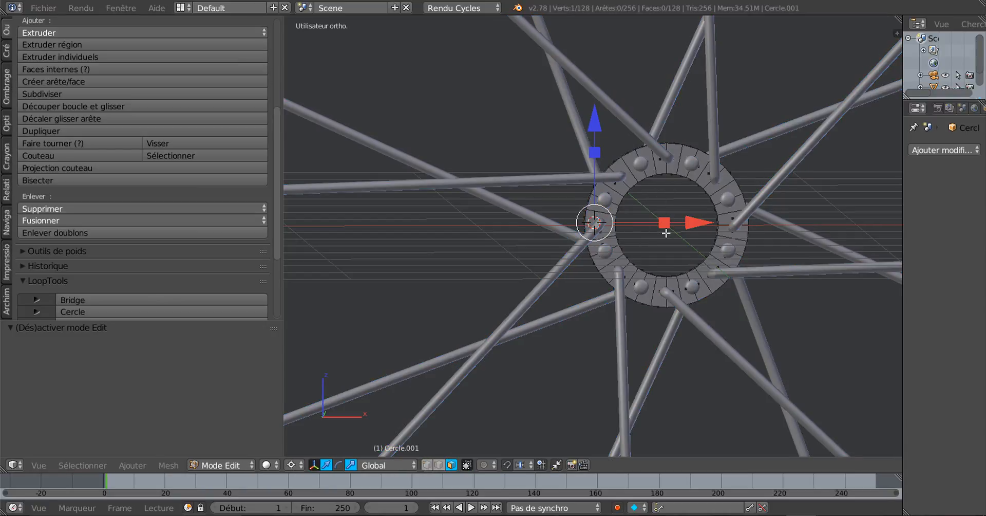
{"action": "scroll", "coordinate": [700, 247], "scroll_direction": "up", "scroll_amount": 4}
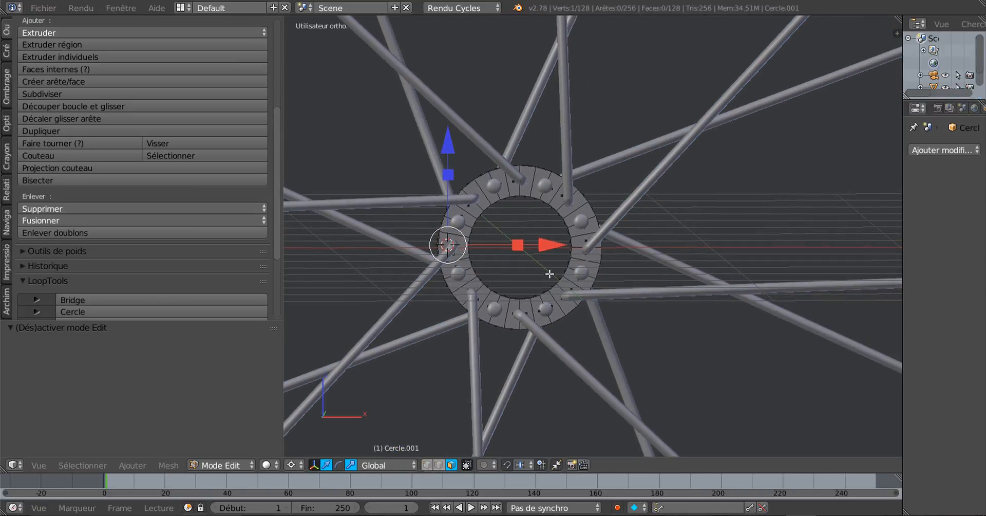
{"action": "middle_click_drag", "start_coordinate": [536, 299], "coordinate": [639, 302]}
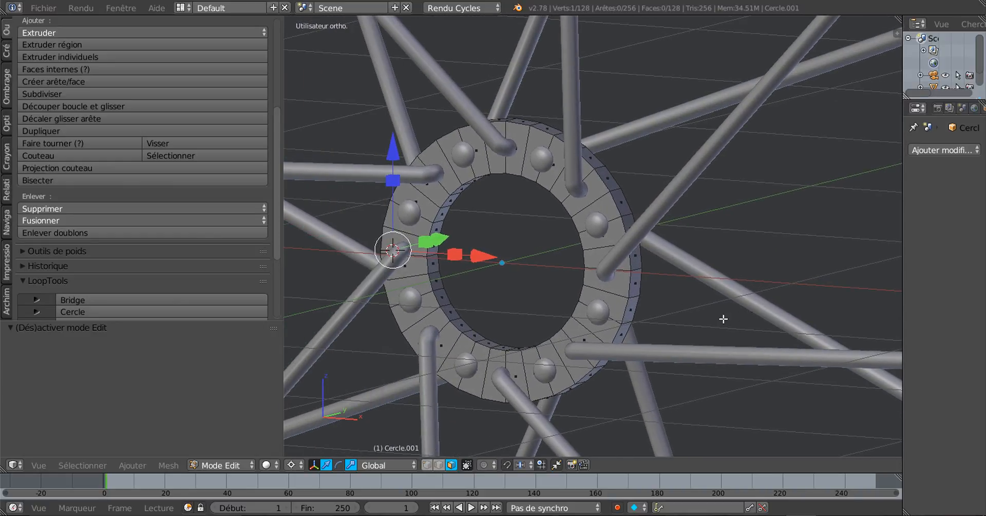
{"action": "key", "text": "Tab"}
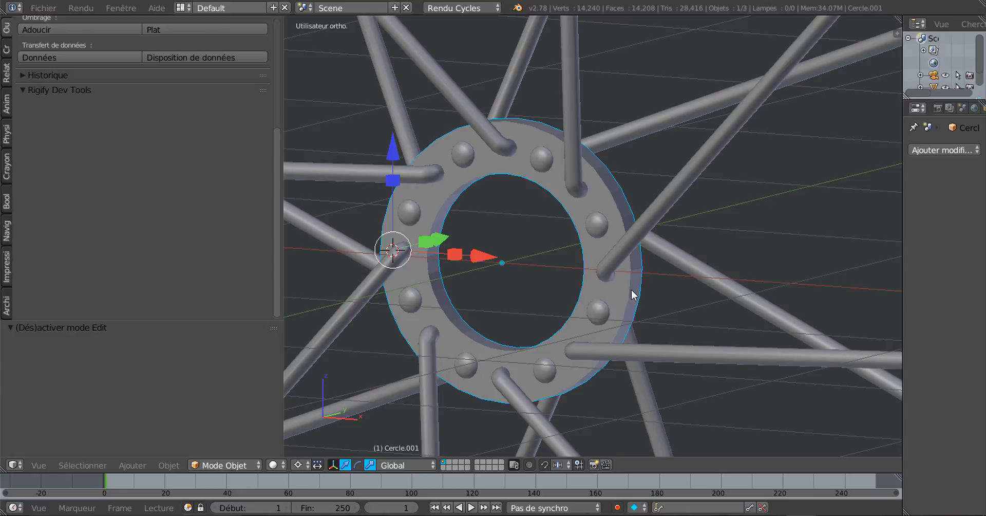
{"action": "left_click_drag", "start_coordinate": [903, 197], "coordinate": [753, 203]}
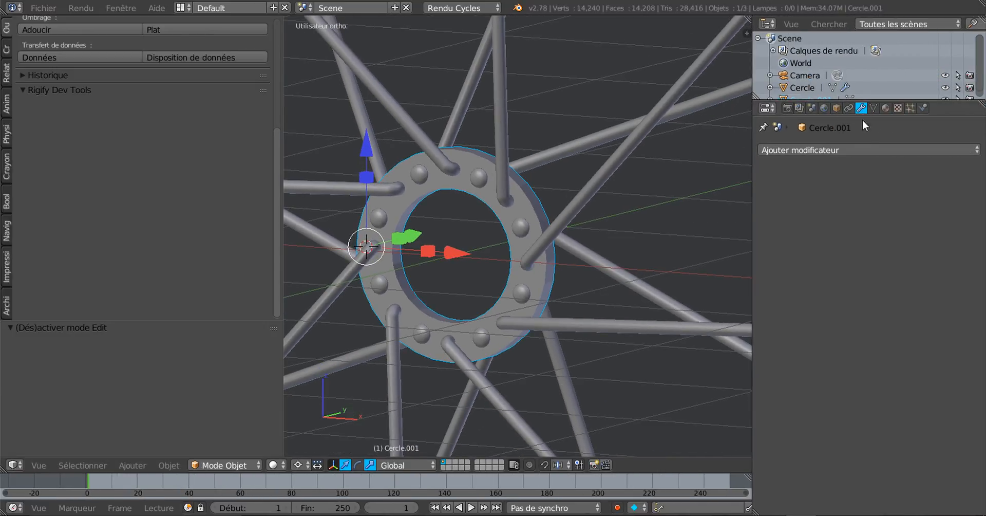
{"action": "left_click", "coordinate": [855, 147]}
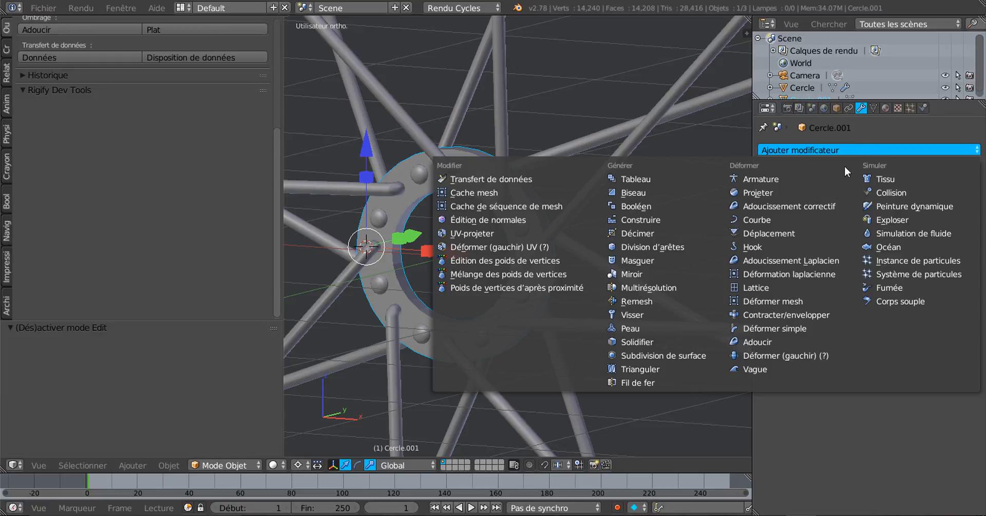
{"action": "left_click", "coordinate": [663, 355]}
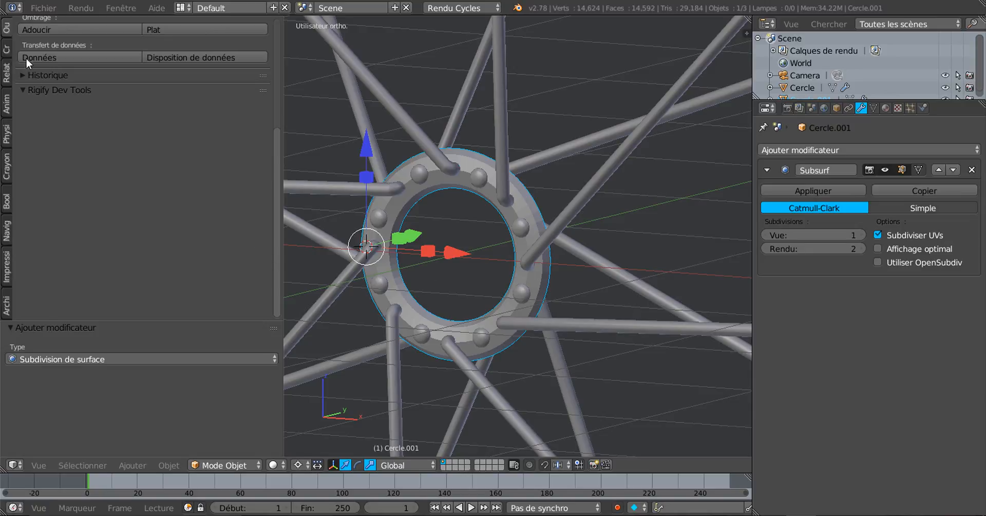
{"action": "scroll", "coordinate": [21, 154], "scroll_direction": "up", "scroll_amount": 8}
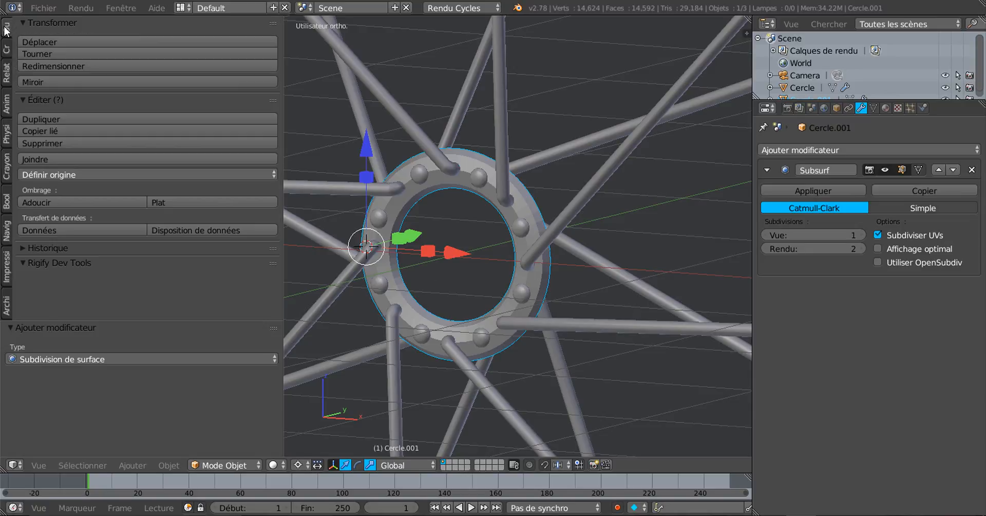
{"action": "left_click", "coordinate": [54, 202]}
Cut one edge loop around the flange's front face in Edit Mode and slide it close to the inner rim
{"action": "scroll", "coordinate": [516, 267], "scroll_direction": "up", "scroll_amount": 2}
{"action": "key", "text": "Tab"}
{"action": "scroll", "coordinate": [545, 259], "scroll_direction": "up", "scroll_amount": 2}
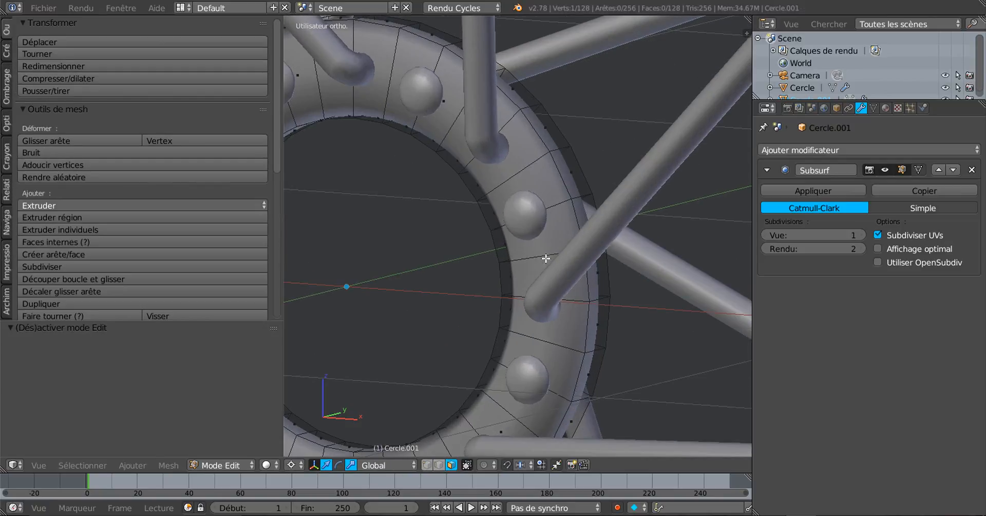
{"action": "scroll", "coordinate": [558, 250], "scroll_direction": "up", "scroll_amount": 1}
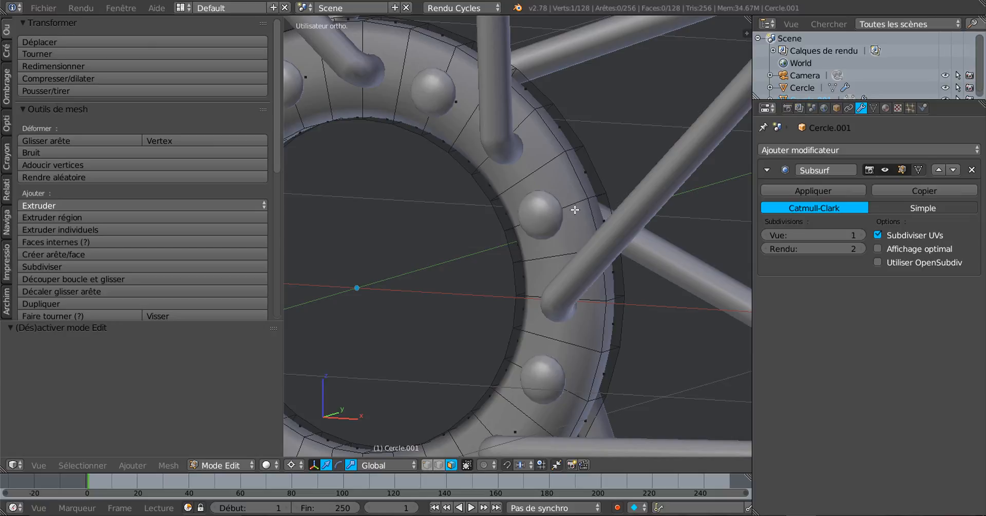
{"action": "key", "text": "ctrl+r"}
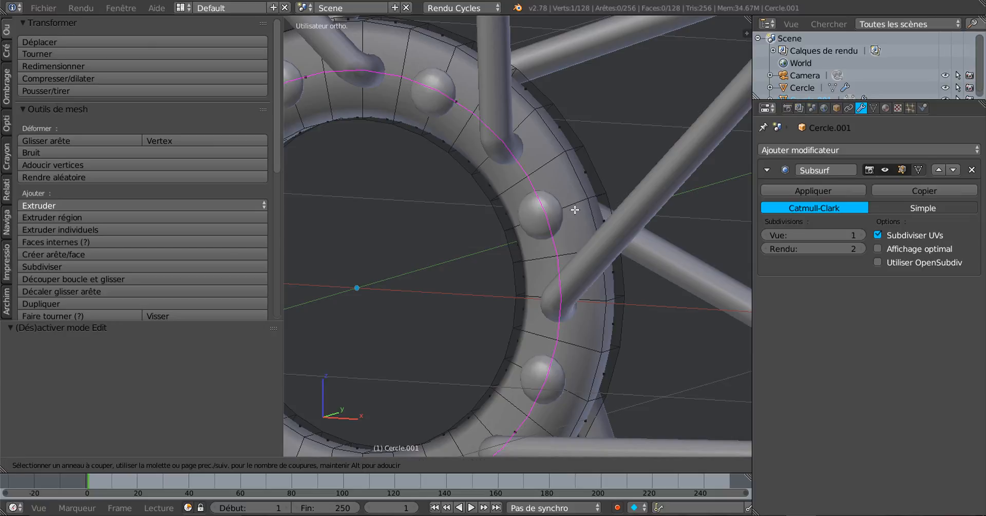
{"action": "left_click", "coordinate": [571, 211]}
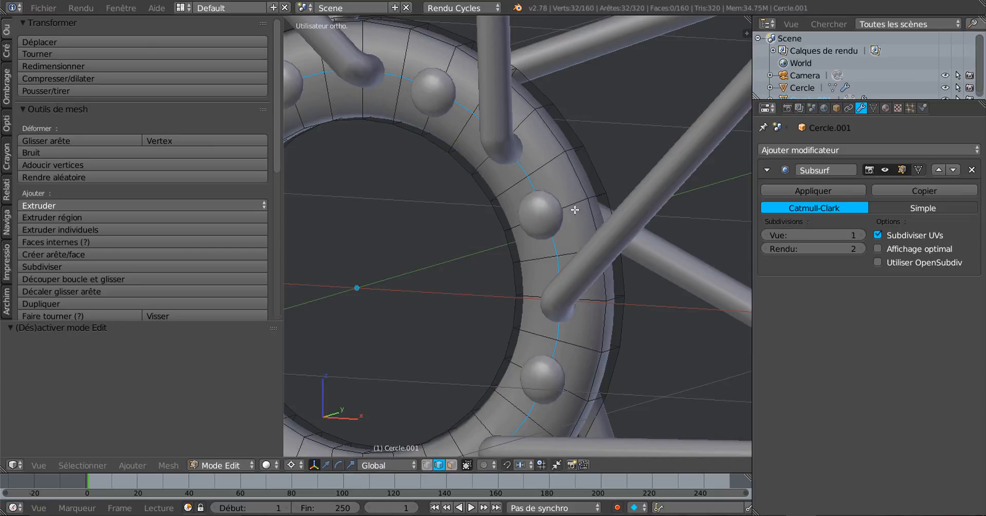
{"action": "left_click", "coordinate": [547, 242]}
{"action": "middle_click_drag", "start_coordinate": [564, 218], "coordinate": [552, 226]}
{"action": "scroll", "coordinate": [552, 226], "scroll_direction": "up", "scroll_amount": 2}
{"action": "scroll", "coordinate": [552, 224], "scroll_direction": "down", "scroll_amount": 1}
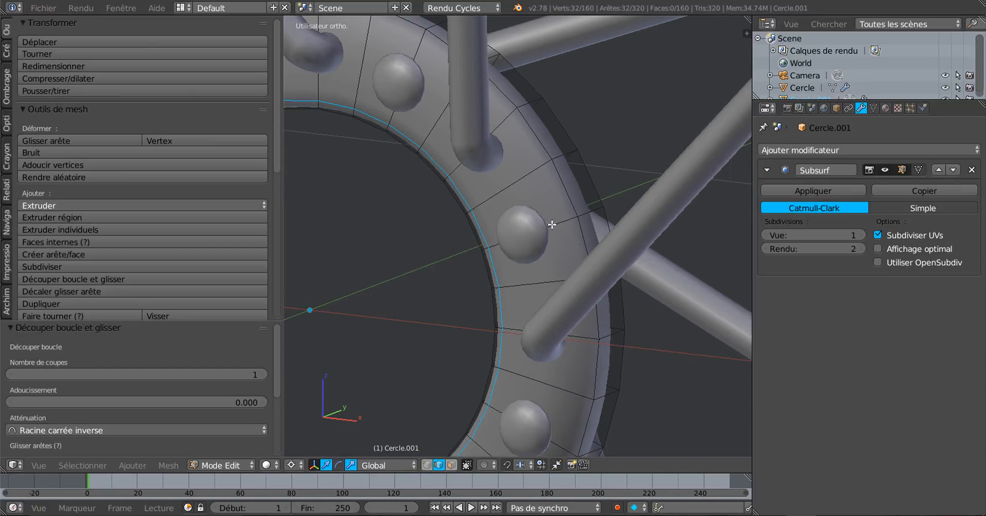
Cut an edge loop around the flange's front face and slide it close to the outer rim, with a factor of about 0.876
{"action": "scroll", "coordinate": [552, 225], "scroll_direction": "down", "scroll_amount": 2}
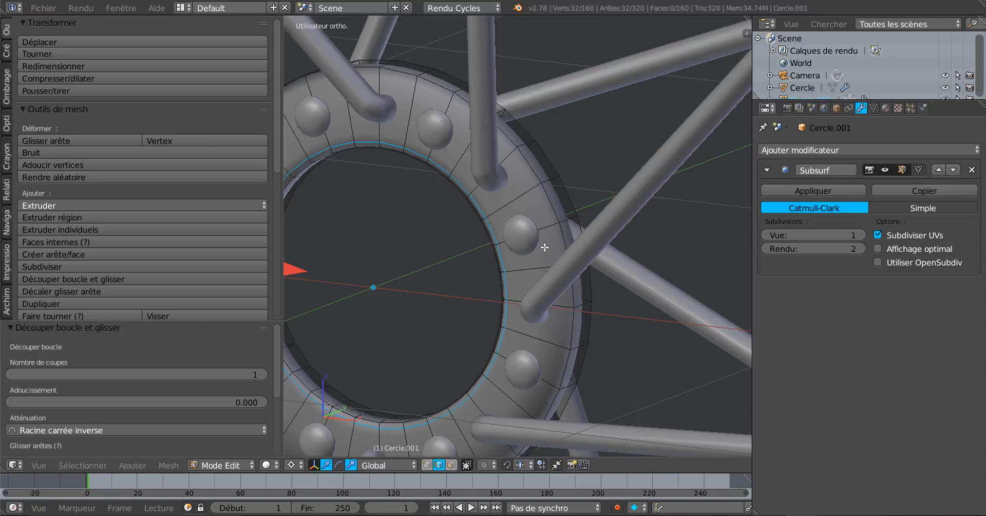
{"action": "key", "text": "Tab"}
{"action": "scroll", "coordinate": [551, 244], "scroll_direction": "up", "scroll_amount": 1}
{"action": "key", "text": "Tab"}
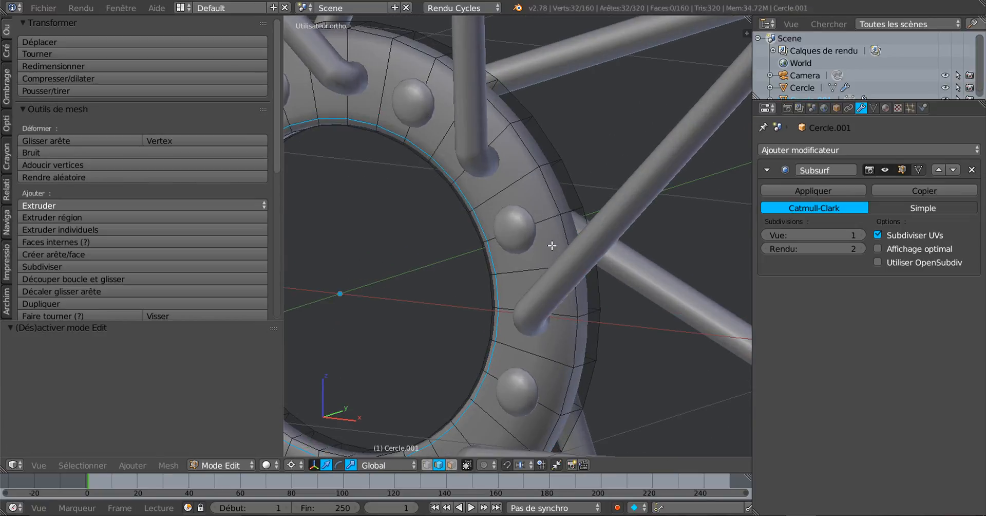
{"action": "scroll", "coordinate": [552, 245], "scroll_direction": "up", "scroll_amount": 1}
{"action": "left_click", "coordinate": [554, 215]}
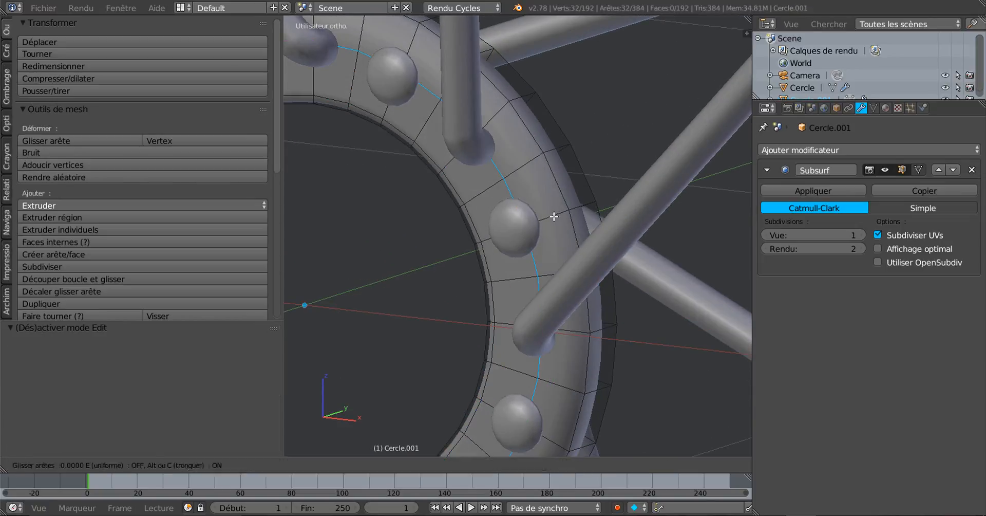
{"action": "right_click", "coordinate": [560, 213]}
{"action": "key", "text": "g"}
{"action": "key", "text": "g"}
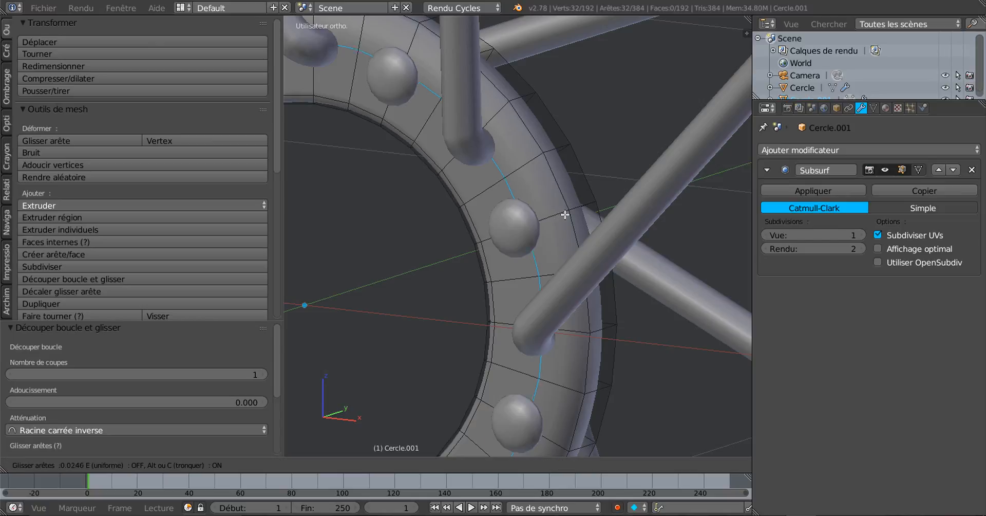
{"action": "left_click", "coordinate": [596, 200]}
Cut two edge loops around the flange's back face, one close to the outer rim and one close to the inner rim
{"action": "middle_click_drag", "start_coordinate": [596, 200], "coordinate": [430, 279]}
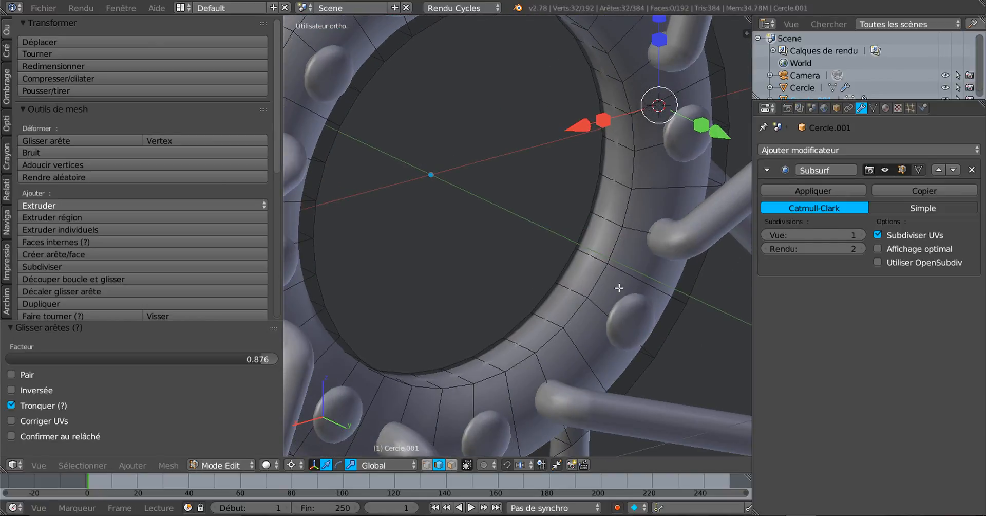
{"action": "key", "text": "ctrl+r"}
{"action": "left_click", "coordinate": [657, 278]}
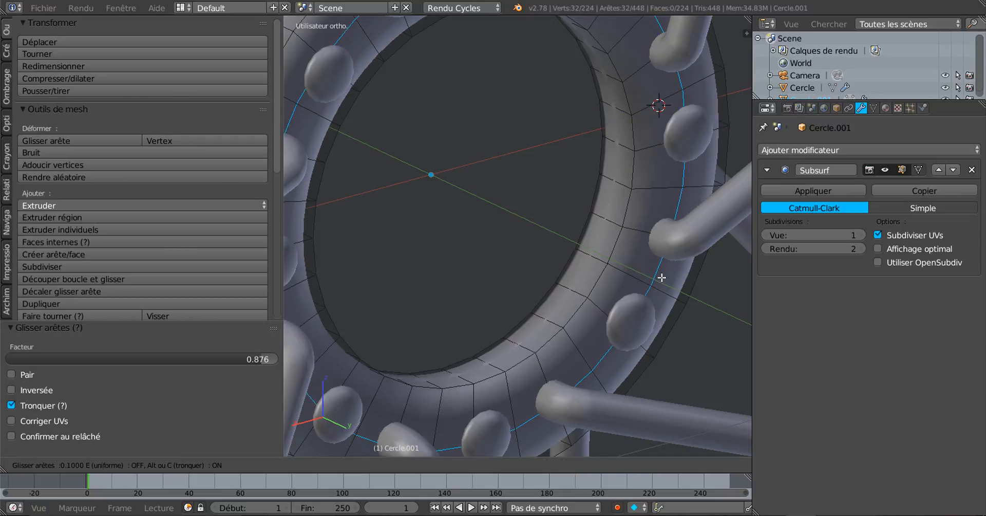
{"action": "left_click", "coordinate": [690, 286]}
{"action": "key", "text": "ctrl+r"}
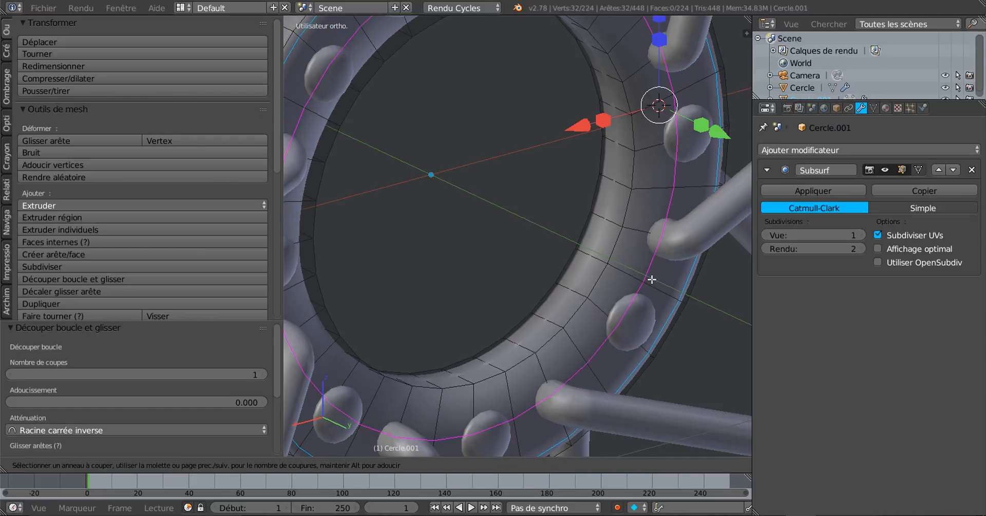
{"action": "left_click", "coordinate": [651, 279]}
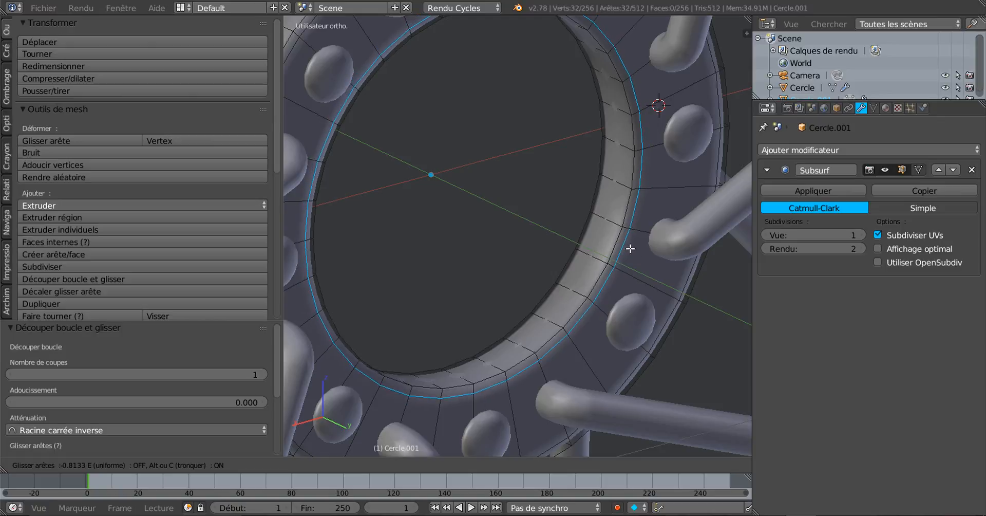
{"action": "left_click", "coordinate": [627, 248]}
Examine the smoothed flange among the spokes in Object Mode, from a distance and closer up
{"action": "middle_click_drag", "start_coordinate": [469, 314], "coordinate": [577, 324]}
{"action": "scroll", "coordinate": [661, 303], "scroll_direction": "down", "scroll_amount": 5}
{"action": "key", "text": "Tab"}
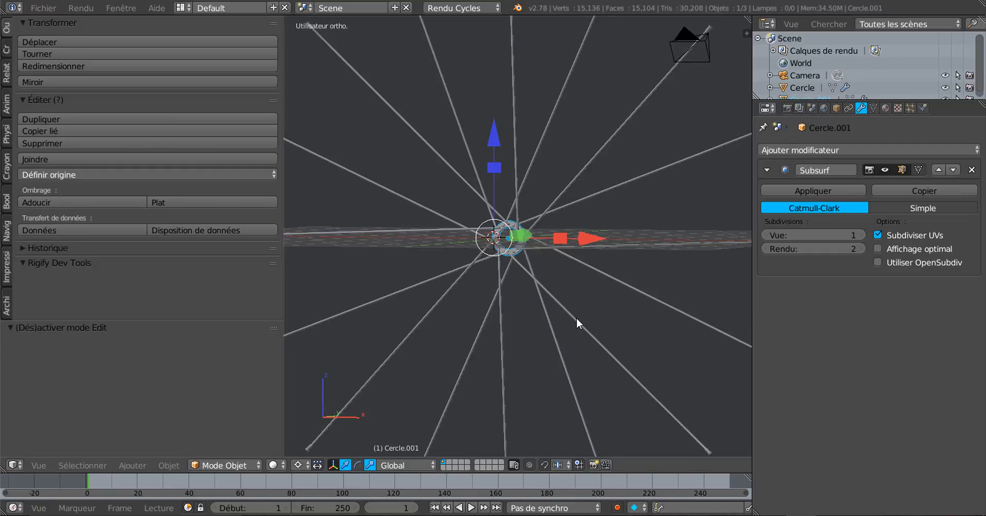
{"action": "middle_click_drag", "start_coordinate": [594, 318], "coordinate": [605, 355]}
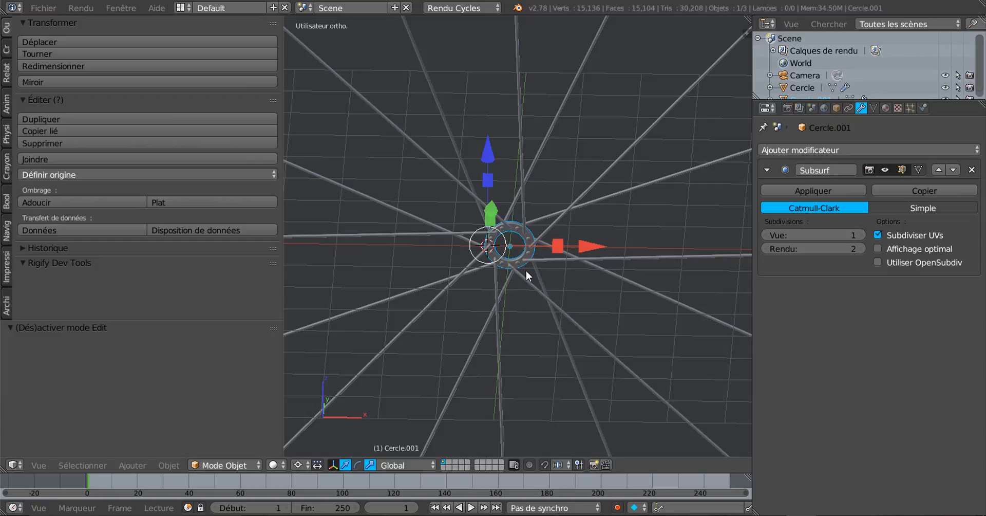
{"action": "key", "text": "Tab"}
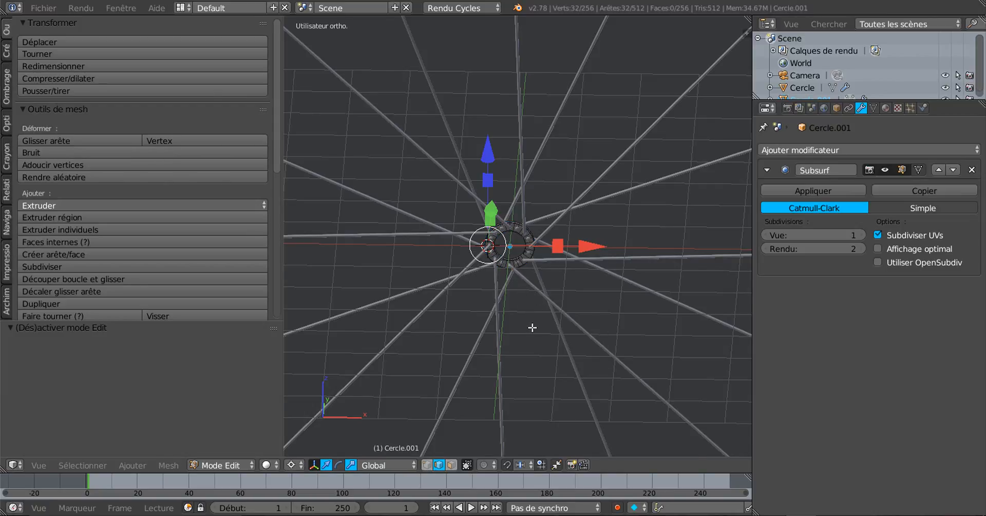
{"action": "scroll", "coordinate": [532, 327], "scroll_direction": "up", "scroll_amount": 7}
{"action": "key", "text": "Tab"}
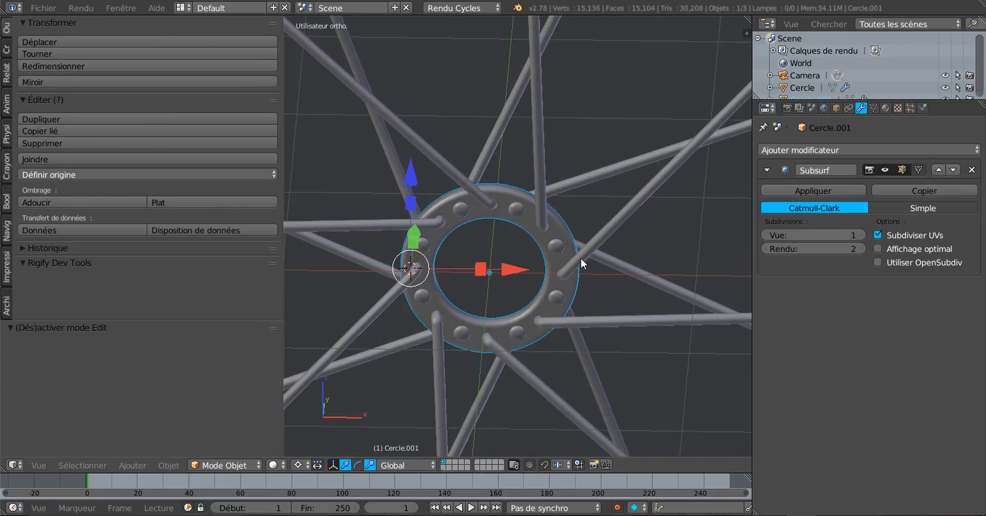
{"action": "right_click", "coordinate": [605, 230], "text": "shift"}
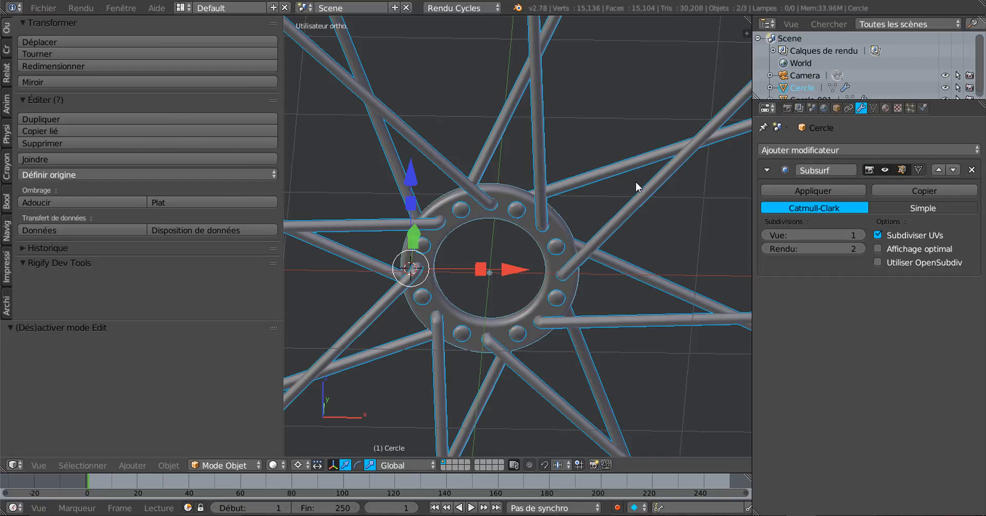
{"action": "middle_click_drag", "start_coordinate": [539, 291], "coordinate": [579, 325], "text": "shift"}
{"action": "scroll", "coordinate": [578, 322], "scroll_direction": "up", "scroll_amount": 2}
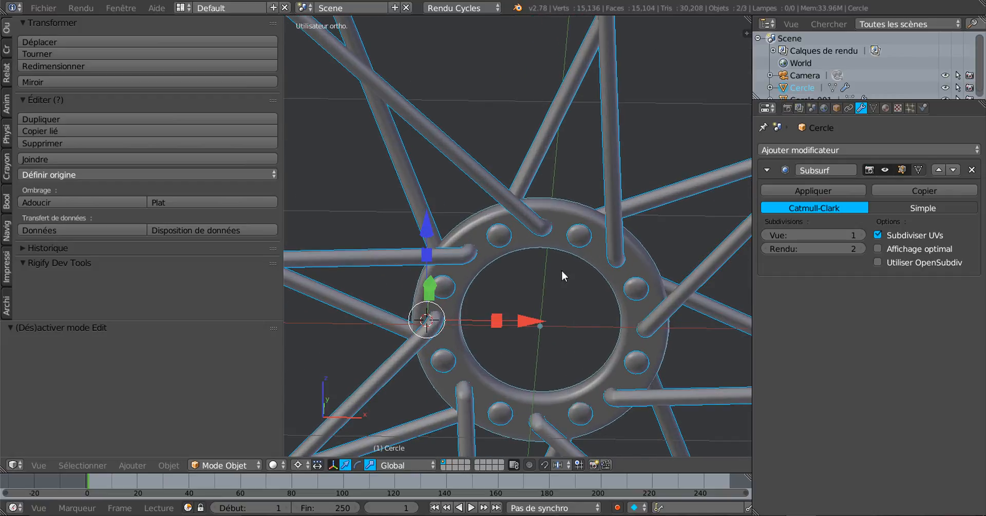
{"action": "key", "text": "Tab"}
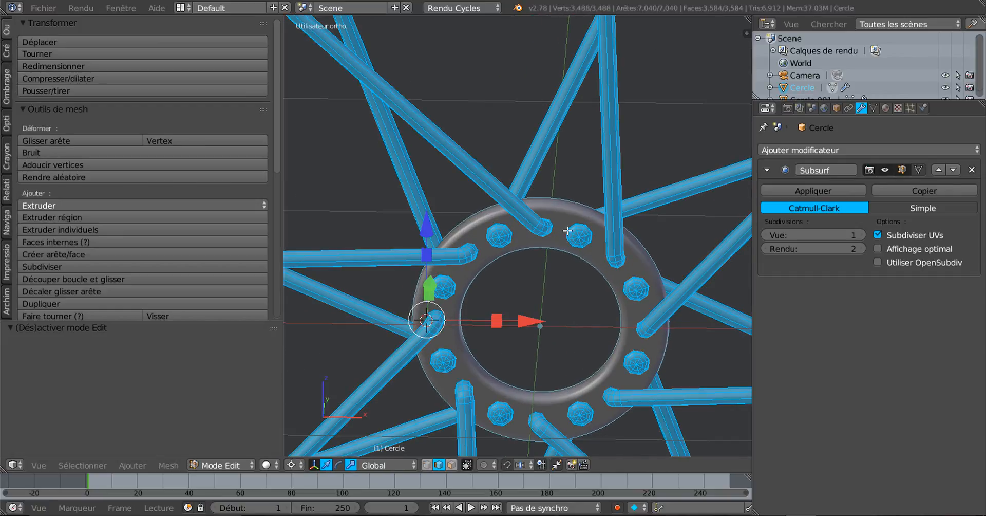
{"action": "key", "text": "a"}
{"action": "right_click", "coordinate": [565, 220]}
{"action": "key", "text": "Tab"}
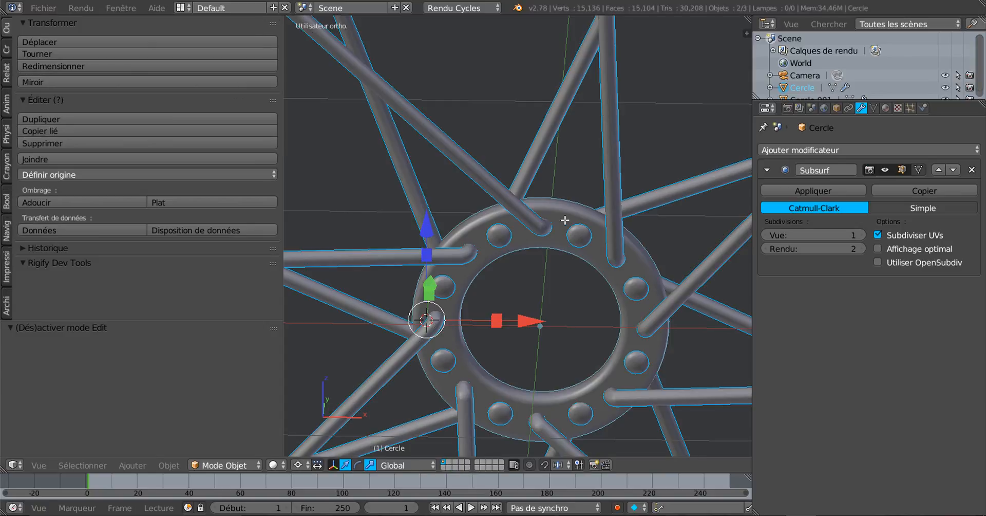
Select the hub flange and cut two edge loops around its outer side wall, one near the front edge and one near the back
{"action": "right_click", "coordinate": [565, 220]}
{"action": "scroll", "coordinate": [561, 311], "scroll_direction": "up", "scroll_amount": 2}
{"action": "mouse_move", "coordinate": [556, 321]}
{"action": "middle_mouse_down"}
{"action": "mouse_move", "coordinate": [493, 319]}
{"action": "mouse_move", "coordinate": [553, 306]}
{"action": "middle_mouse_up"}
{"action": "scroll", "coordinate": [527, 317], "scroll_direction": "up", "scroll_amount": 2}
{"action": "key", "text": "Tab"}
{"action": "key", "text": "ctrl+r"}
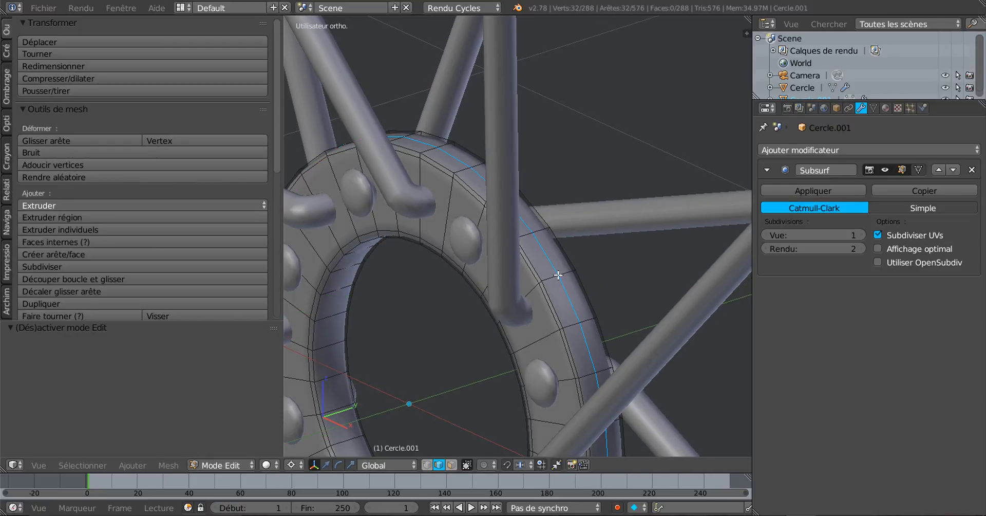
{"action": "left_click", "coordinate": [558, 276]}
{"action": "left_click", "coordinate": [548, 284]}
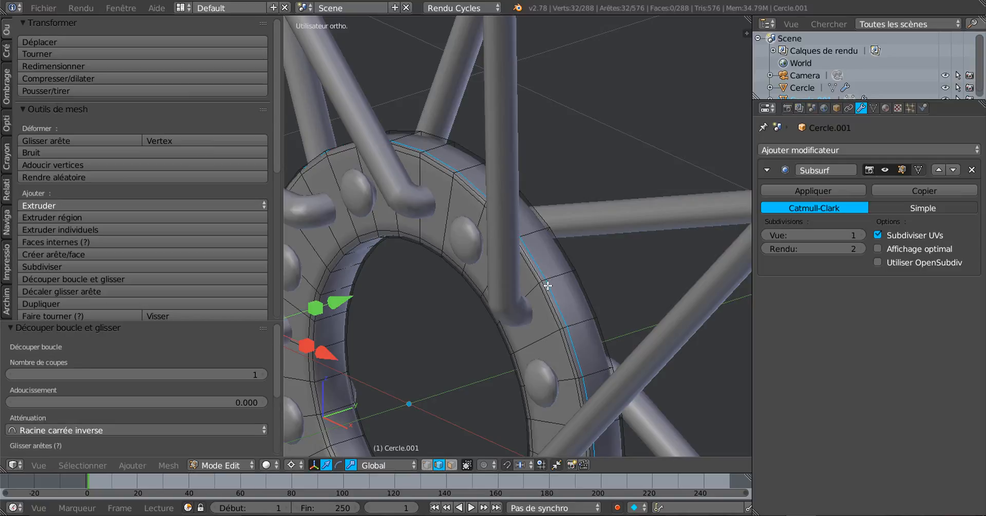
{"action": "key", "text": "ctrl+r"}
{"action": "left_click", "coordinate": [557, 273]}
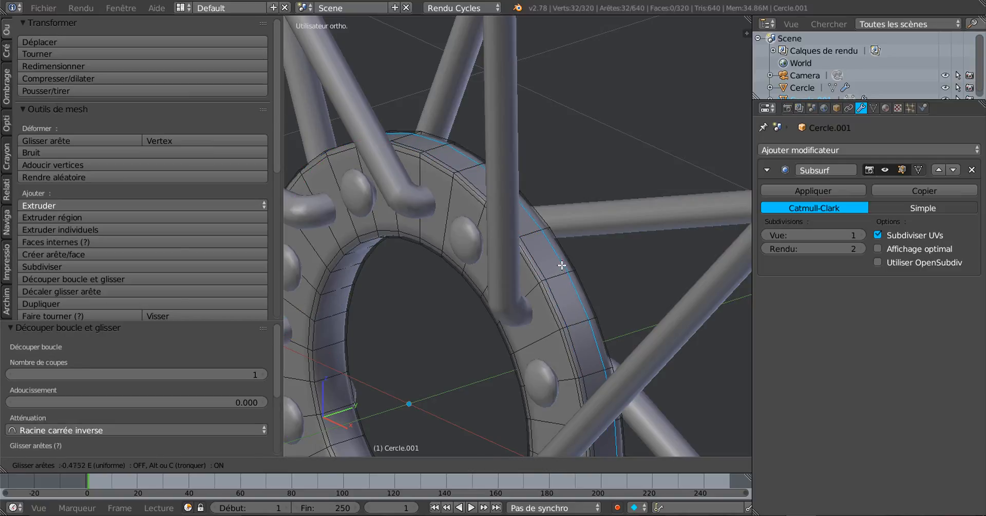
{"action": "left_click", "coordinate": [560, 267]}
Cut two edge loops around the inner wall of the flange's hole, one near each edge, and return to Object Mode
{"action": "middle_click_drag", "start_coordinate": [520, 315], "coordinate": [533, 284]}
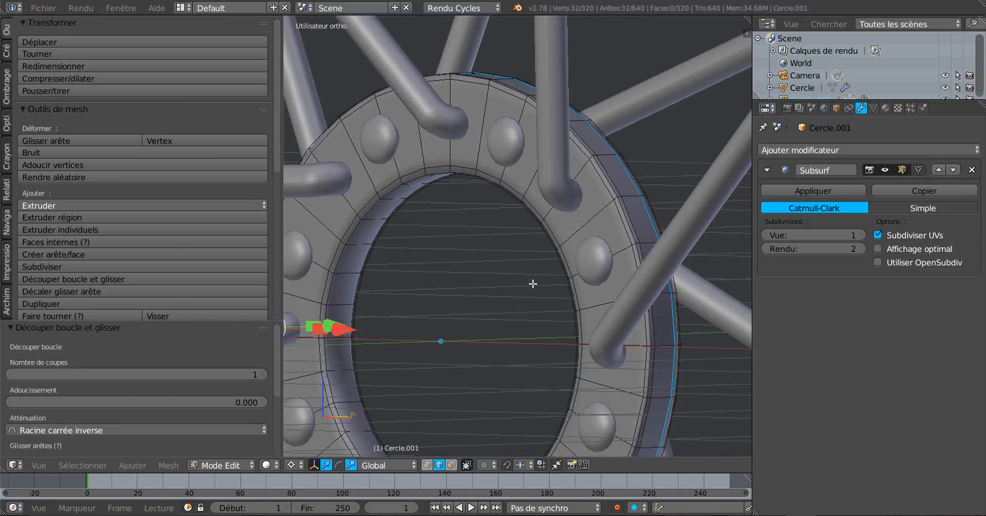
{"action": "key", "text": "ctrl+r"}
{"action": "left_click", "coordinate": [358, 253]}
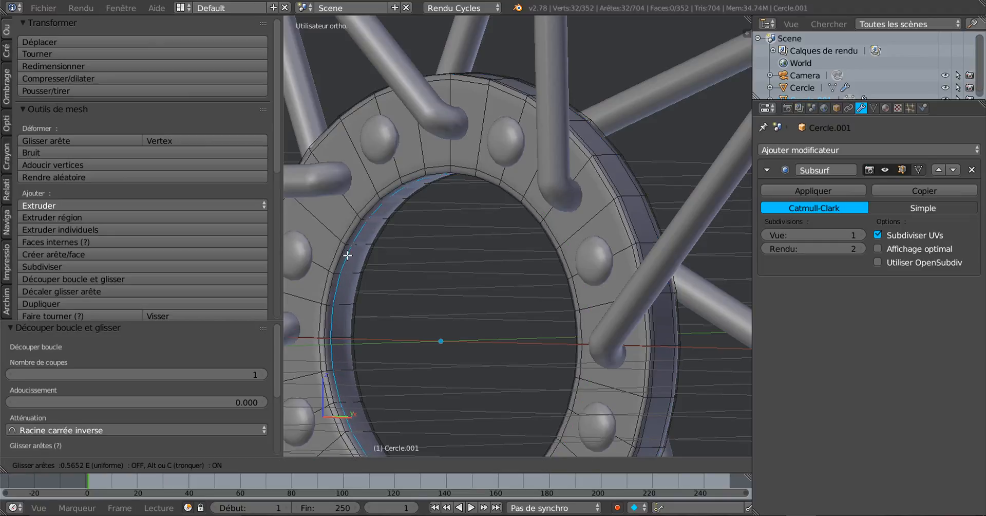
{"action": "left_click", "coordinate": [355, 253]}
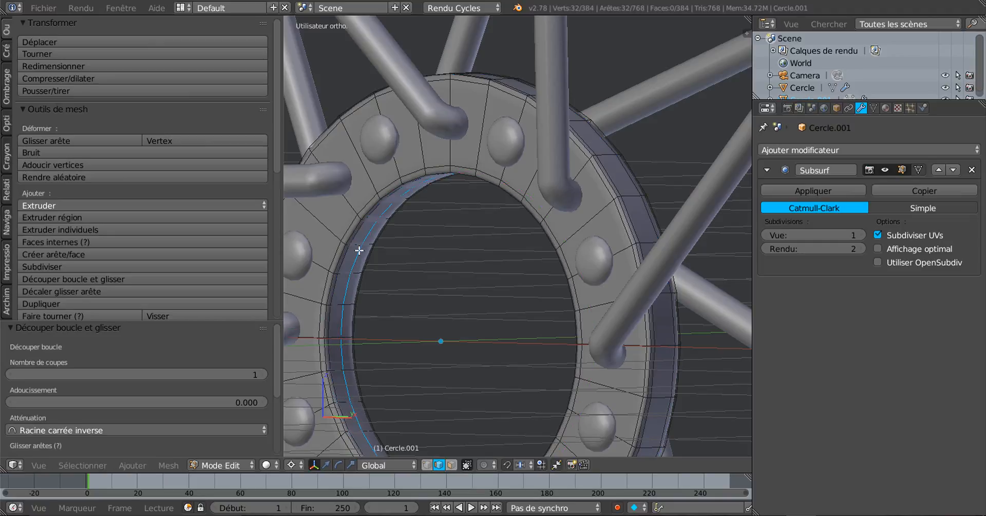
{"action": "key", "text": "ctrl+r"}
{"action": "left_click", "coordinate": [359, 251]}
{"action": "left_click", "coordinate": [365, 248]}
{"action": "scroll", "coordinate": [391, 276], "scroll_direction": "down", "scroll_amount": 4}
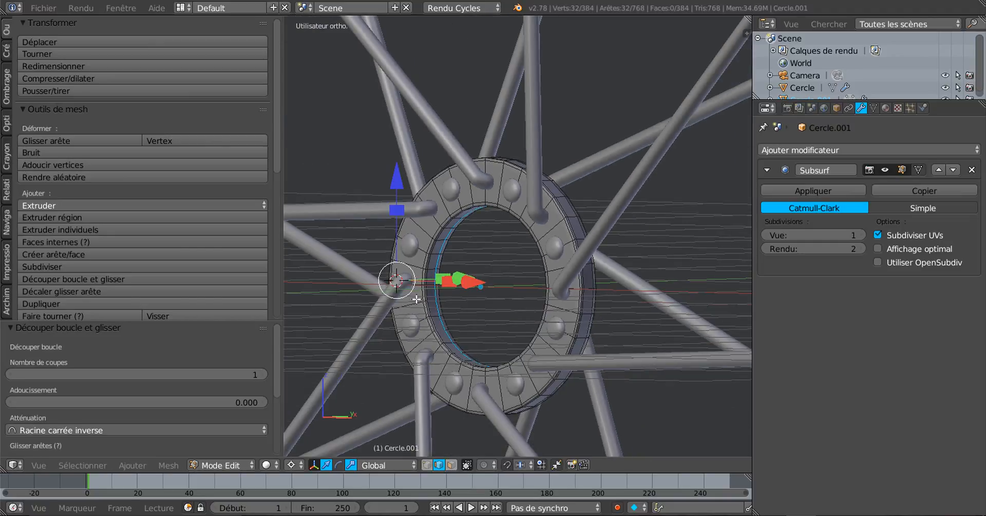
{"action": "middle_click_drag", "start_coordinate": [444, 300], "coordinate": [501, 312]}
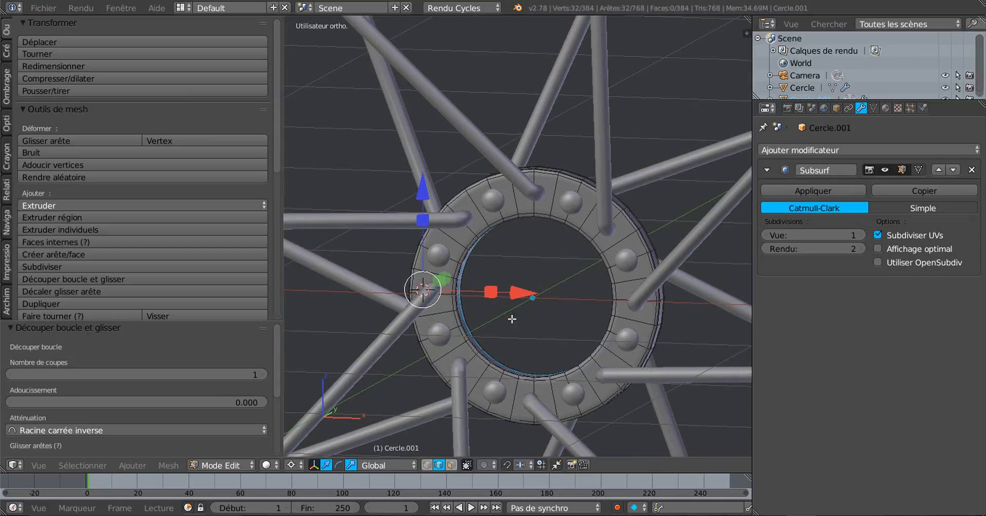
{"action": "scroll", "coordinate": [513, 327], "scroll_direction": "down", "scroll_amount": 2}
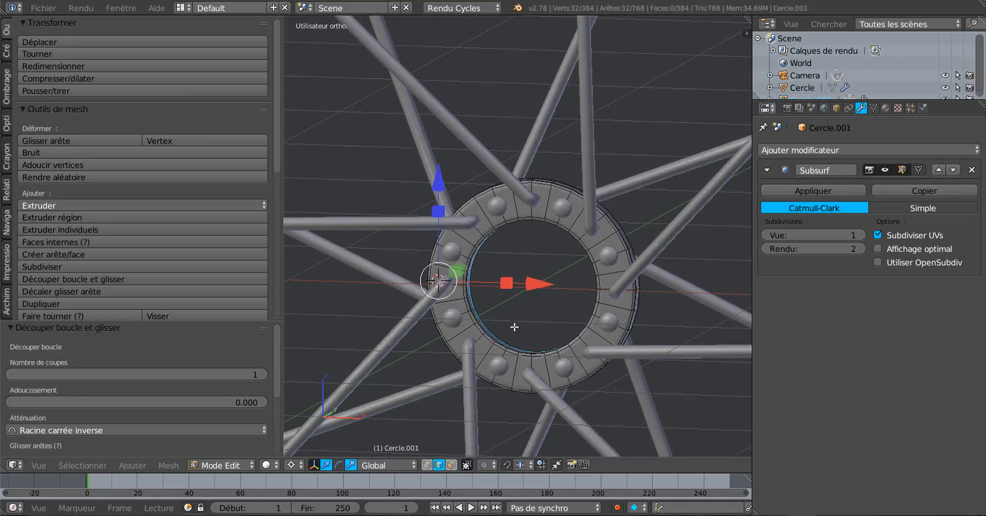
{"action": "middle_click_drag", "start_coordinate": [513, 327], "coordinate": [539, 328]}
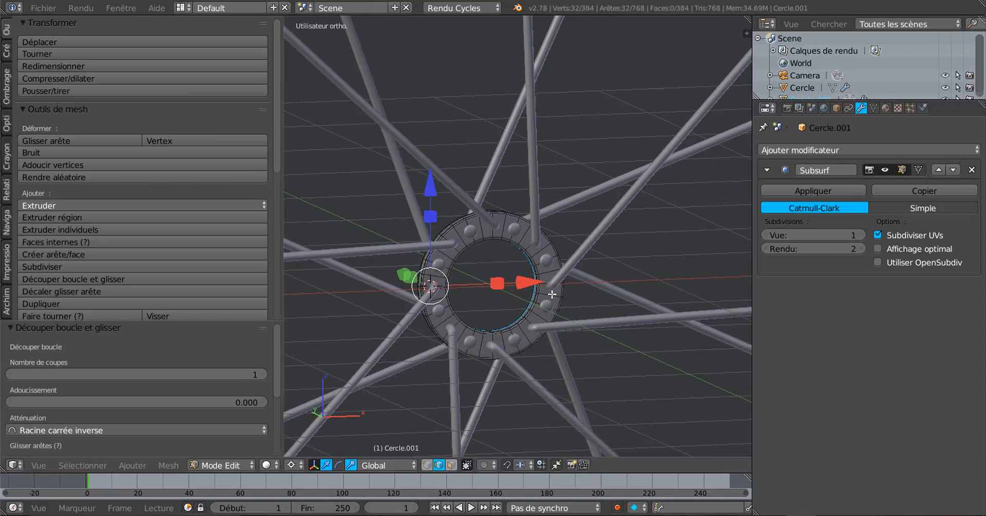
{"action": "key", "text": "Tab"}
{"action": "scroll", "coordinate": [557, 290], "scroll_direction": "up", "scroll_amount": 2}
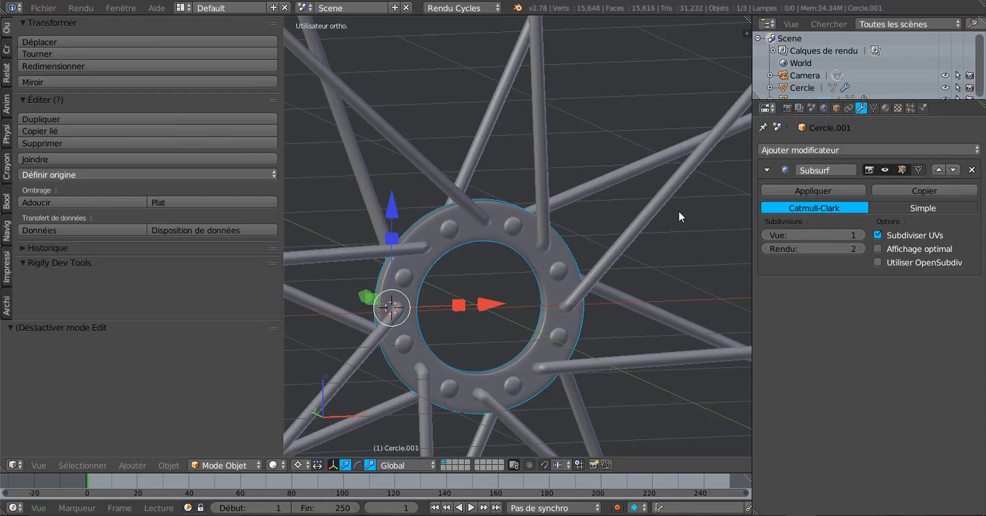
Widen the 3D viewport on both sides and join the hub flange with the spokes into one object
{"action": "right_click", "coordinate": [663, 201]}
{"action": "right_click", "coordinate": [541, 254]}
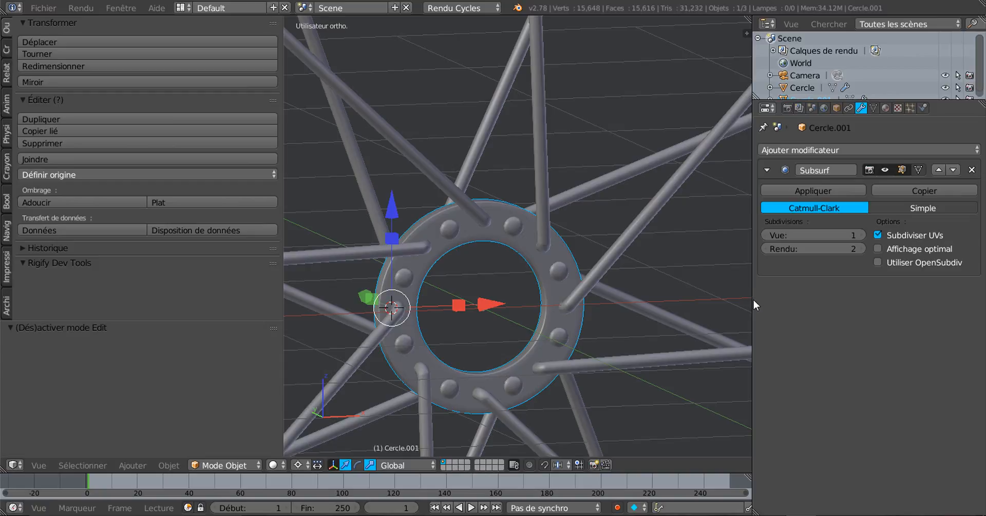
{"action": "left_click_drag", "start_coordinate": [751, 300], "coordinate": [820, 300]}
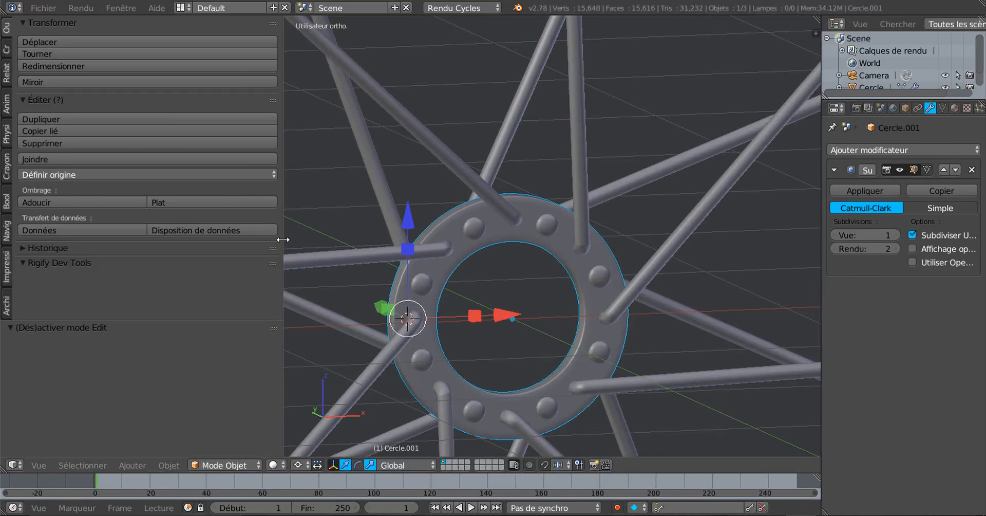
{"action": "left_click_drag", "start_coordinate": [284, 239], "coordinate": [144, 254]}
{"action": "scroll", "coordinate": [424, 282], "scroll_direction": "down", "scroll_amount": 4}
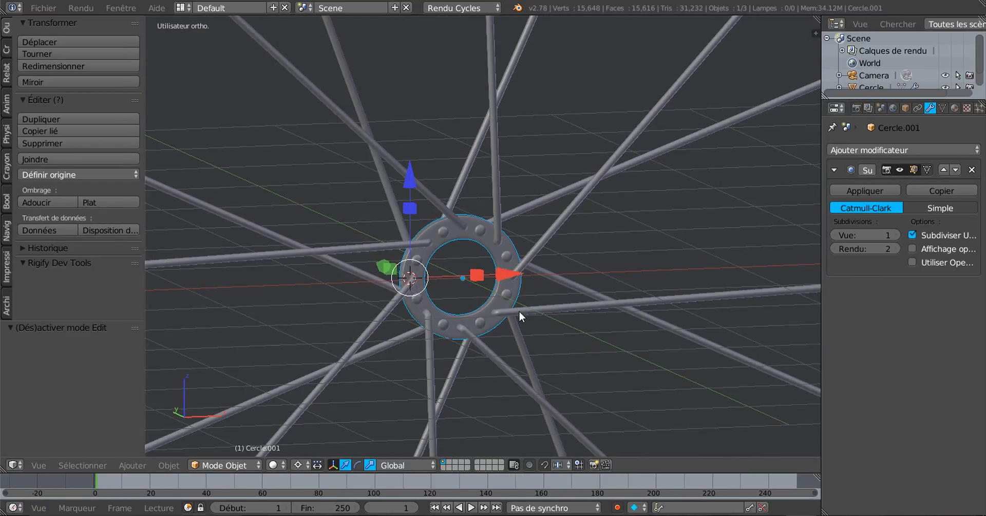
{"action": "scroll", "coordinate": [519, 310], "scroll_direction": "up", "scroll_amount": 1}
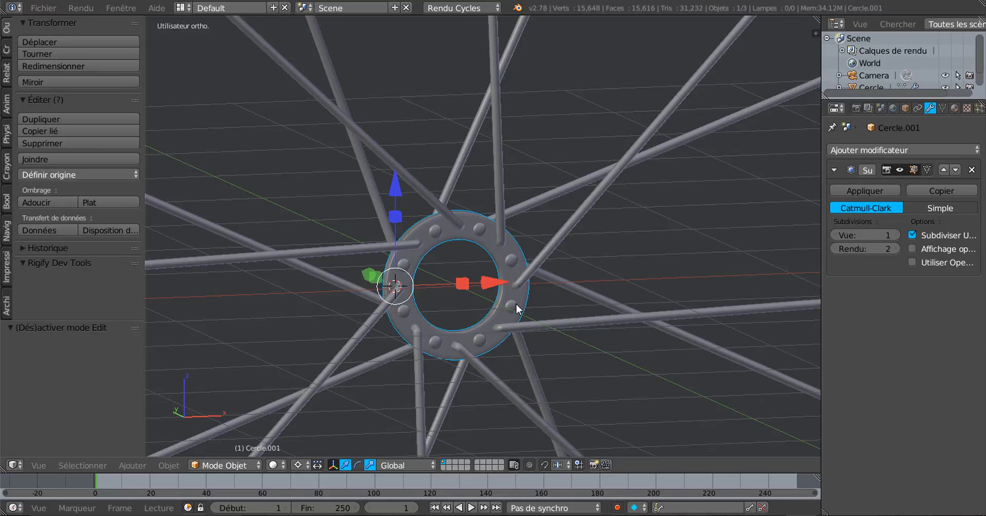
{"action": "right_click", "coordinate": [541, 255], "text": "shift"}
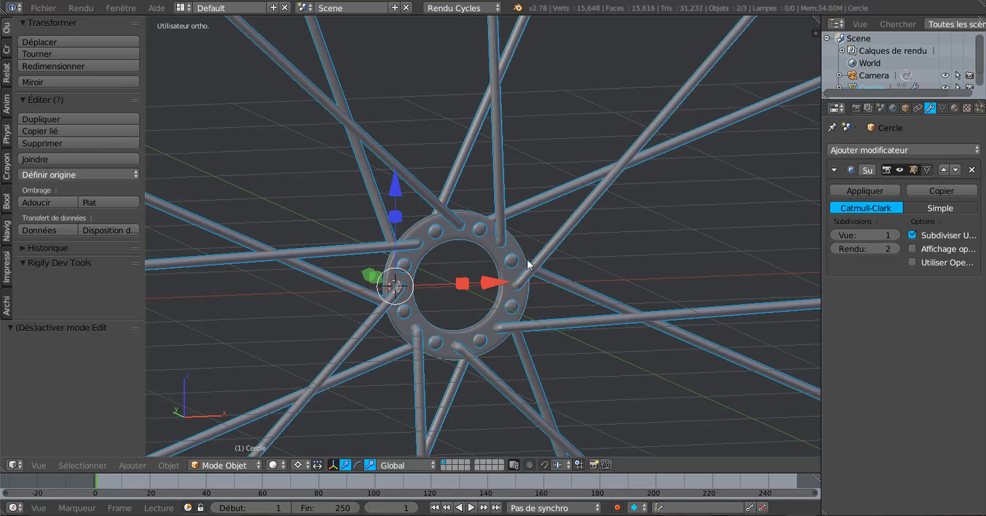
{"action": "left_click", "coordinate": [44, 158]}
Open the joined wheel in Edit Mode and display it as wireframe in the front orthographic view
{"action": "scroll", "coordinate": [463, 252], "scroll_direction": "down", "scroll_amount": 3}
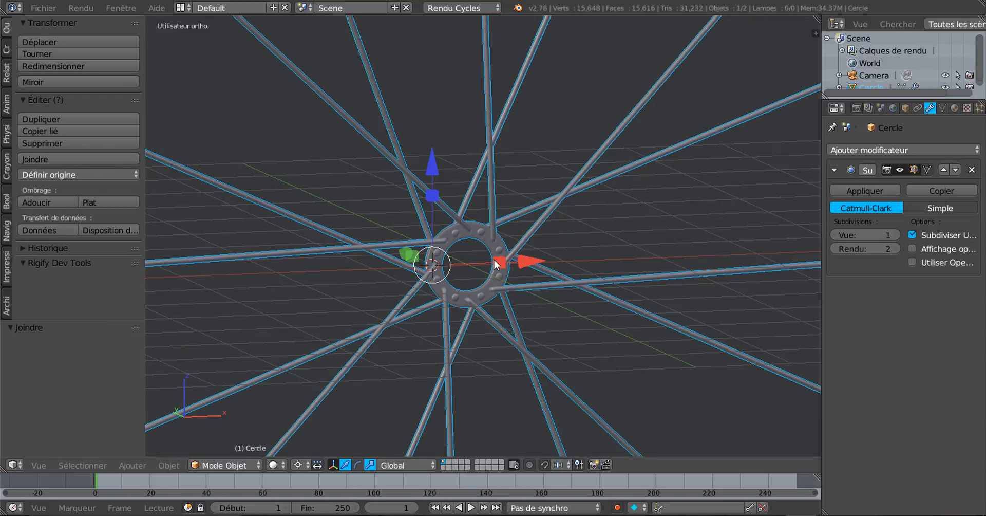
{"action": "key", "text": "Tab"}
{"action": "middle_click_drag", "start_coordinate": [506, 273], "coordinate": [471, 305]}
{"action": "scroll", "coordinate": [471, 305], "scroll_direction": "up", "scroll_amount": 2}
{"action": "middle_click_drag", "start_coordinate": [433, 297], "coordinate": [515, 276]}
{"action": "key", "text": "z"}
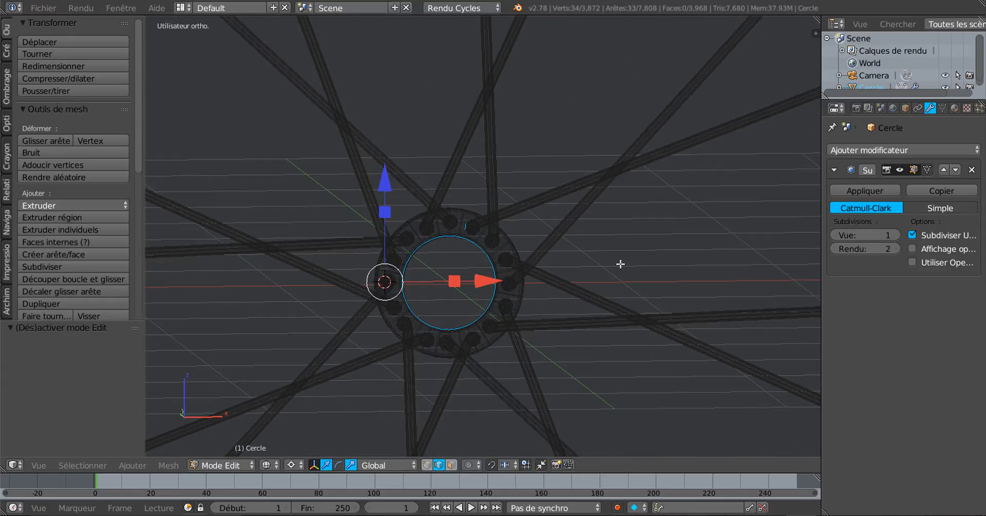
{"action": "key", "text": "KP_1"}
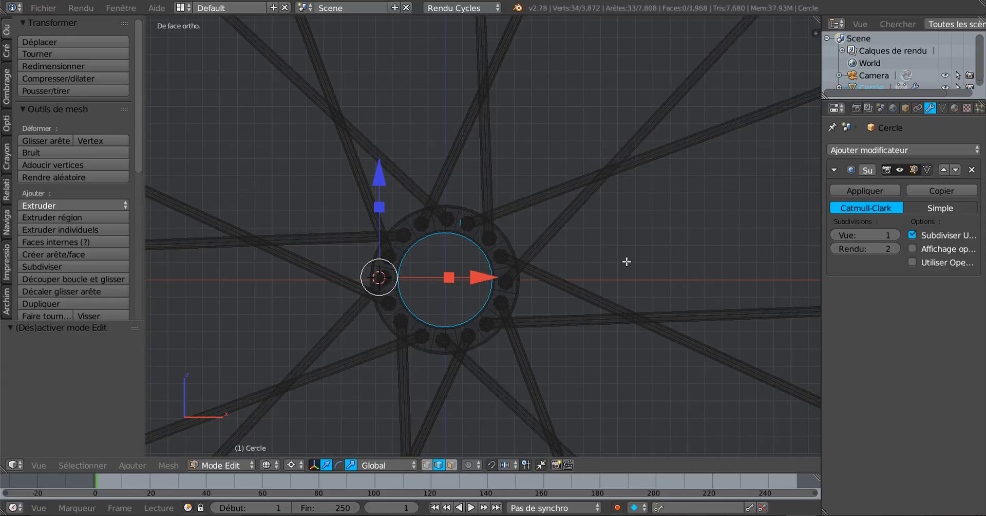
Switch to vertex selection and circle-select the whole hub flange together with the inner ends of the spokes
{"action": "left_click", "coordinate": [427, 464]}
{"action": "scroll", "coordinate": [467, 375], "scroll_direction": "down", "scroll_amount": 2}
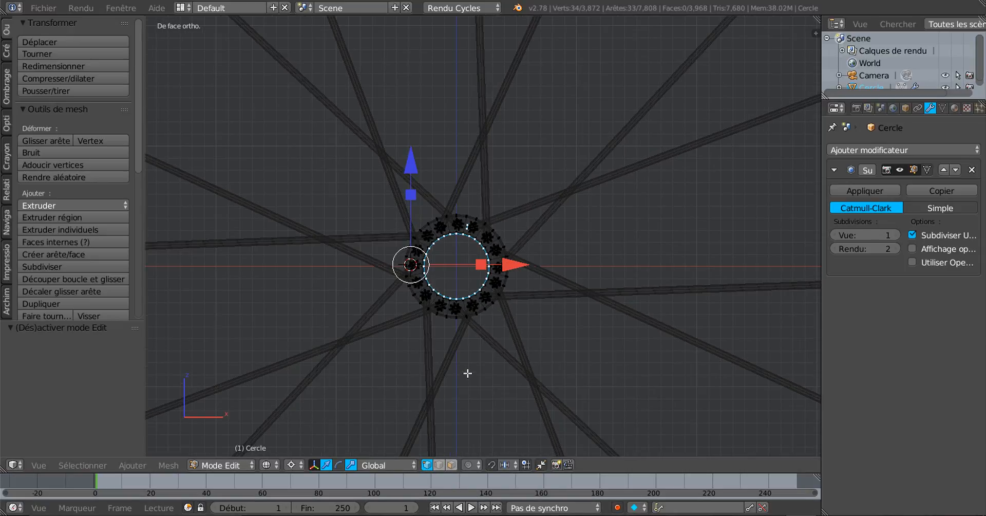
{"action": "key", "text": "c"}
{"action": "mouse_move", "coordinate": [421, 263]}
{"action": "left_mouse_down"}
{"action": "mouse_move", "coordinate": [429, 238]}
{"action": "mouse_move", "coordinate": [490, 246]}
{"action": "mouse_move", "coordinate": [491, 286]}
{"action": "mouse_move", "coordinate": [421, 296]}
{"action": "left_mouse_up"}
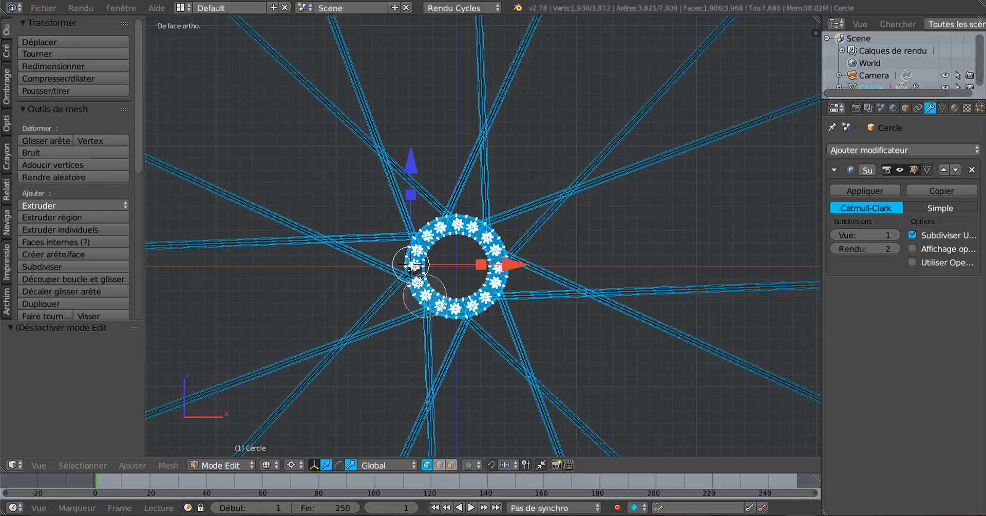
{"action": "right_click", "coordinate": [480, 217]}
{"action": "scroll", "coordinate": [474, 269], "scroll_direction": "down", "scroll_amount": 5}
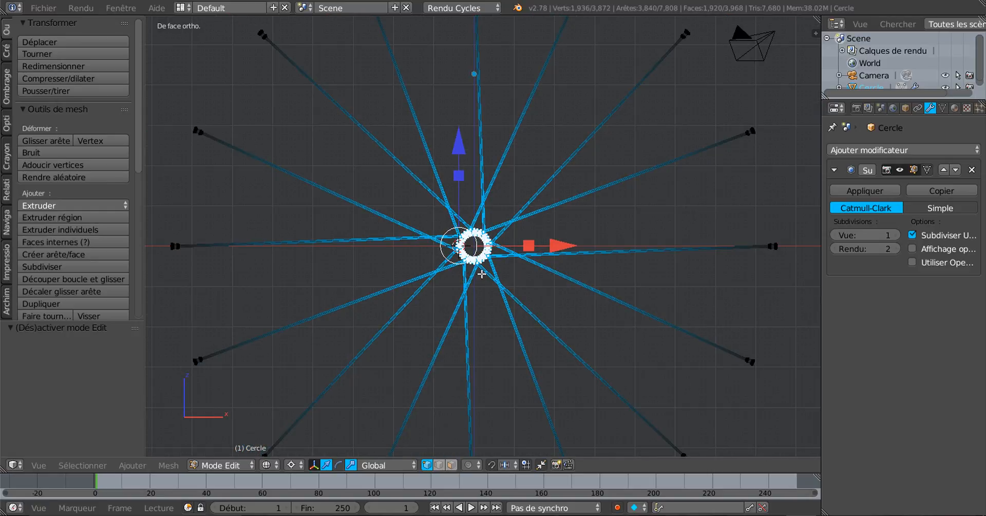
In the top view, offset the selected hub and inner spoke ends along Y by about -0.90, plus about -0.05 more
{"action": "key", "text": "KP_7"}
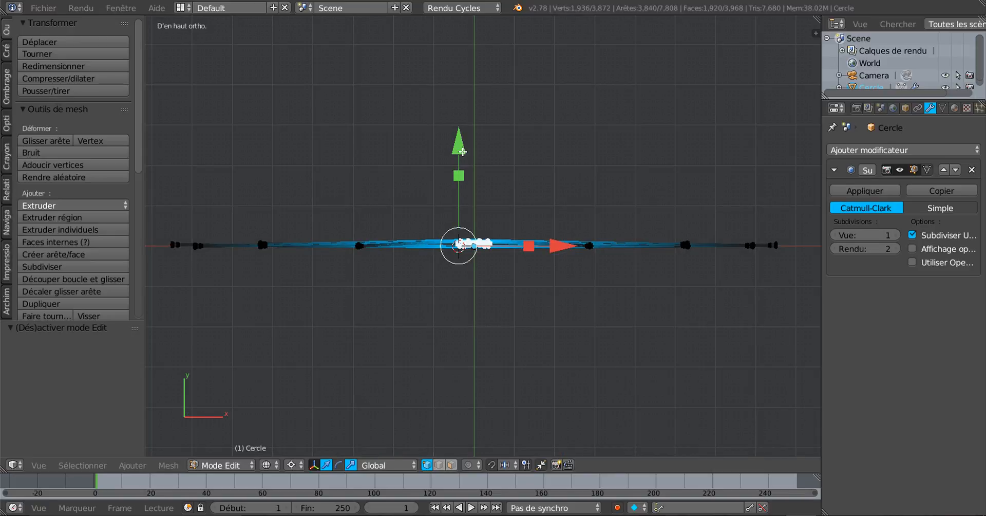
{"action": "left_click_drag", "start_coordinate": [459, 149], "coordinate": [465, 184]}
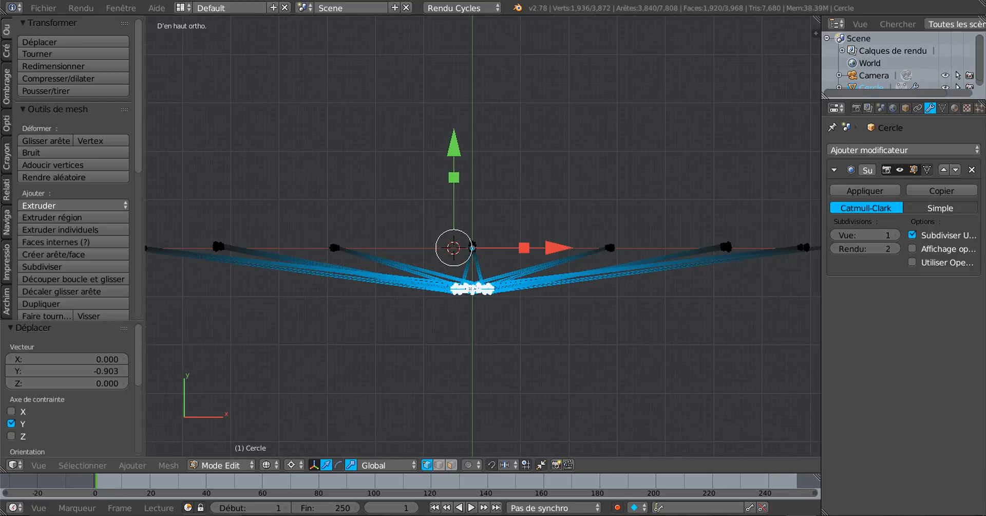
{"action": "scroll", "coordinate": [472, 291], "scroll_direction": "up", "scroll_amount": 1}
{"action": "left_click_drag", "start_coordinate": [454, 150], "coordinate": [459, 158]}
{"action": "scroll", "coordinate": [462, 286], "scroll_direction": "up", "scroll_amount": 2}
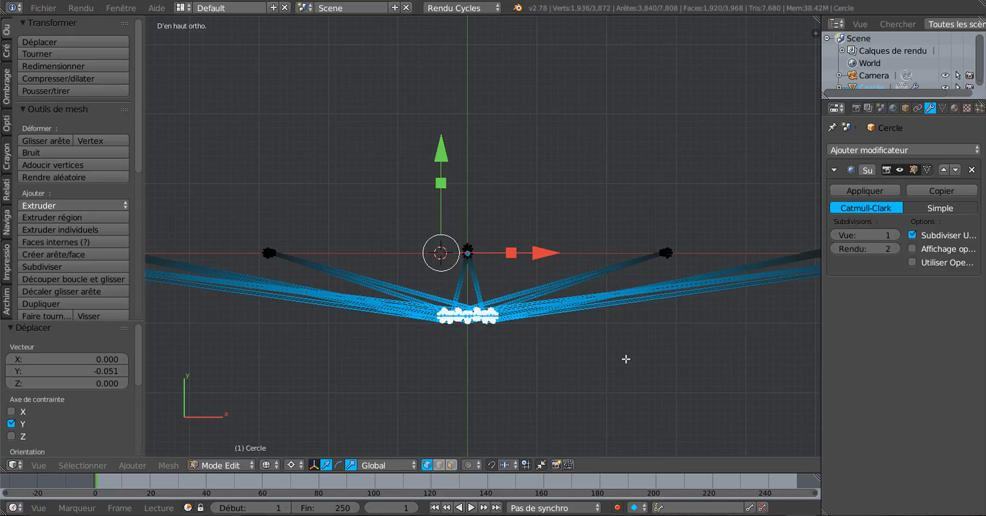
{"action": "scroll", "coordinate": [625, 358], "scroll_direction": "down", "scroll_amount": 2}
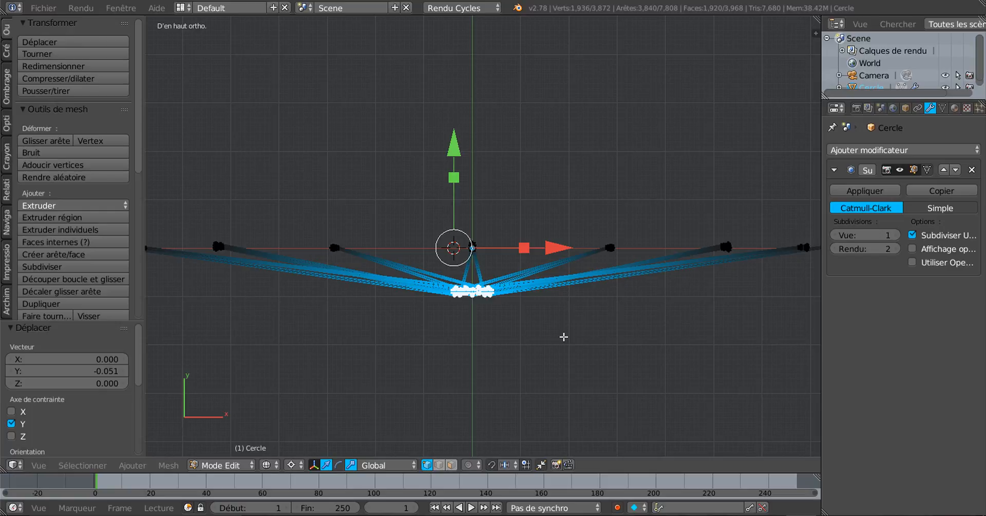
Select the entire mesh, duplicate it in place and move the copy about 1.95 along Y
{"action": "key", "text": "a"}
{"action": "key", "text": "a"}
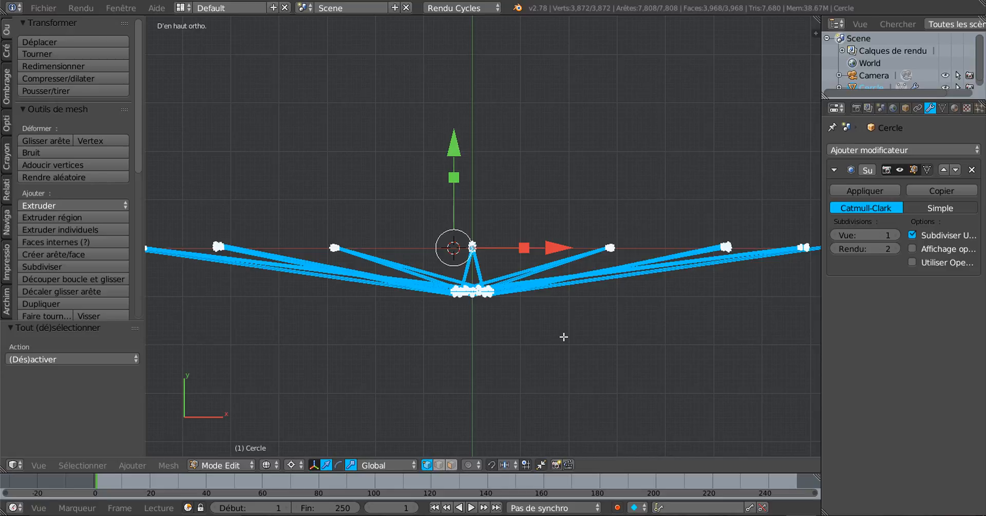
{"action": "key", "text": "shift+d"}
{"action": "key", "text": "Escape"}
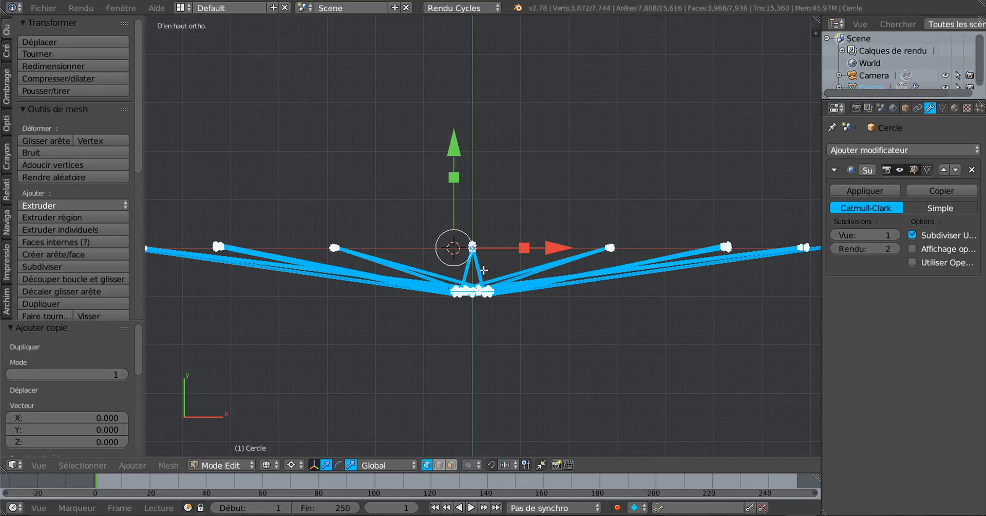
{"action": "left_click_drag", "start_coordinate": [455, 144], "coordinate": [458, 83]}
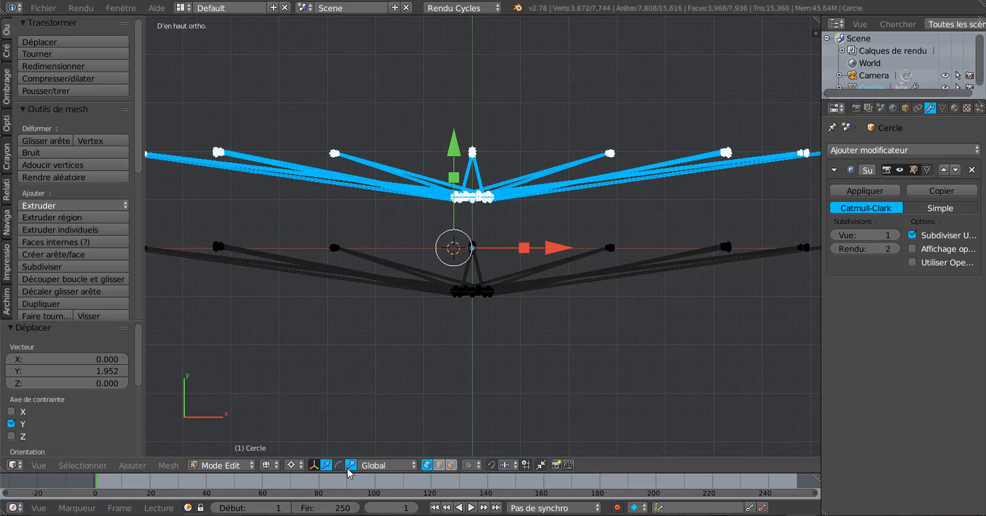
Set the pivot point to the median (Barycentre) and flip the copy by scaling it -1 along Y
{"action": "left_click", "coordinate": [293, 465]}
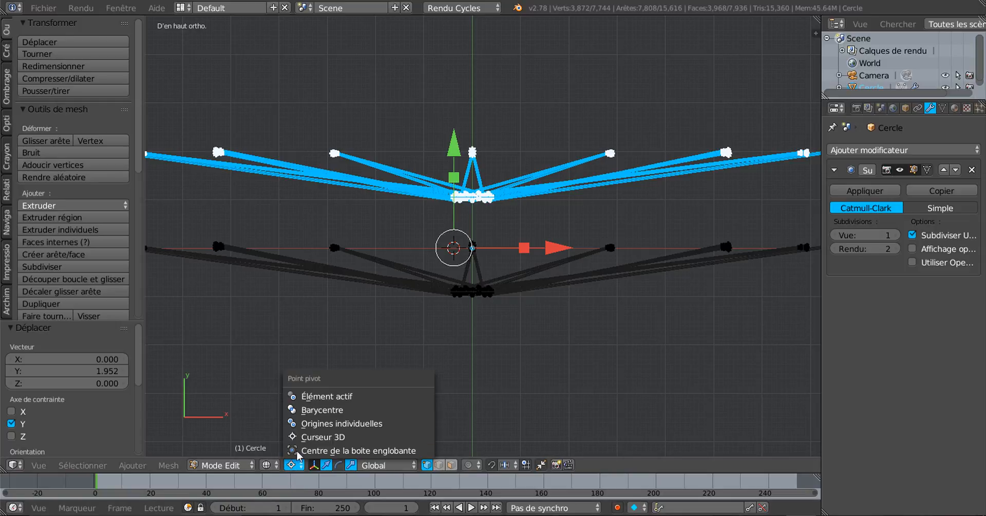
{"action": "left_click", "coordinate": [313, 410]}
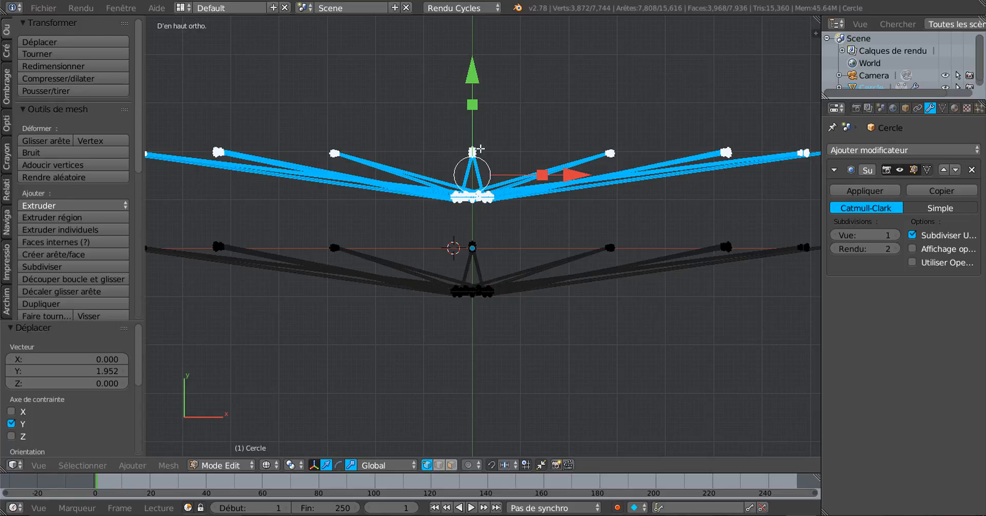
{"action": "left_click", "coordinate": [469, 108]}
{"action": "left_click_drag", "start_coordinate": [113, 321], "coordinate": [112, 174]}
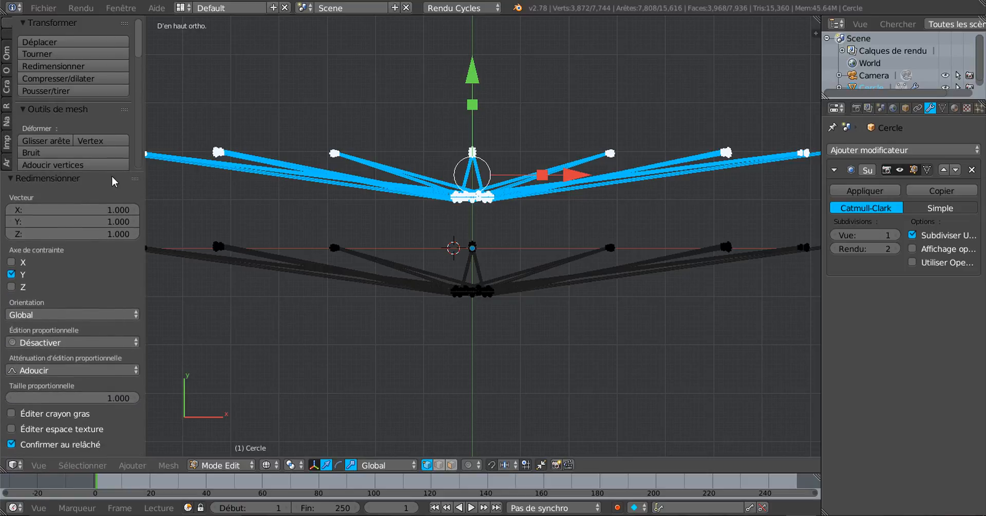
{"action": "left_click", "coordinate": [34, 220]}
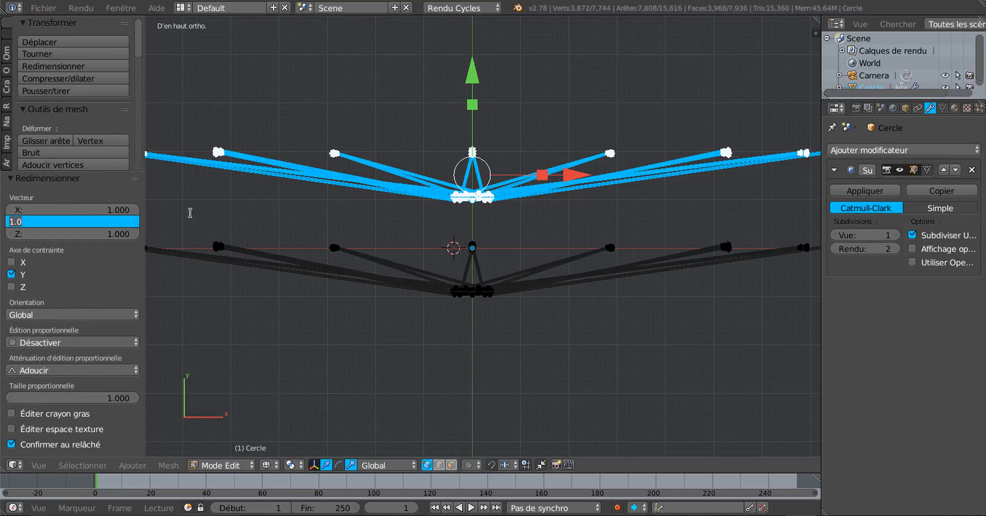
{"action": "type", "text": "-1"}
{"action": "key", "text": "Return"}
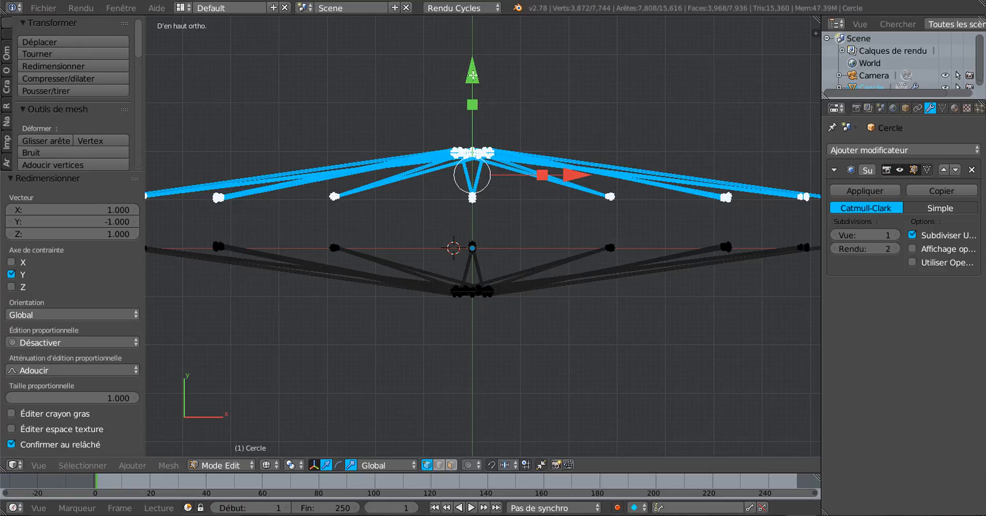
Move the flipped copy back along Y until its outer spoke ends line up with those of the original half
{"action": "left_click_drag", "start_coordinate": [473, 77], "coordinate": [457, 109]}
{"action": "scroll", "coordinate": [504, 159], "scroll_direction": "up", "scroll_amount": 3}
{"action": "scroll", "coordinate": [504, 158], "scroll_direction": "up", "scroll_amount": 2}
{"action": "scroll", "coordinate": [462, 130], "scroll_direction": "down", "scroll_amount": 4}
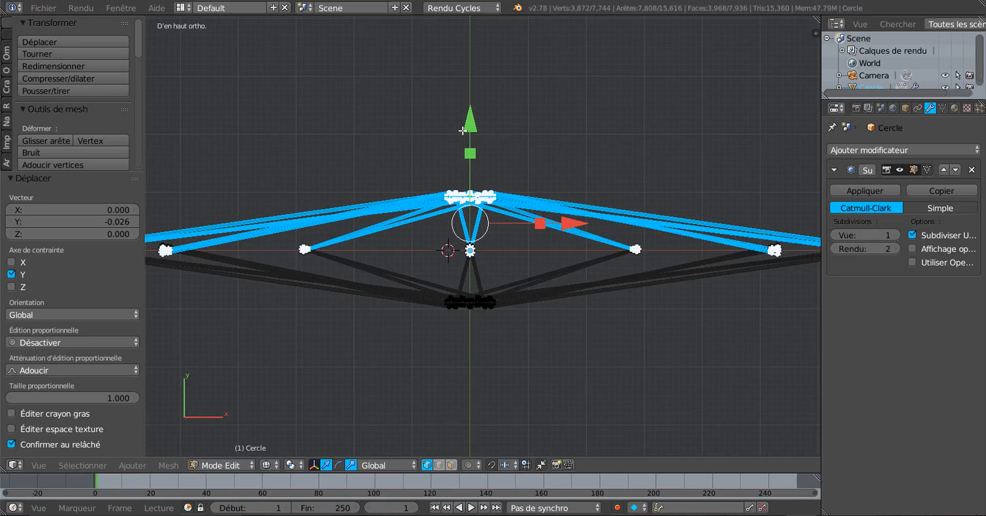
{"action": "key", "text": "Tab"}
{"action": "key", "text": "Tab"}
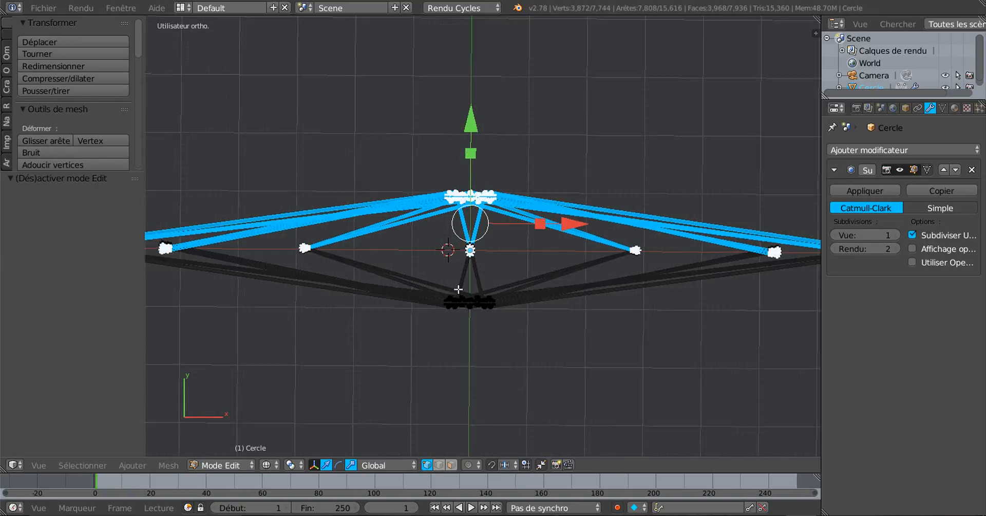
{"action": "middle_click_drag", "start_coordinate": [465, 179], "coordinate": [705, 239]}
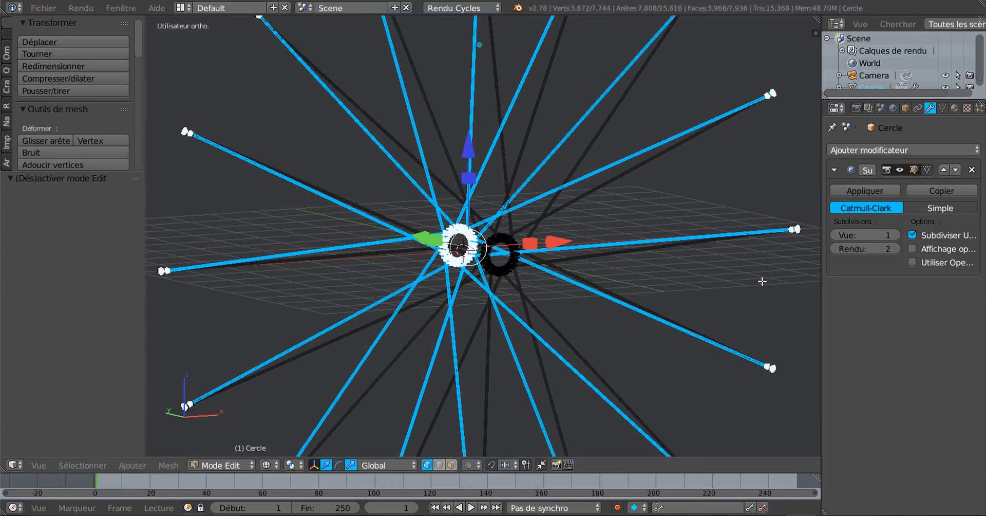
In the front view, rotate the copied half about 11.6° so its spokes fall between the original ones
{"action": "key", "text": "KP_1"}
{"action": "key", "text": "KP_Decimal"}
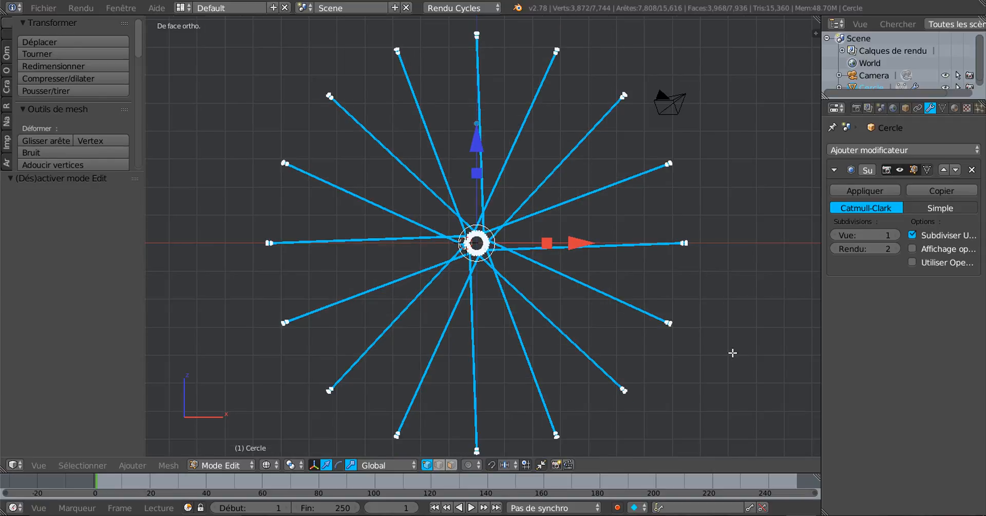
{"action": "key", "text": "r"}
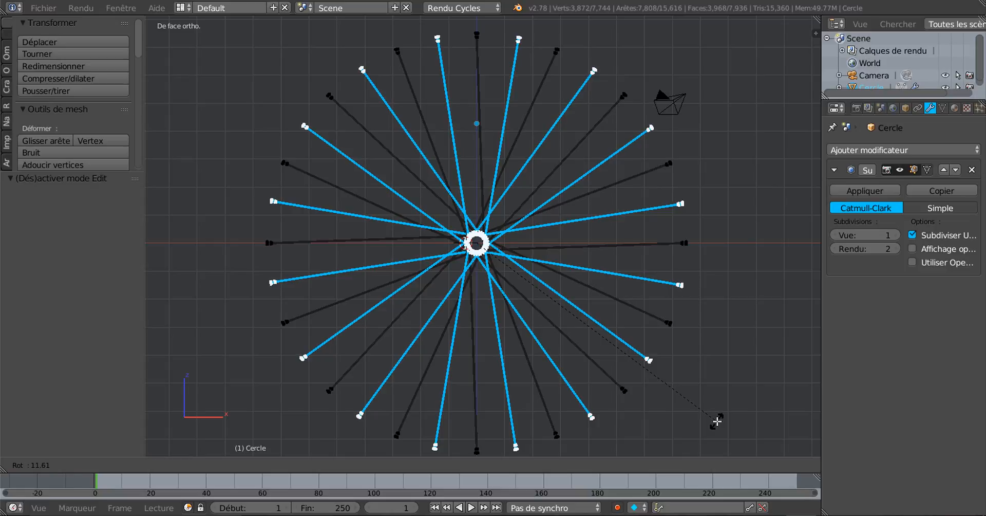
{"action": "left_click", "coordinate": [717, 421]}
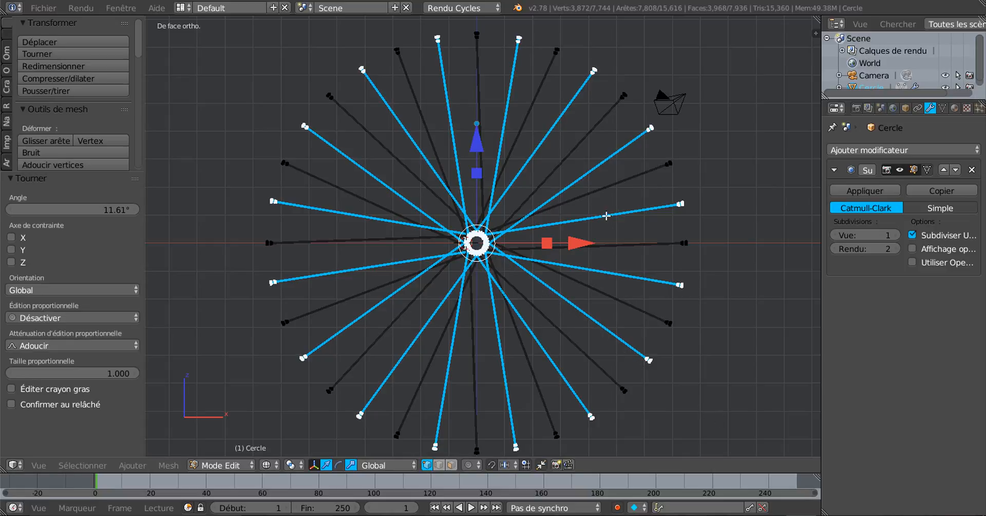
{"action": "scroll", "coordinate": [575, 229], "scroll_direction": "up", "scroll_amount": 2}
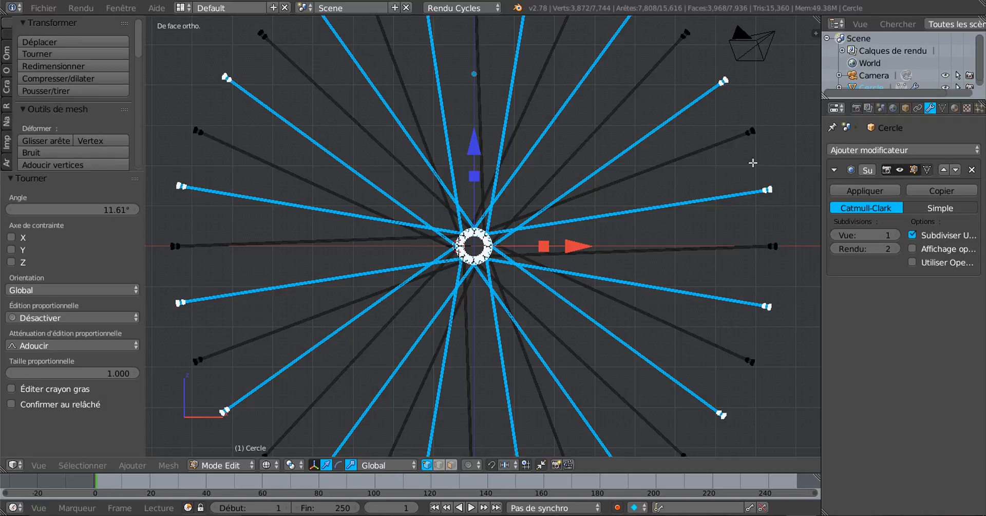
{"action": "scroll", "coordinate": [692, 241], "scroll_direction": "down", "scroll_amount": 1}
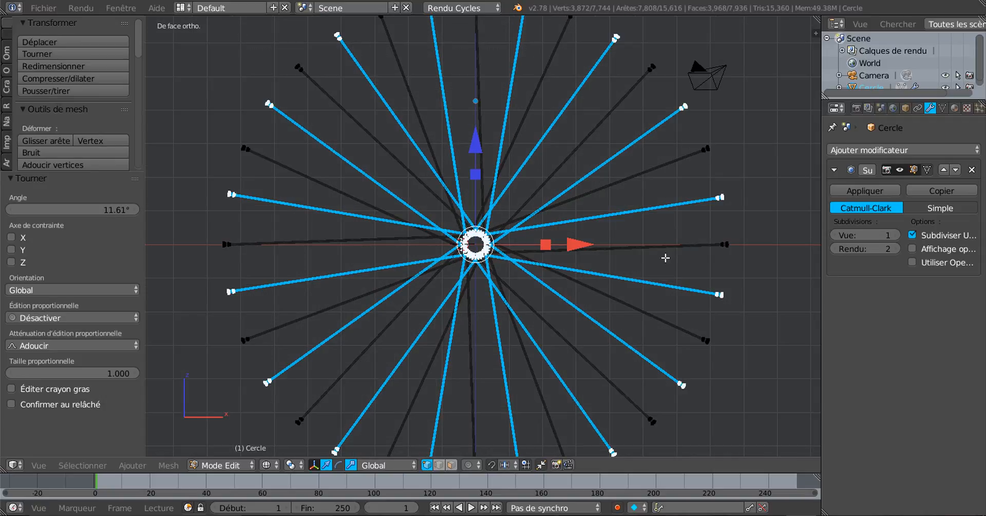
{"action": "key", "text": "Tab"}
{"action": "key", "text": "Tab"}
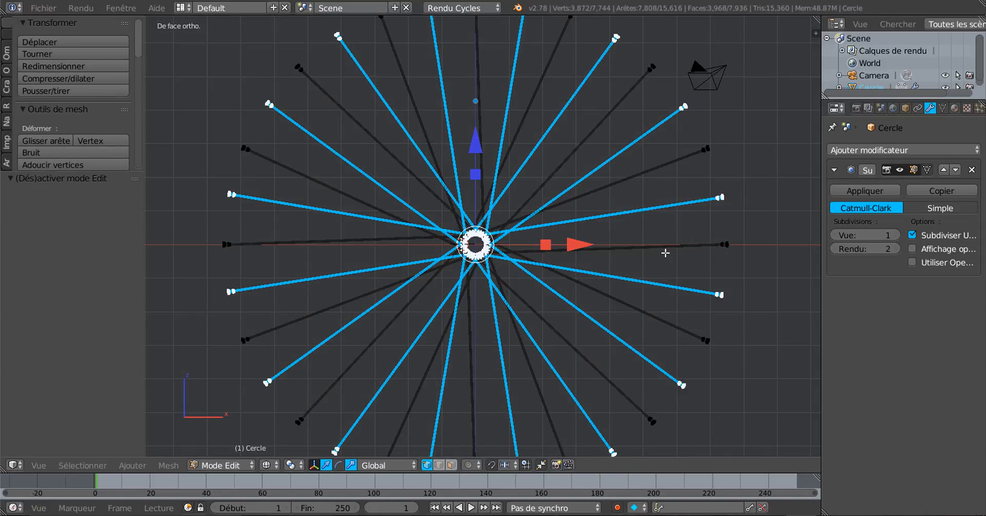
Return to Object Mode, deselect everything and display the wheel in solid shading
{"action": "key", "text": "Tab"}
{"action": "middle_click_drag", "start_coordinate": [602, 269], "coordinate": [620, 295]}
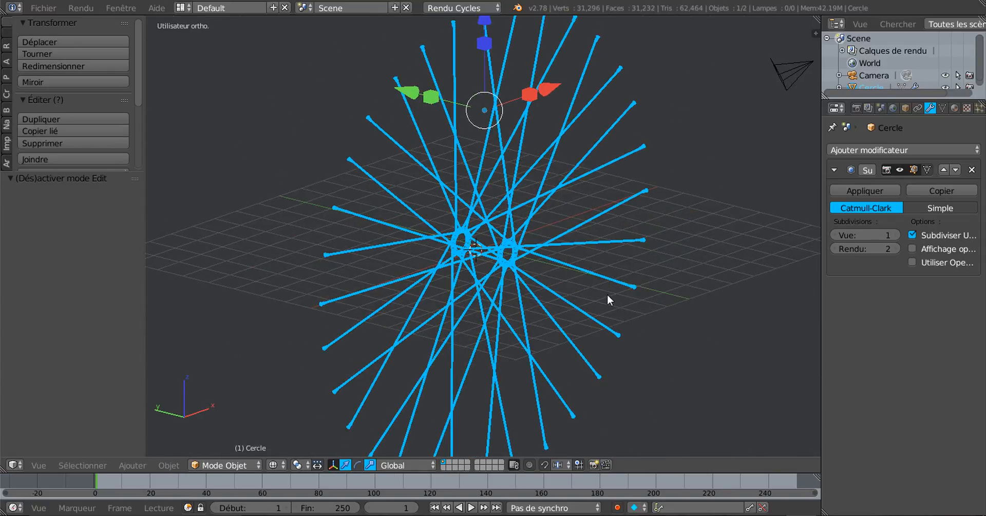
{"action": "key", "text": "a"}
{"action": "mouse_move", "coordinate": [607, 294]}
{"action": "middle_mouse_down"}
{"action": "mouse_move", "coordinate": [552, 326]}
{"action": "mouse_move", "coordinate": [427, 277]}
{"action": "mouse_move", "coordinate": [522, 279]}
{"action": "mouse_move", "coordinate": [583, 313]}
{"action": "mouse_move", "coordinate": [609, 315]}
{"action": "mouse_move", "coordinate": [535, 312]}
{"action": "mouse_move", "coordinate": [627, 312]}
{"action": "mouse_move", "coordinate": [468, 291]}
{"action": "mouse_move", "coordinate": [491, 282]}
{"action": "mouse_move", "coordinate": [631, 294]}
{"action": "middle_mouse_up"}
{"action": "scroll", "coordinate": [433, 275], "scroll_direction": "up", "scroll_amount": 2}
{"action": "scroll", "coordinate": [433, 274], "scroll_direction": "up", "scroll_amount": 3}
{"action": "key", "text": "z"}
{"action": "scroll", "coordinate": [601, 310], "scroll_direction": "down", "scroll_amount": 3}
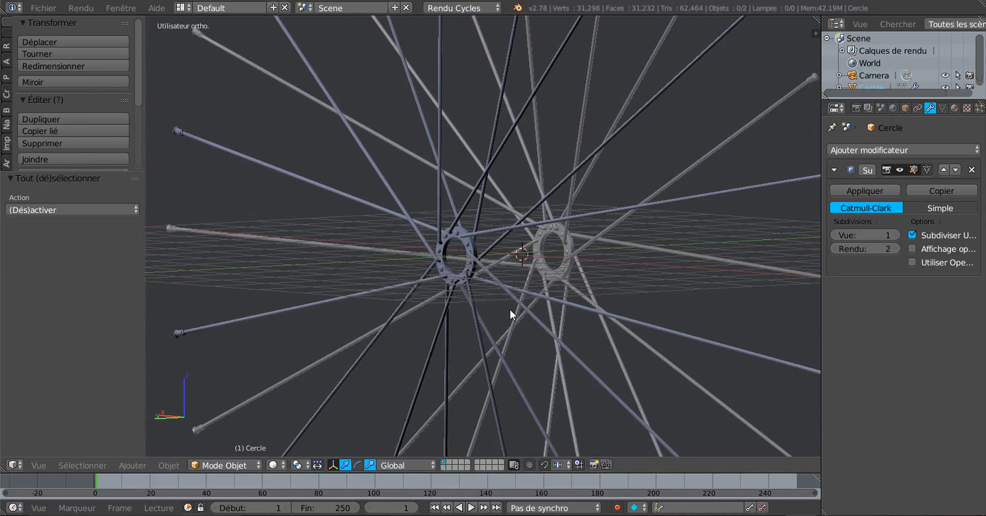
Select the wheel's entire mesh in Edit Mode, recalculate its normals and return to Object Mode
{"action": "key", "text": "Tab"}
{"action": "middle_click_drag", "start_coordinate": [510, 309], "coordinate": [596, 307]}
{"action": "scroll", "coordinate": [567, 305], "scroll_direction": "down", "scroll_amount": 5}
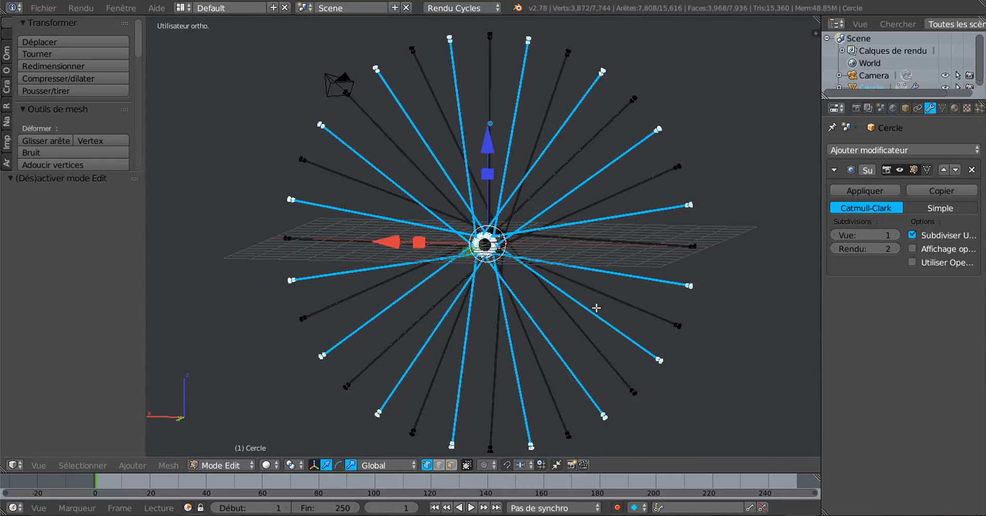
{"action": "key", "text": "a"}
{"action": "key", "text": "a"}
{"action": "middle_click_drag", "start_coordinate": [511, 304], "coordinate": [554, 304]}
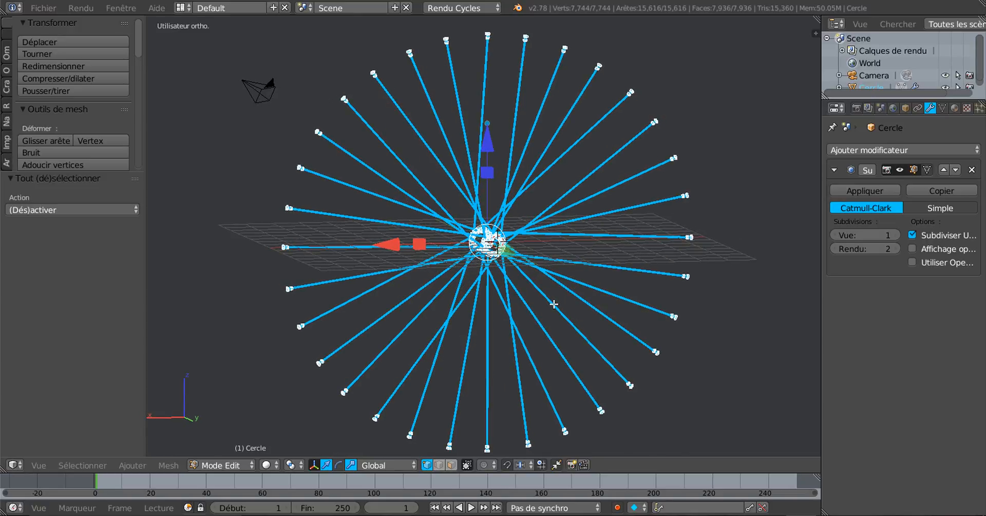
{"action": "left_click", "coordinate": [7, 54]}
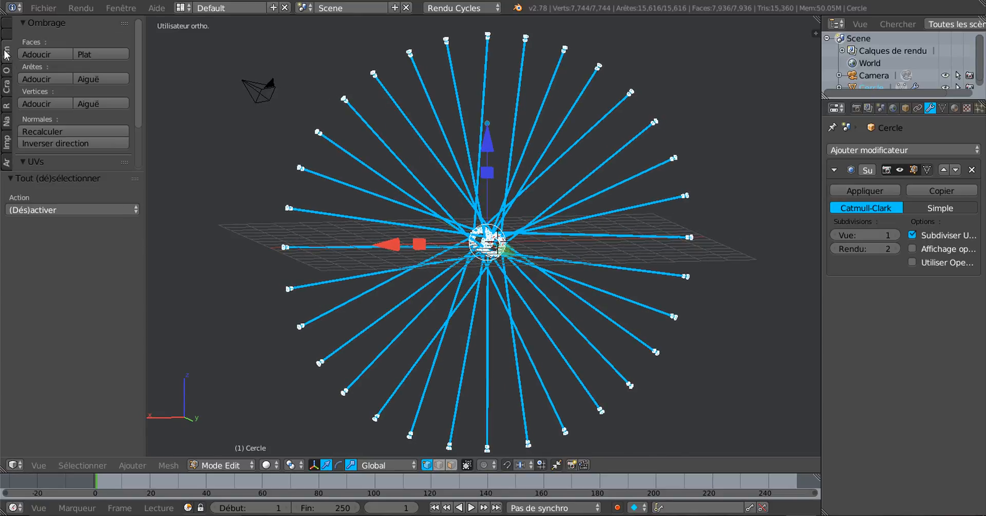
{"action": "left_click", "coordinate": [50, 131]}
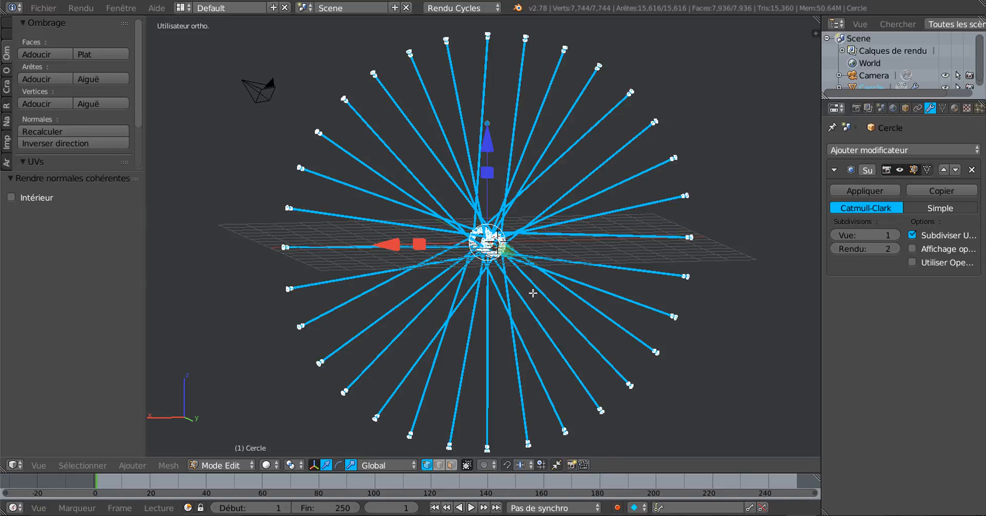
{"action": "key", "text": "Tab"}
Examine the shading of both hub flanges and the spoke arrangement from several angles, close up and from afar
{"action": "middle_click_drag", "start_coordinate": [551, 290], "coordinate": [457, 316]}
{"action": "scroll", "coordinate": [457, 316], "scroll_direction": "up", "scroll_amount": 6}
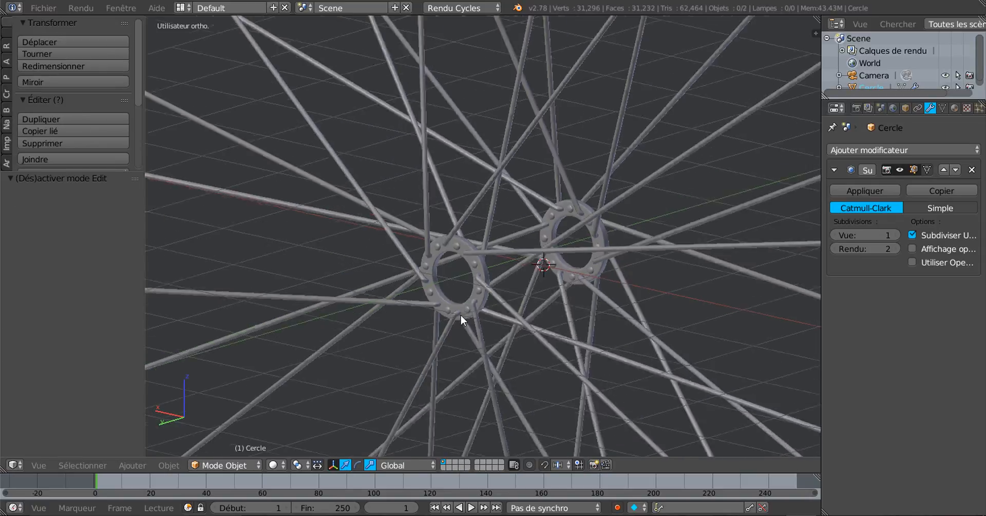
{"action": "mouse_move", "coordinate": [535, 313]}
{"action": "middle_mouse_down"}
{"action": "mouse_move", "coordinate": [405, 307]}
{"action": "mouse_move", "coordinate": [356, 277]}
{"action": "mouse_move", "coordinate": [364, 248]}
{"action": "mouse_move", "coordinate": [385, 237]}
{"action": "mouse_move", "coordinate": [488, 235]}
{"action": "mouse_move", "coordinate": [627, 266]}
{"action": "mouse_move", "coordinate": [654, 329]}
{"action": "mouse_move", "coordinate": [517, 324]}
{"action": "mouse_move", "coordinate": [522, 313]}
{"action": "mouse_move", "coordinate": [652, 281]}
{"action": "mouse_move", "coordinate": [557, 283]}
{"action": "mouse_move", "coordinate": [524, 298]}
{"action": "middle_mouse_up"}
{"action": "scroll", "coordinate": [588, 300], "scroll_direction": "down", "scroll_amount": 4}
{"action": "scroll", "coordinate": [523, 298], "scroll_direction": "up", "scroll_amount": 3}
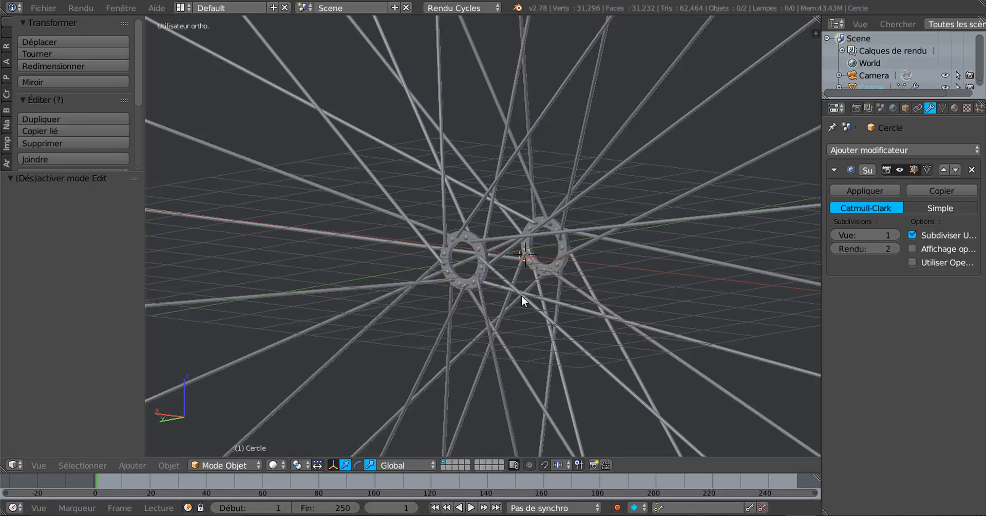
{"action": "scroll", "coordinate": [520, 295], "scroll_direction": "up", "scroll_amount": 8}
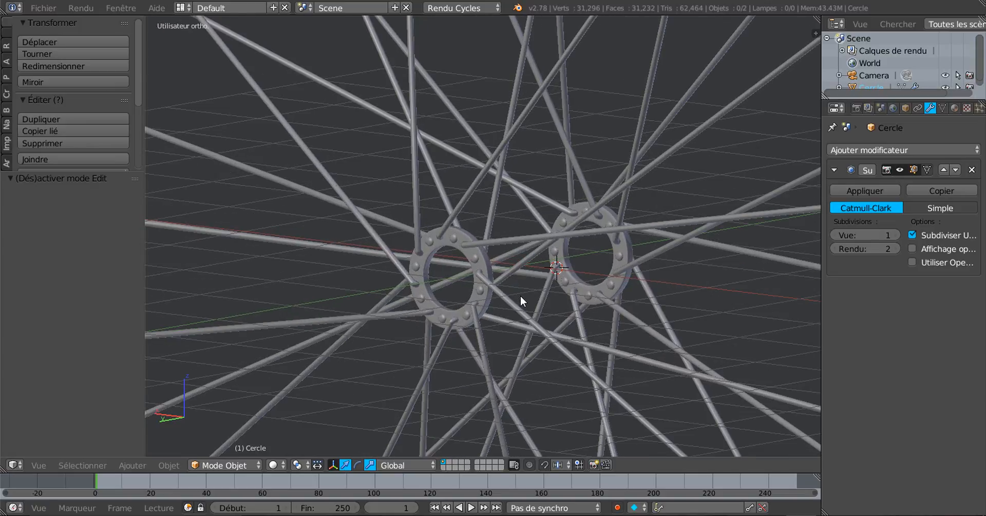
{"action": "scroll", "coordinate": [520, 296], "scroll_direction": "up", "scroll_amount": 2}
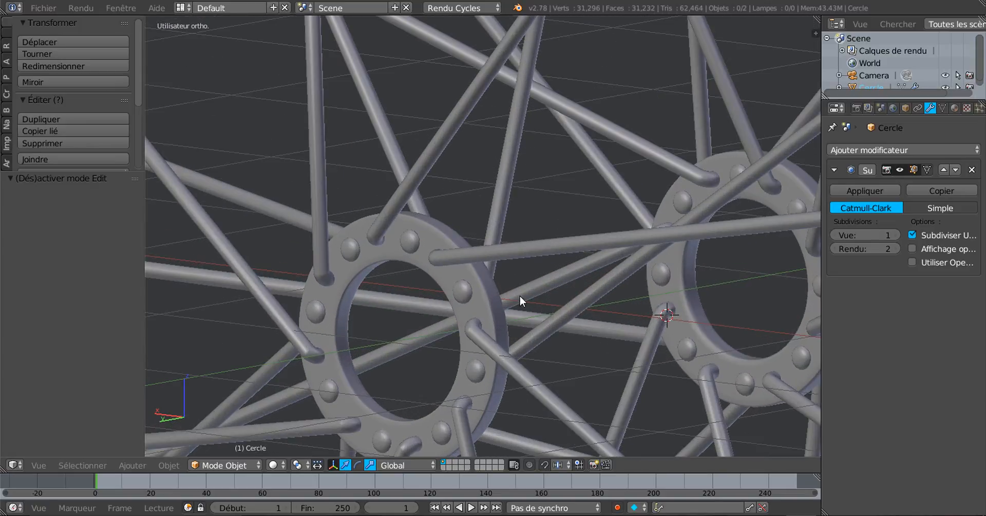
{"action": "scroll", "coordinate": [520, 296], "scroll_direction": "down", "scroll_amount": 10}
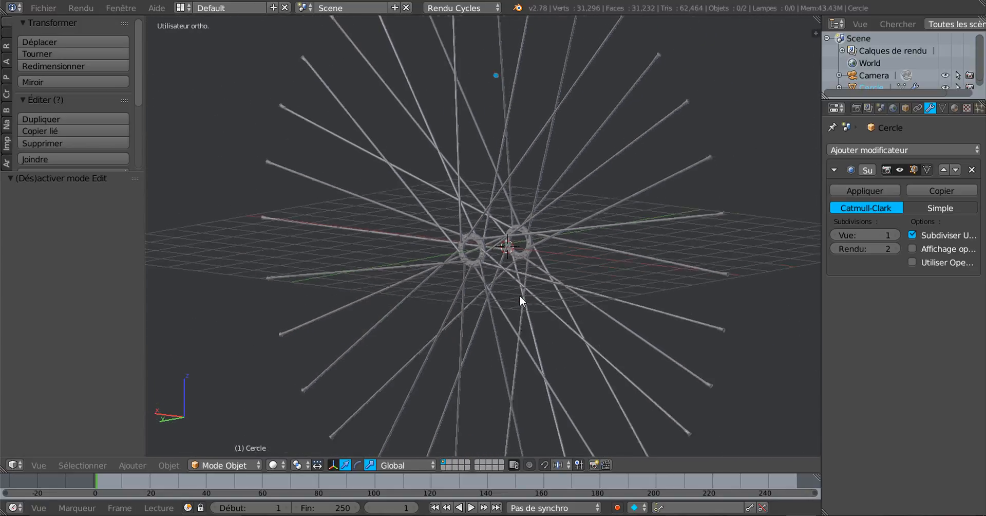
{"action": "scroll", "coordinate": [520, 296], "scroll_direction": "down", "scroll_amount": 1}
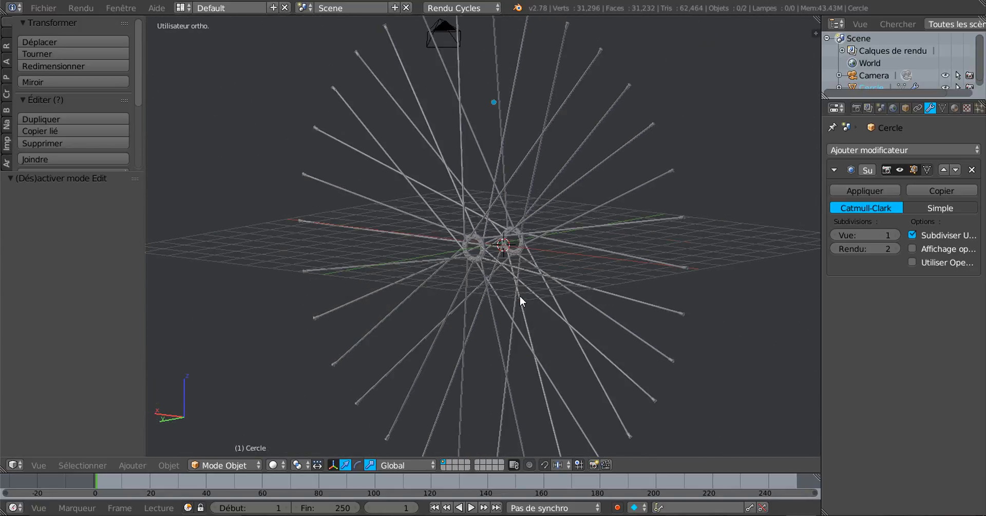
{"action": "middle_click_drag", "start_coordinate": [507, 306], "coordinate": [553, 285]}
{"action": "scroll", "coordinate": [597, 308], "scroll_direction": "up", "scroll_amount": 5}
{"action": "scroll", "coordinate": [549, 288], "scroll_direction": "up", "scroll_amount": 2}
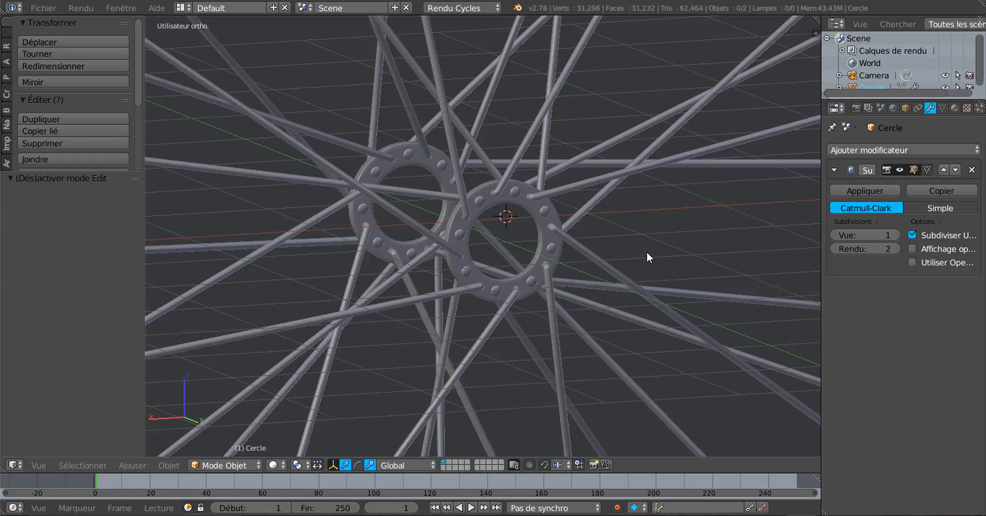
{"action": "scroll", "coordinate": [646, 251], "scroll_direction": "up", "scroll_amount": 2}
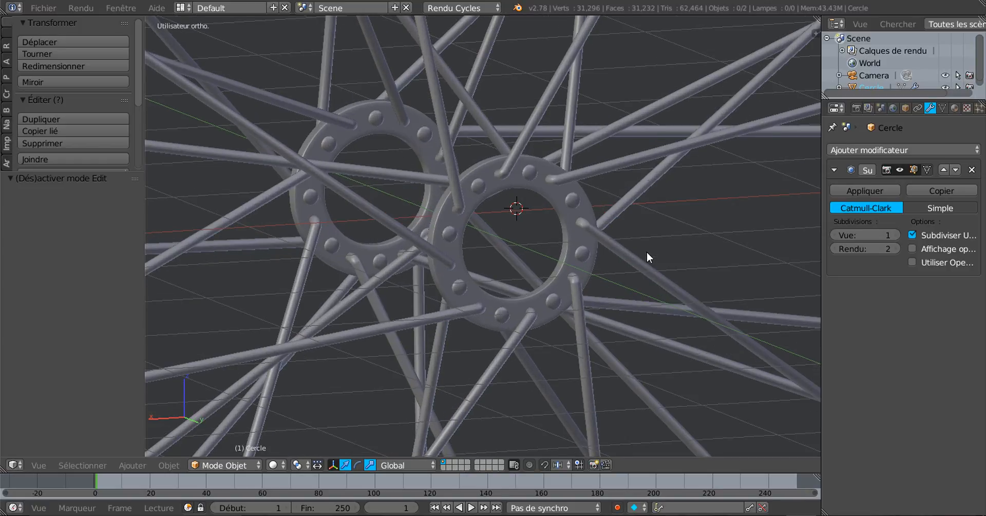
{"action": "scroll", "coordinate": [647, 252], "scroll_direction": "up", "scroll_amount": 1}
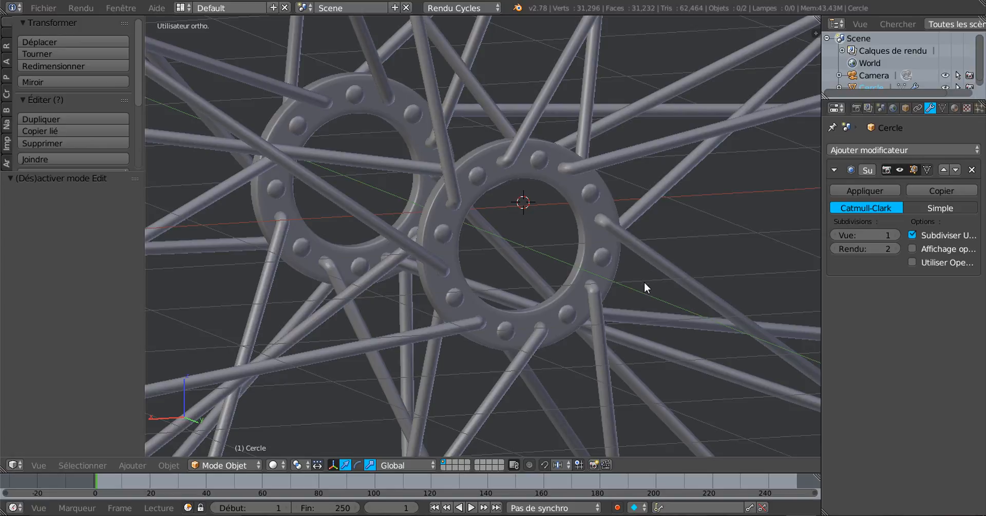